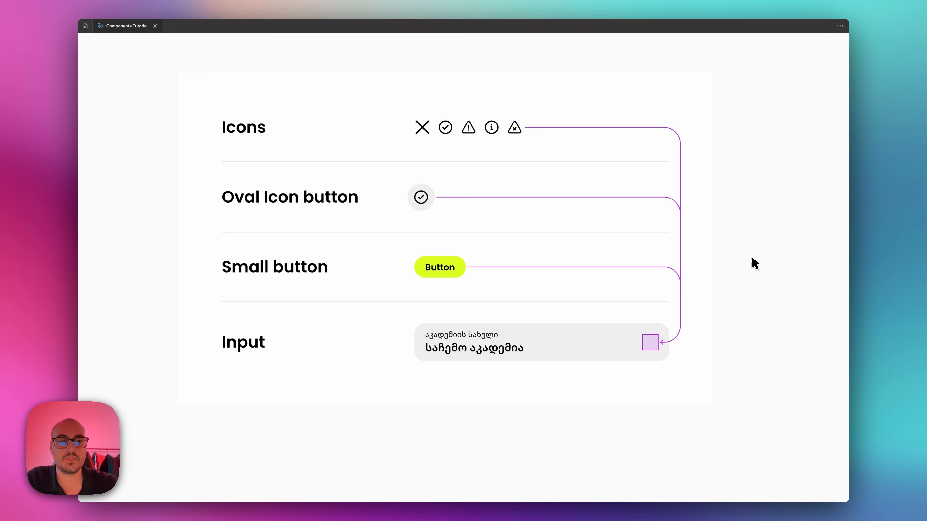
Select all five icons in the Icons row and paste a copy of them beside the originals.
{"action": "double_click", "coordinate": [512, 129]}
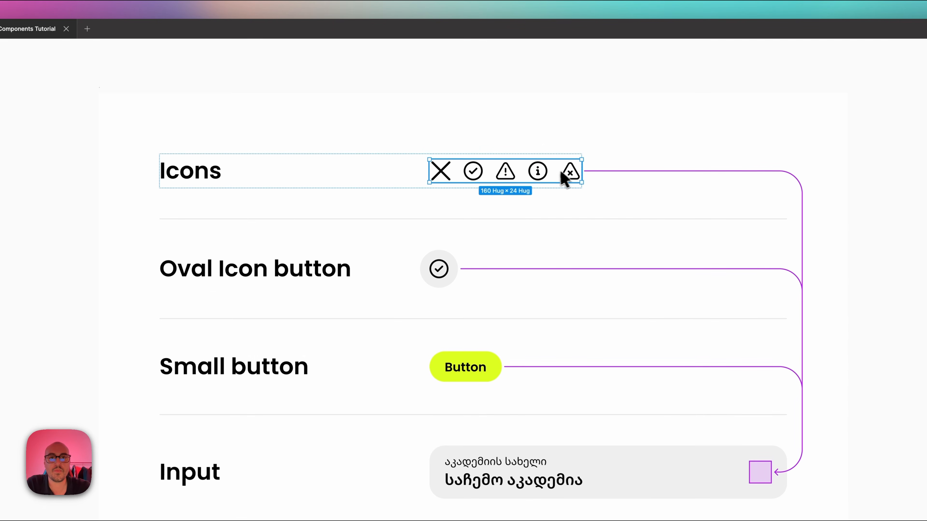
{"action": "left_click_drag", "start_coordinate": [569, 178], "coordinate": [449, 172]}
{"action": "key", "text": "super+shift+c"}
{"action": "scroll", "coordinate": [448, 173], "scroll_direction": "down", "scroll_amount": 5}
{"action": "scroll", "coordinate": [449, 178], "scroll_direction": "right", "scroll_amount": 10}
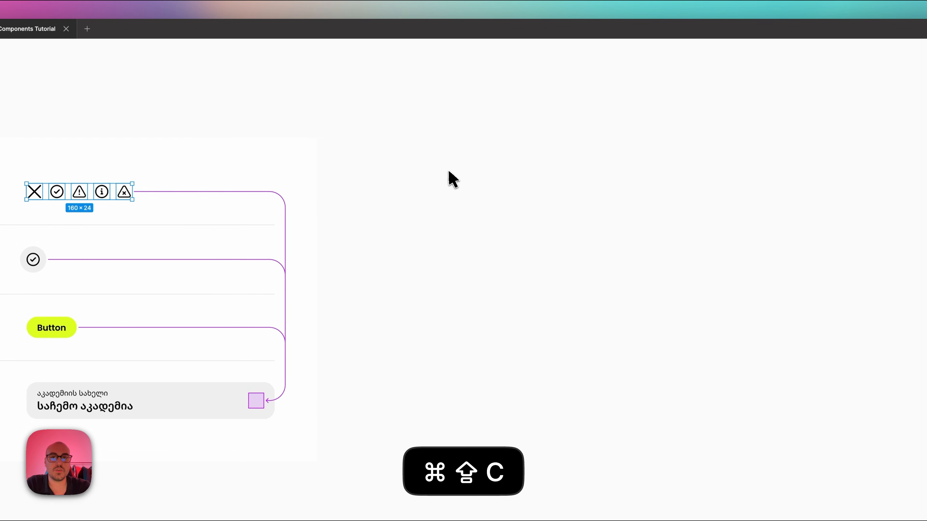
{"action": "scroll", "coordinate": [449, 175], "scroll_direction": "up", "scroll_amount": 8}
{"action": "left_click", "coordinate": [449, 172]}
{"action": "key", "text": "super+shift+v"}
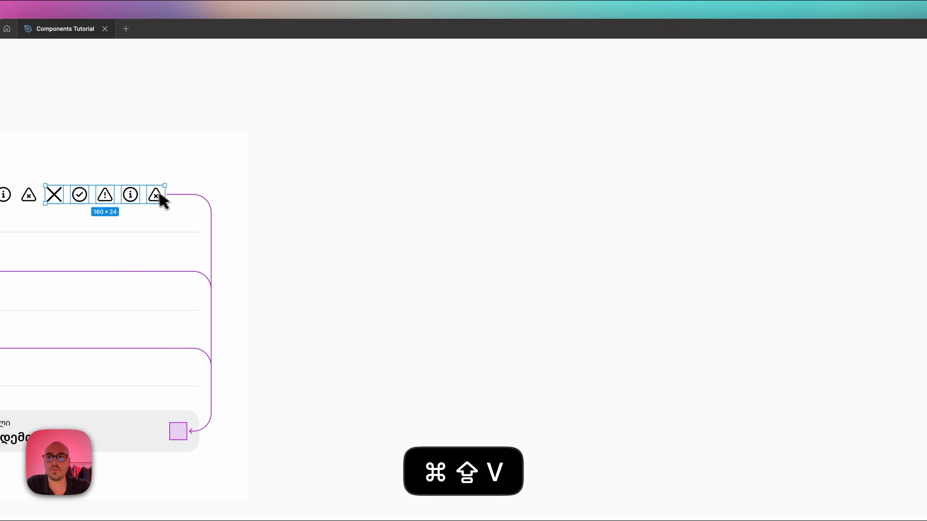
Move the five copied icons out of the board onto the empty canvas to its right.
{"action": "left_click_drag", "start_coordinate": [119, 199], "coordinate": [194, 171]}
{"action": "left_click_drag", "start_coordinate": [392, 168], "coordinate": [521, 165]}
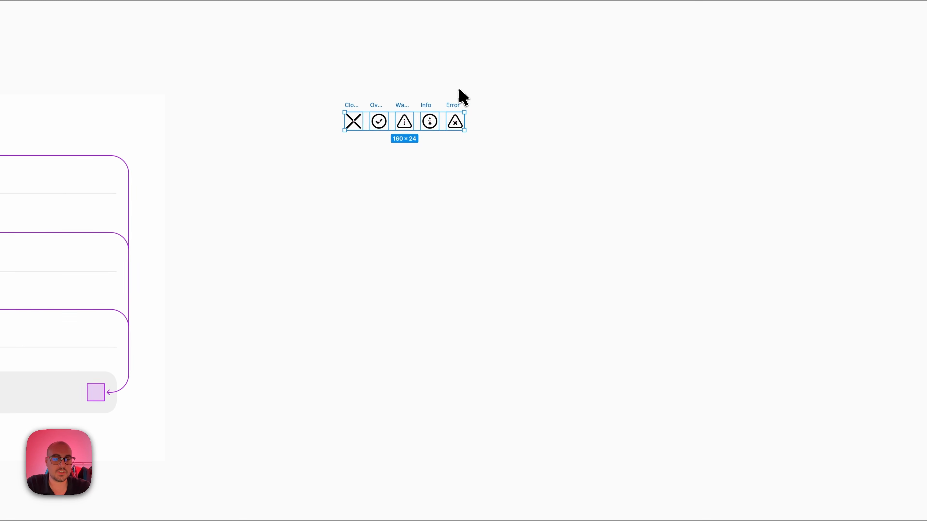
{"action": "scroll", "coordinate": [445, 92], "scroll_direction": "left", "scroll_amount": 3}
{"action": "scroll", "coordinate": [445, 93], "scroll_direction": "up", "scroll_amount": 5}
{"action": "scroll", "coordinate": [445, 93], "scroll_direction": "right", "scroll_amount": 5}
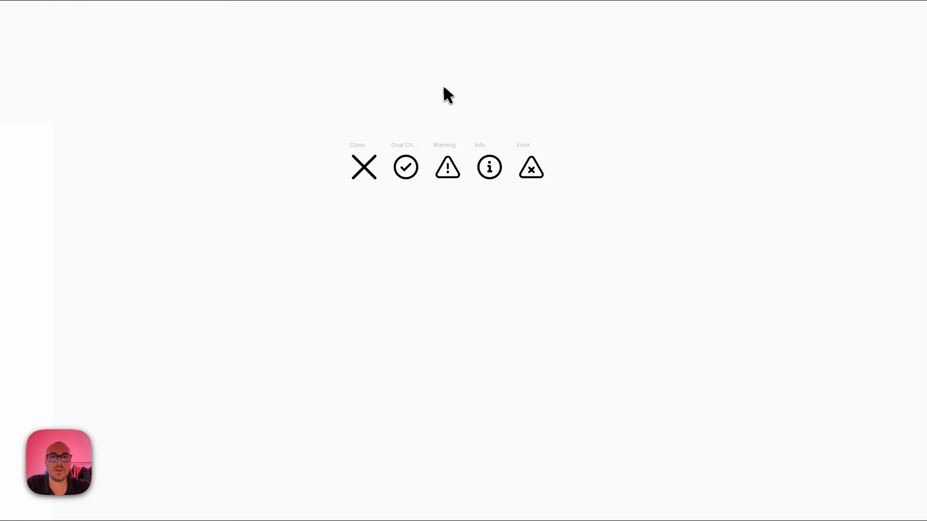
Stack the copied Oval Check, Warning, Info and Error icons in a single column below the Close icon.
{"action": "left_click", "coordinate": [407, 145]}
{"action": "left_click_drag", "start_coordinate": [407, 145], "coordinate": [365, 202]}
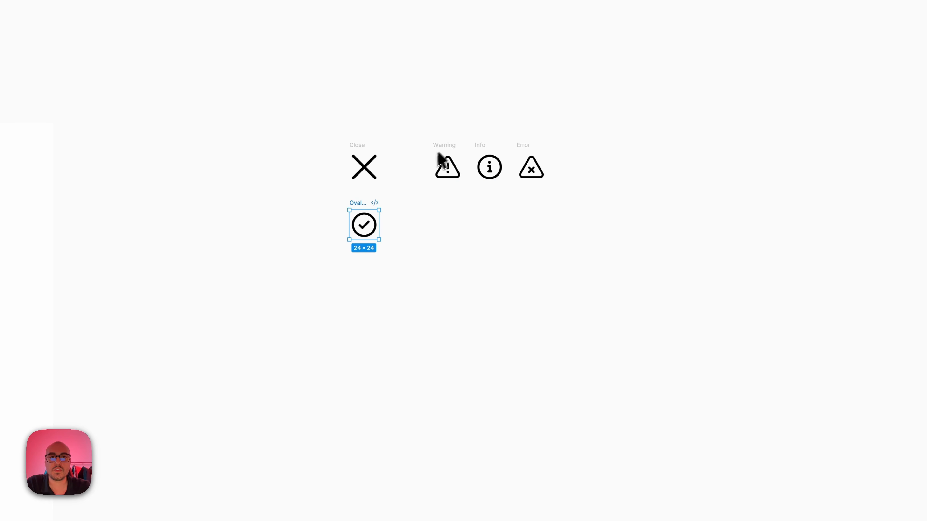
{"action": "left_click_drag", "start_coordinate": [446, 160], "coordinate": [368, 261]}
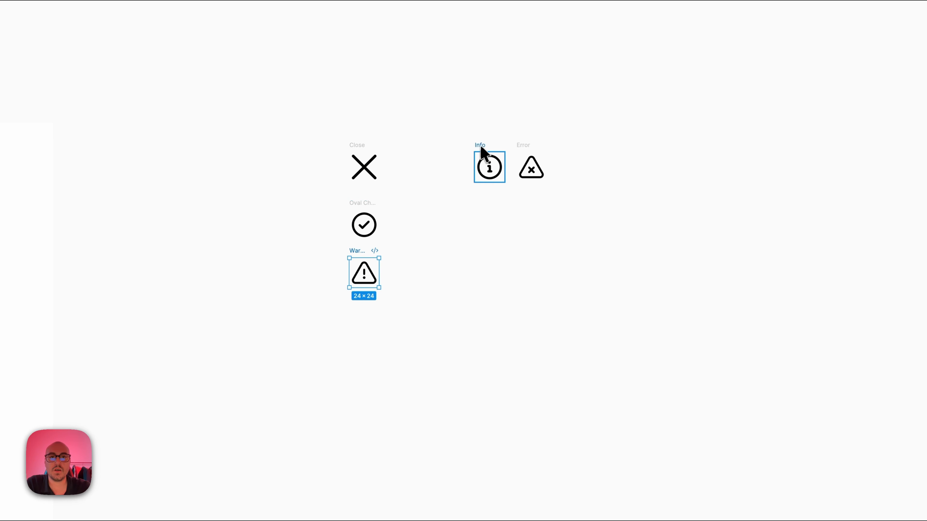
{"action": "left_click_drag", "start_coordinate": [482, 150], "coordinate": [352, 314]}
{"action": "left_click_drag", "start_coordinate": [518, 150], "coordinate": [349, 368]}
Bring back the hidden interface and turn the Close and Oval Check icons into separate components.
{"action": "key", "text": "ctrl+backslash"}
{"action": "left_click", "coordinate": [472, 289]}
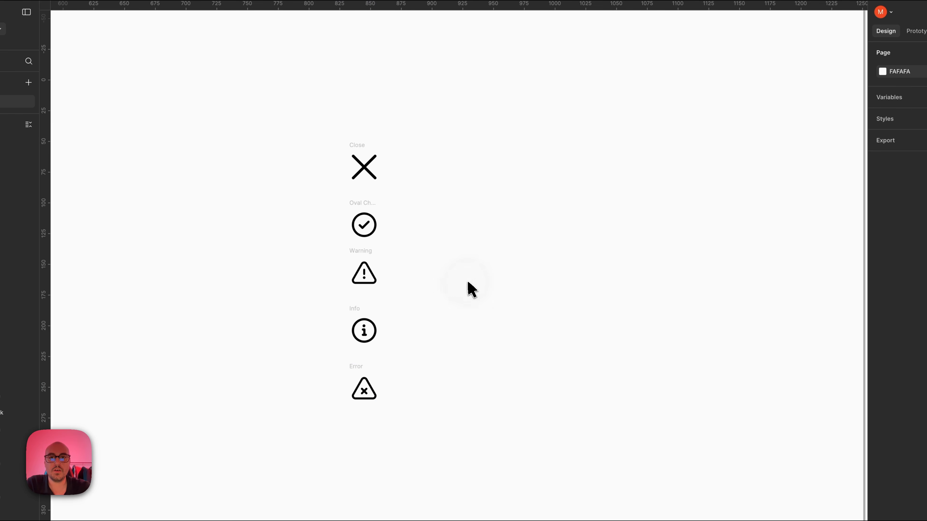
{"action": "left_click", "coordinate": [372, 161]}
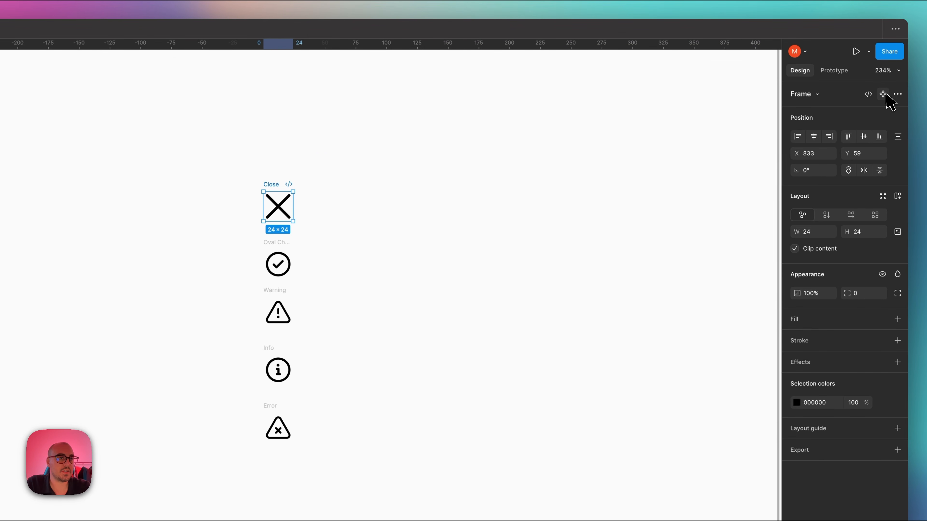
{"action": "left_click", "coordinate": [886, 95]}
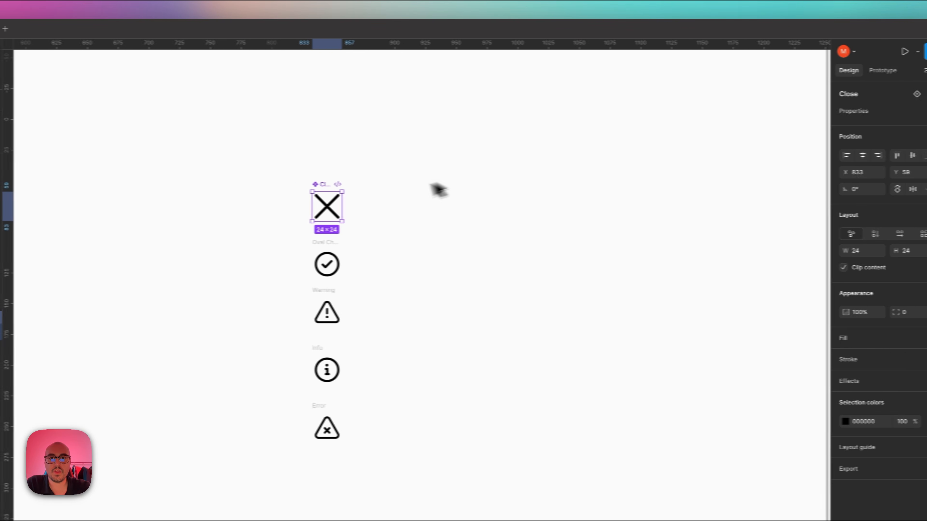
{"action": "left_click", "coordinate": [281, 252]}
{"action": "left_click", "coordinate": [883, 96]}
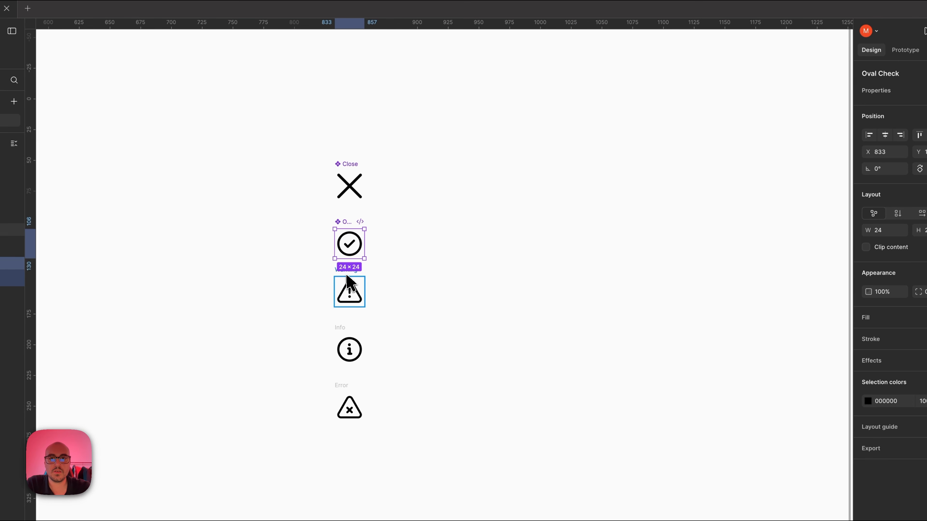
Turn the Warning, Info and Error icons each into its own component.
{"action": "left_click", "coordinate": [348, 289]}
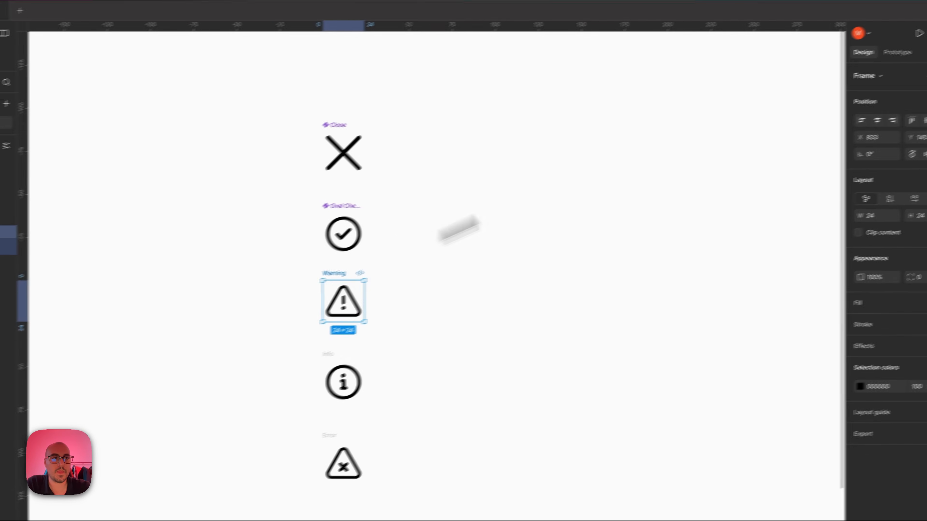
{"action": "left_click", "coordinate": [884, 94]}
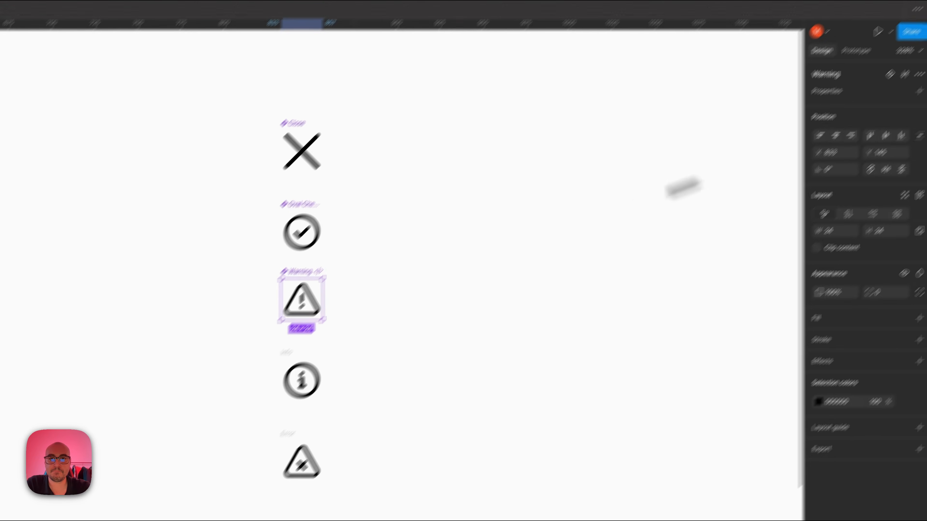
{"action": "left_click", "coordinate": [295, 357]}
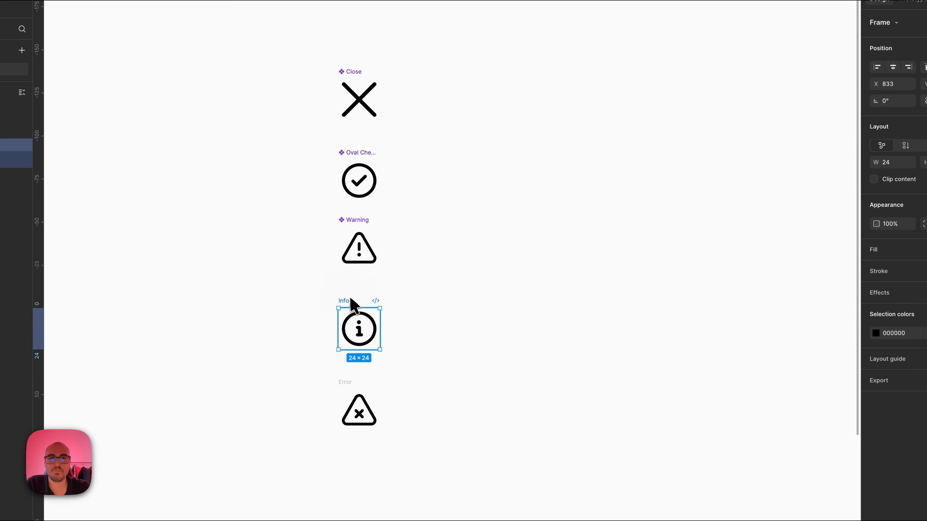
{"action": "left_click", "coordinate": [904, 74]}
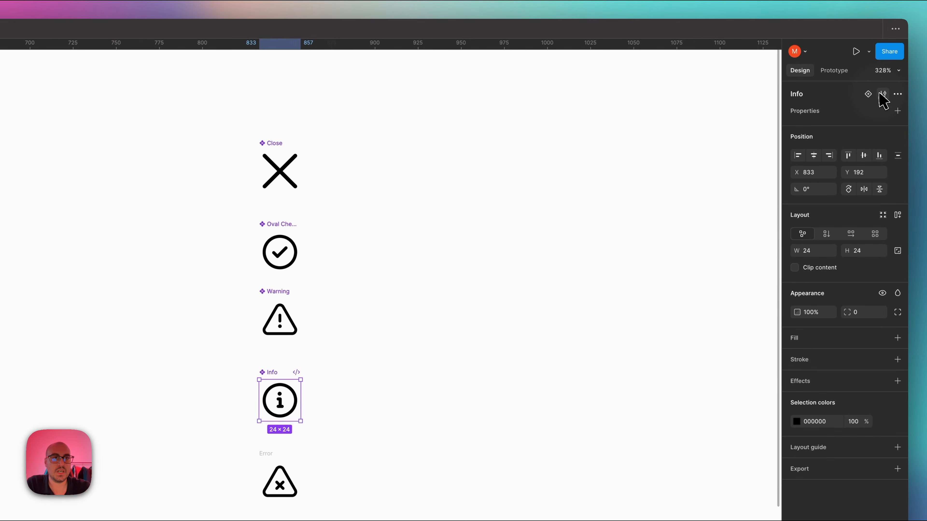
{"action": "left_click", "coordinate": [274, 459]}
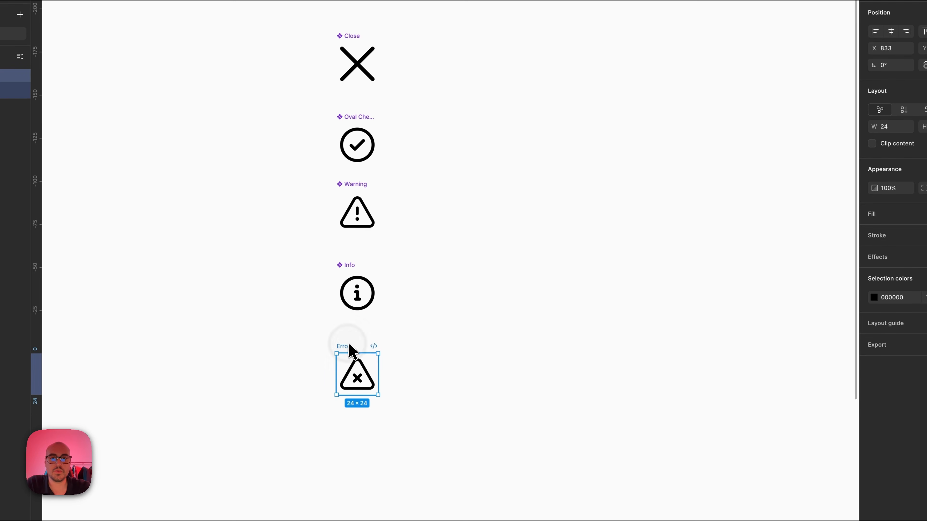
{"action": "left_click", "coordinate": [886, 94]}
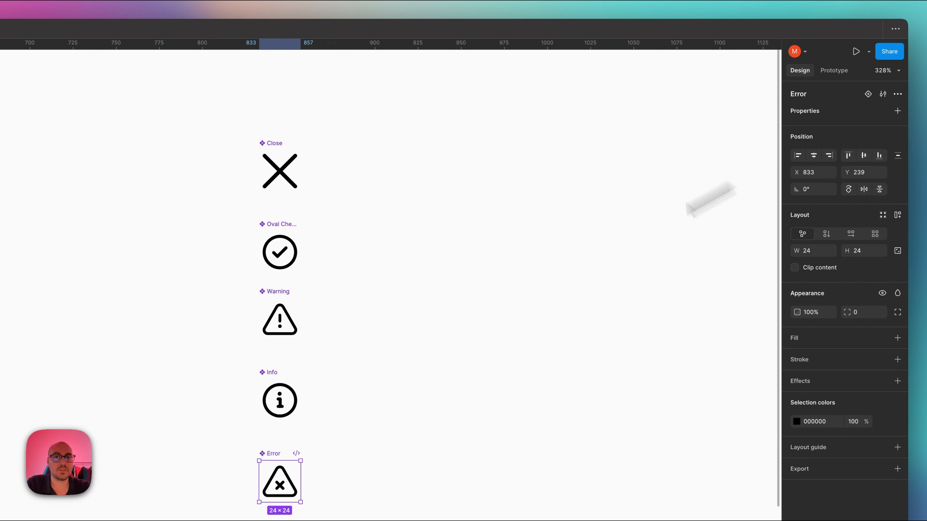
{"action": "left_click", "coordinate": [340, 405]}
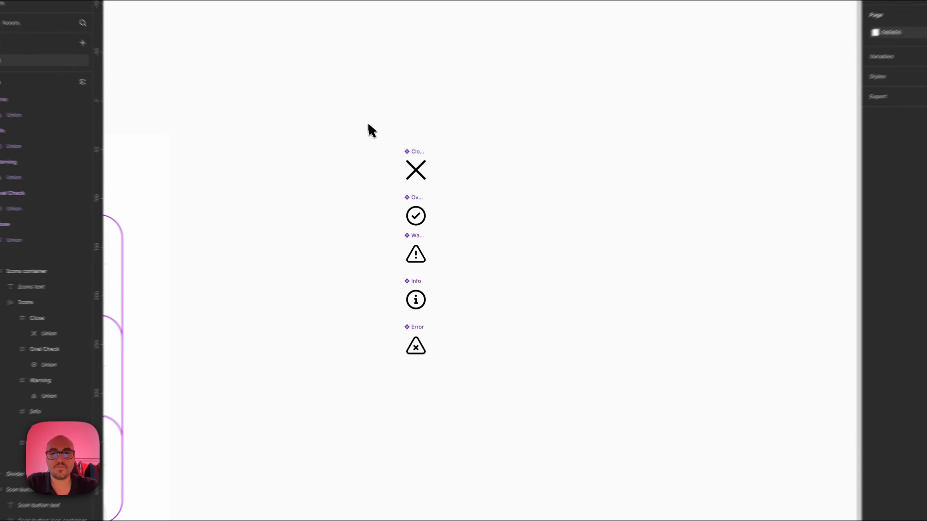
Wrap the five icon components in a vertical auto layout frame and rename it Icons.
{"action": "left_click_drag", "start_coordinate": [340, 73], "coordinate": [497, 419]}
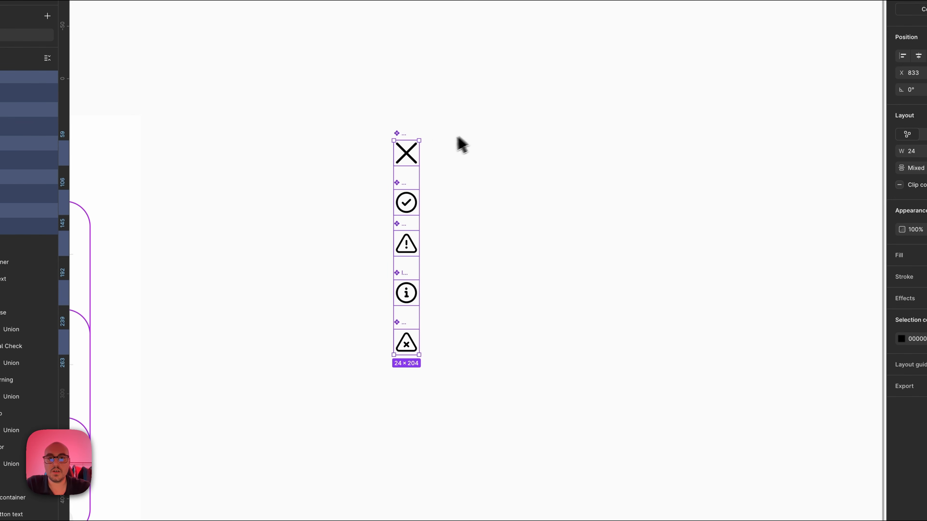
{"action": "key", "text": "shift+a"}
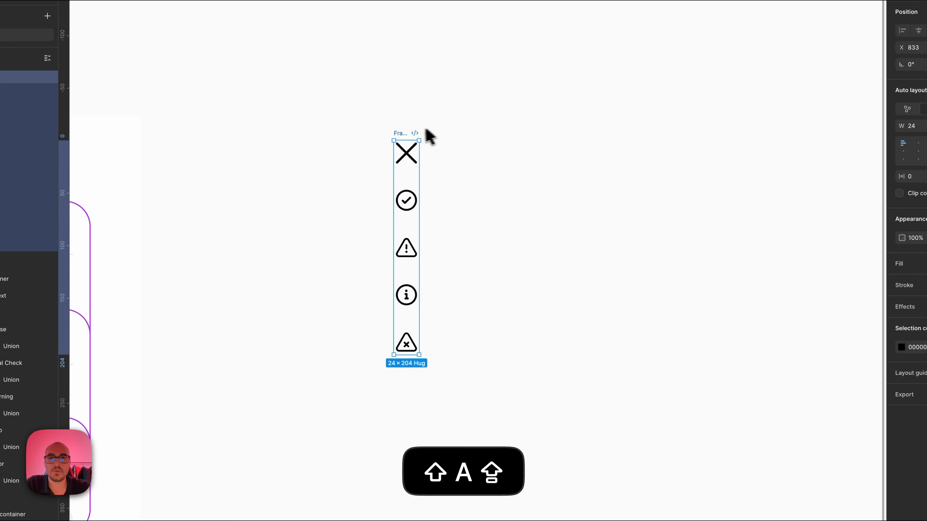
{"action": "type", "text": "Icons"}
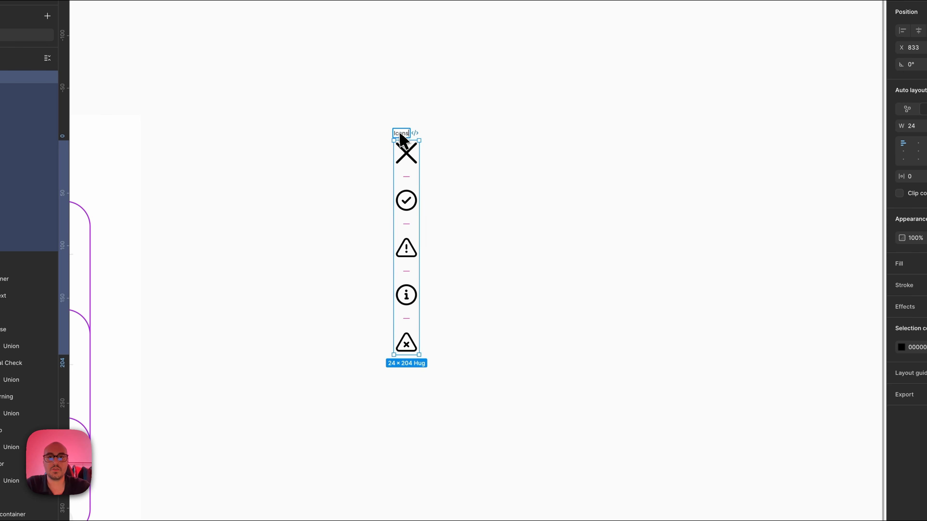
{"action": "key", "text": "Return"}
{"action": "left_click", "coordinate": [464, 109]}
{"action": "left_click", "coordinate": [399, 133]}
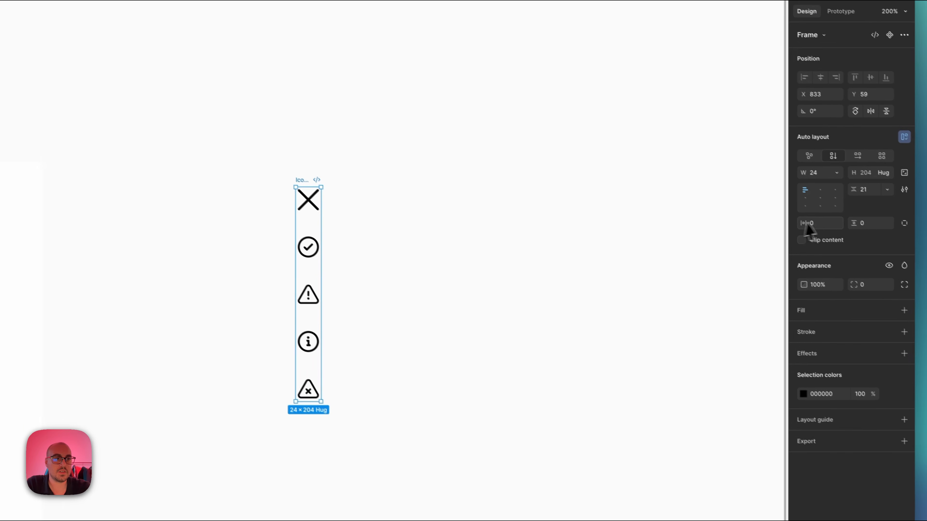
Set the Icons frame's horizontal and vertical padding to 32 and its width to Hug.
{"action": "left_click", "coordinate": [823, 222]}
{"action": "type", "text": "32"}
{"action": "key", "text": "Tab"}
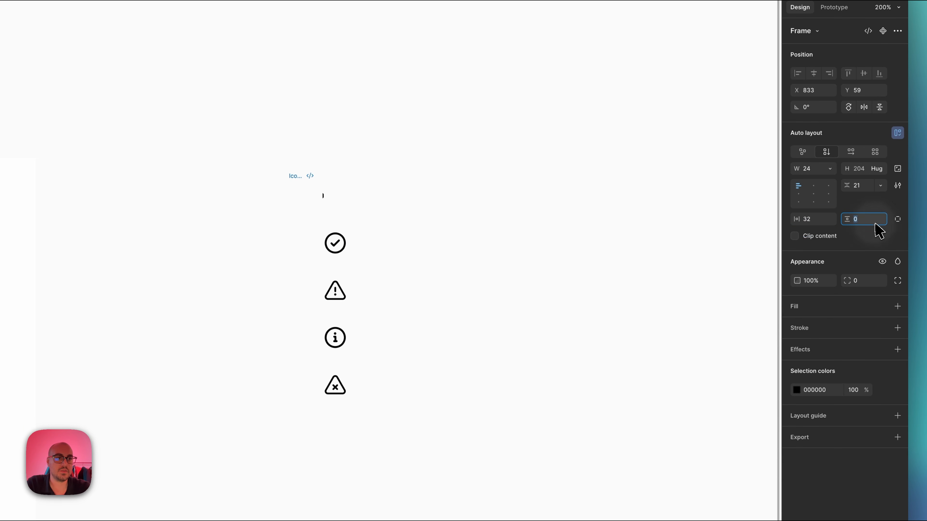
{"action": "type", "text": "32"}
{"action": "key", "text": "Return"}
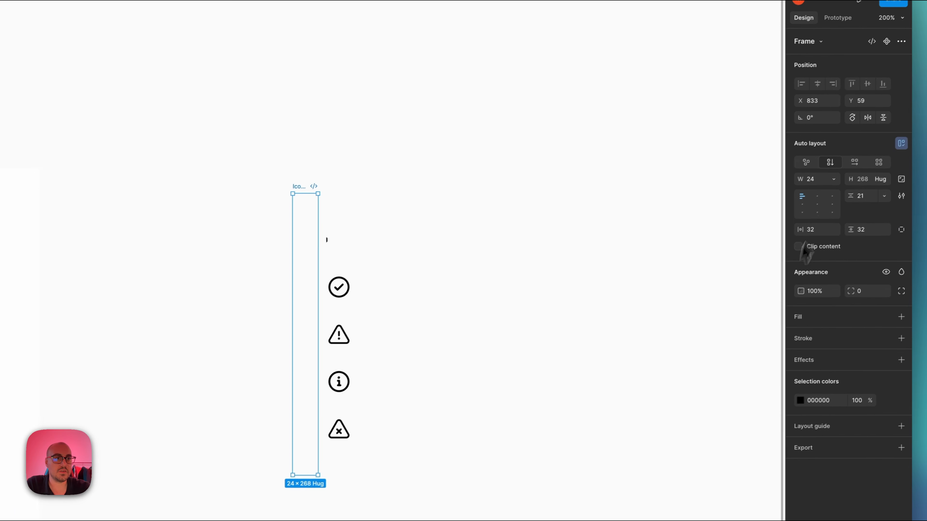
{"action": "left_click", "coordinate": [867, 163]}
{"action": "left_click", "coordinate": [863, 172]}
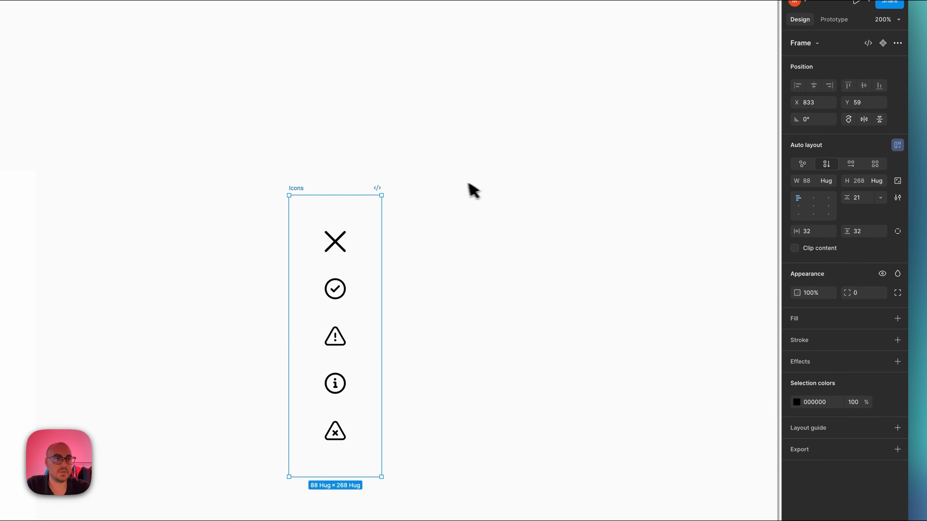
Add a solid white FFFFFF fill to the Icons frame.
{"action": "left_click", "coordinate": [883, 318]}
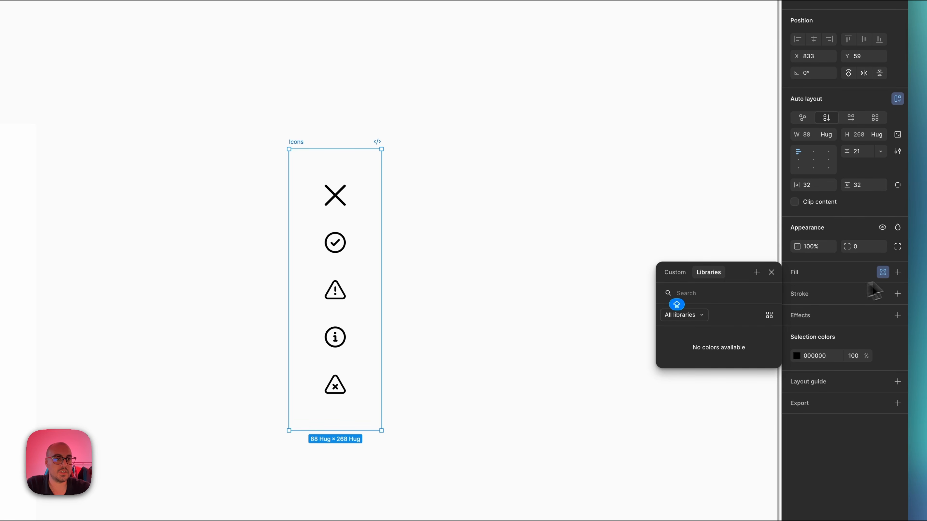
{"action": "left_click", "coordinate": [897, 272]}
{"action": "left_click", "coordinate": [771, 293]}
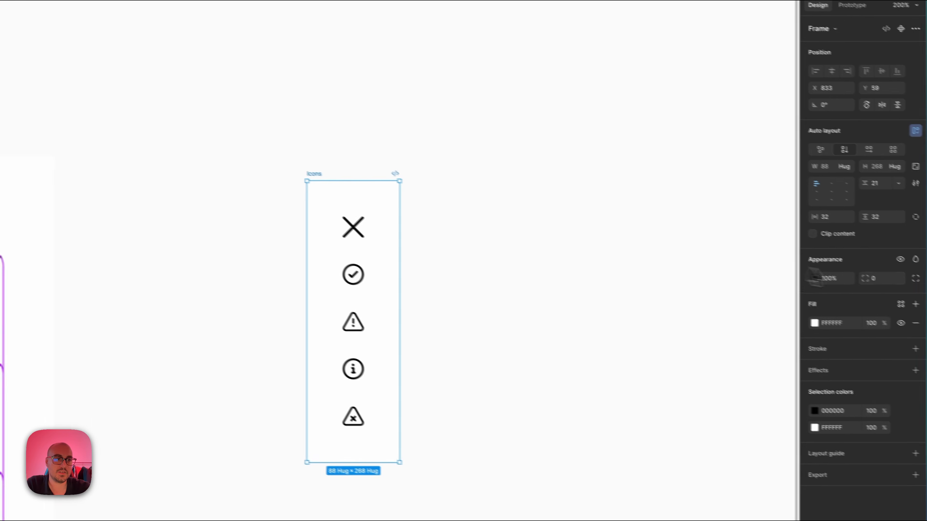
Round the Icons frame's corners and move the frame slightly up and to the right on the canvas.
{"action": "left_click", "coordinate": [504, 190]}
{"action": "left_click", "coordinate": [314, 175]}
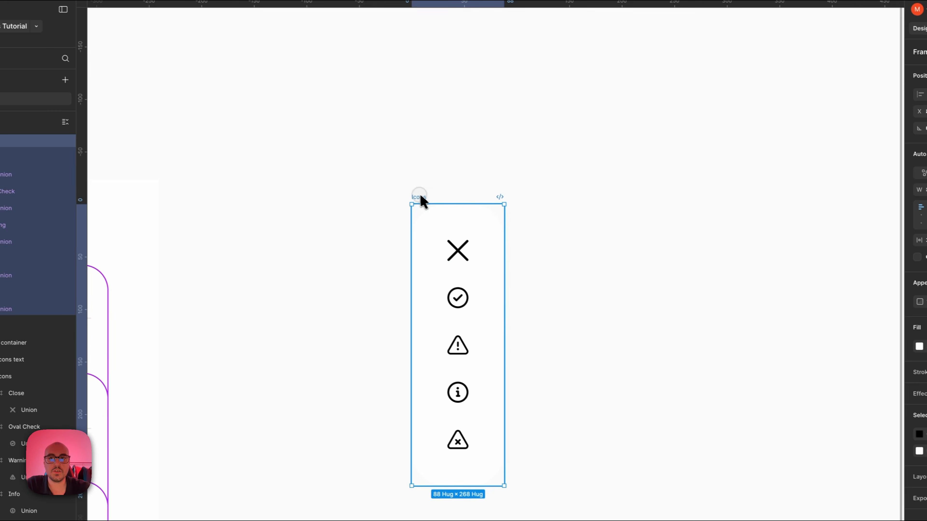
{"action": "left_click_drag", "start_coordinate": [420, 196], "coordinate": [444, 175]}
{"action": "left_click", "coordinate": [482, 161]}
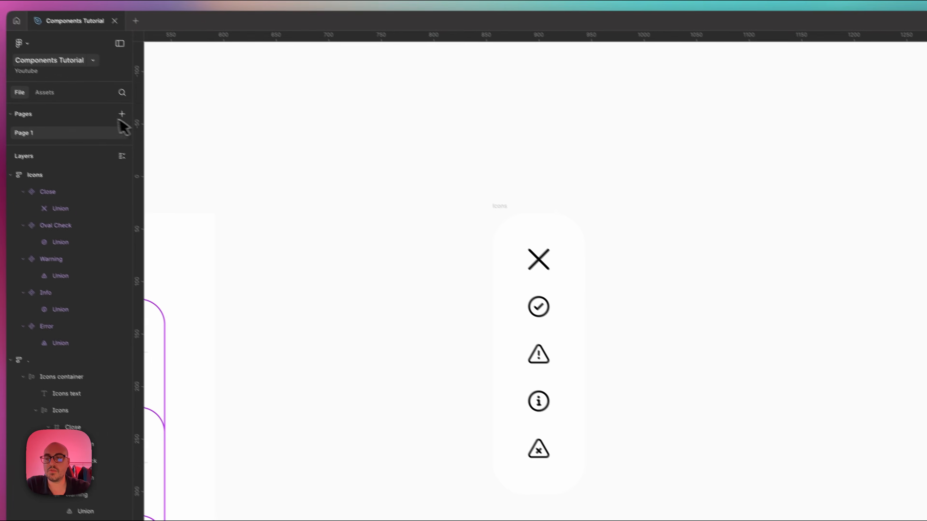
Search the file's assets for "close" to look up the Close icon component.
{"action": "left_click", "coordinate": [53, 95]}
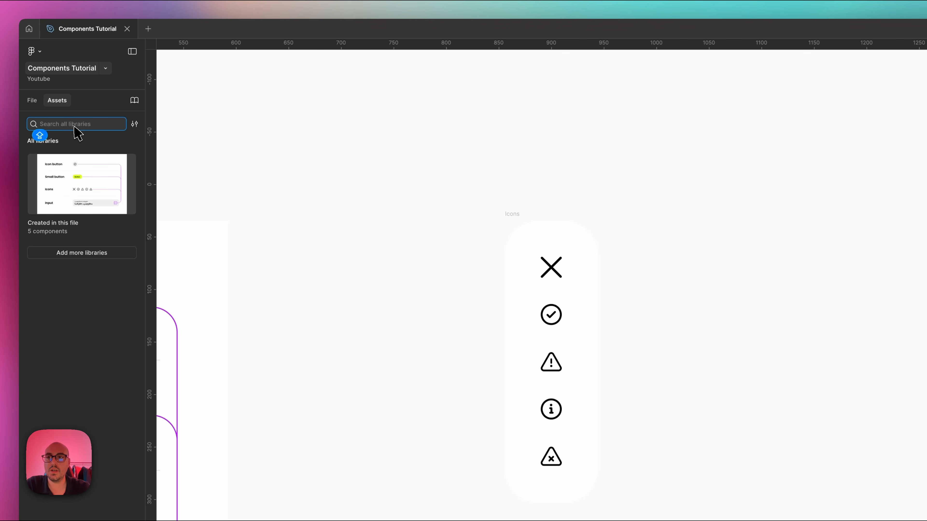
{"action": "scroll", "coordinate": [328, 216], "scroll_direction": "down", "scroll_amount": 3}
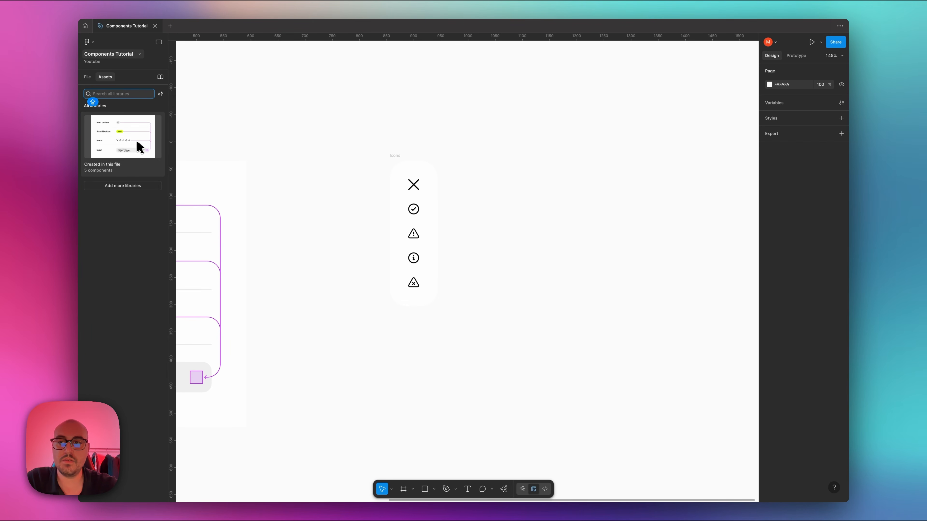
{"action": "left_click", "coordinate": [413, 184]}
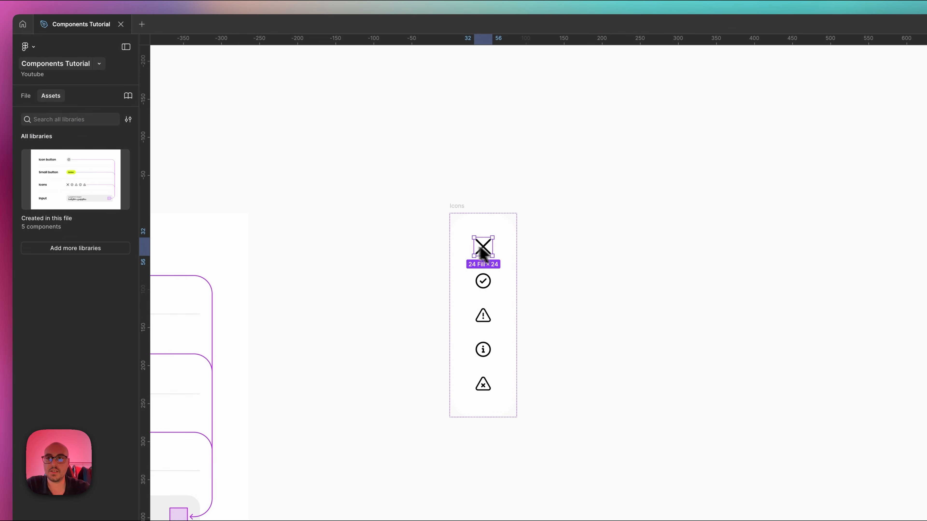
{"action": "left_click", "coordinate": [31, 101]}
{"action": "left_click", "coordinate": [57, 100]}
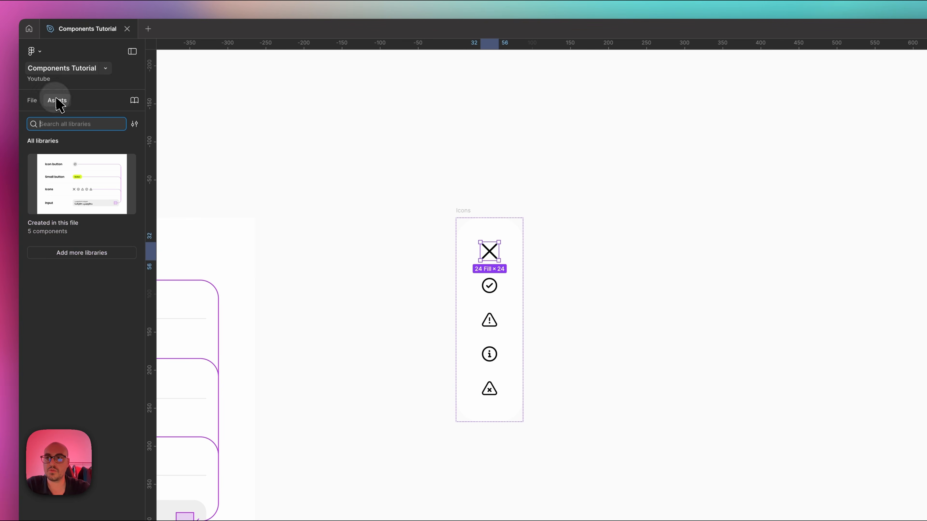
{"action": "type", "text": "close"}
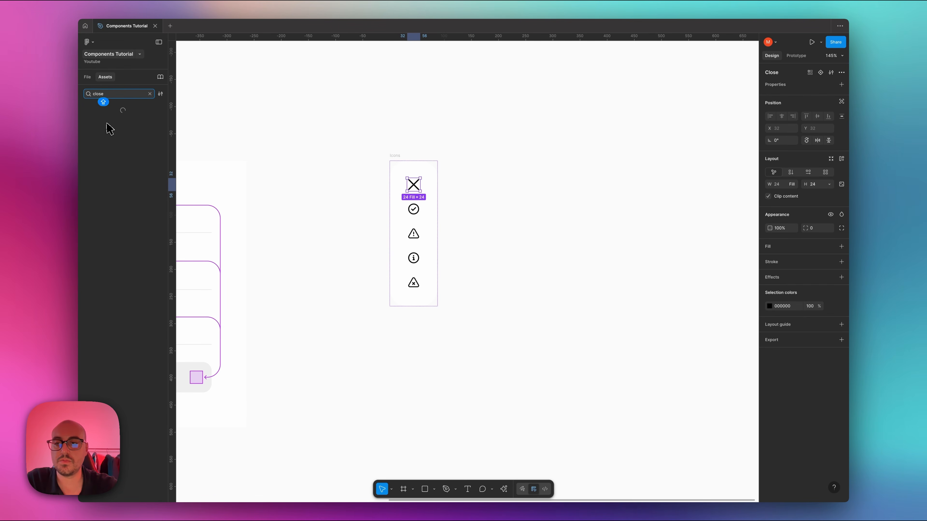
{"action": "scroll", "coordinate": [312, 133], "scroll_direction": "up", "scroll_amount": 2}
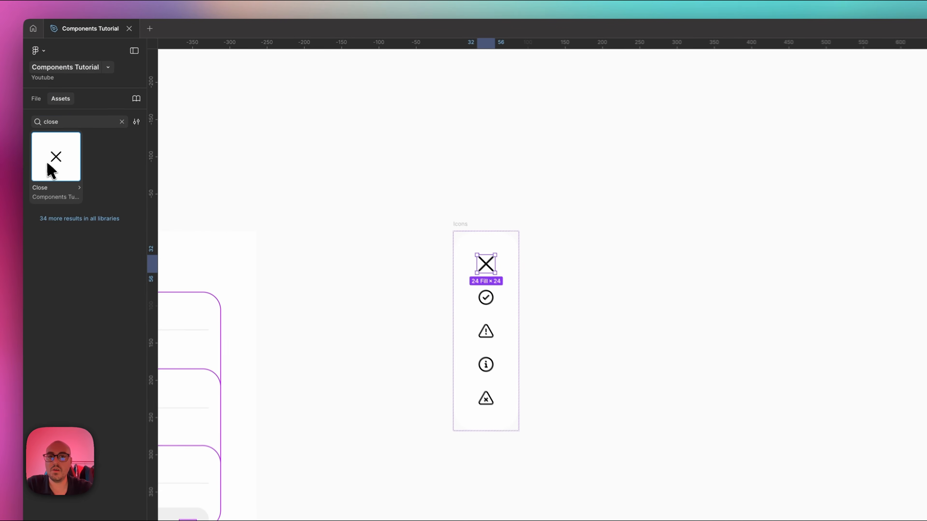
Place an instance of the Close icon from the assets on the empty canvas beside the Icons frame.
{"action": "left_click_drag", "start_coordinate": [105, 129], "coordinate": [638, 207]}
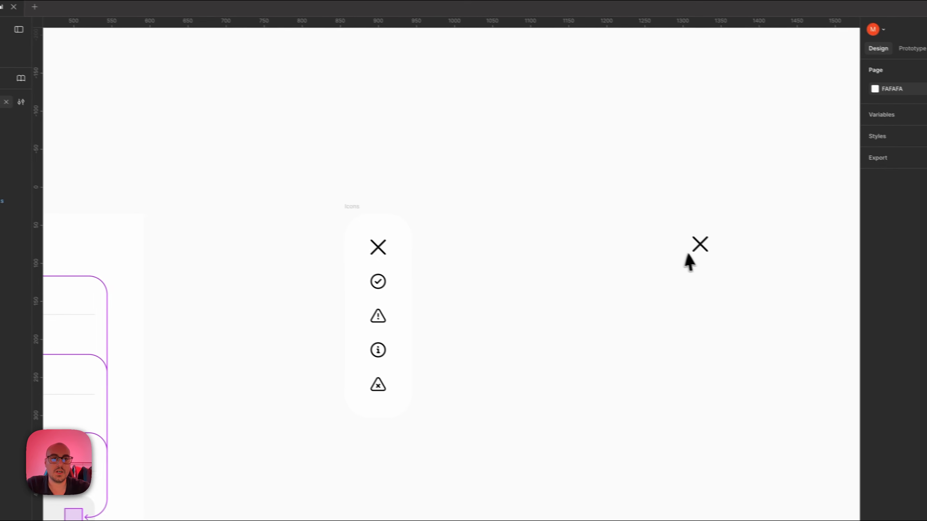
{"action": "left_click_drag", "start_coordinate": [688, 261], "coordinate": [532, 251]}
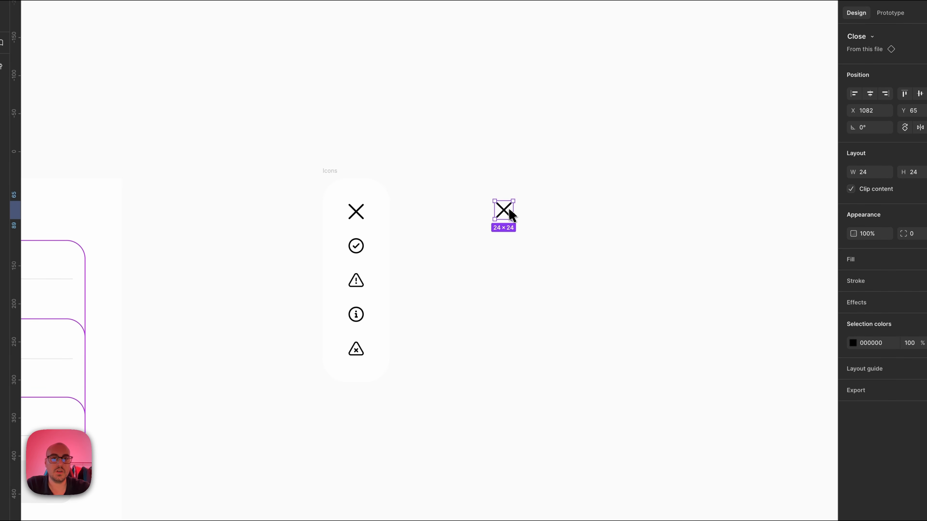
{"action": "left_click_drag", "start_coordinate": [509, 210], "coordinate": [509, 209]}
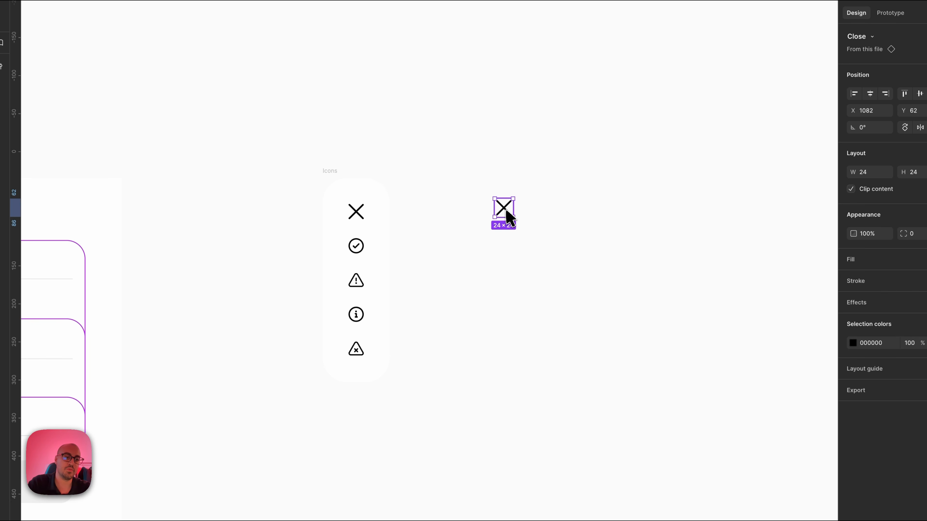
Recolor the main Close component inside the Icons frame to red FF0505.
{"action": "left_click", "coordinate": [356, 216]}
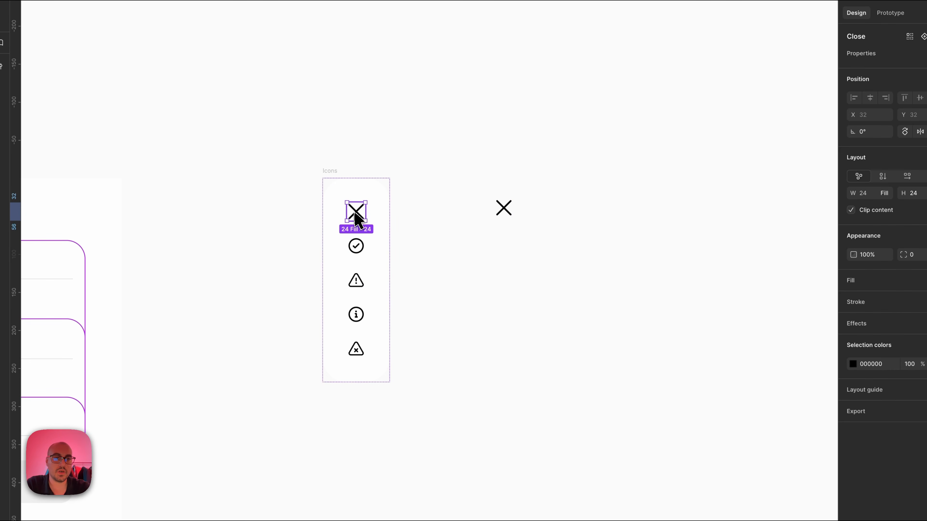
{"action": "scroll", "coordinate": [359, 220], "scroll_direction": "up", "scroll_amount": 3}
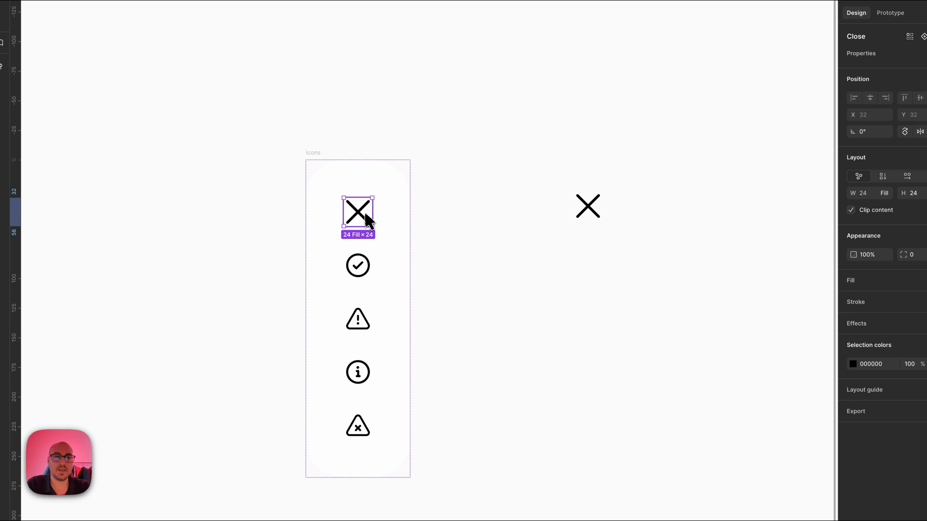
{"action": "left_click", "coordinate": [853, 363]}
{"action": "left_click", "coordinate": [826, 407]}
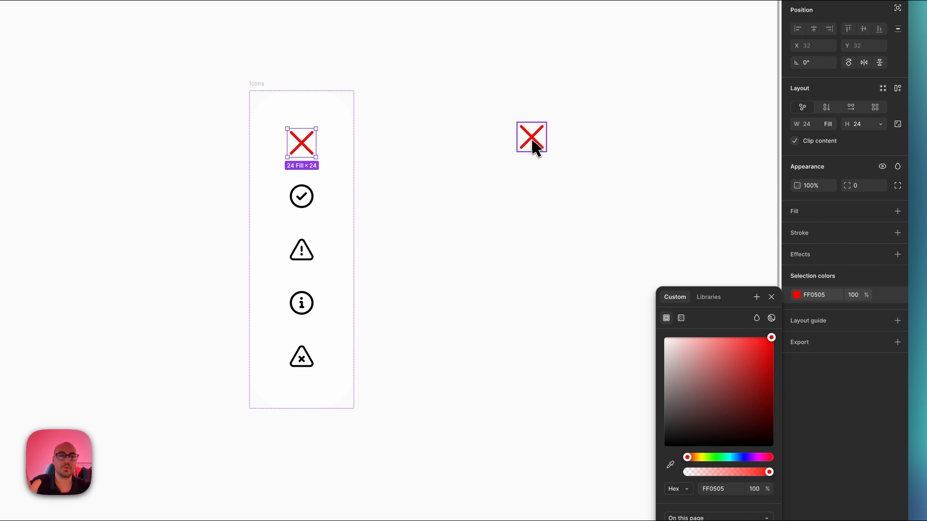
Set the main Close component's color back to black 000000.
{"action": "left_click", "coordinate": [729, 490]}
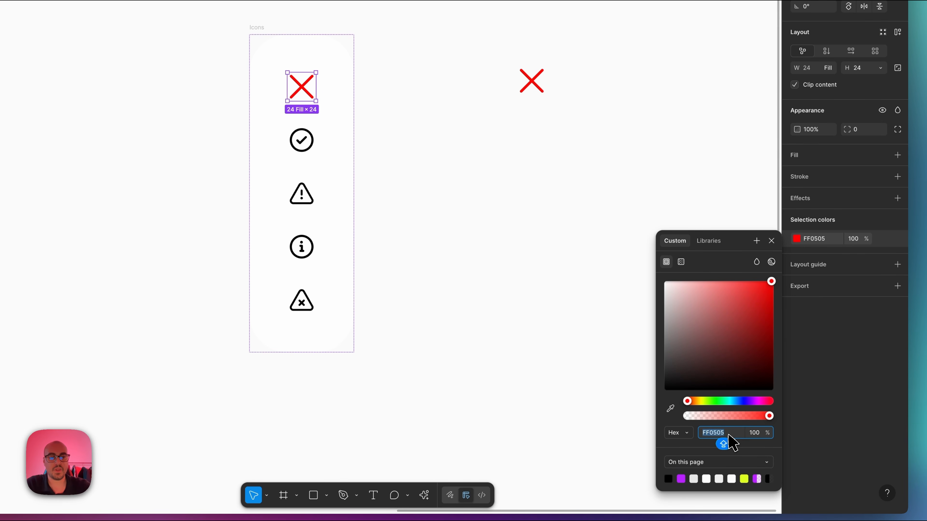
{"action": "type", "text": "000000"}
{"action": "key", "text": "Return"}
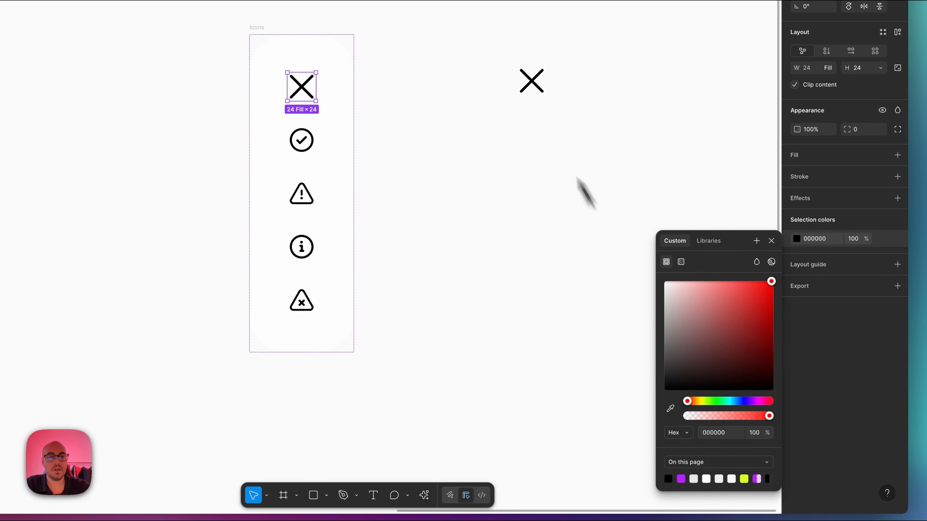
Override only the separate Close instance's color with red FF2626.
{"action": "left_click", "coordinate": [528, 86]}
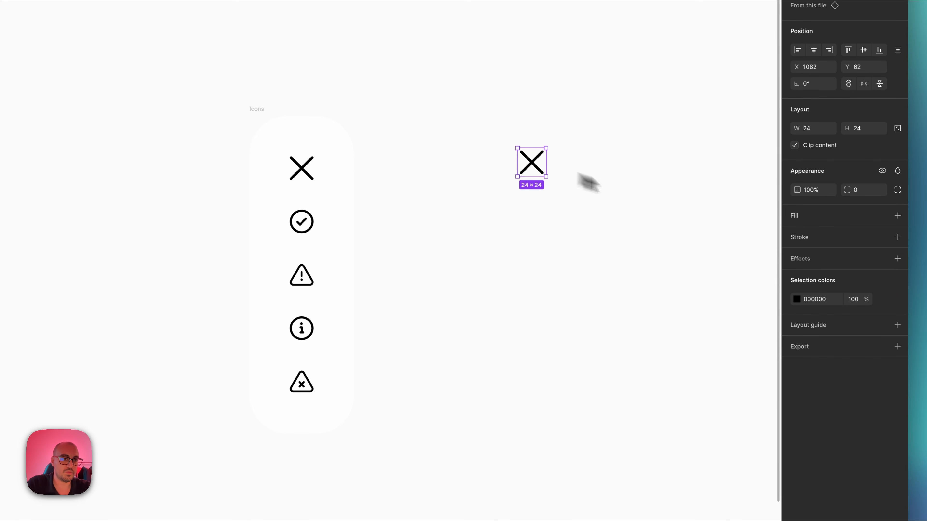
{"action": "left_click", "coordinate": [799, 300]}
{"action": "left_click_drag", "start_coordinate": [753, 386], "coordinate": [758, 340]}
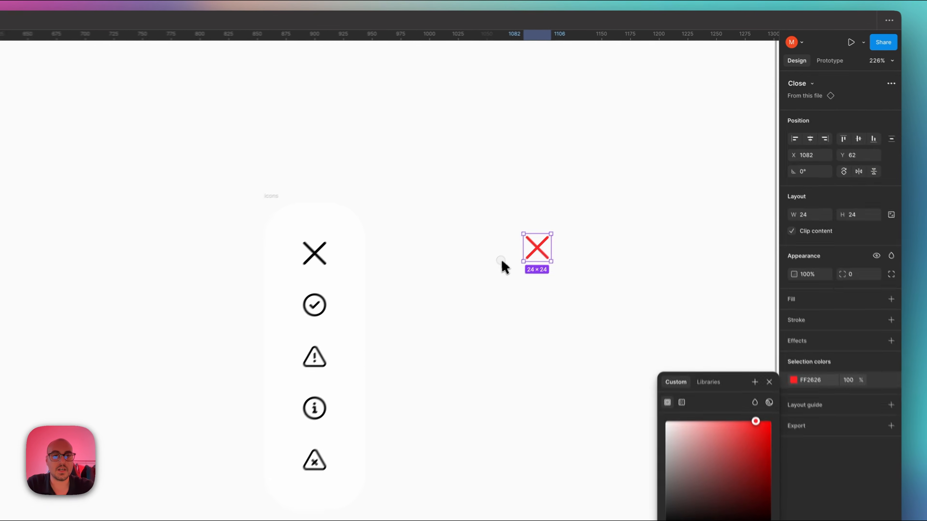
{"action": "left_click", "coordinate": [578, 198]}
Reset the Close instance to match its main component and delete it from the canvas.
{"action": "left_click", "coordinate": [841, 72]}
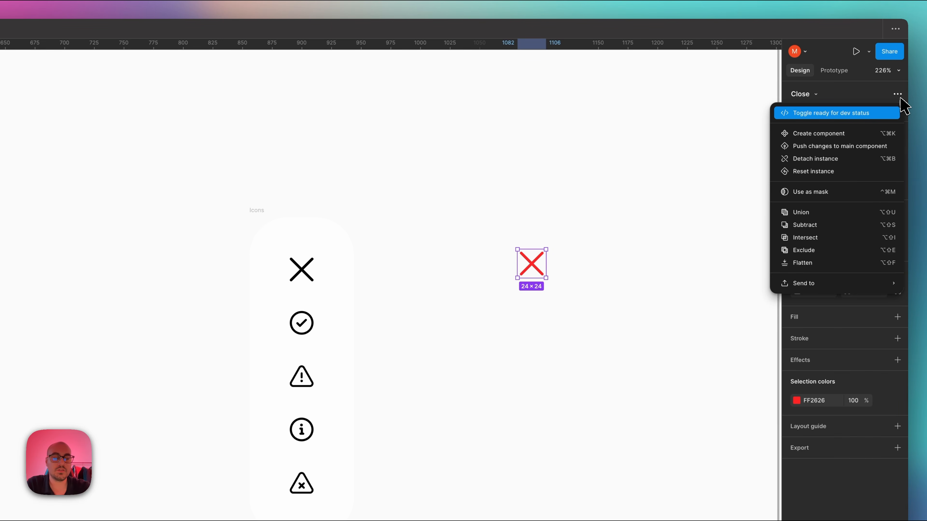
{"action": "left_click", "coordinate": [833, 174]}
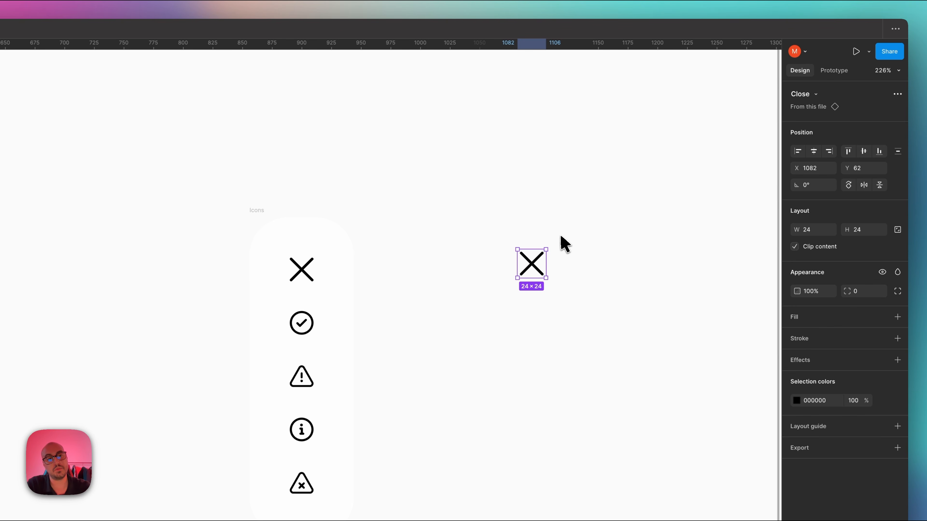
{"action": "left_click", "coordinate": [498, 256]}
{"action": "left_click", "coordinate": [530, 270]}
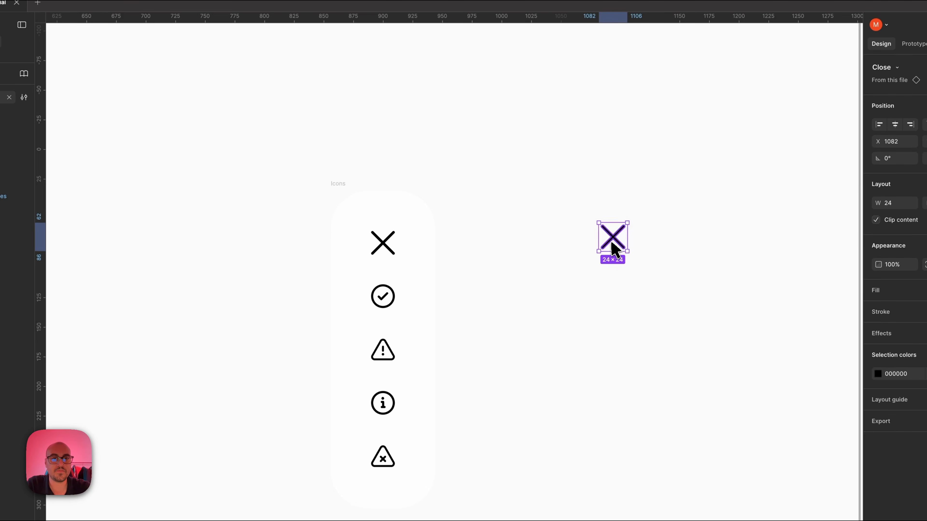
{"action": "key", "text": "super+shift+x"}
Copy the Oval Check icon out of the Icons frame as an instance placed at about X 1401, Y 112.
{"action": "scroll", "coordinate": [480, 179], "scroll_direction": "down", "scroll_amount": 3}
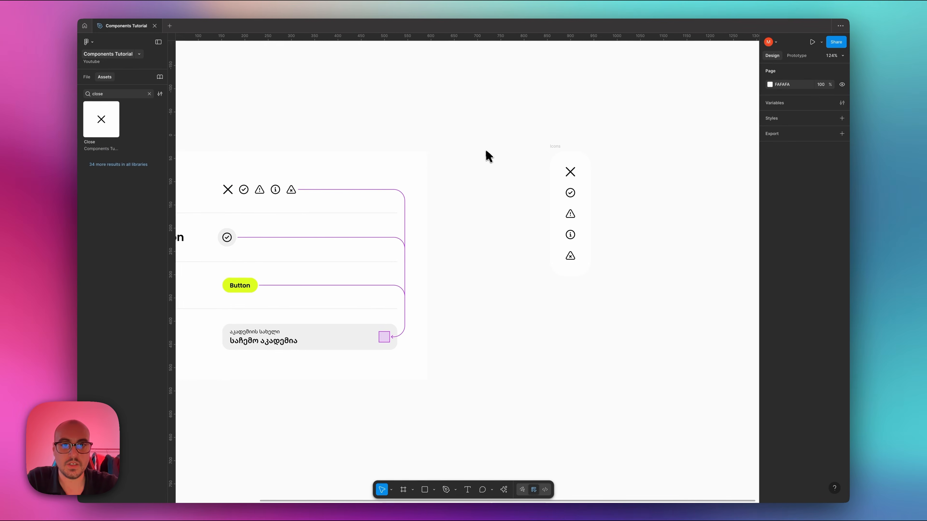
{"action": "scroll", "coordinate": [480, 178], "scroll_direction": "right", "scroll_amount": 3}
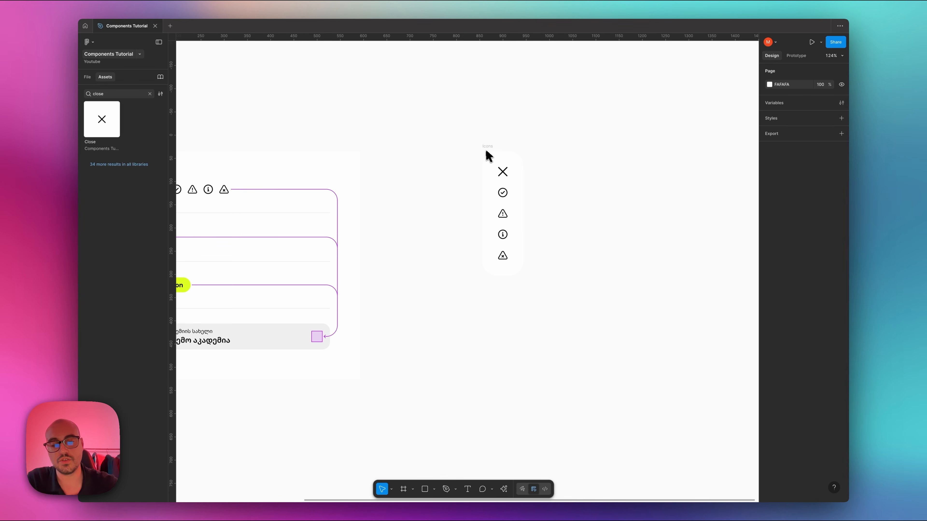
{"action": "scroll", "coordinate": [486, 153], "scroll_direction": "left", "scroll_amount": 3}
{"action": "scroll", "coordinate": [486, 153], "scroll_direction": "up", "scroll_amount": 5}
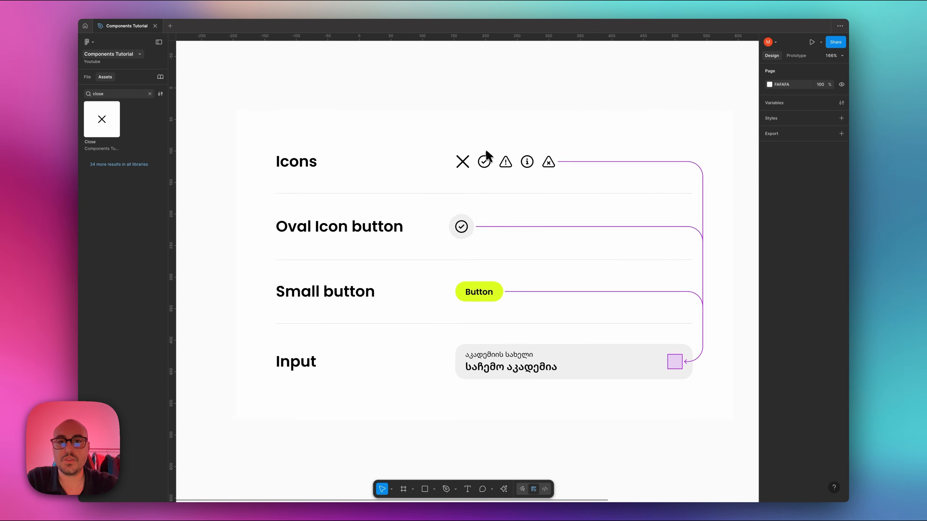
{"action": "scroll", "coordinate": [486, 153], "scroll_direction": "up", "scroll_amount": 1}
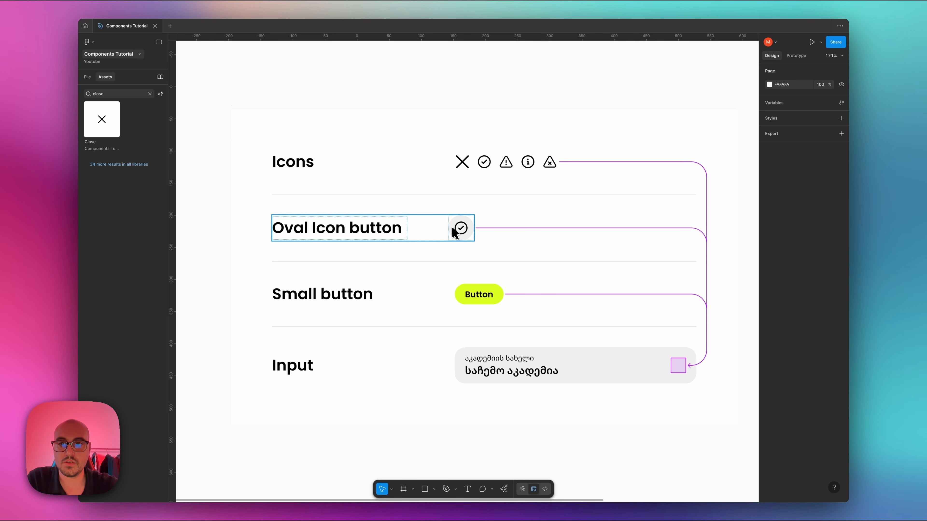
{"action": "scroll", "coordinate": [452, 232], "scroll_direction": "right", "scroll_amount": 15}
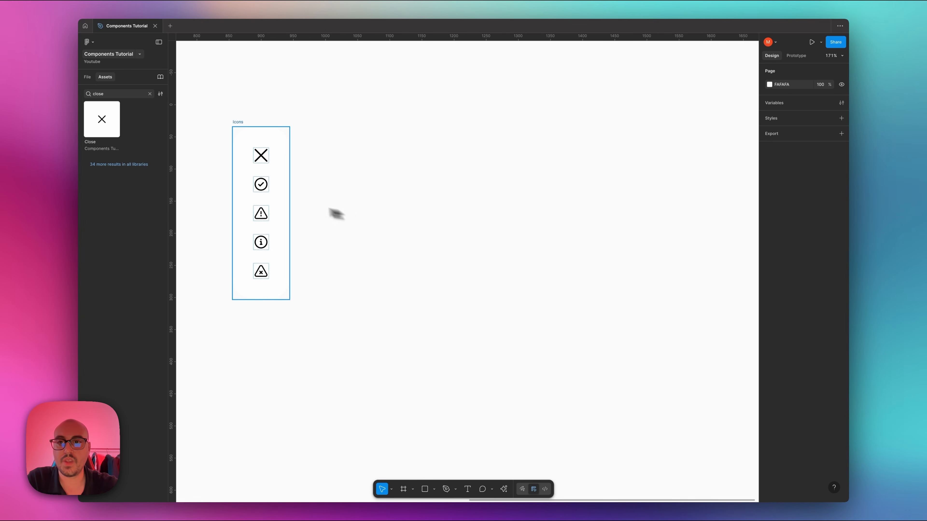
{"action": "left_click", "coordinate": [262, 187]}
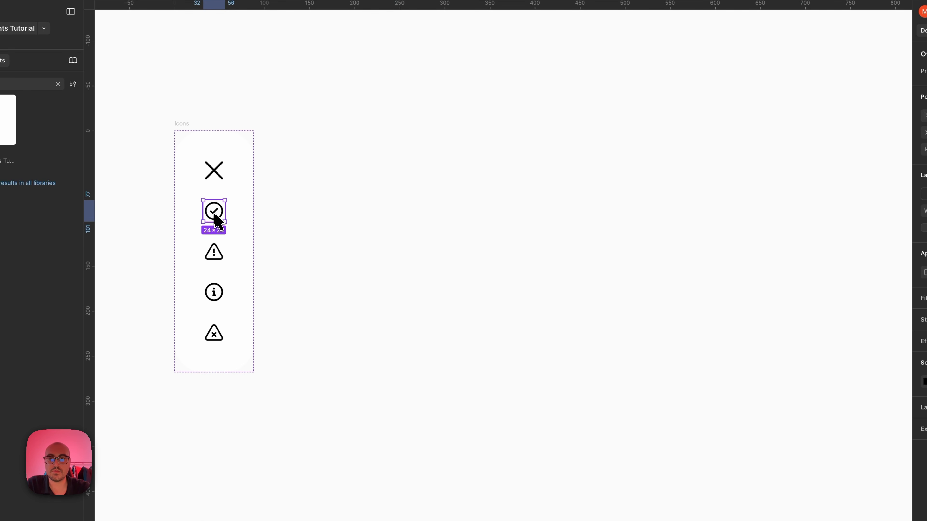
{"action": "left_click_drag", "start_coordinate": [262, 187], "coordinate": [591, 187]}
{"action": "left_click_drag", "start_coordinate": [651, 220], "coordinate": [650, 220]}
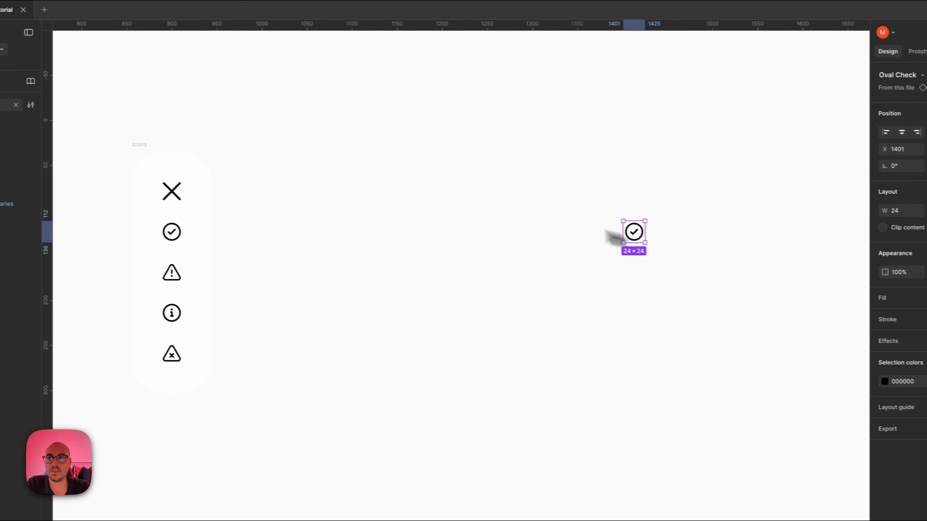
Place a Close icon instance from the assets beside the Oval Check instance and delete it again.
{"action": "left_click_drag", "start_coordinate": [47, 158], "coordinate": [637, 229]}
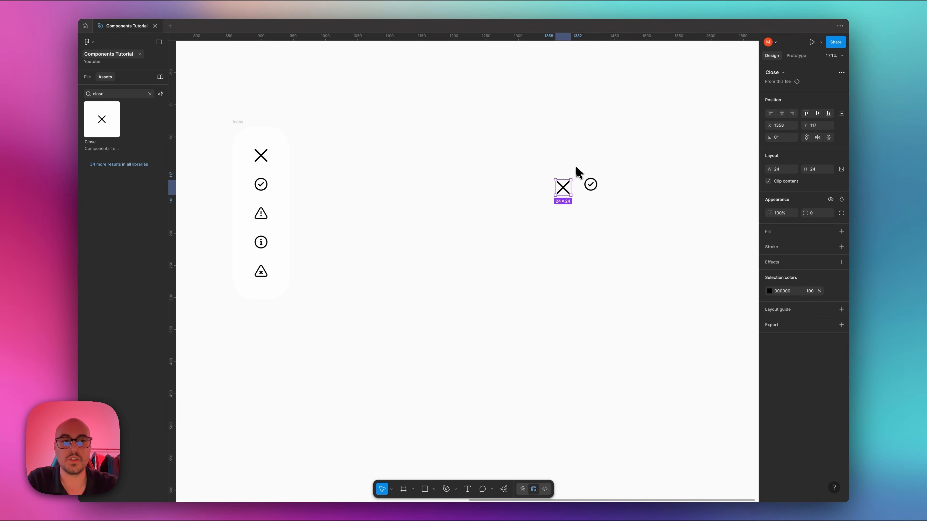
{"action": "left_click", "coordinate": [574, 176]}
{"action": "left_click", "coordinate": [569, 192]}
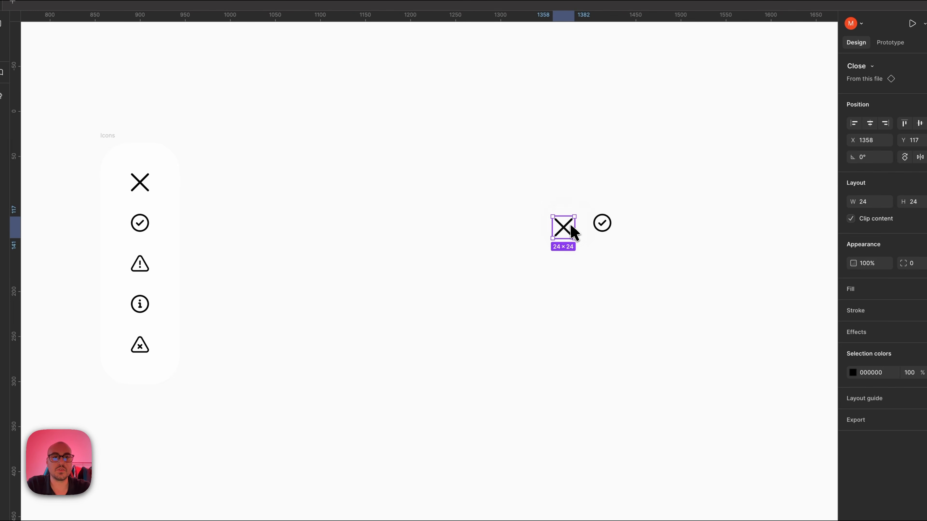
{"action": "key", "text": "super+shift+x"}
Move the Oval Check instance to about X 1442, Y 80 on the canvas.
{"action": "scroll", "coordinate": [569, 193], "scroll_direction": "up", "scroll_amount": 3}
{"action": "left_click_drag", "start_coordinate": [508, 241], "coordinate": [566, 198]}
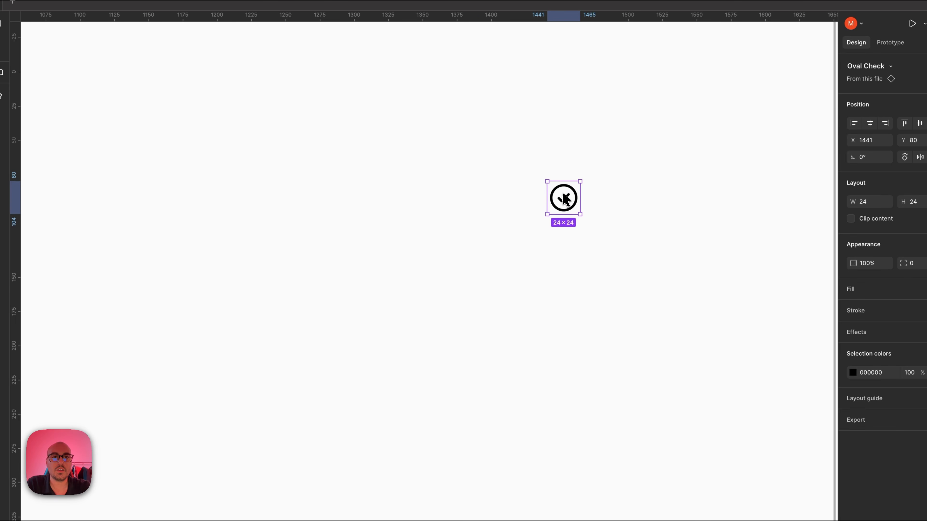
{"action": "left_click", "coordinate": [520, 208]}
{"action": "left_click", "coordinate": [554, 207]}
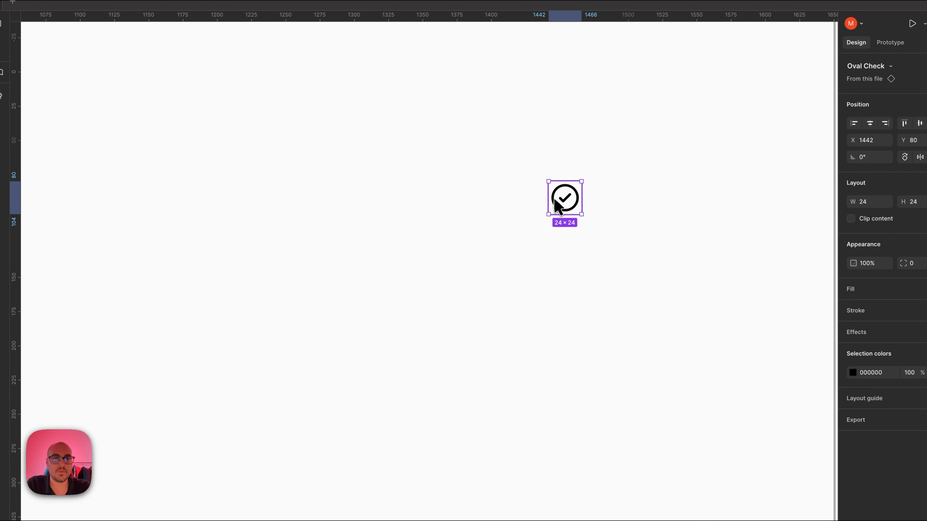
Wrap the Oval Check instance in an auto layout frame and move that frame to about X 1440, Y 83.
{"action": "scroll", "coordinate": [557, 206], "scroll_direction": "down", "scroll_amount": 5}
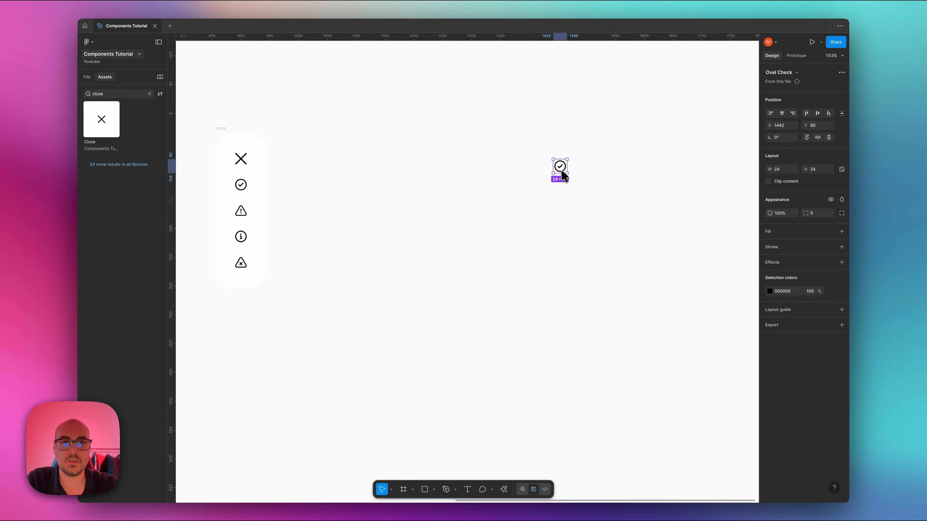
{"action": "scroll", "coordinate": [562, 210], "scroll_direction": "up", "scroll_amount": 5}
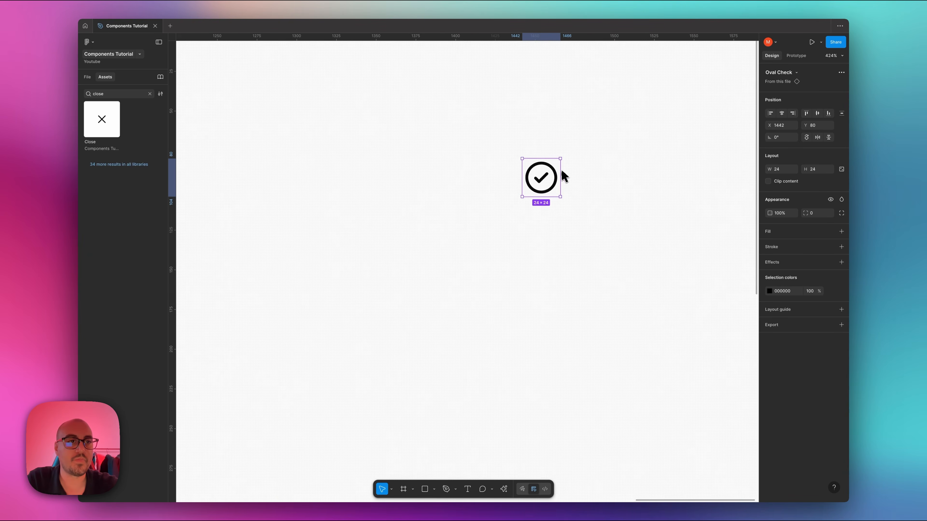
{"action": "scroll", "coordinate": [565, 177], "scroll_direction": "up", "scroll_amount": 2}
{"action": "scroll", "coordinate": [564, 177], "scroll_direction": "right", "scroll_amount": 2}
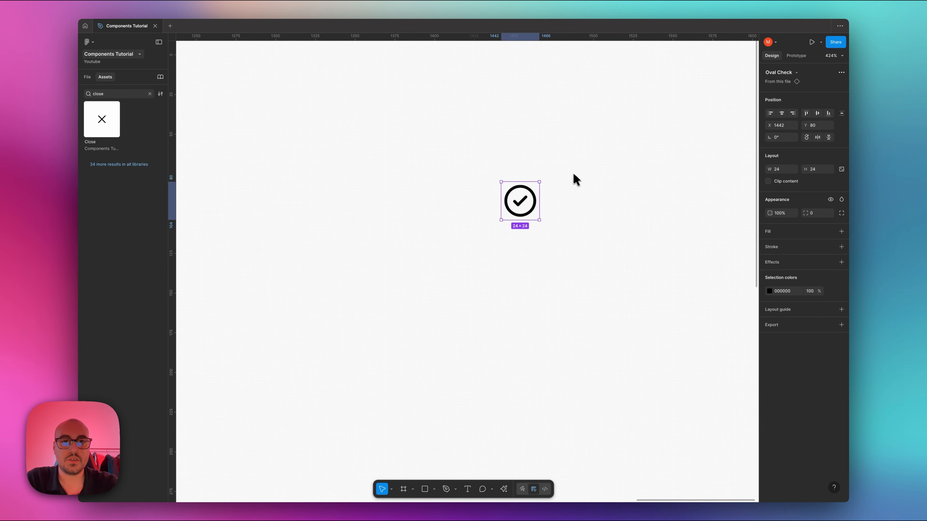
{"action": "key", "text": "shift+a"}
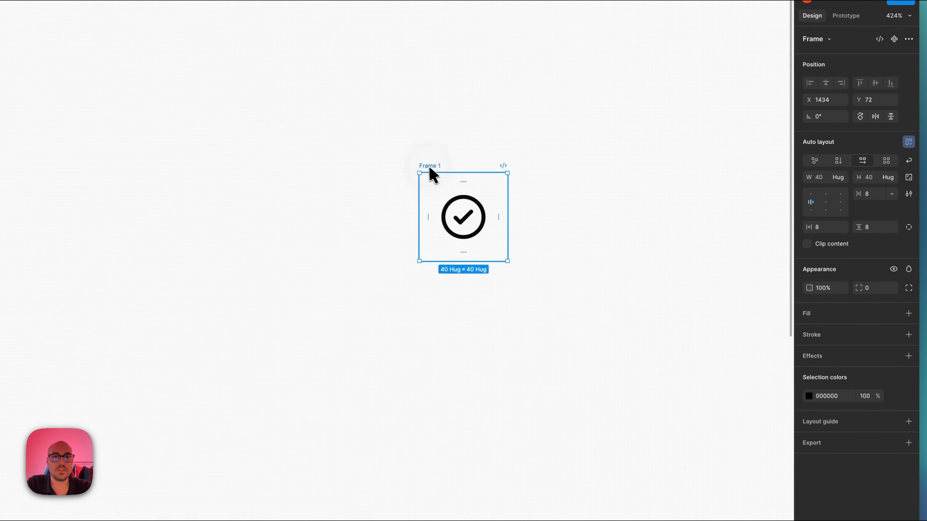
{"action": "left_click_drag", "start_coordinate": [432, 175], "coordinate": [441, 192]}
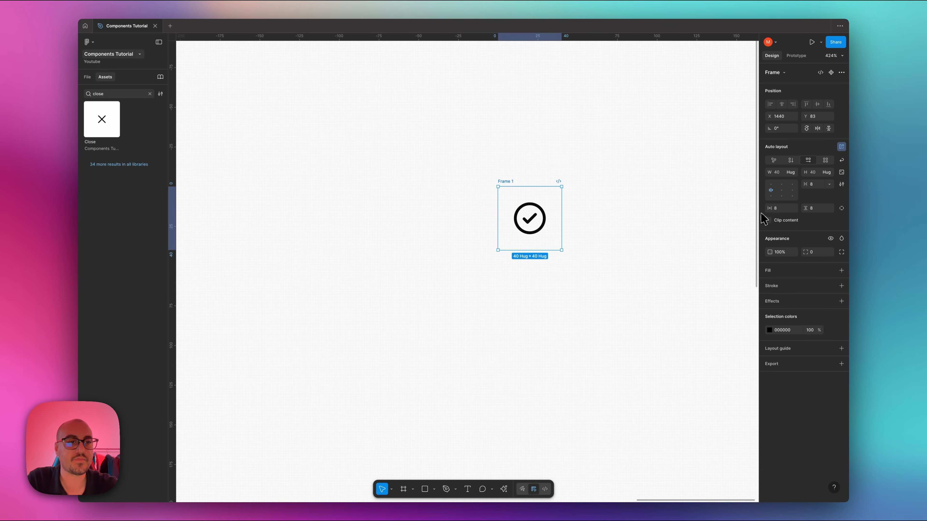
Add a solid light grey EEEEEE fill to the auto layout frame around the check icon.
{"action": "left_click", "coordinate": [841, 270]}
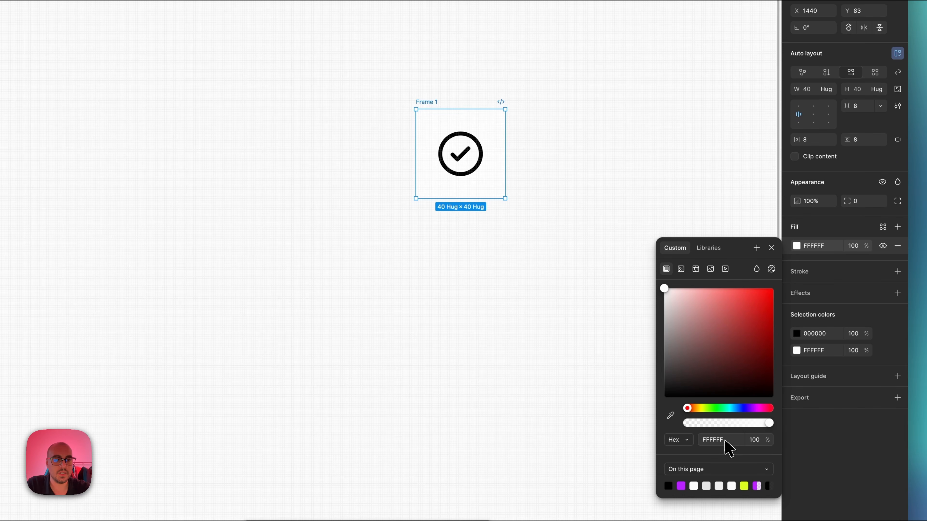
{"action": "left_click", "coordinate": [726, 441]}
{"action": "type", "text": "EEEEEE"}
{"action": "key", "text": "Return"}
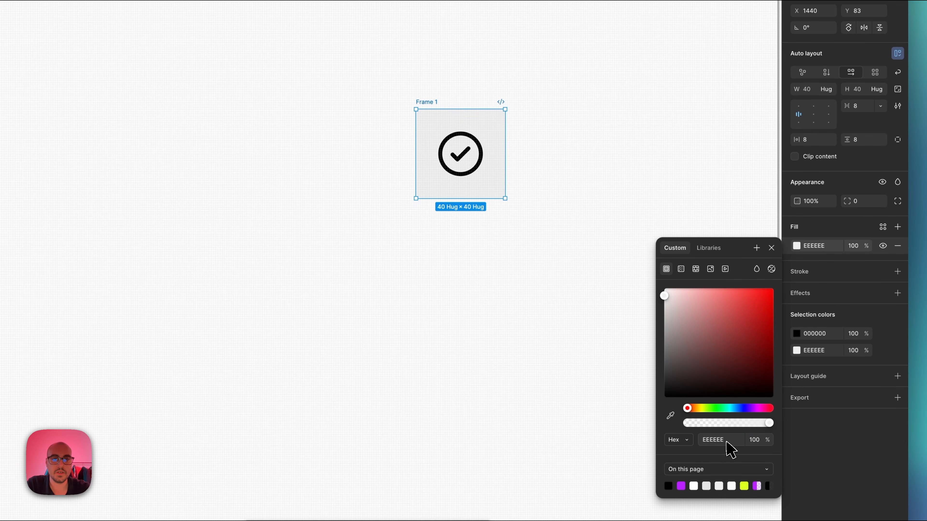
Set the check icon frame's corner radius to 100 and deselect it.
{"action": "left_click", "coordinate": [867, 206]}
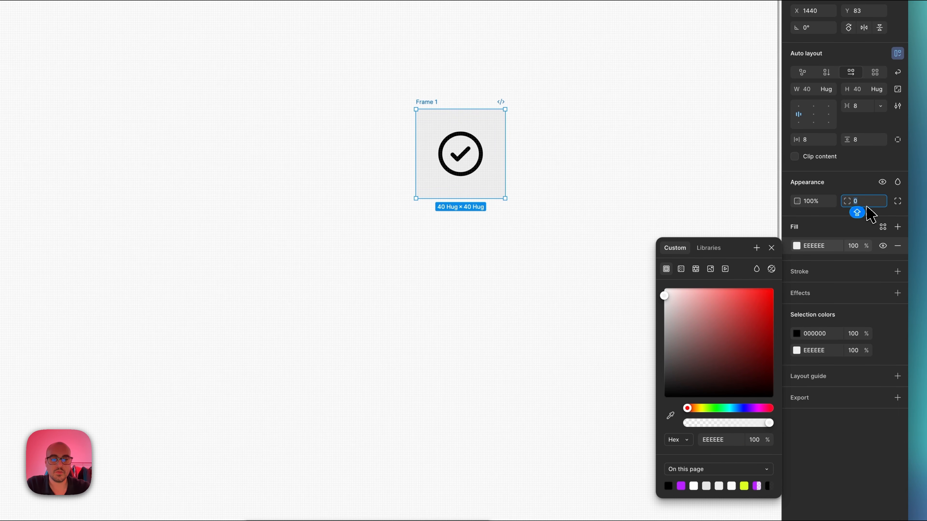
{"action": "type", "text": "100"}
{"action": "key", "text": "Return"}
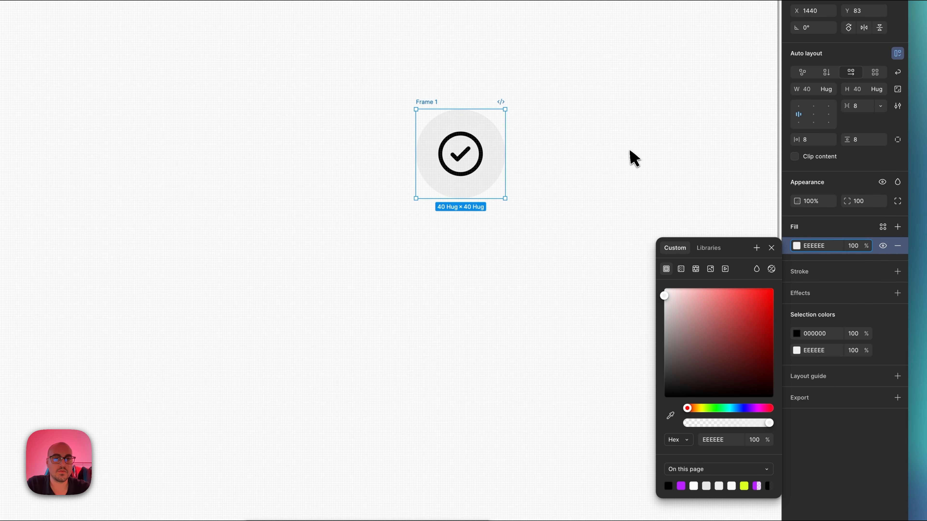
{"action": "left_click", "coordinate": [585, 165]}
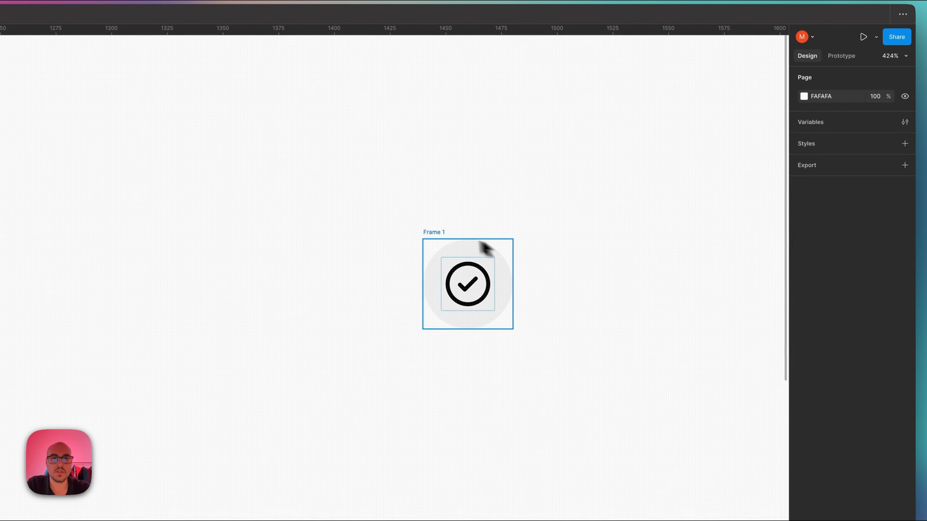
Rename the auto layout frame around the check icon to "Oval icon button".
{"action": "double_click", "coordinate": [432, 103]}
{"action": "type", "text": "Ova"}
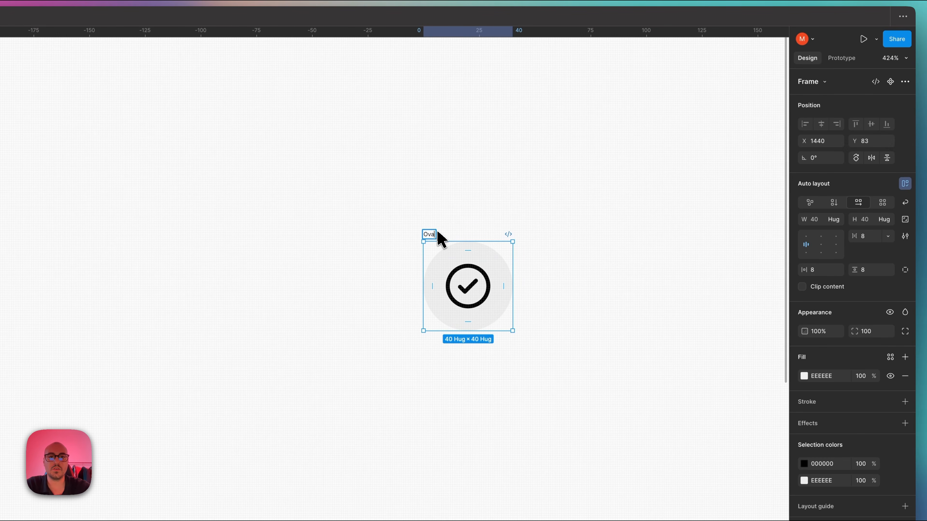
{"action": "type", "text": "l icon button"}
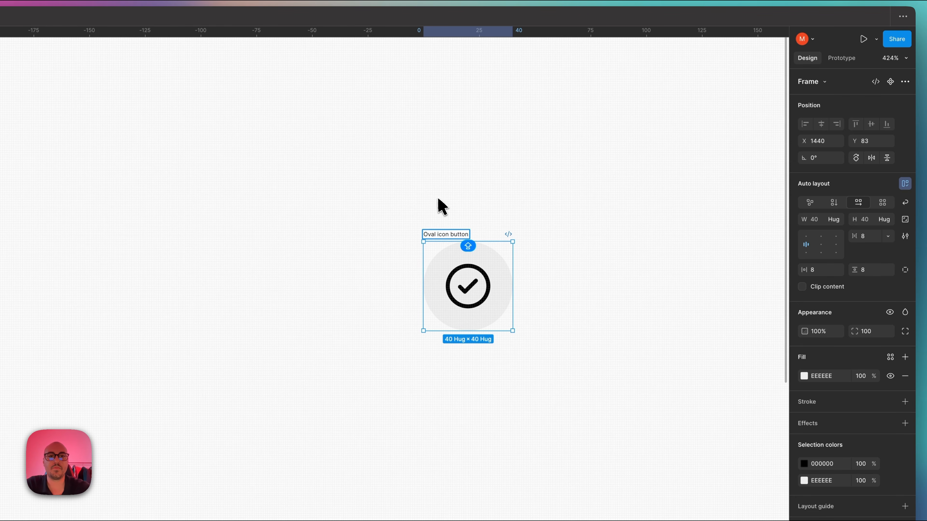
{"action": "left_click", "coordinate": [439, 206]}
Convert the Oval icon button frame into a component and deselect it.
{"action": "left_click", "coordinate": [451, 236]}
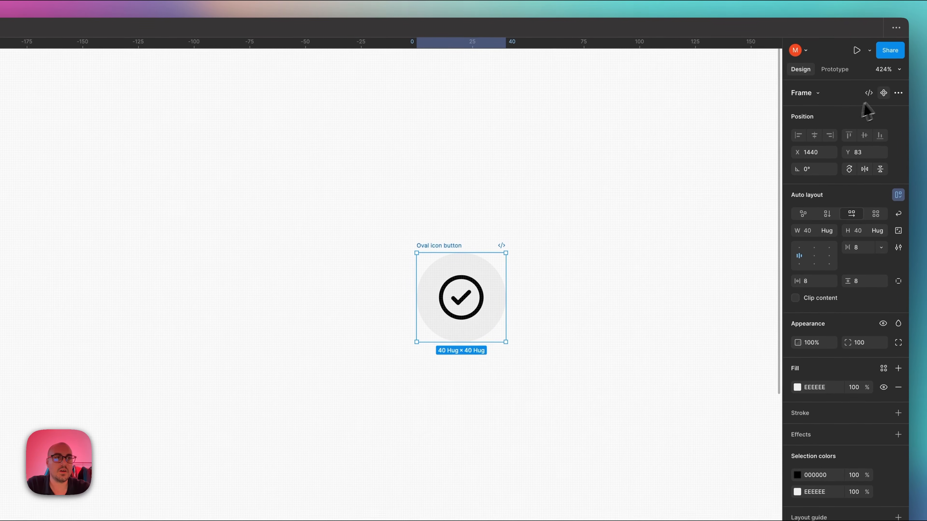
{"action": "left_click", "coordinate": [883, 94]}
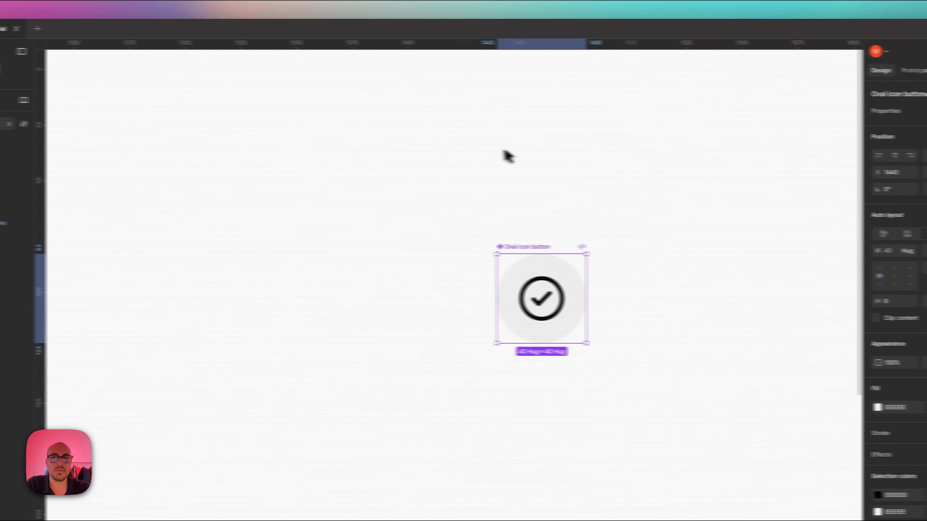
{"action": "left_click", "coordinate": [428, 169]}
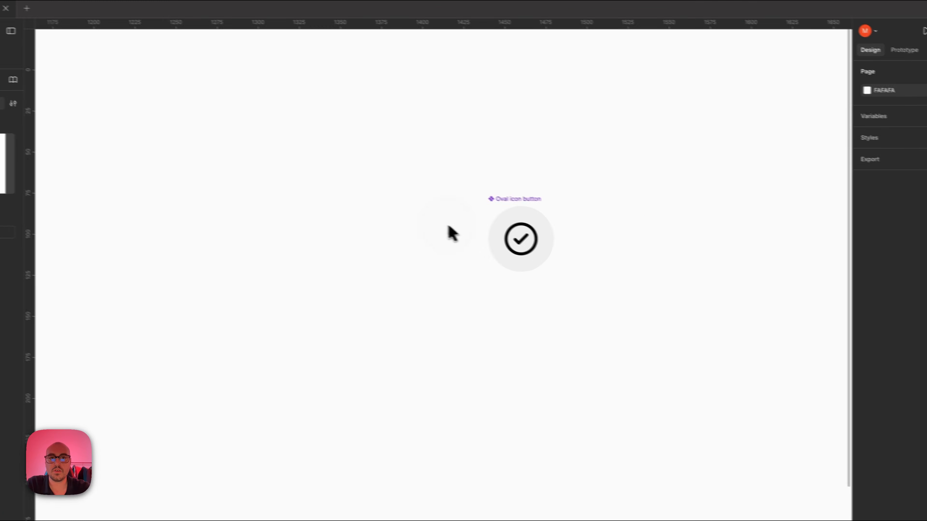
Move the Oval icon button component beside the Icons frame, to about X 1012, Y 35.
{"action": "scroll", "coordinate": [433, 227], "scroll_direction": "left", "scroll_amount": 5}
{"action": "left_click", "coordinate": [744, 219]}
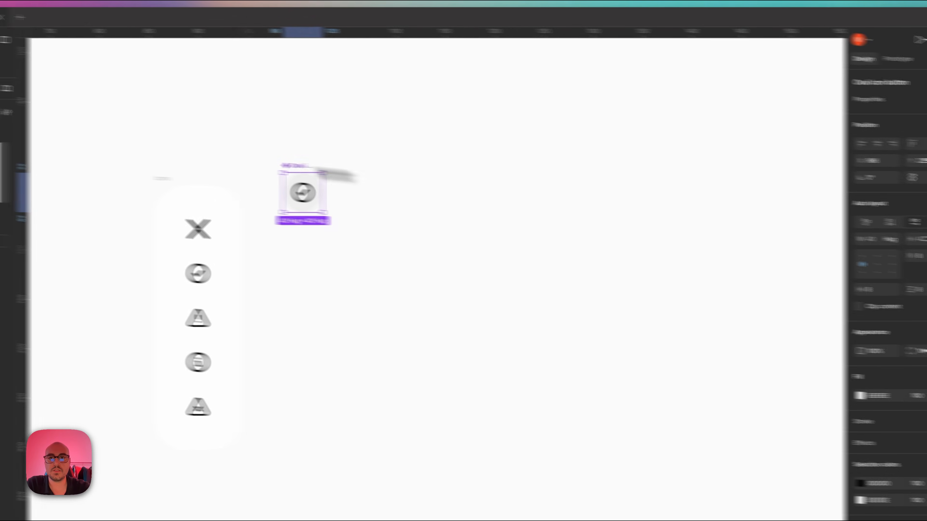
{"action": "left_click_drag", "start_coordinate": [453, 204], "coordinate": [452, 198]}
Search the assets for "oval icon button", place an instance of it at about X 1230, Y 11, and delete that instance.
{"action": "left_click", "coordinate": [59, 122]}
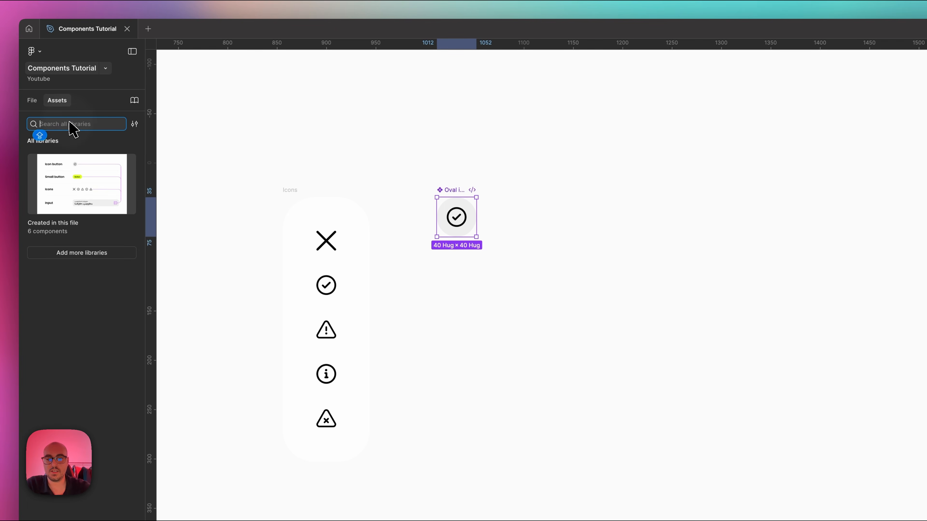
{"action": "type", "text": "oval icon button"}
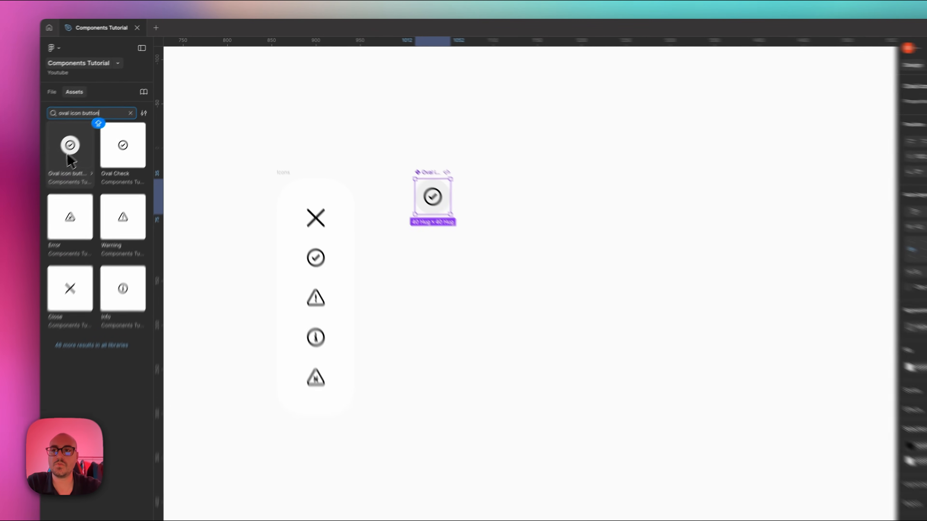
{"action": "left_click_drag", "start_coordinate": [69, 161], "coordinate": [623, 194]}
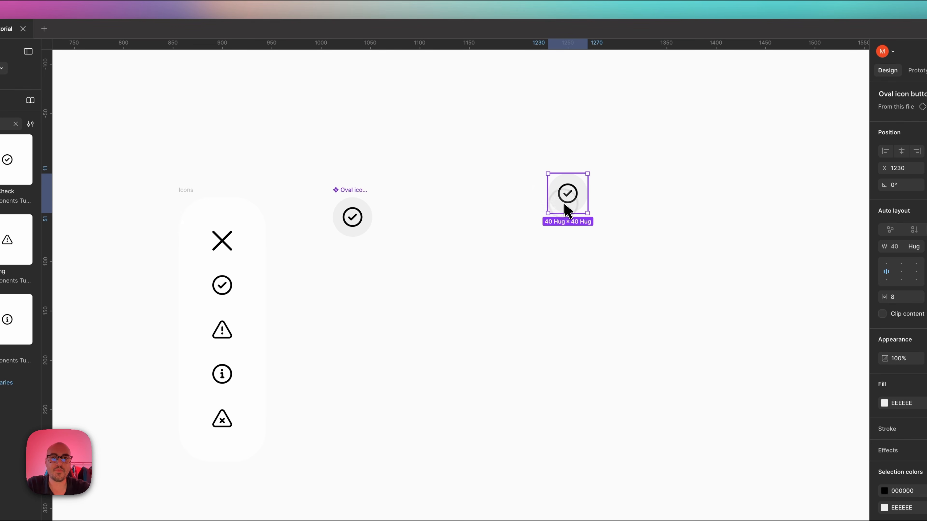
{"action": "key", "text": "super+shift+x"}
Move the Oval icon button component to about X 1046, Y 35 and add a variant to it.
{"action": "scroll", "coordinate": [399, 188], "scroll_direction": "left", "scroll_amount": 5}
{"action": "scroll", "coordinate": [399, 185], "scroll_direction": "up", "scroll_amount": 3}
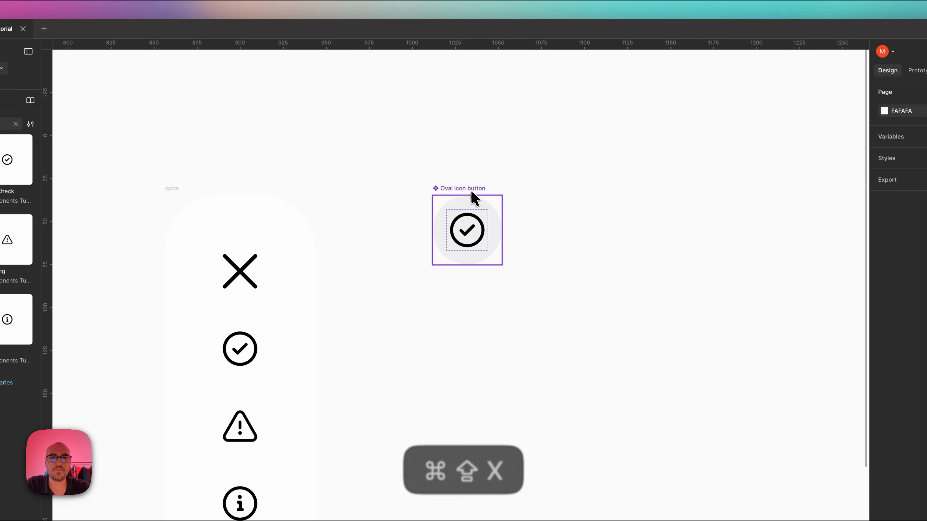
{"action": "left_click", "coordinate": [455, 196]}
{"action": "left_click_drag", "start_coordinate": [455, 197], "coordinate": [512, 192]}
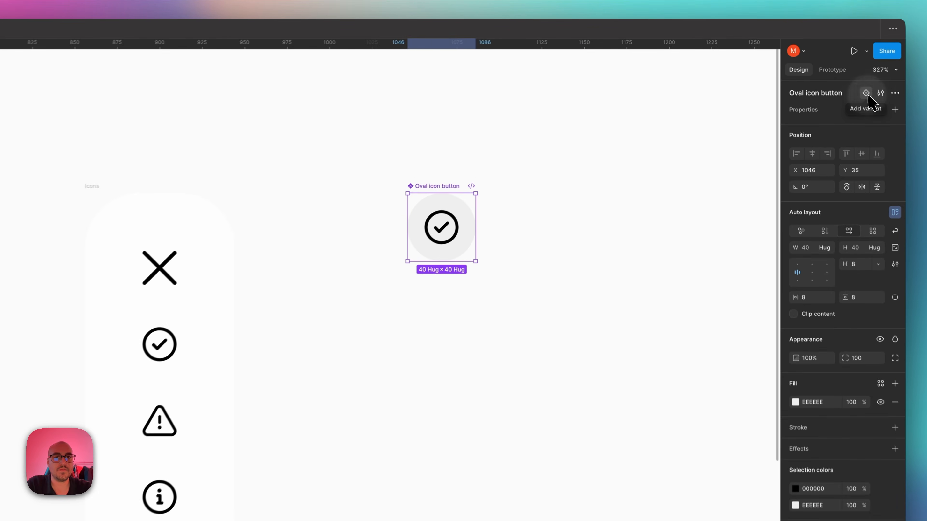
{"action": "left_click", "coordinate": [821, 73]}
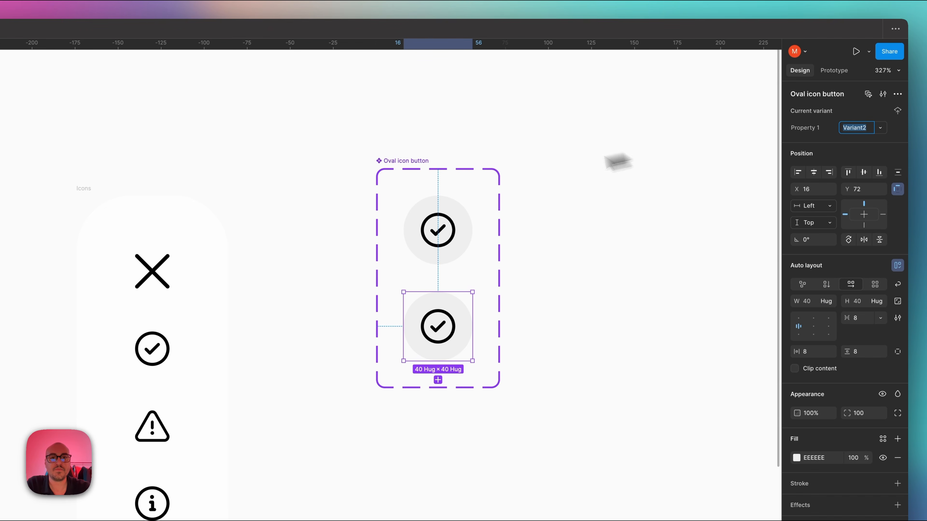
Set the first Oval icon button variant's property value to Enable.
{"action": "left_click_drag", "start_coordinate": [430, 148], "coordinate": [457, 146]}
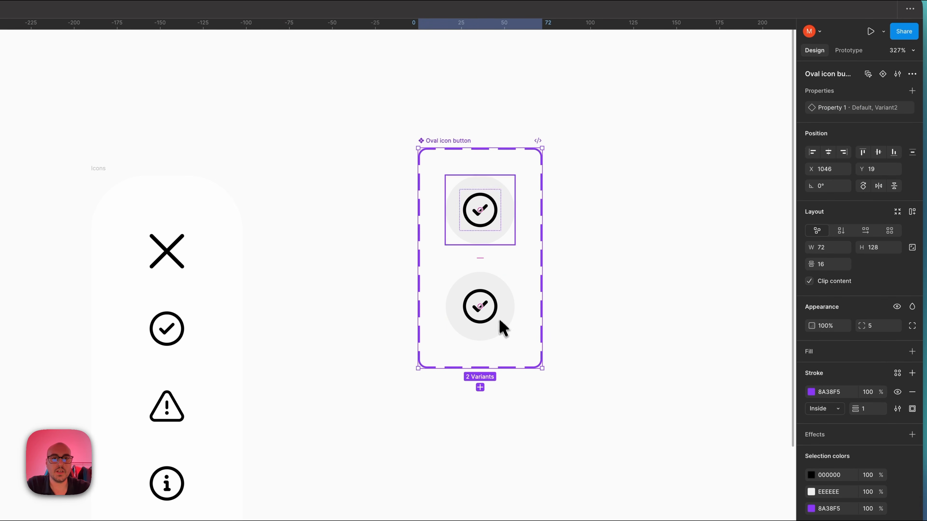
{"action": "left_click", "coordinate": [493, 304]}
{"action": "left_click", "coordinate": [492, 236]}
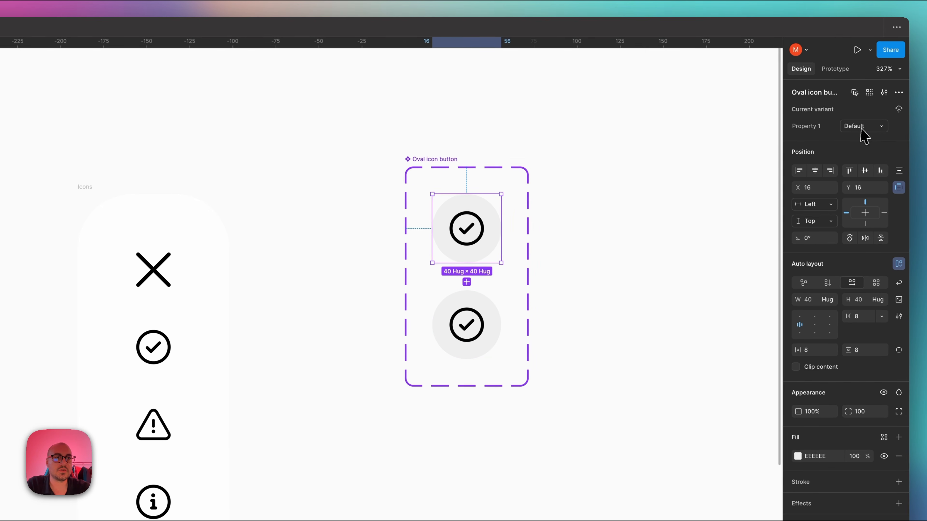
{"action": "left_click", "coordinate": [876, 109]}
{"action": "type", "text": "Enable"}
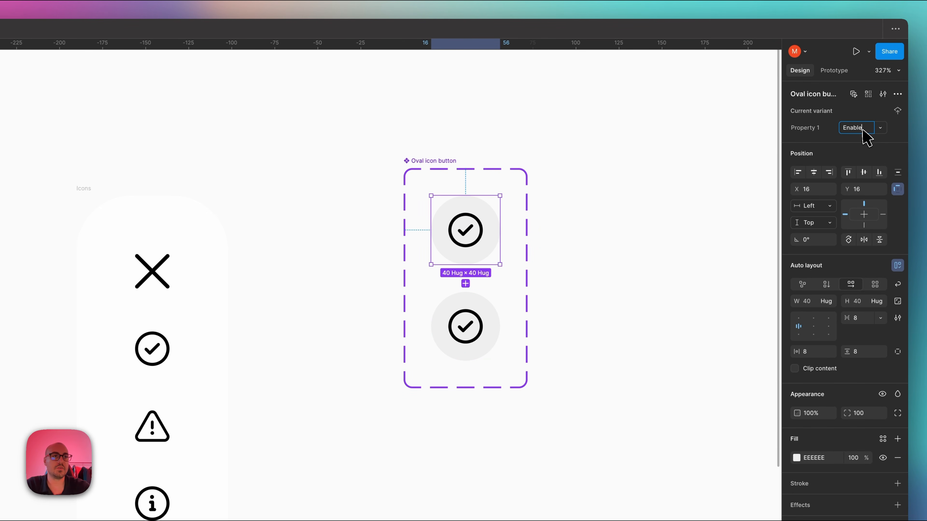
{"action": "key", "text": "Return"}
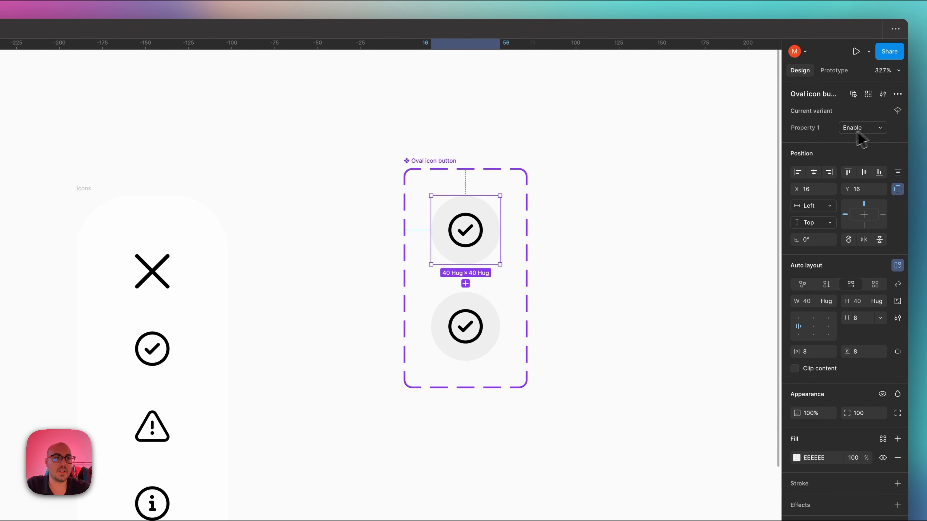
Rename the Oval icon button's variant property to State.
{"action": "double_click", "coordinate": [807, 130]}
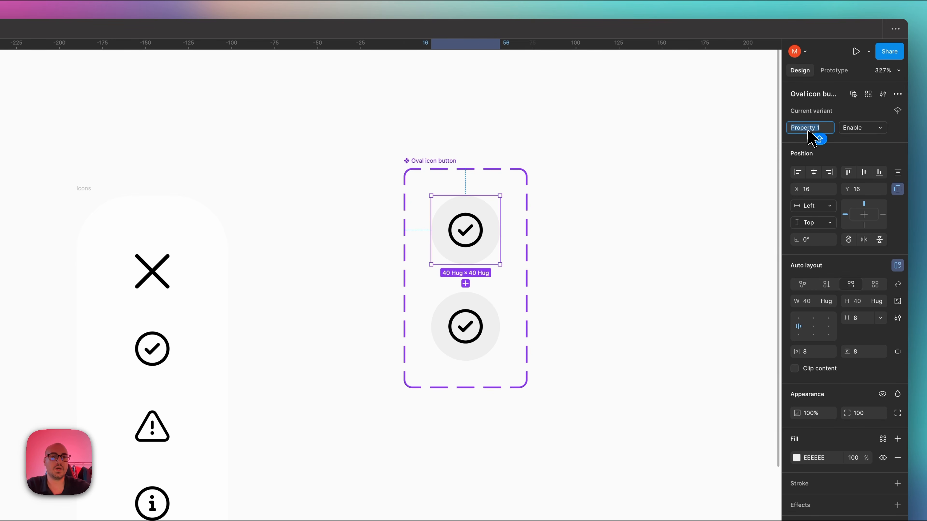
{"action": "type", "text": "State"}
{"action": "key", "text": "Return"}
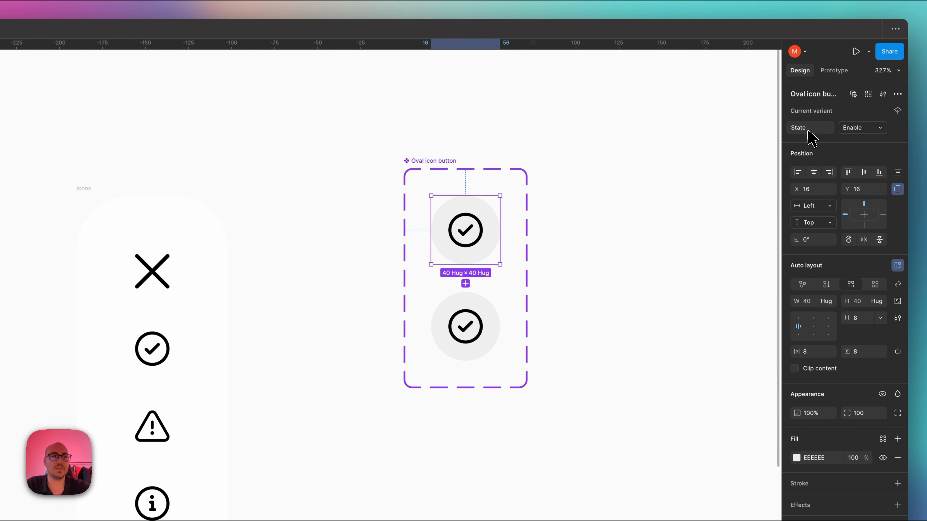
Set the second Oval icon button variant's State value to Hover.
{"action": "left_click", "coordinate": [478, 303]}
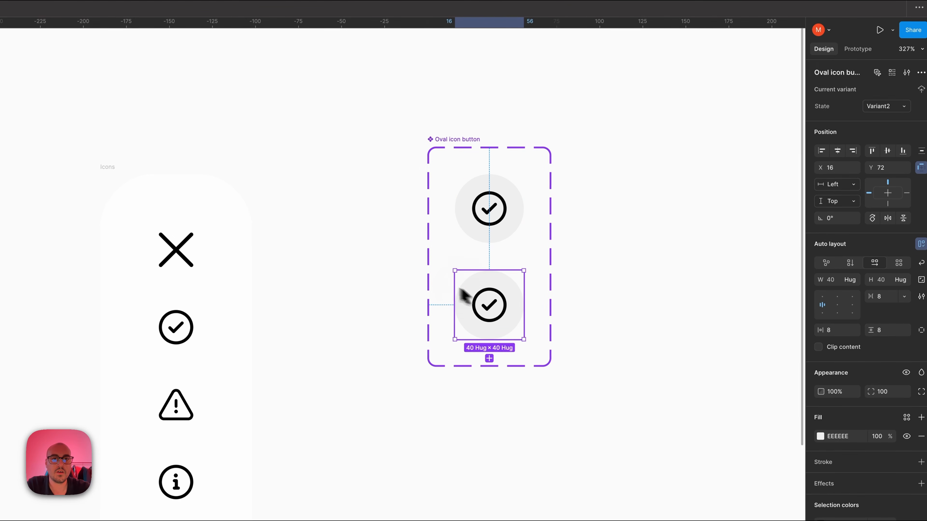
{"action": "left_click", "coordinate": [404, 278]}
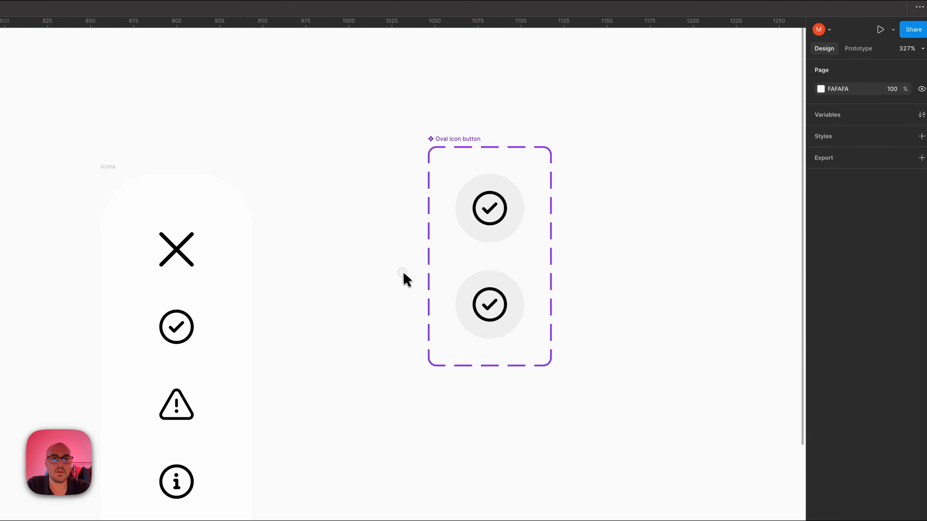
{"action": "scroll", "coordinate": [408, 261], "scroll_direction": "right", "scroll_amount": 2}
{"action": "scroll", "coordinate": [409, 261], "scroll_direction": "down", "scroll_amount": 1}
{"action": "left_click", "coordinate": [432, 182]}
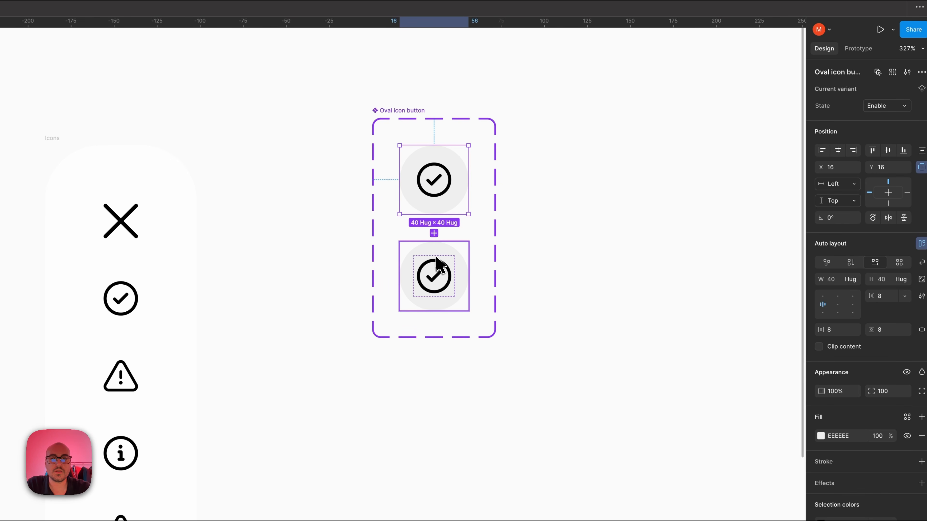
{"action": "left_click", "coordinate": [435, 266]}
{"action": "double_click", "coordinate": [864, 128]}
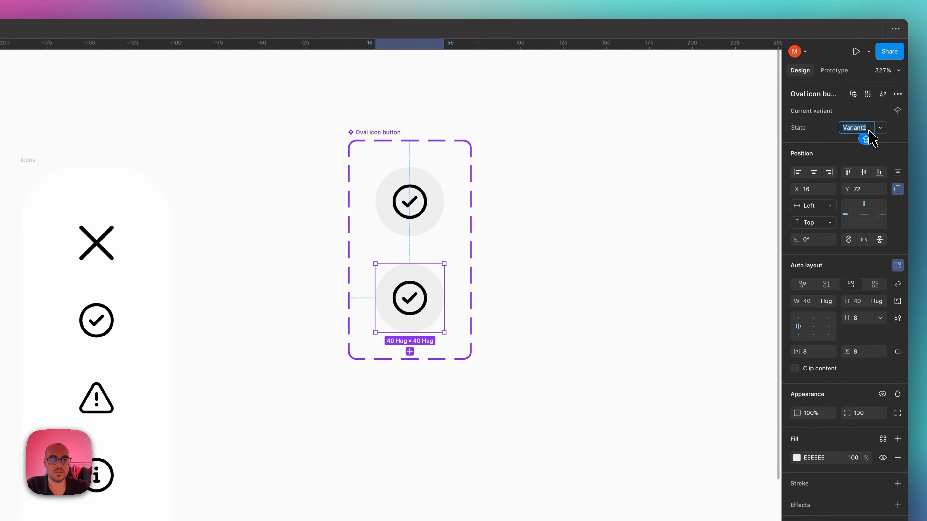
{"action": "type", "text": "Hover"}
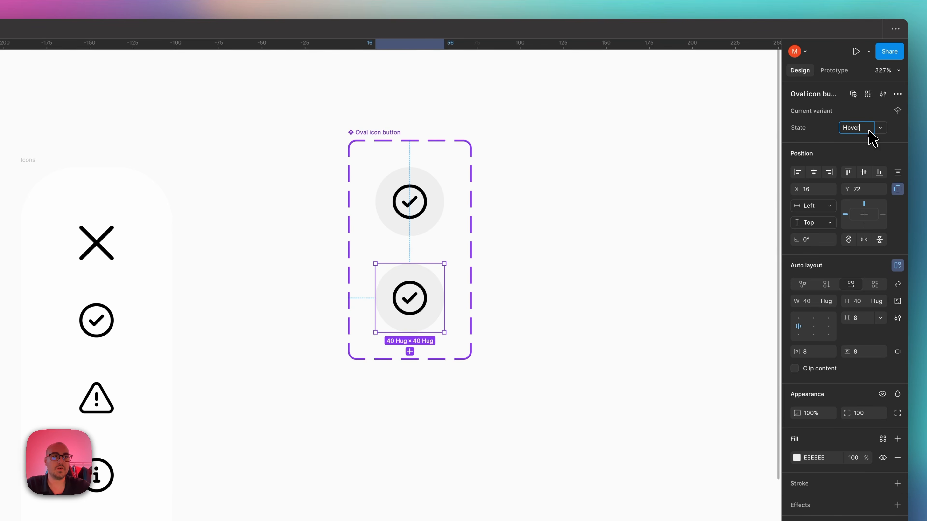
{"action": "key", "text": "Return"}
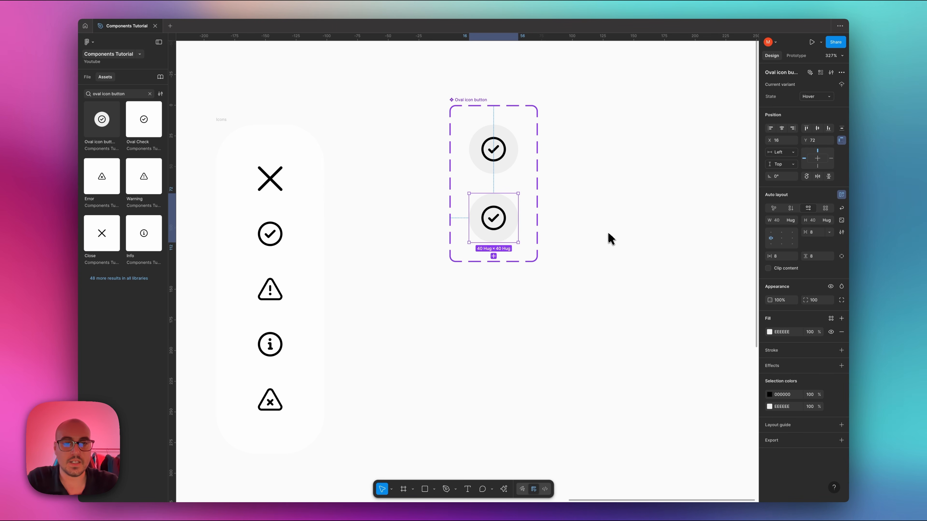
Darken the Hover variant's fill to grey DEDEDE and deselect it.
{"action": "scroll", "coordinate": [509, 225], "scroll_direction": "up", "scroll_amount": 5}
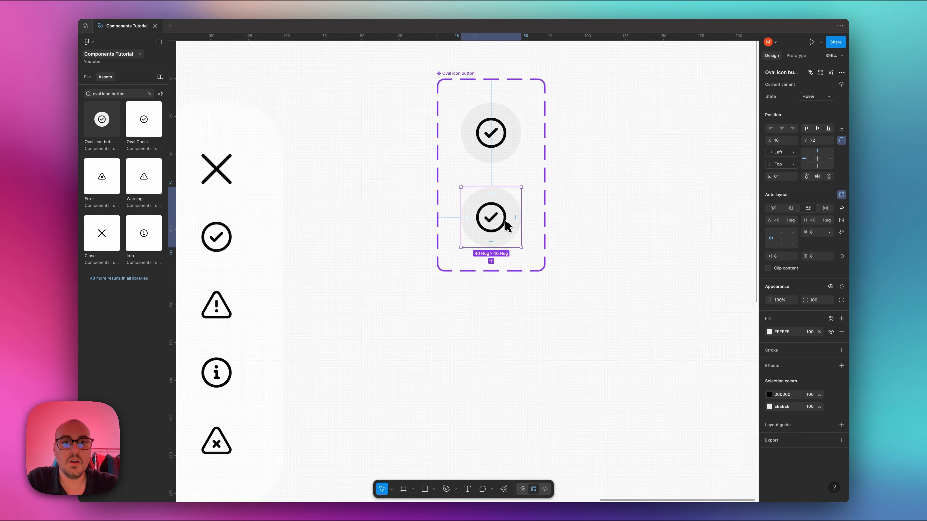
{"action": "left_click", "coordinate": [769, 332]}
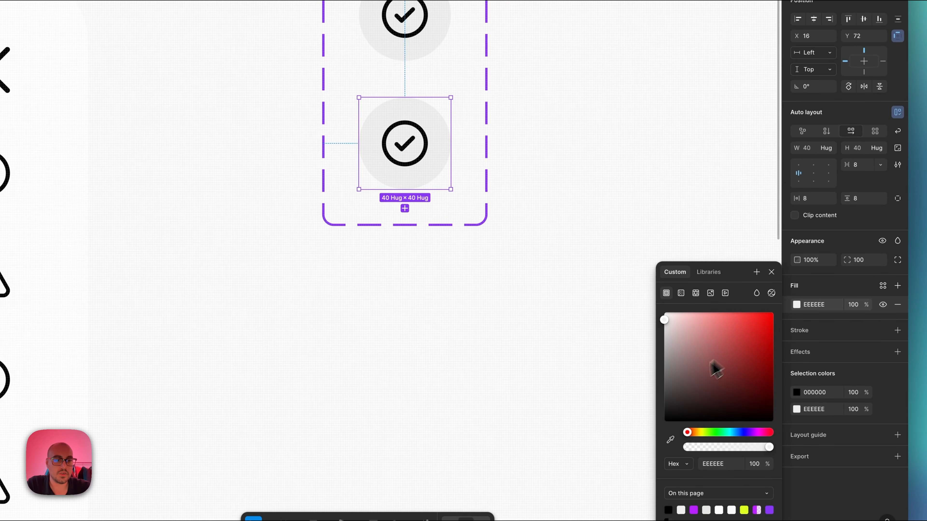
{"action": "mouse_move", "coordinate": [666, 322]}
{"action": "left_mouse_down"}
{"action": "mouse_move", "coordinate": [663, 338]}
{"action": "mouse_move", "coordinate": [663, 328]}
{"action": "left_mouse_up"}
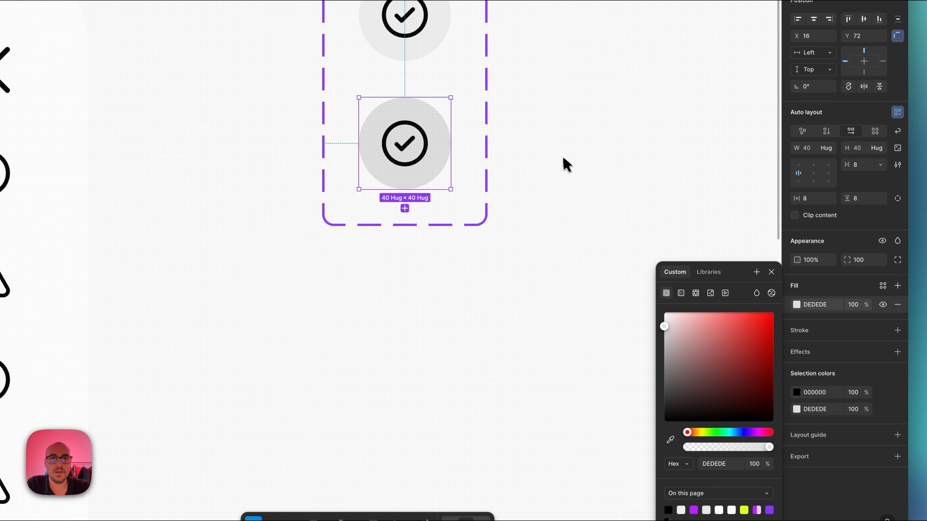
{"action": "left_click", "coordinate": [562, 164]}
Place an instance of the Enable variant outside the component set at about X 1241, Y 31.
{"action": "scroll", "coordinate": [562, 163], "scroll_direction": "down", "scroll_amount": 3}
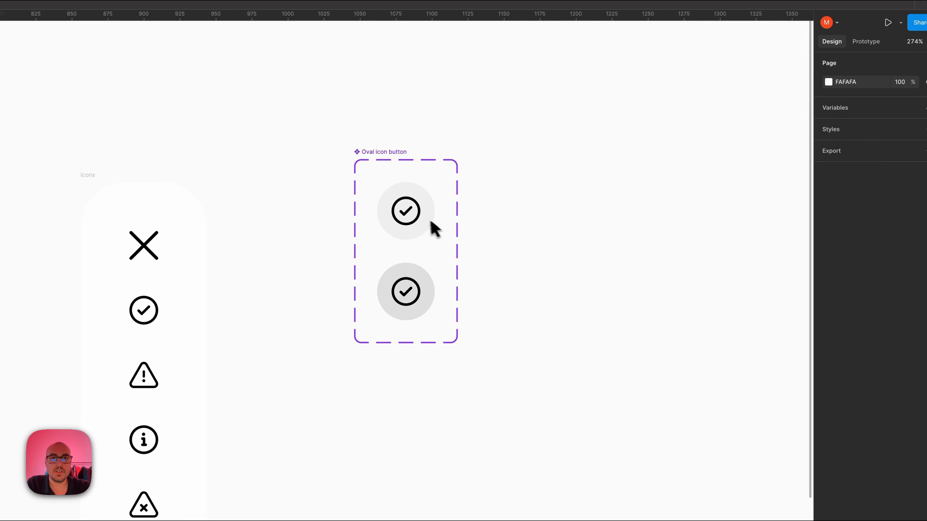
{"action": "left_click", "coordinate": [412, 211]}
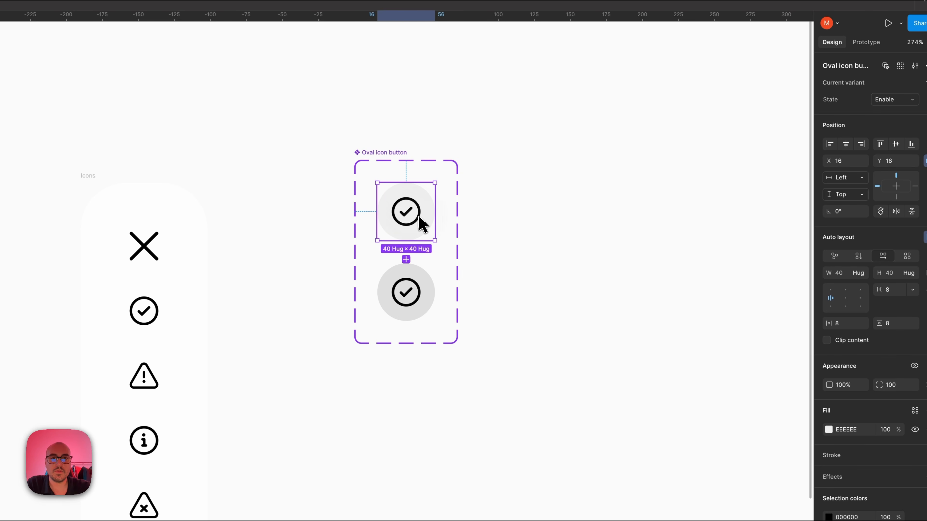
{"action": "left_click_drag", "start_coordinate": [412, 211], "coordinate": [650, 208]}
{"action": "scroll", "coordinate": [653, 207], "scroll_direction": "right", "scroll_amount": 3}
{"action": "scroll", "coordinate": [657, 215], "scroll_direction": "right", "scroll_amount": 2}
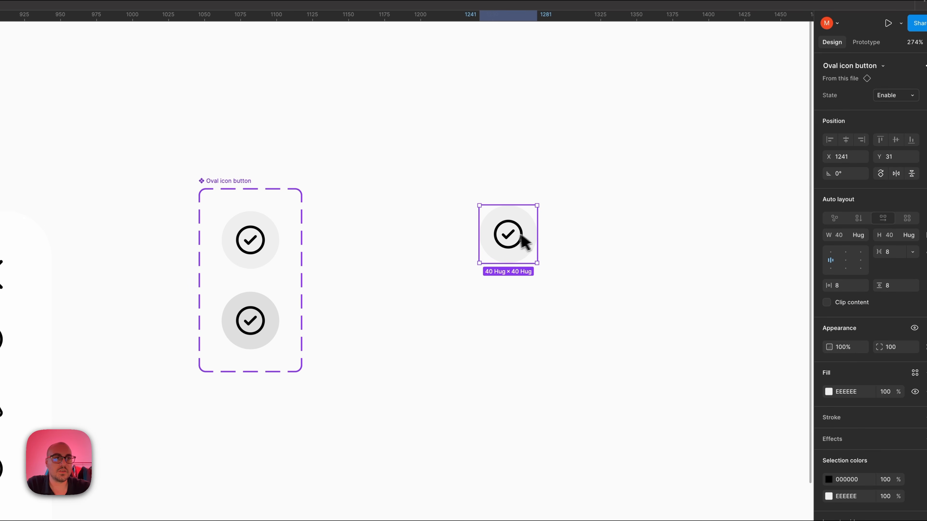
Switch the Oval icon button instance's State to Hover, then delete the instance.
{"action": "left_click", "coordinate": [903, 98]}
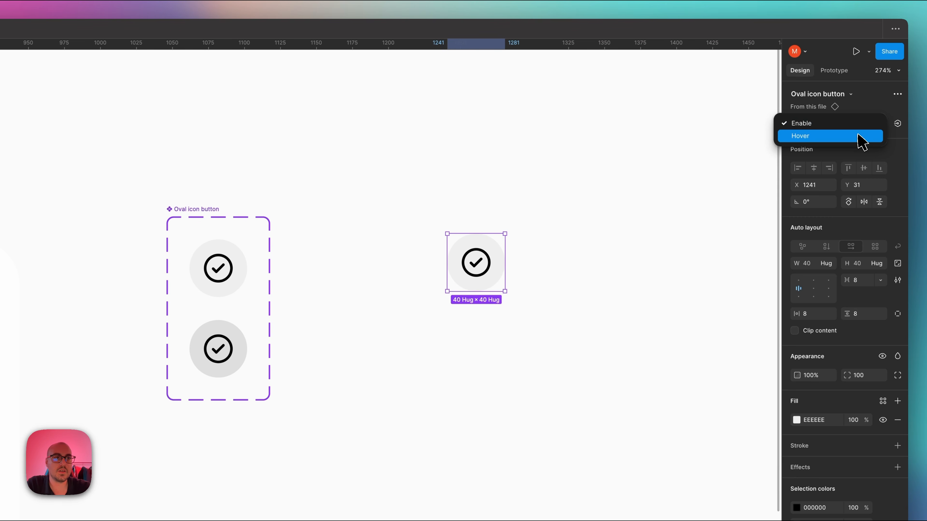
{"action": "left_click", "coordinate": [893, 111]}
{"action": "left_click", "coordinate": [526, 234]}
{"action": "left_click", "coordinate": [477, 265]}
{"action": "key", "text": "super+shift+x"}
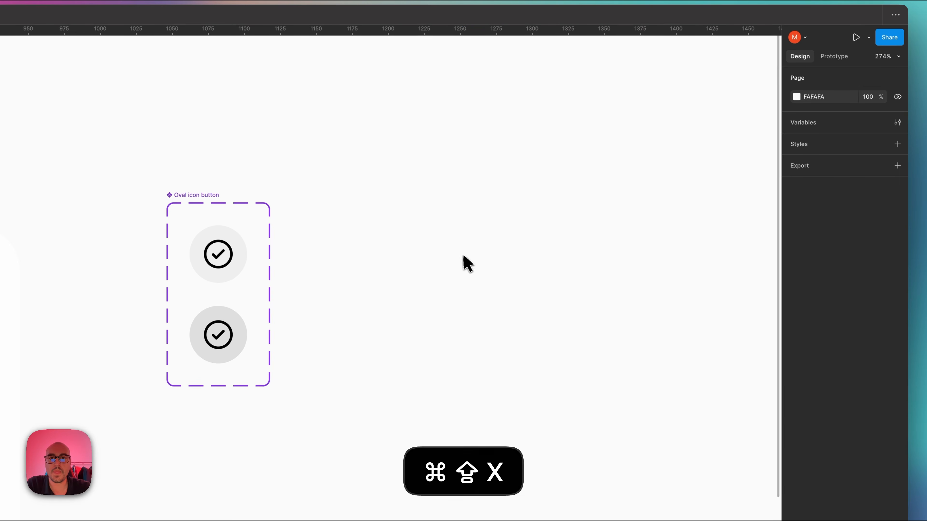
Add a third variant below the Hover variant in the Oval icon button set, with its State set to Pressed.
{"action": "scroll", "coordinate": [462, 256], "scroll_direction": "left", "scroll_amount": 6}
{"action": "scroll", "coordinate": [461, 256], "scroll_direction": "down", "scroll_amount": 3}
{"action": "left_click", "coordinate": [456, 251]}
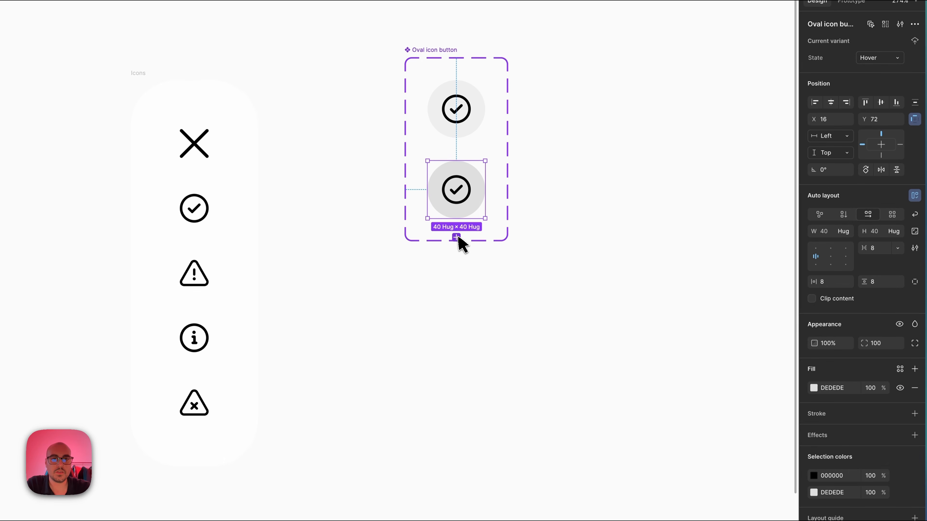
{"action": "left_click", "coordinate": [441, 296]}
{"action": "left_click_drag", "start_coordinate": [463, 247], "coordinate": [457, 268]}
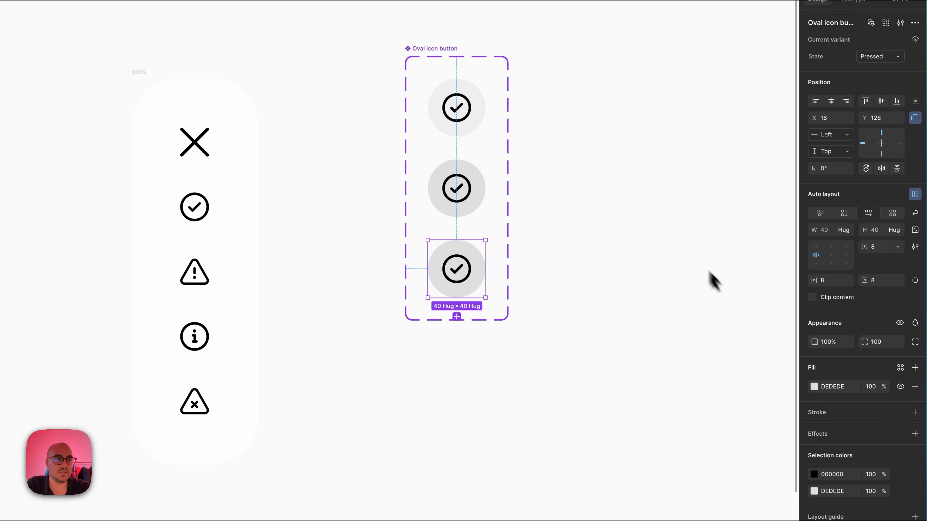
Darken the Pressed variant's fill to grey BEBEBE and deselect it.
{"action": "left_click", "coordinate": [814, 386]}
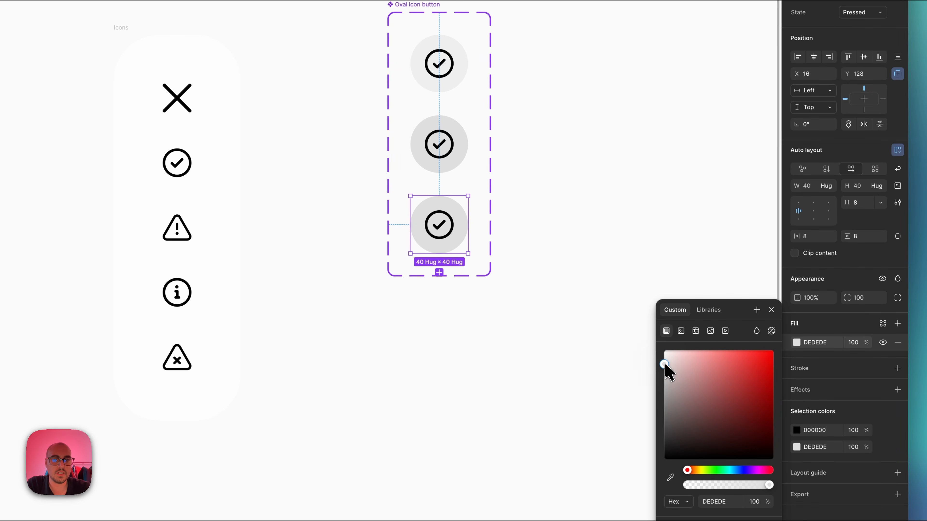
{"action": "left_click_drag", "start_coordinate": [665, 365], "coordinate": [665, 378]}
{"action": "left_click", "coordinate": [556, 173]}
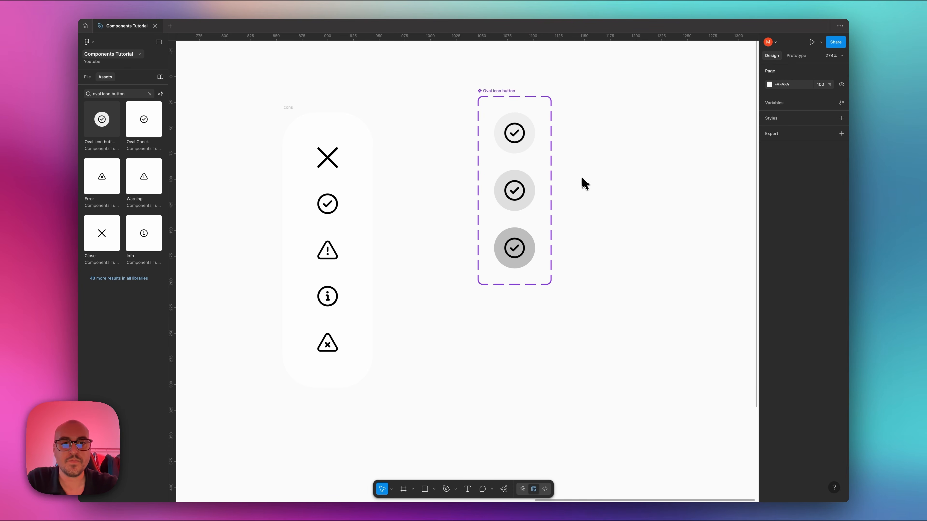
Add a fourth variant below the Pressed variant in the Oval icon button set, with its State set to Disable.
{"action": "scroll", "coordinate": [584, 183], "scroll_direction": "down", "scroll_amount": 2}
{"action": "scroll", "coordinate": [585, 183], "scroll_direction": "right", "scroll_amount": 1}
{"action": "left_click", "coordinate": [501, 230]}
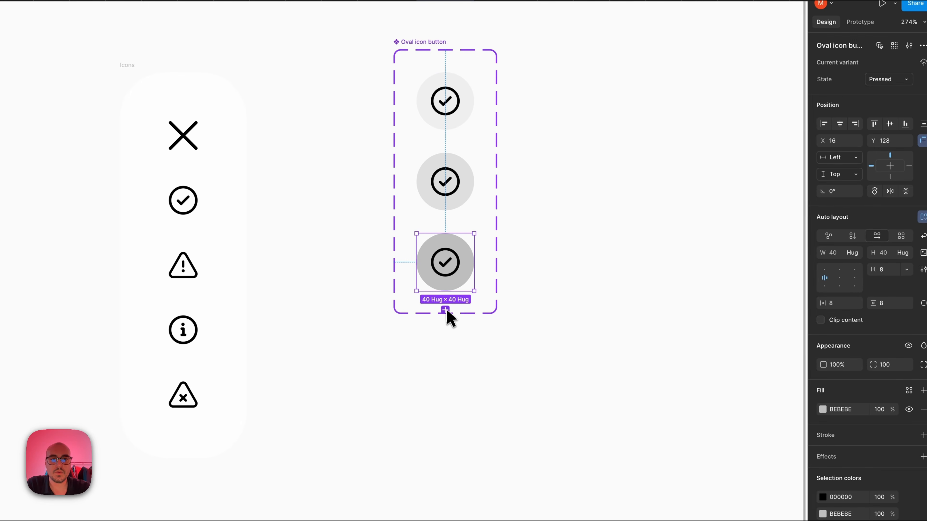
{"action": "left_click", "coordinate": [501, 266]}
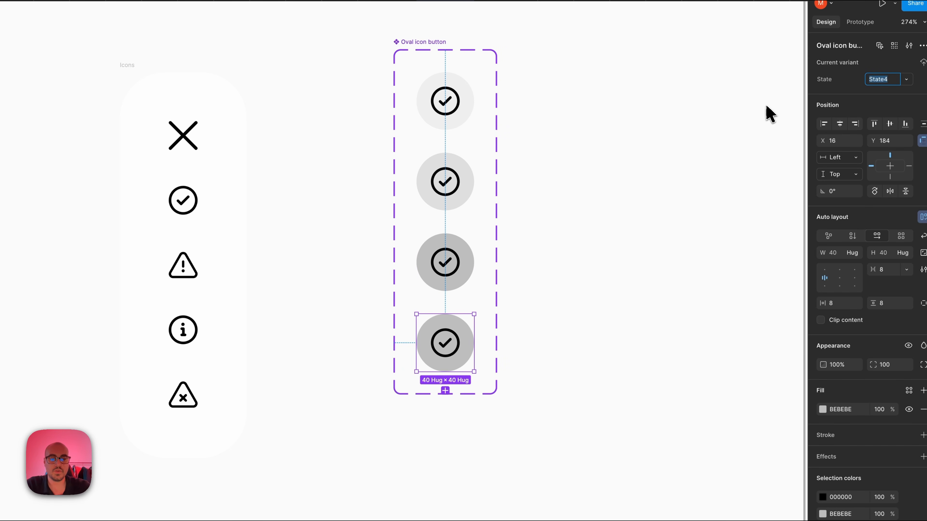
{"action": "type", "text": "Disable"}
{"action": "key", "text": "Return"}
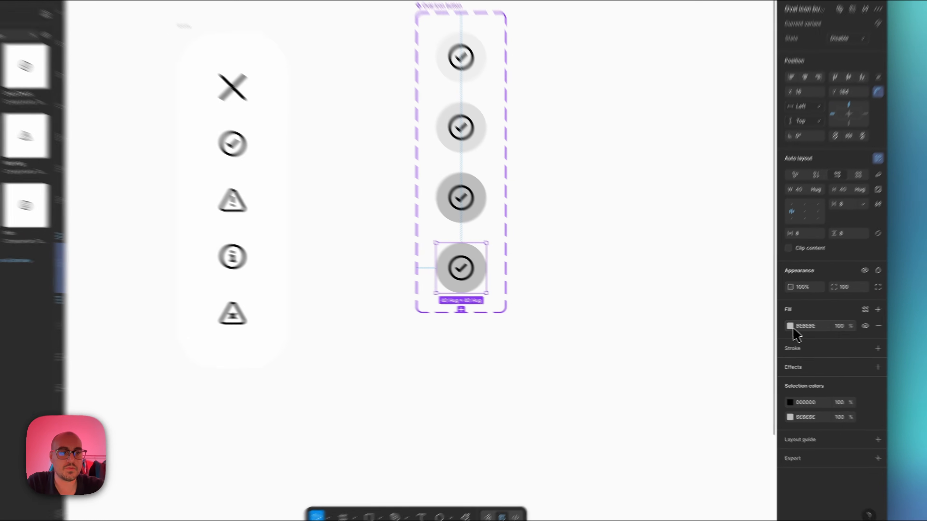
Lighten the Disable variant's fill to F4F3F3 and recolour its check icon to grey 7C7C7C.
{"action": "left_click", "coordinate": [769, 332]}
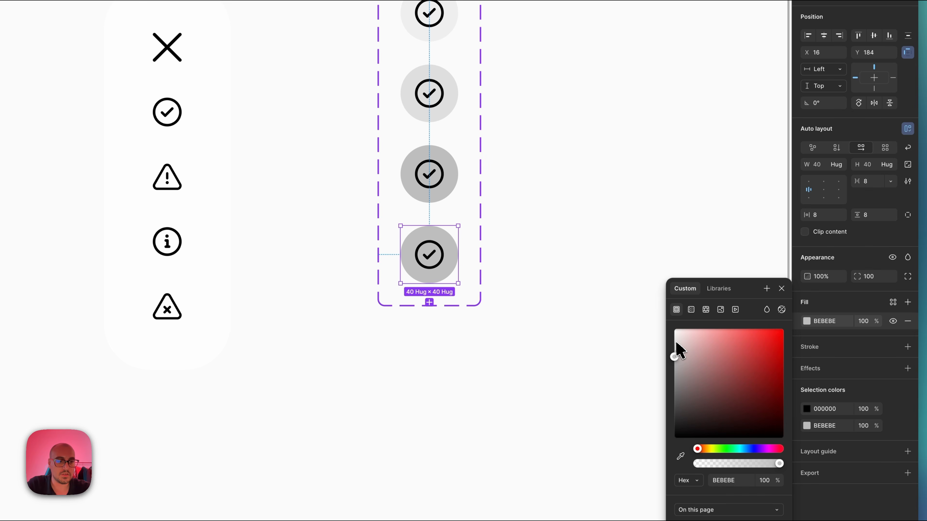
{"action": "left_click_drag", "start_coordinate": [676, 344], "coordinate": [676, 339]}
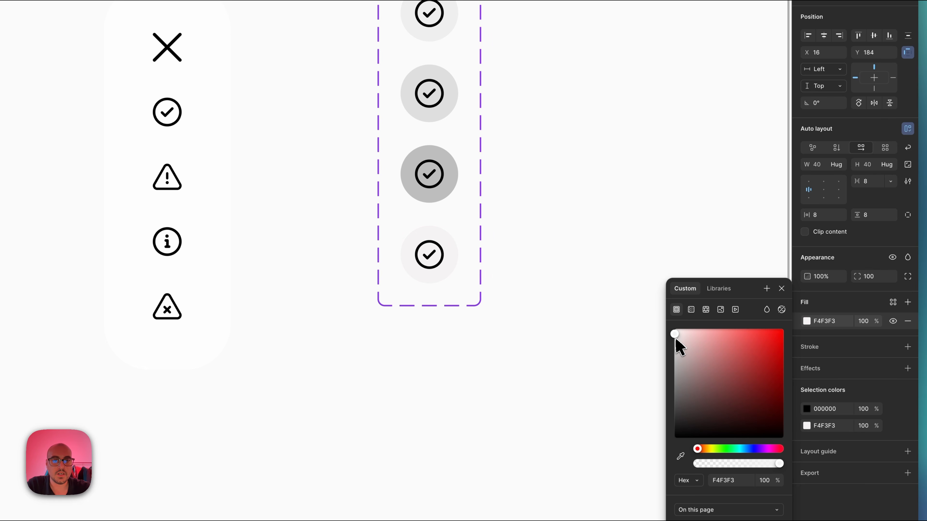
{"action": "scroll", "coordinate": [451, 270], "scroll_direction": "up", "scroll_amount": 3}
{"action": "left_click", "coordinate": [440, 255]}
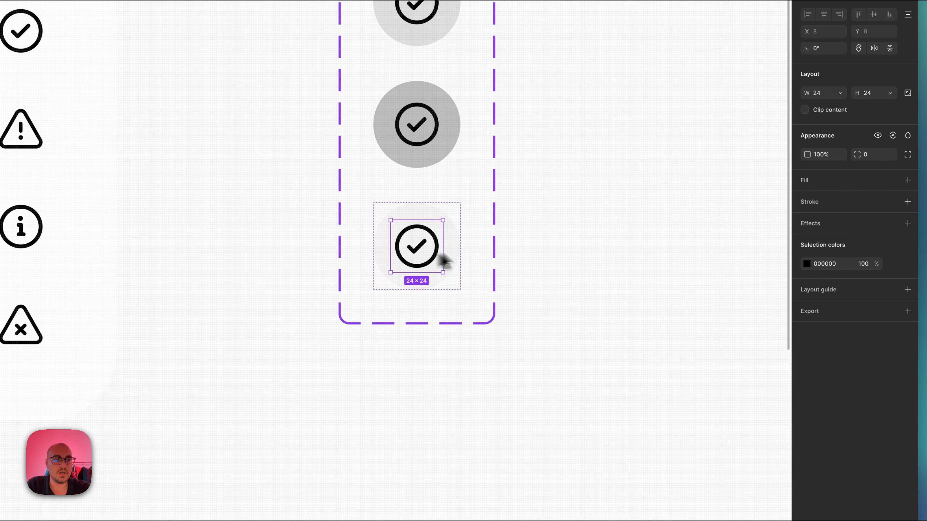
{"action": "left_click", "coordinate": [807, 264]}
{"action": "left_click", "coordinate": [675, 367]}
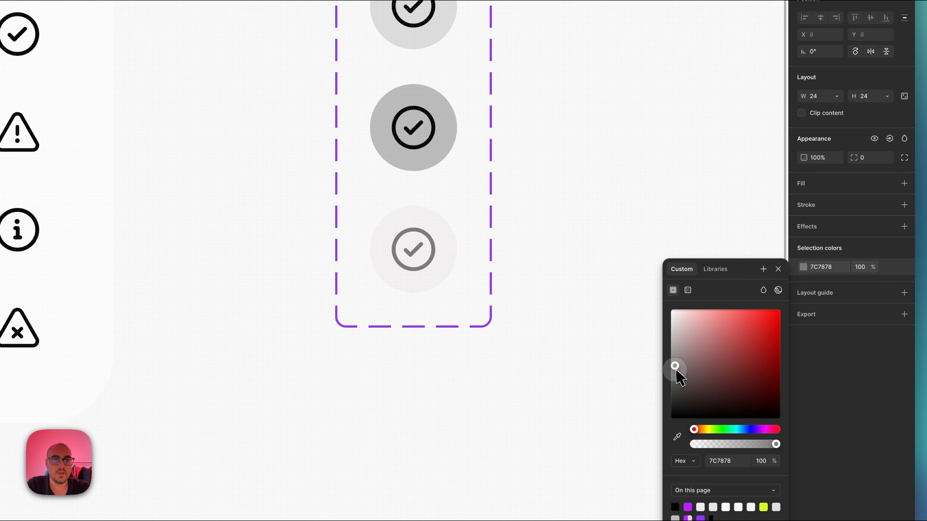
{"action": "left_click", "coordinate": [523, 183]}
Add a fifth variant below the Disable variant, with its State set to Skeleton.
{"action": "scroll", "coordinate": [523, 182], "scroll_direction": "down", "scroll_amount": 3}
{"action": "scroll", "coordinate": [507, 199], "scroll_direction": "up", "scroll_amount": 2}
{"action": "left_click", "coordinate": [450, 256]}
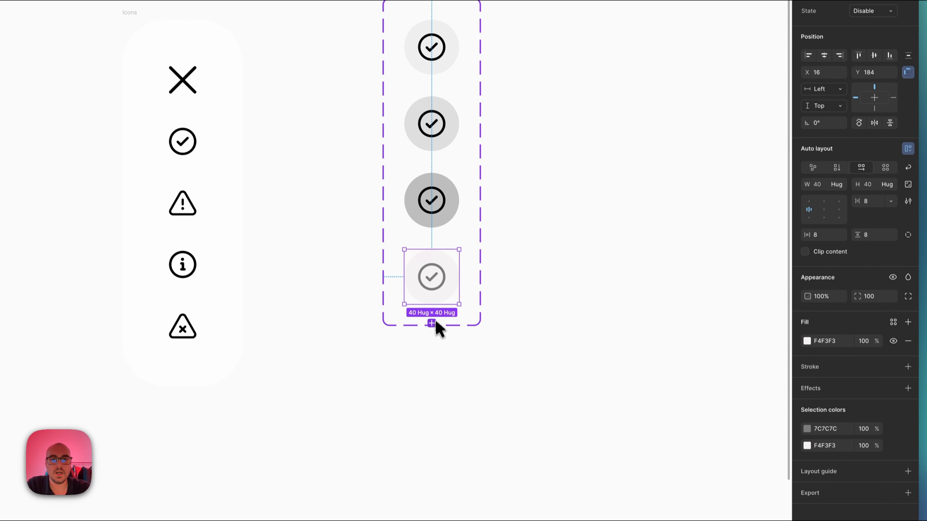
{"action": "left_click", "coordinate": [428, 307]}
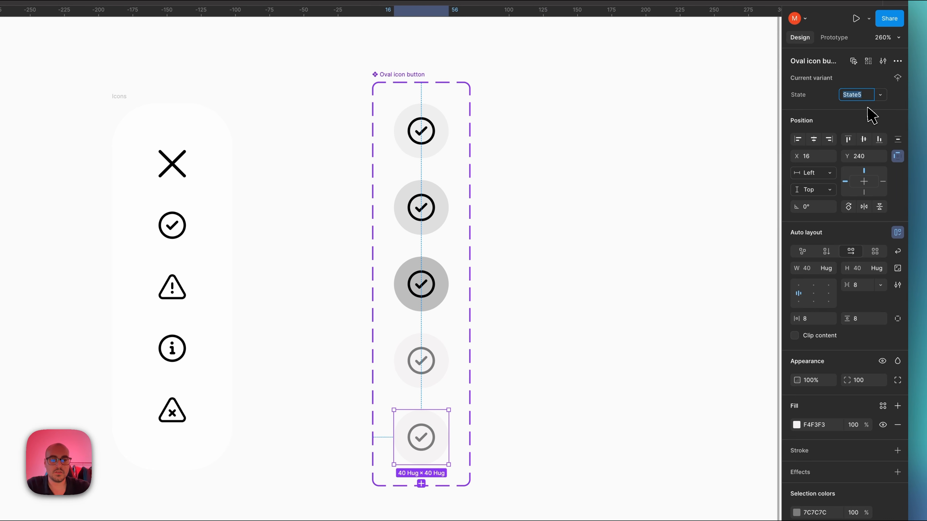
{"action": "type", "text": "Skeleton"}
{"action": "key", "text": "Return"}
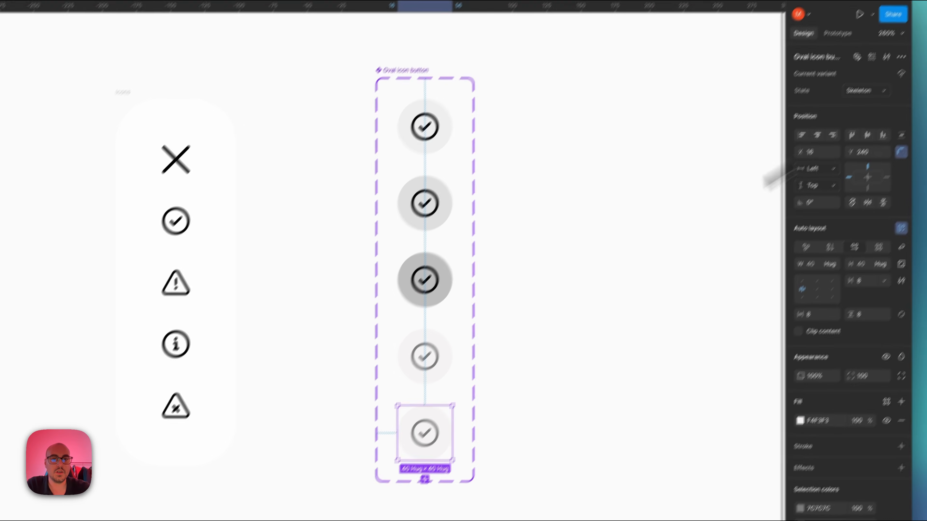
Delete the check icon from the Skeleton variant, leaving only its circular background.
{"action": "left_click", "coordinate": [429, 455]}
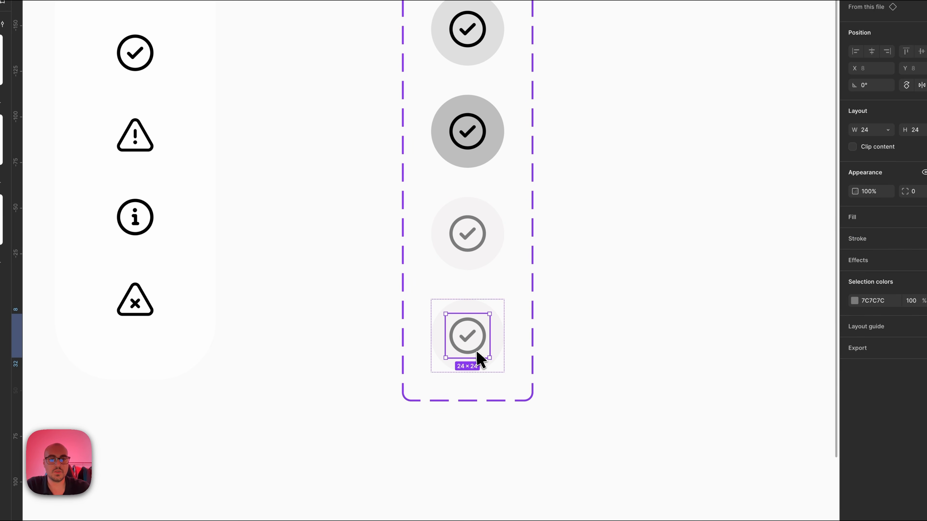
{"action": "key", "text": "Delete"}
{"action": "left_click", "coordinate": [474, 351]}
{"action": "scroll", "coordinate": [476, 350], "scroll_direction": "down", "scroll_amount": 3}
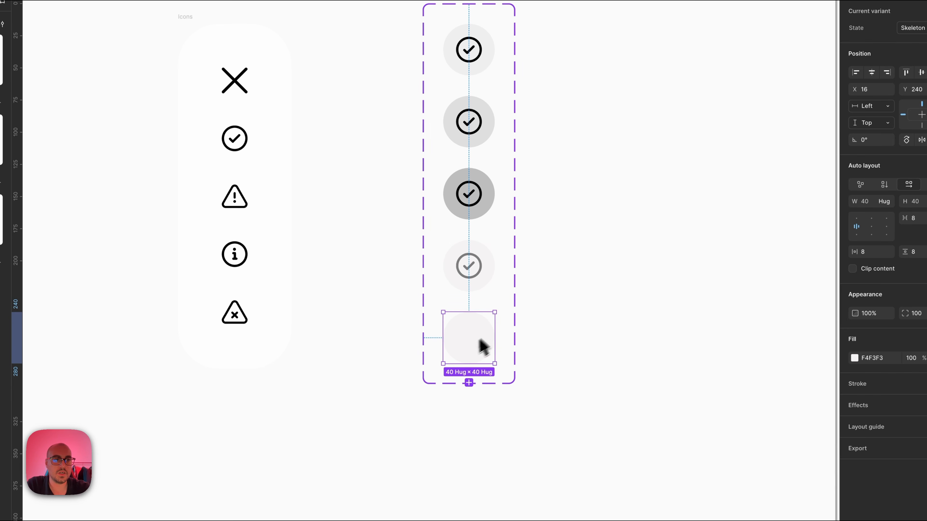
{"action": "left_click", "coordinate": [568, 291]}
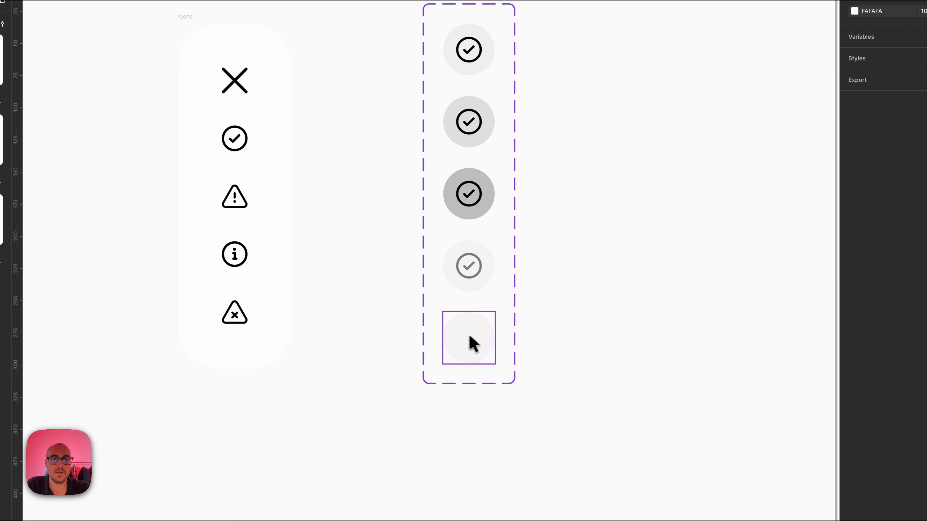
Place an instance of the Enable variant outside the component set at about X 1449, Y 35.
{"action": "scroll", "coordinate": [401, 277], "scroll_direction": "down", "scroll_amount": 3}
{"action": "scroll", "coordinate": [372, 230], "scroll_direction": "right", "scroll_amount": 3}
{"action": "left_click", "coordinate": [346, 178]}
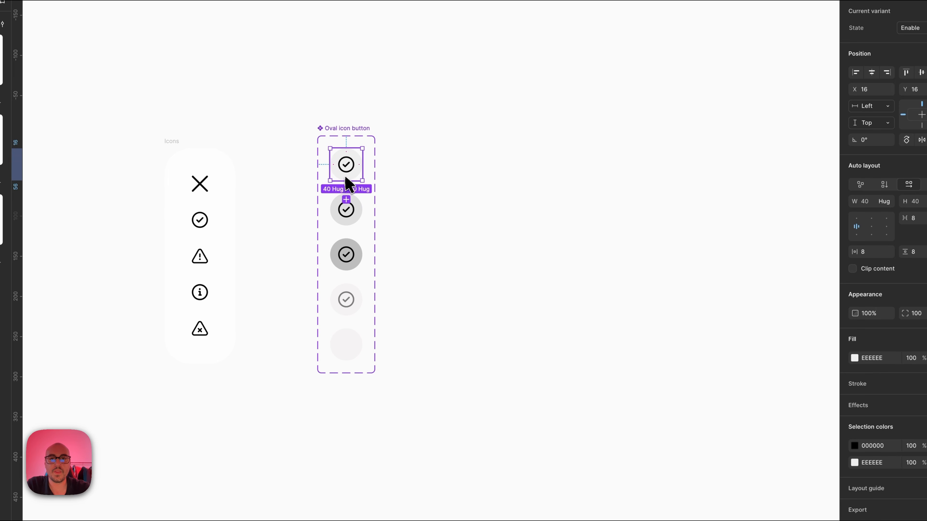
{"action": "left_click_drag", "start_coordinate": [367, 180], "coordinate": [648, 180]}
{"action": "scroll", "coordinate": [563, 197], "scroll_direction": "right", "scroll_amount": 3}
{"action": "scroll", "coordinate": [562, 196], "scroll_direction": "up", "scroll_amount": 5}
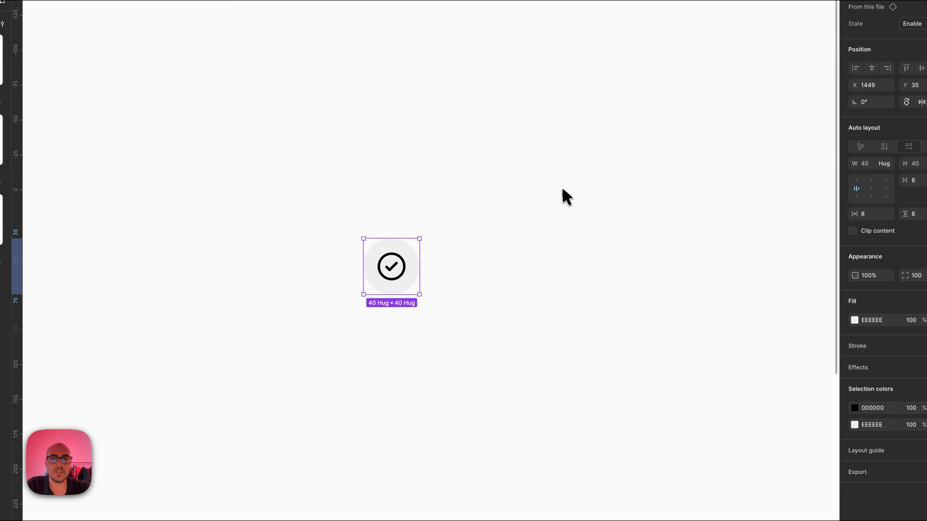
Switch the Oval icon button instance's State to Hover, Pressed and finally Disable.
{"action": "left_click", "coordinate": [915, 24]}
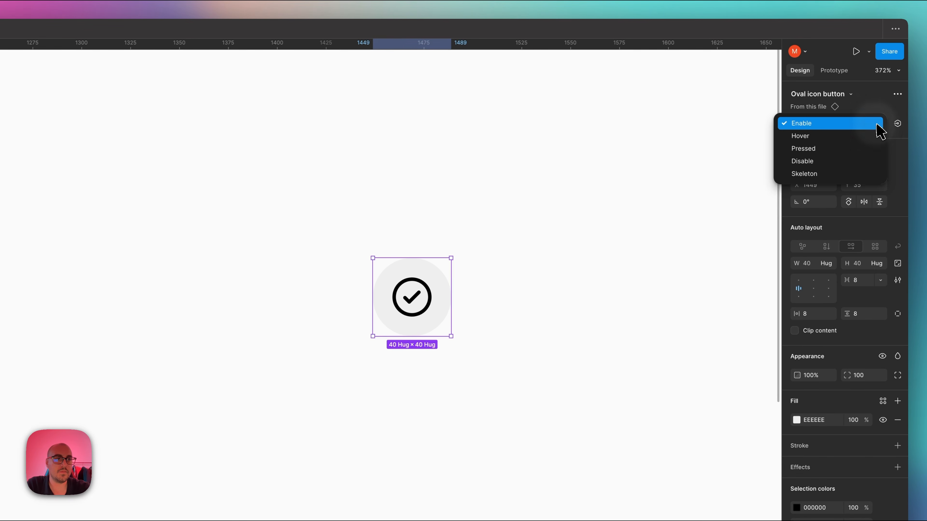
{"action": "left_click", "coordinate": [873, 139]}
{"action": "left_click", "coordinate": [875, 125]}
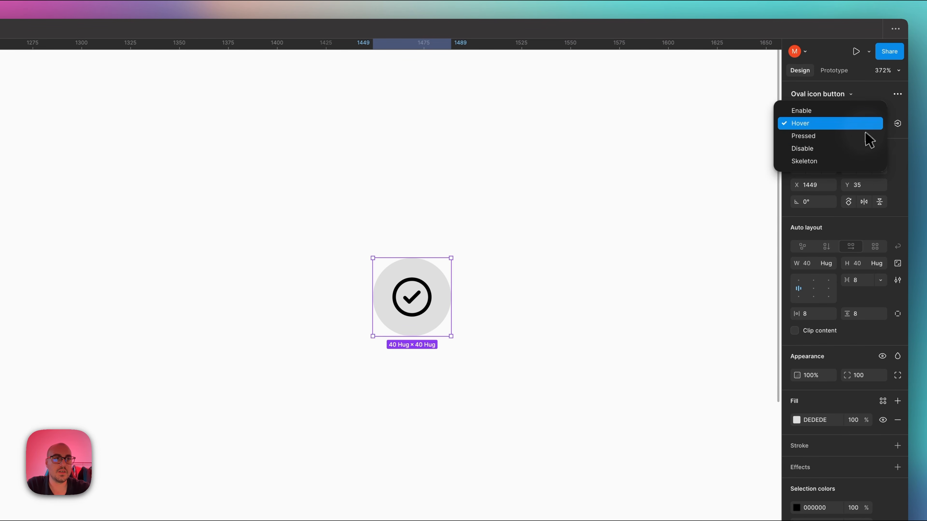
{"action": "left_click", "coordinate": [870, 136]}
{"action": "left_click", "coordinate": [876, 126]}
{"action": "left_click", "coordinate": [869, 137]}
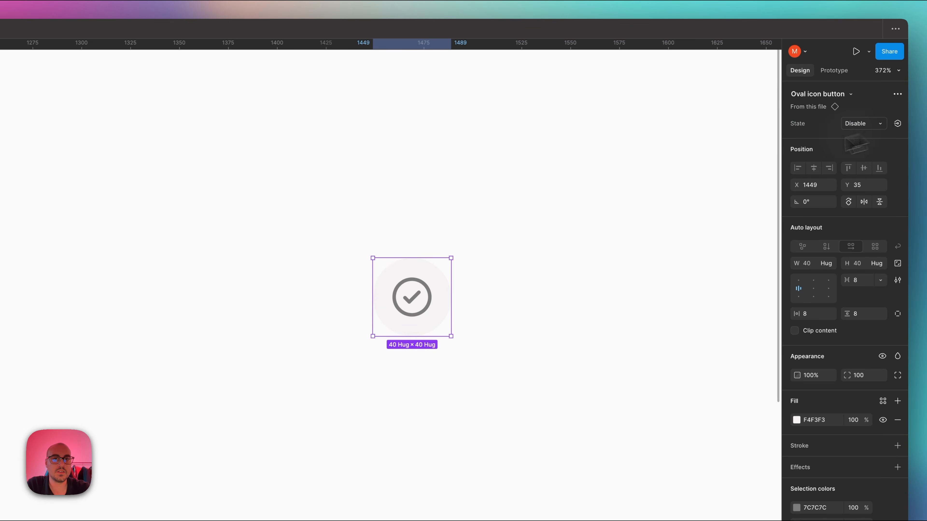
Remove the Oval icon button test instance from the canvas and return to the component set.
{"action": "left_click", "coordinate": [560, 216]}
{"action": "left_click", "coordinate": [408, 306]}
{"action": "key", "text": "super+x"}
{"action": "scroll", "coordinate": [410, 308], "scroll_direction": "down", "scroll_amount": 5}
{"action": "scroll", "coordinate": [410, 308], "scroll_direction": "left", "scroll_amount": 10}
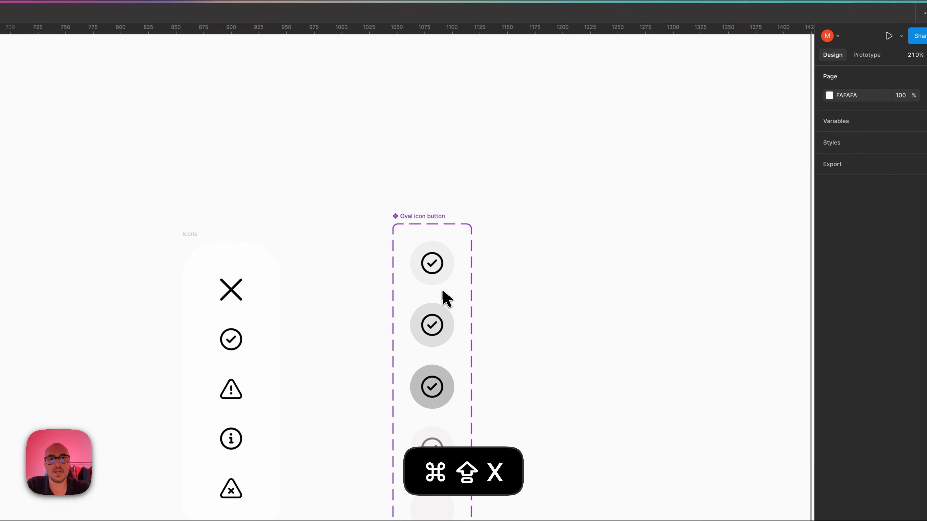
{"action": "scroll", "coordinate": [408, 306], "scroll_direction": "up", "scroll_amount": 2}
{"action": "left_click", "coordinate": [438, 281]}
{"action": "scroll", "coordinate": [438, 281], "scroll_direction": "up", "scroll_amount": 2}
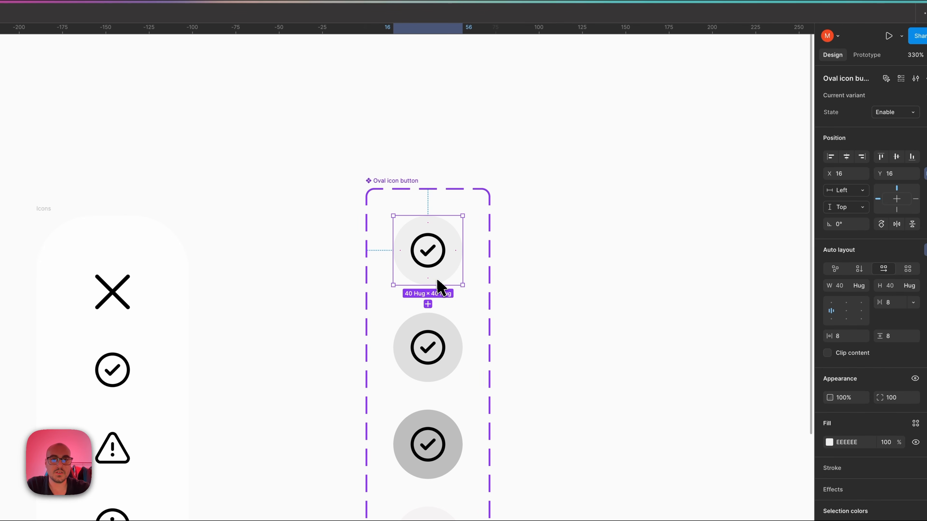
{"action": "scroll", "coordinate": [440, 288], "scroll_direction": "down", "scroll_amount": 2}
{"action": "scroll", "coordinate": [441, 288], "scroll_direction": "up", "scroll_amount": 2}
{"action": "scroll", "coordinate": [438, 277], "scroll_direction": "down", "scroll_amount": 2}
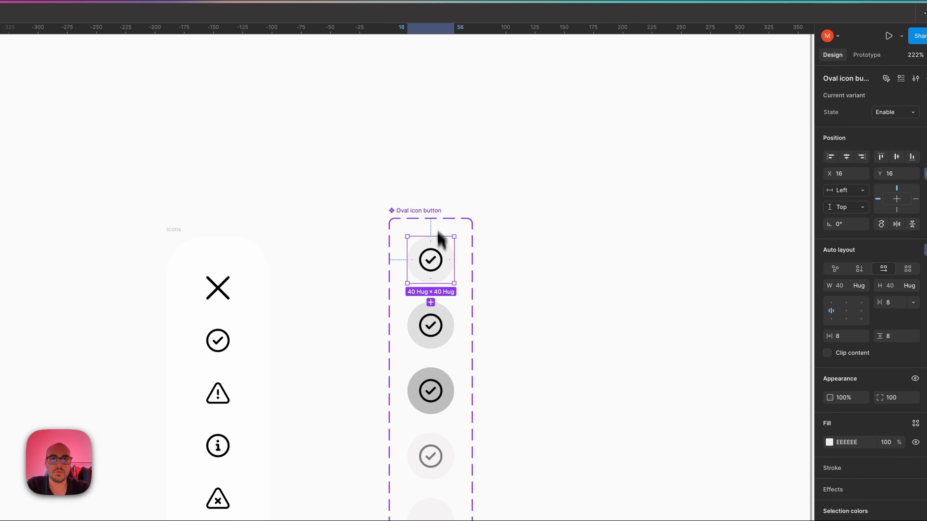
Move the Oval icon button component set to X 1045, Y 35, aligning its top with the Icons frame.
{"action": "left_click", "coordinate": [438, 193]}
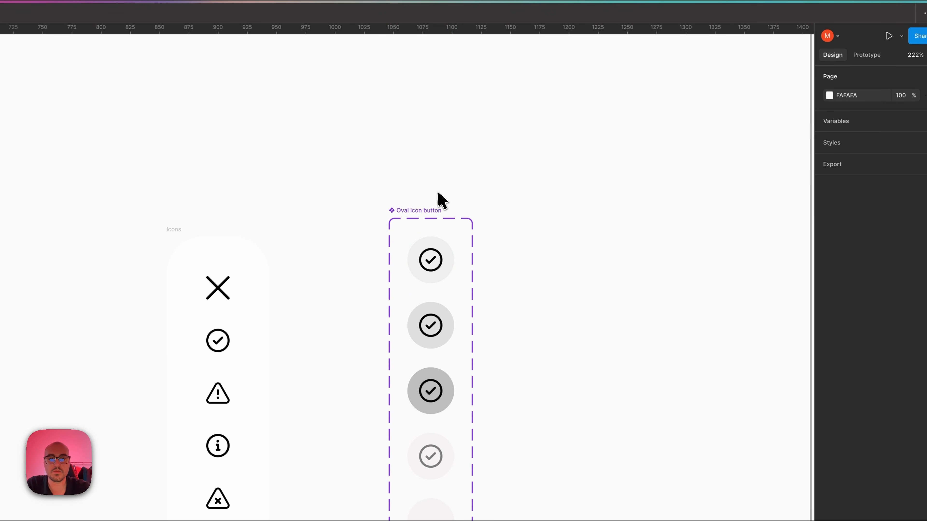
{"action": "left_click_drag", "start_coordinate": [423, 211], "coordinate": [413, 228]}
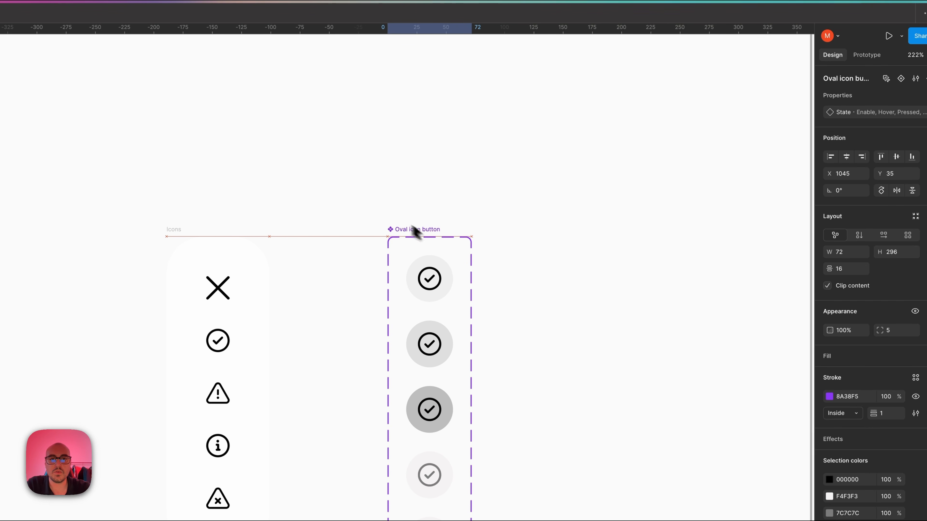
{"action": "left_click", "coordinate": [397, 219]}
{"action": "scroll", "coordinate": [404, 222], "scroll_direction": "down", "scroll_amount": 2}
{"action": "scroll", "coordinate": [399, 226], "scroll_direction": "up", "scroll_amount": 3}
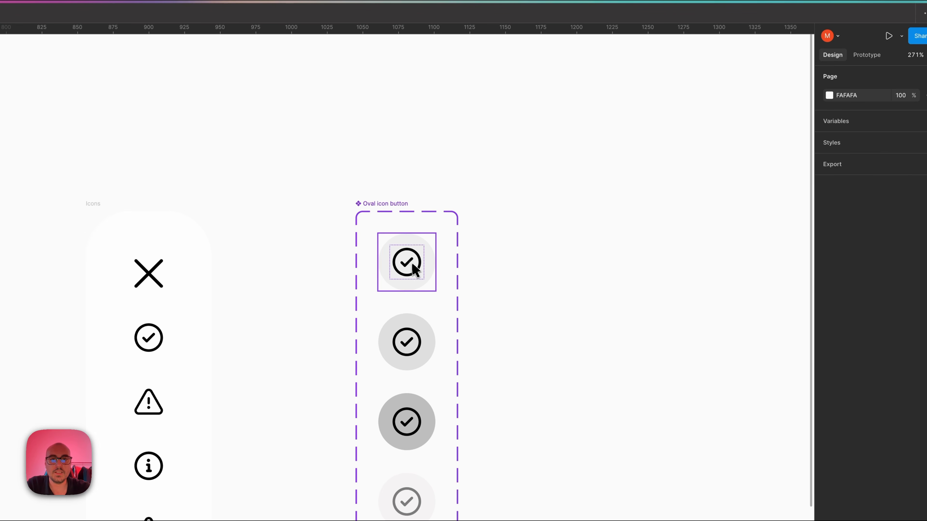
{"action": "left_click", "coordinate": [415, 271]}
{"action": "left_click", "coordinate": [916, 106]}
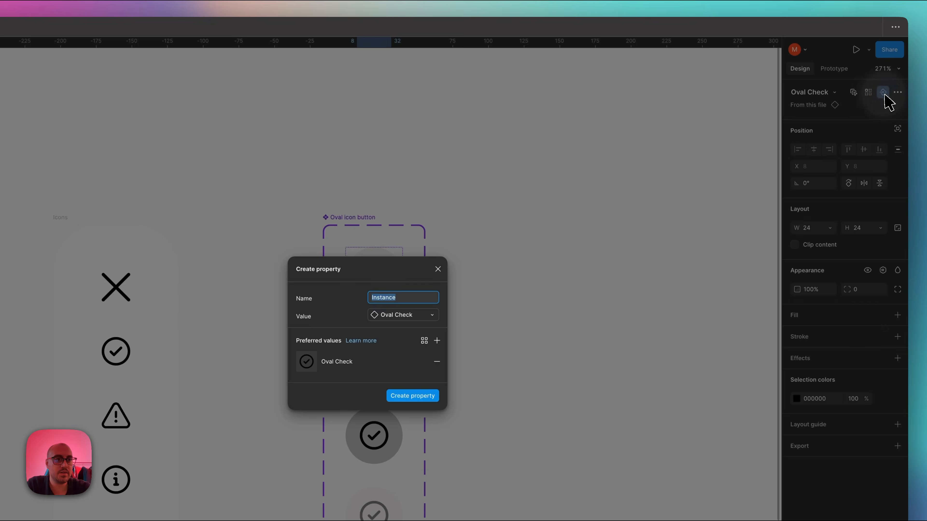
{"action": "left_click", "coordinate": [438, 269]}
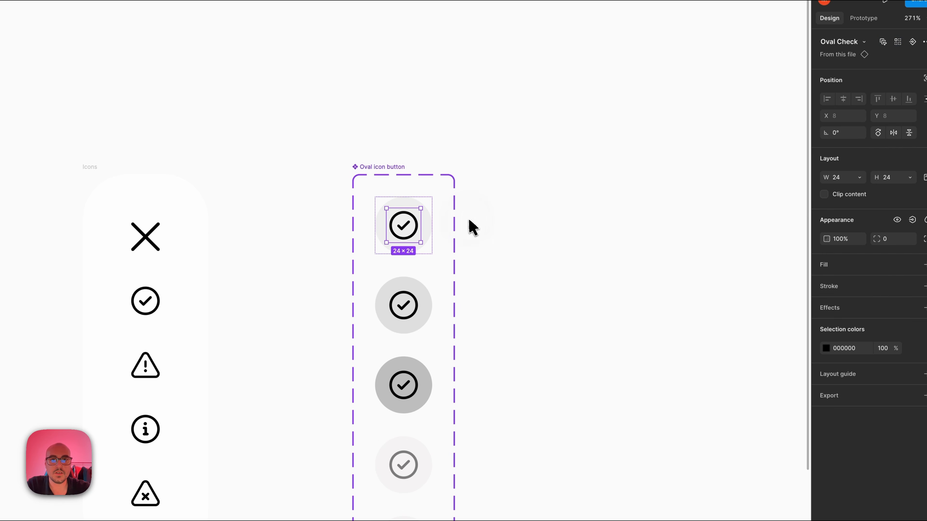
{"action": "left_click", "coordinate": [474, 220]}
Start an instance swap property for the Enable variant's check icon, with Oval Check as its default value.
{"action": "left_click", "coordinate": [424, 224]}
{"action": "left_click", "coordinate": [405, 224]}
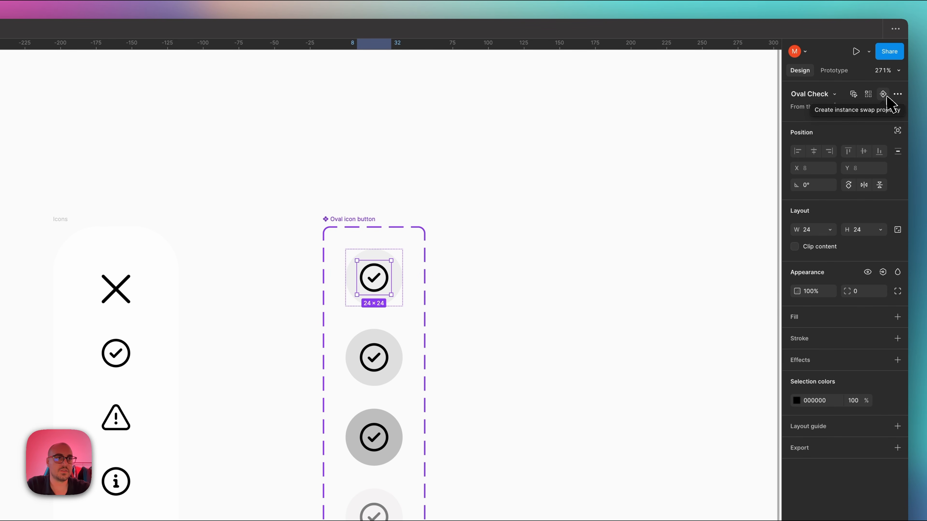
{"action": "left_click", "coordinate": [883, 95]}
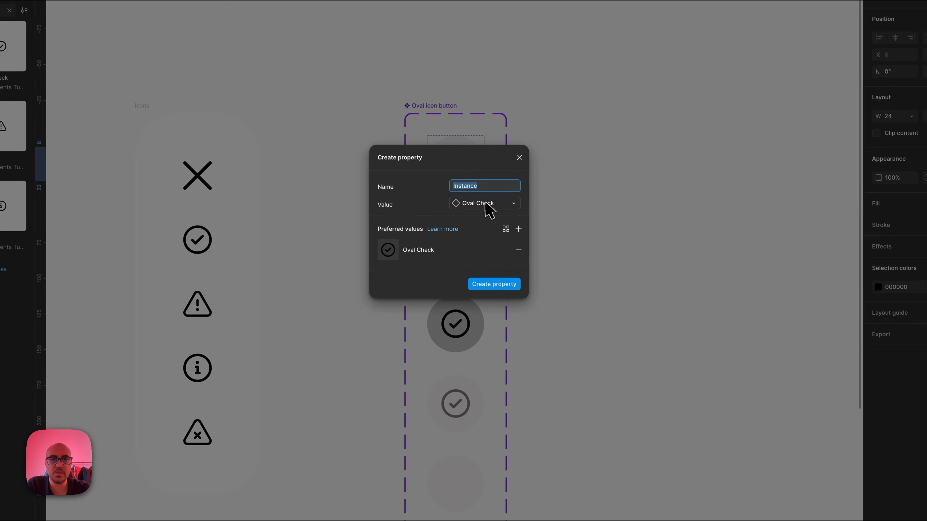
{"action": "left_click", "coordinate": [497, 211]}
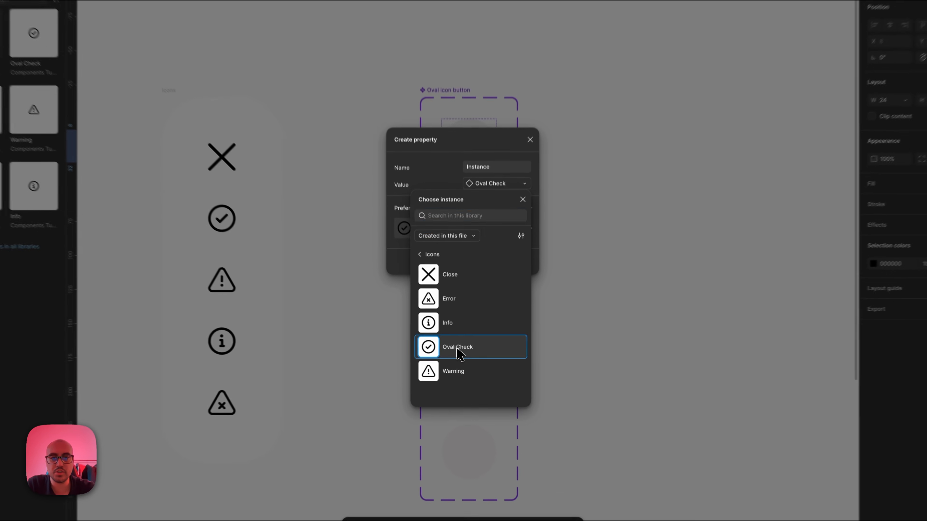
{"action": "left_click", "coordinate": [460, 357]}
Add Close, Error, Info and Warning from the Icons group as preferred values of the instance swap property.
{"action": "left_click", "coordinate": [531, 201]}
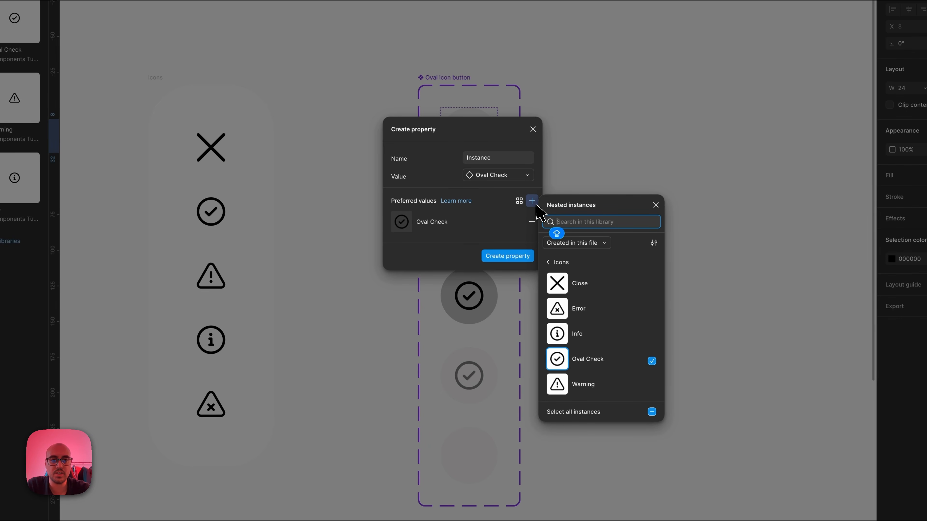
{"action": "left_click", "coordinate": [651, 285]}
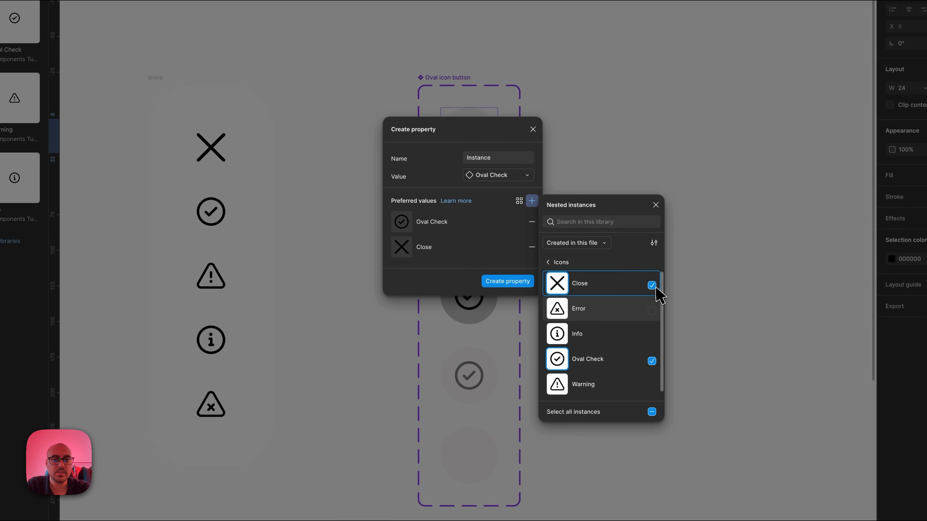
{"action": "left_click", "coordinate": [651, 310]}
{"action": "left_click", "coordinate": [651, 334]}
{"action": "scroll", "coordinate": [655, 365], "scroll_direction": "down", "scroll_amount": 1}
{"action": "left_click", "coordinate": [652, 382]}
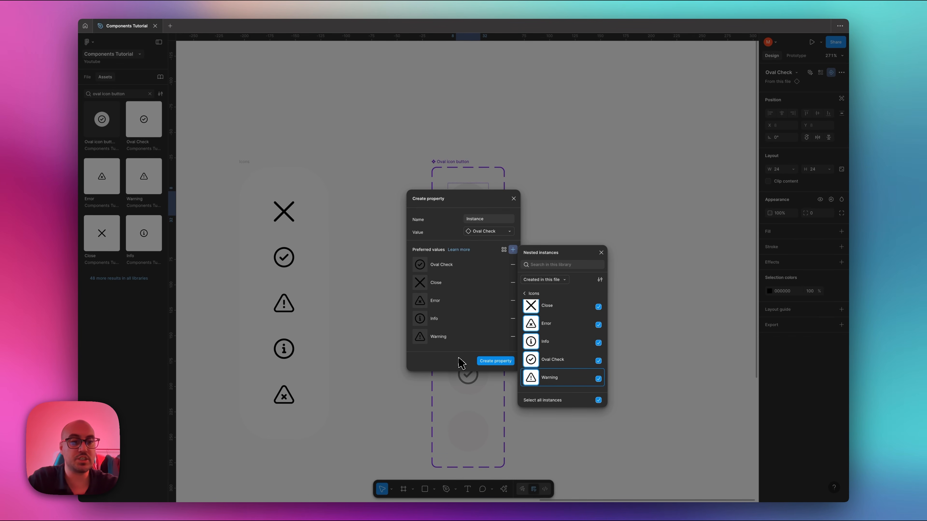
{"action": "left_click", "coordinate": [461, 363]}
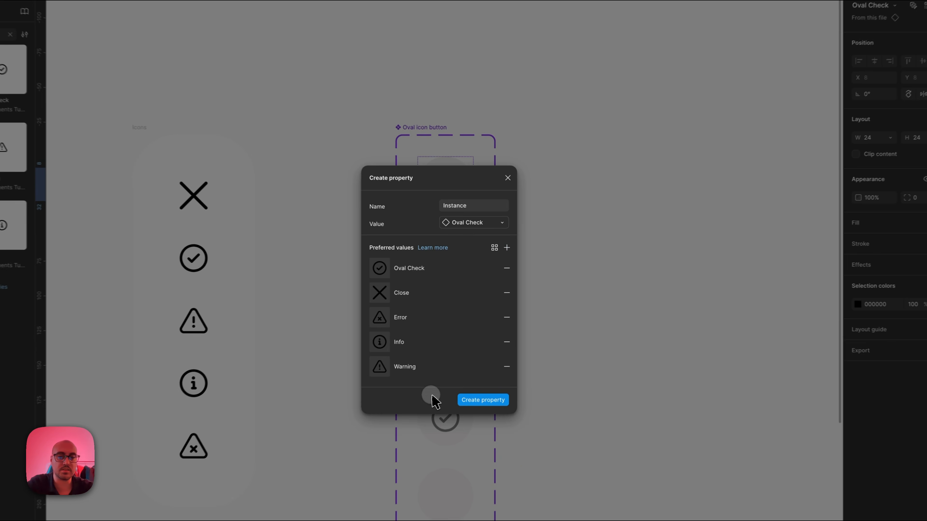
Create the instance swap property and rename it Icon on the Oval icon button component set.
{"action": "left_click", "coordinate": [495, 360]}
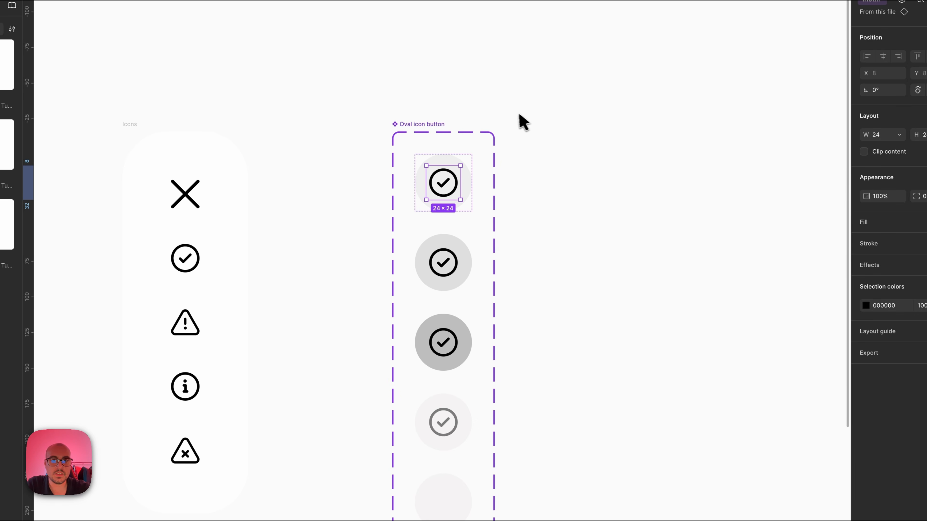
{"action": "key", "text": "shift+Return"}
{"action": "left_click", "coordinate": [424, 135]}
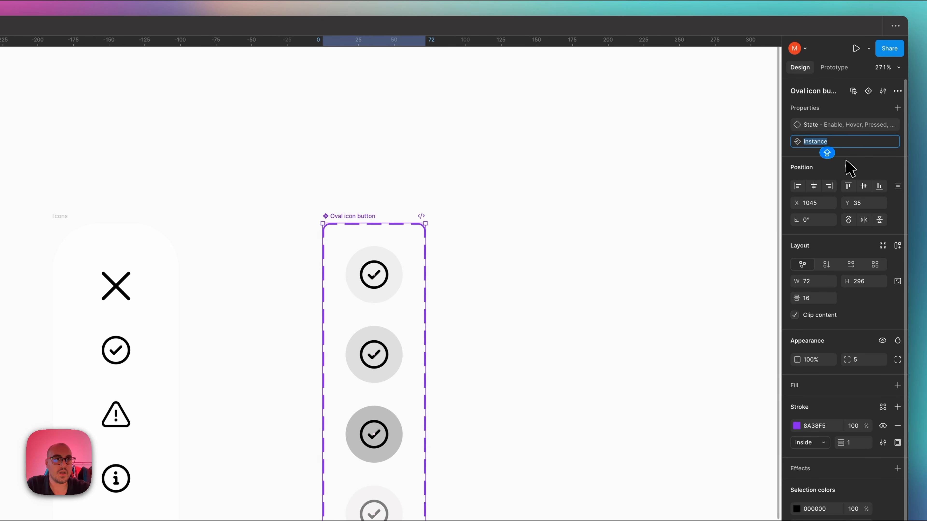
{"action": "key", "text": "Return"}
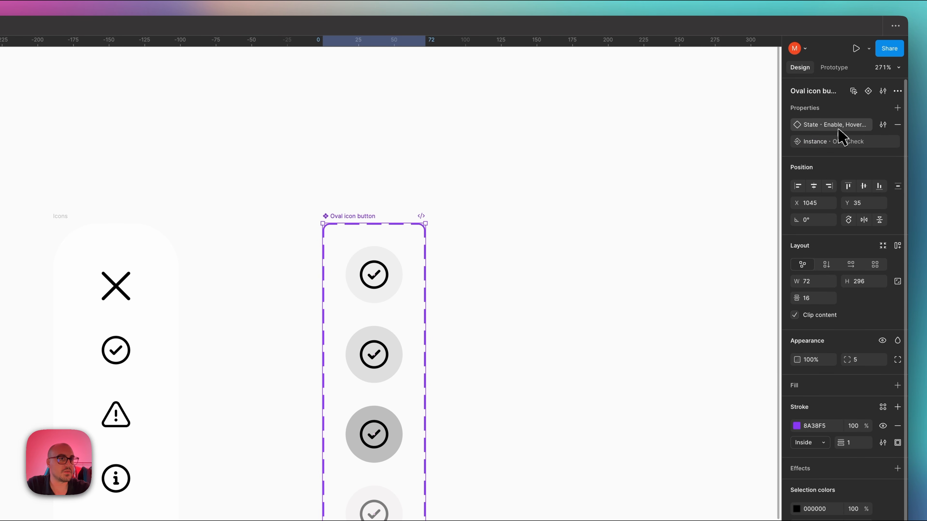
{"action": "double_click", "coordinate": [844, 141]}
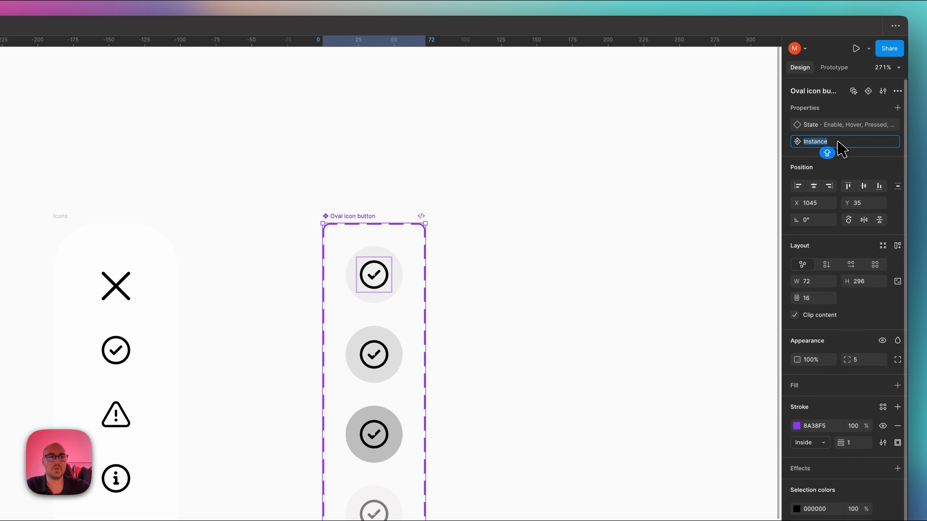
{"action": "type", "text": "Icon"}
{"action": "key", "text": "Return"}
Place a test instance of the Enable variant at X 1252, Y 51 and view its Icon choices.
{"action": "left_click_drag", "start_coordinate": [380, 282], "coordinate": [649, 279]}
{"action": "scroll", "coordinate": [606, 257], "scroll_direction": "right", "scroll_amount": 5}
{"action": "scroll", "coordinate": [598, 257], "scroll_direction": "up", "scroll_amount": 3}
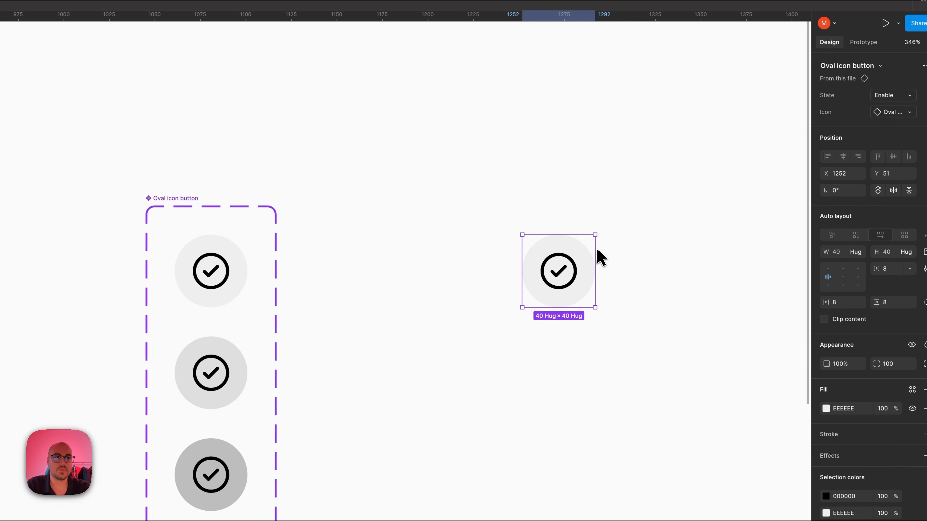
{"action": "left_click", "coordinate": [892, 116]}
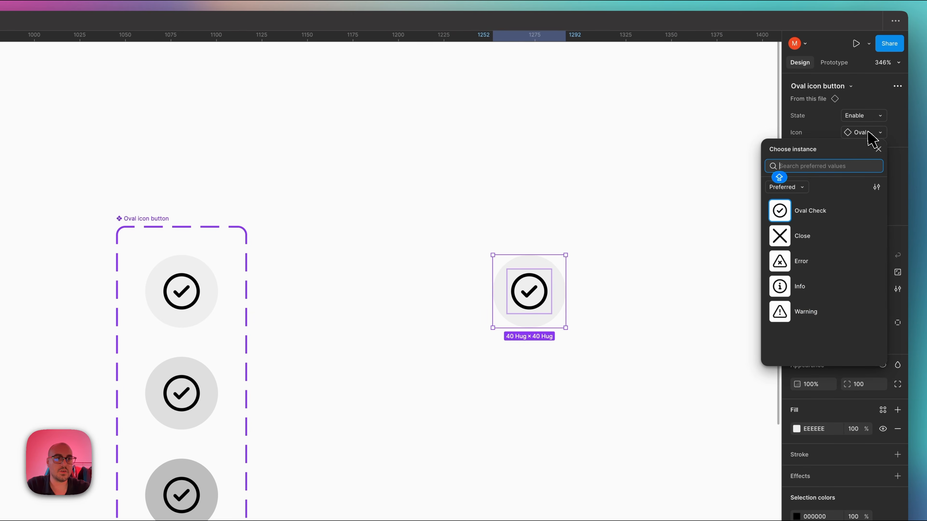
{"action": "left_click", "coordinate": [873, 133]}
Switch the test instance through the Disable, Pressed and Hover states and back to Enable.
{"action": "left_click", "coordinate": [879, 116]}
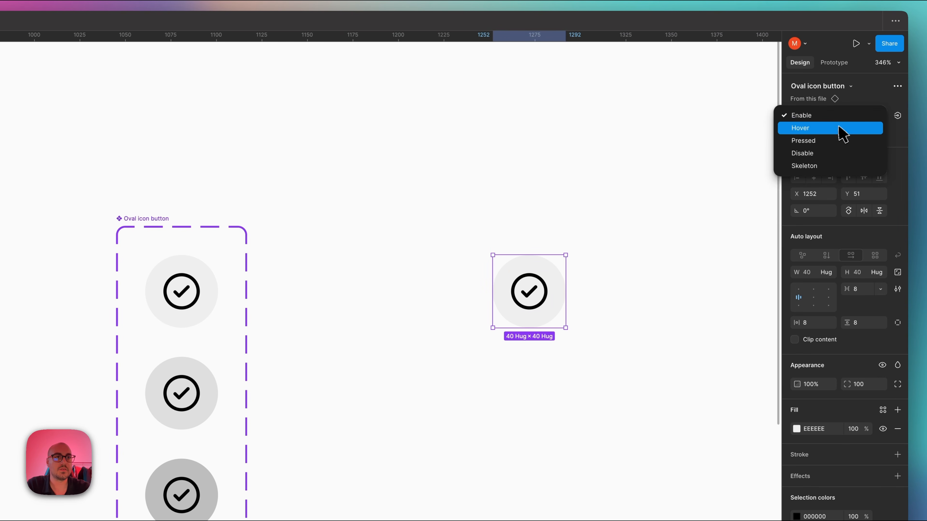
{"action": "left_click", "coordinate": [835, 154]}
{"action": "left_click", "coordinate": [865, 121]}
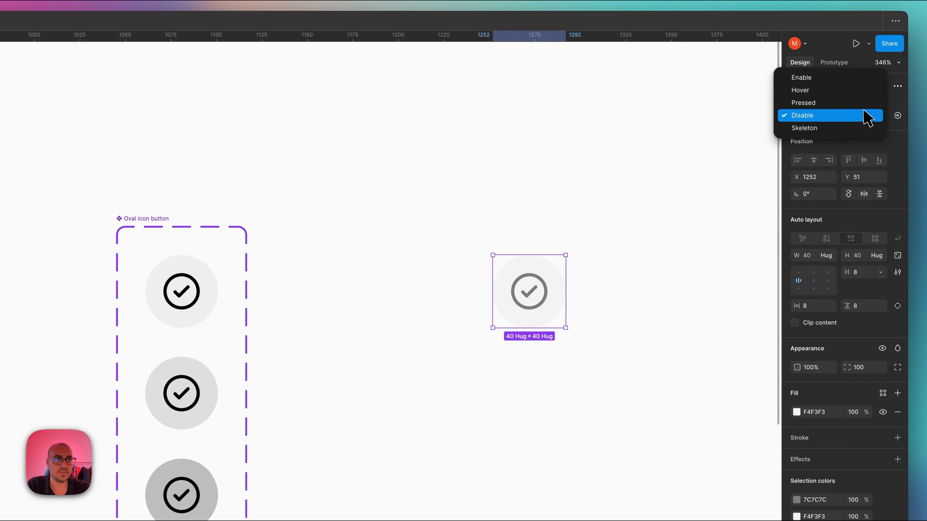
{"action": "left_click", "coordinate": [867, 105]}
{"action": "left_click", "coordinate": [873, 119]}
{"action": "left_click", "coordinate": [874, 109]}
{"action": "left_click", "coordinate": [874, 110]}
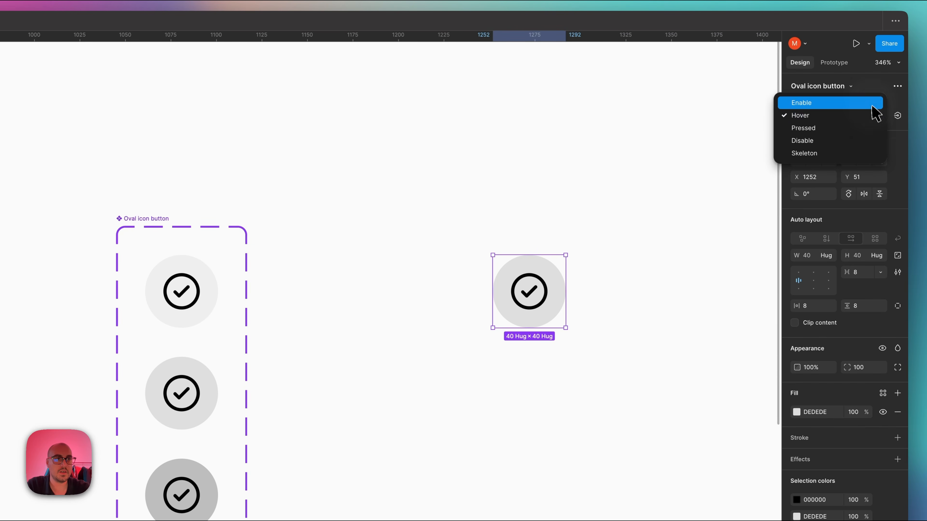
{"action": "left_click", "coordinate": [870, 99]}
Swap the test instance's icon to Close and then Error, and set its state to Hover.
{"action": "left_click", "coordinate": [879, 133]}
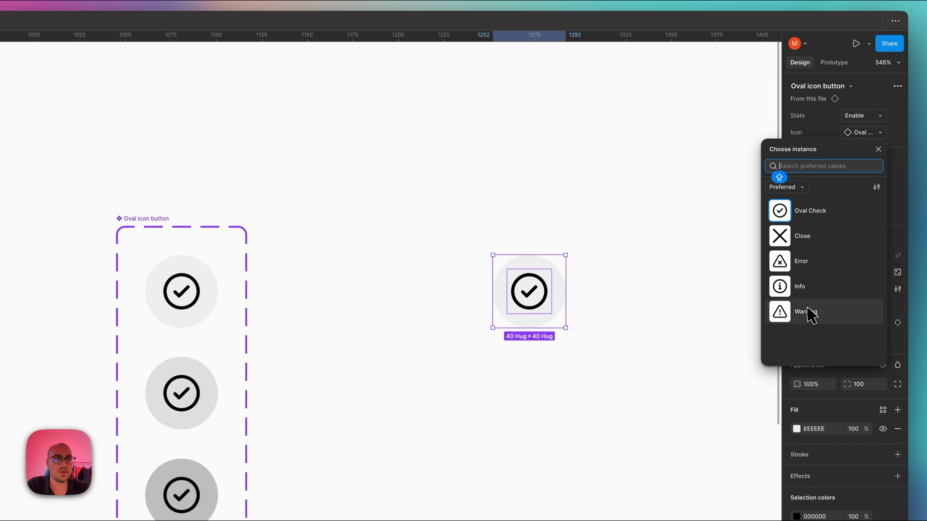
{"action": "left_click", "coordinate": [808, 237]}
{"action": "left_click", "coordinate": [859, 135]}
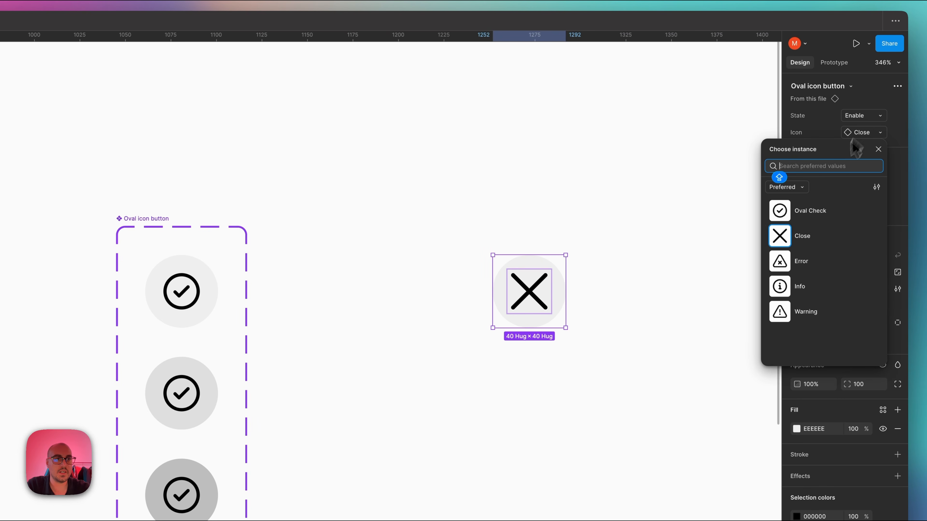
{"action": "left_click", "coordinate": [811, 265]}
{"action": "left_click", "coordinate": [874, 117]}
{"action": "left_click", "coordinate": [861, 129]}
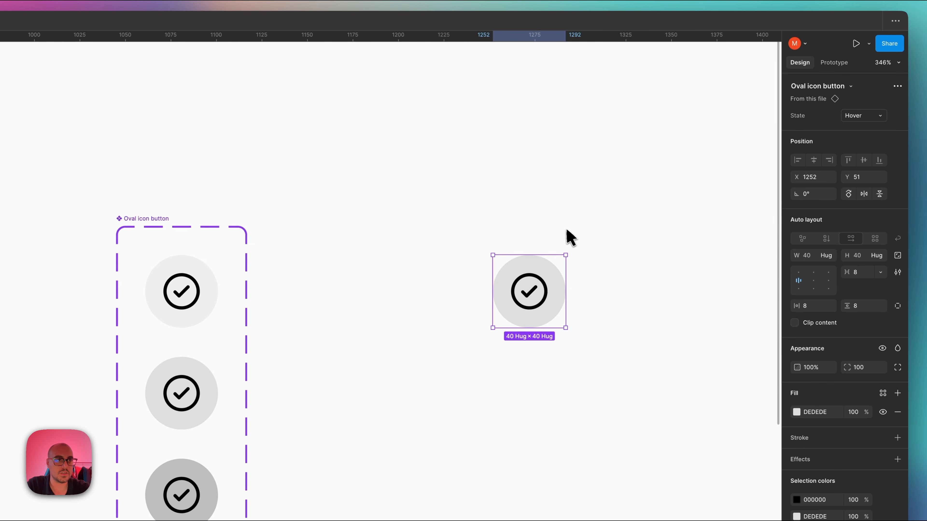
Apply the Icon property to the check icons inside the Hover, Pressed and Disable variants together.
{"action": "scroll", "coordinate": [504, 263], "scroll_direction": "down", "scroll_amount": 3}
{"action": "scroll", "coordinate": [503, 263], "scroll_direction": "up", "scroll_amount": 3}
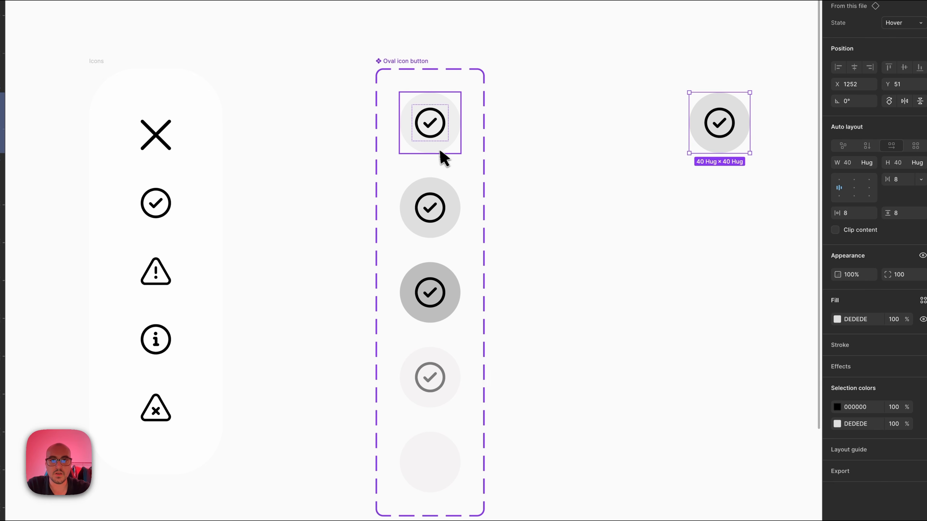
{"action": "left_click", "coordinate": [440, 152]}
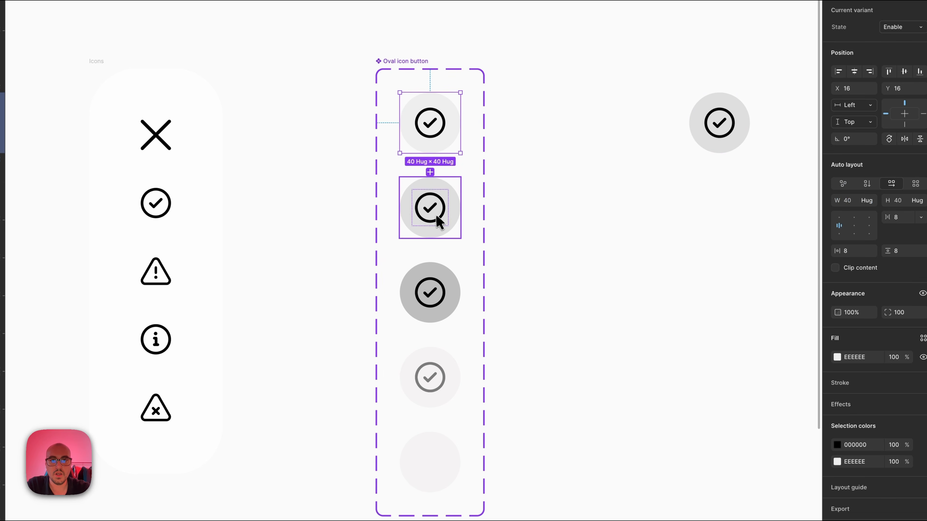
{"action": "double_click", "coordinate": [436, 217]}
{"action": "left_click", "coordinate": [437, 295], "text": "shift"}
{"action": "left_click", "coordinate": [437, 383], "text": "shift"}
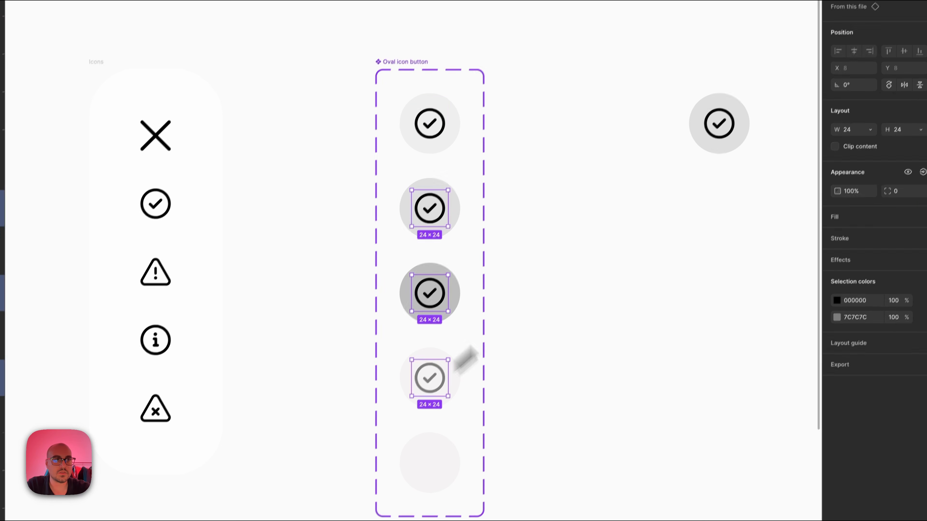
{"action": "left_click", "coordinate": [923, 0]}
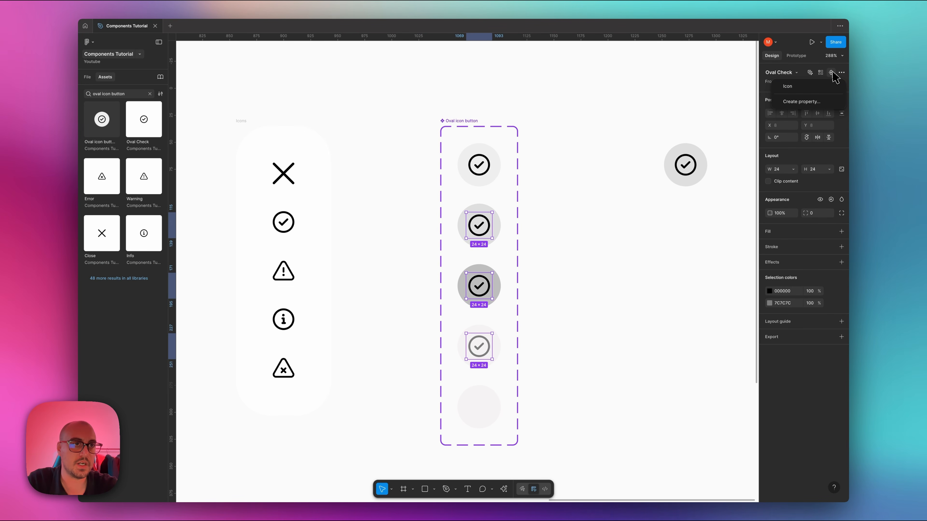
{"action": "left_click", "coordinate": [787, 86]}
{"action": "left_click", "coordinate": [614, 122]}
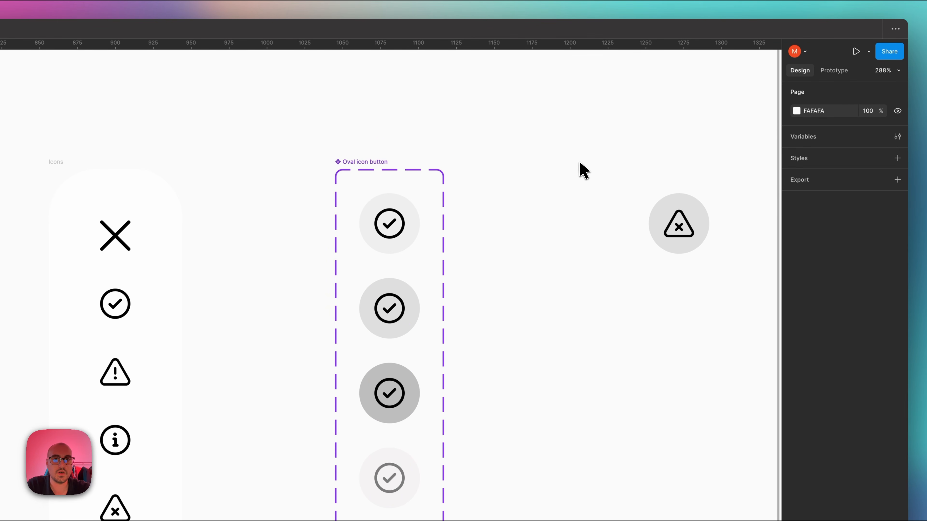
Swap the Hover test instance's icon to Oval Check and review the preferred icons again.
{"action": "scroll", "coordinate": [583, 170], "scroll_direction": "right", "scroll_amount": 5}
{"action": "left_click", "coordinate": [470, 221]}
{"action": "left_click", "coordinate": [850, 142]}
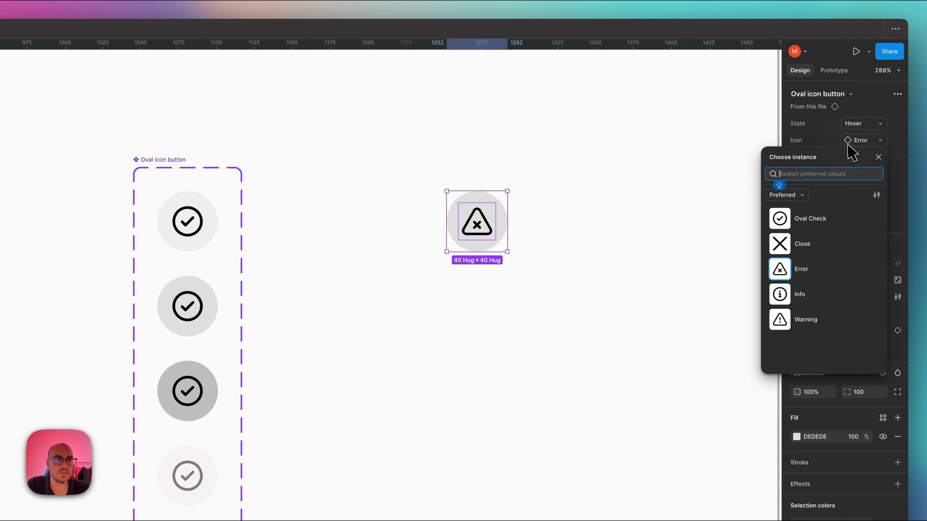
{"action": "left_click", "coordinate": [833, 219]}
{"action": "left_click", "coordinate": [872, 143]}
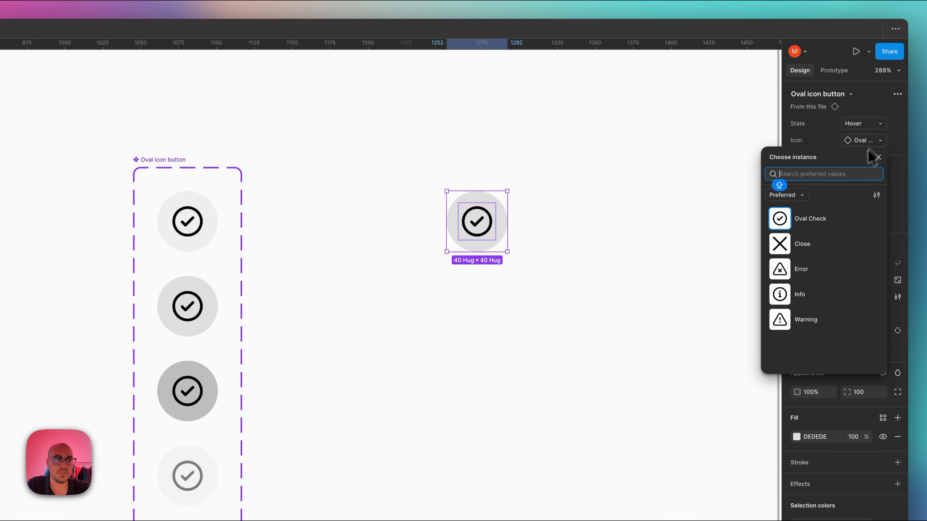
{"action": "left_click", "coordinate": [862, 139]}
Switch the test instance between the Skeleton and Disable states, ending on Disable.
{"action": "left_click", "coordinate": [863, 124]}
{"action": "left_click", "coordinate": [850, 161]}
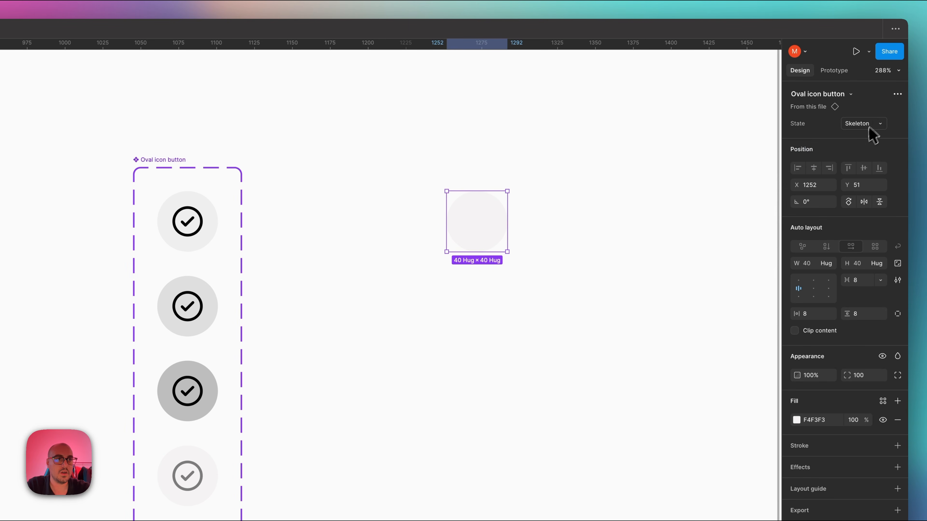
{"action": "left_click", "coordinate": [869, 126]}
{"action": "left_click", "coordinate": [847, 110]}
{"action": "left_click", "coordinate": [863, 124]}
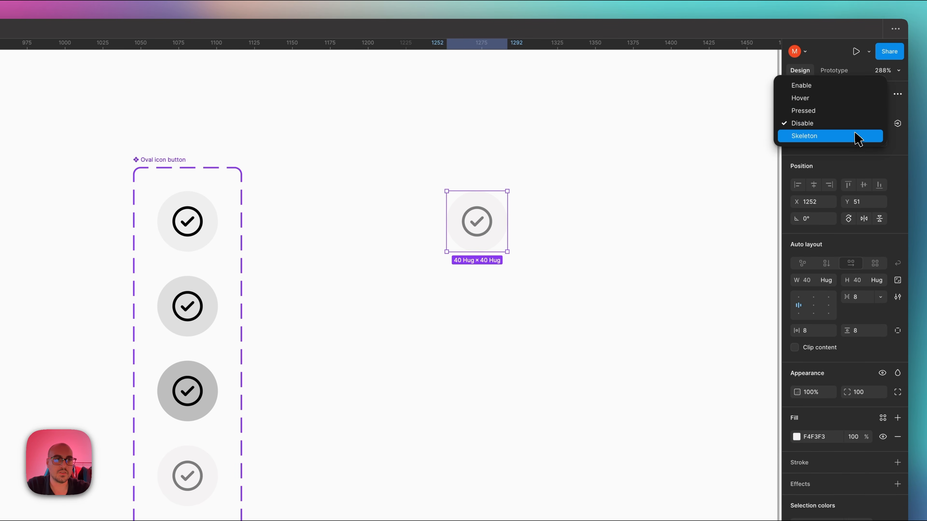
{"action": "left_click", "coordinate": [858, 136]}
{"action": "left_click", "coordinate": [861, 126]}
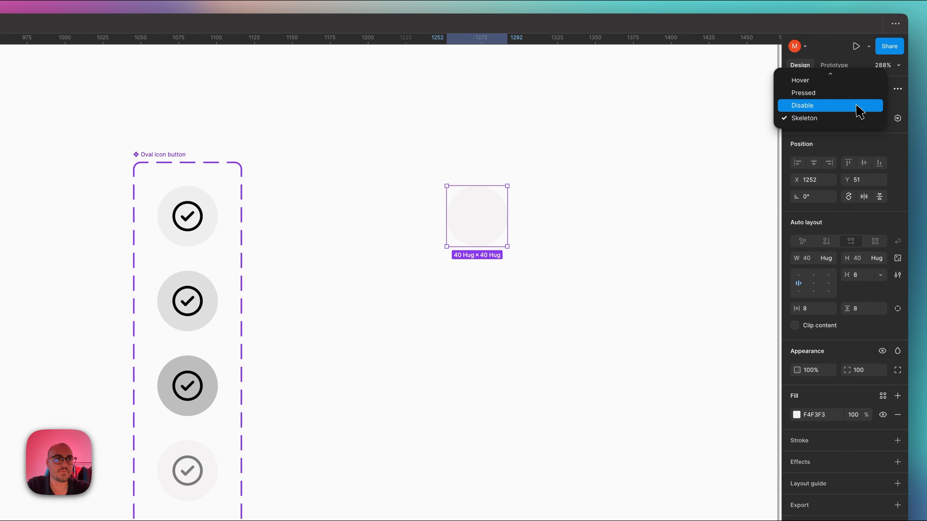
{"action": "left_click", "coordinate": [860, 106]}
Swap the test instance's icon to Info and switch its state to Pressed and then Enable.
{"action": "left_click", "coordinate": [872, 135]}
{"action": "left_click", "coordinate": [823, 289]}
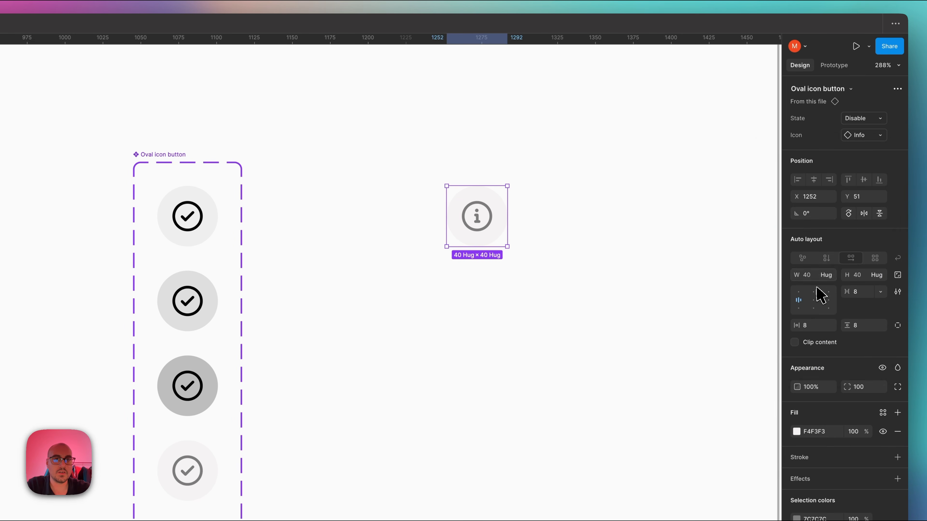
{"action": "left_click", "coordinate": [882, 122]}
{"action": "left_click", "coordinate": [874, 106]}
{"action": "left_click", "coordinate": [879, 123]}
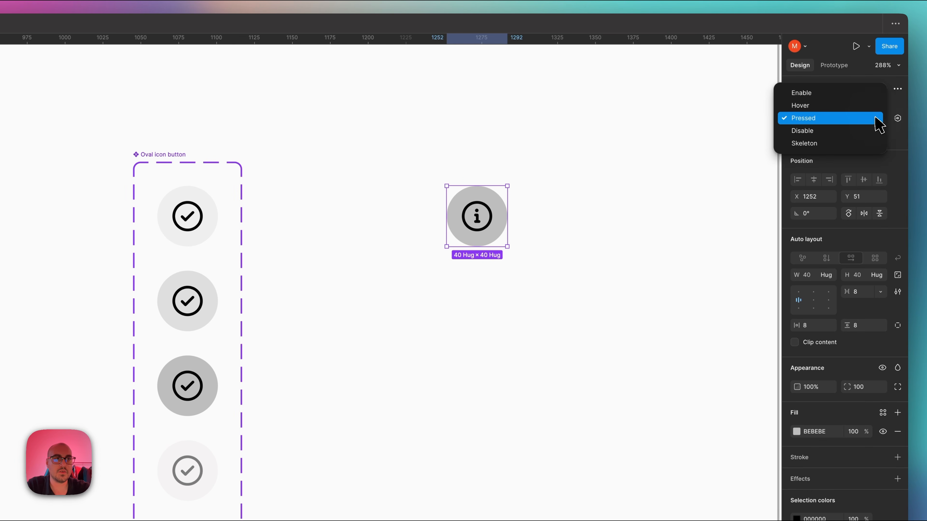
{"action": "left_click", "coordinate": [846, 94]}
{"action": "left_click", "coordinate": [852, 117]}
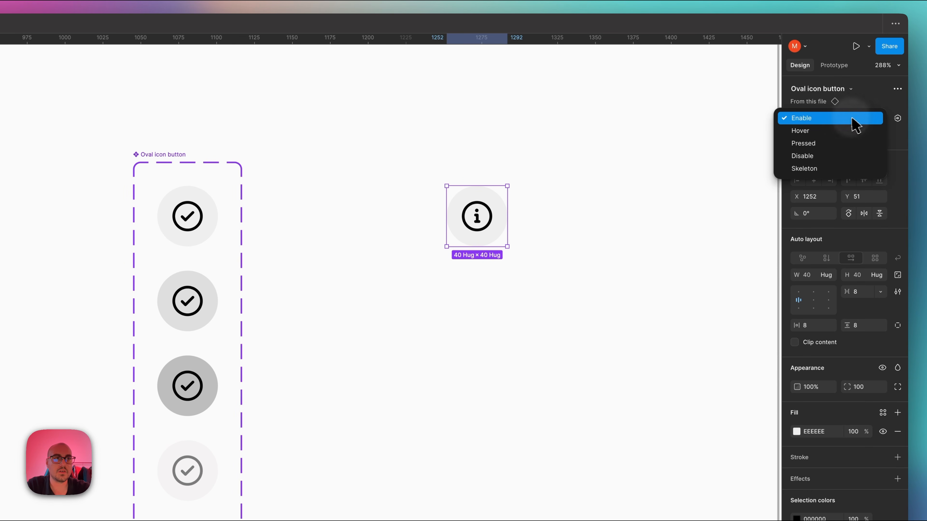
{"action": "left_click", "coordinate": [853, 118]}
Delete the Oval icon button test instance from the canvas.
{"action": "left_click", "coordinate": [504, 155]}
{"action": "scroll", "coordinate": [505, 161], "scroll_direction": "down", "scroll_amount": 3}
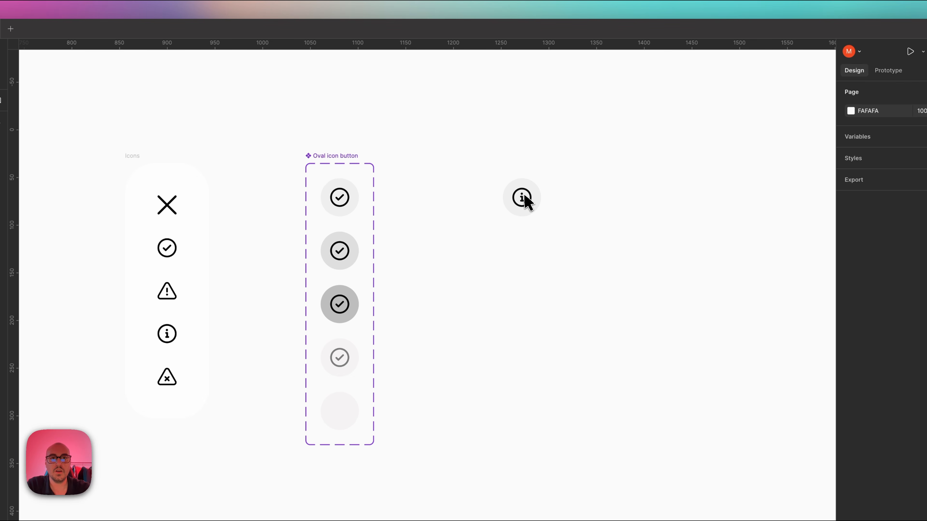
{"action": "left_click", "coordinate": [525, 201]}
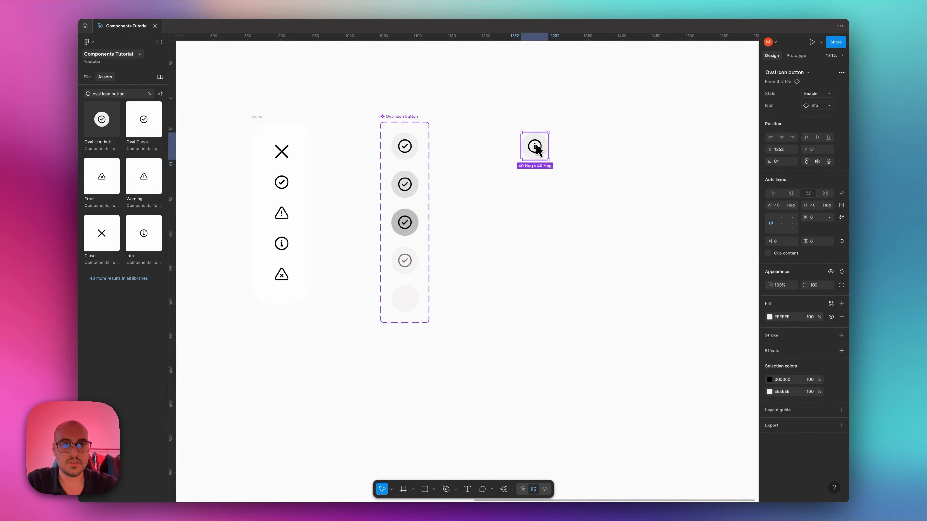
{"action": "key", "text": "Delete"}
Examine the Small button example on the overview board, including its size, padding and fill.
{"action": "scroll", "coordinate": [525, 202], "scroll_direction": "left", "scroll_amount": 5}
{"action": "scroll", "coordinate": [538, 149], "scroll_direction": "right", "scroll_amount": 5}
{"action": "scroll", "coordinate": [538, 149], "scroll_direction": "down", "scroll_amount": 3}
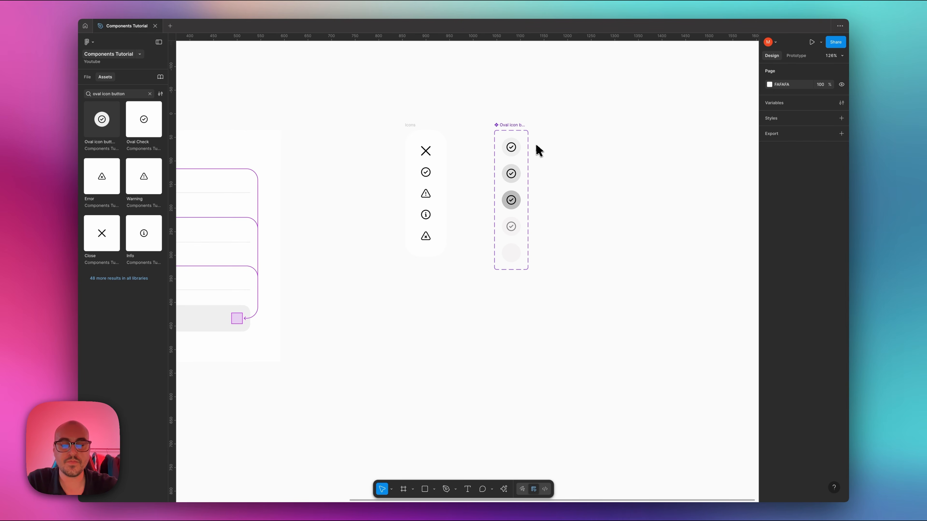
{"action": "scroll", "coordinate": [538, 150], "scroll_direction": "left", "scroll_amount": 5}
{"action": "scroll", "coordinate": [536, 149], "scroll_direction": "left", "scroll_amount": 5}
{"action": "scroll", "coordinate": [537, 149], "scroll_direction": "up", "scroll_amount": 2}
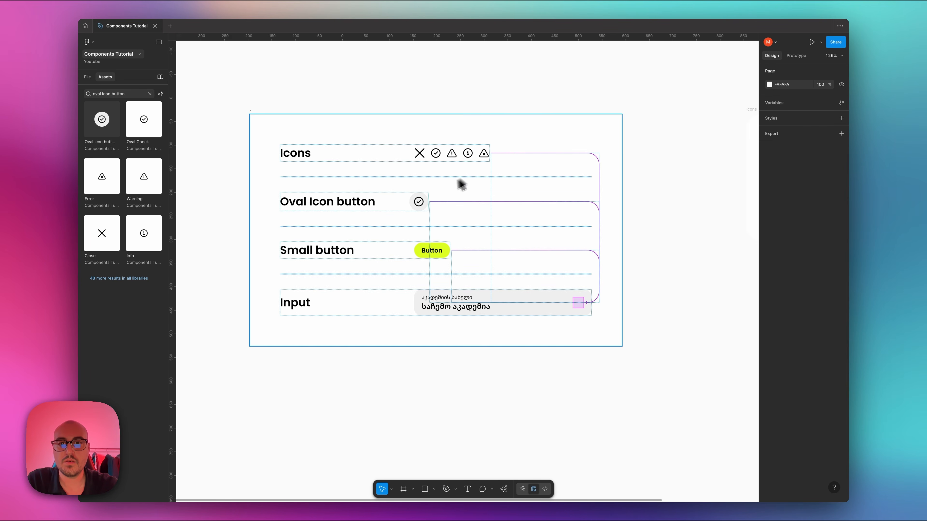
{"action": "scroll", "coordinate": [403, 198], "scroll_direction": "up", "scroll_amount": 3}
{"action": "left_click", "coordinate": [404, 198]}
{"action": "left_click", "coordinate": [491, 198]}
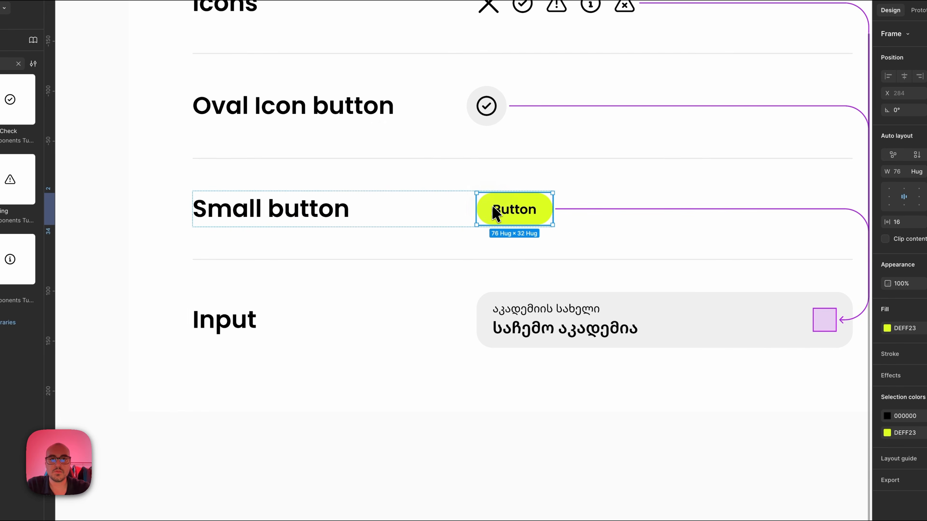
{"action": "scroll", "coordinate": [532, 198], "scroll_direction": "down", "scroll_amount": 3}
{"action": "scroll", "coordinate": [511, 201], "scroll_direction": "right", "scroll_amount": 5}
{"action": "left_click", "coordinate": [489, 216]}
{"action": "scroll", "coordinate": [481, 215], "scroll_direction": "right", "scroll_amount": 2}
{"action": "scroll", "coordinate": [479, 215], "scroll_direction": "right", "scroll_amount": 5}
{"action": "scroll", "coordinate": [479, 215], "scroll_direction": "up", "scroll_amount": 3}
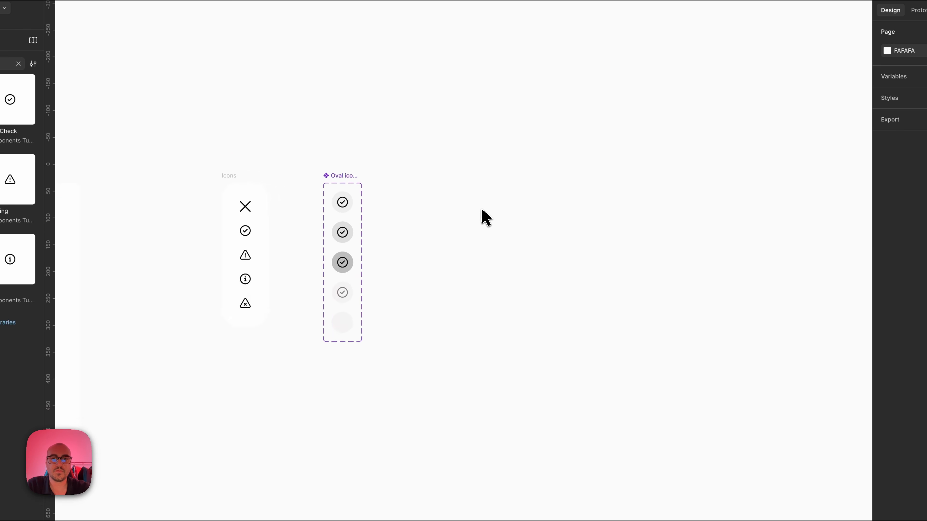
{"action": "scroll", "coordinate": [423, 219], "scroll_direction": "up", "scroll_amount": 3}
{"action": "scroll", "coordinate": [423, 219], "scroll_direction": "down", "scroll_amount": 5}
{"action": "scroll", "coordinate": [423, 219], "scroll_direction": "left", "scroll_amount": 5}
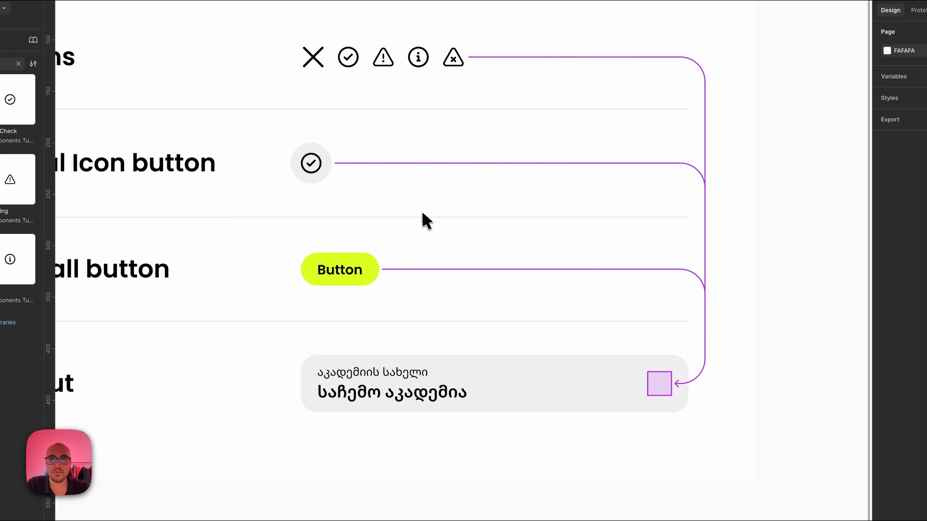
Add a text layer reading "Button" in Poppins SemiBold 13 beside the Oval icon button set, at about X 1303, Y 78.
{"action": "left_click", "coordinate": [371, 266]}
{"action": "key", "text": "super+shift+c"}
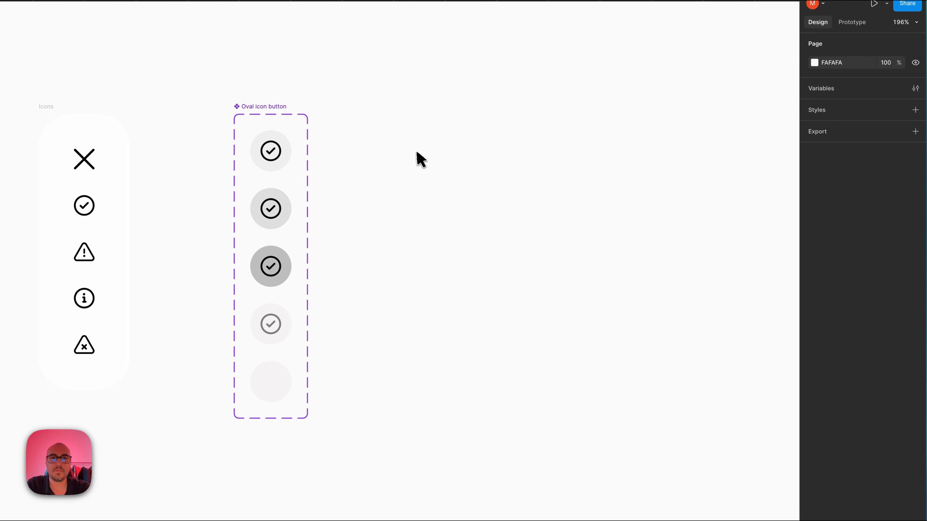
{"action": "key", "text": "t"}
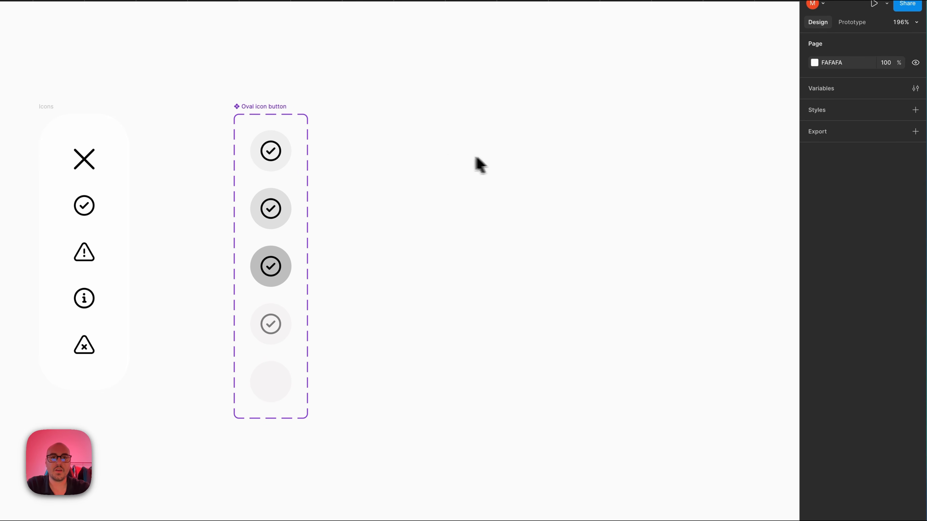
{"action": "left_click", "coordinate": [499, 166]}
{"action": "type", "text": "Button"}
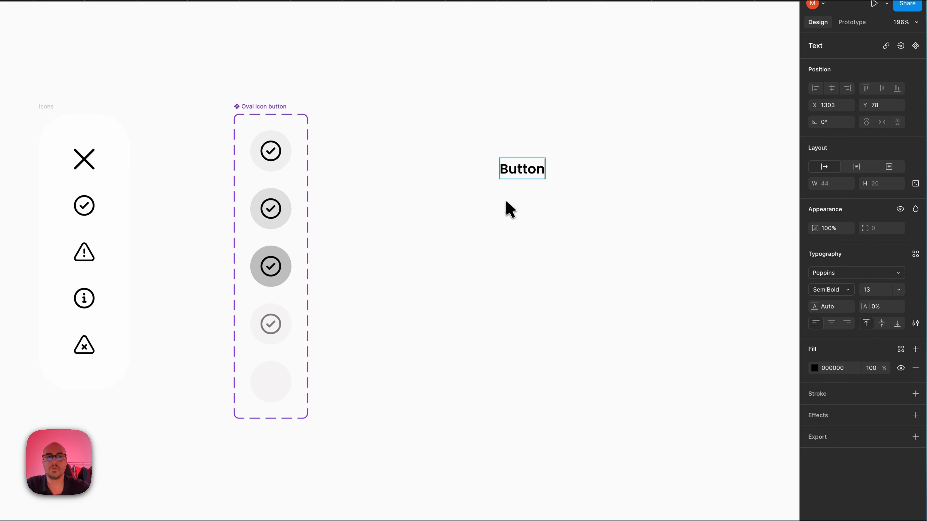
Wrap the "Button" text layer in an auto layout frame.
{"action": "key", "text": "Escape"}
{"action": "scroll", "coordinate": [509, 210], "scroll_direction": "up", "scroll_amount": 5}
{"action": "left_click", "coordinate": [464, 221]}
{"action": "left_click", "coordinate": [462, 233]}
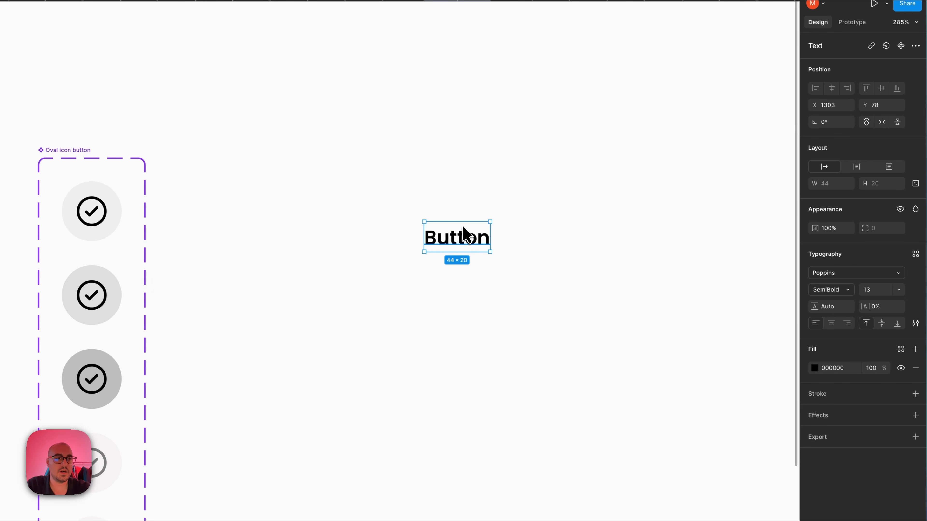
{"action": "key", "text": "shift+a"}
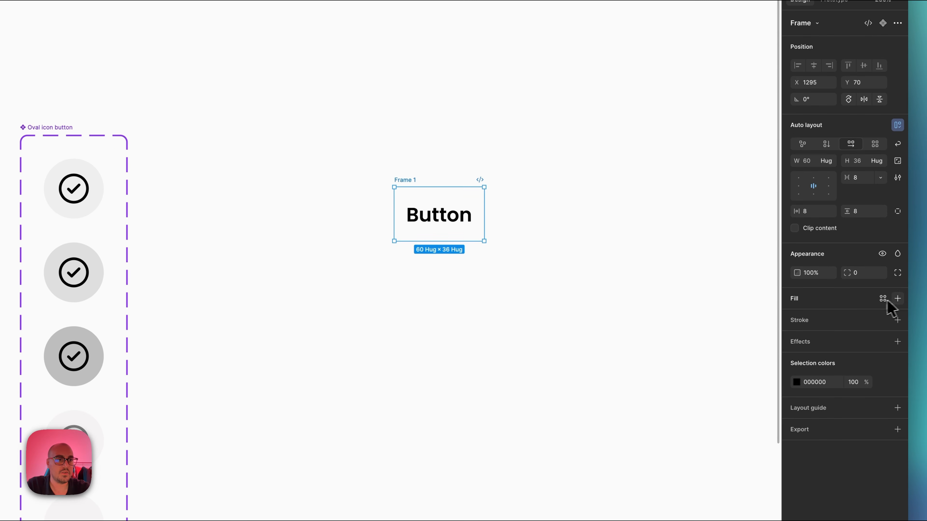
Add a DEFF23 fill to the auto layout frame around the "Button" text.
{"action": "left_click", "coordinate": [897, 299]}
{"action": "left_click", "coordinate": [822, 318]}
{"action": "key", "text": "ctrl+v"}
{"action": "key", "text": "Return"}
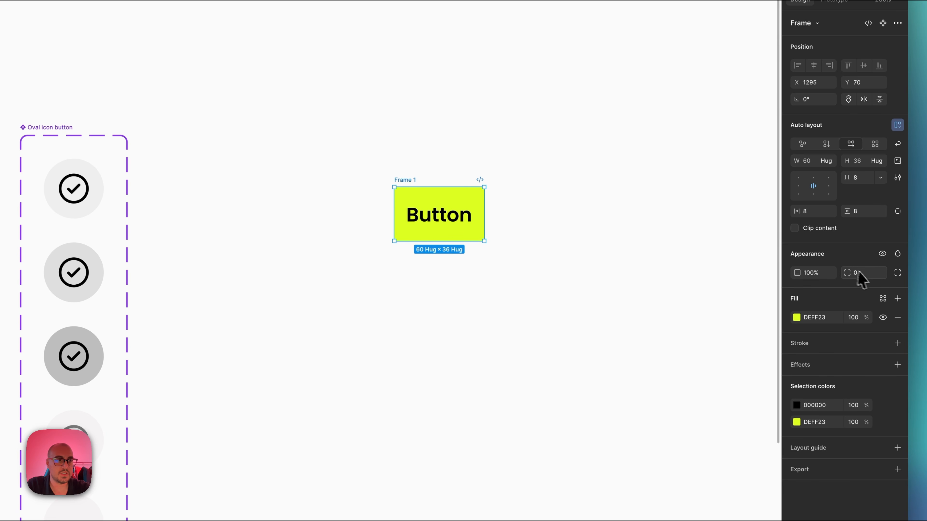
Set the button frame's corner radius to 100.
{"action": "left_click", "coordinate": [866, 274]}
{"action": "type", "text": "100"}
{"action": "key", "text": "Return"}
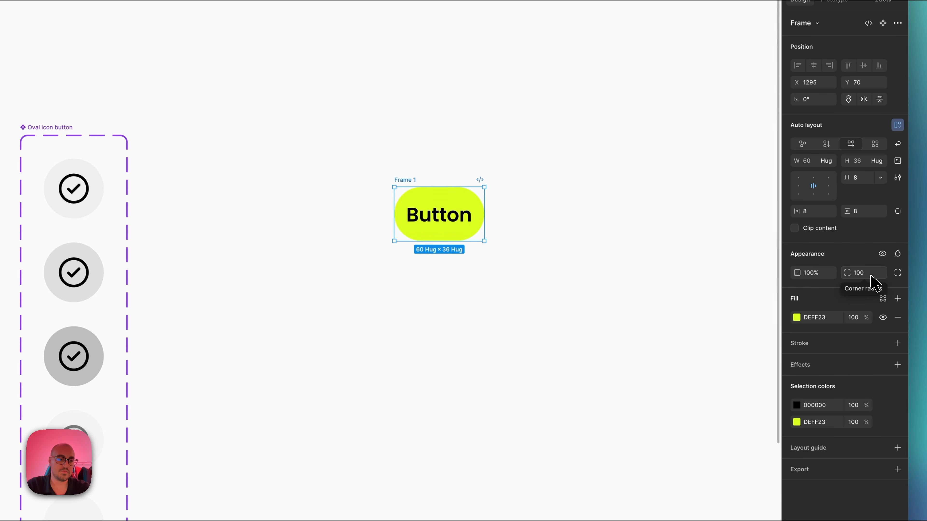
Try corner radii of 12, 8 and 16 on the button frame and return it to 100.
{"action": "left_click", "coordinate": [871, 275]}
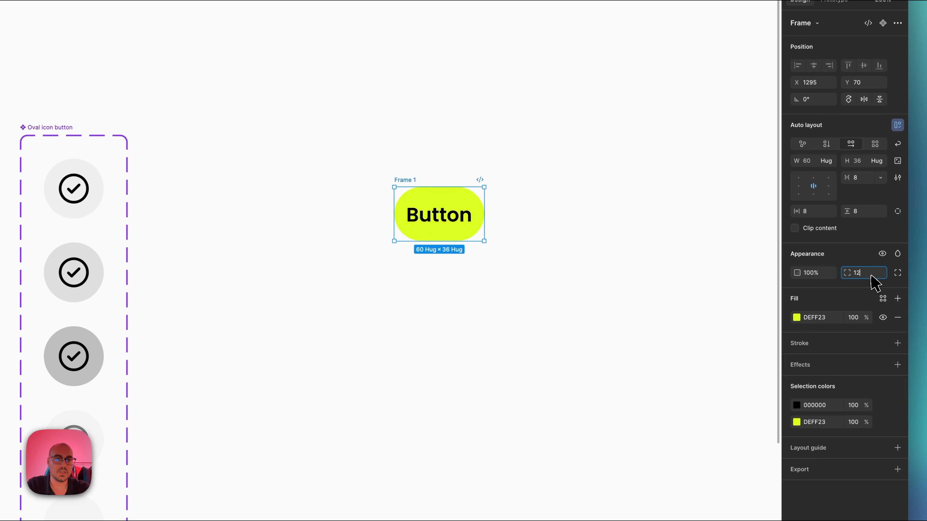
{"action": "key", "text": "Return"}
{"action": "type", "text": "8"}
{"action": "key", "text": "Return"}
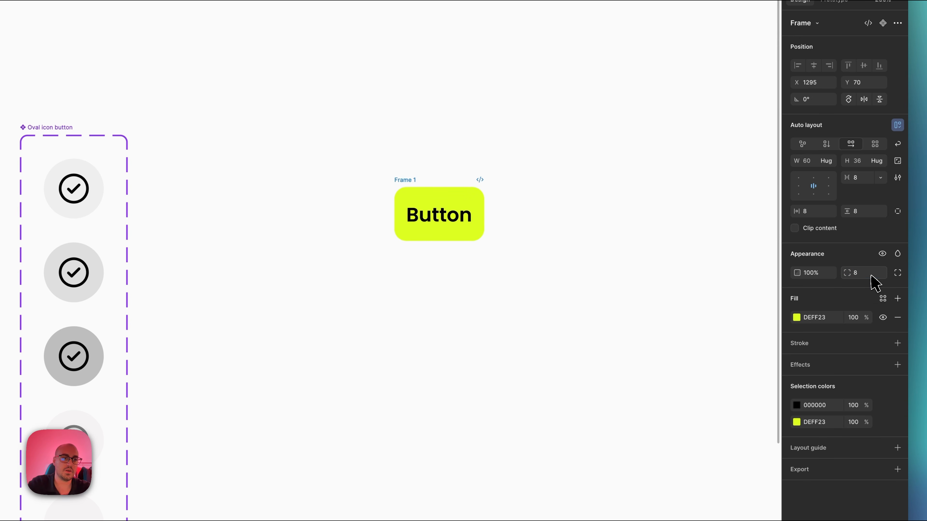
{"action": "left_click", "coordinate": [870, 274]}
{"action": "type", "text": "1"}
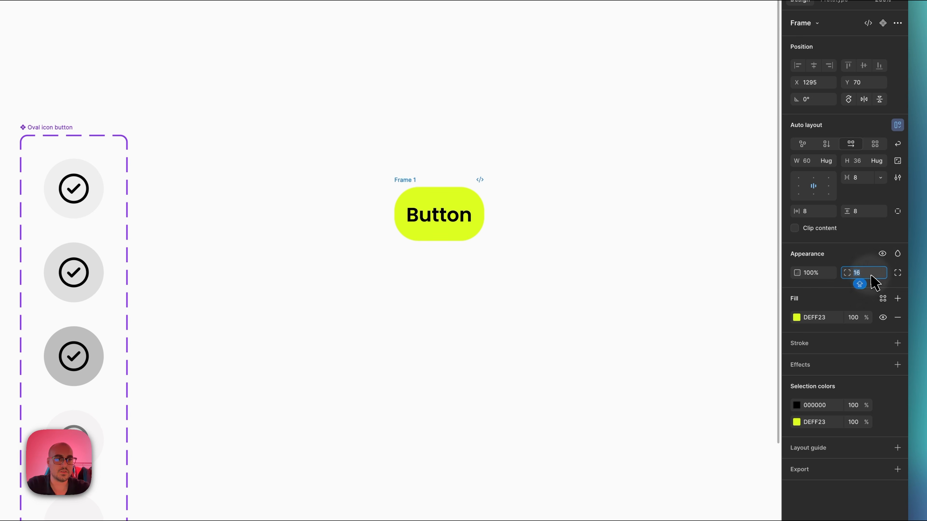
{"action": "type", "text": "00"}
{"action": "key", "text": "Return"}
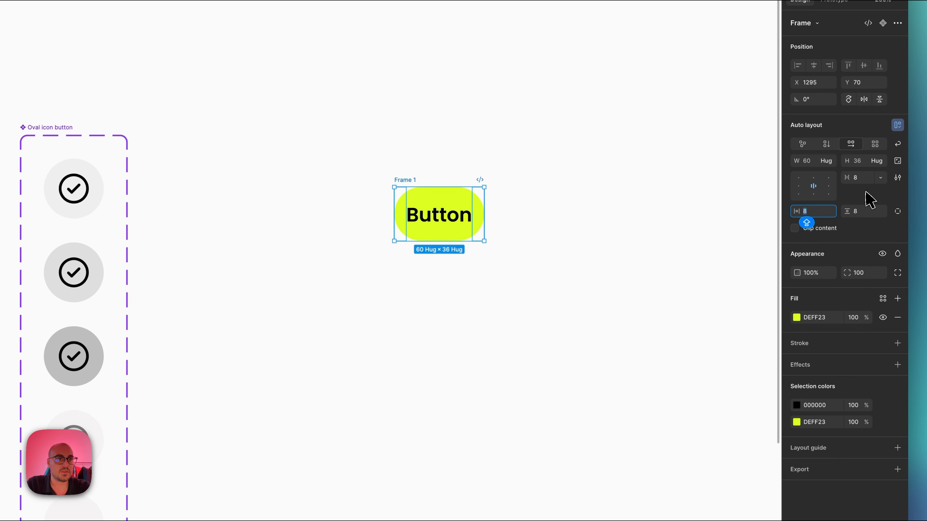
Set the button frame's height to a fixed 32.
{"action": "left_click", "coordinate": [867, 201]}
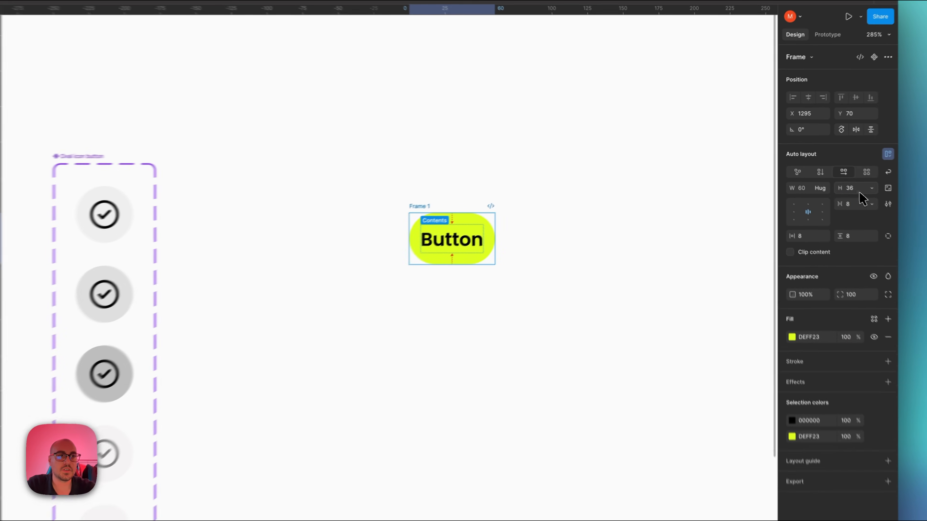
{"action": "left_click", "coordinate": [820, 173]}
{"action": "left_click", "coordinate": [821, 173]}
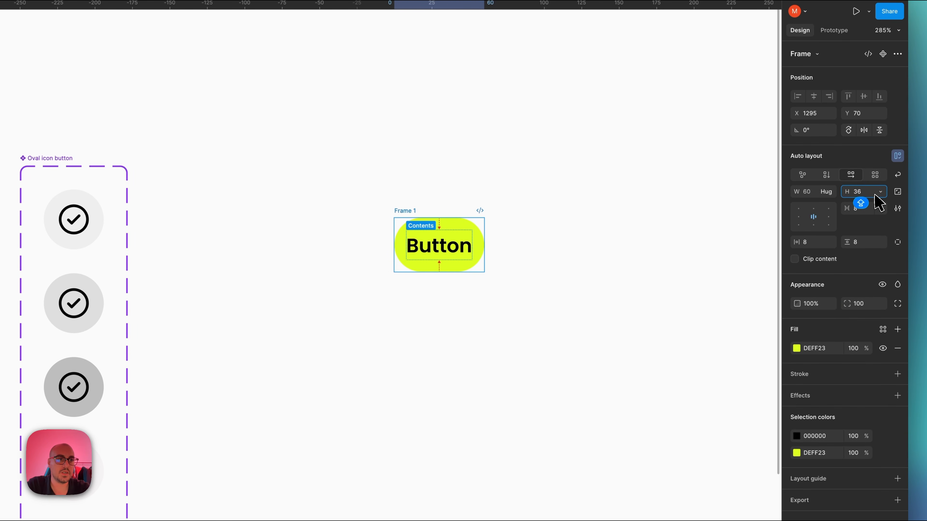
{"action": "key", "text": "BackSpace"}
{"action": "type", "text": "2"}
{"action": "key", "text": "Return"}
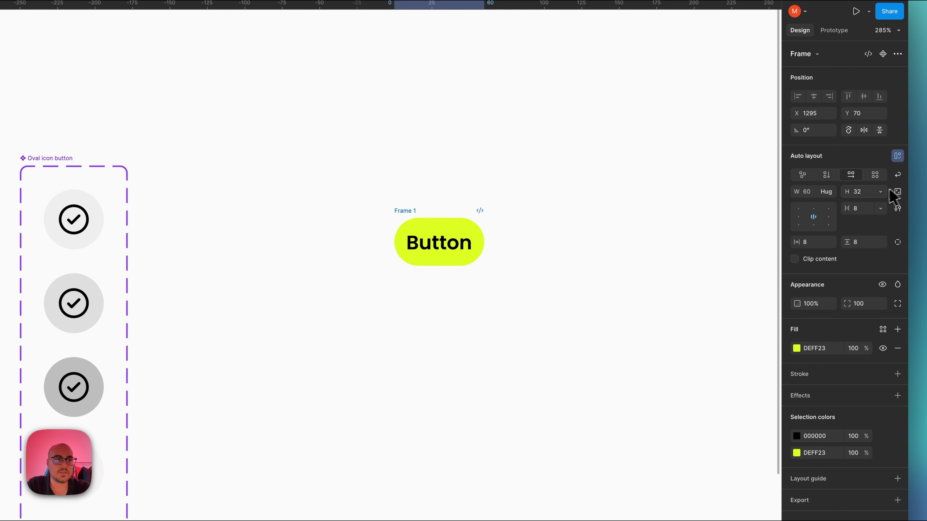
{"action": "left_click", "coordinate": [880, 191]}
{"action": "key", "text": "Escape"}
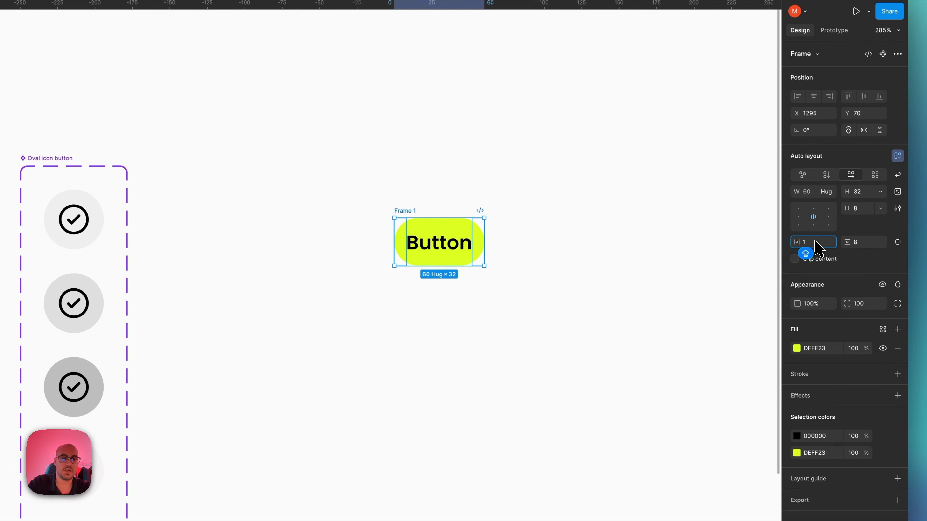
Set the button frame's horizontal padding to 12 and deselect it.
{"action": "type", "text": "12"}
{"action": "key", "text": "Return"}
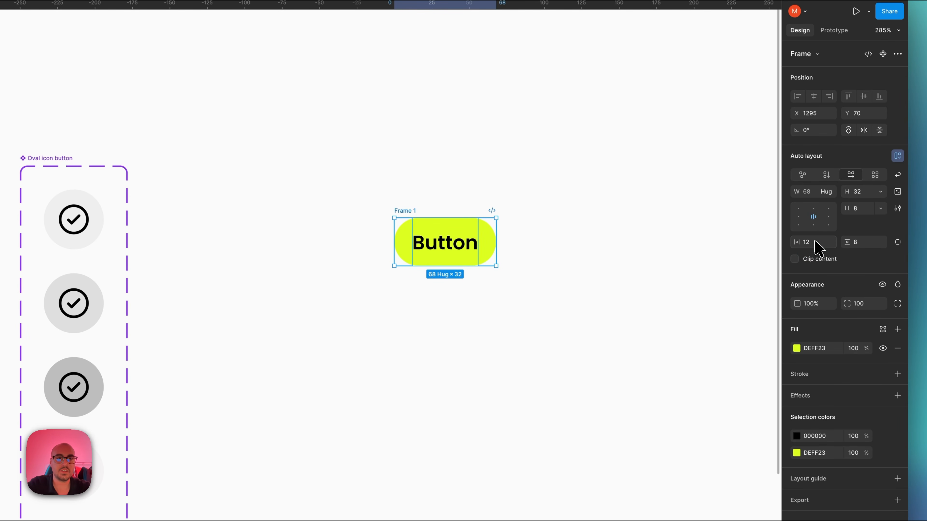
{"action": "left_click", "coordinate": [807, 241]}
{"action": "key", "text": "BackSpace"}
{"action": "left_click", "coordinate": [577, 240]}
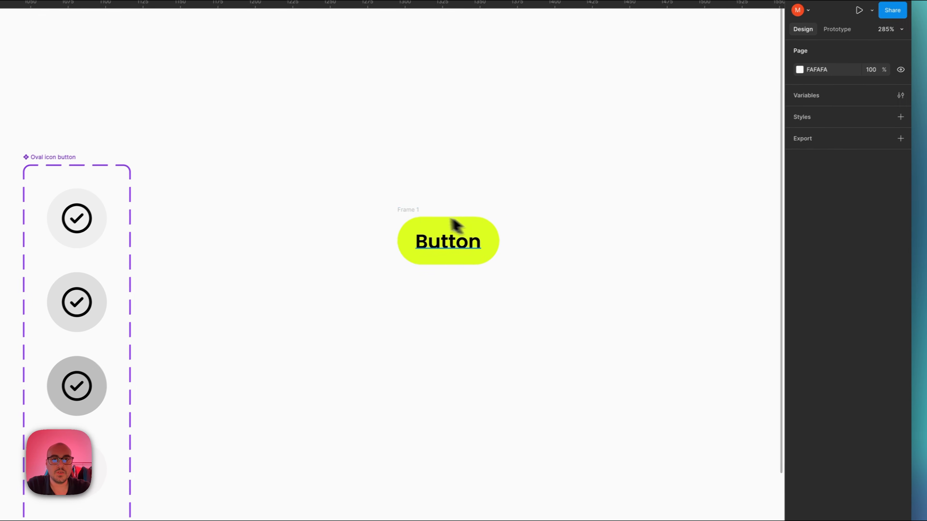
Test stretching the button frame to a width of 108 and reset its width to hug contents.
{"action": "left_click", "coordinate": [411, 219]}
{"action": "left_click_drag", "start_coordinate": [512, 235], "coordinate": [492, 269]}
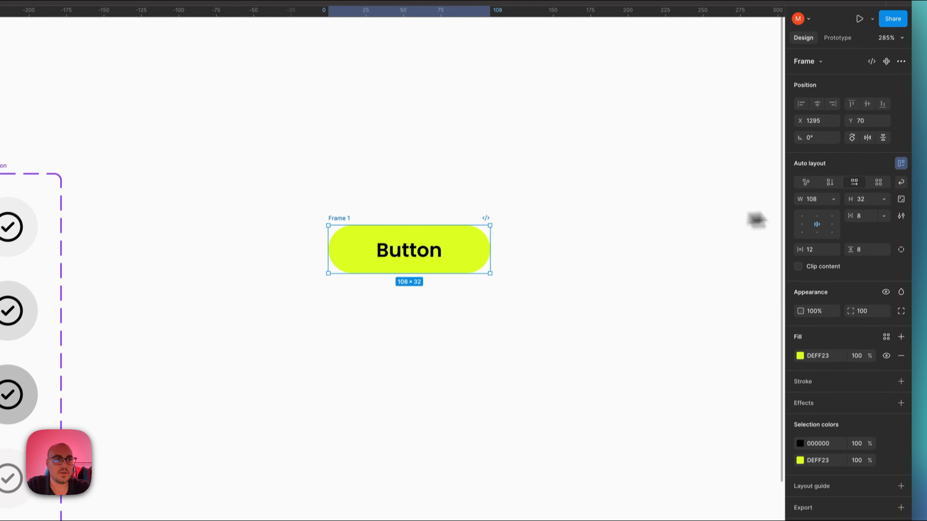
{"action": "left_click", "coordinate": [835, 191]}
{"action": "left_click", "coordinate": [827, 229]}
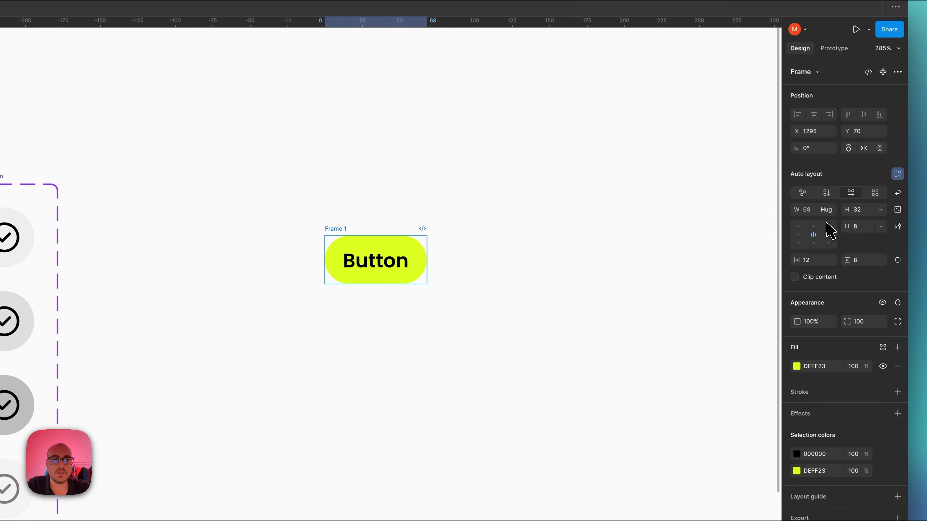
Move the button frame closer to the Oval icon button set, to X 1234, Y 32.
{"action": "scroll", "coordinate": [509, 237], "scroll_direction": "left", "scroll_amount": 3}
{"action": "scroll", "coordinate": [504, 244], "scroll_direction": "up", "scroll_amount": 1}
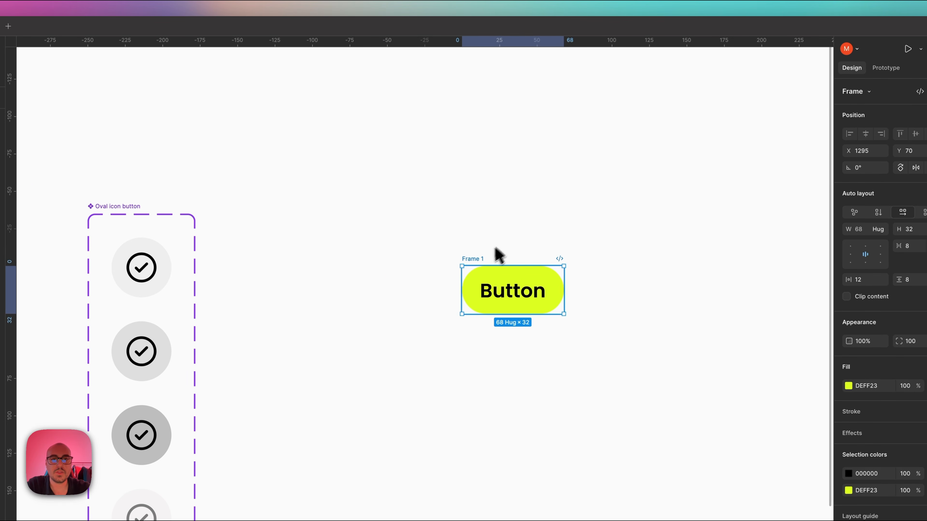
{"action": "left_click_drag", "start_coordinate": [478, 266], "coordinate": [391, 212]}
{"action": "scroll", "coordinate": [387, 212], "scroll_direction": "left", "scroll_amount": 5}
{"action": "scroll", "coordinate": [397, 213], "scroll_direction": "up", "scroll_amount": 2}
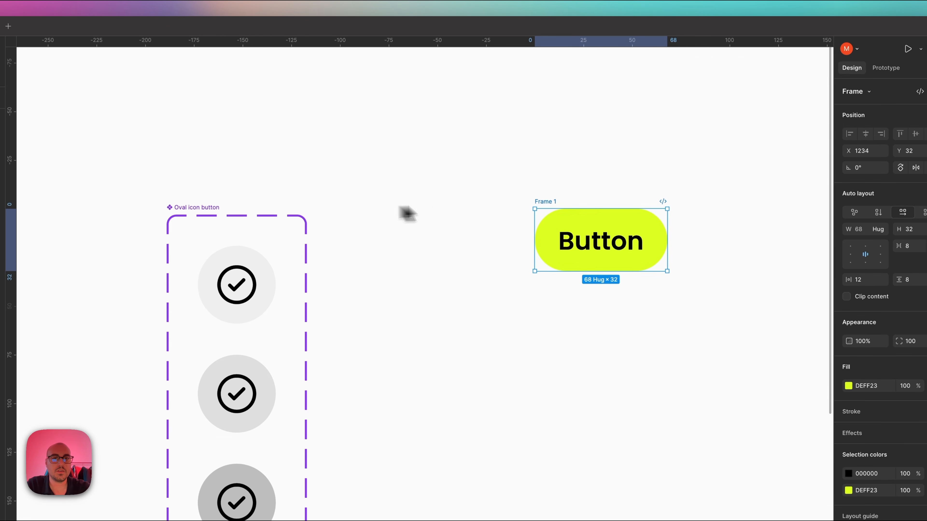
Rename the button frame as "Small button" and deselect it.
{"action": "double_click", "coordinate": [547, 201]}
{"action": "type", "text": "S"}
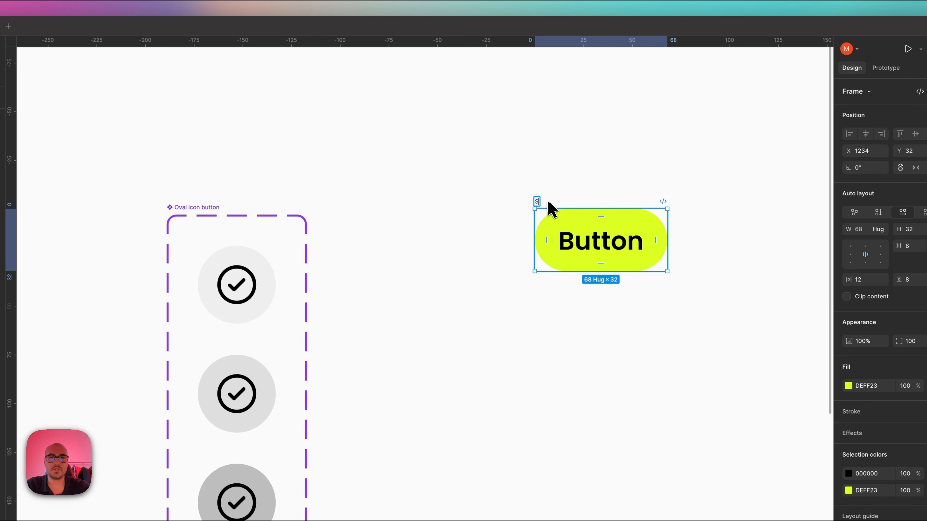
{"action": "type", "text": "mall button"}
{"action": "key", "text": "Return"}
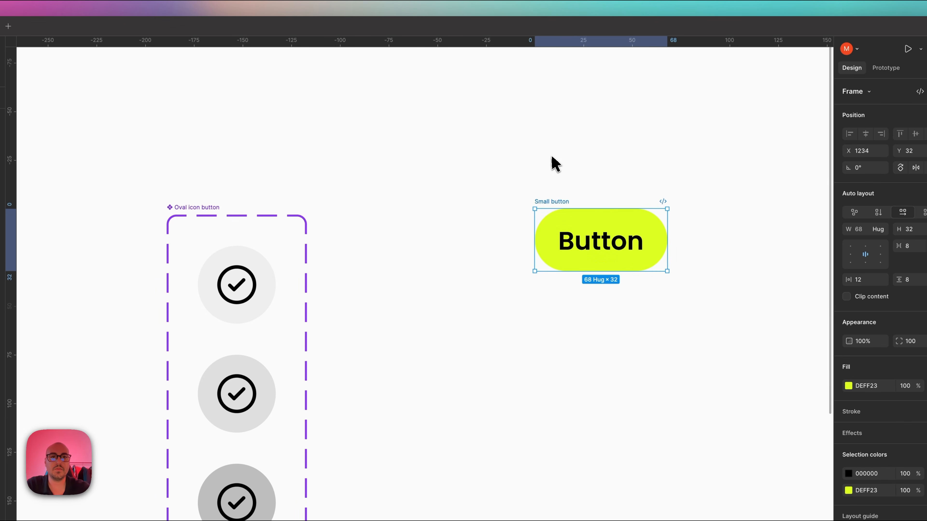
{"action": "key", "text": "Escape"}
Convert the Small button frame into a component.
{"action": "scroll", "coordinate": [552, 164], "scroll_direction": "down", "scroll_amount": 5}
{"action": "scroll", "coordinate": [494, 186], "scroll_direction": "right", "scroll_amount": 3}
{"action": "scroll", "coordinate": [493, 186], "scroll_direction": "down", "scroll_amount": 2}
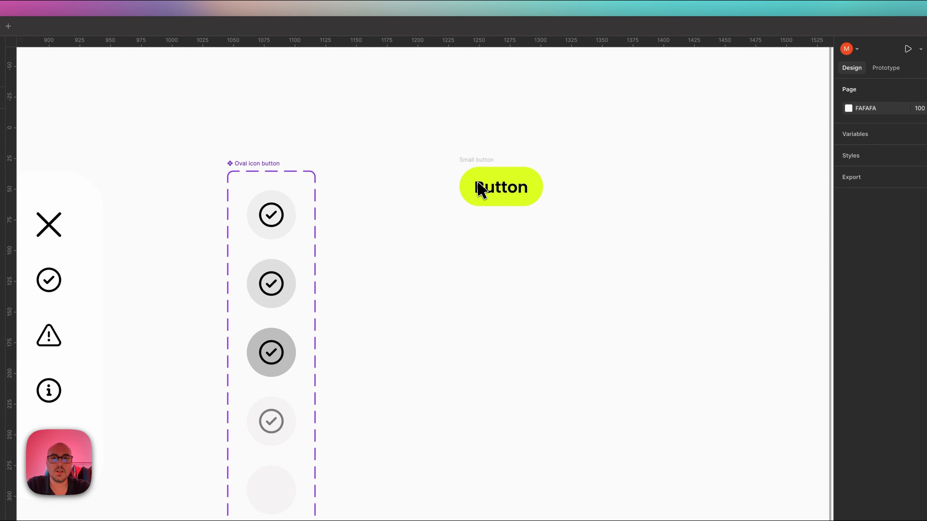
{"action": "left_click", "coordinate": [489, 162]}
{"action": "left_click", "coordinate": [884, 94]}
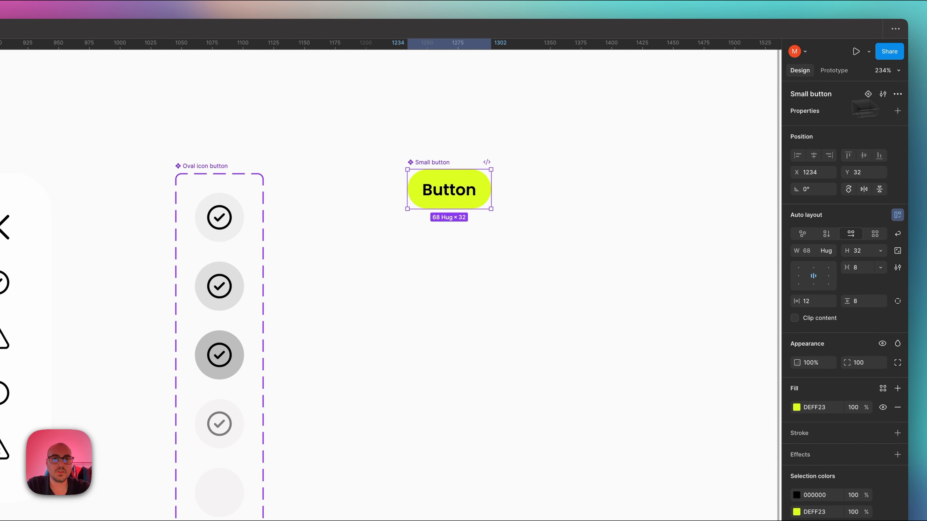
Add two variants to the Small button component, named Hover and Pressed.
{"action": "scroll", "coordinate": [416, 169], "scroll_direction": "up", "scroll_amount": 3}
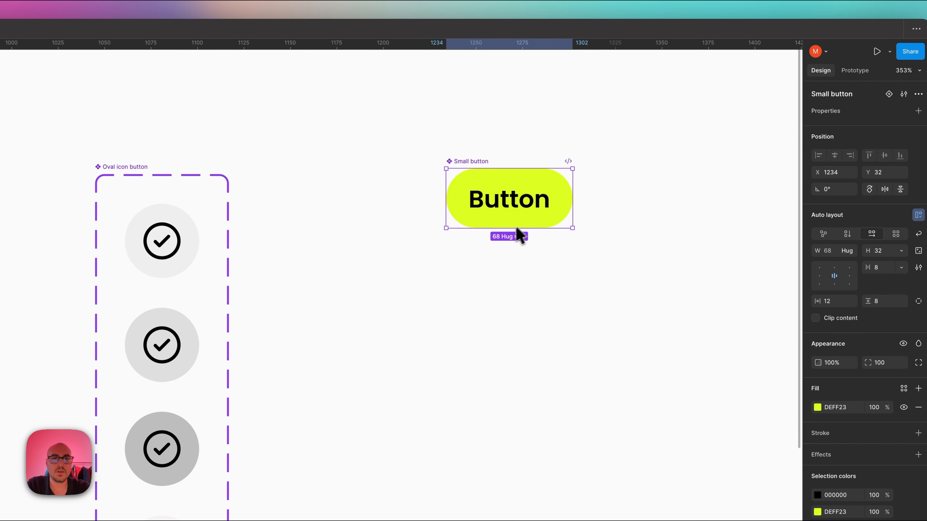
{"action": "left_click", "coordinate": [888, 94]}
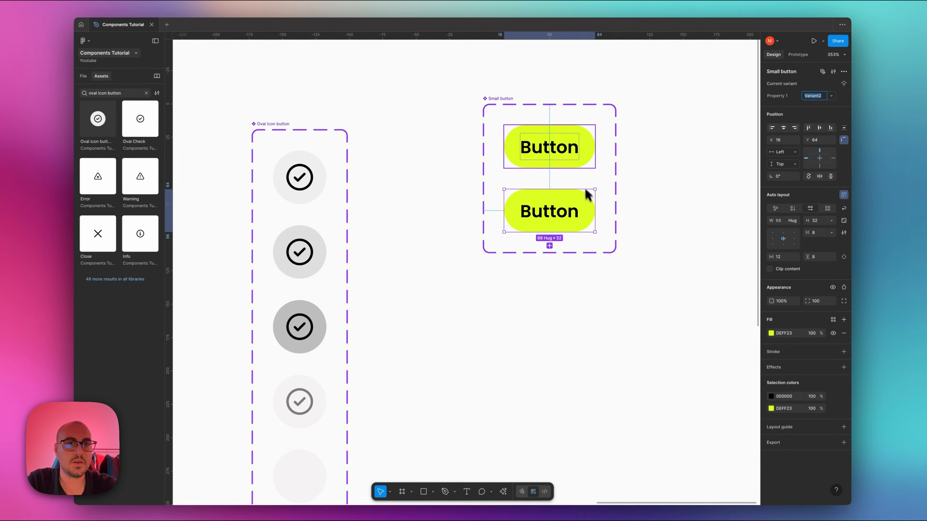
{"action": "scroll", "coordinate": [595, 216], "scroll_direction": "down", "scroll_amount": 2}
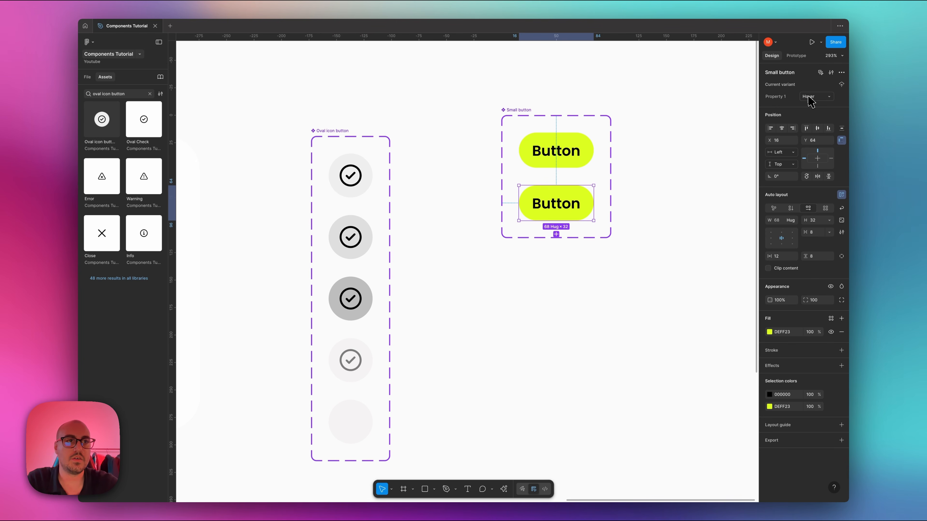
{"action": "left_click", "coordinate": [556, 234]}
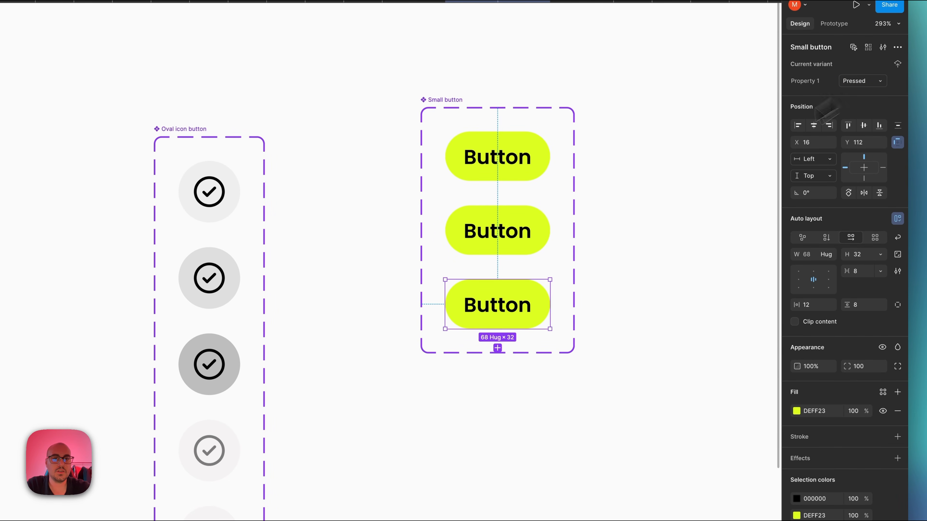
Add two more Small button variants, named Disable and Skeleton.
{"action": "left_click", "coordinate": [497, 347]}
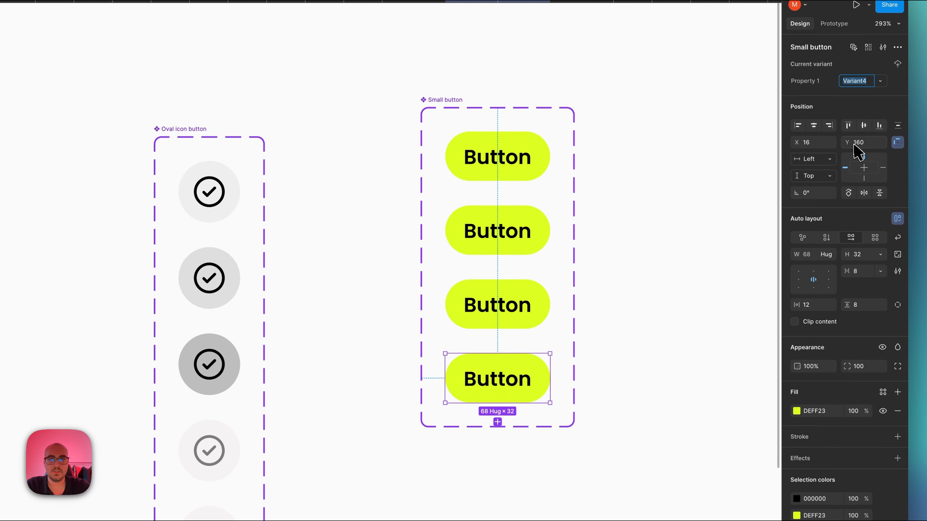
{"action": "type", "text": "Disable"}
{"action": "key", "text": "Return"}
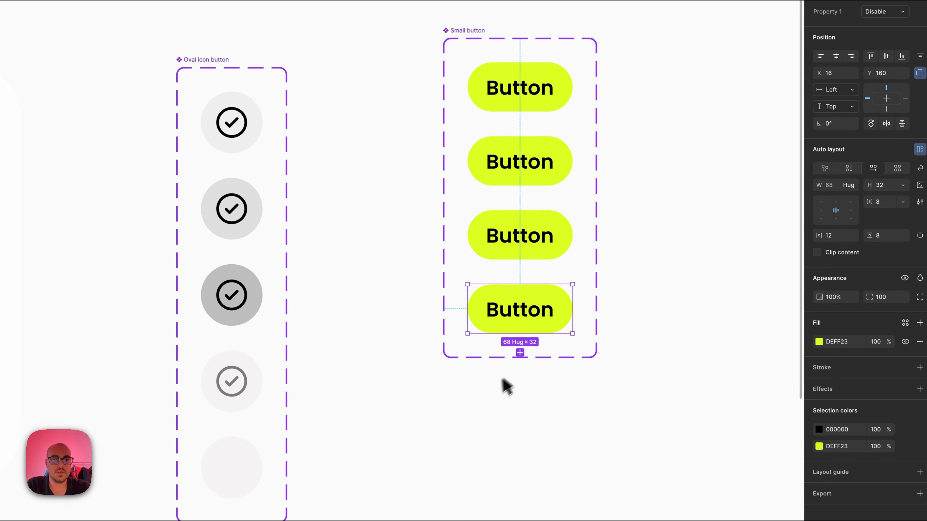
{"action": "left_click", "coordinate": [498, 422]}
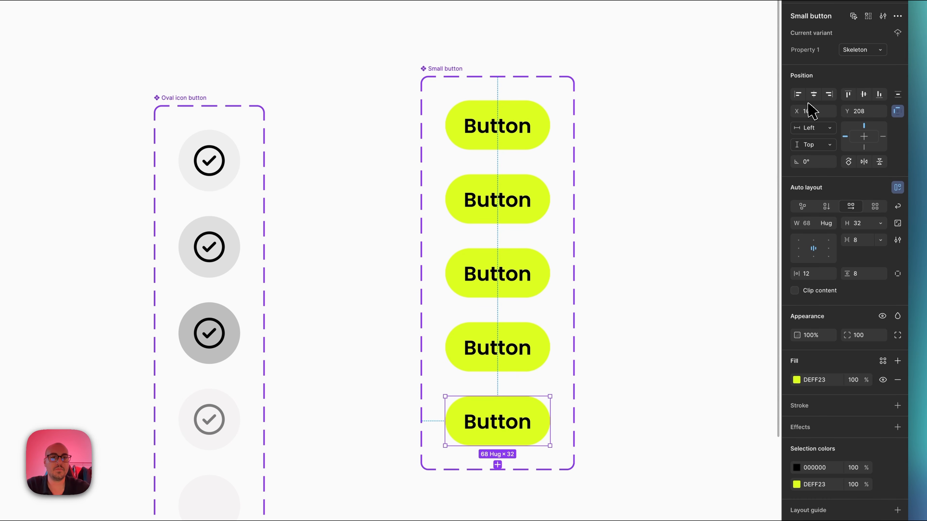
Give the Small button's Skeleton variant the F4F3F3 fill of the Oval icon button's Skeleton variant and delete its text label.
{"action": "left_click", "coordinate": [537, 424]}
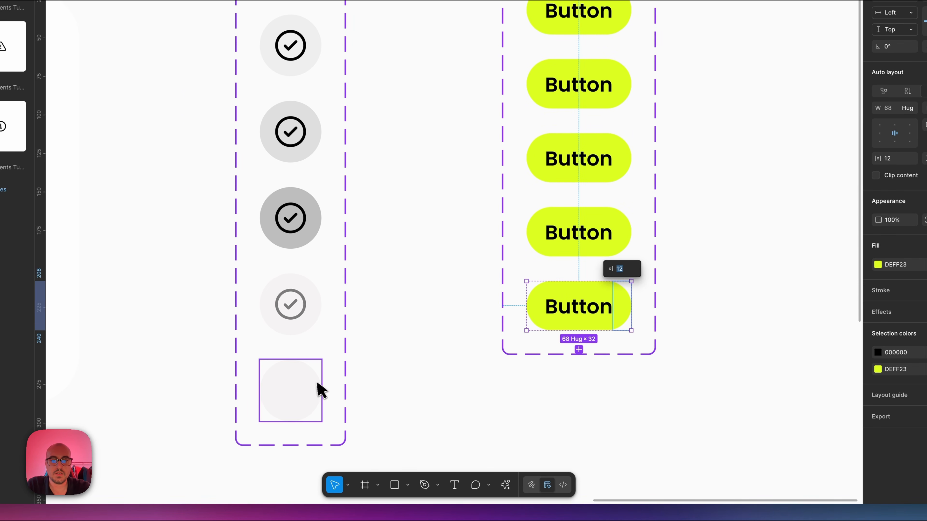
{"action": "left_click", "coordinate": [320, 389]}
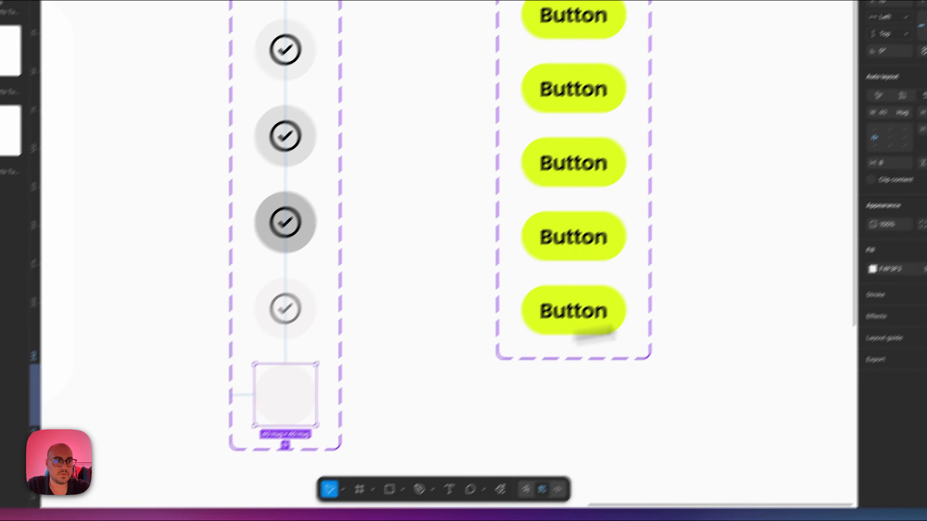
{"action": "left_click", "coordinate": [895, 264]}
{"action": "key", "text": "super+shift+c"}
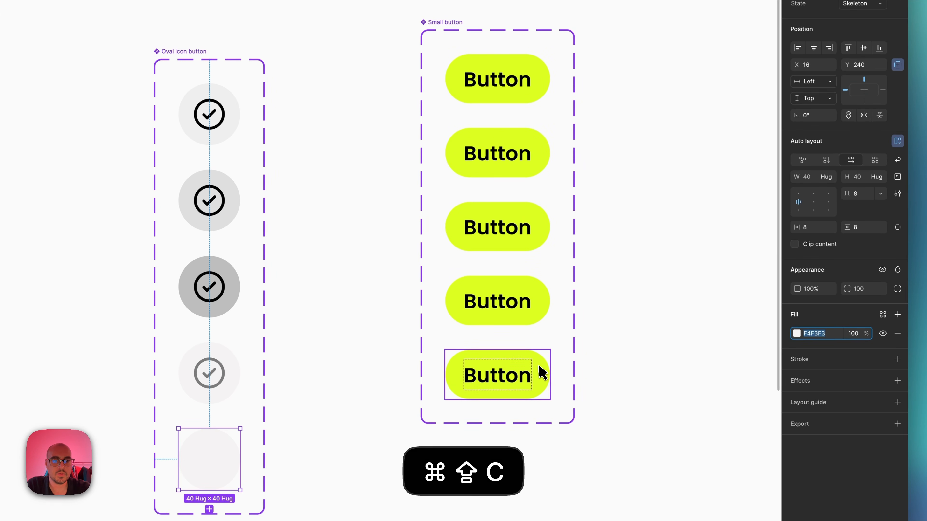
{"action": "left_click", "coordinate": [543, 373]}
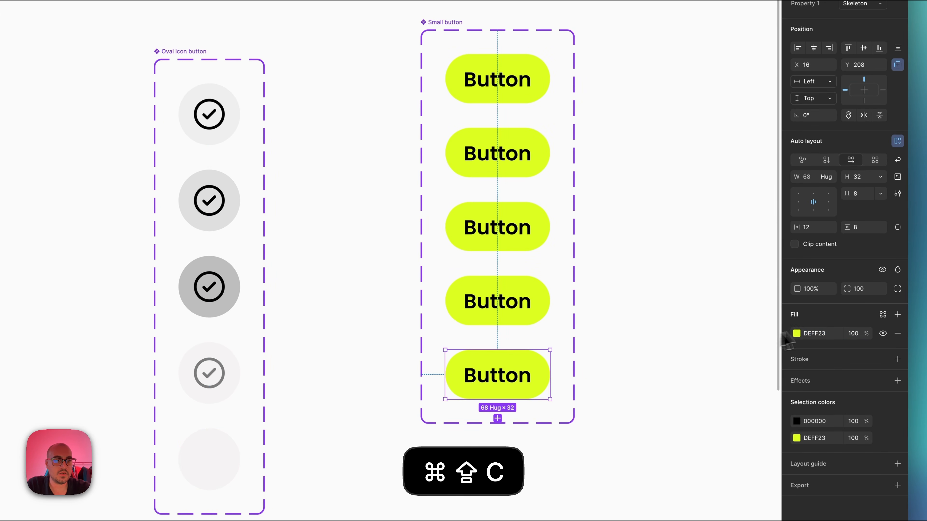
{"action": "left_click", "coordinate": [817, 333]}
{"action": "key", "text": "super+v"}
{"action": "double_click", "coordinate": [494, 374]}
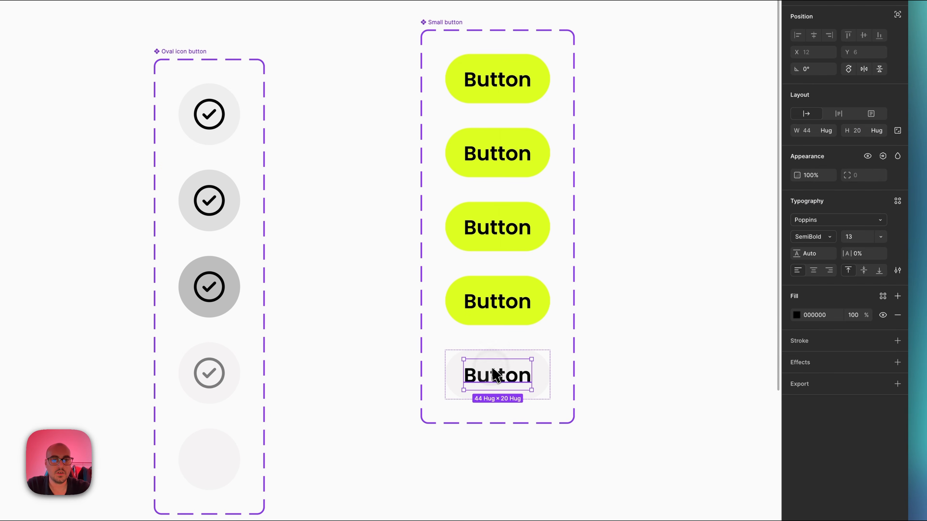
{"action": "key", "text": "Delete"}
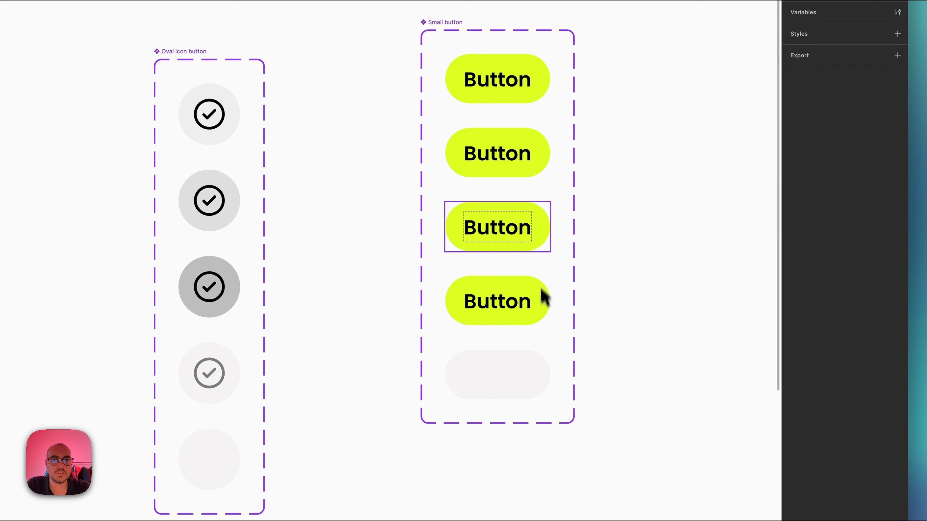
Darken the Small button's Hover variant fill to D4F320 and its Pressed variant fill to BFDC1B.
{"action": "left_click", "coordinate": [547, 166]}
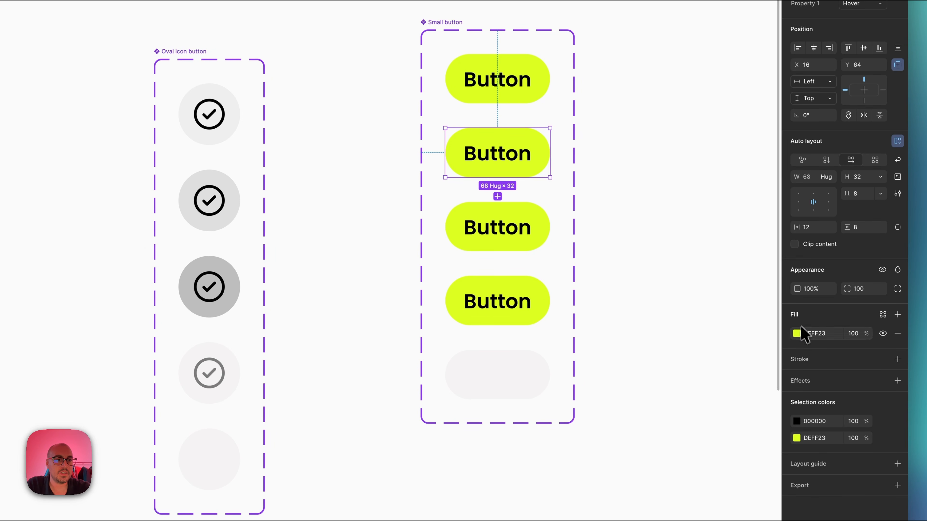
{"action": "left_click", "coordinate": [797, 334]}
{"action": "left_click_drag", "start_coordinate": [767, 353], "coordinate": [761, 350]}
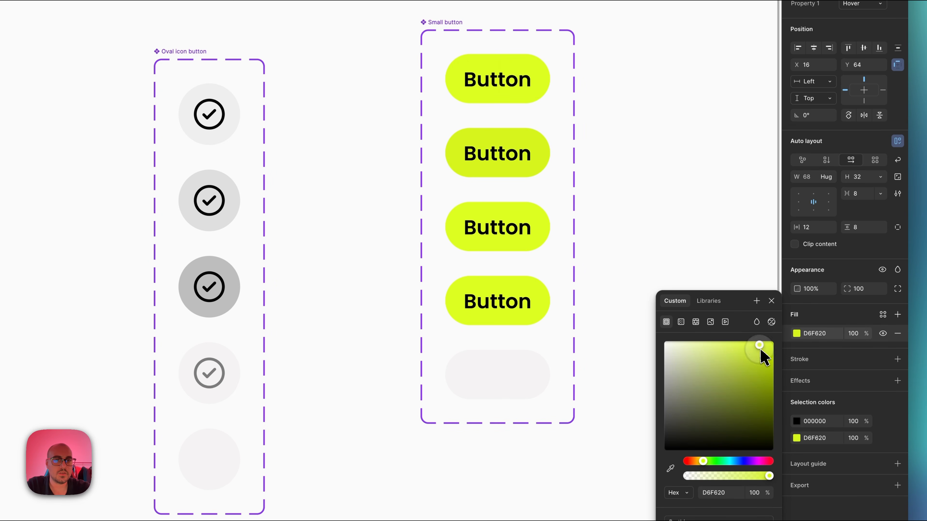
{"action": "left_click", "coordinate": [551, 235]}
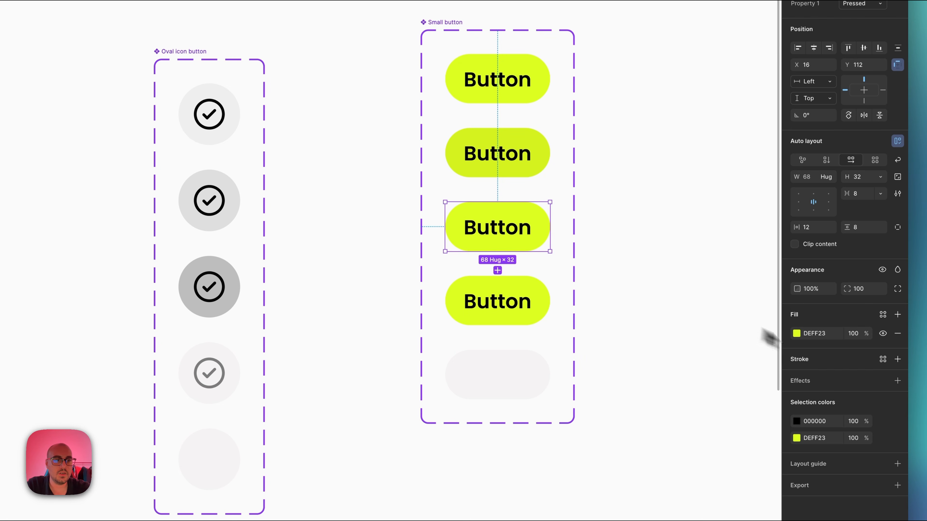
{"action": "left_click", "coordinate": [796, 333]}
{"action": "left_click_drag", "start_coordinate": [765, 369], "coordinate": [755, 355]}
{"action": "left_click", "coordinate": [614, 292]}
Lighten the fill of the Small button's Disable variant to a pale yellow-green, about EFFF92.
{"action": "left_click", "coordinate": [547, 300]}
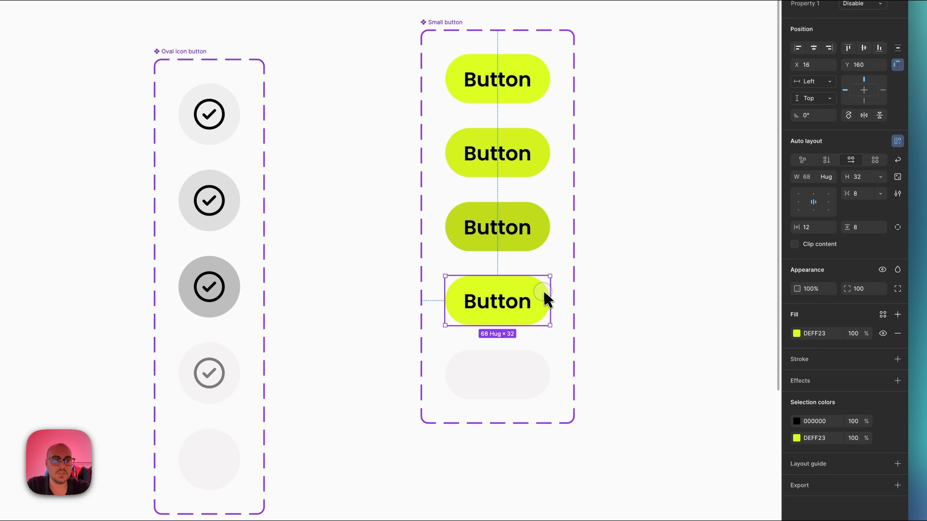
{"action": "left_click", "coordinate": [798, 372]}
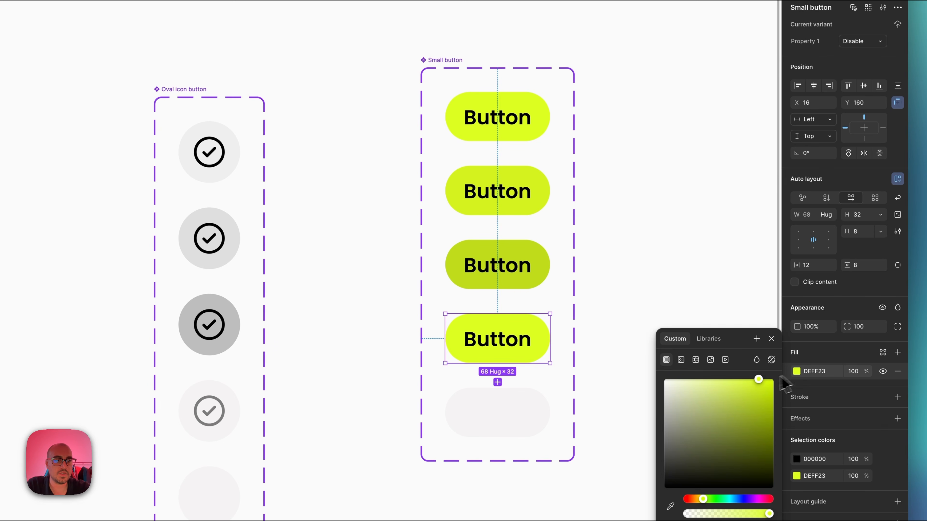
{"action": "left_click_drag", "start_coordinate": [758, 380], "coordinate": [720, 383]}
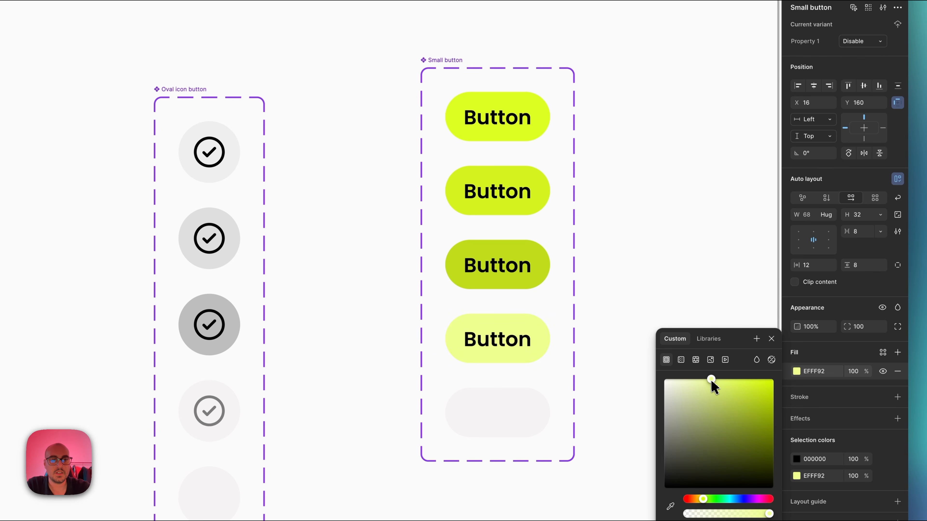
Try F4F3F3 as the text color of the Disable variant's label.
{"action": "double_click", "coordinate": [507, 341]}
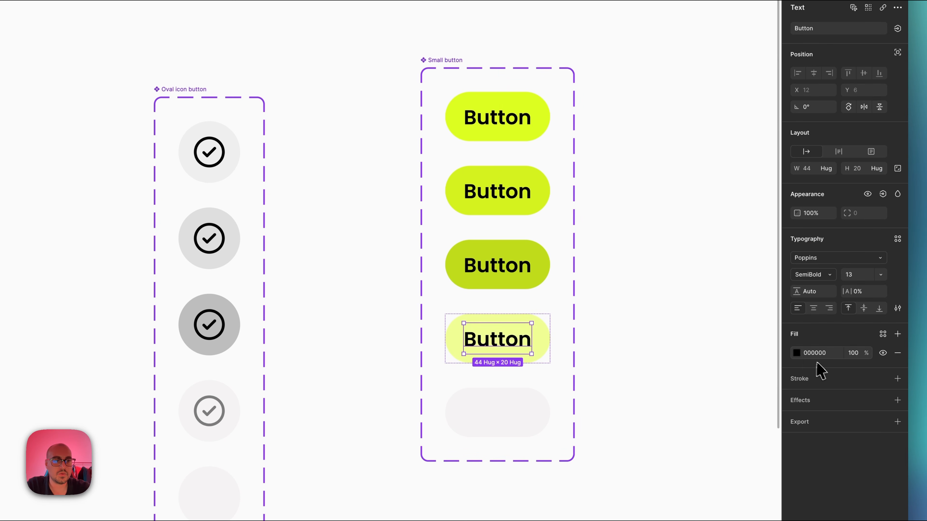
{"action": "left_click", "coordinate": [817, 354]}
{"action": "type", "text": "F4F3F3"}
{"action": "key", "text": "Return"}
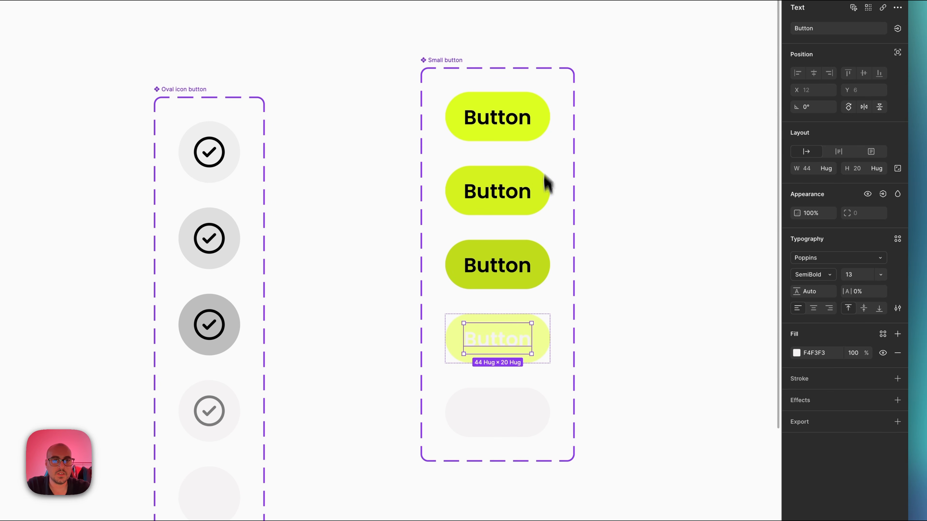
Copy the Default variant's DEFF23 fill to the Disable variant's label and darken the label color to B3CE17.
{"action": "left_click", "coordinate": [544, 128]}
{"action": "left_click", "coordinate": [817, 371]}
{"action": "key", "text": "super+shift+c"}
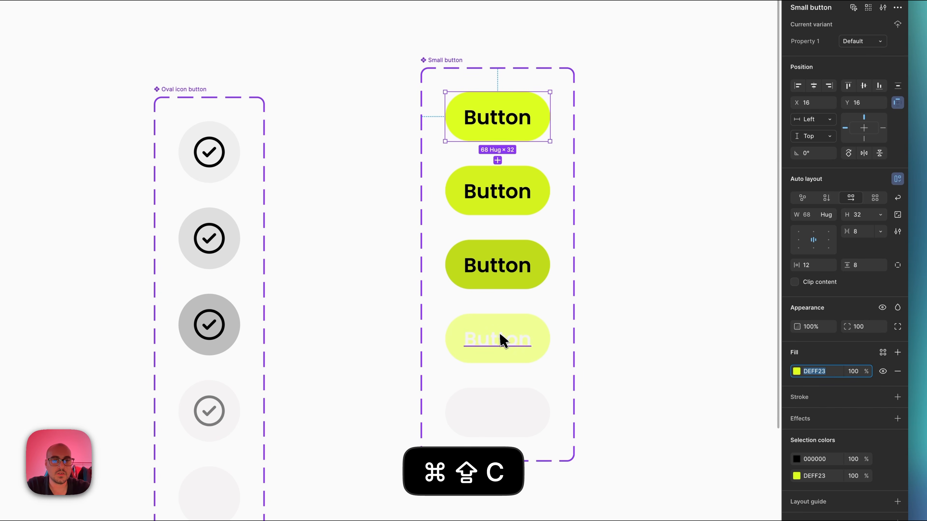
{"action": "left_click", "coordinate": [502, 341]}
{"action": "scroll", "coordinate": [502, 340], "scroll_direction": "down", "scroll_amount": 1}
{"action": "left_click", "coordinate": [832, 353]}
{"action": "key", "text": "super+v"}
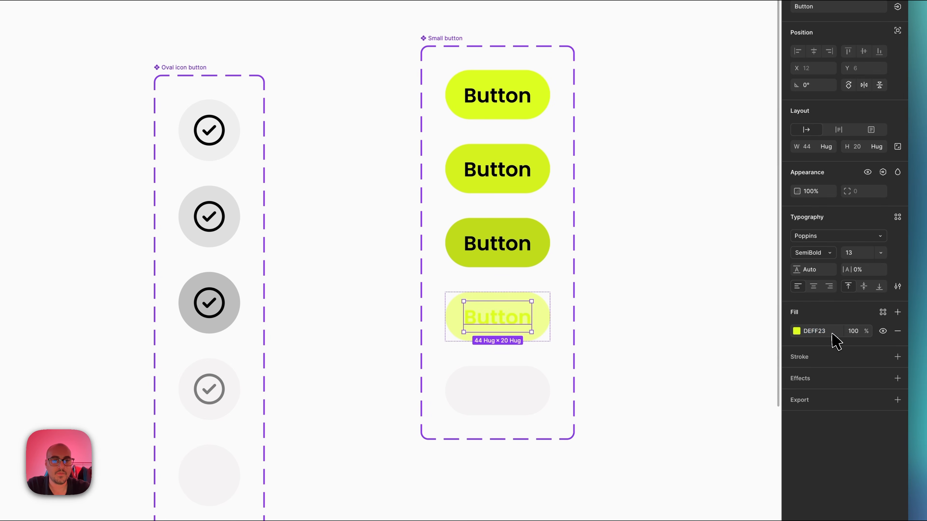
{"action": "left_click", "coordinate": [796, 331]}
{"action": "left_click", "coordinate": [760, 376]}
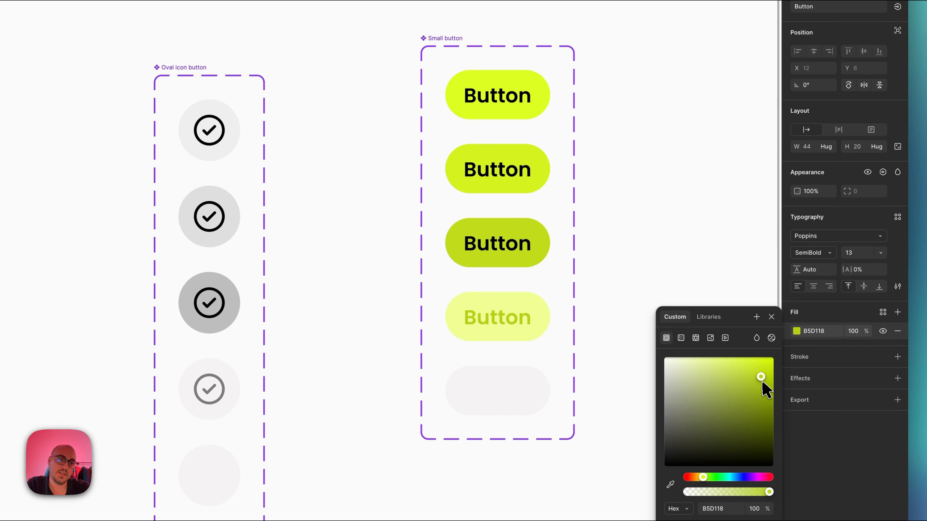
{"action": "left_click", "coordinate": [658, 162]}
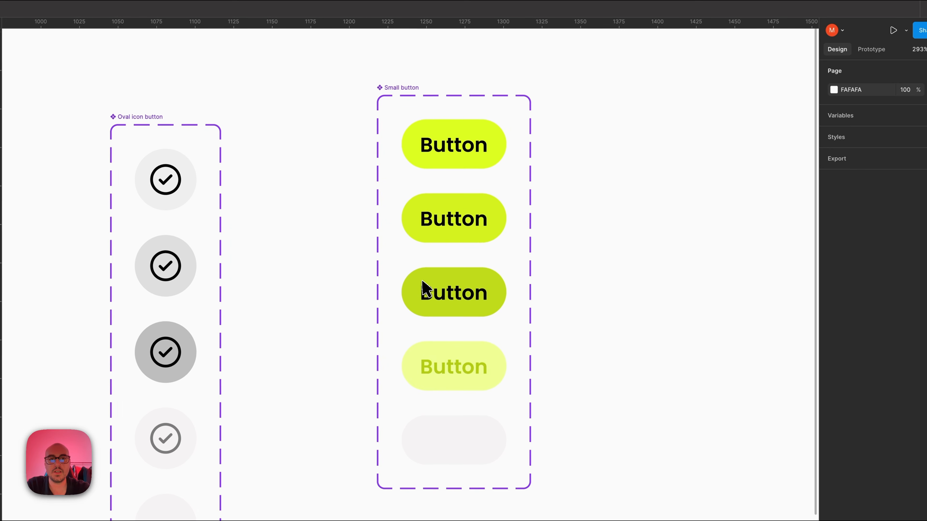
Rename the Small button component set's variant property from Property 1 to State.
{"action": "scroll", "coordinate": [423, 289], "scroll_direction": "right", "scroll_amount": 3}
{"action": "scroll", "coordinate": [427, 290], "scroll_direction": "left", "scroll_amount": 3}
{"action": "scroll", "coordinate": [428, 255], "scroll_direction": "down", "scroll_amount": 2}
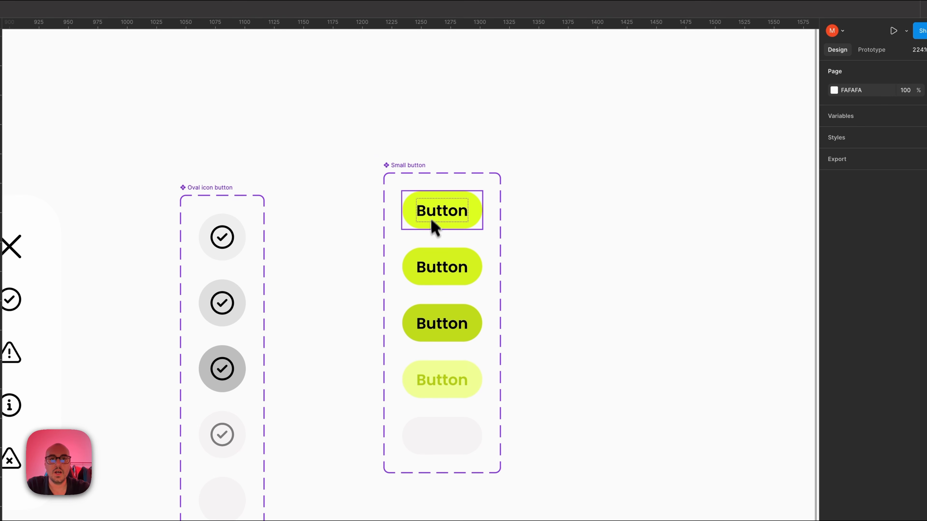
{"action": "left_click", "coordinate": [411, 178]}
{"action": "double_click", "coordinate": [859, 112]}
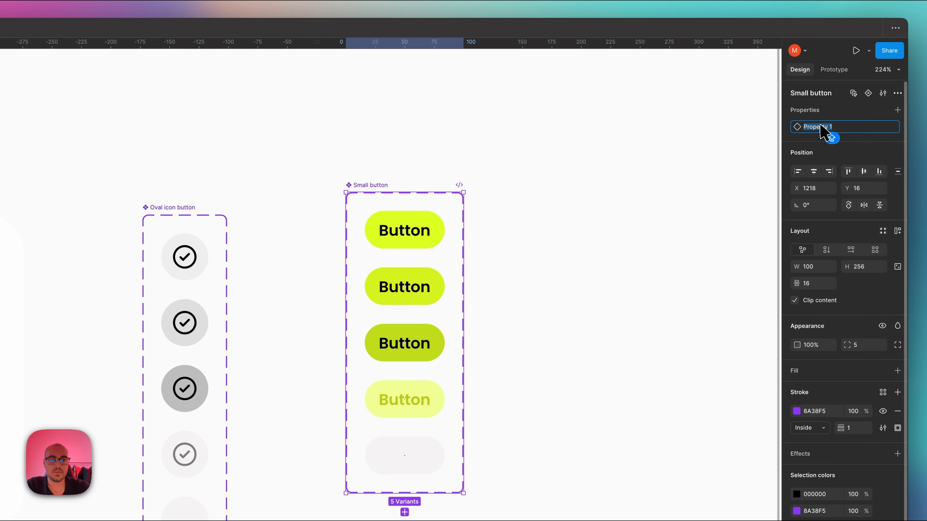
{"action": "key", "text": "Return"}
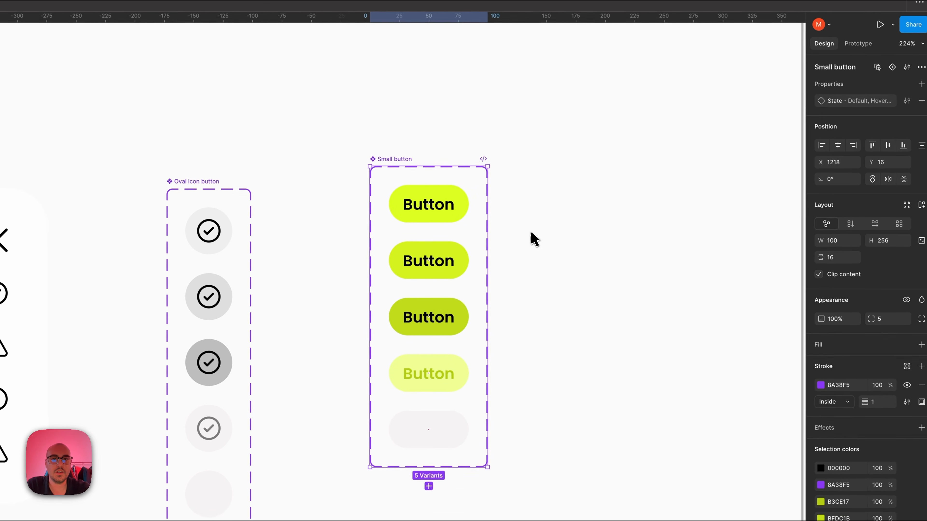
Move the Small button component set down to Y 38.
{"action": "left_click", "coordinate": [506, 265]}
{"action": "scroll", "coordinate": [506, 265], "scroll_direction": "left", "scroll_amount": 2}
{"action": "scroll", "coordinate": [506, 265], "scroll_direction": "up", "scroll_amount": 3}
{"action": "left_click_drag", "start_coordinate": [411, 143], "coordinate": [411, 171]}
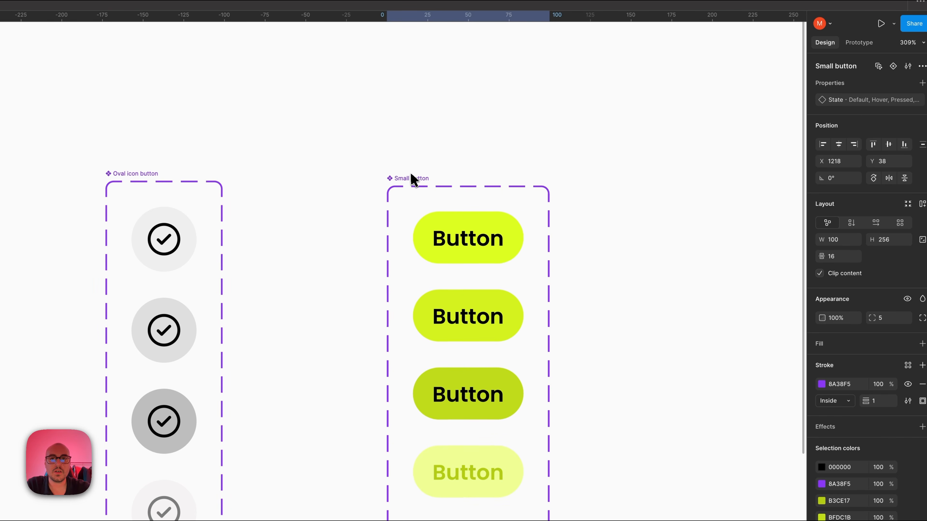
Place an instance of the Small button's Default variant in the empty canvas to the right of the component set.
{"action": "left_click", "coordinate": [470, 252]}
{"action": "left_click_drag", "start_coordinate": [471, 257], "coordinate": [726, 231]}
{"action": "scroll", "coordinate": [722, 234], "scroll_direction": "right", "scroll_amount": 5}
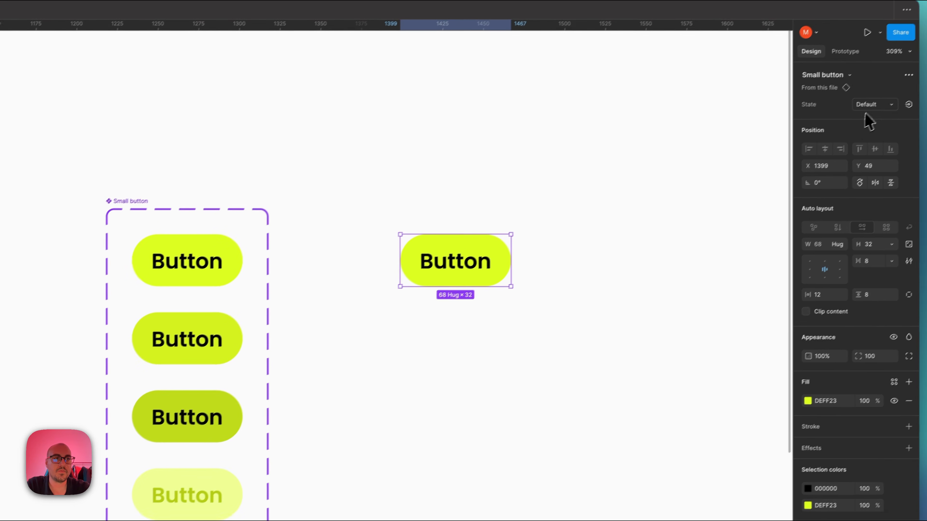
Switch the Small button instance's State through Hover, Pressed, Disable and Skeleton, and set it back to Hover.
{"action": "left_click", "coordinate": [872, 106]}
{"action": "left_click", "coordinate": [870, 117]}
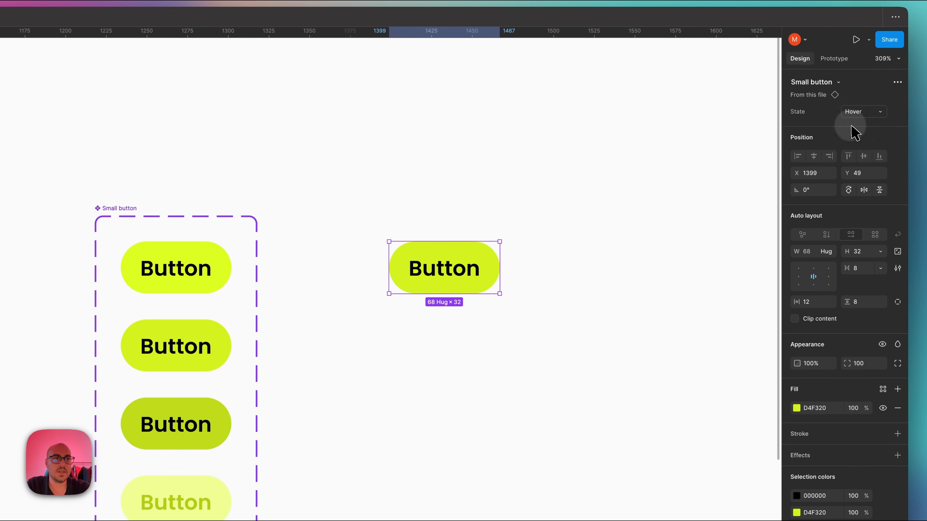
{"action": "left_click", "coordinate": [880, 109]}
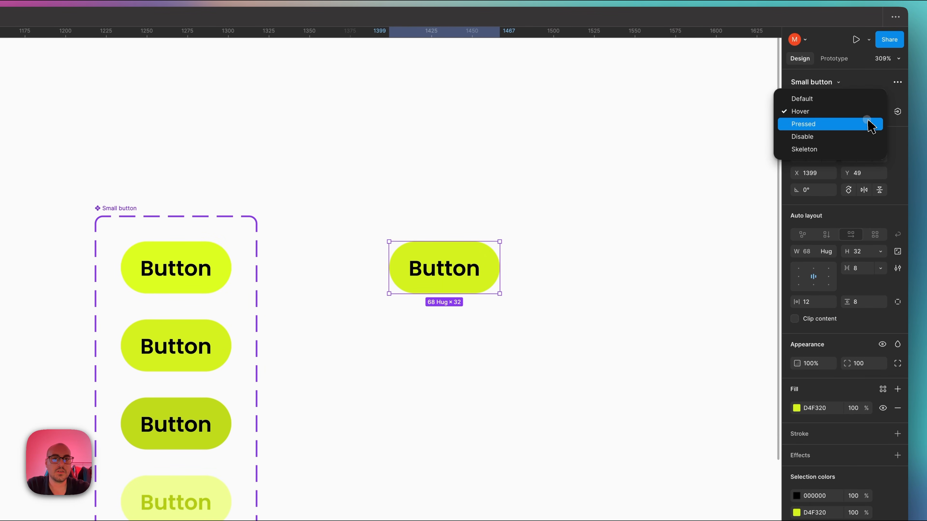
{"action": "left_click", "coordinate": [870, 124]}
{"action": "left_click", "coordinate": [879, 110]}
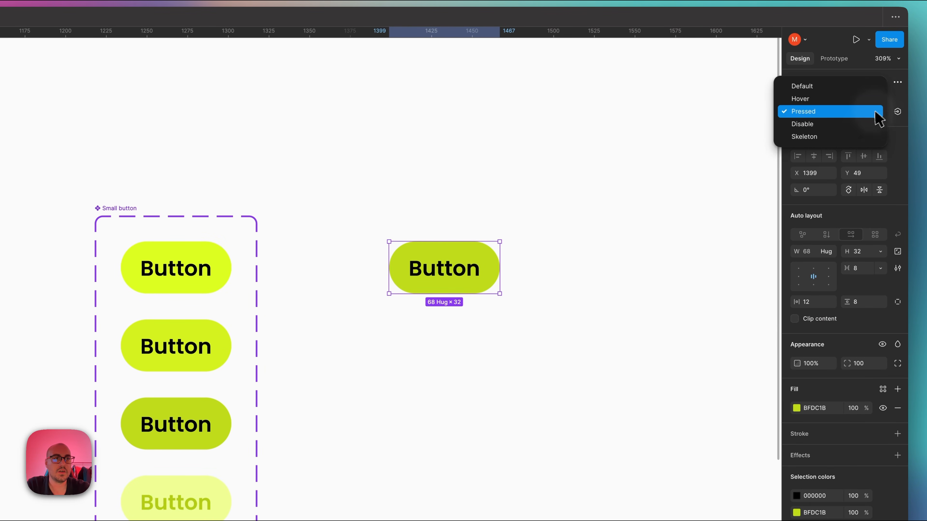
{"action": "left_click", "coordinate": [877, 123]}
{"action": "left_click", "coordinate": [878, 116]}
{"action": "left_click", "coordinate": [877, 124]}
{"action": "left_click", "coordinate": [877, 110]}
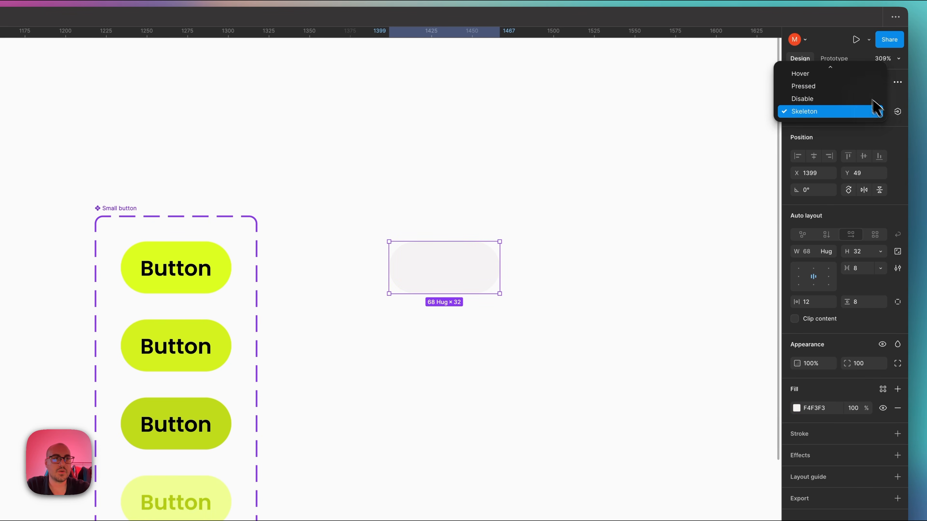
{"action": "left_click", "coordinate": [851, 75]}
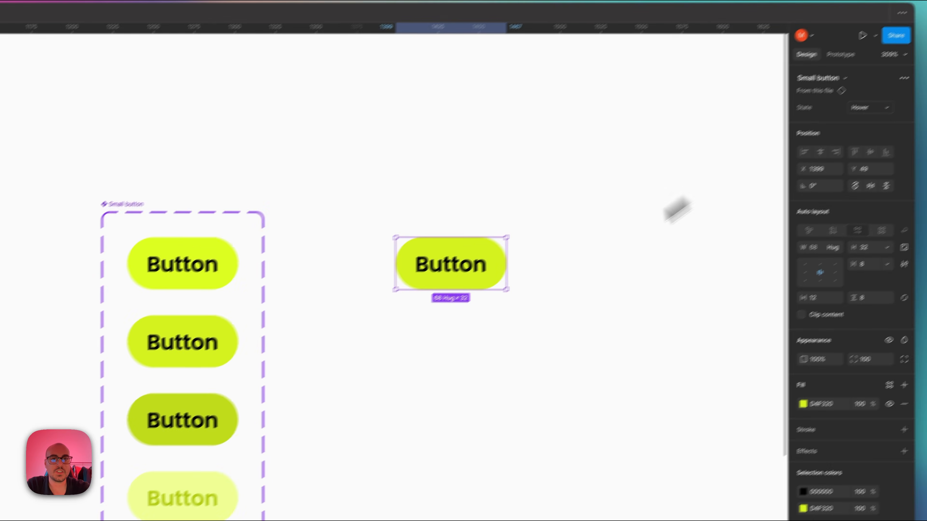
Replace the Small button instance's label with "საჩემო აკადემია" and select the whole instance.
{"action": "scroll", "coordinate": [554, 296], "scroll_direction": "right", "scroll_amount": 2}
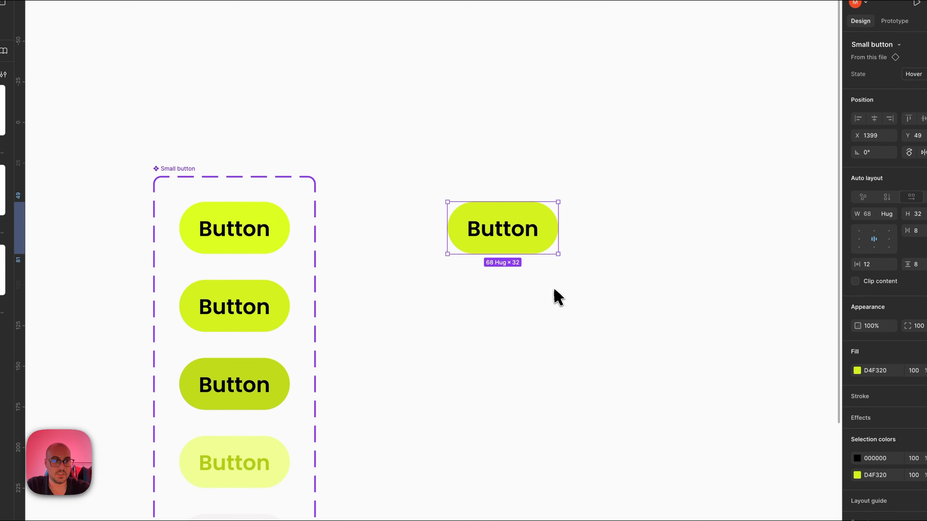
{"action": "double_click", "coordinate": [451, 263]}
{"action": "double_click", "coordinate": [504, 233]}
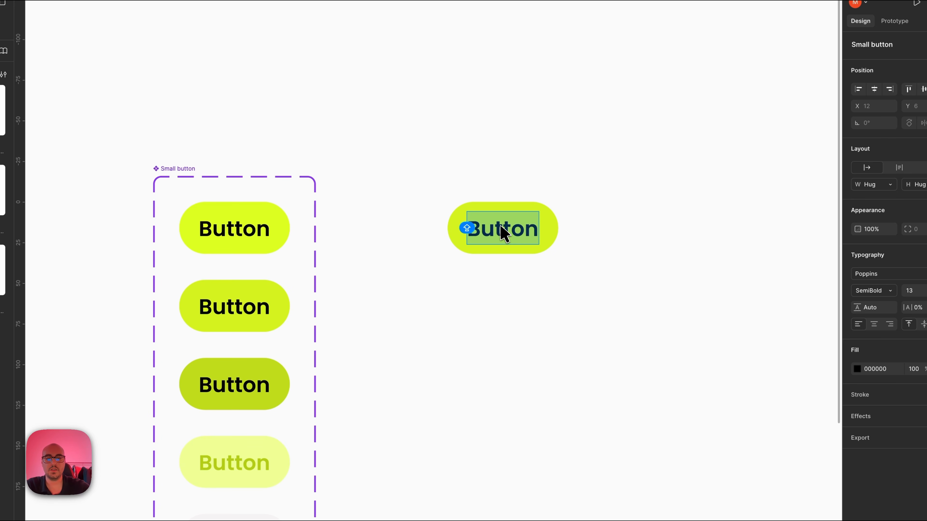
{"action": "type", "text": "სა"}
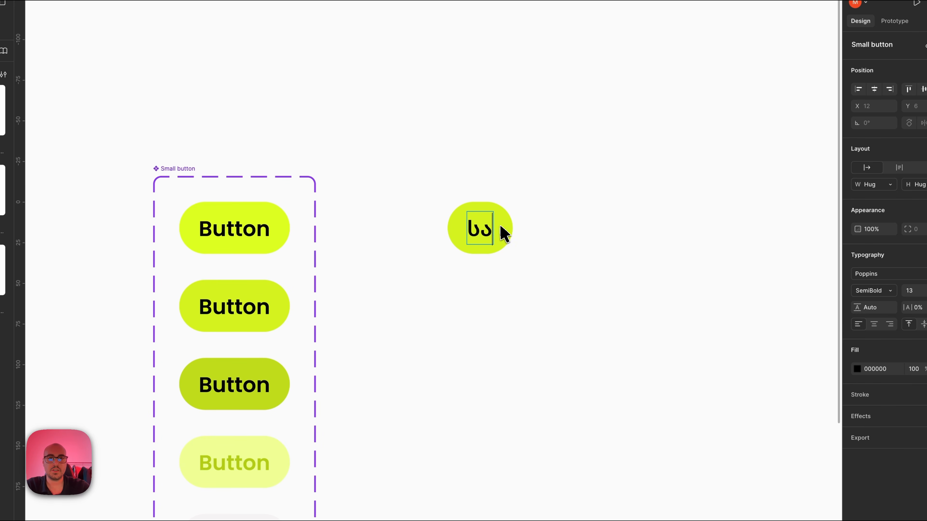
{"action": "type", "text": "ჩემო აკადემია"}
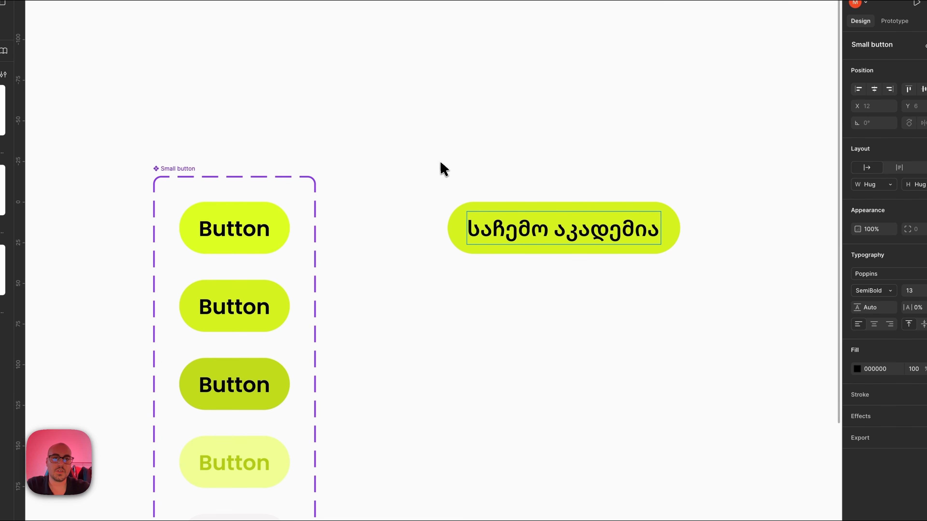
{"action": "left_click", "coordinate": [440, 170]}
{"action": "left_click", "coordinate": [527, 234]}
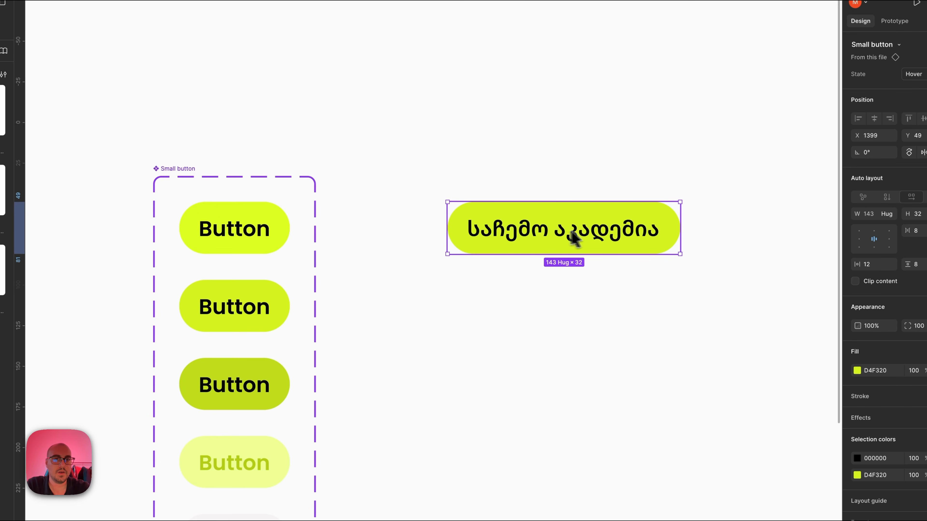
Create a text property named Text, with the value Button, for the Default, Hover, Pressed and Disable labels of the Small button component.
{"action": "scroll", "coordinate": [547, 236], "scroll_direction": "left", "scroll_amount": 3}
{"action": "scroll", "coordinate": [547, 236], "scroll_direction": "down", "scroll_amount": 2}
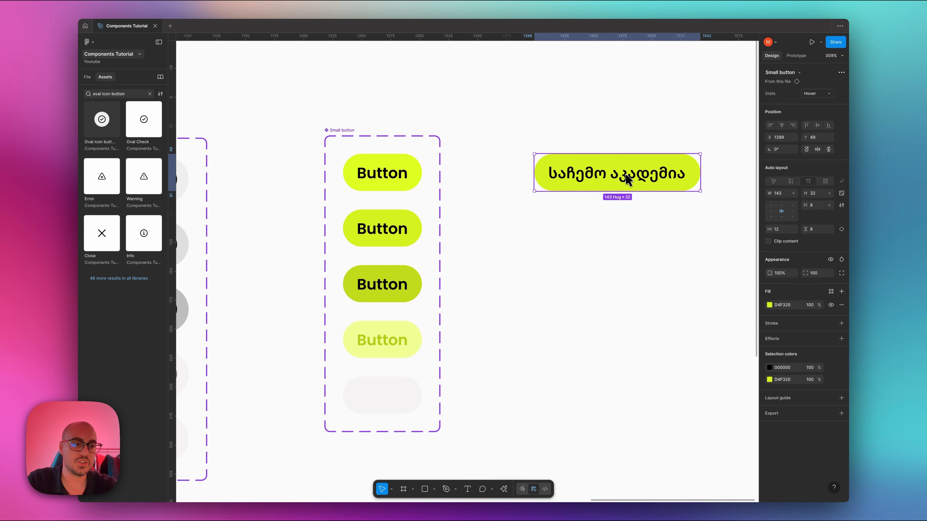
{"action": "scroll", "coordinate": [401, 201], "scroll_direction": "left", "scroll_amount": 3}
{"action": "double_click", "coordinate": [434, 174]}
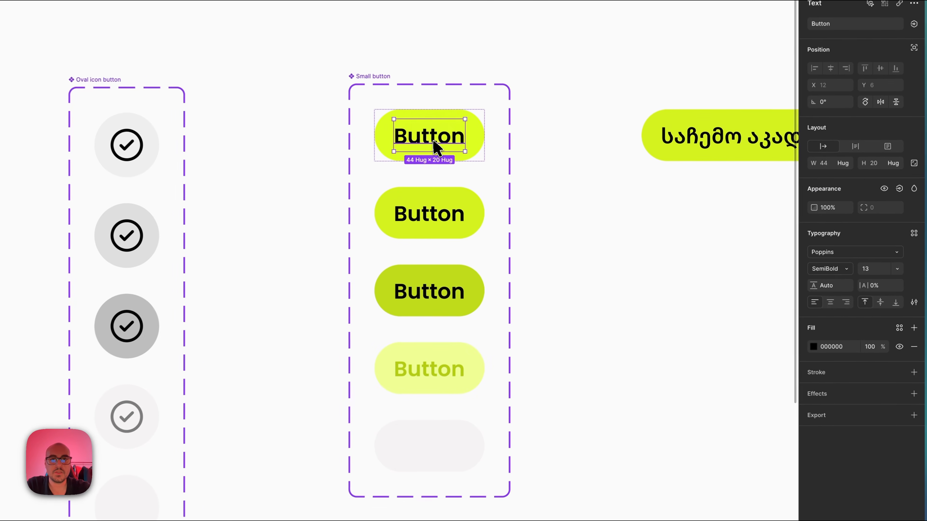
{"action": "left_click", "coordinate": [447, 224], "text": "shift"}
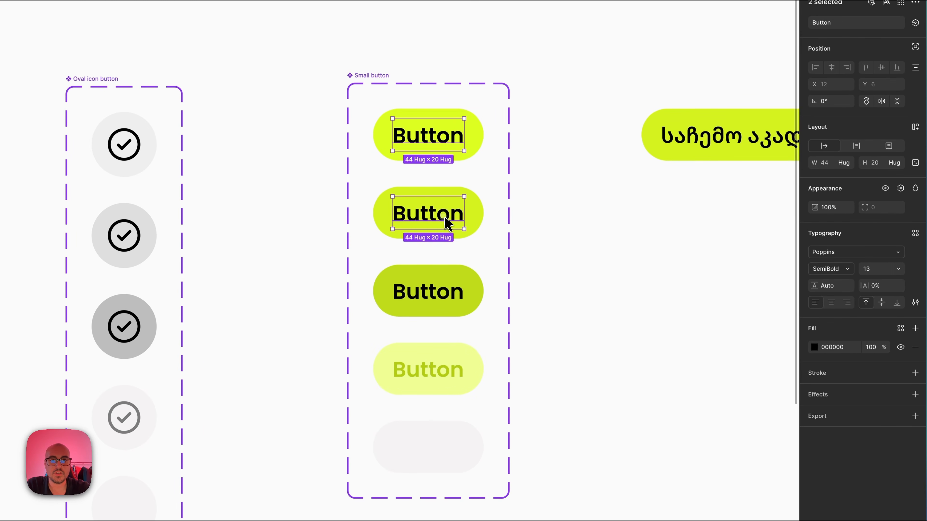
{"action": "left_click", "coordinate": [437, 289], "text": "shift"}
{"action": "left_click", "coordinate": [432, 369], "text": "shift"}
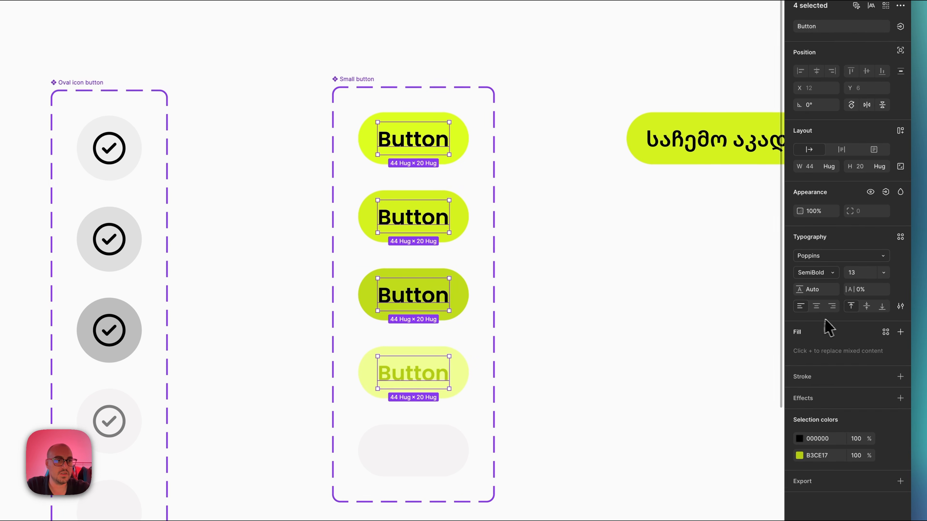
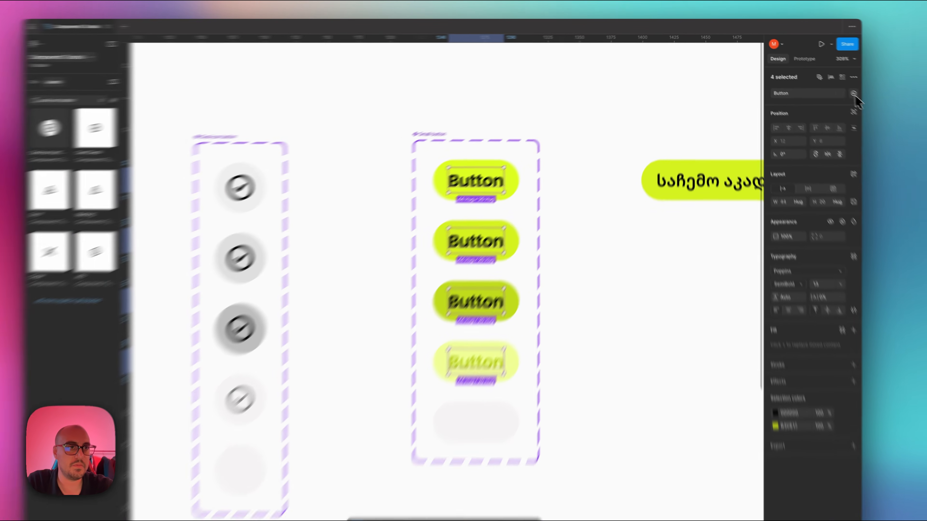
{"action": "left_click", "coordinate": [841, 87]}
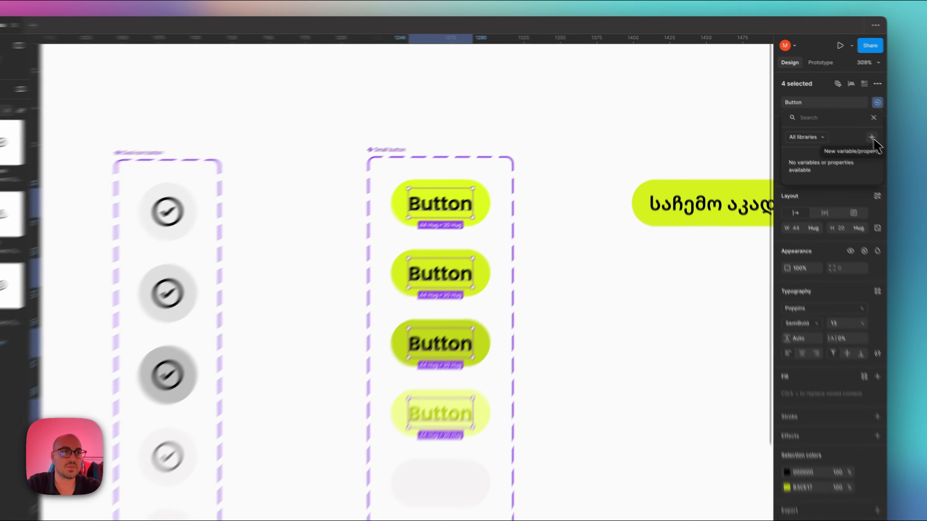
{"action": "left_click", "coordinate": [837, 116]}
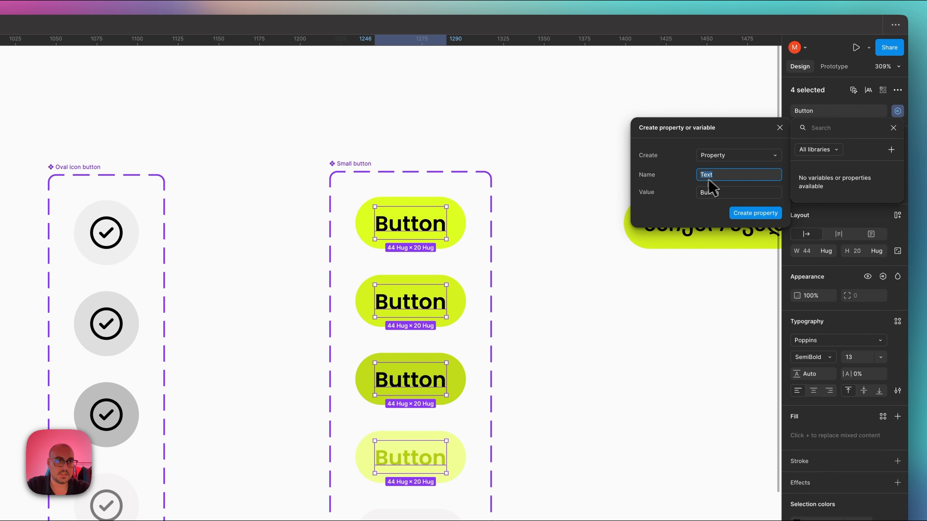
{"action": "left_click", "coordinate": [753, 214]}
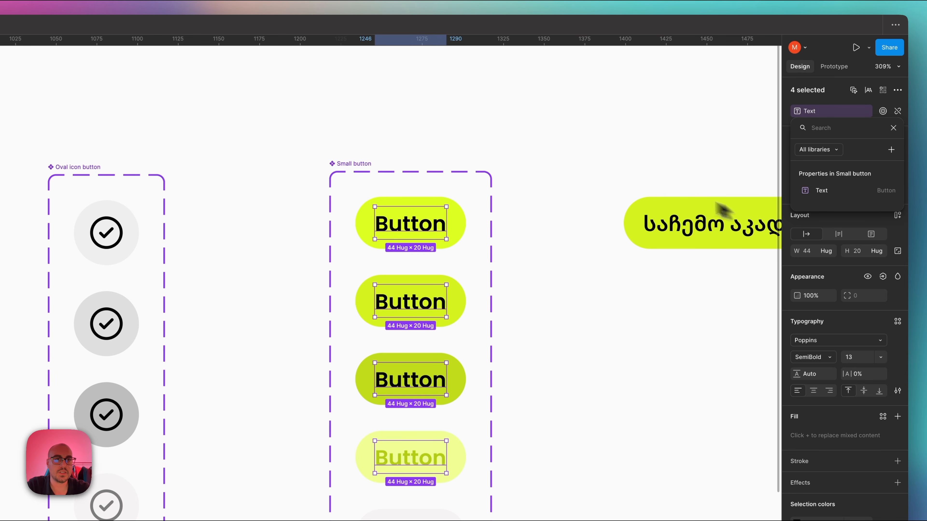
Set the Small button instance's Text property to "Button", and replace that value with "Get started".
{"action": "key", "text": "Escape"}
{"action": "left_click", "coordinate": [642, 219]}
{"action": "scroll", "coordinate": [642, 219], "scroll_direction": "right", "scroll_amount": 10}
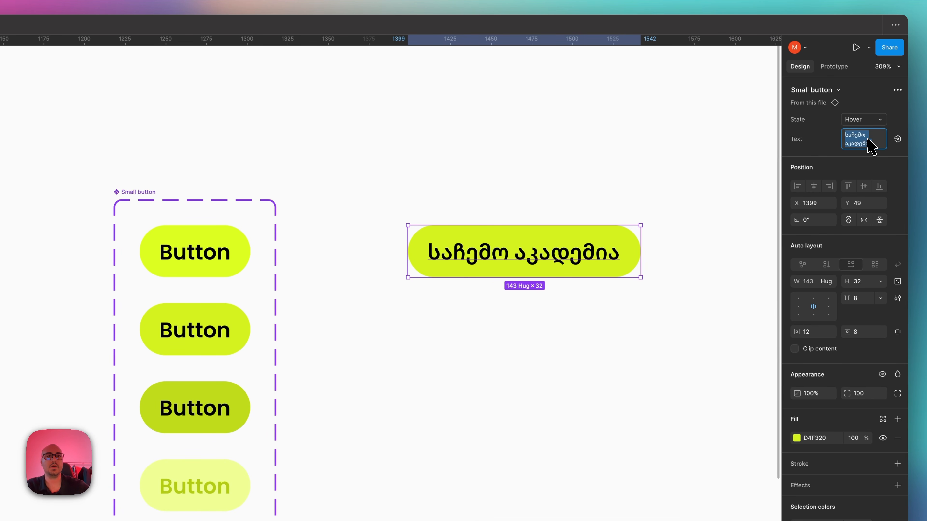
{"action": "type", "text": "ეძ"}
{"action": "key", "text": "BackSpace"}
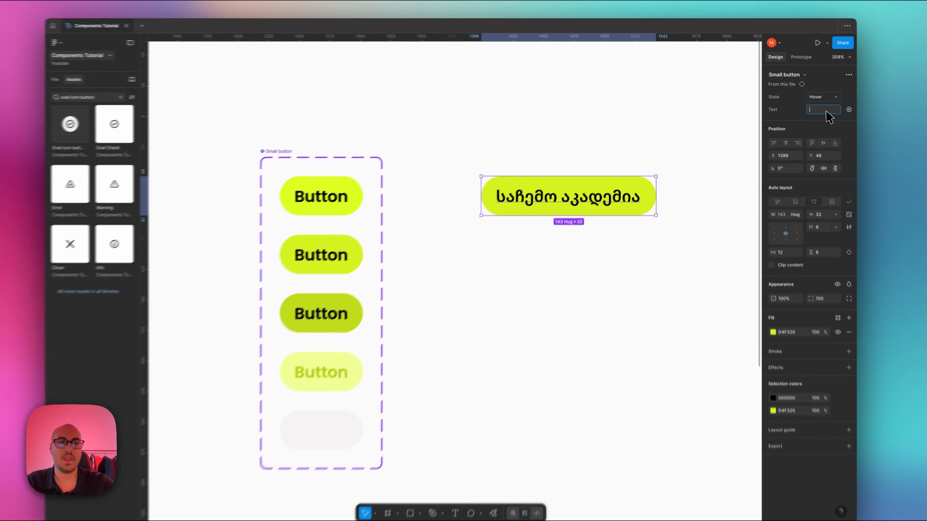
{"action": "type", "text": "Button"}
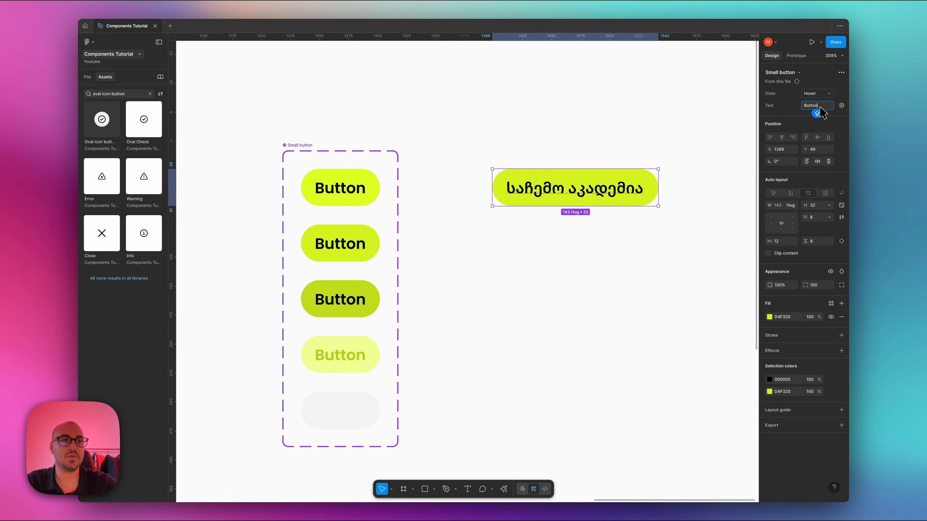
{"action": "left_click", "coordinate": [590, 157]}
{"action": "left_click", "coordinate": [537, 192]}
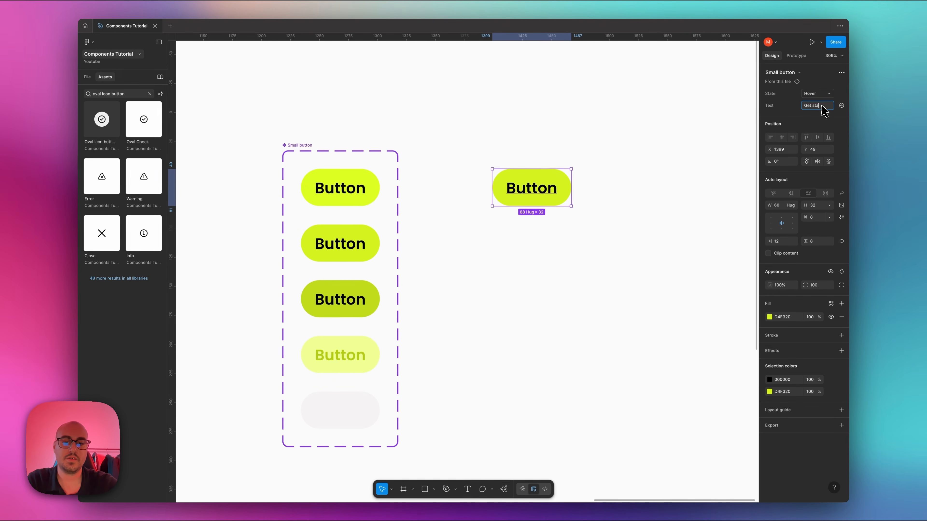
{"action": "key", "text": "Return"}
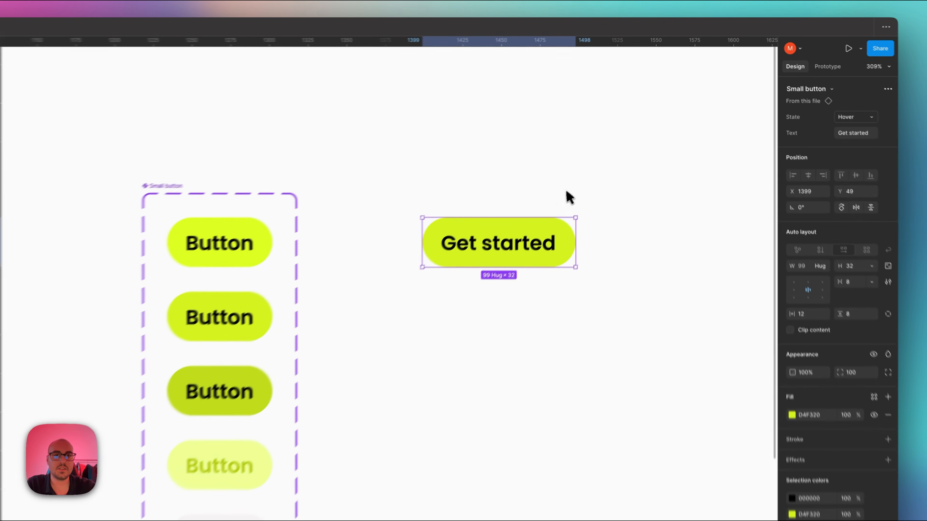
Remove the Small button instance from the canvas beside the component set.
{"action": "left_click", "coordinate": [600, 153]}
{"action": "scroll", "coordinate": [600, 154], "scroll_direction": "down", "scroll_amount": 5}
{"action": "left_click", "coordinate": [576, 167]}
{"action": "key", "text": "super+shift+x"}
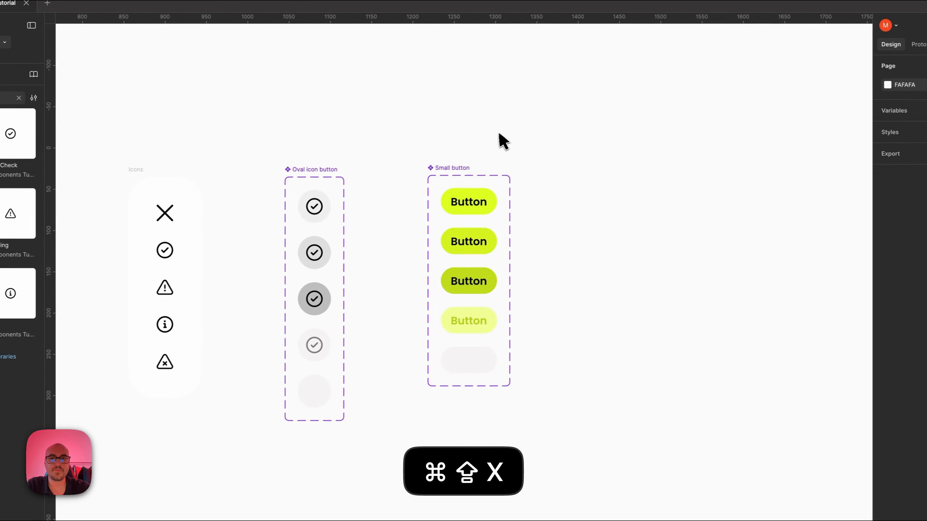
Move the Oval icon button set to X 1007 and the Small button set to X 1142, evenly spaced beside the Icons frame.
{"action": "scroll", "coordinate": [403, 167], "scroll_direction": "left", "scroll_amount": 10}
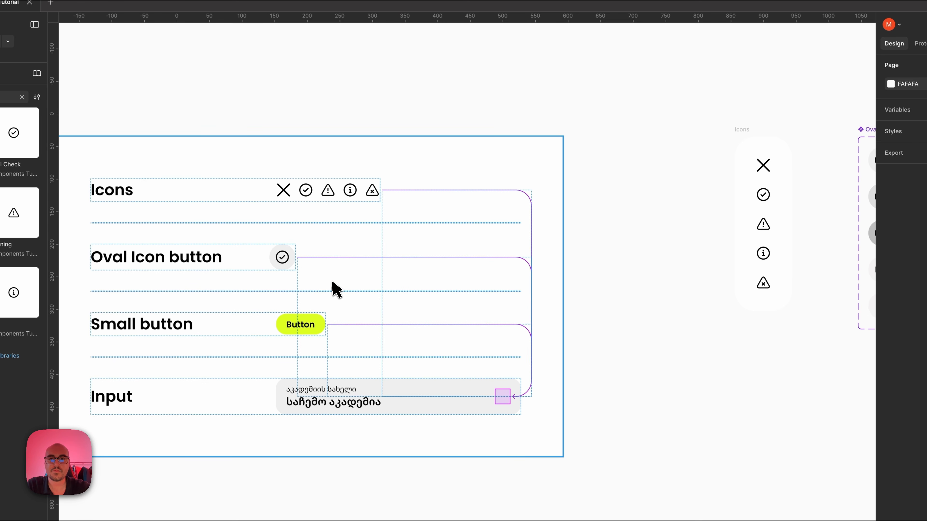
{"action": "scroll", "coordinate": [335, 288], "scroll_direction": "right", "scroll_amount": 10}
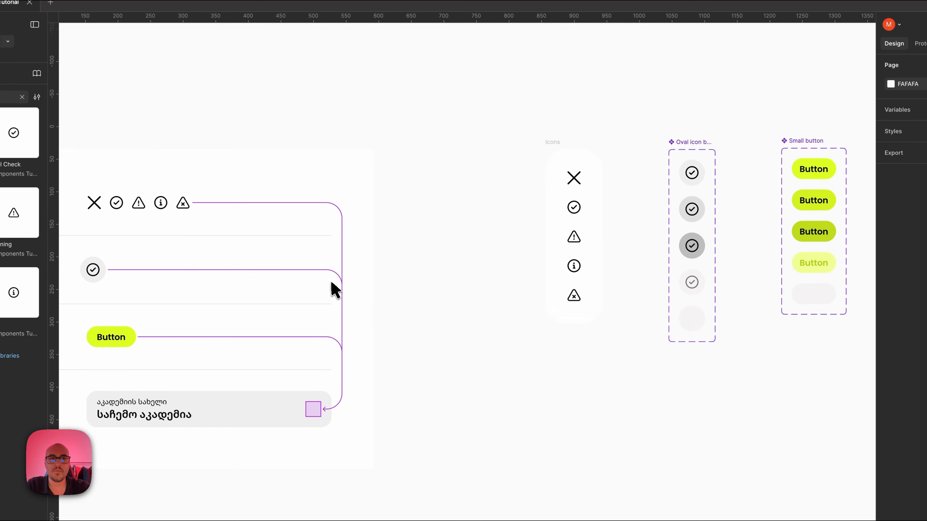
{"action": "left_click_drag", "start_coordinate": [489, 151], "coordinate": [465, 149]}
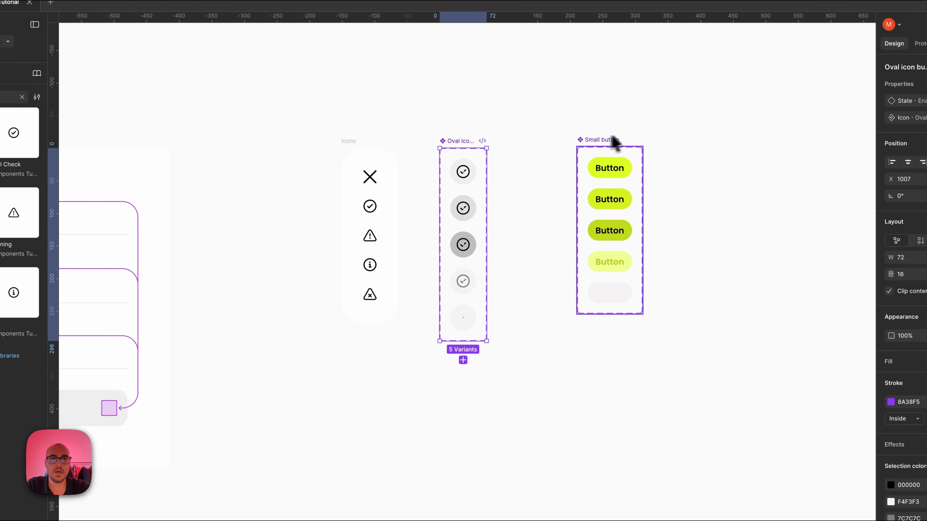
{"action": "left_click_drag", "start_coordinate": [607, 140], "coordinate": [559, 145]}
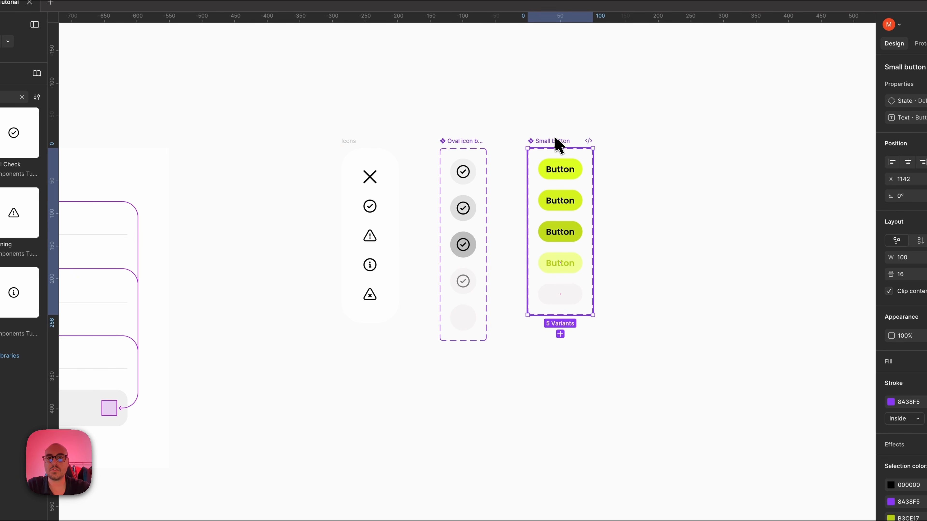
{"action": "scroll", "coordinate": [468, 148], "scroll_direction": "up", "scroll_amount": 5}
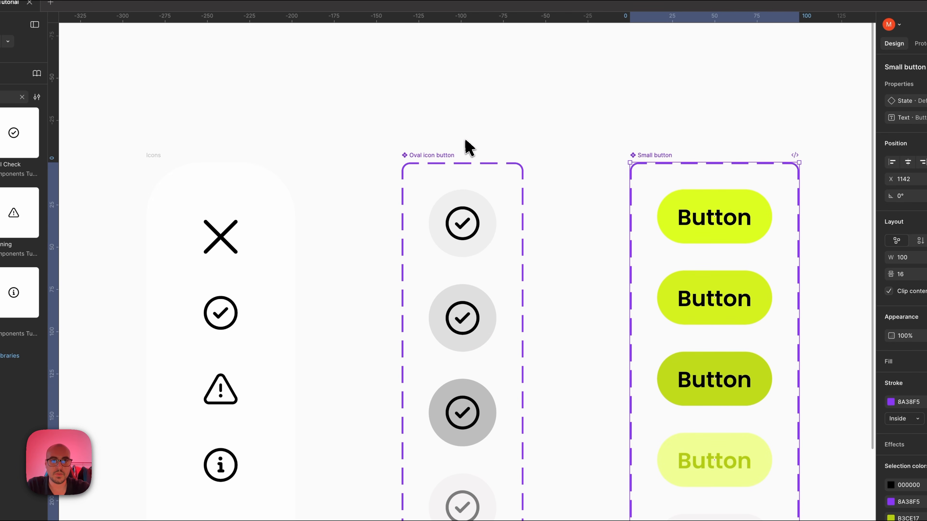
{"action": "scroll", "coordinate": [469, 148], "scroll_direction": "down", "scroll_amount": 2}
{"action": "left_click", "coordinate": [553, 130]}
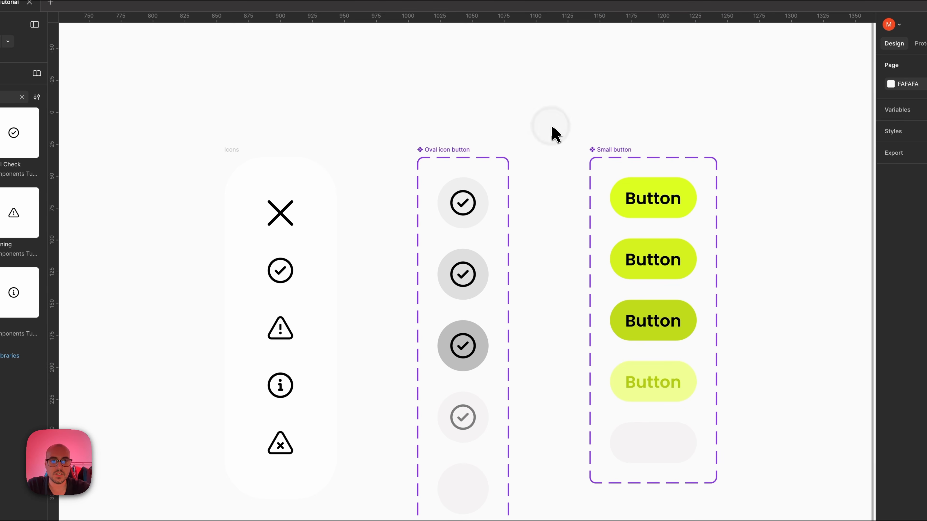
Examine the Input row in the component overview and the finished component sets it builds on.
{"action": "scroll", "coordinate": [553, 130], "scroll_direction": "down", "scroll_amount": 5}
{"action": "scroll", "coordinate": [553, 131], "scroll_direction": "left", "scroll_amount": 6}
{"action": "scroll", "coordinate": [555, 135], "scroll_direction": "up", "scroll_amount": 3}
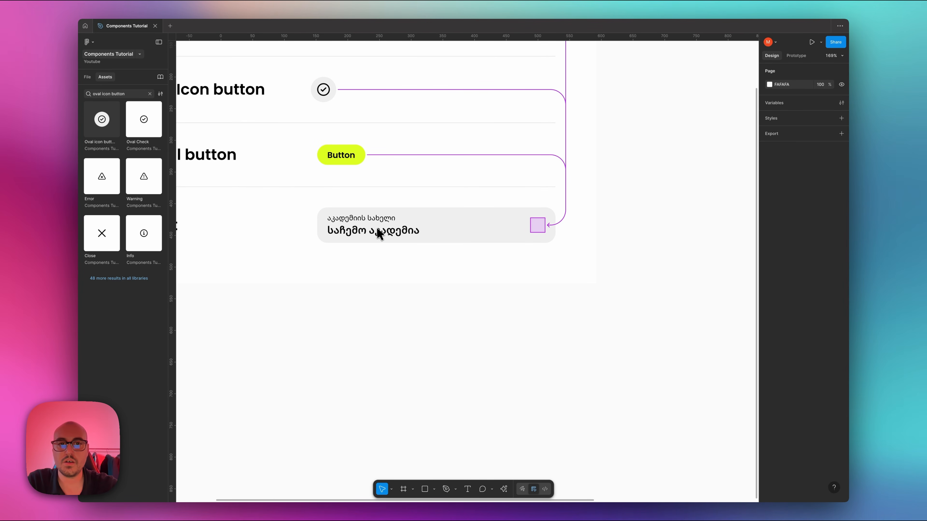
{"action": "scroll", "coordinate": [359, 230], "scroll_direction": "down", "scroll_amount": 3}
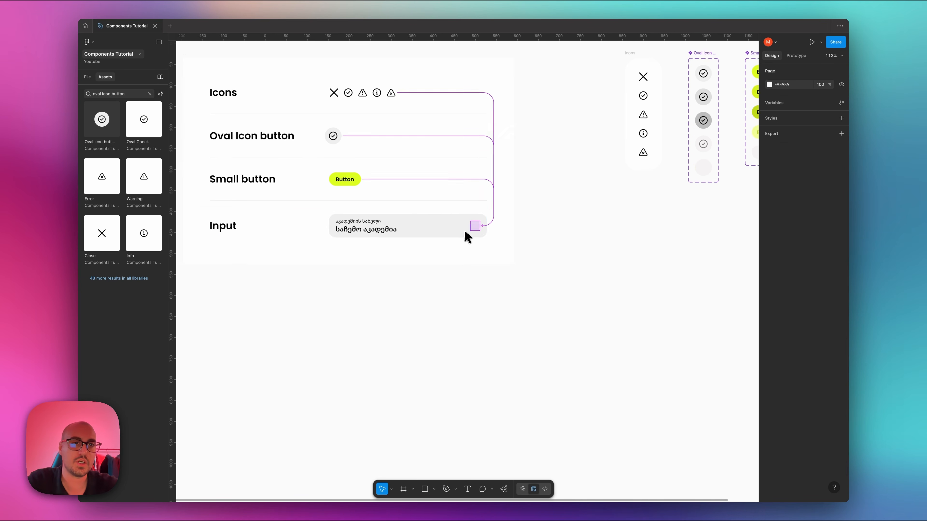
{"action": "scroll", "coordinate": [466, 233], "scroll_direction": "right", "scroll_amount": 5}
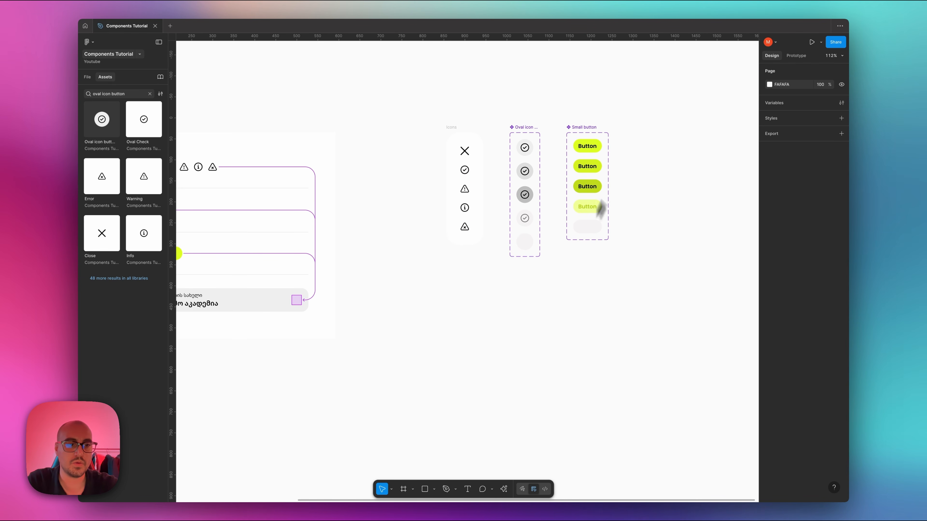
{"action": "scroll", "coordinate": [445, 210], "scroll_direction": "right", "scroll_amount": 3}
{"action": "scroll", "coordinate": [430, 221], "scroll_direction": "up", "scroll_amount": 3}
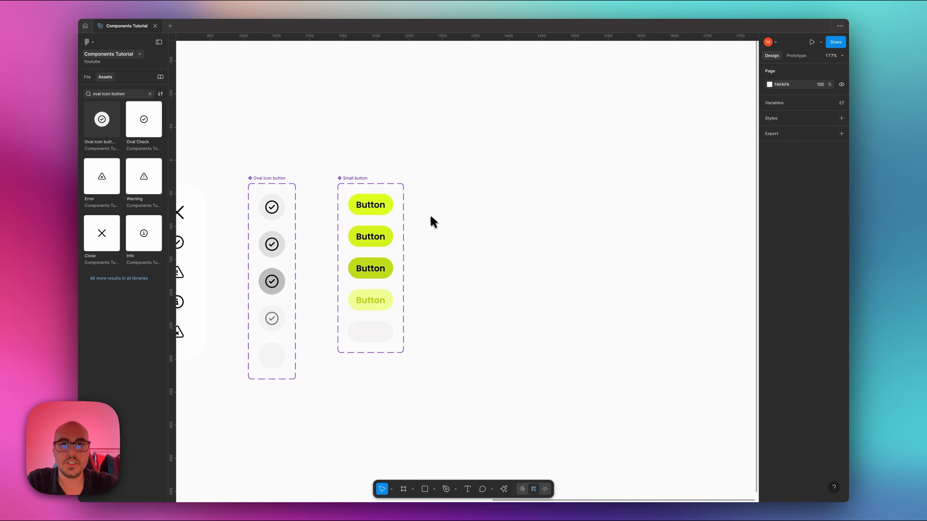
Add a "სათაური" text on the empty canvas beyond the Small button set and move it to X 1500, Y 76.
{"action": "scroll", "coordinate": [433, 221], "scroll_direction": "right", "scroll_amount": 3}
{"action": "key", "text": "t"}
{"action": "left_click", "coordinate": [443, 227]}
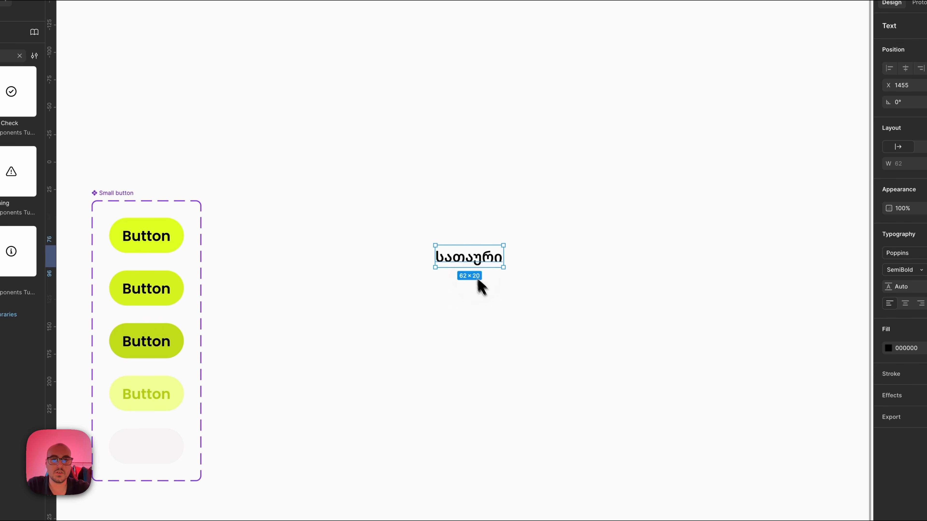
{"action": "left_click_drag", "start_coordinate": [489, 258], "coordinate": [538, 257]}
{"action": "left_click", "coordinate": [459, 244]}
{"action": "scroll", "coordinate": [460, 244], "scroll_direction": "right", "scroll_amount": 2}
{"action": "scroll", "coordinate": [459, 243], "scroll_direction": "up", "scroll_amount": 3}
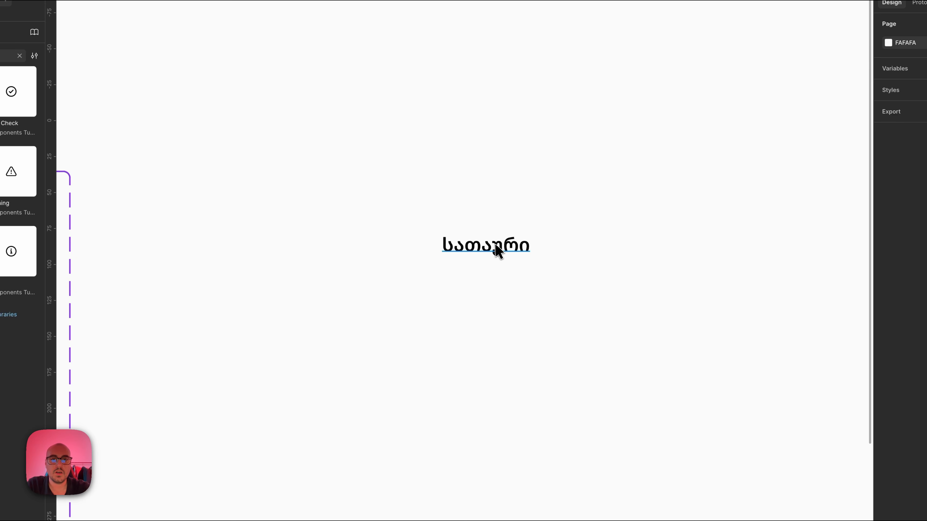
{"action": "left_click", "coordinate": [496, 248]}
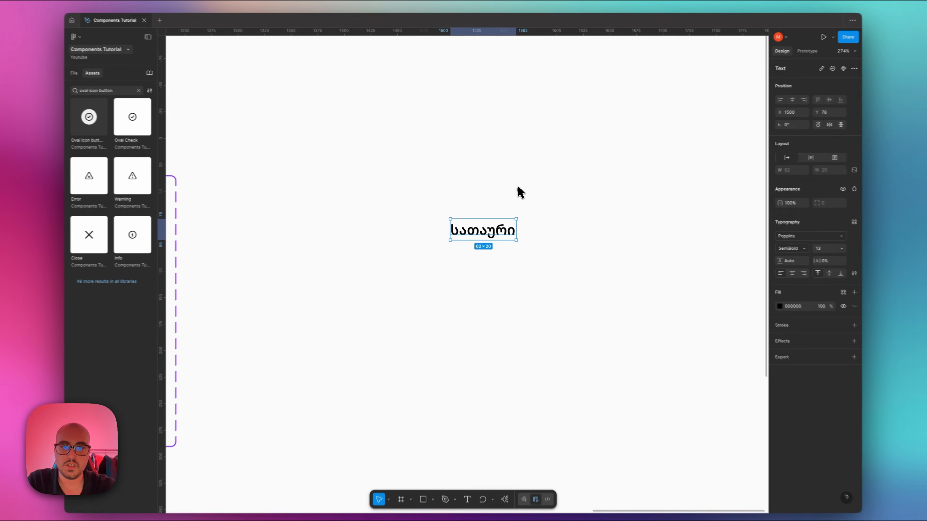
Wrap the "სათაური" text in an auto layout frame and fix the frame's height at 56.
{"action": "key", "text": "shift+a"}
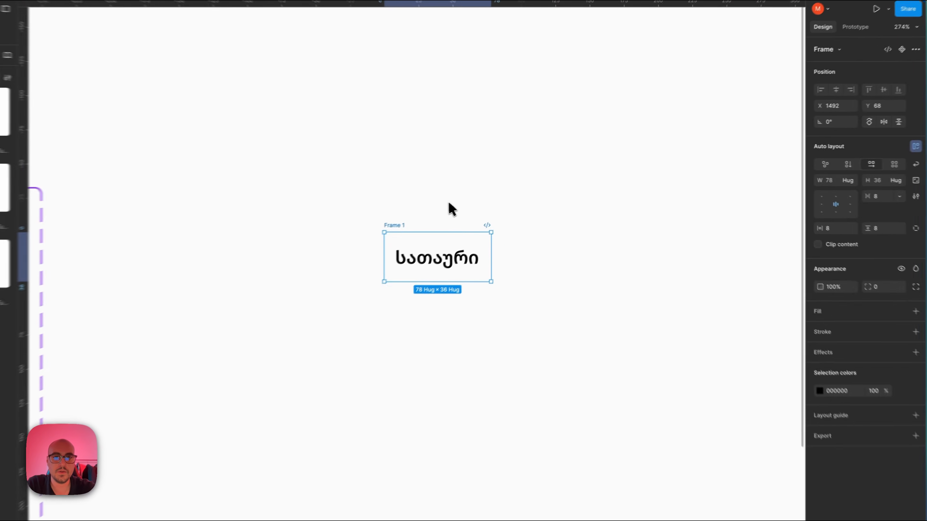
{"action": "left_click", "coordinate": [490, 187]}
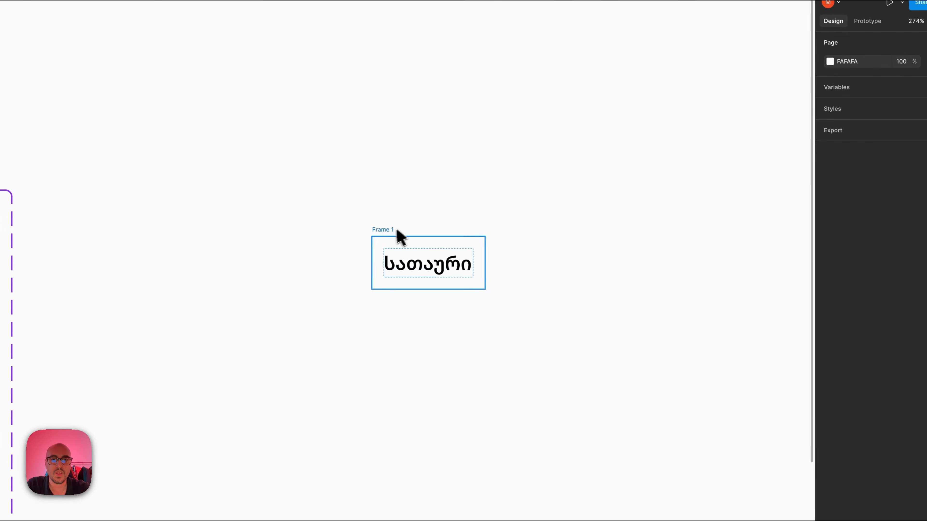
{"action": "left_click", "coordinate": [454, 204]}
{"action": "left_click", "coordinate": [866, 195]}
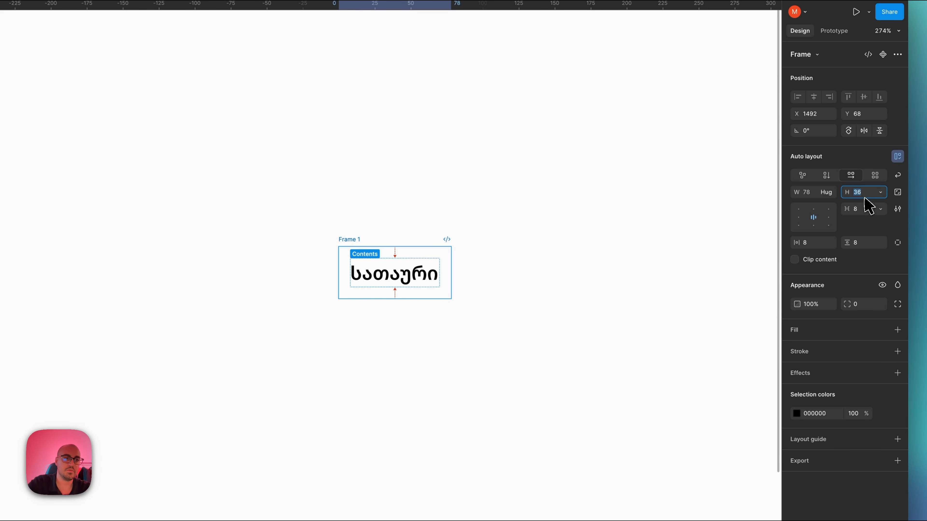
{"action": "key", "text": "Return"}
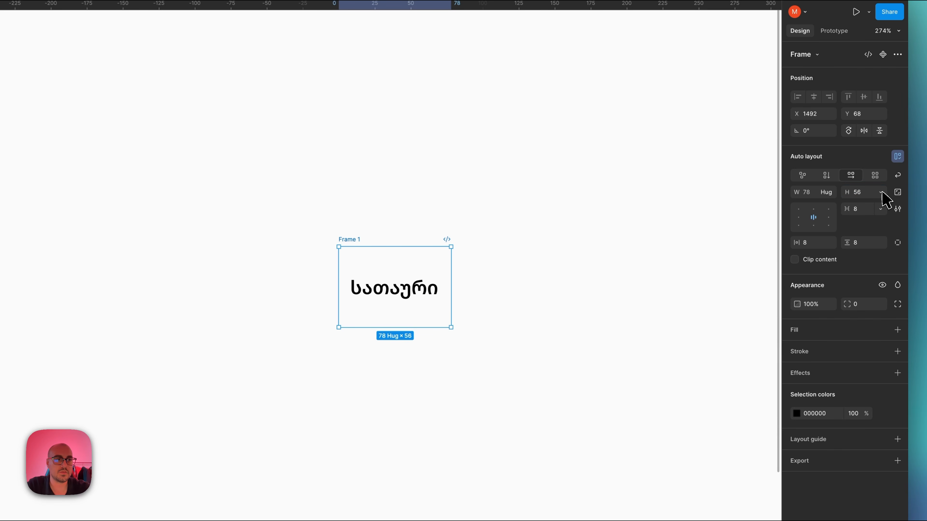
{"action": "left_click", "coordinate": [881, 193]}
{"action": "left_click", "coordinate": [867, 199]}
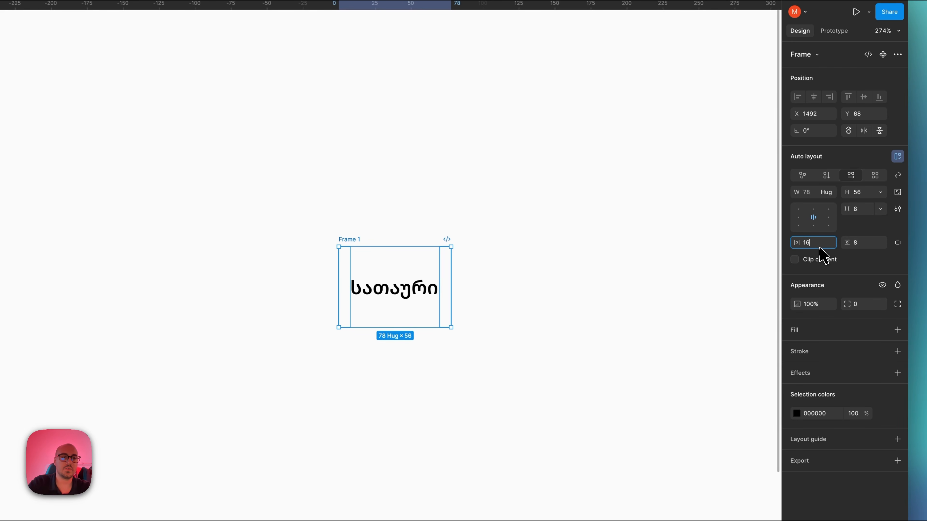
Set the auto layout frame's horizontal padding to 16, keeping its width on Hug.
{"action": "key", "text": "Return"}
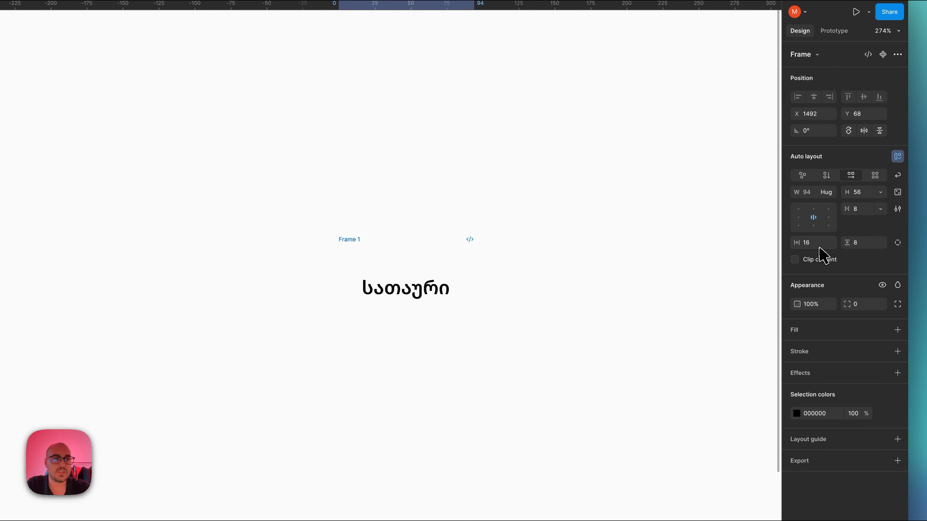
{"action": "left_click", "coordinate": [830, 193]}
{"action": "left_click", "coordinate": [810, 200]}
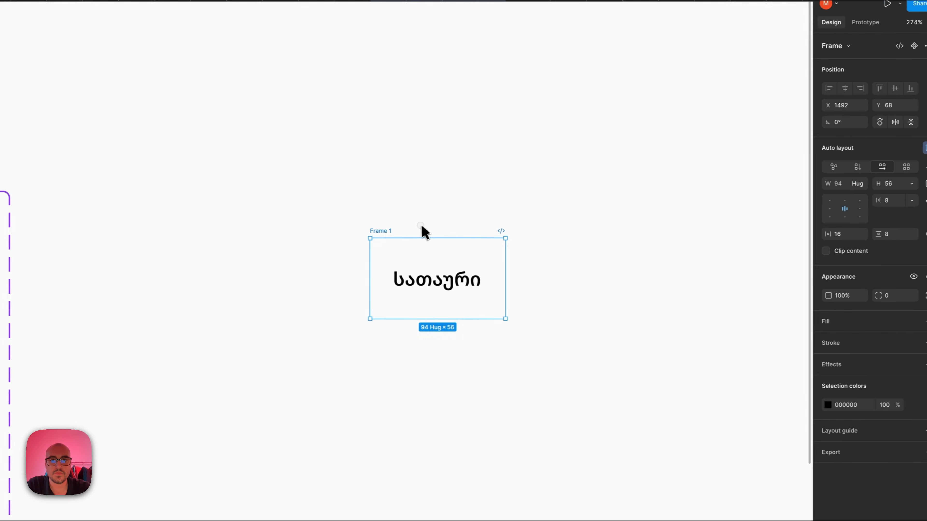
Rename the auto layout frame as Input and select it.
{"action": "left_click", "coordinate": [355, 238]}
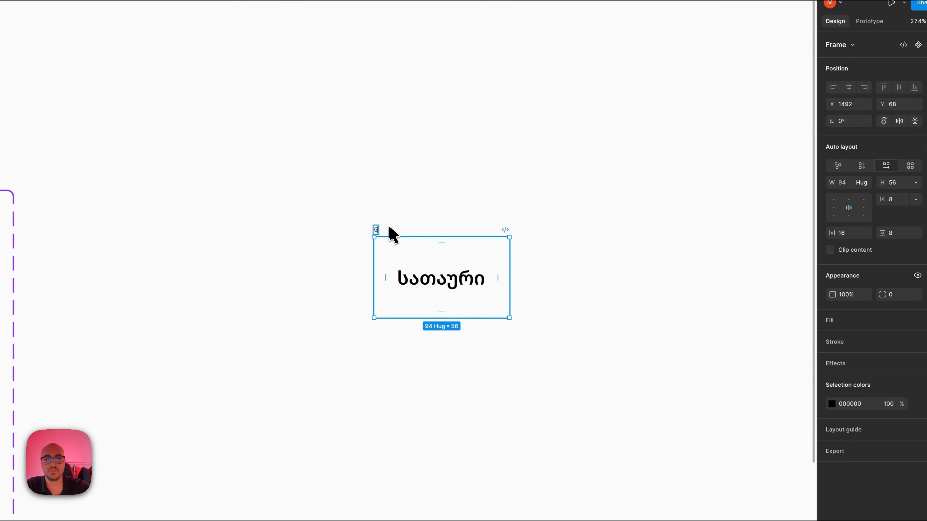
{"action": "left_click", "coordinate": [411, 217]}
{"action": "left_click", "coordinate": [382, 241]}
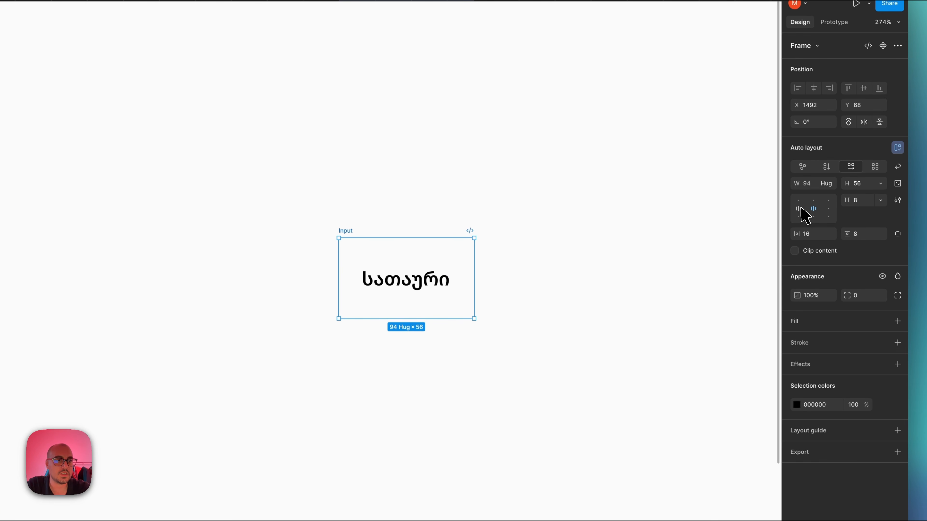
Try left and centred content alignment on the hug-width Input frame.
{"action": "left_click", "coordinate": [454, 207]}
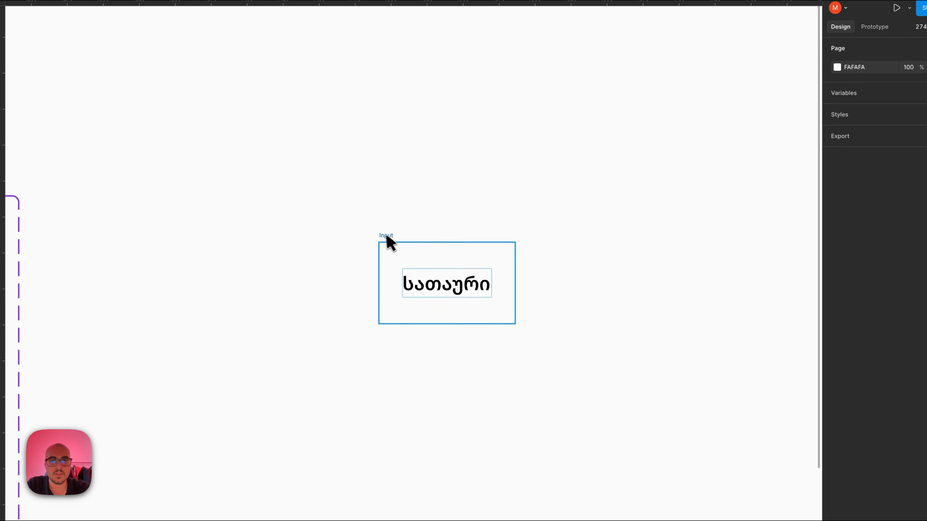
{"action": "left_click", "coordinate": [341, 240]}
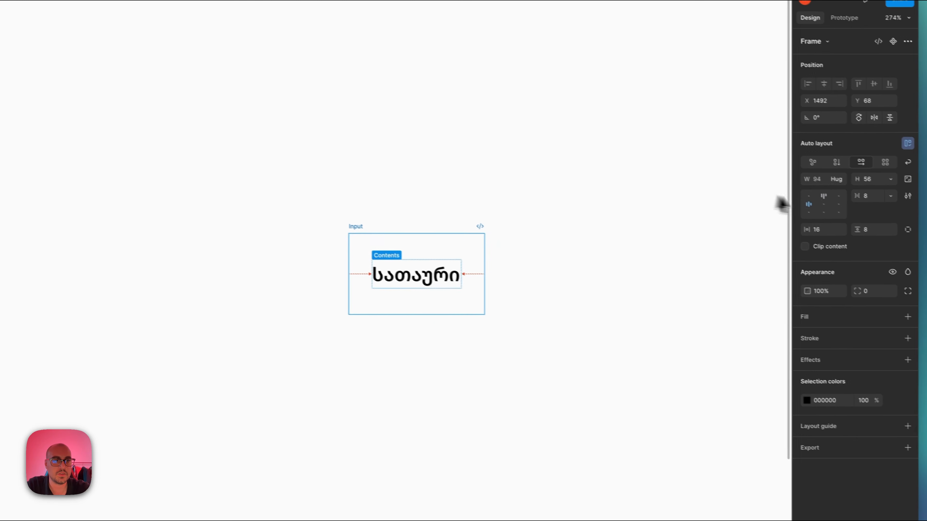
{"action": "left_click", "coordinate": [826, 207]}
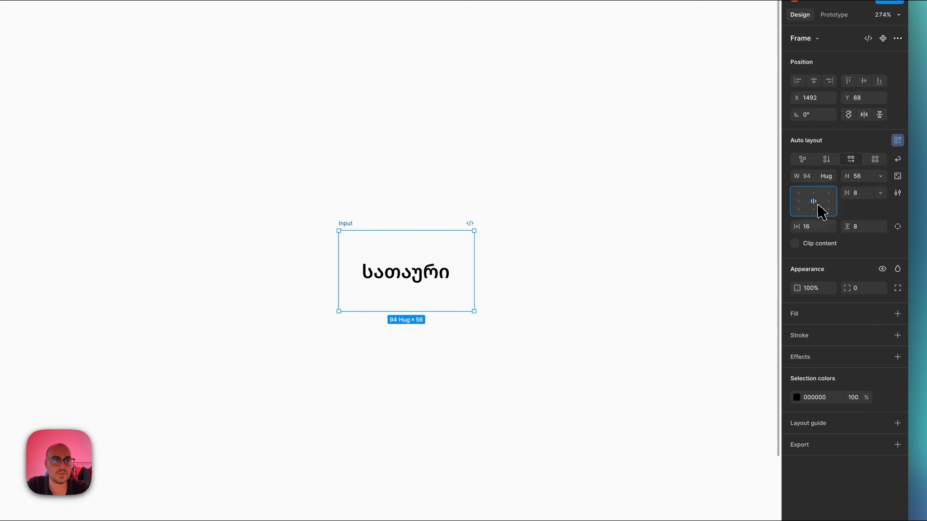
{"action": "left_click", "coordinate": [562, 281]}
Widen the Input frame to 252 and align its text to the left, vertically centred.
{"action": "left_click", "coordinate": [472, 272]}
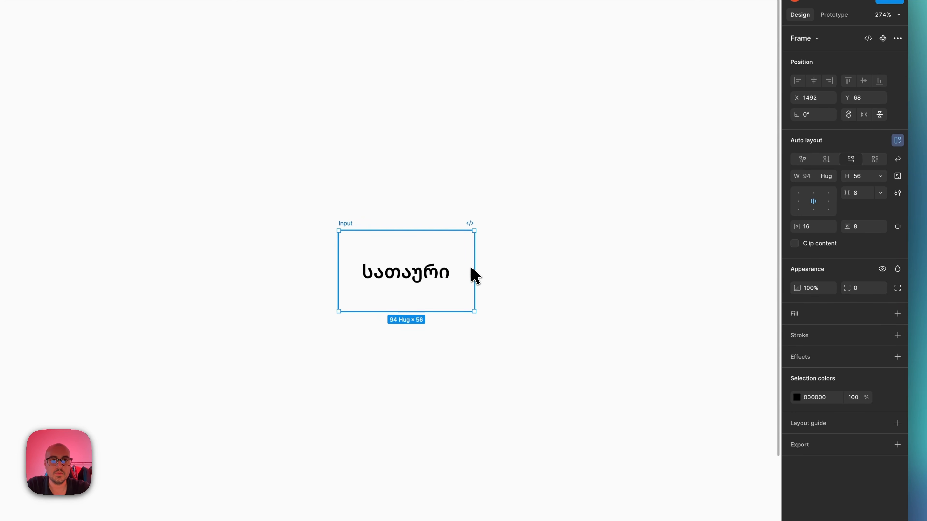
{"action": "left_click_drag", "start_coordinate": [473, 273], "coordinate": [705, 275]}
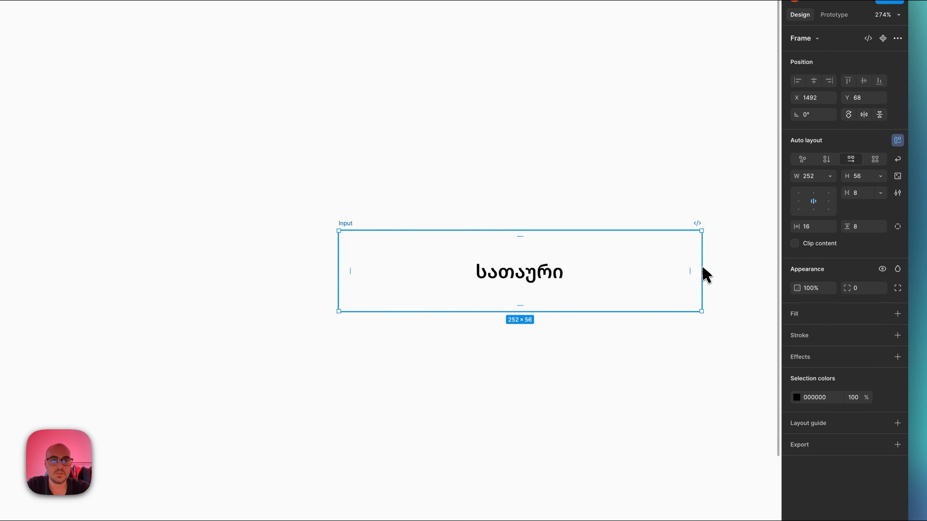
{"action": "left_click", "coordinate": [799, 201]}
Move the Input frame closer to the Small button set, to X 1420, Y 49.
{"action": "left_click_drag", "start_coordinate": [345, 223], "coordinate": [236, 193]}
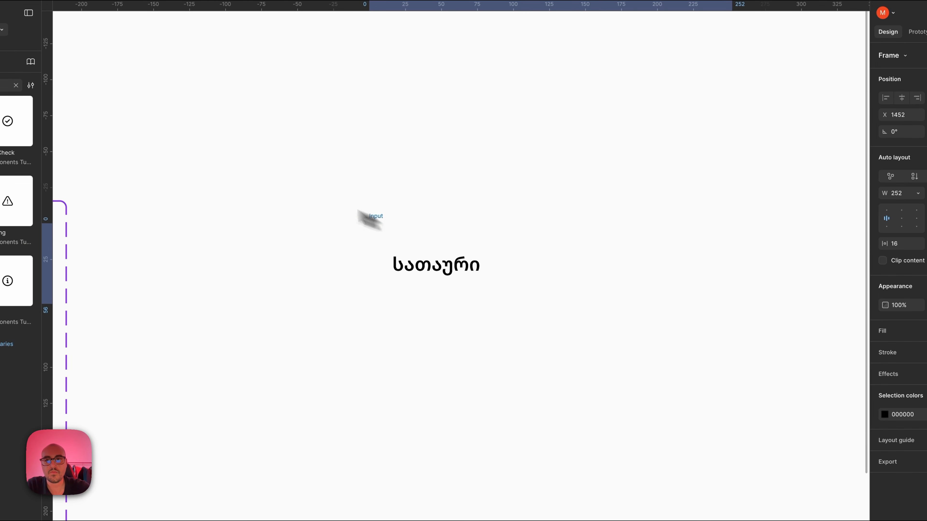
{"action": "left_click_drag", "start_coordinate": [323, 208], "coordinate": [330, 208]}
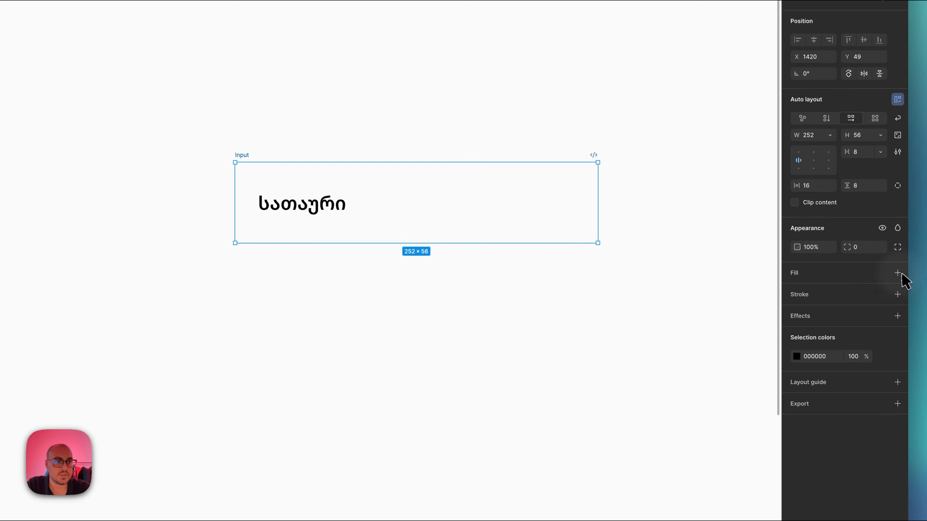
Fill the Input frame with EEEEEE and move it to X 1391, Y 35, level with the Small button set.
{"action": "left_click", "coordinate": [897, 272]}
{"action": "left_click", "coordinate": [825, 292]}
{"action": "type", "text": "e"}
{"action": "key", "text": "Return"}
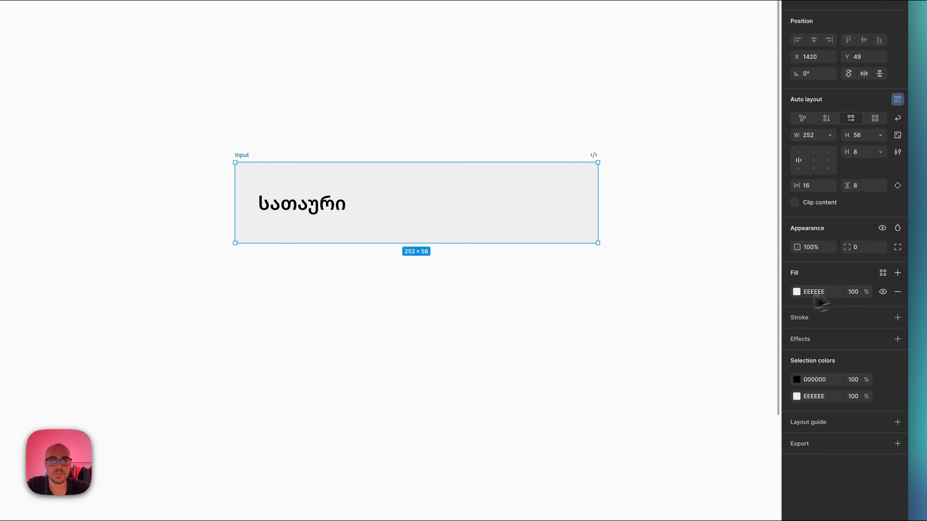
{"action": "key", "text": "Escape"}
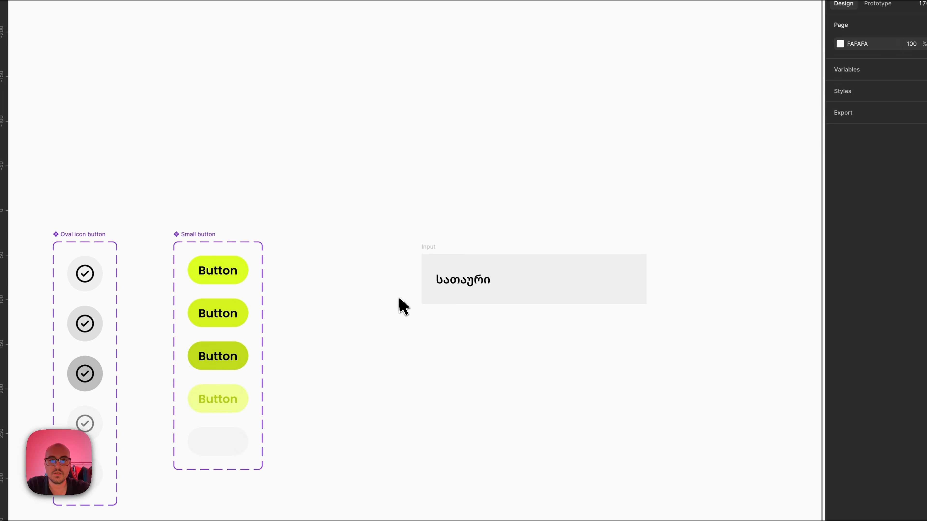
{"action": "scroll", "coordinate": [403, 307], "scroll_direction": "up", "scroll_amount": 2}
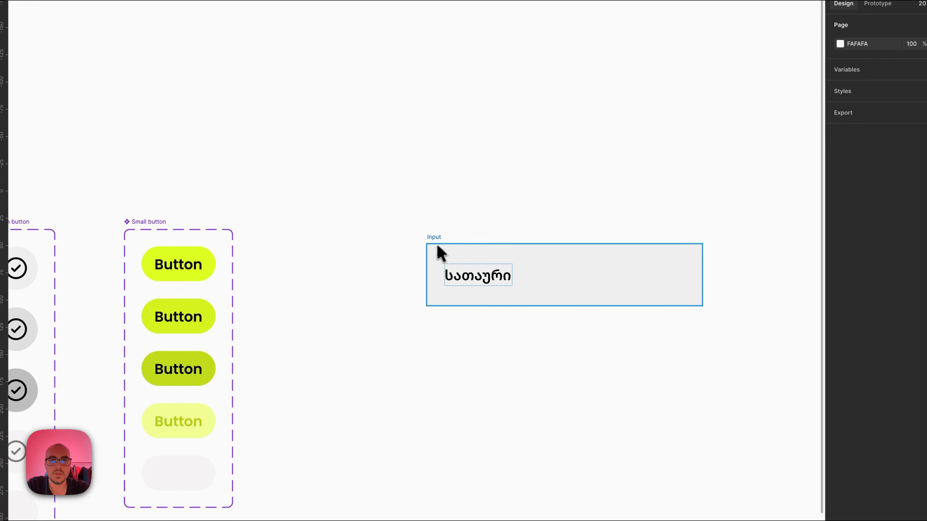
{"action": "left_click_drag", "start_coordinate": [438, 253], "coordinate": [412, 234]}
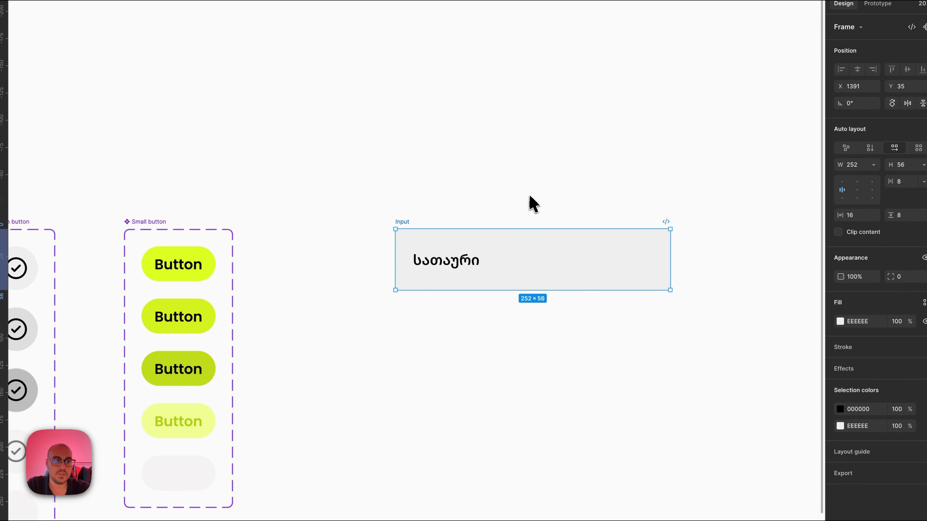
Turn the Input frame into a component and round its corners to 16.
{"action": "left_click", "coordinate": [925, 27]}
{"action": "key", "text": "Escape"}
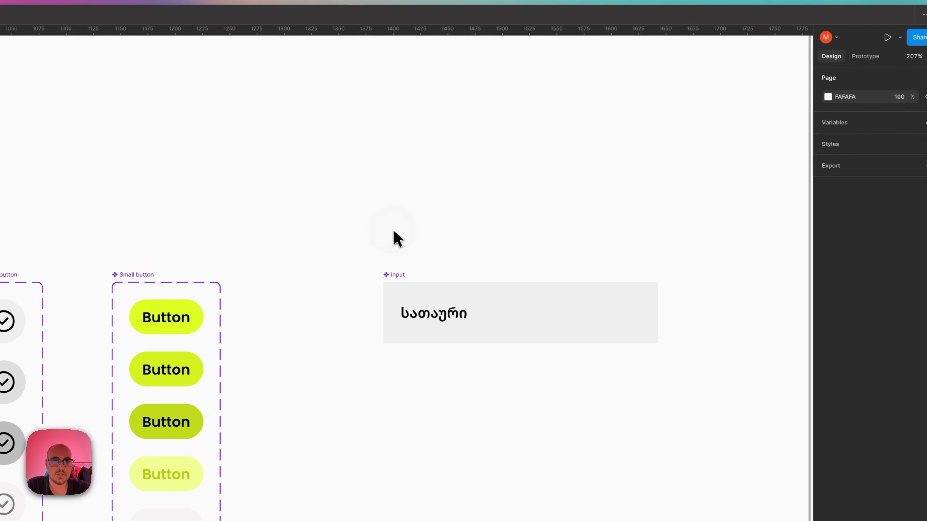
{"action": "left_click", "coordinate": [387, 248]}
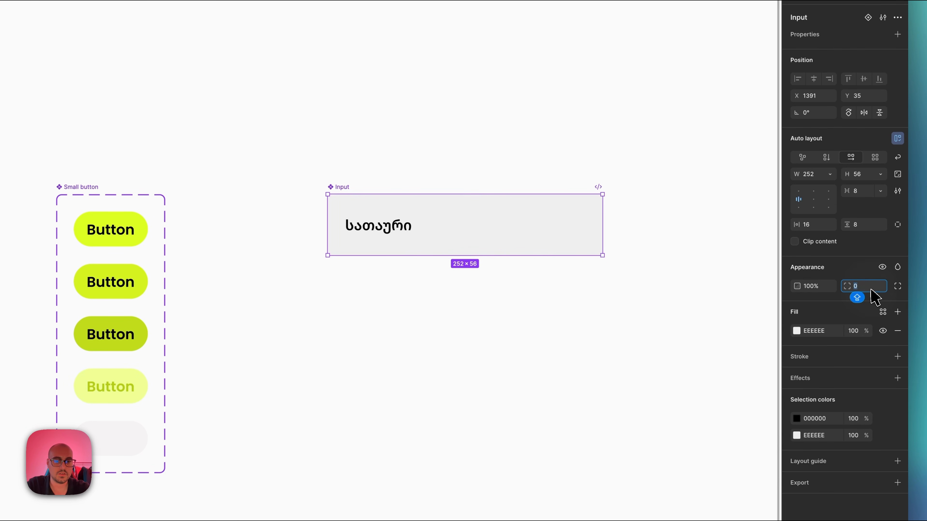
{"action": "left_click", "coordinate": [513, 306]}
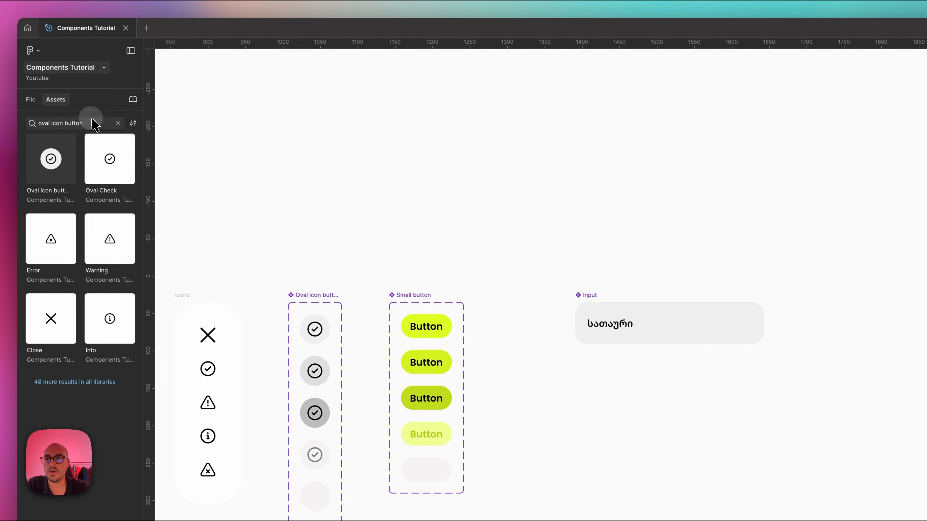
Search the assets for "input" and place an instance of the Input component on the canvas.
{"action": "left_click", "coordinate": [94, 125]}
{"action": "type", "text": "input"}
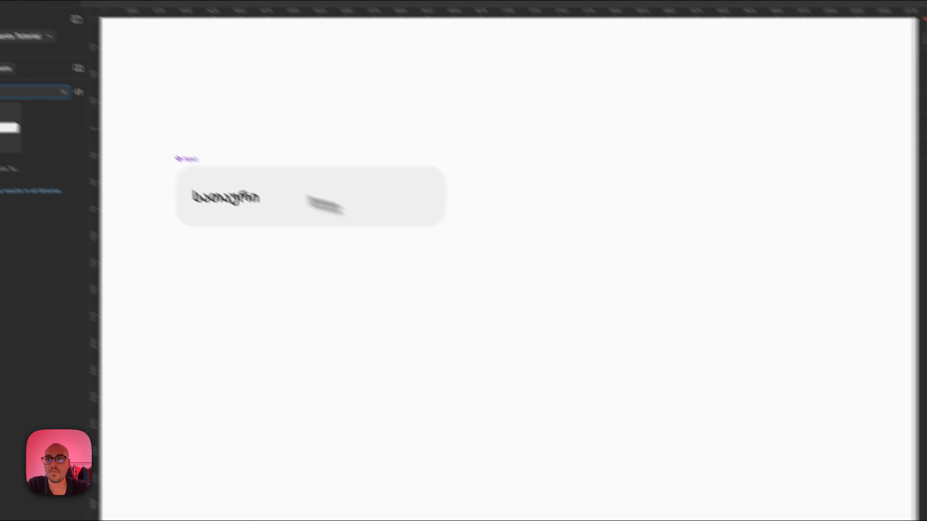
{"action": "left_click_drag", "start_coordinate": [10, 137], "coordinate": [766, 356]}
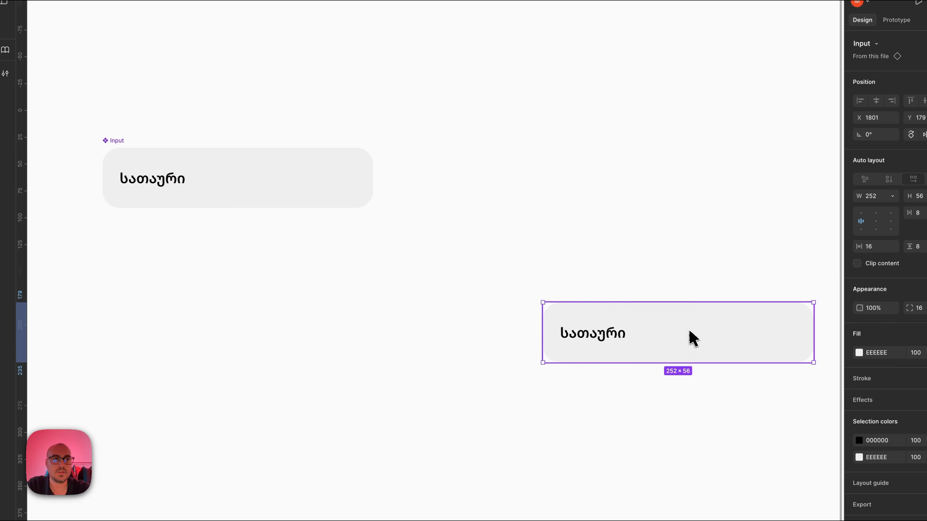
{"action": "scroll", "coordinate": [497, 316], "scroll_direction": "right", "scroll_amount": 5}
{"action": "scroll", "coordinate": [491, 319], "scroll_direction": "up", "scroll_amount": 3}
{"action": "scroll", "coordinate": [494, 321], "scroll_direction": "left", "scroll_amount": 2}
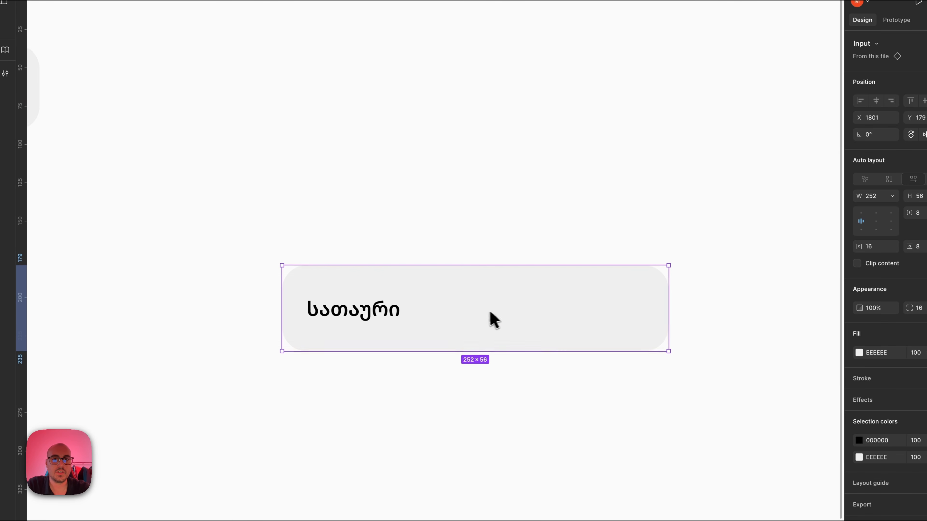
Move the Input instance to X 1839, Y 154 and delete it.
{"action": "scroll", "coordinate": [489, 312], "scroll_direction": "left", "scroll_amount": 3}
{"action": "left_click_drag", "start_coordinate": [519, 309], "coordinate": [580, 268]}
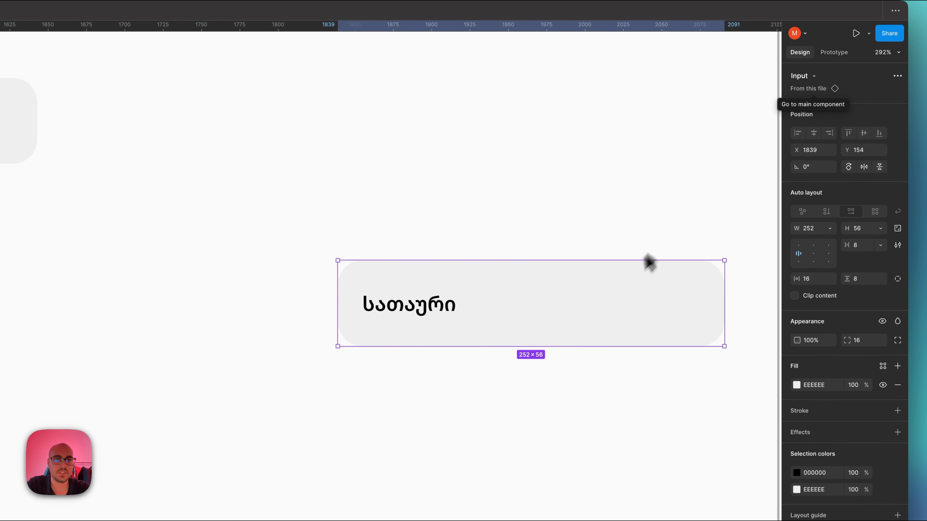
{"action": "key", "text": "Delete"}
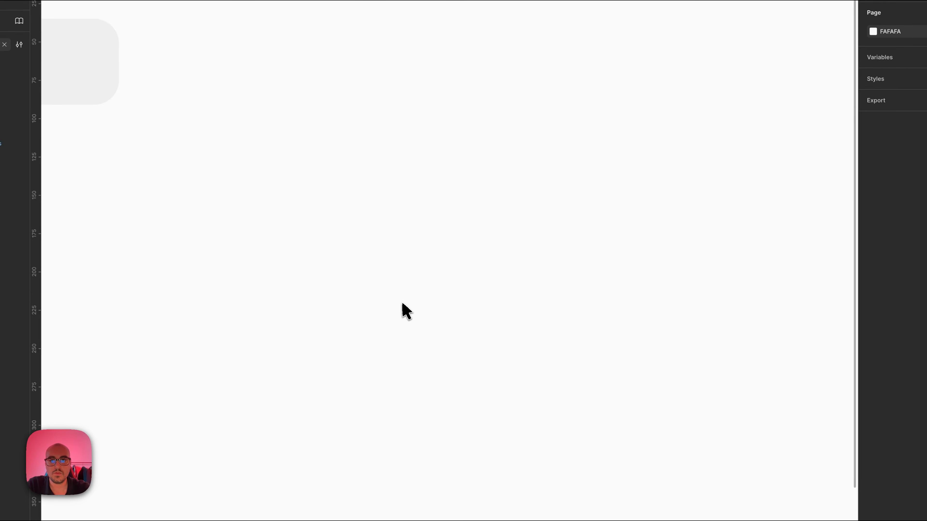
{"action": "key", "text": "super+z"}
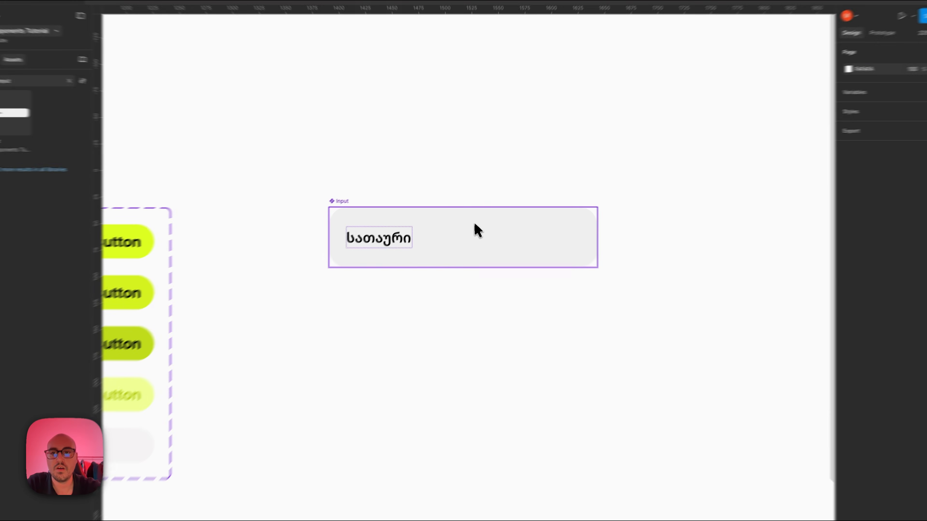
Move the Input component closer to the Small button set, to X 1348, Y 35.
{"action": "left_click", "coordinate": [489, 207]}
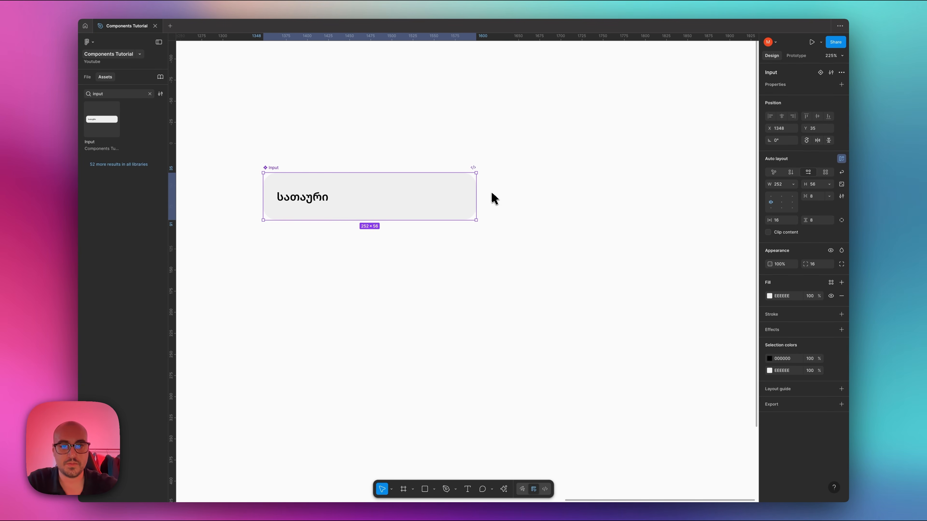
Copy the 24 × 24 purple square from the sample input field and place it beside the Input component at X 1717, Y 35.
{"action": "scroll", "coordinate": [493, 198], "scroll_direction": "left", "scroll_amount": 15}
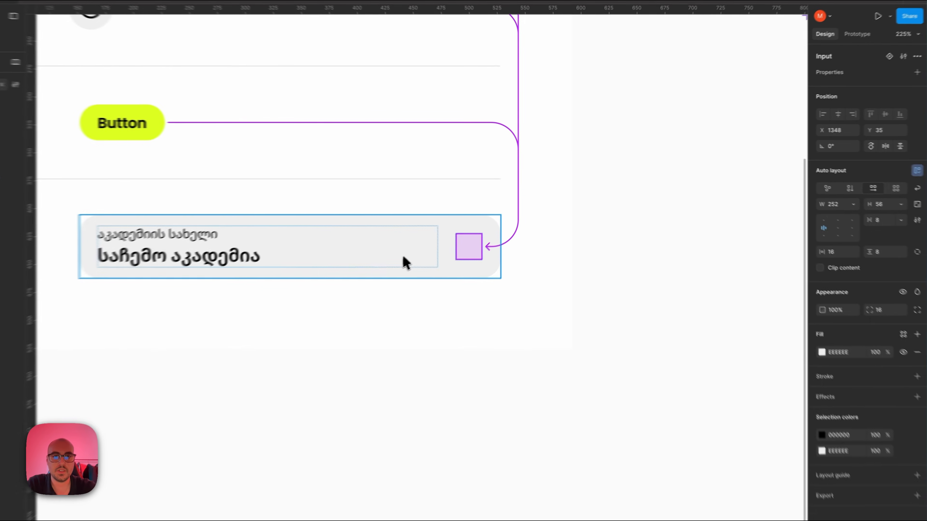
{"action": "left_click", "coordinate": [501, 220]}
{"action": "key", "text": "super+shift+c"}
{"action": "scroll", "coordinate": [458, 266], "scroll_direction": "down", "scroll_amount": 5}
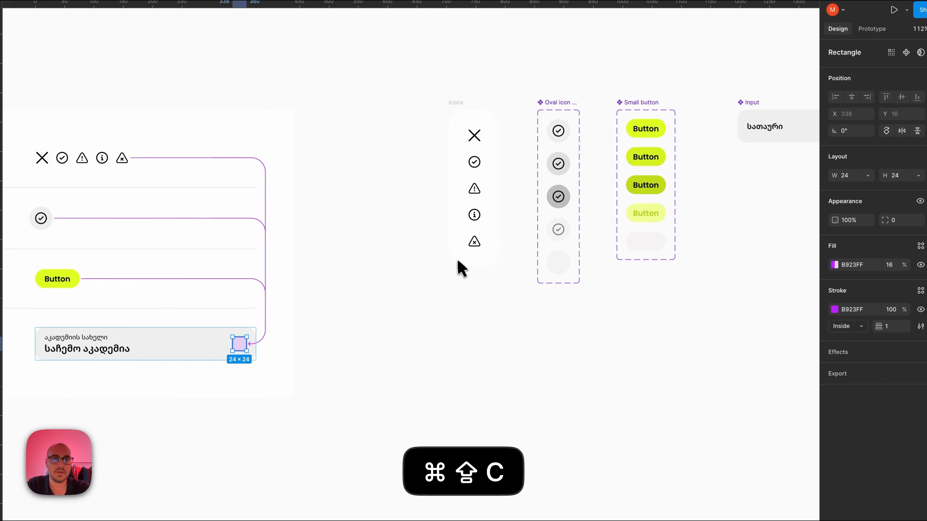
{"action": "scroll", "coordinate": [458, 265], "scroll_direction": "right", "scroll_amount": 10}
{"action": "scroll", "coordinate": [466, 260], "scroll_direction": "up", "scroll_amount": 5}
{"action": "left_click", "coordinate": [474, 258]}
{"action": "key", "text": "super+shift+v"}
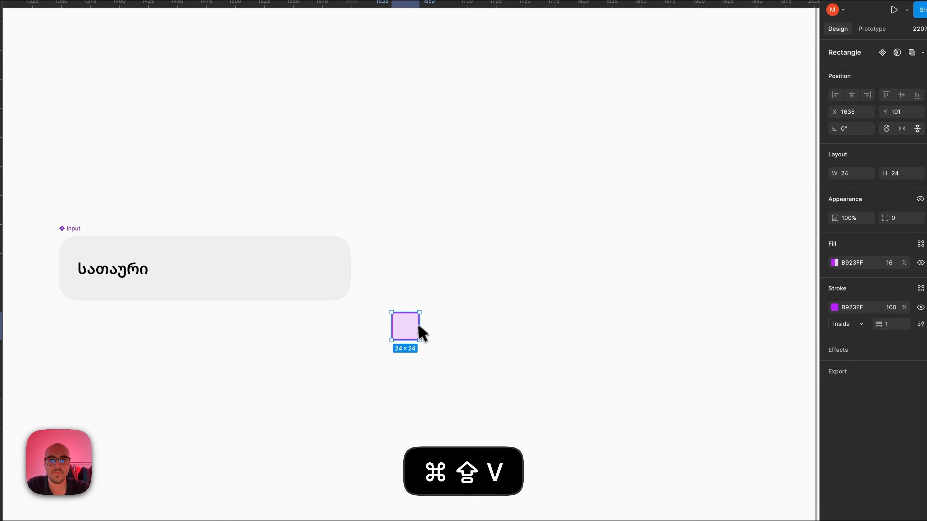
{"action": "left_click_drag", "start_coordinate": [418, 332], "coordinate": [511, 259]}
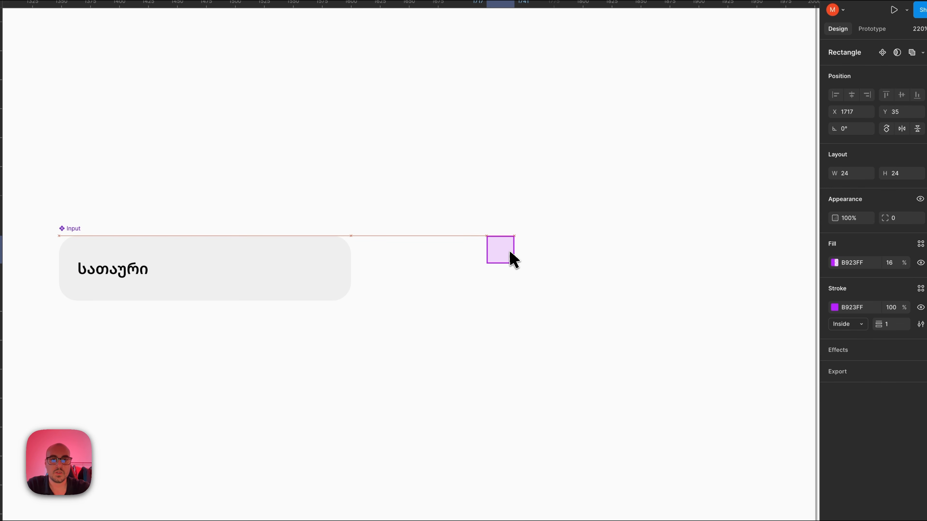
Turn the purple square into a component and rename it Placeholder.
{"action": "scroll", "coordinate": [513, 259], "scroll_direction": "up", "scroll_amount": 4}
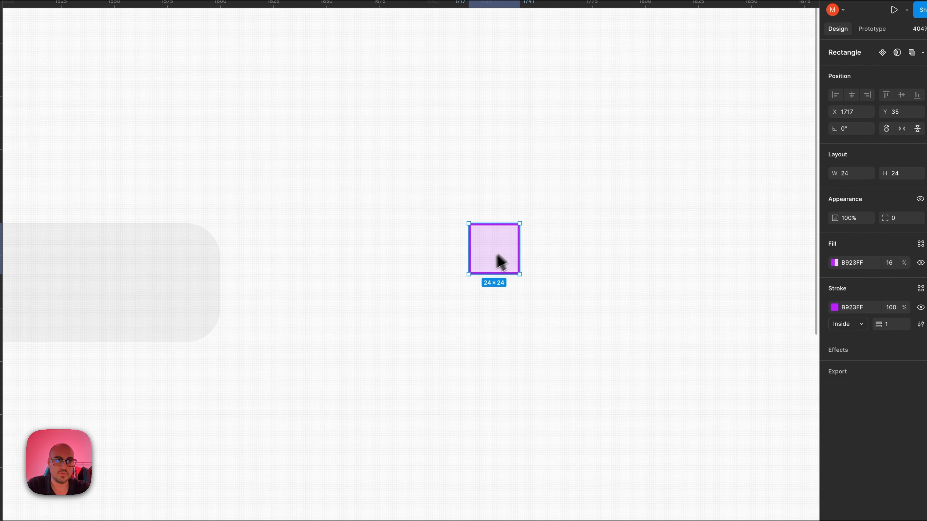
{"action": "left_click", "coordinate": [882, 52]}
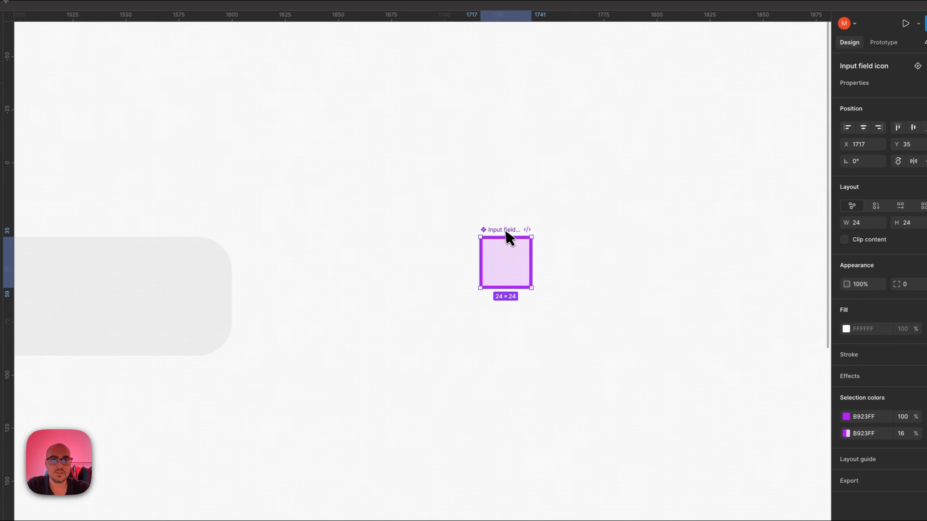
{"action": "double_click", "coordinate": [506, 229]}
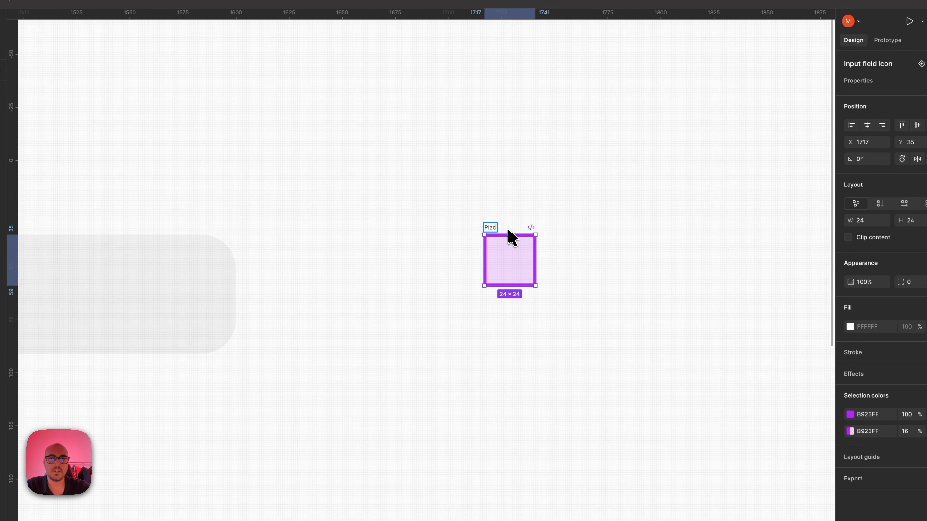
{"action": "left_click", "coordinate": [504, 192]}
{"action": "key", "text": "shift+1"}
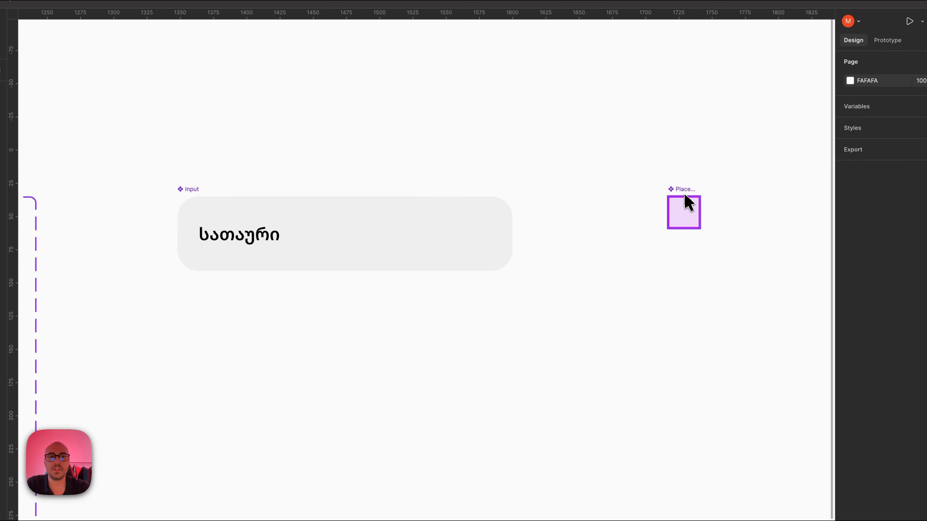
Insert a copy of the Placeholder component into the Input component, after its text.
{"action": "scroll", "coordinate": [688, 202], "scroll_direction": "left", "scroll_amount": 2}
{"action": "left_click", "coordinate": [724, 208]}
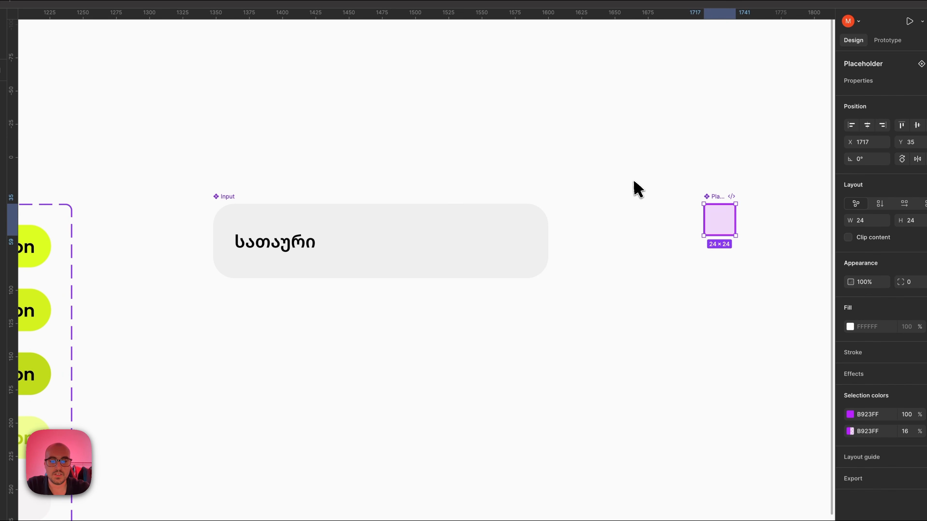
{"action": "key", "text": "super+shift+c"}
{"action": "left_click", "coordinate": [474, 248]}
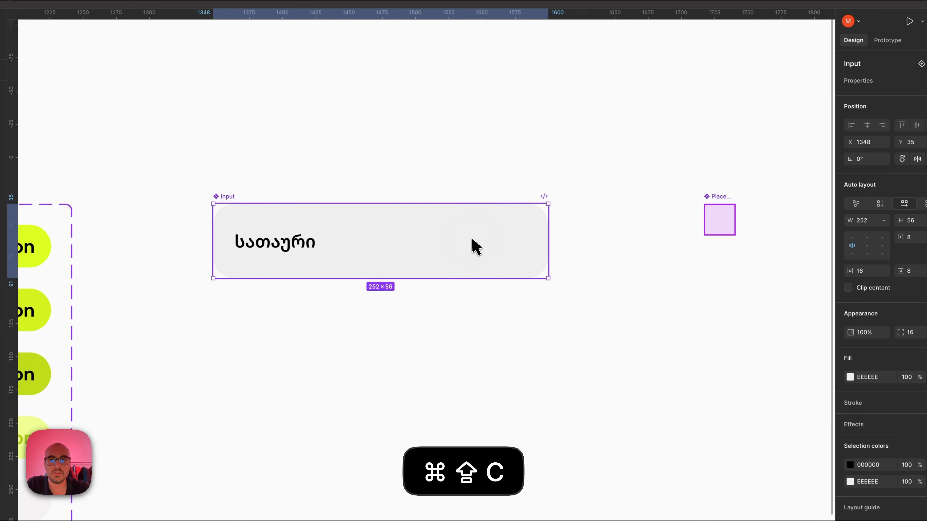
{"action": "key", "text": "super+shift+v"}
{"action": "scroll", "coordinate": [383, 244], "scroll_direction": "left", "scroll_amount": 4}
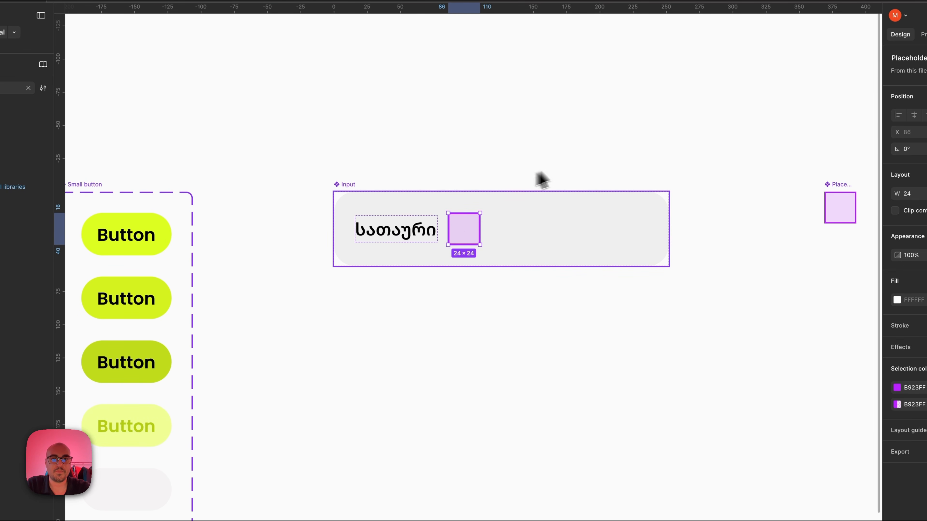
Set the width of the text inside the Input component to Fill.
{"action": "left_click", "coordinate": [558, 173]}
{"action": "left_click", "coordinate": [352, 196]}
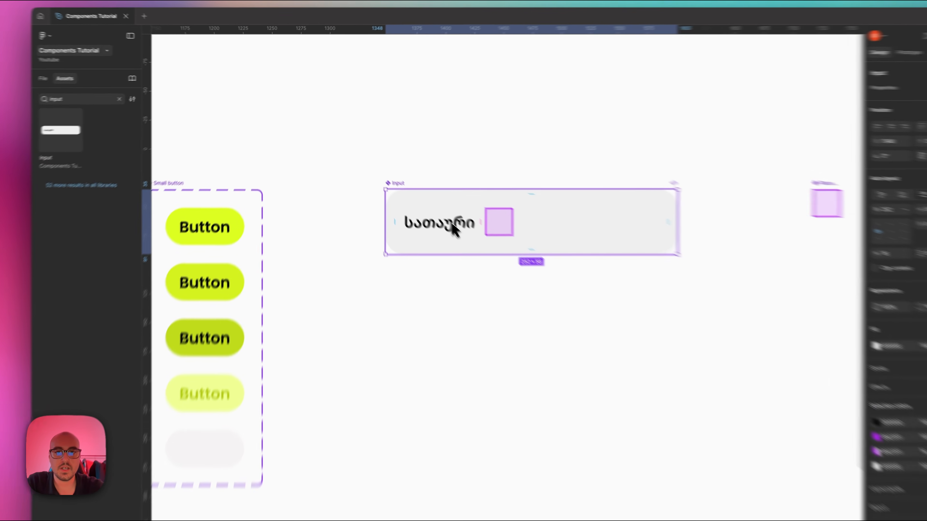
{"action": "double_click", "coordinate": [420, 198]}
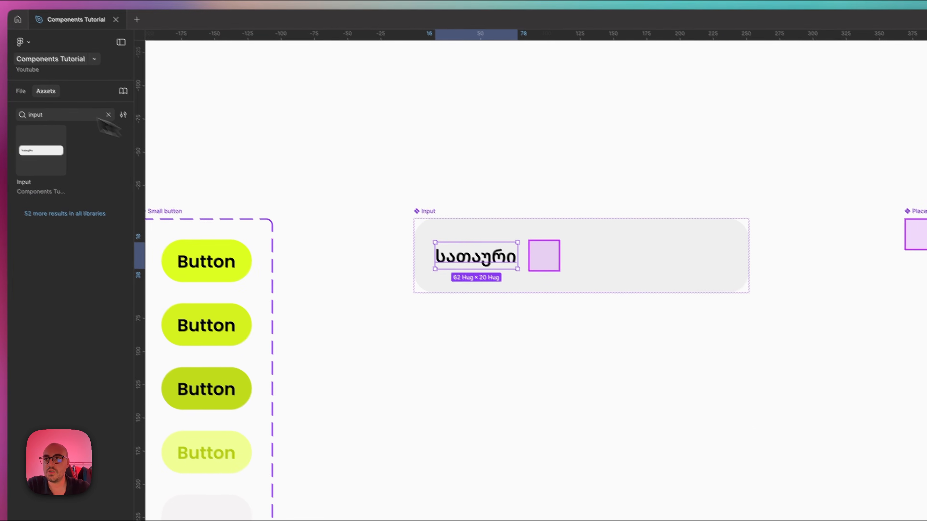
{"action": "left_click", "coordinate": [21, 91]}
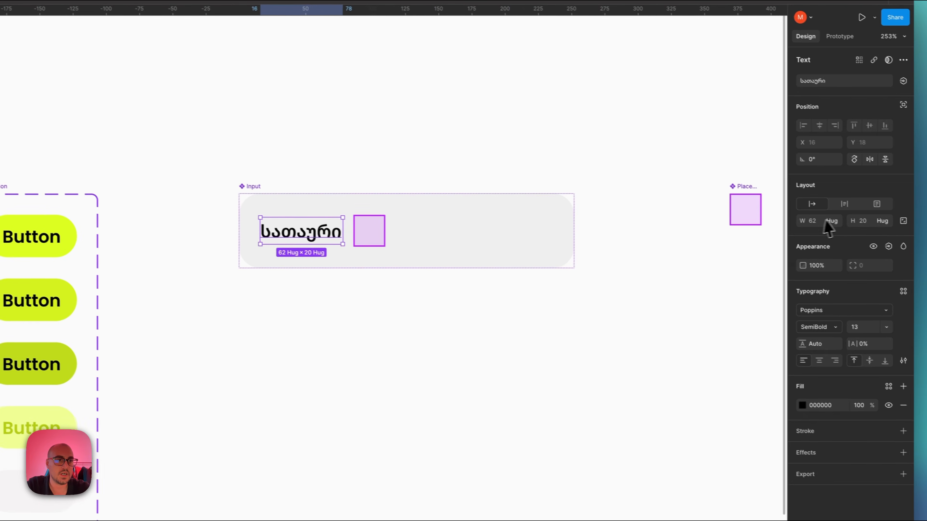
{"action": "left_click", "coordinate": [825, 220]}
{"action": "left_click", "coordinate": [826, 232]}
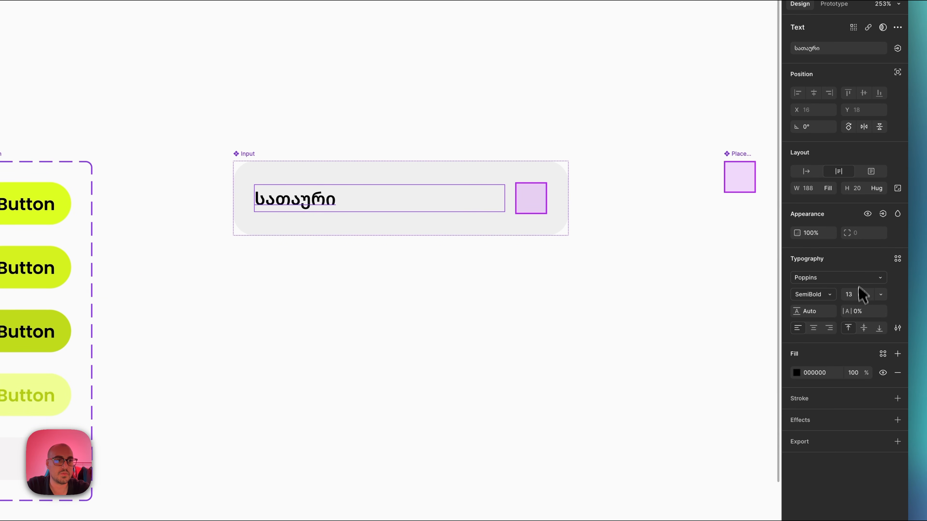
{"action": "key", "text": "Escape"}
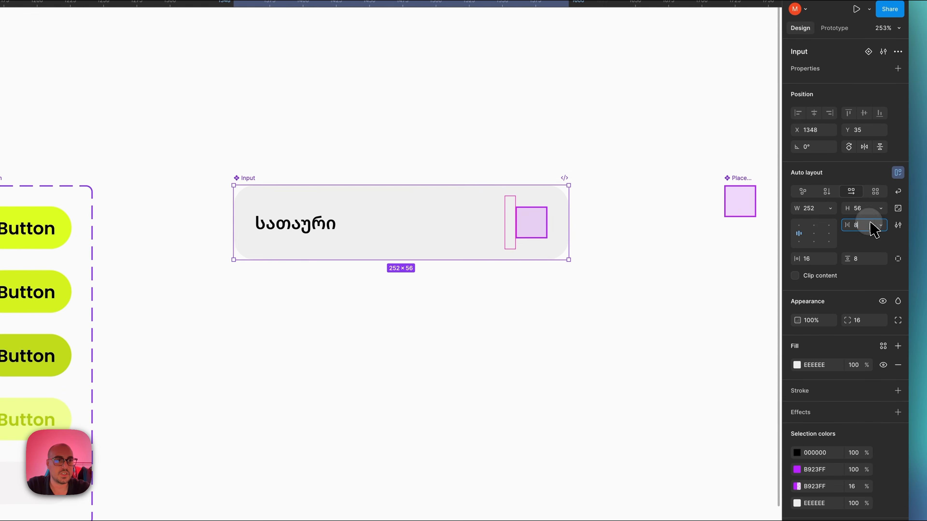
Set the horizontal gap between the Input component's items to 12.
{"action": "left_click", "coordinate": [906, 238]}
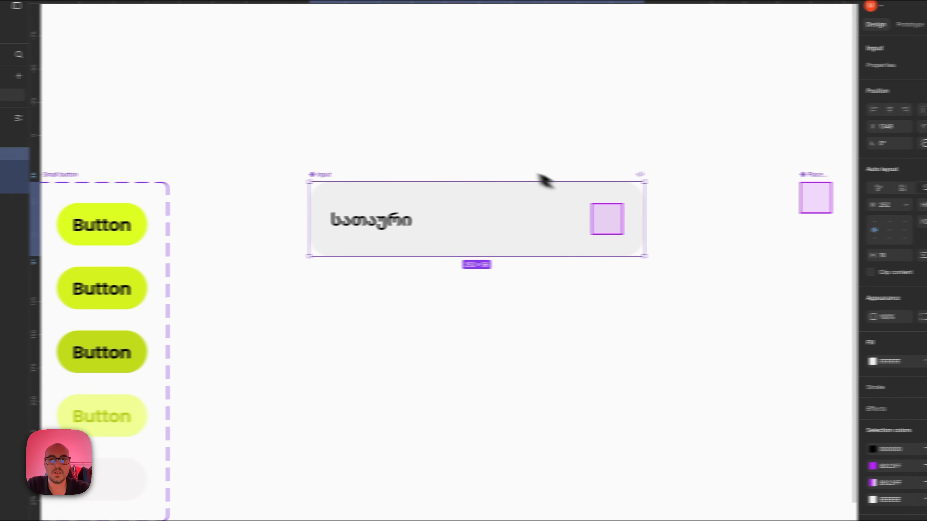
{"action": "left_click", "coordinate": [457, 300]}
Place a copy of the Input component as an instance on the empty canvas, below and past the Placeholder component.
{"action": "scroll", "coordinate": [566, 292], "scroll_direction": "right", "scroll_amount": 3}
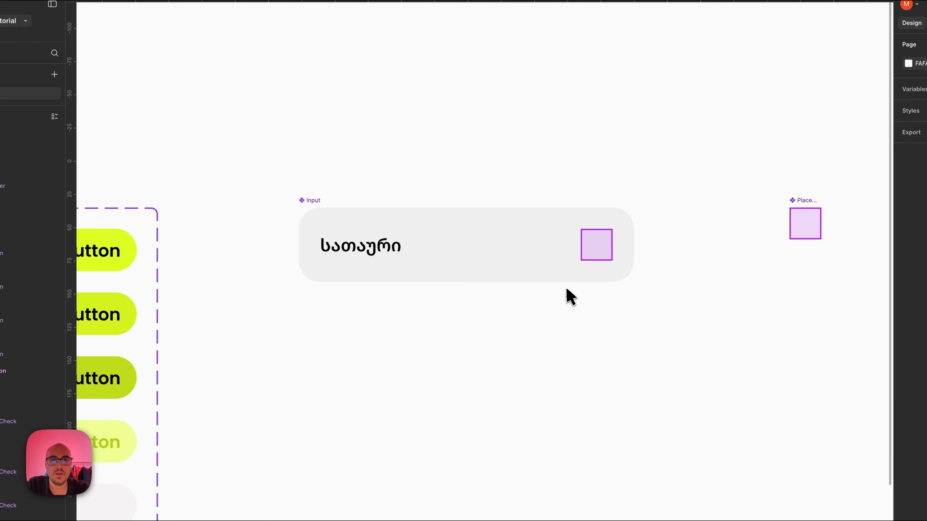
{"action": "scroll", "coordinate": [600, 270], "scroll_direction": "down", "scroll_amount": 3}
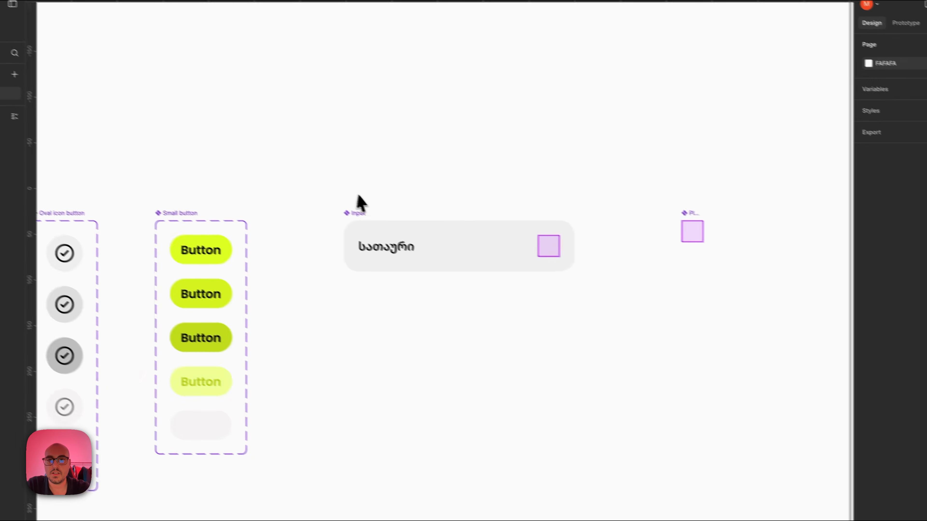
{"action": "scroll", "coordinate": [362, 202], "scroll_direction": "down", "scroll_amount": 2}
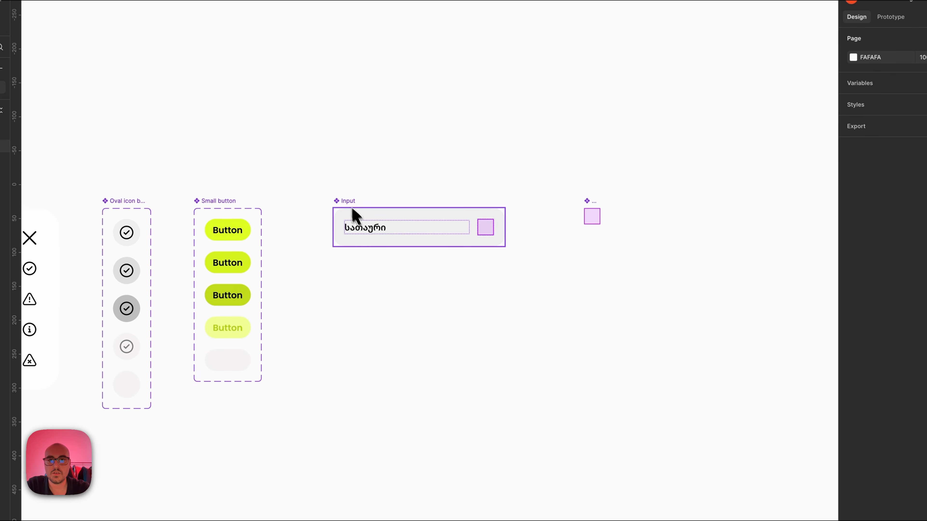
{"action": "left_click_drag", "start_coordinate": [368, 232], "coordinate": [636, 303], "text": "alt"}
{"action": "scroll", "coordinate": [672, 265], "scroll_direction": "right", "scroll_amount": 3}
{"action": "scroll", "coordinate": [674, 269], "scroll_direction": "up", "scroll_amount": 5}
{"action": "left_click", "coordinate": [446, 169]}
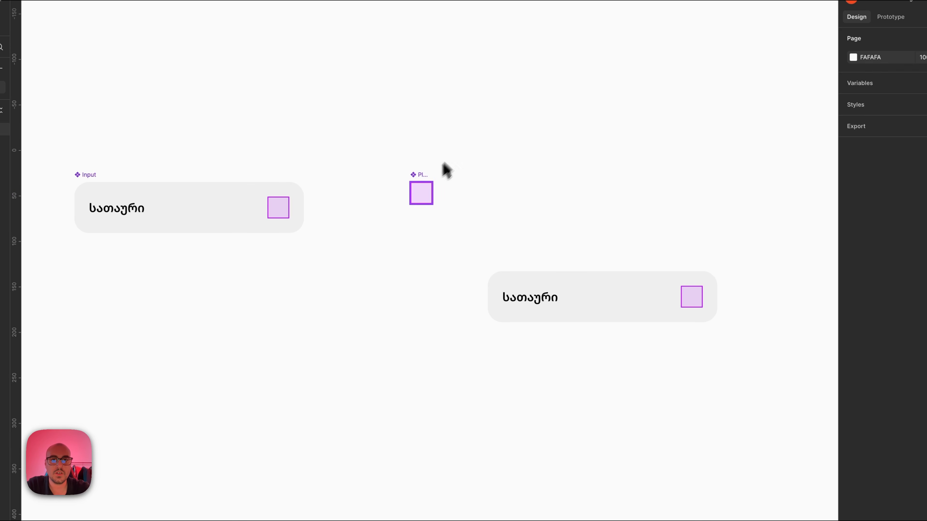
Move the Placeholder component next to the upper outer edge of the Icons frame, at about X 788.
{"action": "left_click", "coordinate": [424, 181]}
{"action": "scroll", "coordinate": [420, 182], "scroll_direction": "down", "scroll_amount": 3}
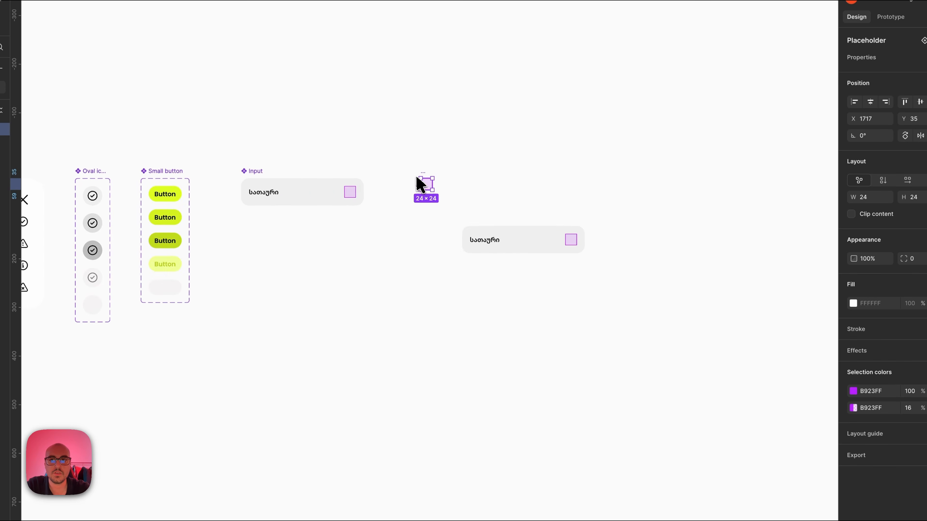
{"action": "scroll", "coordinate": [420, 182], "scroll_direction": "left", "scroll_amount": 5}
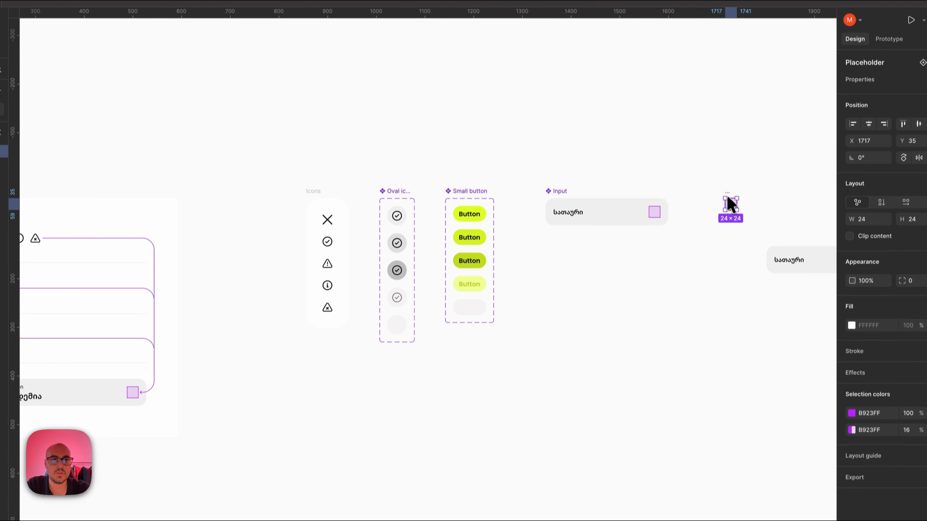
{"action": "left_click_drag", "start_coordinate": [730, 203], "coordinate": [310, 183]}
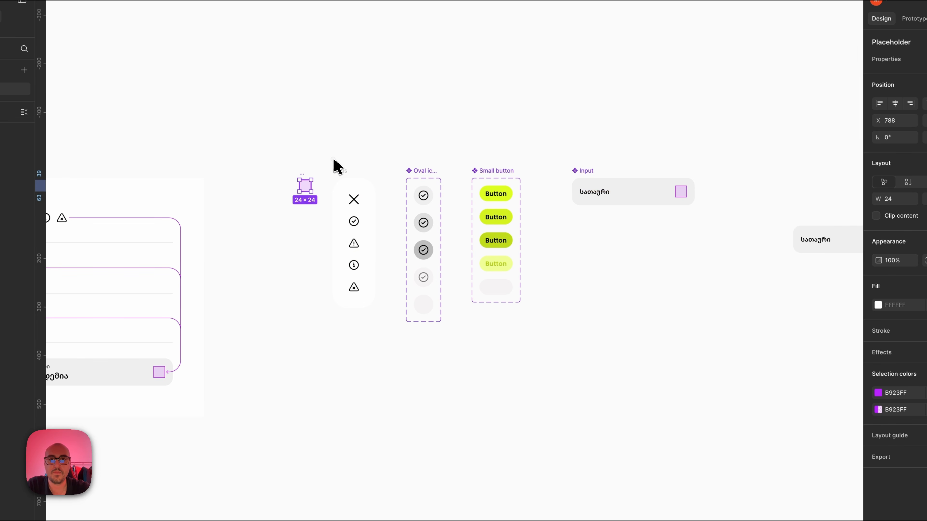
{"action": "left_click", "coordinate": [335, 165]}
Move the Input instance to about X 1805, Y 38 beside the main component and widen it to 351.
{"action": "scroll", "coordinate": [335, 165], "scroll_direction": "right", "scroll_amount": 5}
{"action": "scroll", "coordinate": [338, 168], "scroll_direction": "up", "scroll_amount": 3}
{"action": "scroll", "coordinate": [334, 166], "scroll_direction": "up", "scroll_amount": 2}
{"action": "left_click_drag", "start_coordinate": [598, 298], "coordinate": [603, 208]}
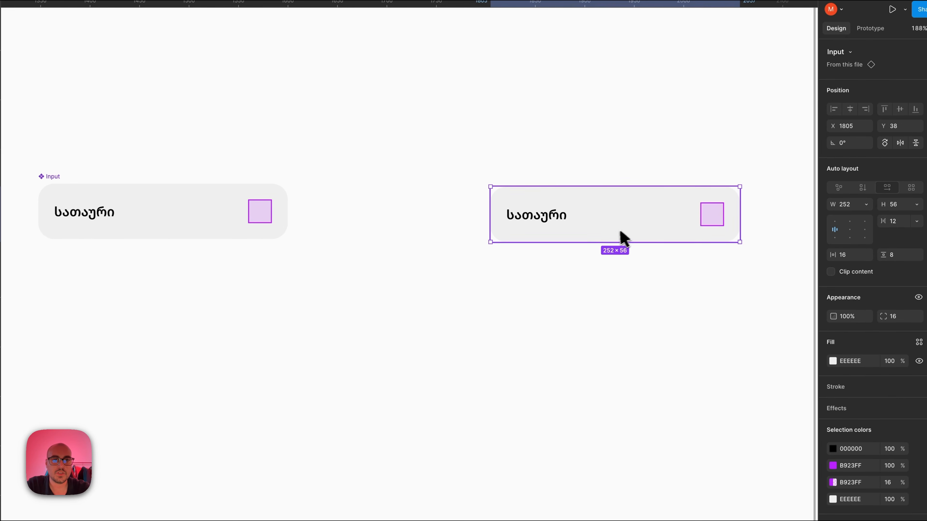
{"action": "scroll", "coordinate": [667, 228], "scroll_direction": "left", "scroll_amount": 3}
{"action": "scroll", "coordinate": [660, 232], "scroll_direction": "right", "scroll_amount": 5}
{"action": "left_click_drag", "start_coordinate": [660, 243], "coordinate": [756, 243]}
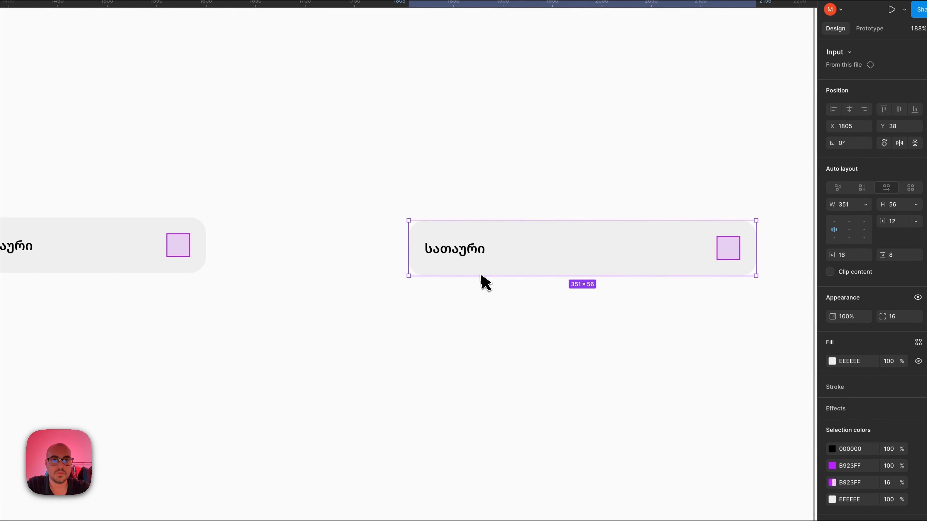
Create a visibility property named "Right slot" with the value False for the placeholder inside the main Input component.
{"action": "scroll", "coordinate": [482, 283], "scroll_direction": "down", "scroll_amount": 2}
{"action": "scroll", "coordinate": [482, 283], "scroll_direction": "left", "scroll_amount": 2}
{"action": "scroll", "coordinate": [479, 281], "scroll_direction": "down", "scroll_amount": 3}
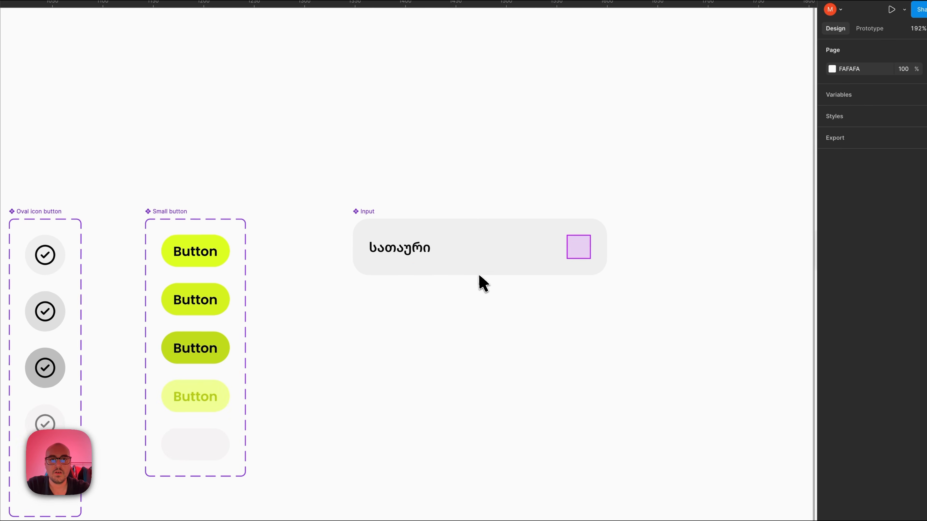
{"action": "left_click", "coordinate": [346, 234]}
{"action": "scroll", "coordinate": [346, 234], "scroll_direction": "up", "scroll_amount": 3}
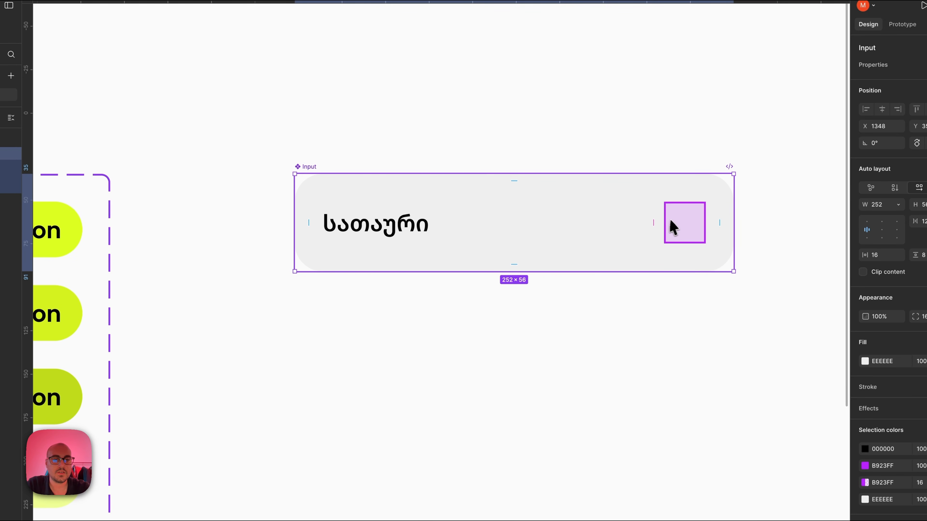
{"action": "left_click", "coordinate": [671, 220]}
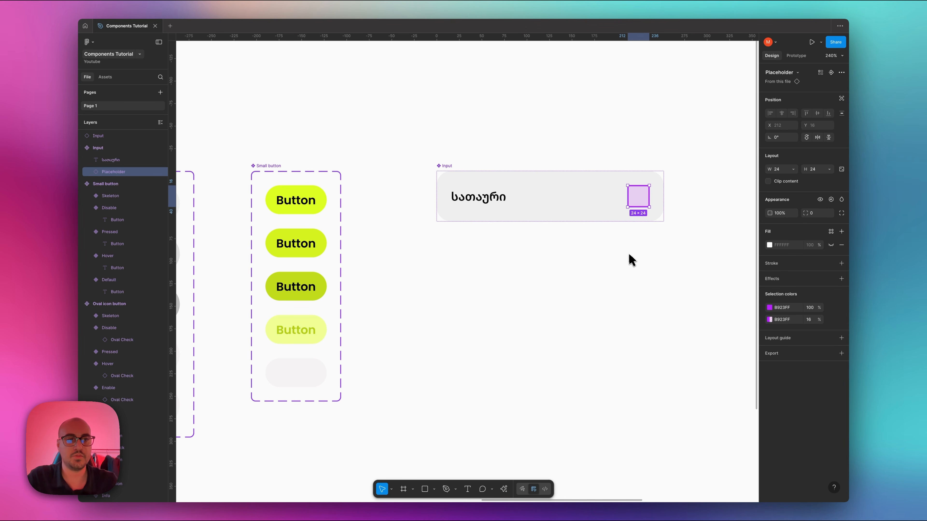
{"action": "left_click", "coordinate": [834, 201]}
{"action": "left_click", "coordinate": [827, 227]}
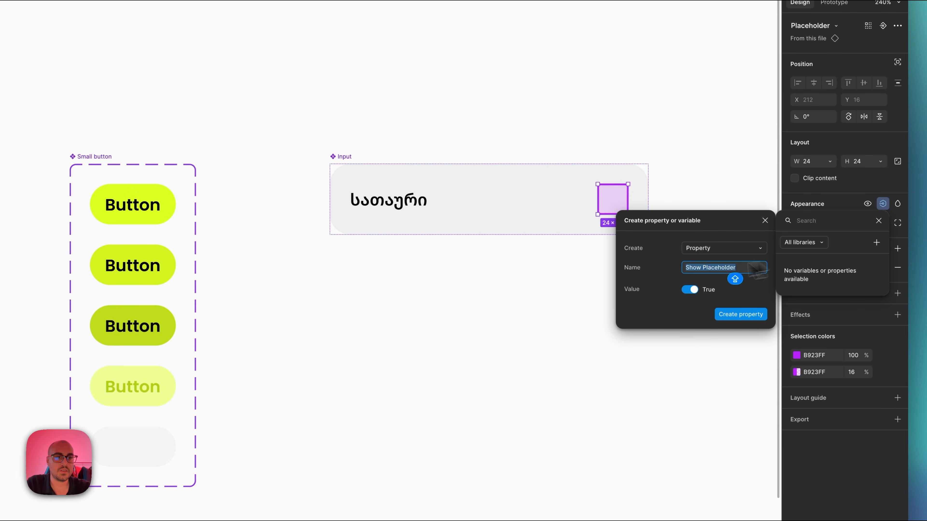
{"action": "type", "text": "Right slot"}
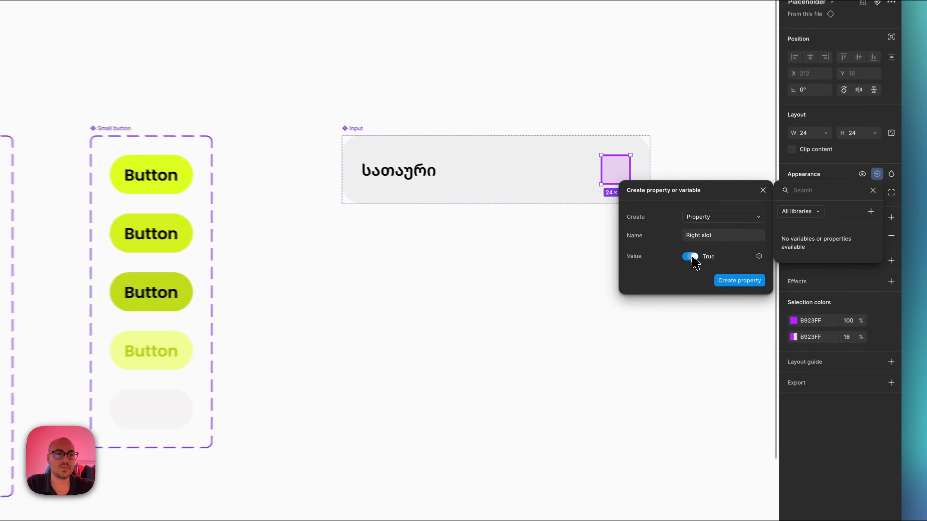
{"action": "left_click", "coordinate": [692, 260]}
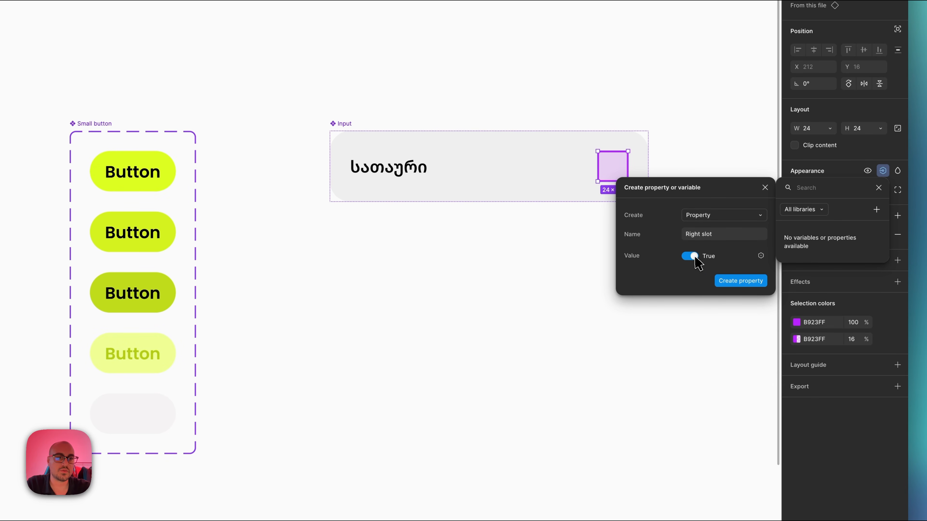
{"action": "left_click", "coordinate": [695, 260]}
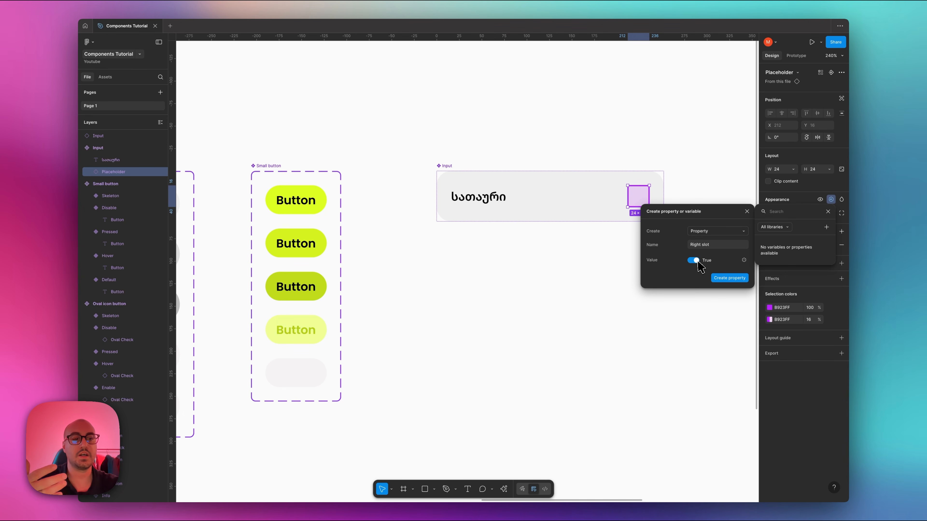
{"action": "left_click", "coordinate": [694, 260]}
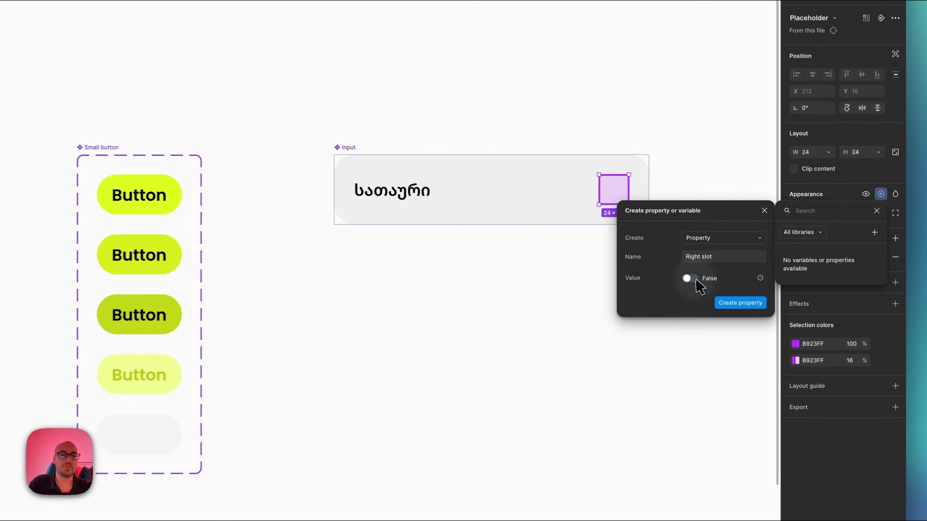
{"action": "left_click", "coordinate": [729, 277]}
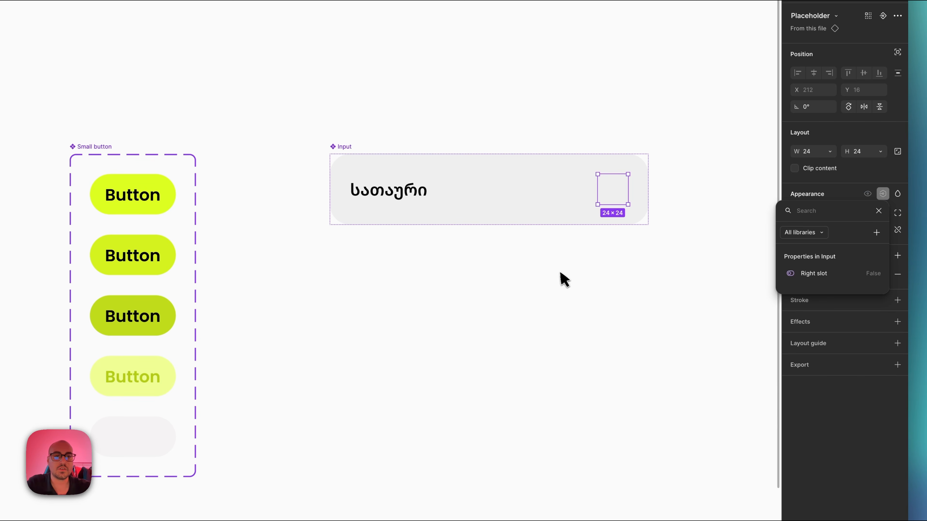
Reposition the Input instance to X 1772, Y 35 so it lines up with the main Input component.
{"action": "scroll", "coordinate": [564, 279], "scroll_direction": "down", "scroll_amount": 3}
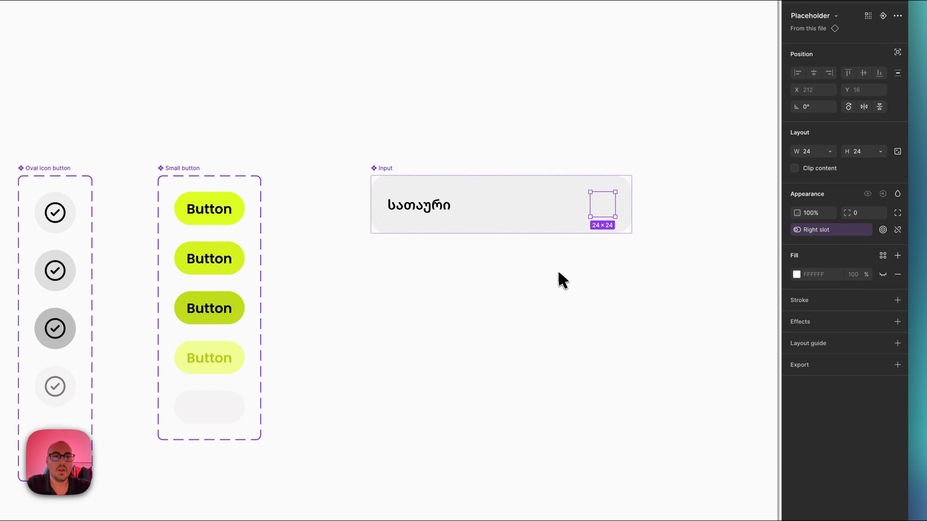
{"action": "scroll", "coordinate": [558, 275], "scroll_direction": "right", "scroll_amount": 4}
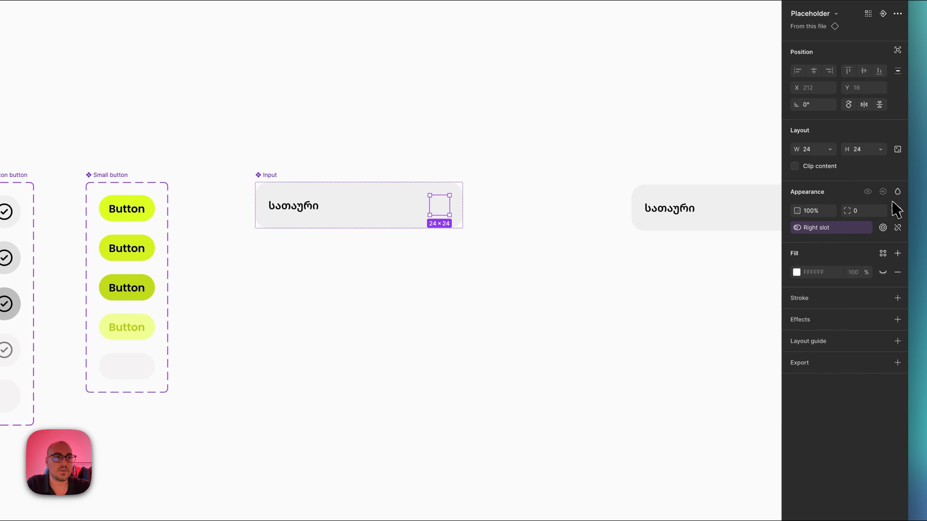
{"action": "left_click", "coordinate": [331, 205]}
{"action": "left_click", "coordinate": [518, 191]}
{"action": "scroll", "coordinate": [520, 191], "scroll_direction": "right", "scroll_amount": 5}
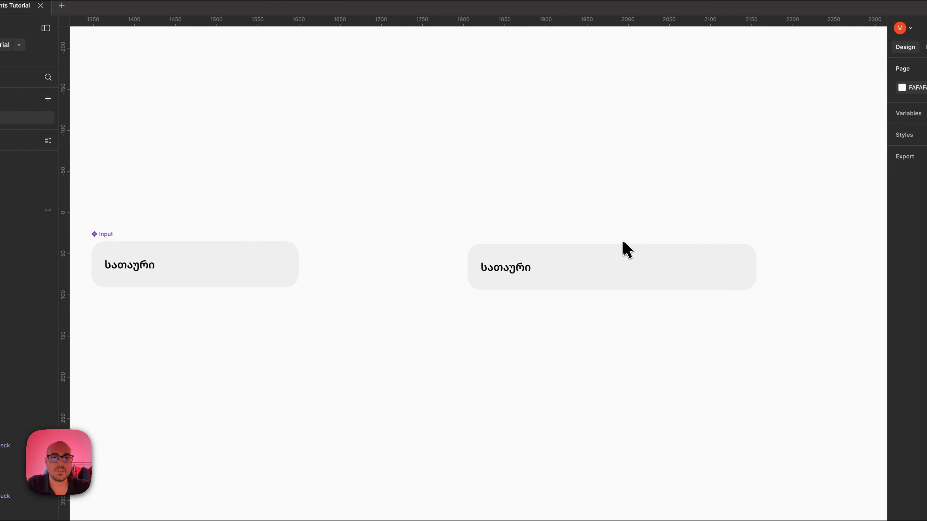
{"action": "left_click", "coordinate": [617, 258]}
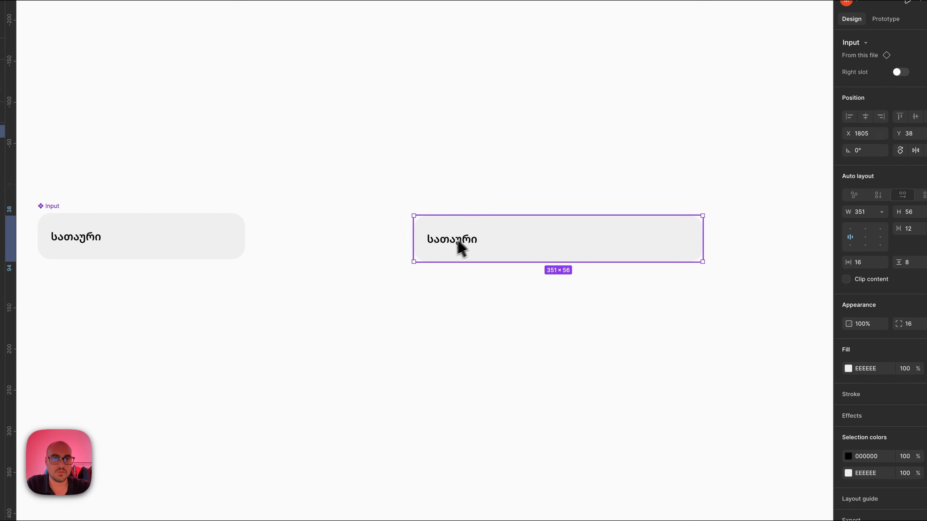
{"action": "left_click_drag", "start_coordinate": [458, 241], "coordinate": [451, 288]}
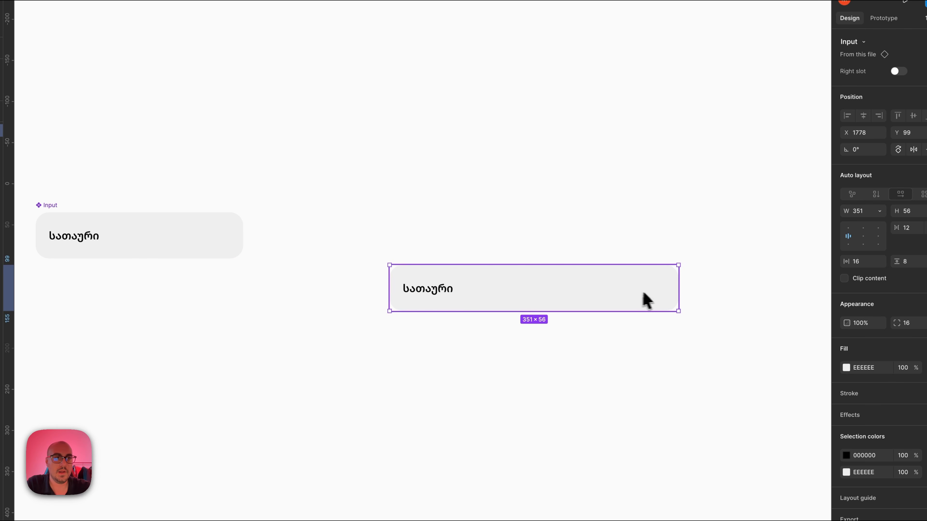
{"action": "left_click_drag", "start_coordinate": [652, 302], "coordinate": [661, 244]}
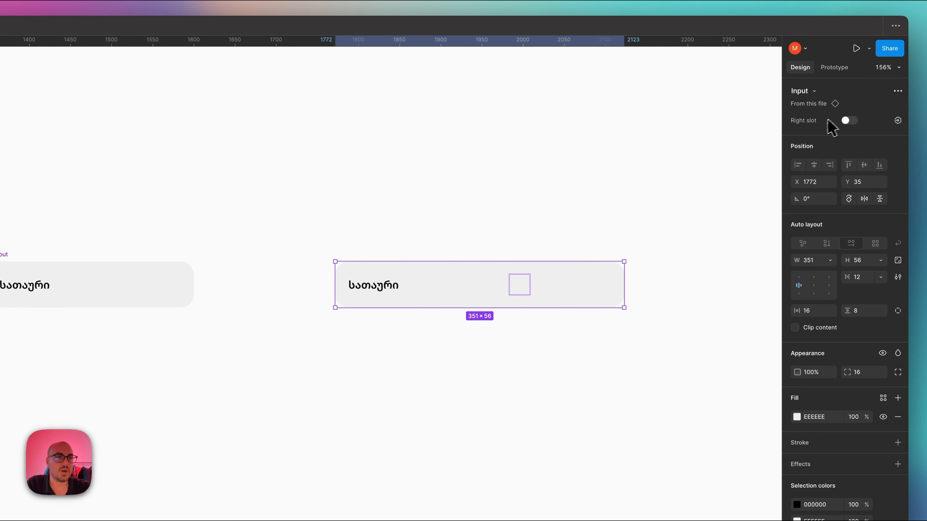
Try the Right slot property on the Input instance by switching it on and back off.
{"action": "left_click", "coordinate": [874, 97]}
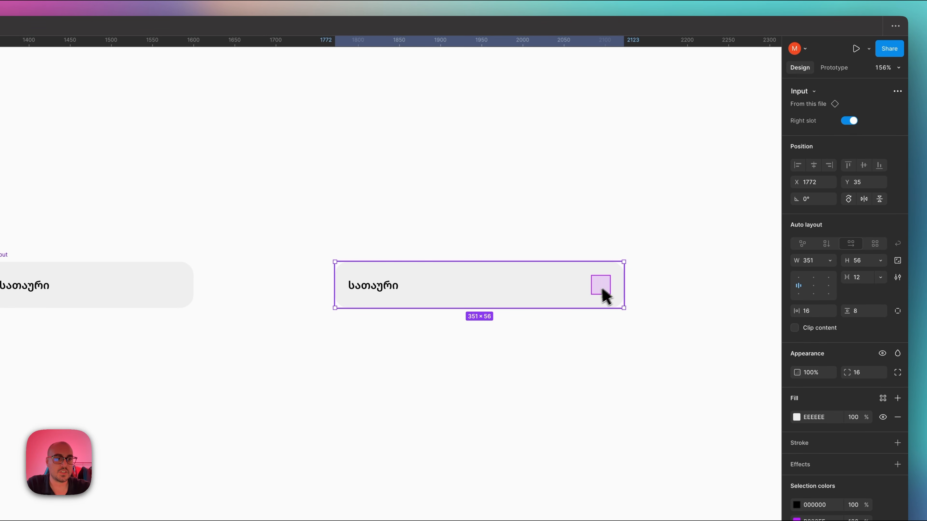
{"action": "left_click", "coordinate": [852, 120]}
{"action": "left_click", "coordinate": [482, 213]}
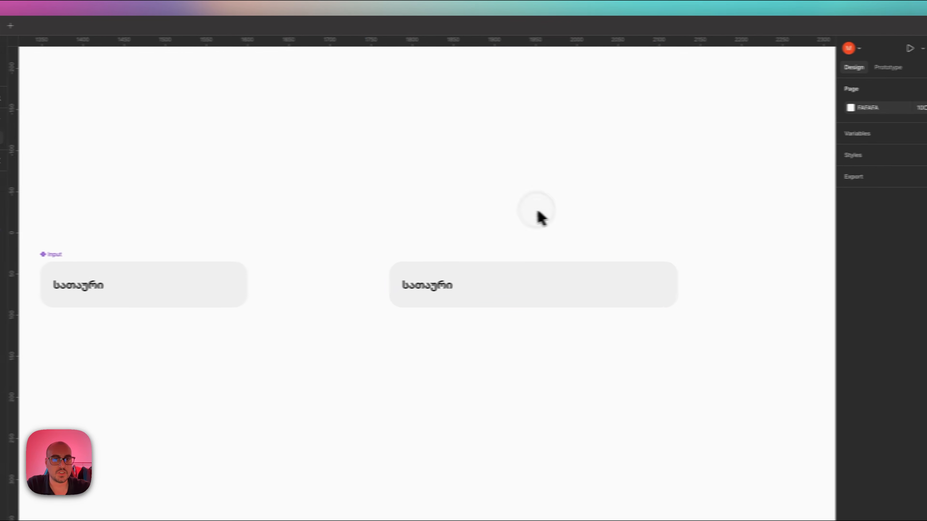
Change the default value of the main Input component's Right slot property to True.
{"action": "scroll", "coordinate": [483, 215], "scroll_direction": "left", "scroll_amount": 10}
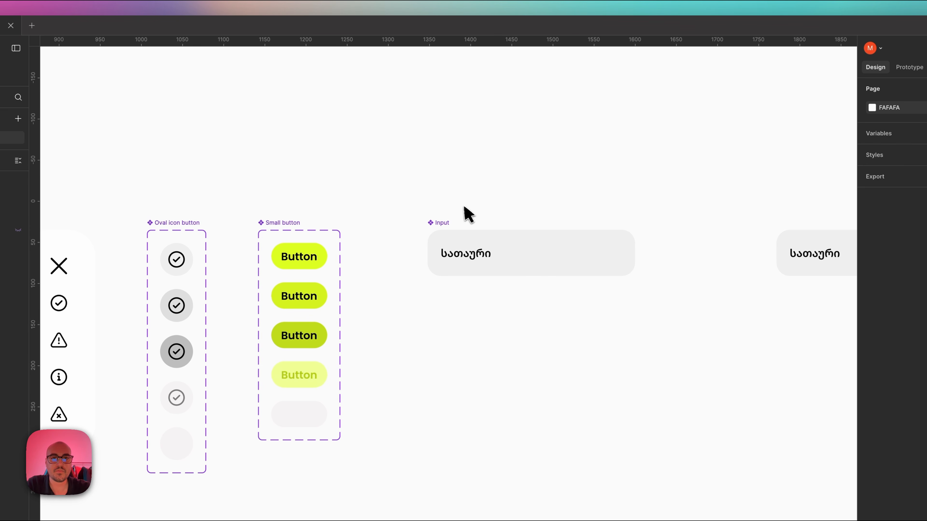
{"action": "scroll", "coordinate": [464, 214], "scroll_direction": "right", "scroll_amount": 3}
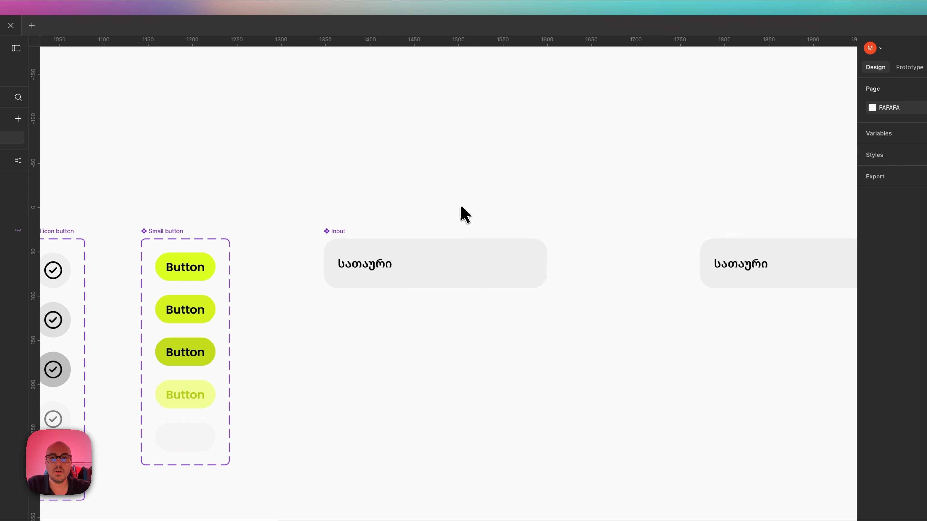
{"action": "left_click", "coordinate": [343, 237]}
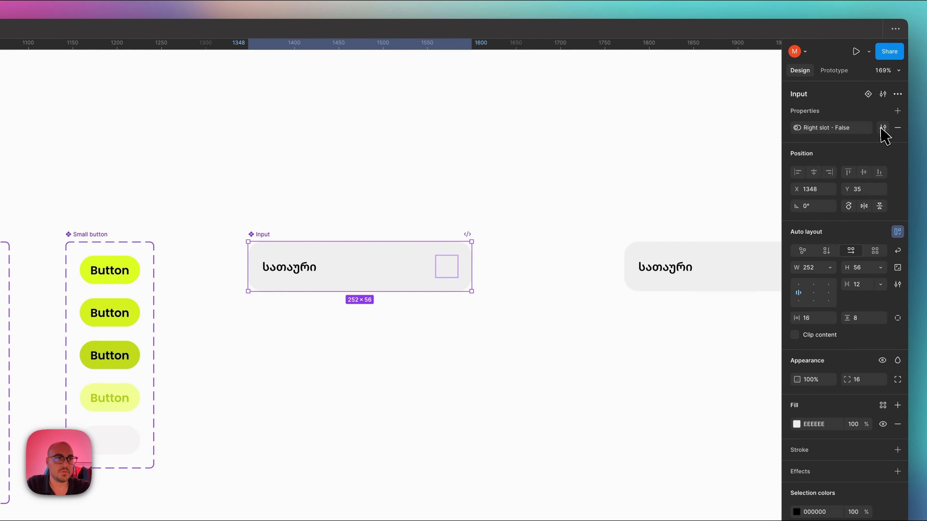
{"action": "left_click", "coordinate": [886, 128]}
{"action": "left_click", "coordinate": [714, 169]}
{"action": "left_click", "coordinate": [516, 208]}
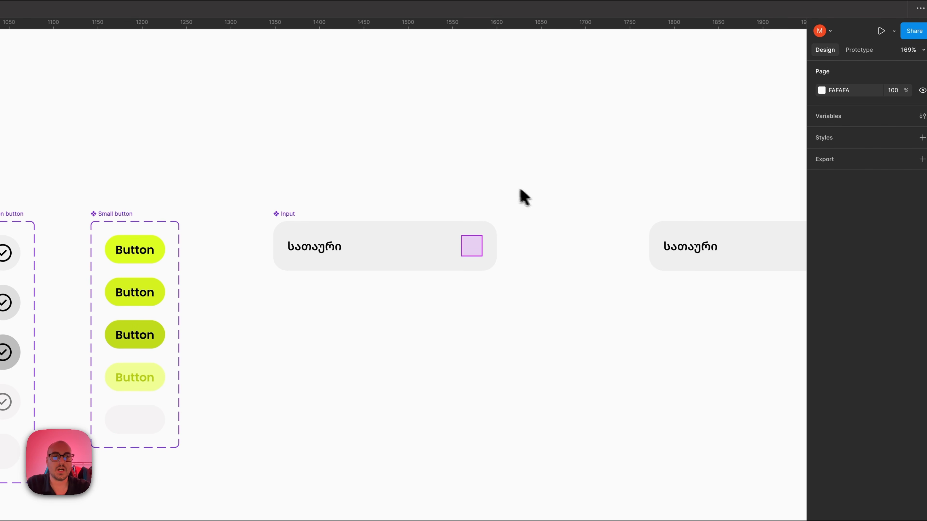
Move the Input instance farther from the main component, to X 1918, Y 35.
{"action": "left_click", "coordinate": [655, 228]}
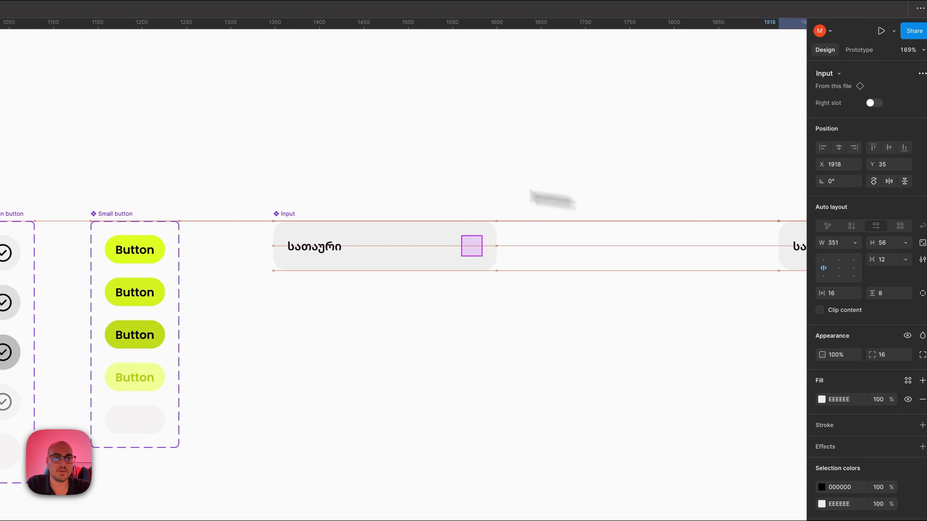
{"action": "left_click", "coordinate": [511, 187]}
Place a copy of the X icon from the Icons frame between the main Input component and its instance.
{"action": "scroll", "coordinate": [512, 187], "scroll_direction": "down", "scroll_amount": 5}
{"action": "scroll", "coordinate": [513, 193], "scroll_direction": "left", "scroll_amount": 3}
{"action": "scroll", "coordinate": [513, 192], "scroll_direction": "right", "scroll_amount": 3}
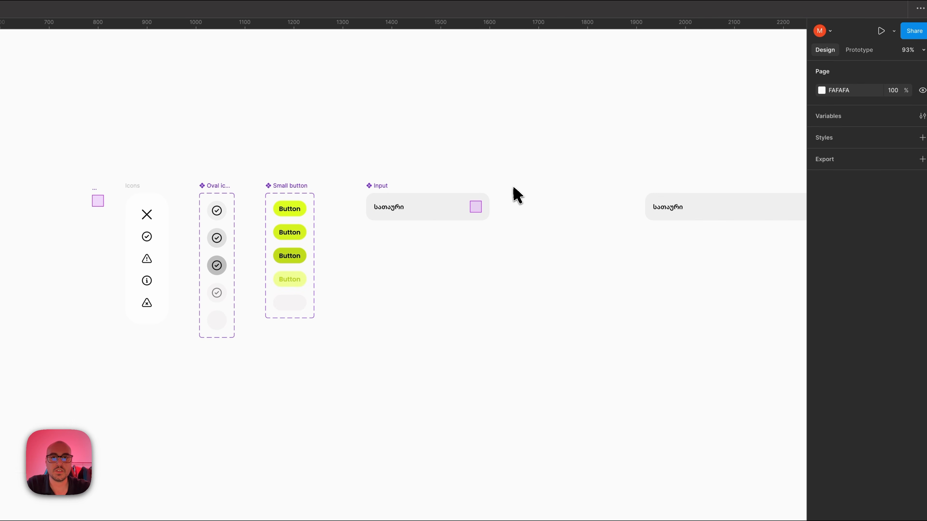
{"action": "scroll", "coordinate": [509, 194], "scroll_direction": "up", "scroll_amount": 2}
{"action": "left_click", "coordinate": [208, 220]}
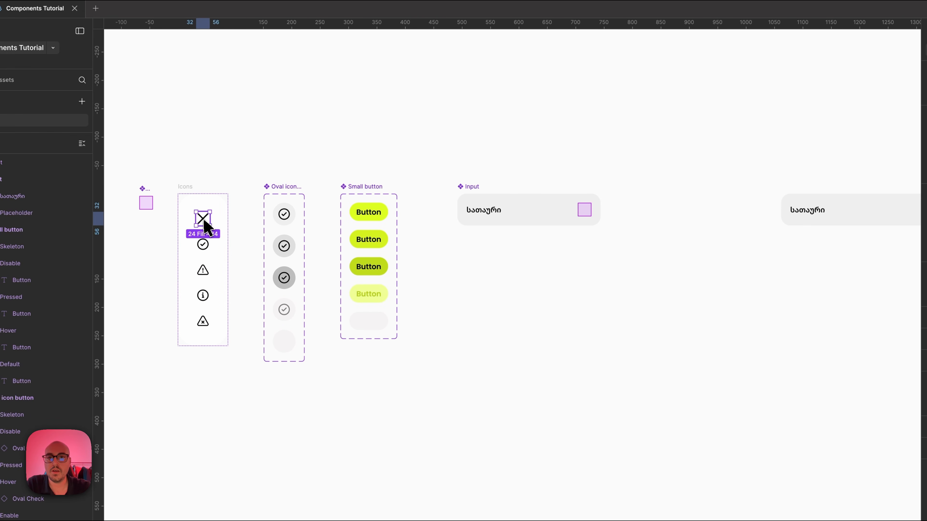
{"action": "left_click_drag", "start_coordinate": [207, 226], "coordinate": [678, 204]}
{"action": "left_click", "coordinate": [617, 190]}
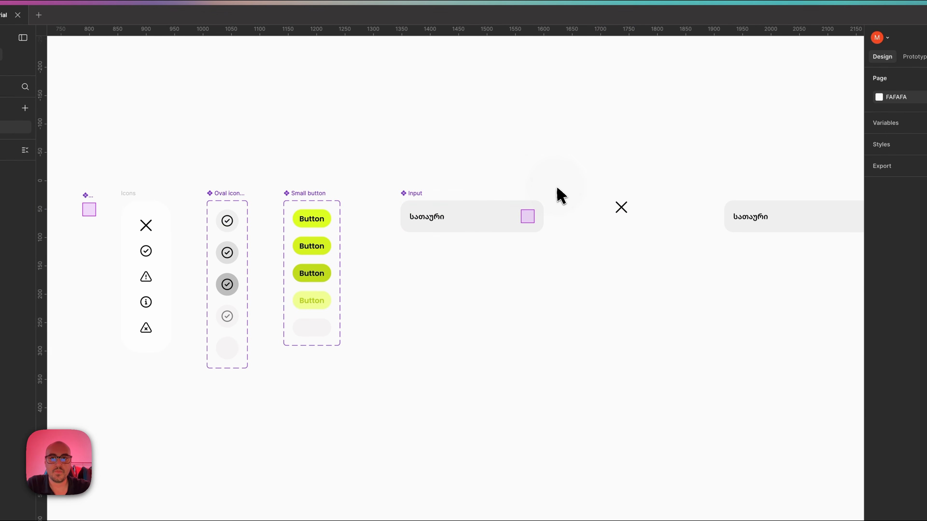
Place copies of the default Oval icon button and the default Small button in a column below the loose X icon.
{"action": "left_click", "coordinate": [228, 222]}
{"action": "left_click_drag", "start_coordinate": [227, 222], "coordinate": [630, 222]}
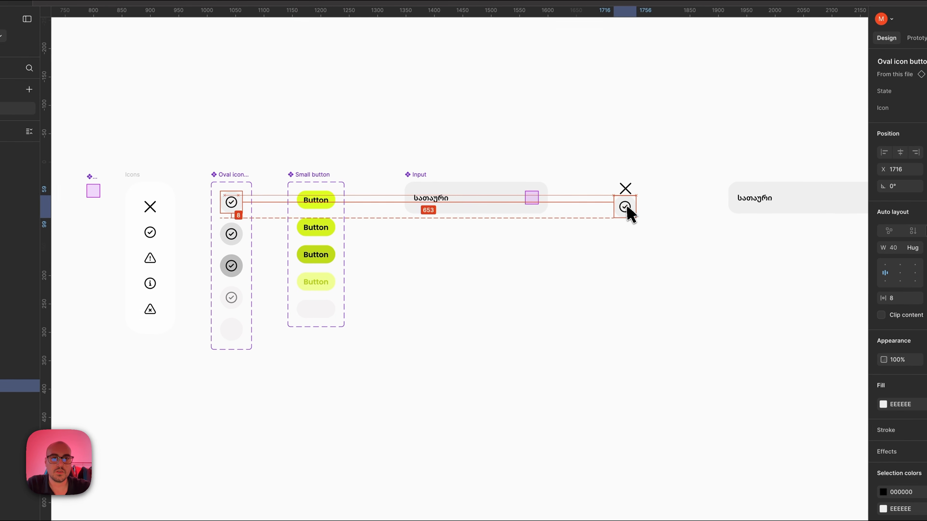
{"action": "left_click", "coordinate": [316, 206]}
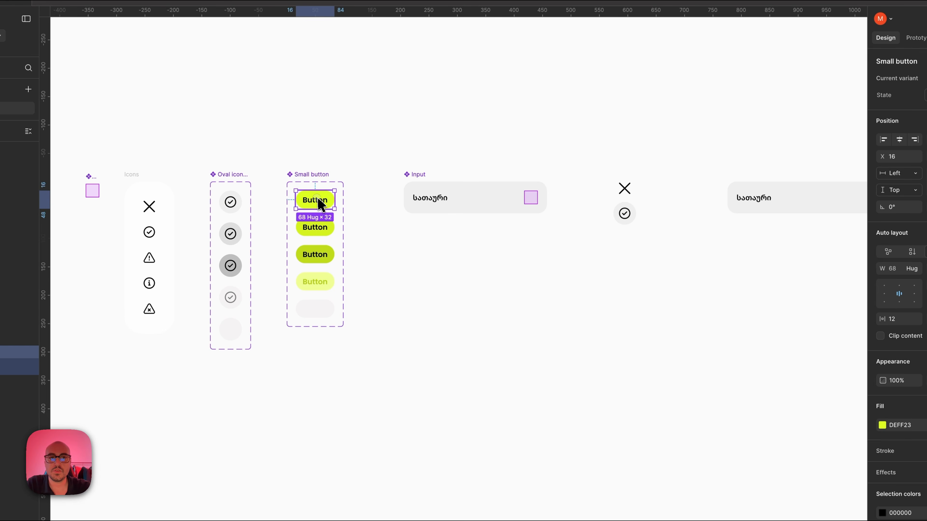
{"action": "left_click_drag", "start_coordinate": [320, 205], "coordinate": [634, 251]}
{"action": "scroll", "coordinate": [634, 251], "scroll_direction": "up", "scroll_amount": 5}
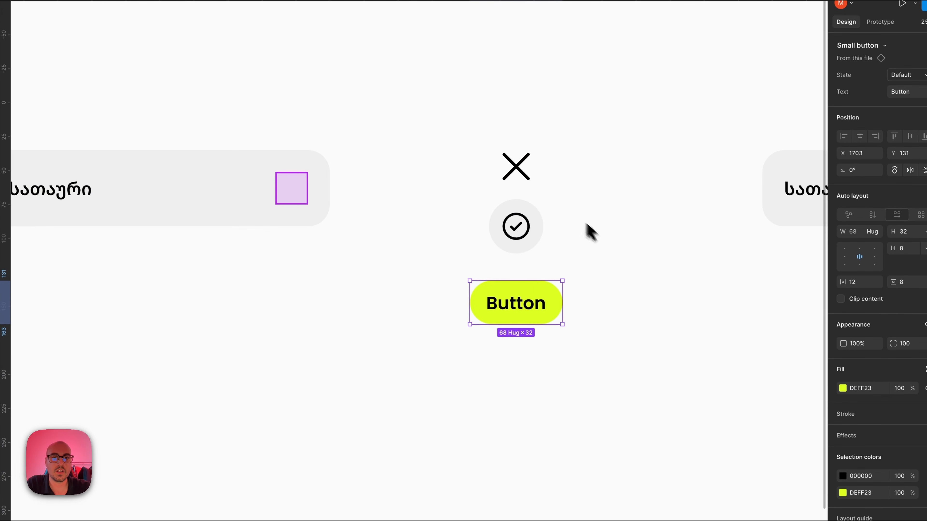
Space the loose X icon, check icon button and yellow button evenly in their column, 16 apart.
{"action": "left_click", "coordinate": [509, 172]}
{"action": "left_click", "coordinate": [531, 244]}
{"action": "left_click_drag", "start_coordinate": [532, 244], "coordinate": [531, 252]}
{"action": "left_click_drag", "start_coordinate": [586, 369], "coordinate": [459, 139]}
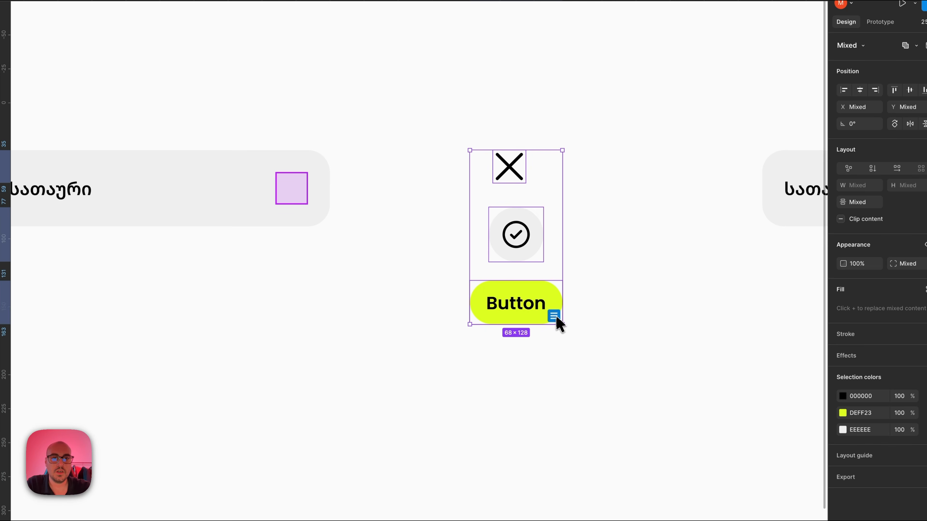
{"action": "left_click", "coordinate": [639, 234]}
{"action": "left_click_drag", "start_coordinate": [624, 81], "coordinate": [443, 422]}
{"action": "scroll", "coordinate": [442, 423], "scroll_direction": "down", "scroll_amount": 2}
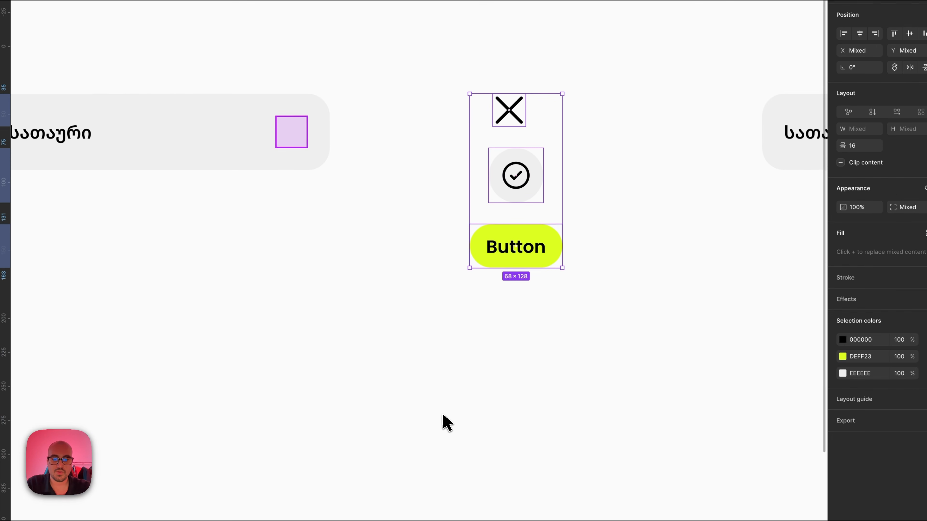
{"action": "left_click", "coordinate": [482, 363]}
{"action": "scroll", "coordinate": [480, 367], "scroll_direction": "left", "scroll_amount": 5}
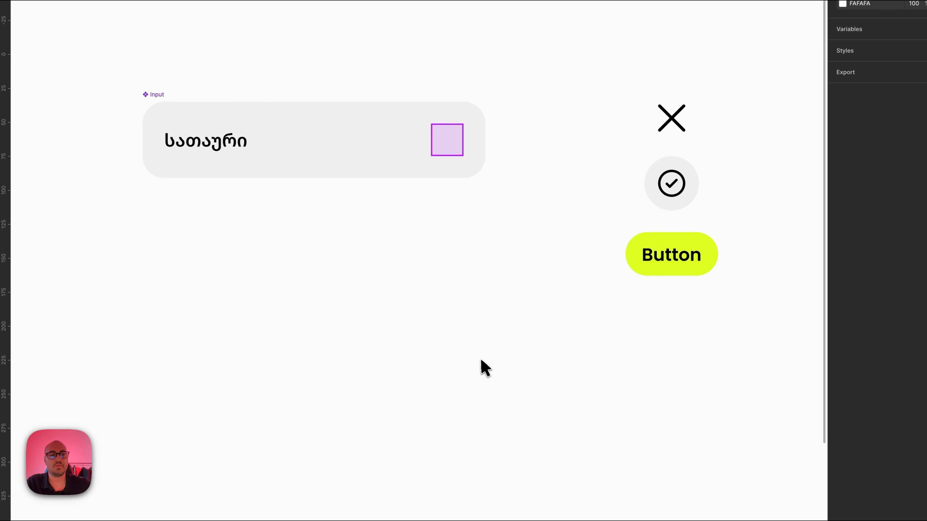
Wrap the loose X icon in an auto layout frame with horizontal and vertical padding of 0.
{"action": "left_click", "coordinate": [662, 126]}
{"action": "scroll", "coordinate": [677, 118], "scroll_direction": "right", "scroll_amount": 3}
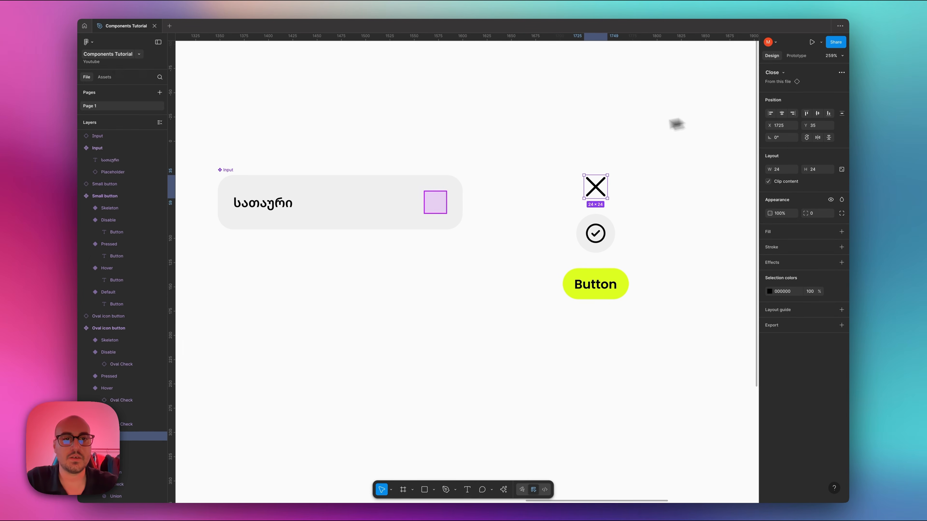
{"action": "key", "text": "shift+a"}
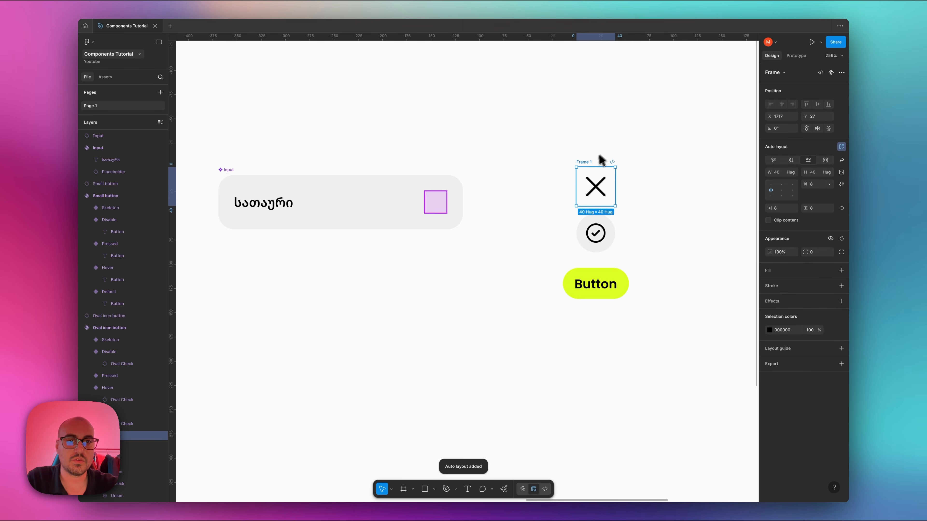
{"action": "left_click", "coordinate": [781, 209]}
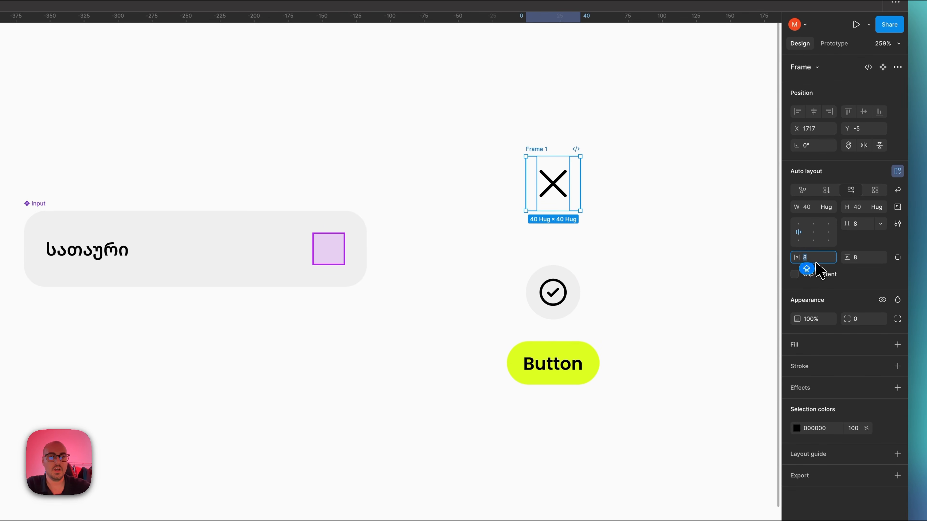
{"action": "type", "text": "0"}
{"action": "key", "text": "Tab"}
{"action": "type", "text": "0"}
{"action": "key", "text": "Return"}
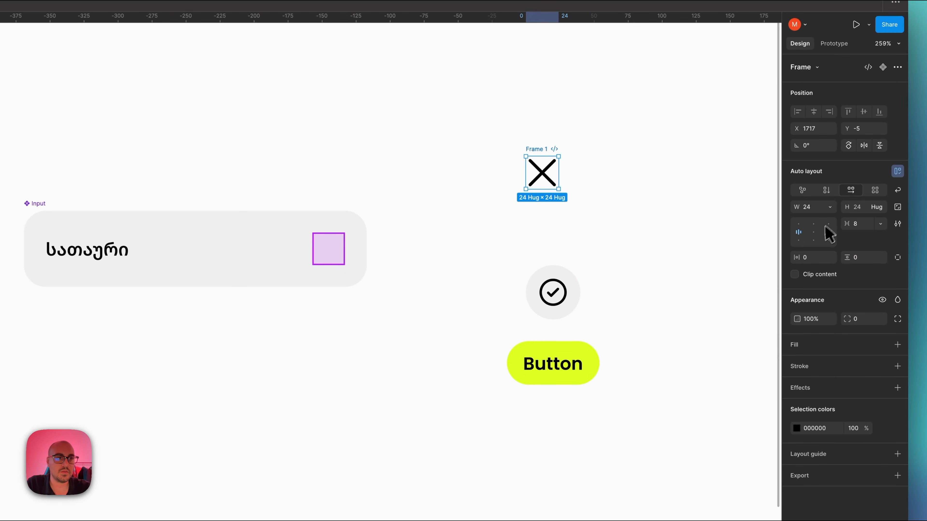
Keep the X icon's frame on Hug contents for width and height, and rename it as Icon.
{"action": "left_click", "coordinate": [830, 207]}
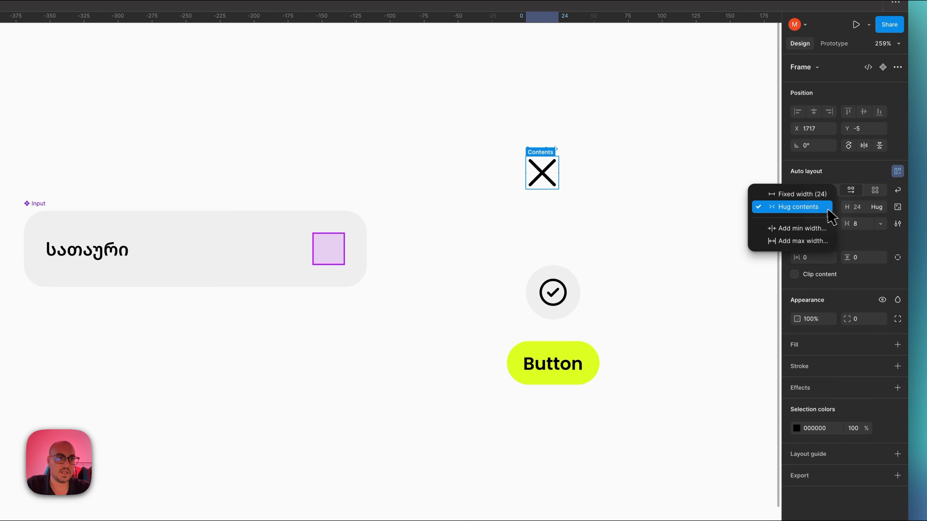
{"action": "left_click", "coordinate": [817, 211]}
{"action": "left_click", "coordinate": [883, 206]}
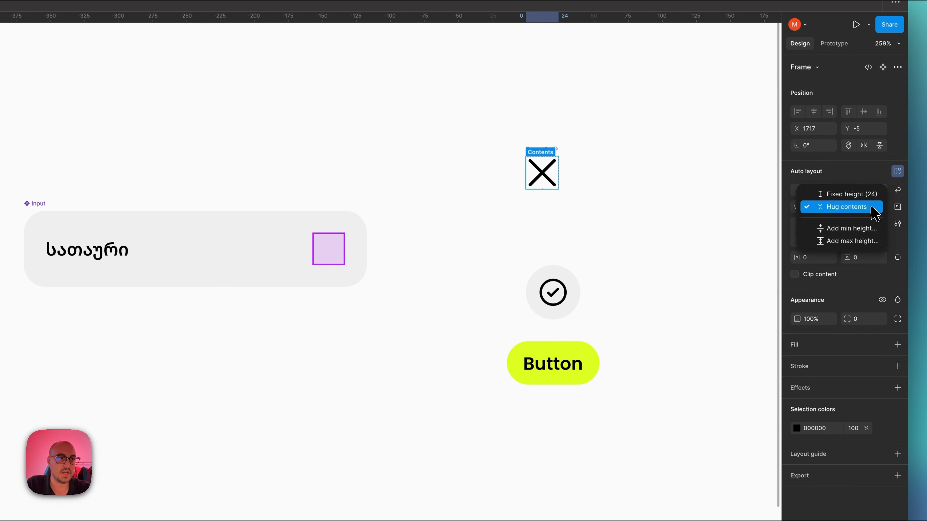
{"action": "left_click", "coordinate": [870, 208]}
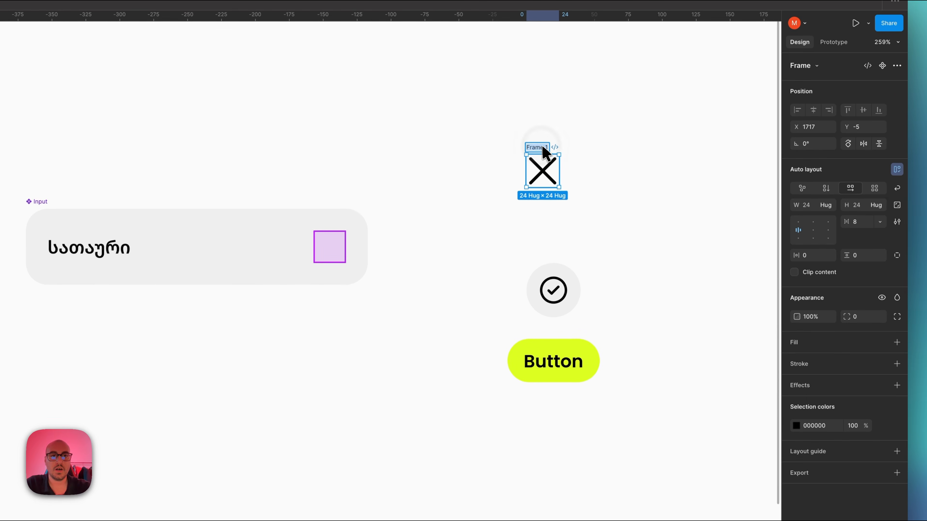
{"action": "double_click", "coordinate": [585, 131]}
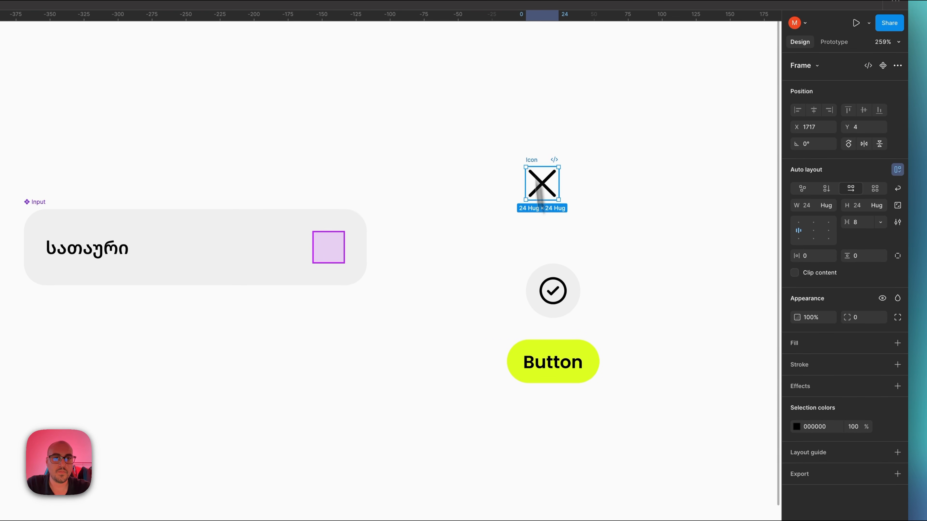
Move the loose check icon button up slightly and wrap it in an auto layout frame with all padding set to 0.
{"action": "left_click_drag", "start_coordinate": [552, 288], "coordinate": [543, 261]}
{"action": "key", "text": "shift+a"}
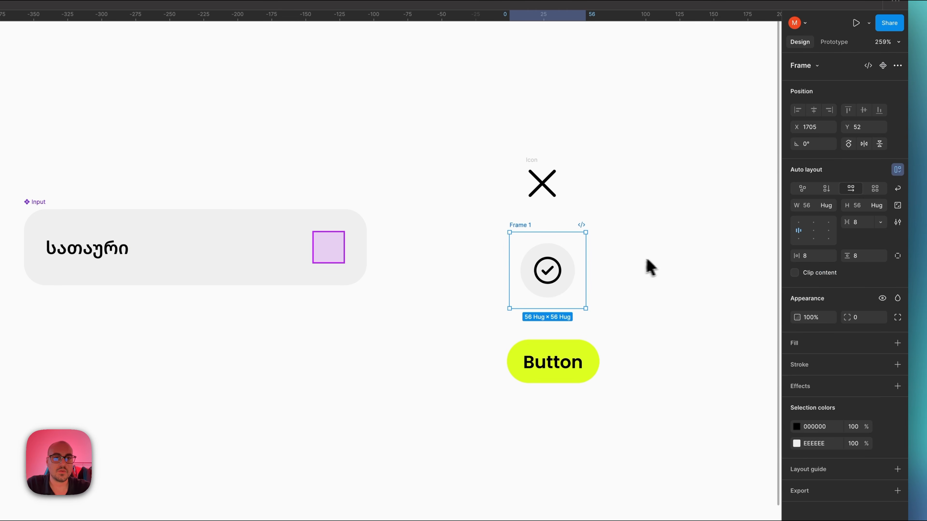
{"action": "left_click", "coordinate": [816, 258]}
{"action": "type", "text": "0"}
{"action": "key", "text": "Tab"}
{"action": "type", "text": "0"}
{"action": "key", "text": "Return"}
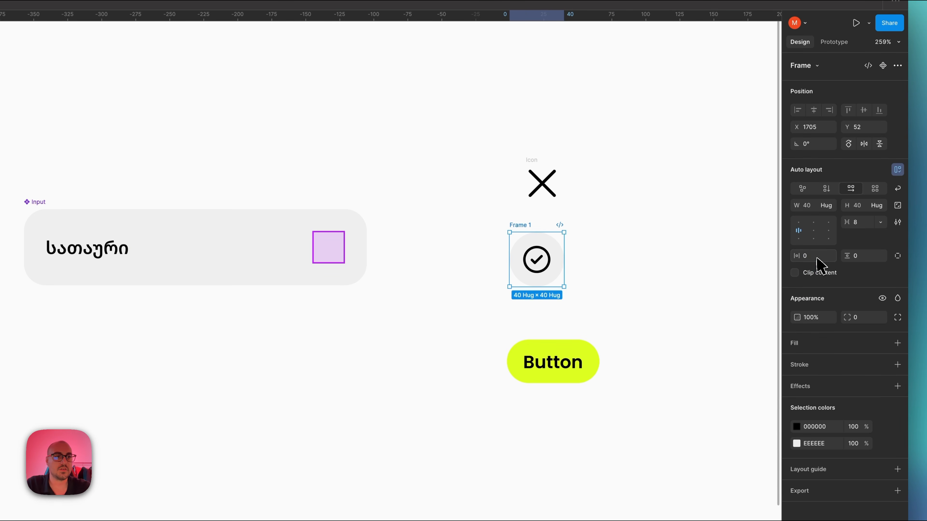
Rename the frame around the check icon button as Oval icon button.
{"action": "double_click", "coordinate": [524, 226]}
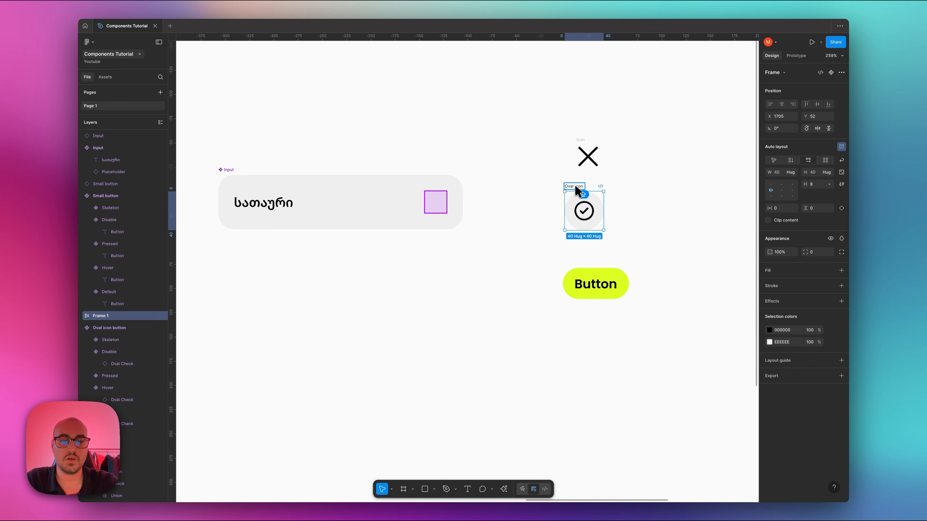
{"action": "type", "text": "n"}
{"action": "key", "text": "Return"}
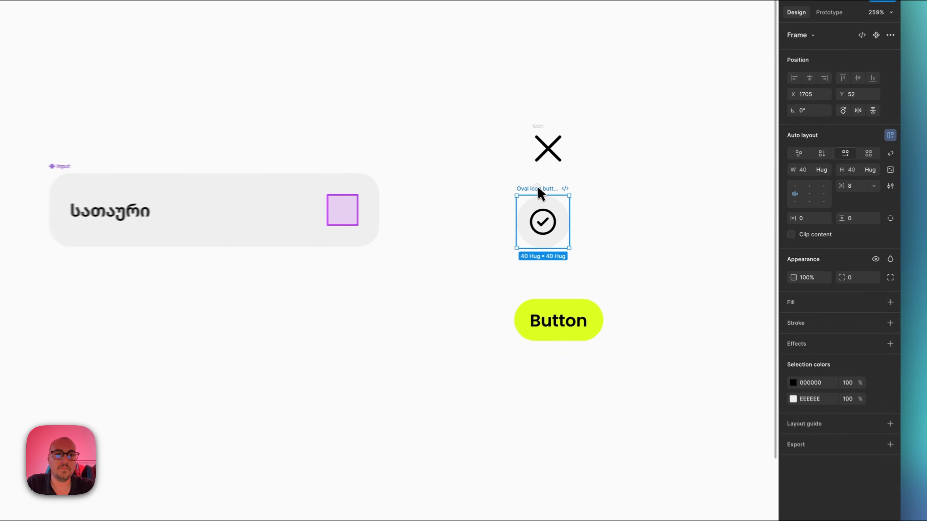
Wrap the loose yellow button in a vertical auto layout frame with 0 padding and Hug contents for width and height.
{"action": "left_click", "coordinate": [595, 291]}
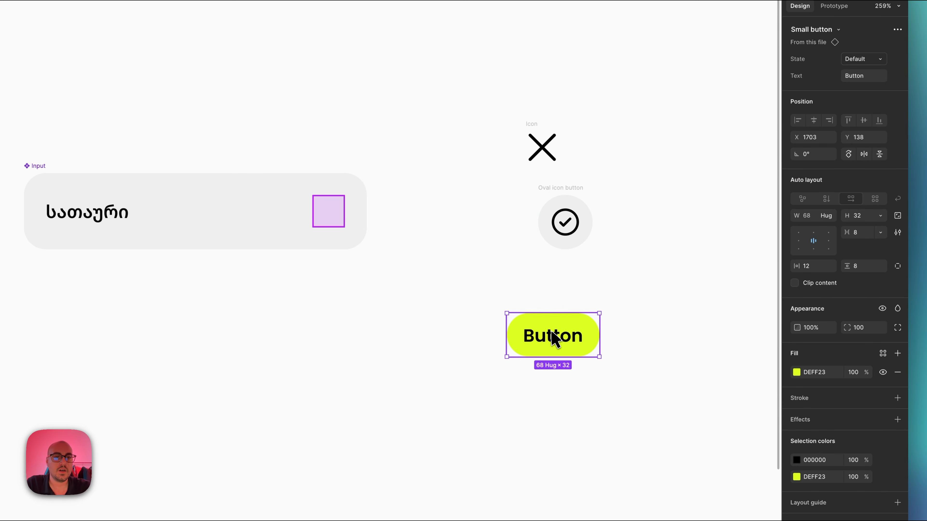
{"action": "key", "text": "shift+a"}
{"action": "left_click_drag", "start_coordinate": [814, 228], "coordinate": [817, 230]}
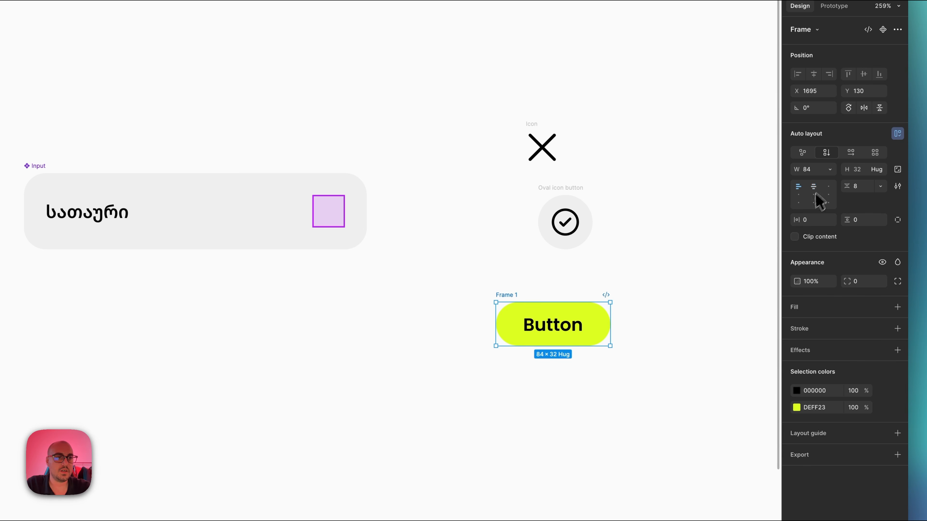
{"action": "left_click", "coordinate": [829, 169]}
{"action": "left_click", "coordinate": [772, 181]}
{"action": "left_click", "coordinate": [880, 171]}
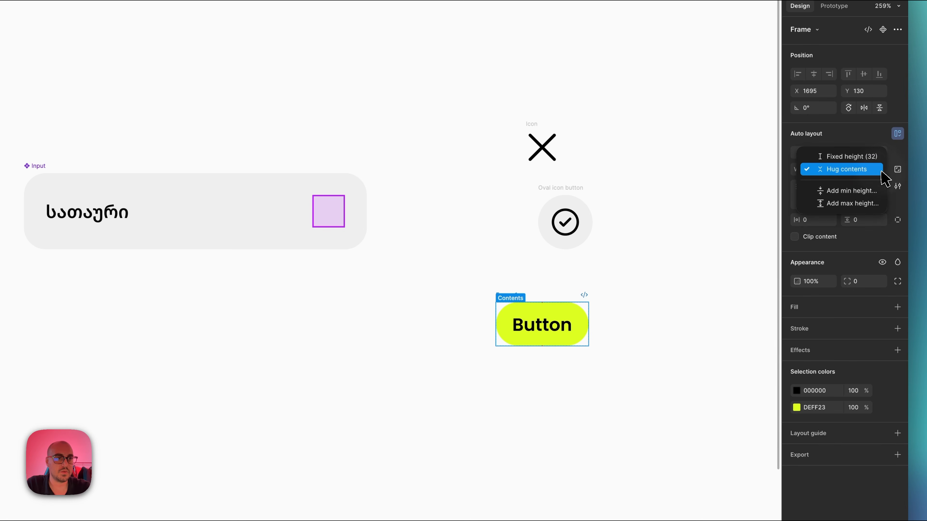
{"action": "left_click", "coordinate": [881, 170]}
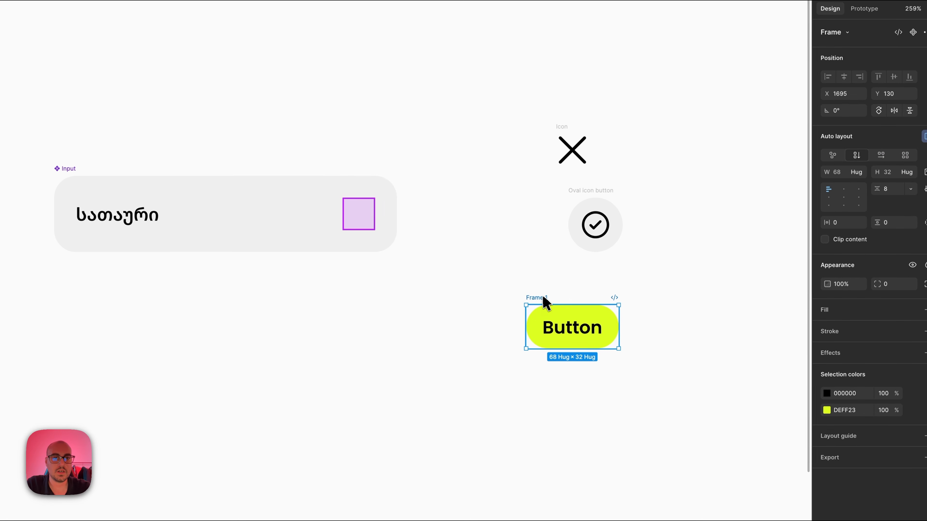
Rename the frame around the yellow button as Button.
{"action": "double_click", "coordinate": [544, 298]}
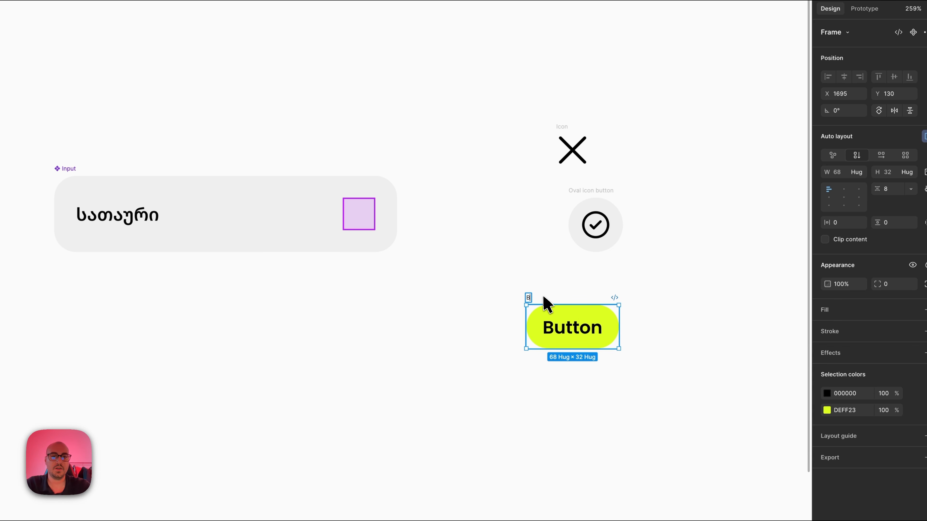
{"action": "type", "text": "Button"}
{"action": "key", "text": "Return"}
Wrap the three frames in one vertical auto layout frame with centred alignment and 16 horizontal and vertical padding.
{"action": "left_click_drag", "start_coordinate": [668, 381], "coordinate": [507, 107]}
{"action": "key", "text": "shift+a"}
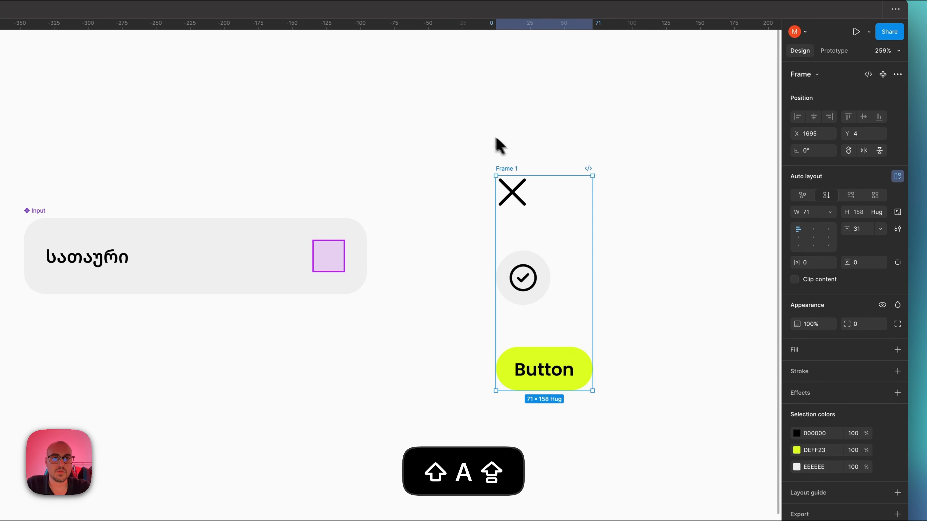
{"action": "left_click", "coordinate": [814, 238]}
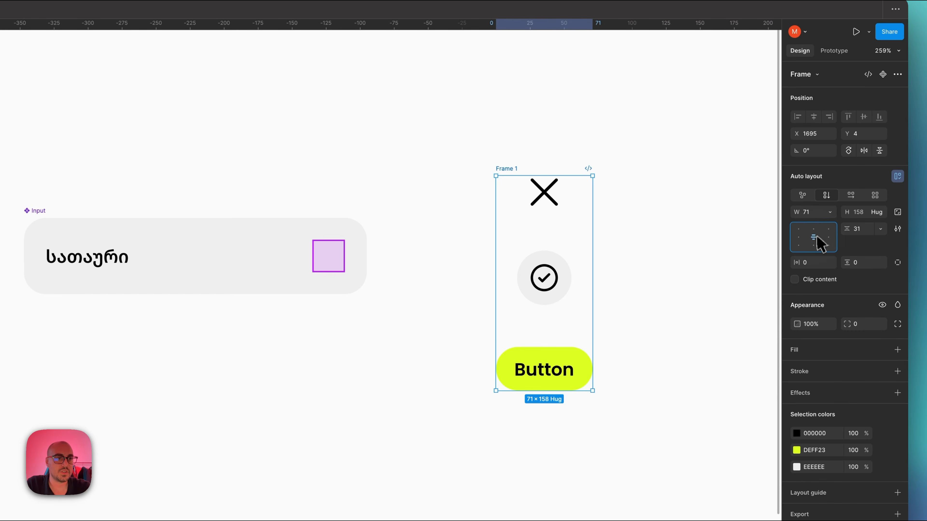
{"action": "left_click", "coordinate": [814, 262]}
{"action": "type", "text": "16"}
{"action": "left_click", "coordinate": [874, 264]}
{"action": "type", "text": "16"}
{"action": "key", "text": "Return"}
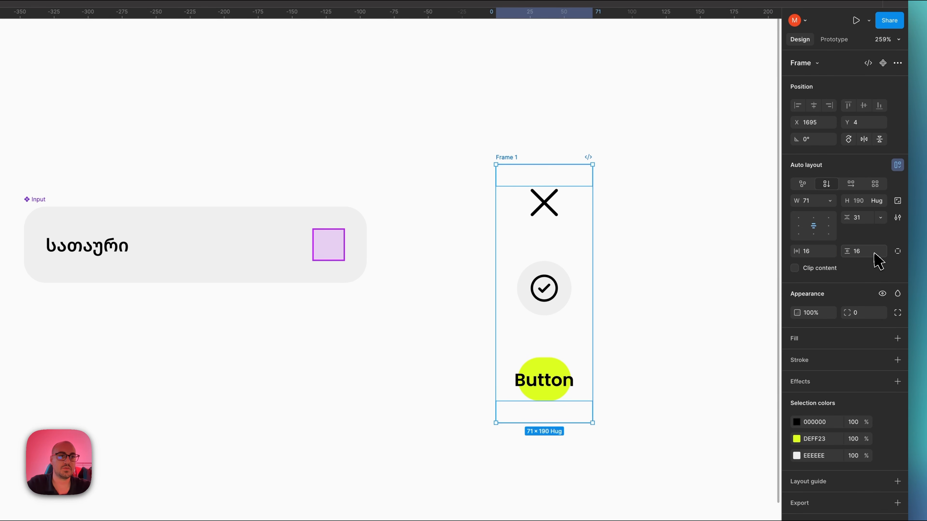
Rename the frame around the three elements as Input Slots and move it closer to the Input component.
{"action": "left_click", "coordinate": [543, 203]}
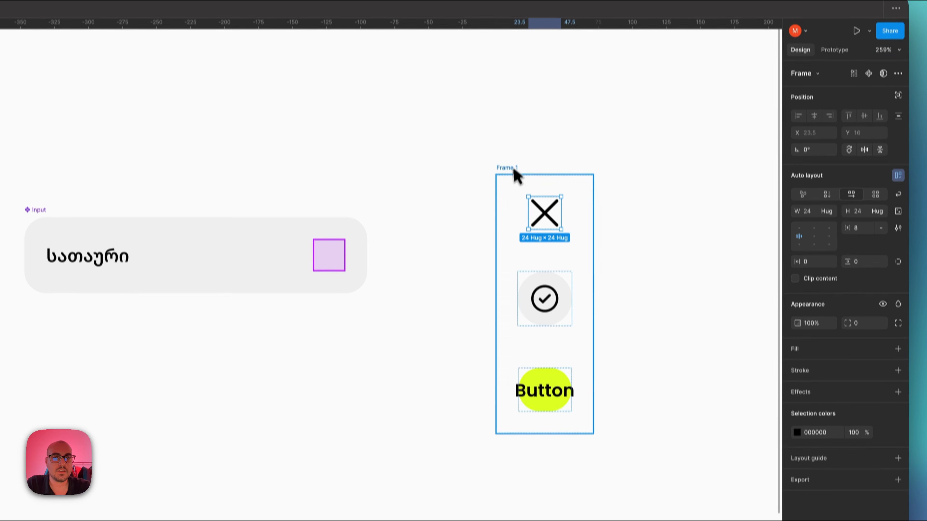
{"action": "left_click", "coordinate": [513, 168]}
{"action": "type", "text": "Input"}
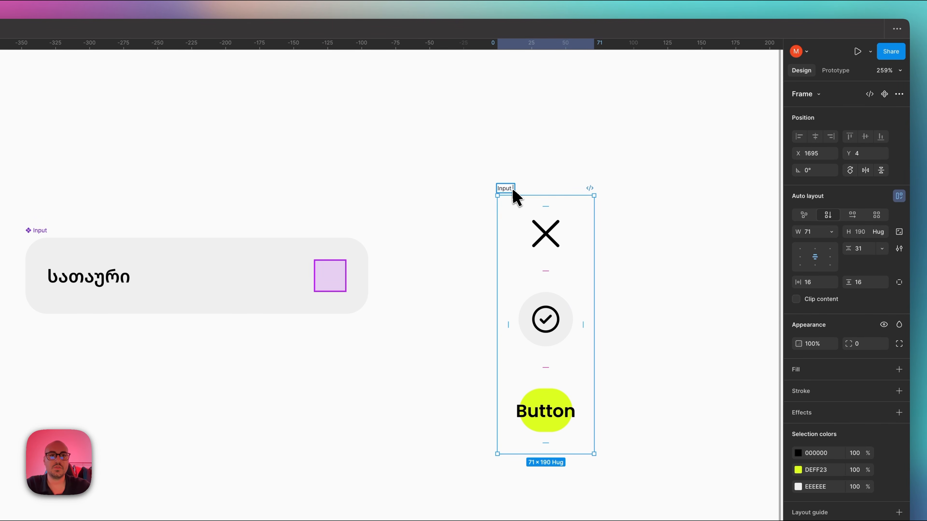
{"action": "type", "text": " Slots"}
{"action": "key", "text": "Return"}
{"action": "left_click", "coordinate": [454, 177]}
{"action": "scroll", "coordinate": [454, 182], "scroll_direction": "left", "scroll_amount": 3}
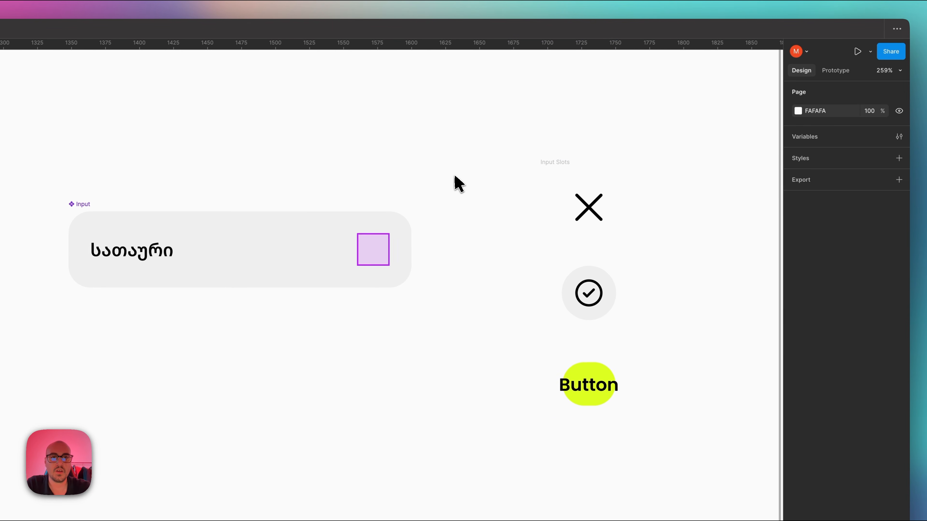
{"action": "left_click_drag", "start_coordinate": [559, 161], "coordinate": [479, 204]}
{"action": "left_click", "coordinate": [457, 190]}
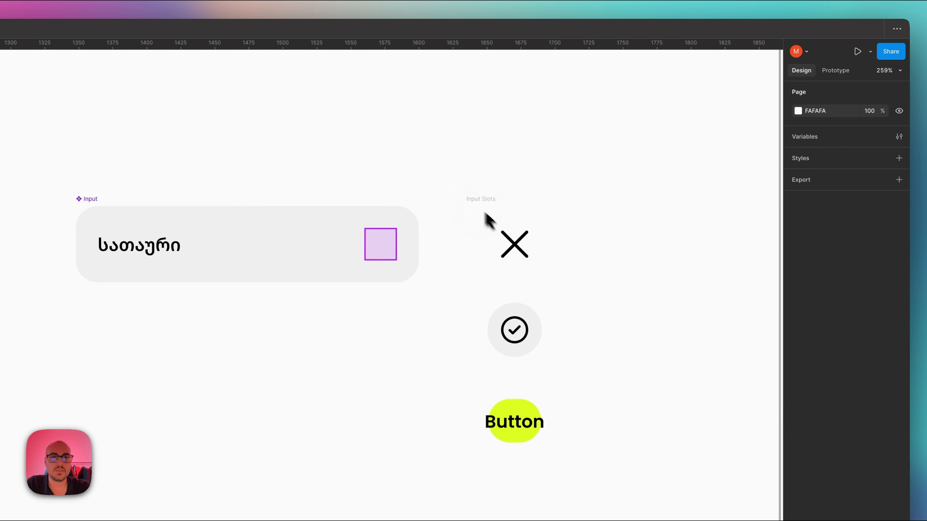
Turn the check icon button frame and the X icon frame inside Input Slots into components.
{"action": "left_click", "coordinate": [514, 243]}
{"action": "left_click", "coordinate": [513, 307]}
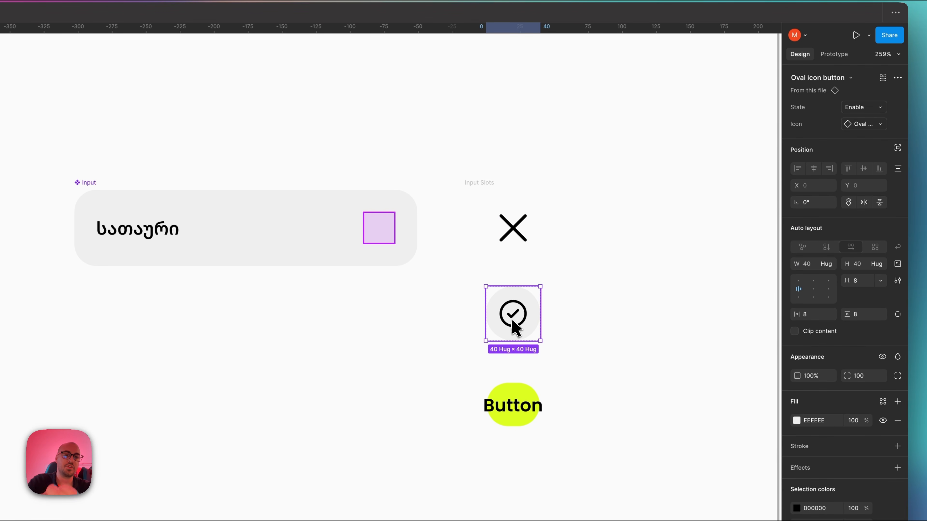
{"action": "left_click", "coordinate": [575, 302]}
{"action": "left_click", "coordinate": [505, 312]}
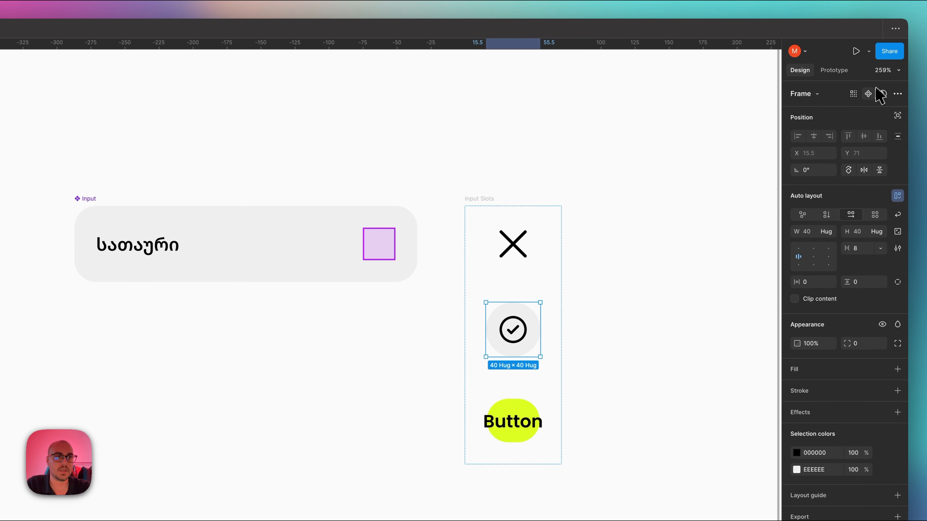
{"action": "left_click", "coordinate": [868, 79]}
{"action": "left_click", "coordinate": [513, 243]}
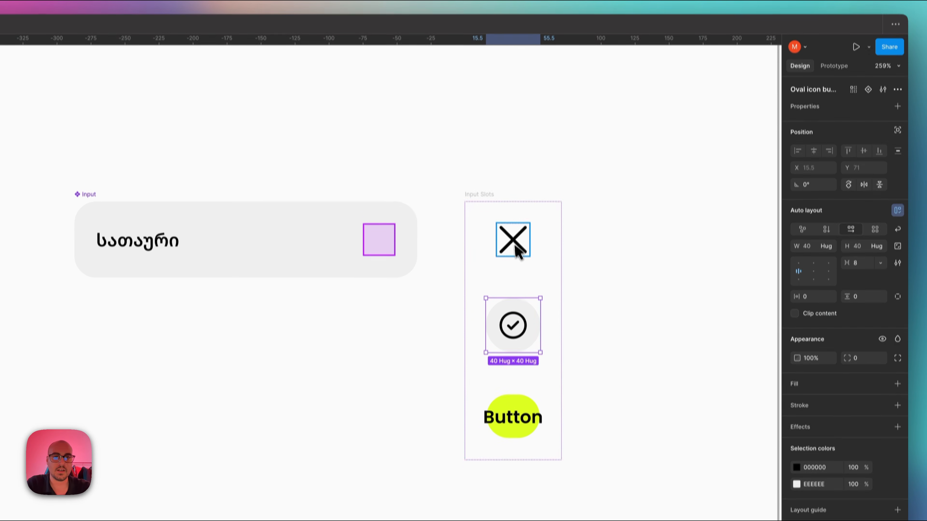
{"action": "left_click", "coordinate": [868, 94]}
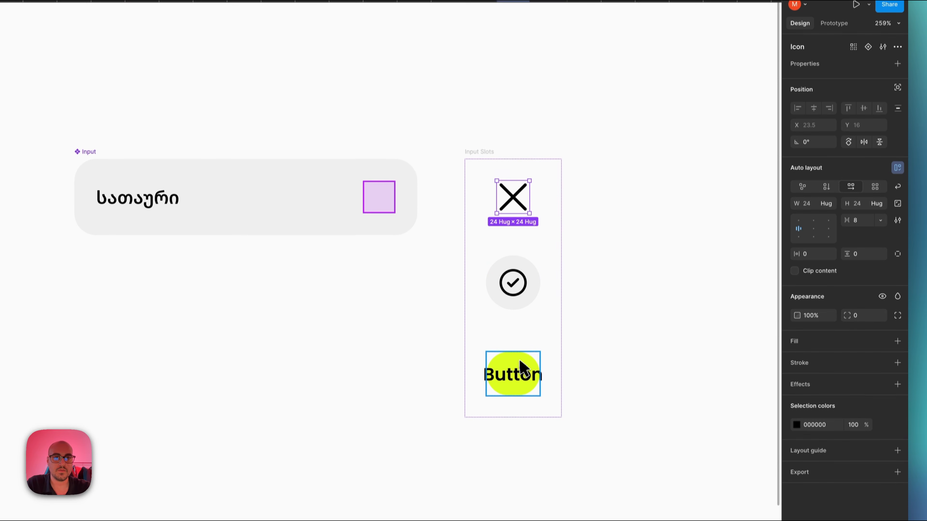
Set the width of the yellow Button frame and of the surrounding Input Slots frame to Hug contents.
{"action": "left_click", "coordinate": [517, 393]}
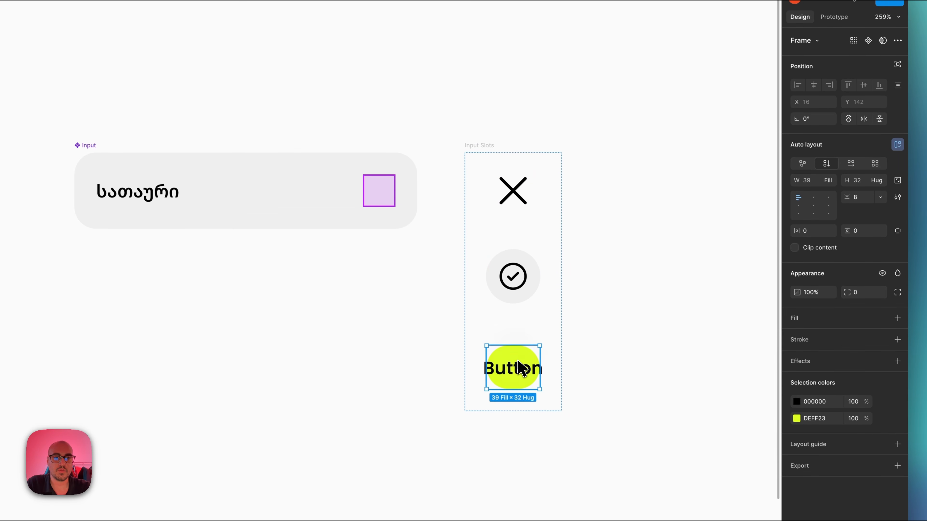
{"action": "left_click", "coordinate": [827, 180]}
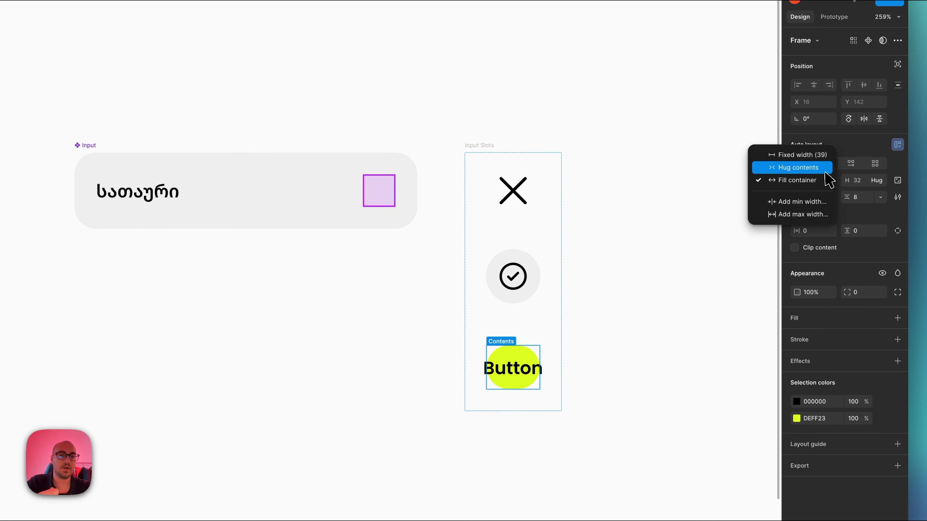
{"action": "left_click", "coordinate": [825, 171]}
{"action": "left_click", "coordinate": [631, 253]}
{"action": "left_click", "coordinate": [474, 146]}
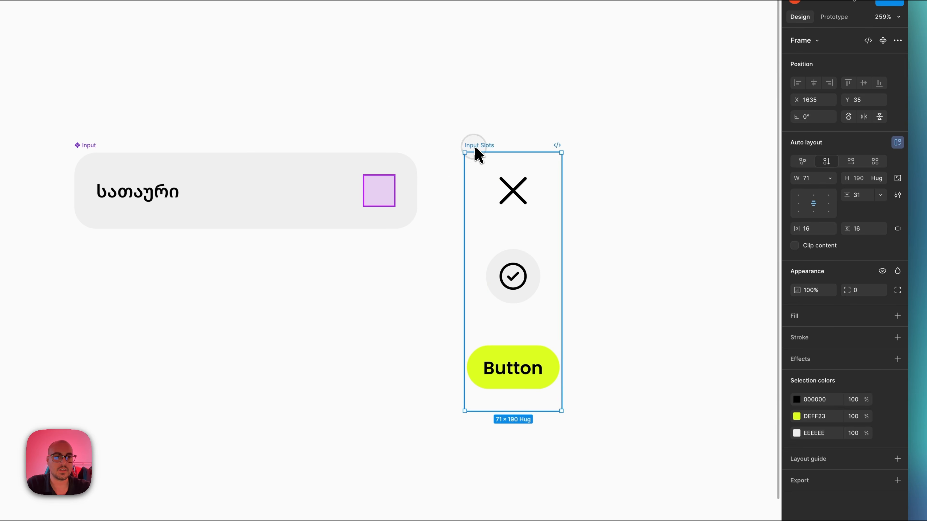
{"action": "left_click", "coordinate": [830, 178]}
{"action": "left_click", "coordinate": [796, 188]}
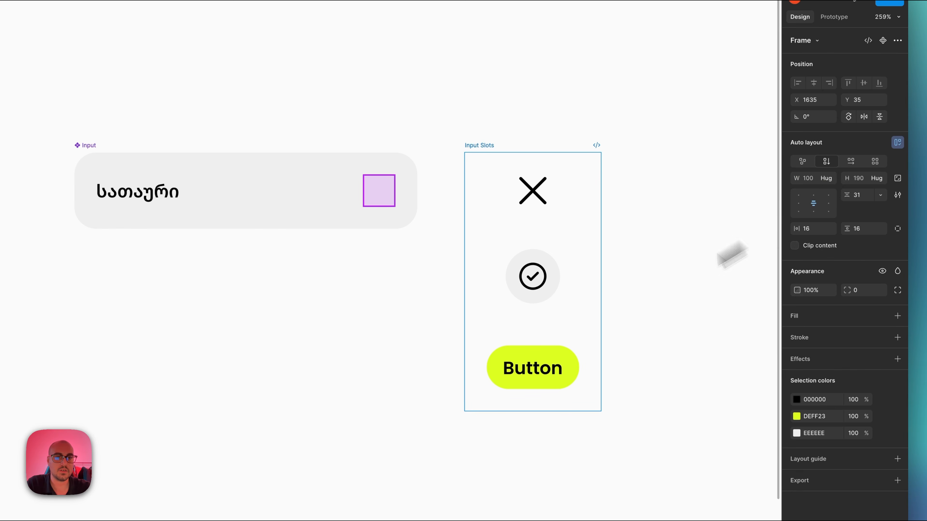
Turn the yellow Button frame into a component and move the Input Slots frame slightly closer to the Input component.
{"action": "left_click", "coordinate": [532, 368]}
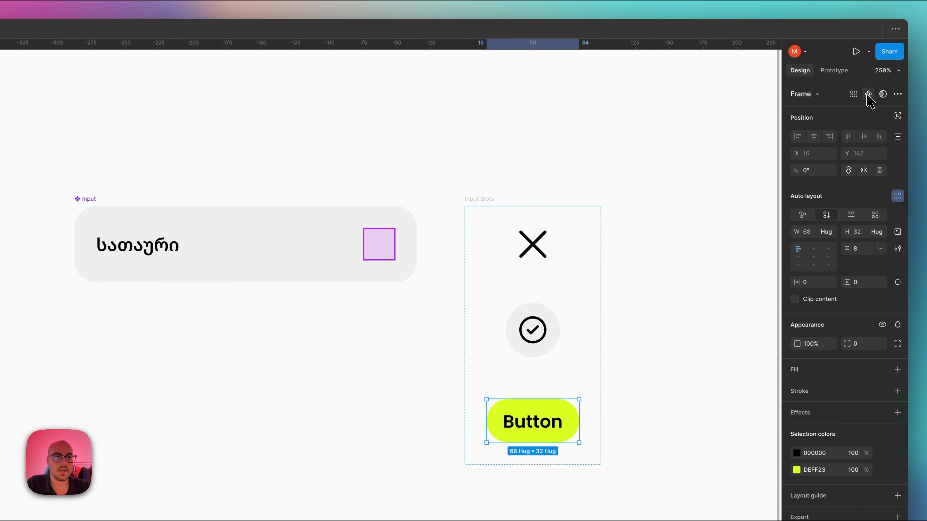
{"action": "left_click", "coordinate": [868, 95]}
{"action": "left_click", "coordinate": [527, 180]}
{"action": "left_click_drag", "start_coordinate": [486, 200], "coordinate": [478, 204]}
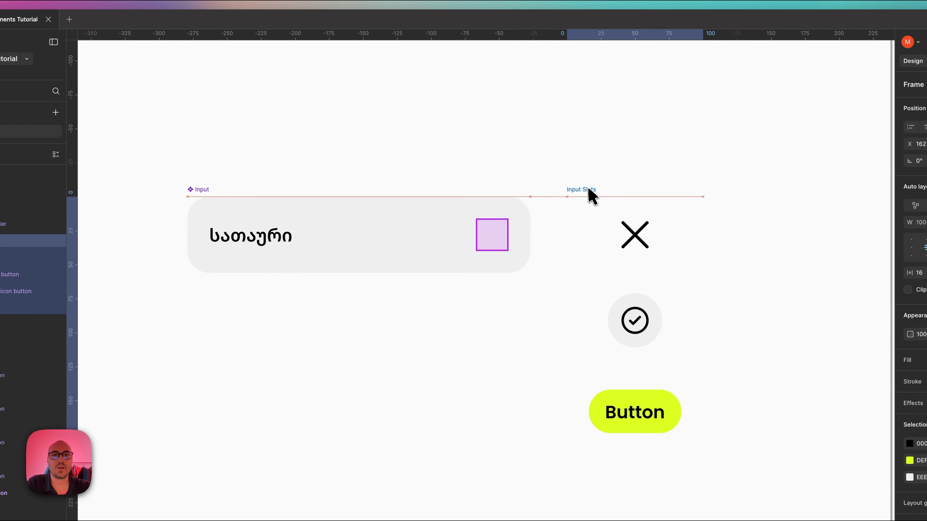
{"action": "left_click_drag", "start_coordinate": [588, 189], "coordinate": [589, 189]}
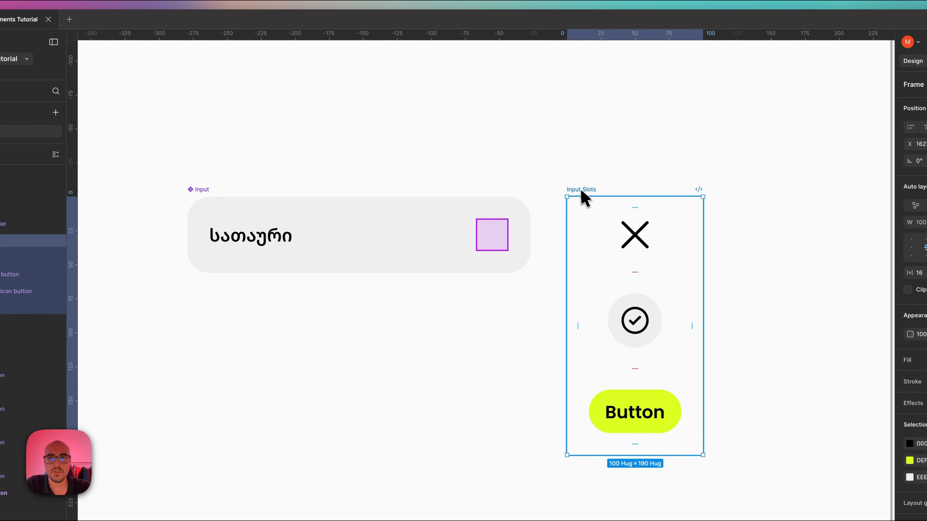
{"action": "scroll", "coordinate": [584, 197], "scroll_direction": "left", "scroll_amount": 2}
{"action": "left_click", "coordinate": [248, 201]}
{"action": "left_click", "coordinate": [474, 169]}
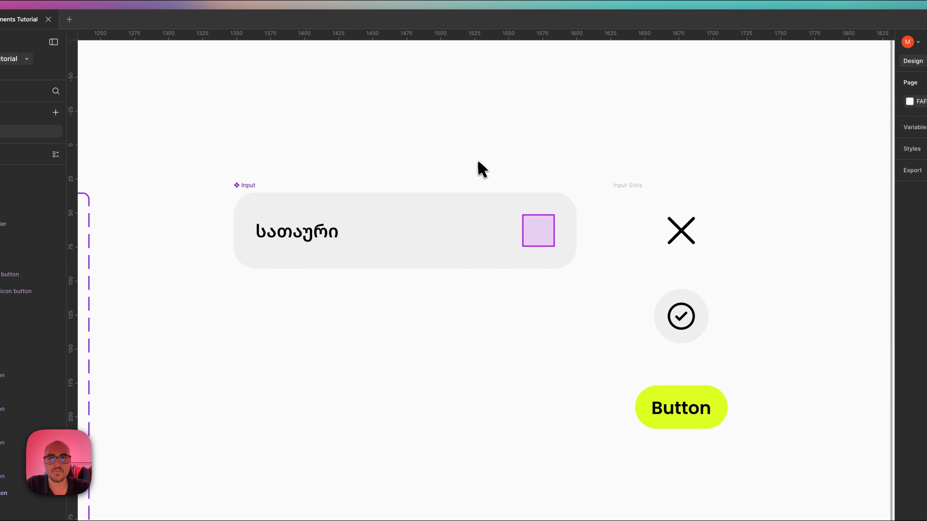
Start an instance swap property for the purple placeholder inside the Input component, with Placeholder as its value.
{"action": "scroll", "coordinate": [478, 169], "scroll_direction": "left", "scroll_amount": 4}
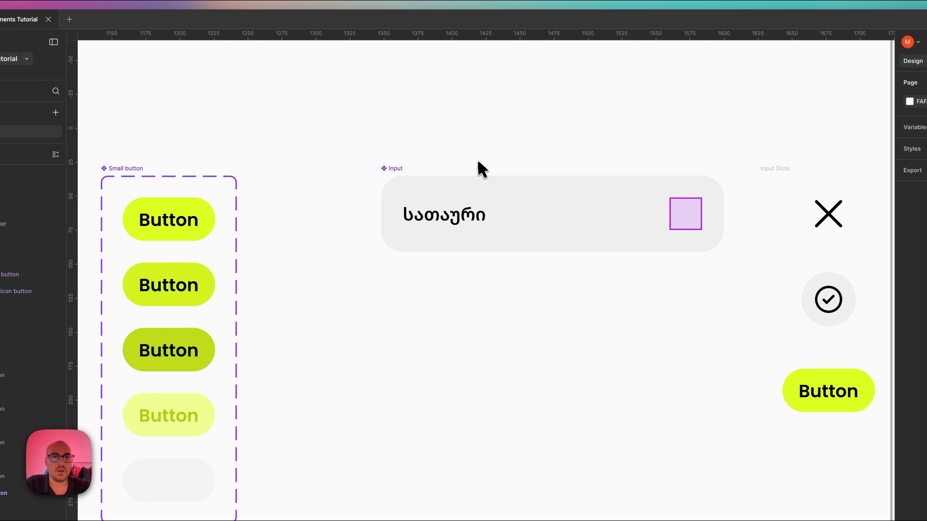
{"action": "left_click", "coordinate": [656, 203]}
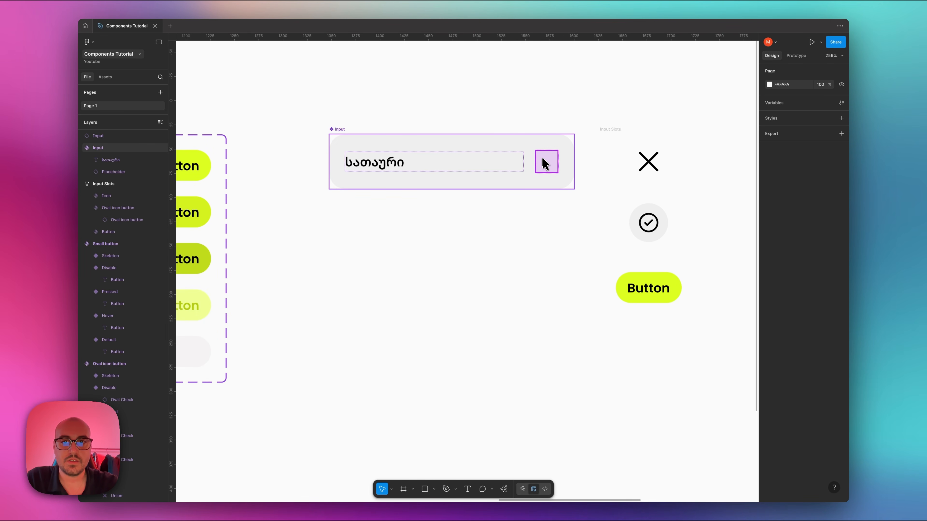
{"action": "left_click", "coordinate": [544, 162]}
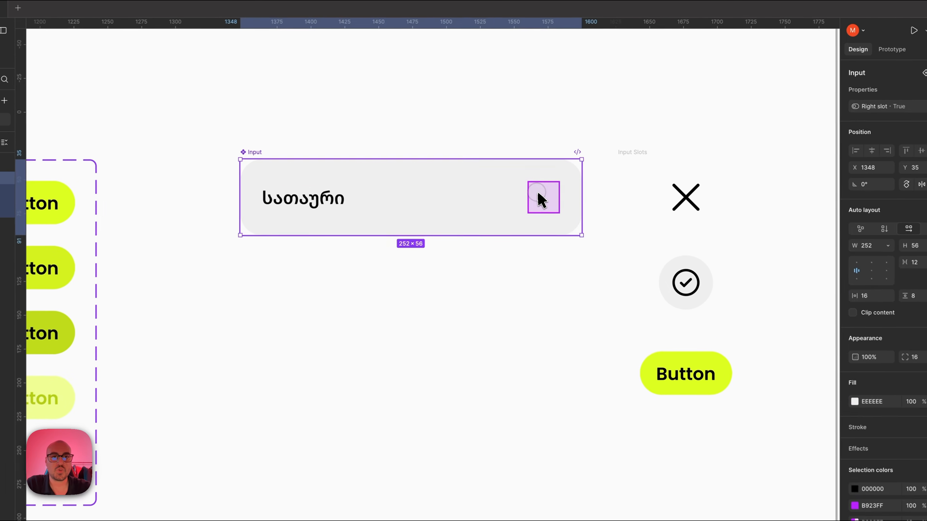
{"action": "left_click", "coordinate": [543, 162]}
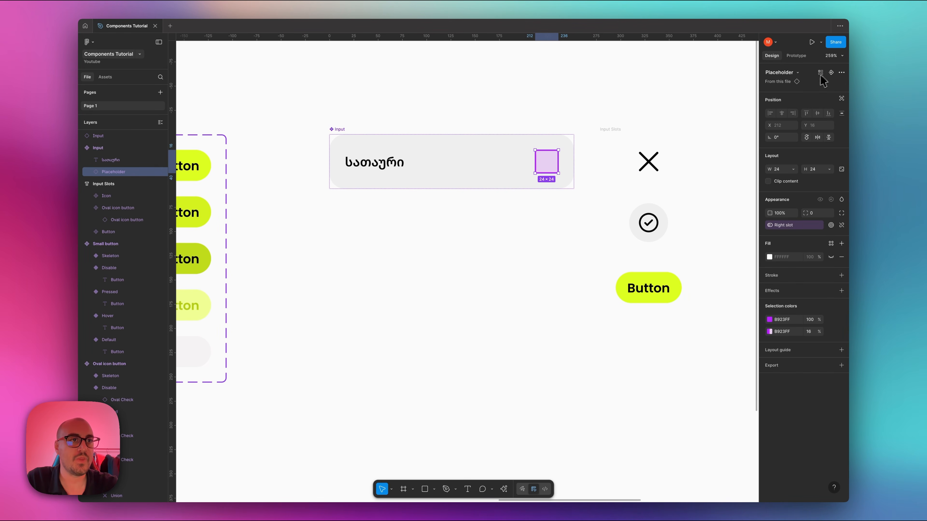
{"action": "scroll", "coordinate": [606, 182], "scroll_direction": "left", "scroll_amount": 15}
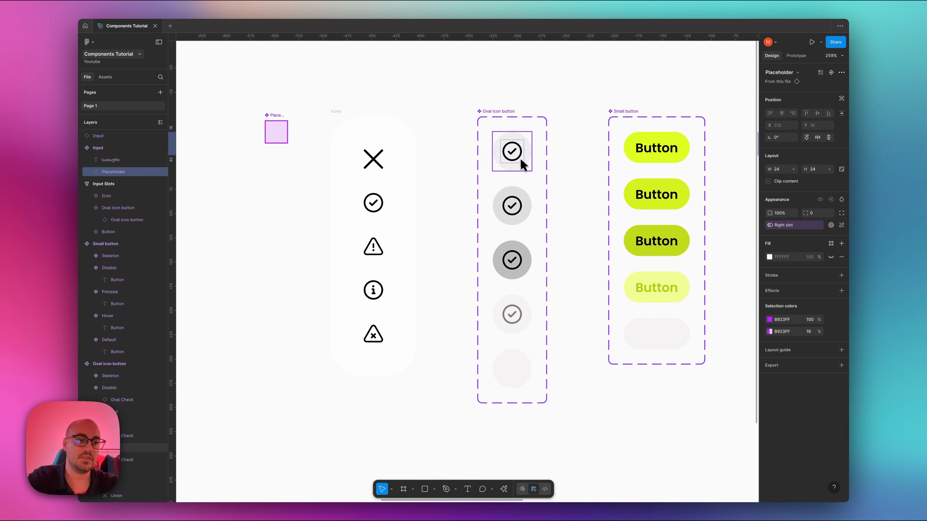
{"action": "scroll", "coordinate": [521, 163], "scroll_direction": "right", "scroll_amount": 15}
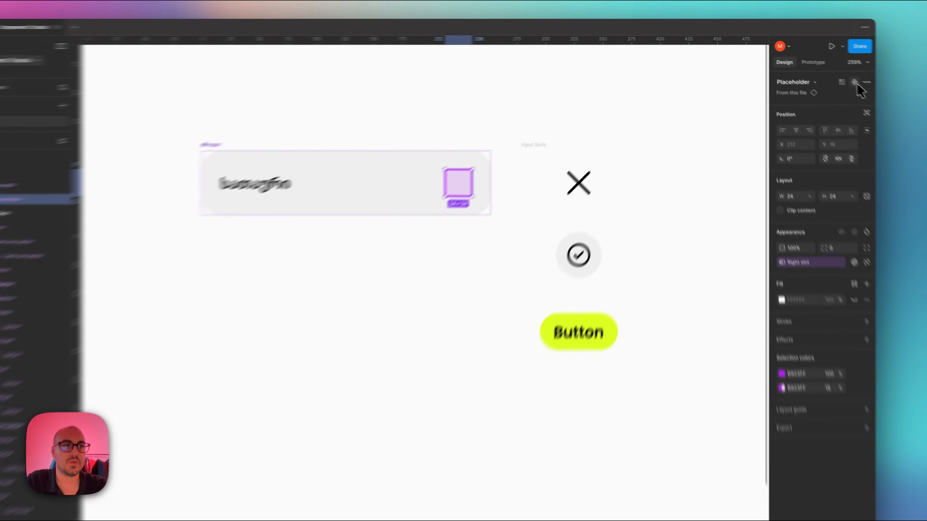
{"action": "left_click", "coordinate": [854, 83]}
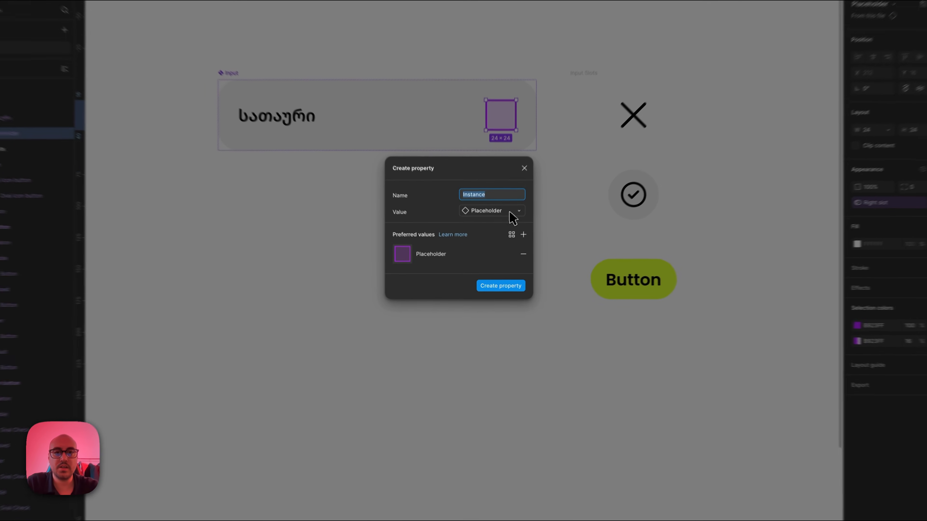
{"action": "left_click", "coordinate": [503, 233]}
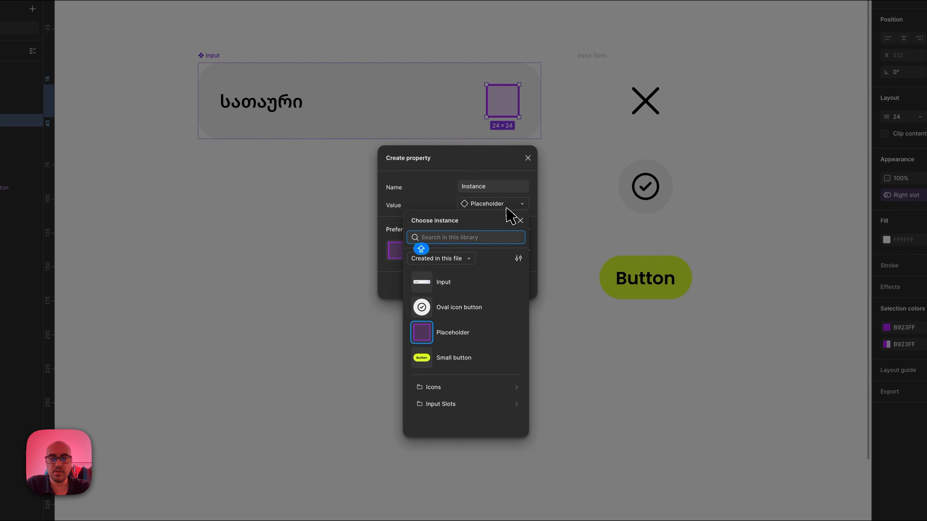
{"action": "left_click", "coordinate": [446, 331]}
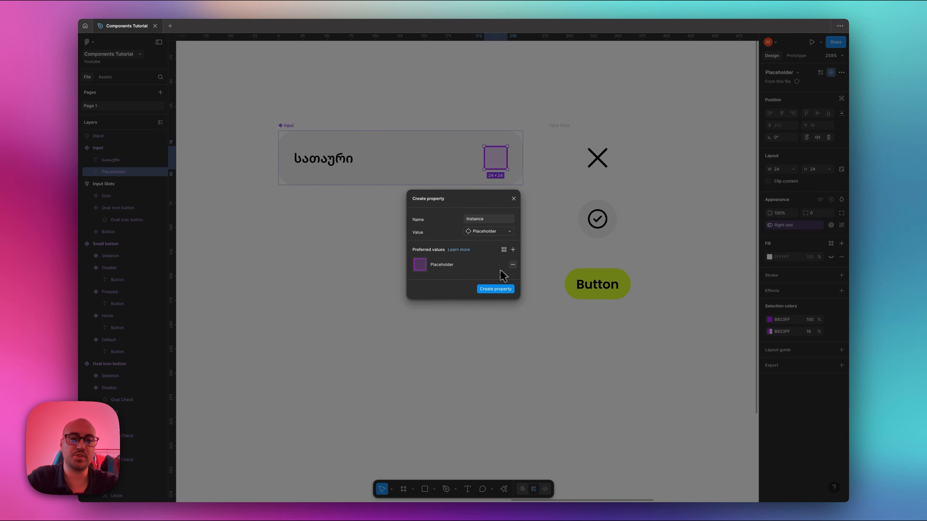
Replace the Placeholder preferred value with Button, Icon and Oval icon button from Input Slots, and create the property.
{"action": "left_click", "coordinate": [513, 265]}
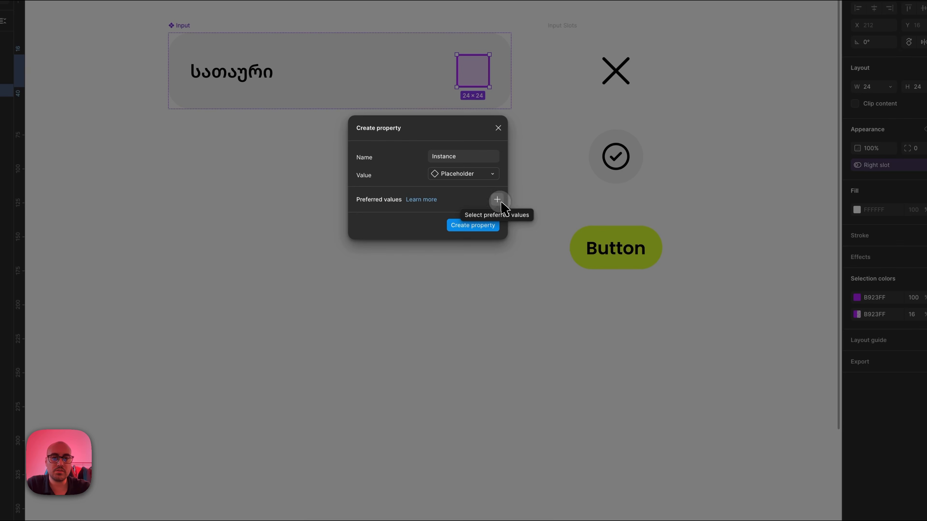
{"action": "left_click", "coordinate": [500, 201]}
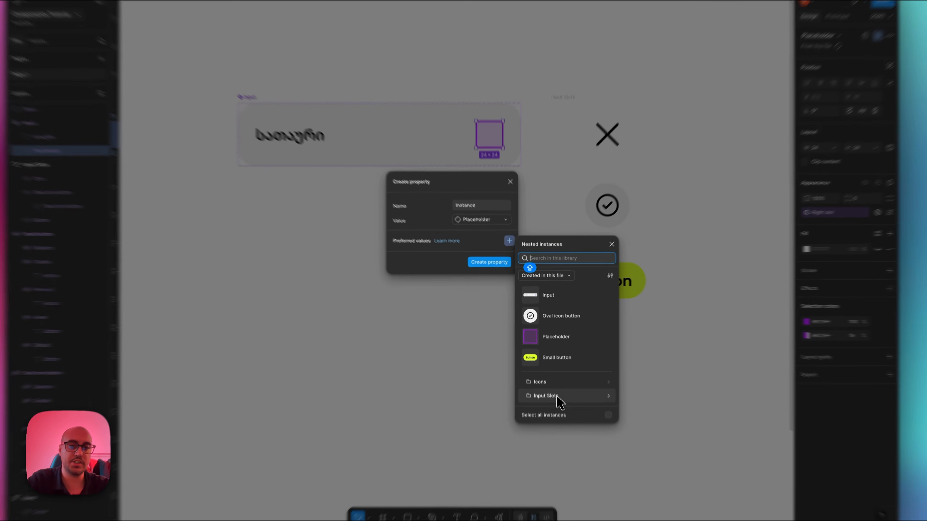
{"action": "left_click", "coordinate": [554, 384]}
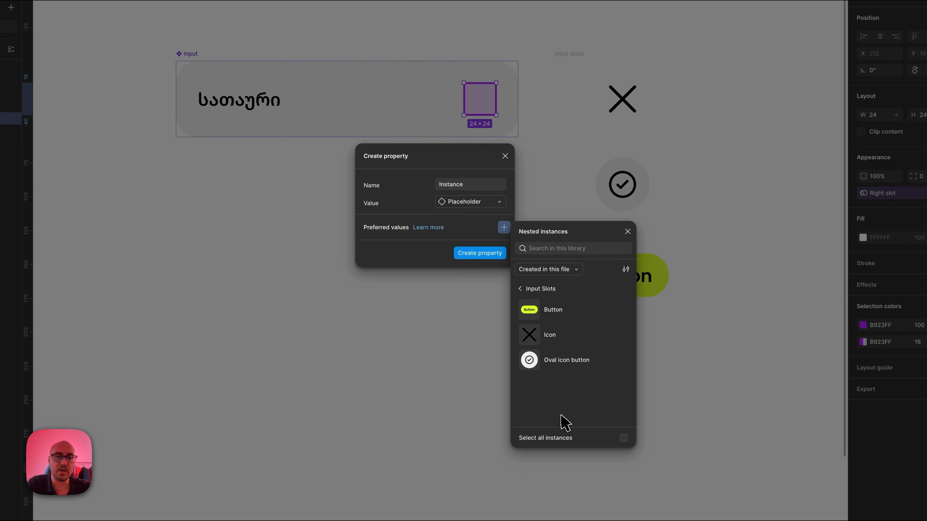
{"action": "left_click", "coordinate": [624, 311]}
{"action": "left_click", "coordinate": [624, 336]}
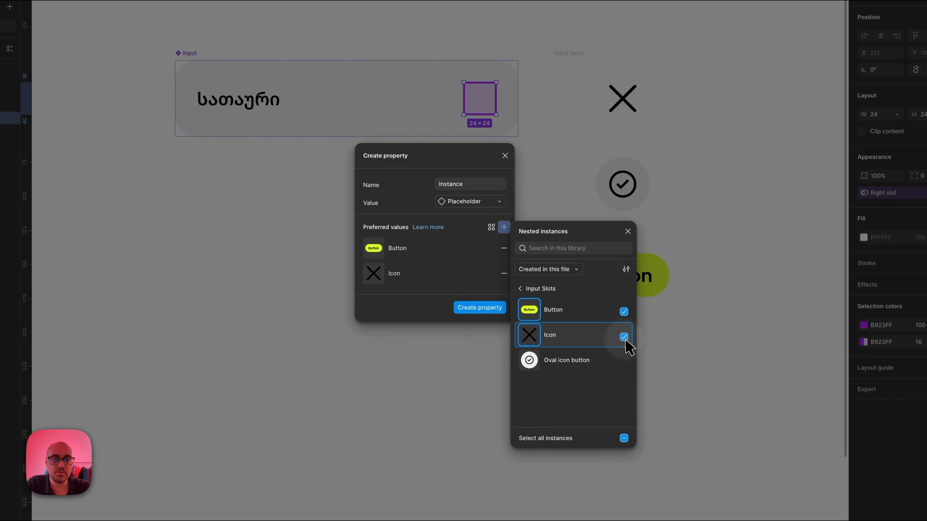
{"action": "left_click", "coordinate": [623, 362]}
{"action": "left_click", "coordinate": [435, 336]}
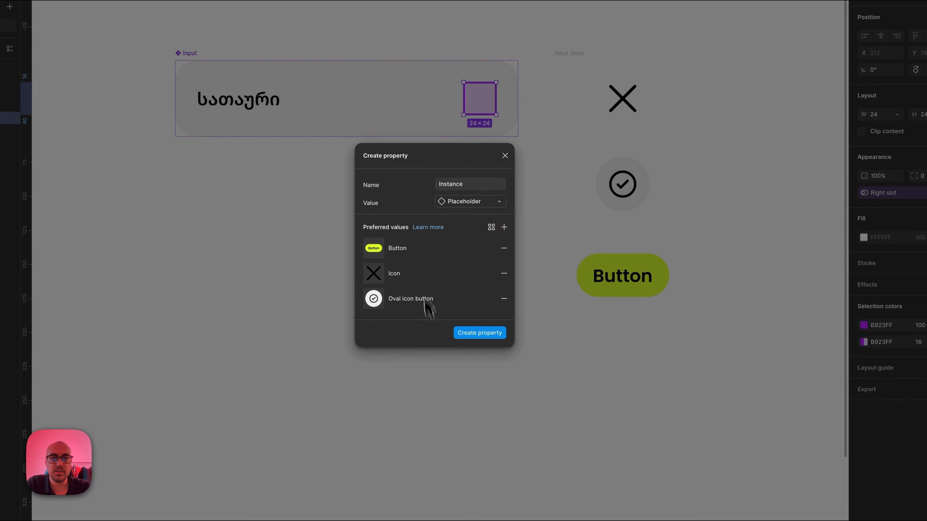
{"action": "left_click", "coordinate": [483, 336]}
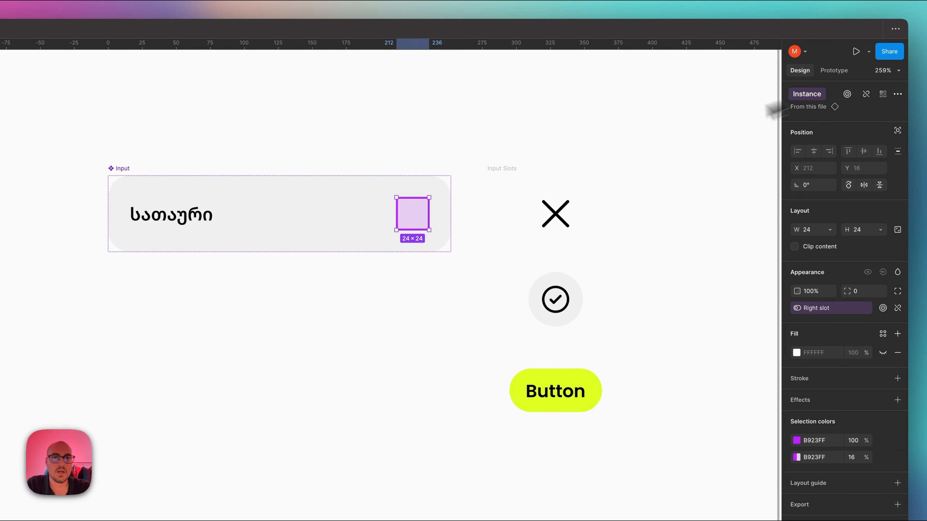
Rename the Input component's instance swap property as Slot.
{"action": "left_click", "coordinate": [122, 186]}
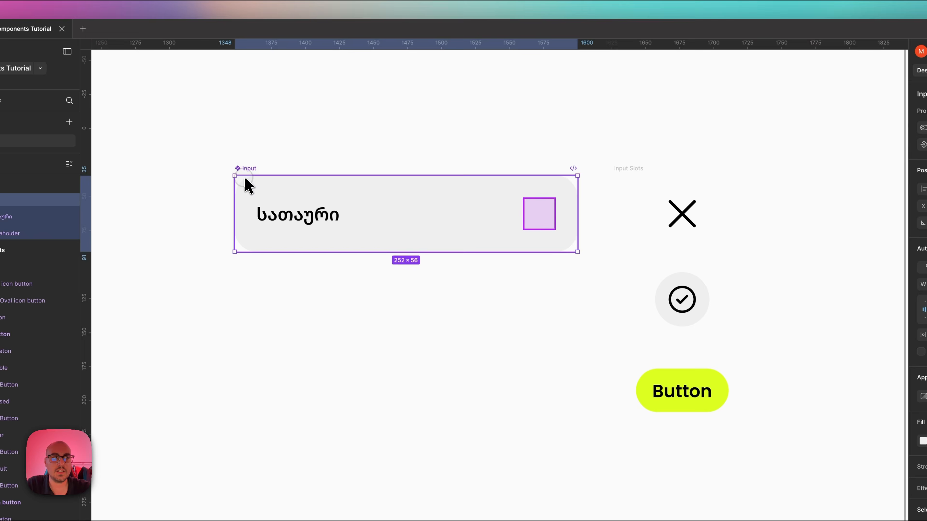
{"action": "left_click", "coordinate": [882, 144]}
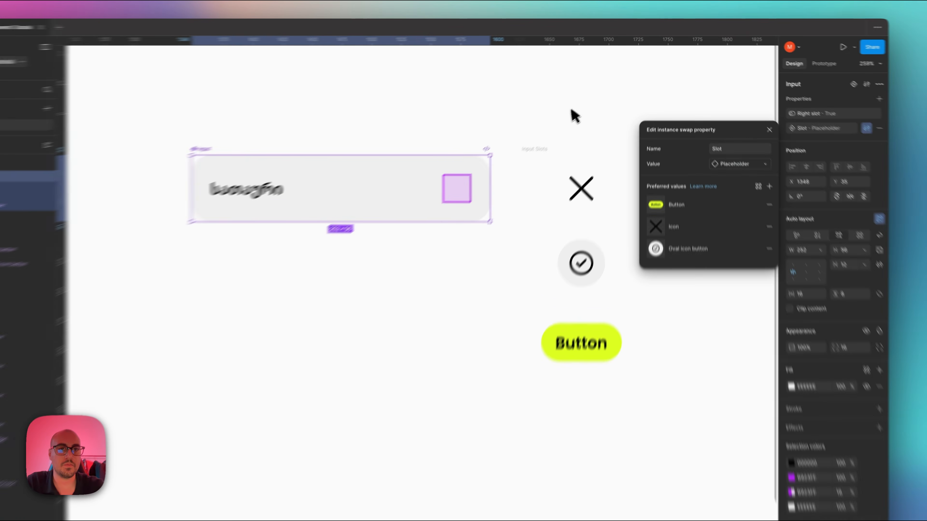
{"action": "left_click", "coordinate": [588, 95]}
Nudge the separate Input instance to X 1917 and turn on its Right slot property.
{"action": "scroll", "coordinate": [586, 94], "scroll_direction": "down", "scroll_amount": 5}
{"action": "scroll", "coordinate": [587, 95], "scroll_direction": "right", "scroll_amount": 5}
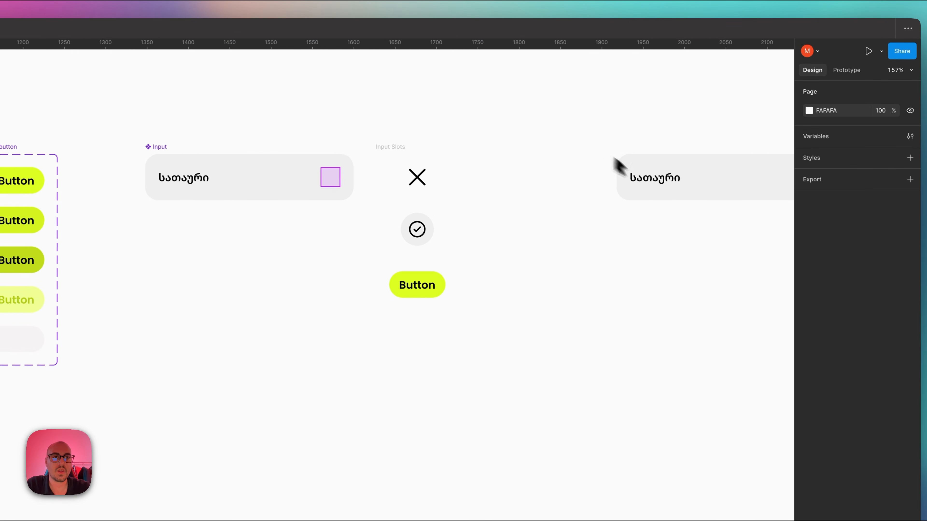
{"action": "left_click", "coordinate": [660, 135]}
{"action": "scroll", "coordinate": [500, 190], "scroll_direction": "right", "scroll_amount": 5}
{"action": "scroll", "coordinate": [501, 191], "scroll_direction": "up", "scroll_amount": 2}
{"action": "scroll", "coordinate": [500, 191], "scroll_direction": "left", "scroll_amount": 3}
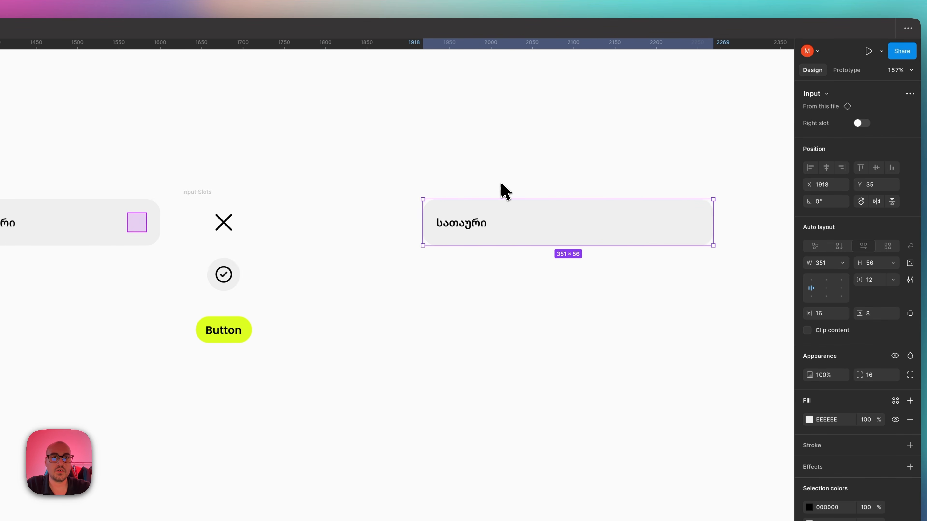
{"action": "scroll", "coordinate": [547, 199], "scroll_direction": "up", "scroll_amount": 3}
{"action": "scroll", "coordinate": [562, 201], "scroll_direction": "left", "scroll_amount": 5}
{"action": "left_click_drag", "start_coordinate": [448, 264], "coordinate": [447, 266]}
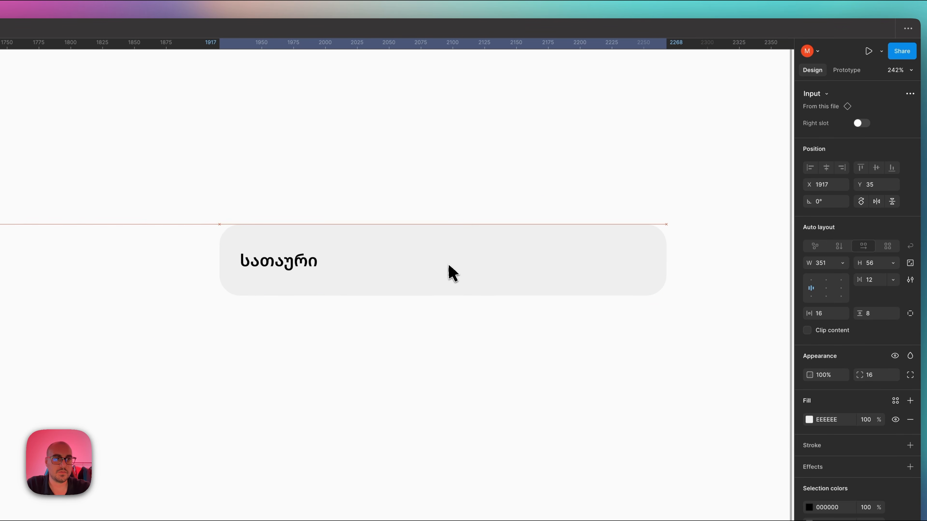
{"action": "left_click", "coordinate": [848, 121]}
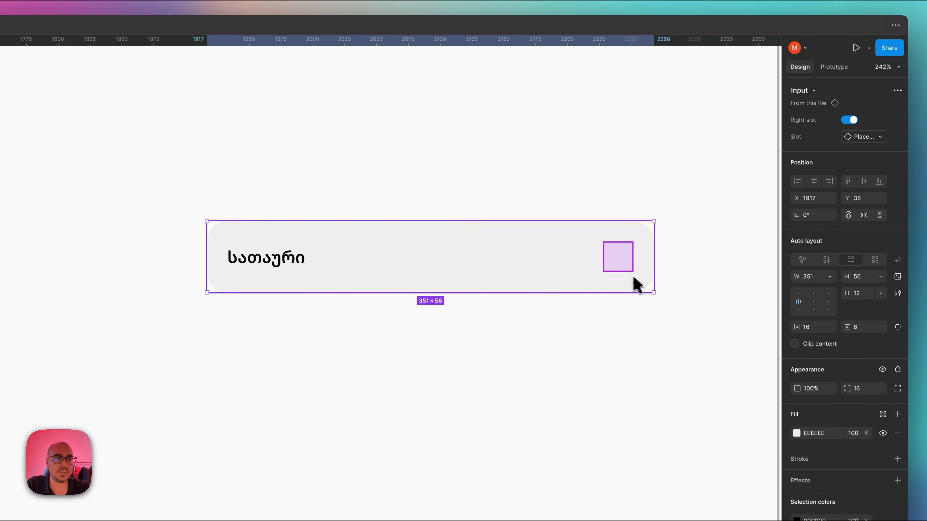
Swap the Input instance's Slot to Button, to Icon, and finally to Oval icon button.
{"action": "left_click", "coordinate": [861, 138]}
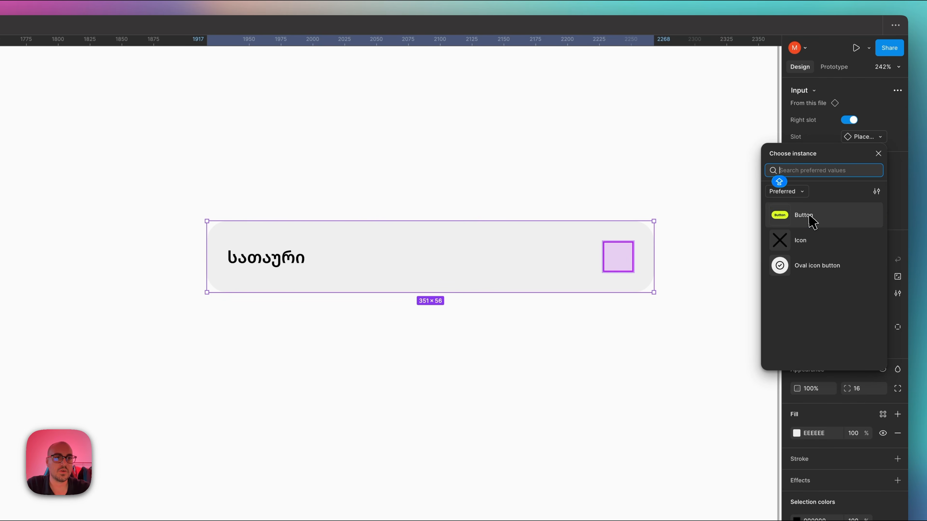
{"action": "left_click", "coordinate": [810, 221]}
{"action": "left_click", "coordinate": [868, 141]}
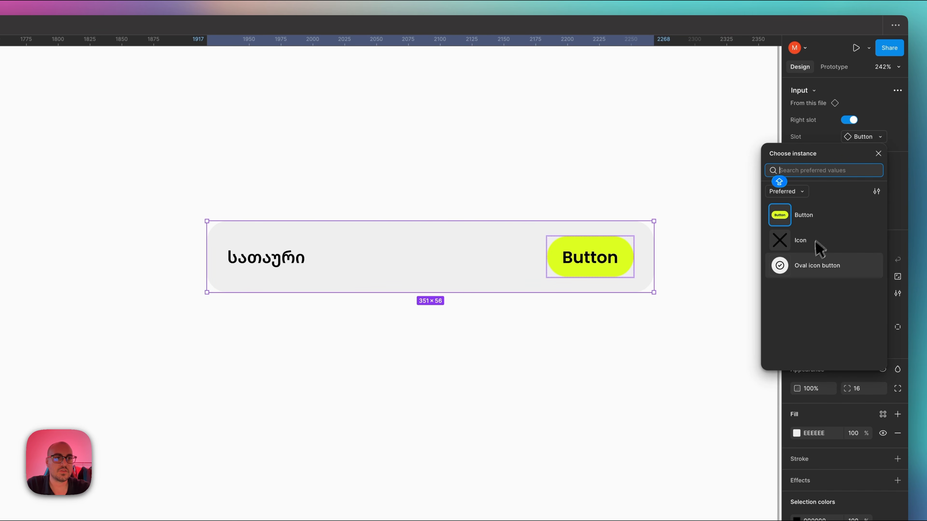
{"action": "left_click", "coordinate": [816, 246]}
{"action": "left_click", "coordinate": [876, 140]}
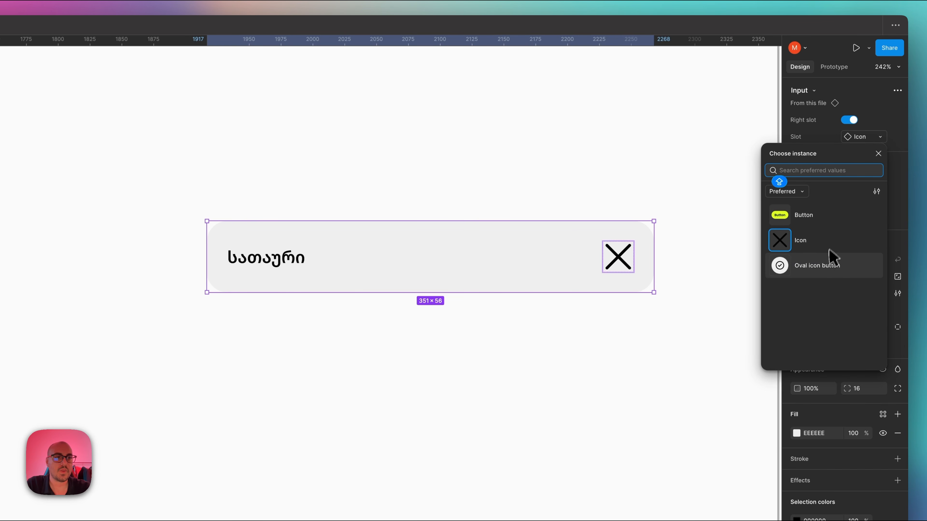
{"action": "left_click", "coordinate": [827, 268]}
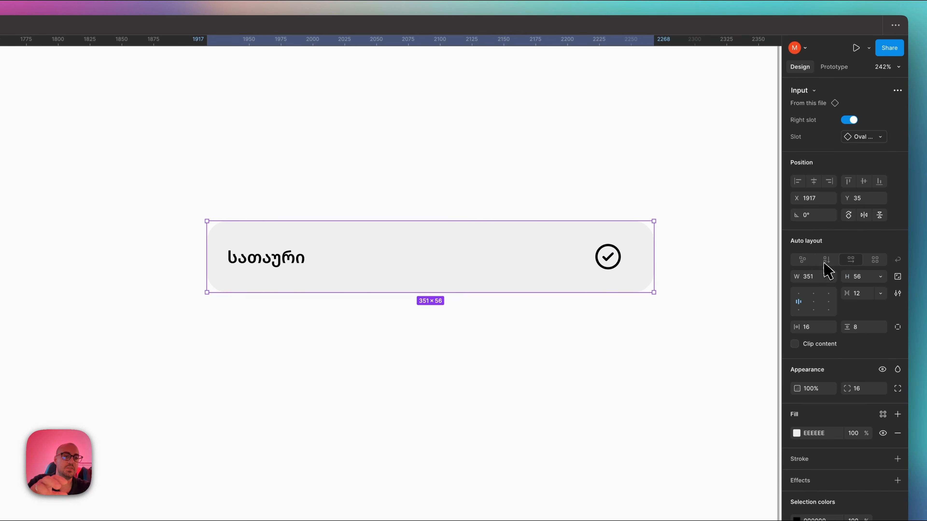
Inspect the Oval icon button nested in the Input instance's right slot, down to its inner instance.
{"action": "left_click", "coordinate": [609, 256]}
{"action": "left_click", "coordinate": [682, 199]}
{"action": "scroll", "coordinate": [683, 206], "scroll_direction": "down", "scroll_amount": 3}
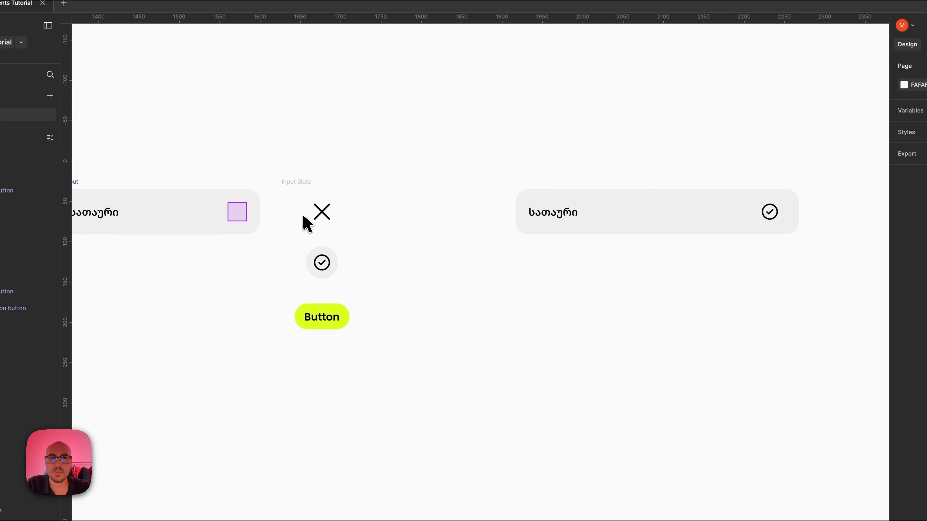
{"action": "scroll", "coordinate": [365, 225], "scroll_direction": "right", "scroll_amount": 5}
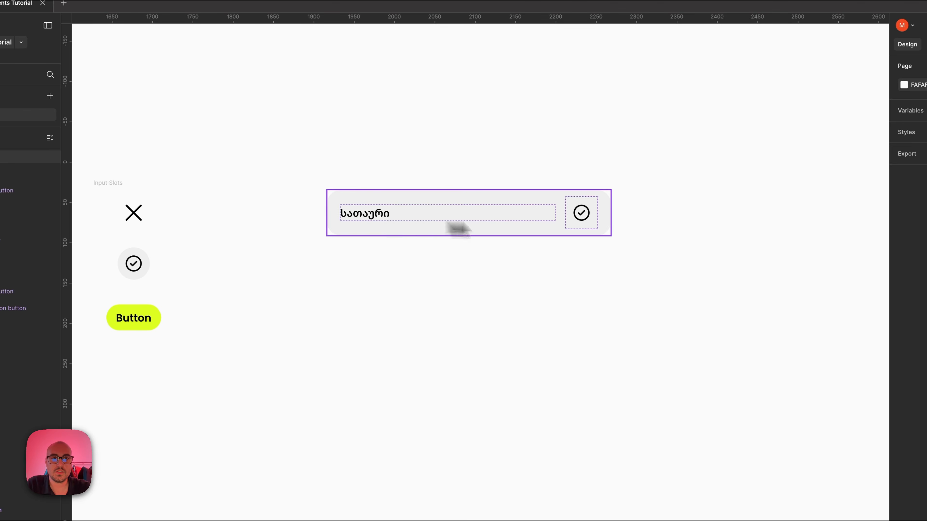
{"action": "left_click", "coordinate": [581, 227]}
{"action": "left_click", "coordinate": [581, 229]}
{"action": "scroll", "coordinate": [583, 232], "scroll_direction": "up", "scroll_amount": 3}
{"action": "scroll", "coordinate": [584, 232], "scroll_direction": "down", "scroll_amount": 2}
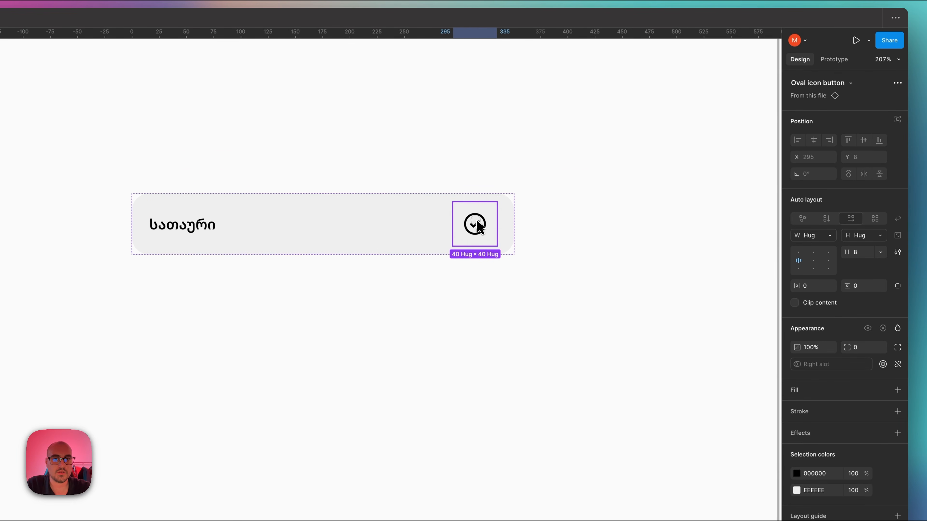
{"action": "left_click", "coordinate": [478, 222]}
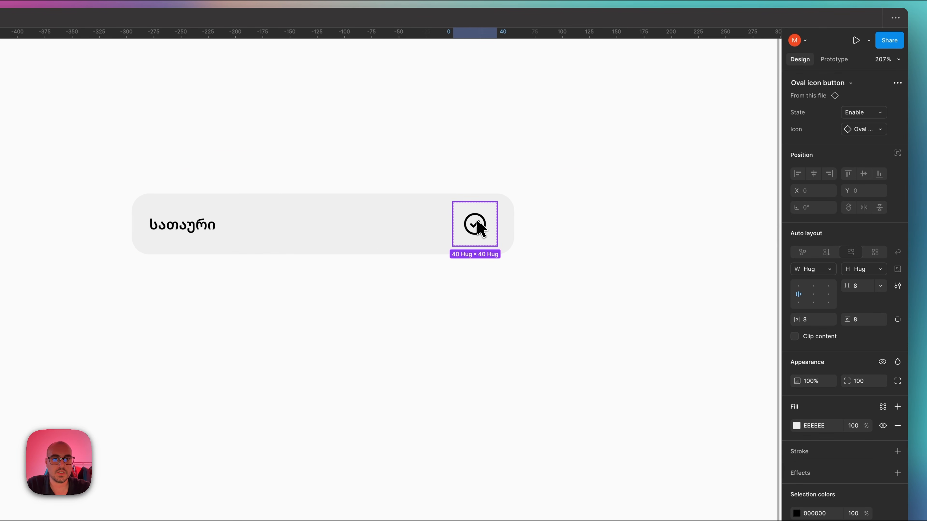
{"action": "left_click", "coordinate": [513, 166]}
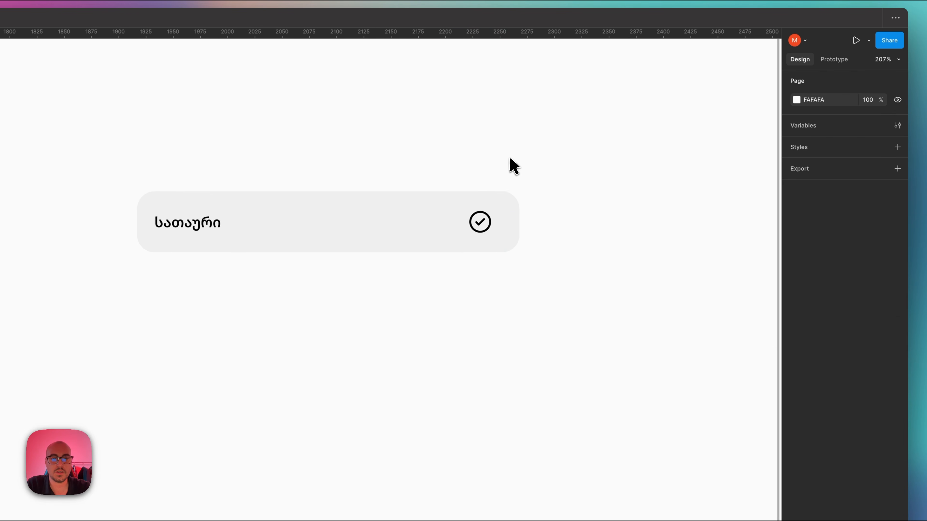
Give the Input component an E6E6E6 stroke and remove its fill.
{"action": "scroll", "coordinate": [518, 172], "scroll_direction": "left", "scroll_amount": 3}
{"action": "scroll", "coordinate": [553, 219], "scroll_direction": "left", "scroll_amount": 10}
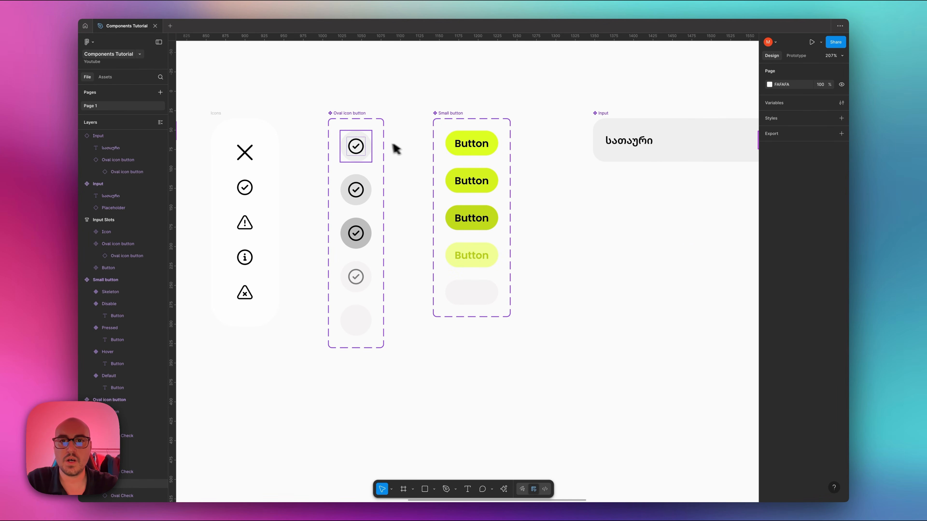
{"action": "scroll", "coordinate": [374, 151], "scroll_direction": "right", "scroll_amount": 15}
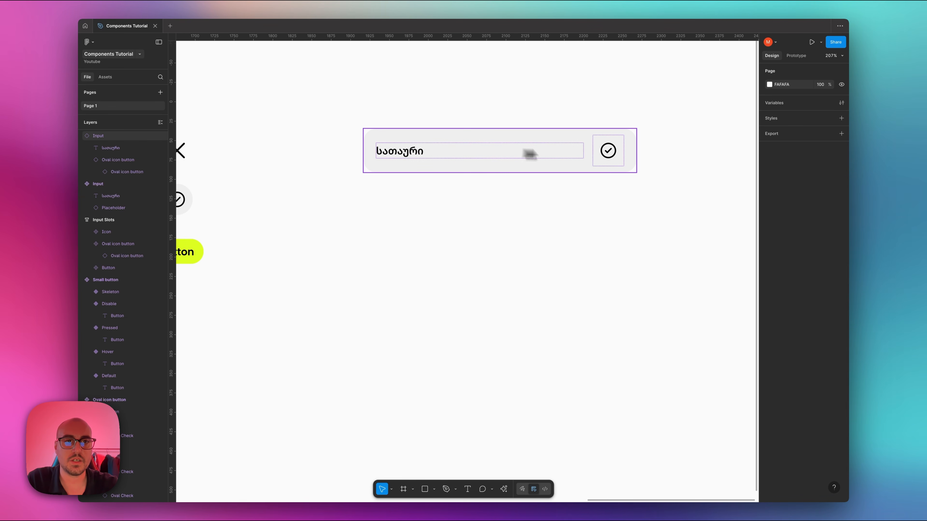
{"action": "scroll", "coordinate": [604, 155], "scroll_direction": "left", "scroll_amount": 13}
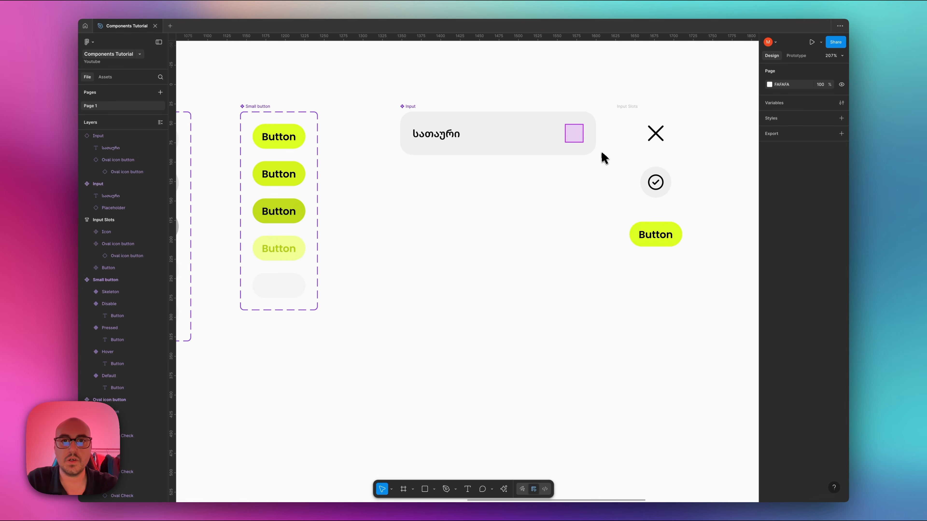
{"action": "left_click", "coordinate": [441, 122]}
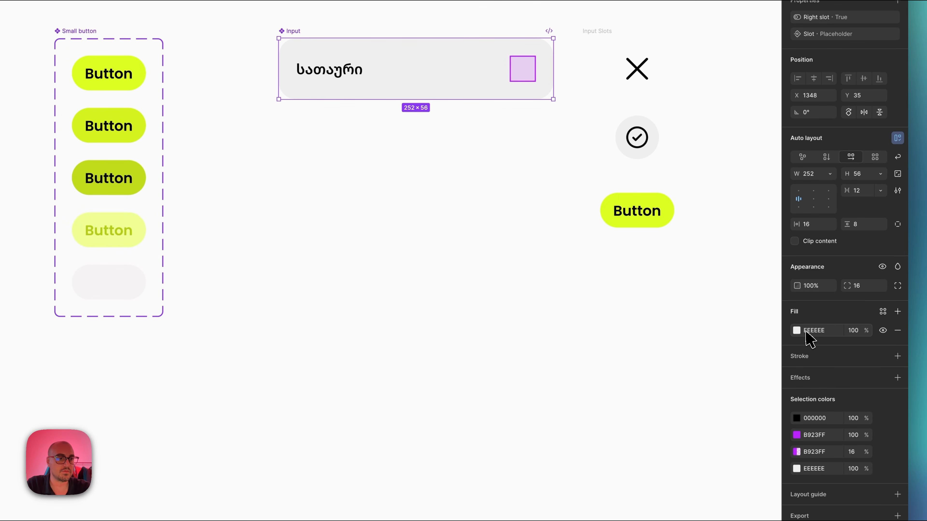
{"action": "left_click", "coordinate": [897, 356]}
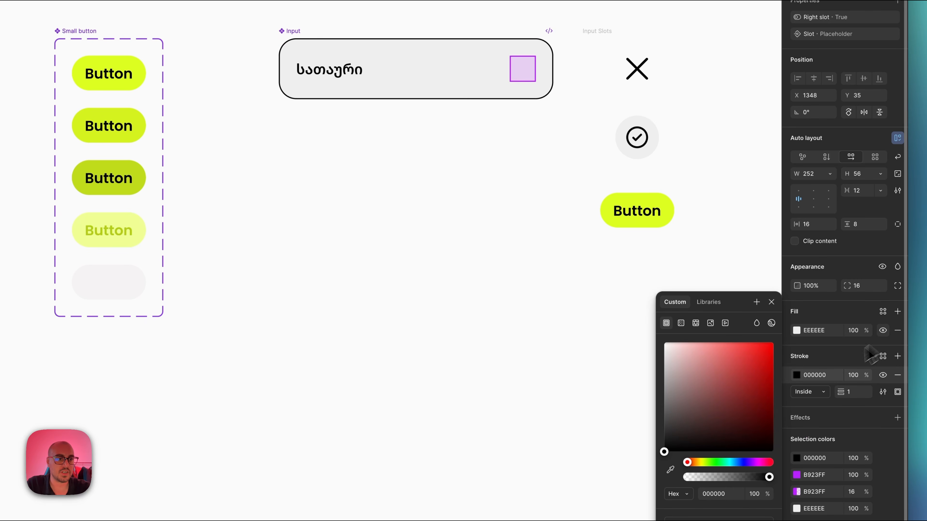
{"action": "left_click", "coordinate": [824, 374]}
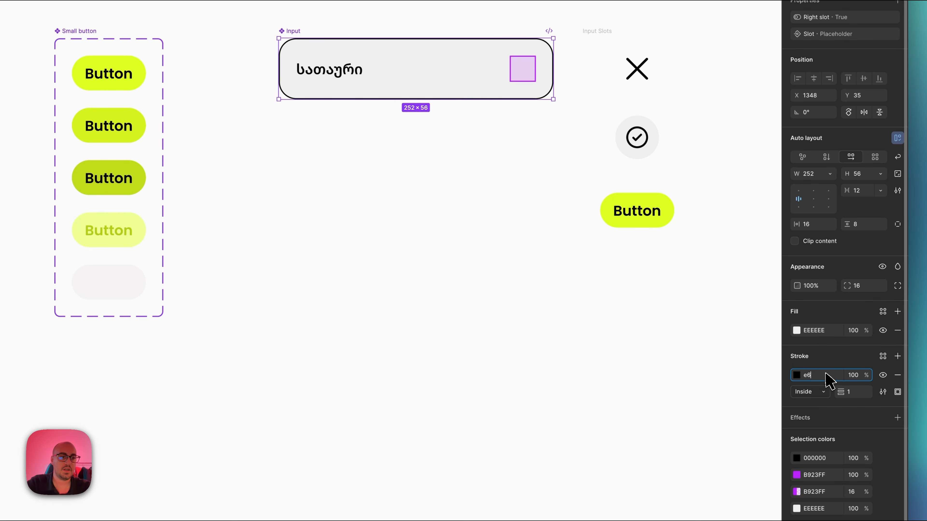
{"action": "type", "text": "e6"}
{"action": "key", "text": "Return"}
{"action": "left_click", "coordinate": [897, 330]}
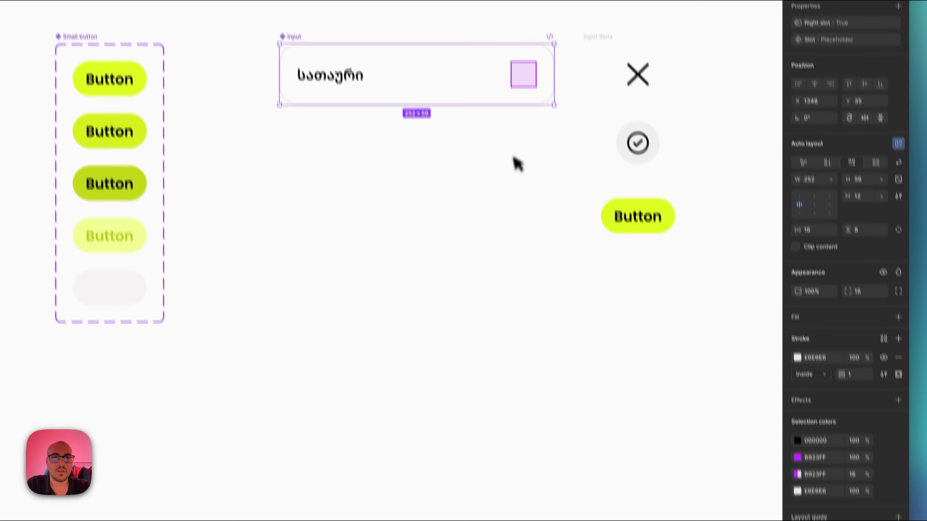
{"action": "left_click", "coordinate": [513, 162]}
Move the separate Input instance to X 1907, Y 84 and narrow it to 281 wide.
{"action": "scroll", "coordinate": [525, 237], "scroll_direction": "right", "scroll_amount": 5}
{"action": "scroll", "coordinate": [528, 235], "scroll_direction": "up", "scroll_amount": 5}
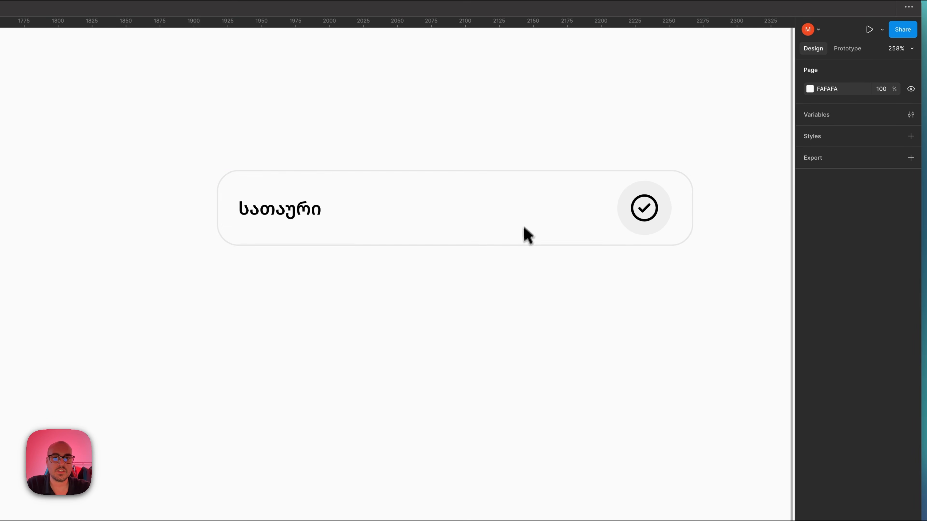
{"action": "left_click", "coordinate": [524, 238]}
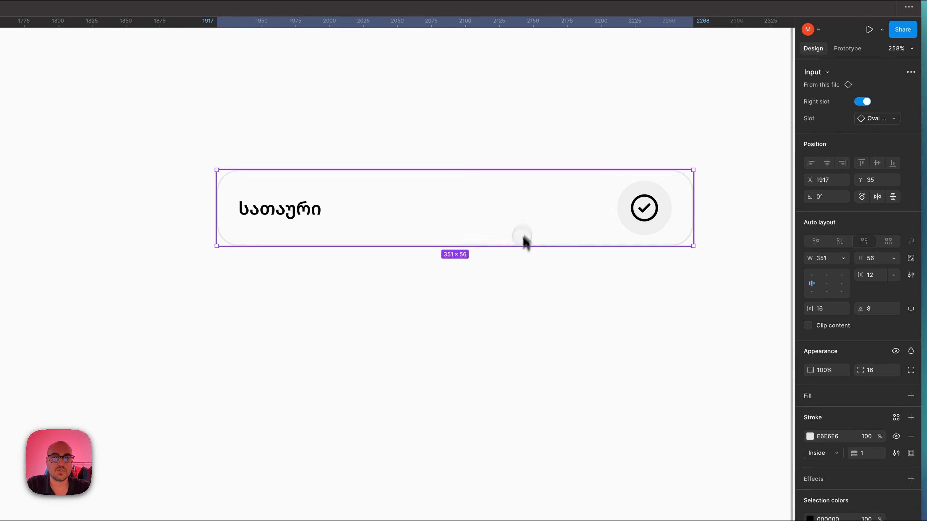
{"action": "scroll", "coordinate": [637, 166], "scroll_direction": "up", "scroll_amount": 2}
{"action": "left_click", "coordinate": [627, 171]}
{"action": "scroll", "coordinate": [626, 174], "scroll_direction": "down", "scroll_amount": 4}
{"action": "scroll", "coordinate": [624, 183], "scroll_direction": "left", "scroll_amount": 2}
{"action": "scroll", "coordinate": [623, 183], "scroll_direction": "down", "scroll_amount": 1}
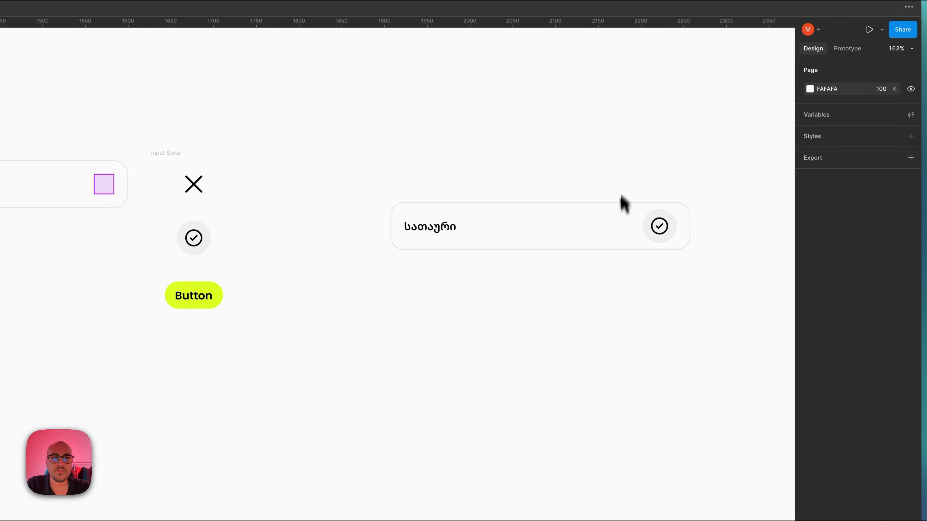
{"action": "left_click", "coordinate": [615, 241]}
{"action": "left_click_drag", "start_coordinate": [688, 238], "coordinate": [630, 239]}
{"action": "left_click", "coordinate": [460, 174]}
Examine the Input Slots frame and the State and Icon options of the Oval icon button nested in the Input instance.
{"action": "scroll", "coordinate": [460, 176], "scroll_direction": "left", "scroll_amount": 7}
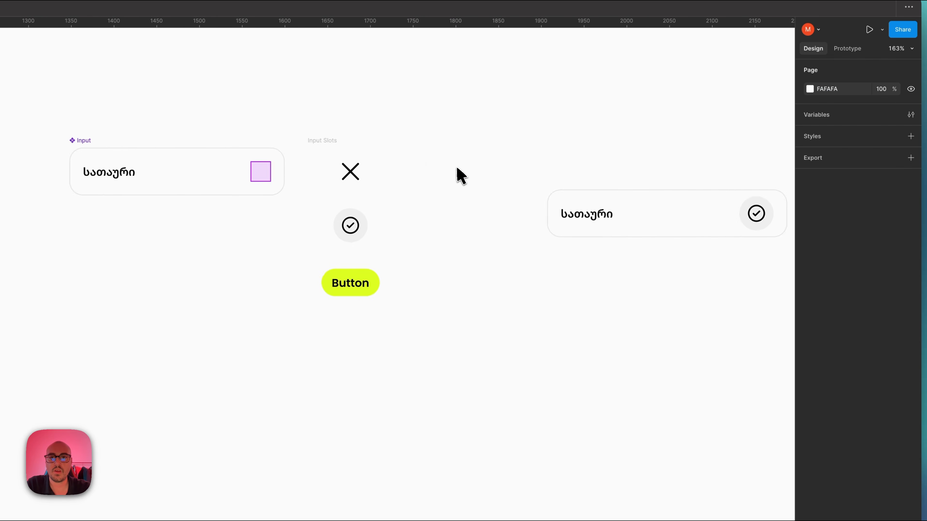
{"action": "left_click", "coordinate": [428, 186]}
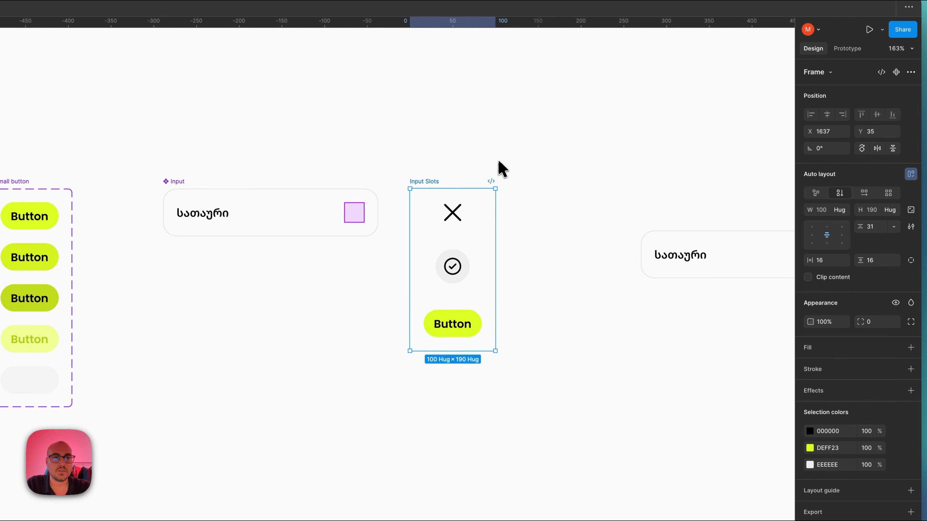
{"action": "left_click", "coordinate": [500, 168]}
{"action": "scroll", "coordinate": [503, 169], "scroll_direction": "right", "scroll_amount": 7}
{"action": "left_click", "coordinate": [555, 229]}
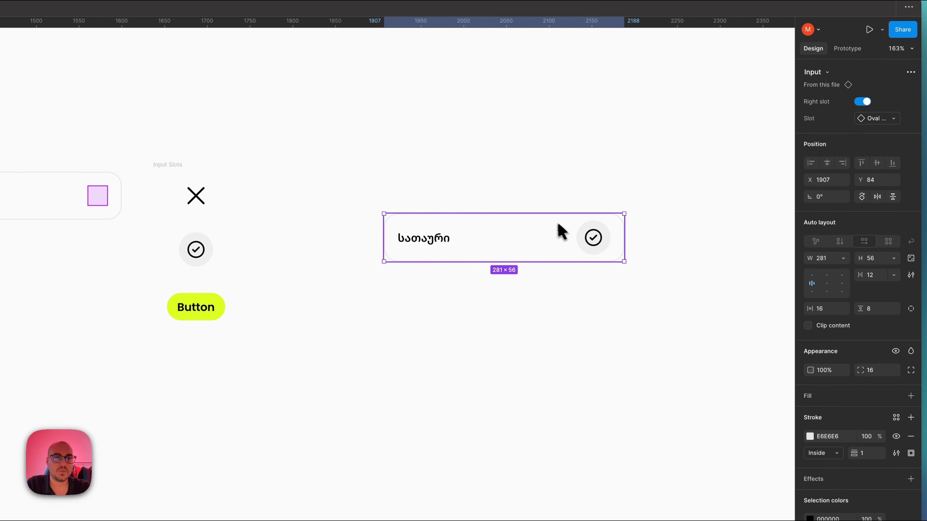
{"action": "double_click", "coordinate": [597, 241]}
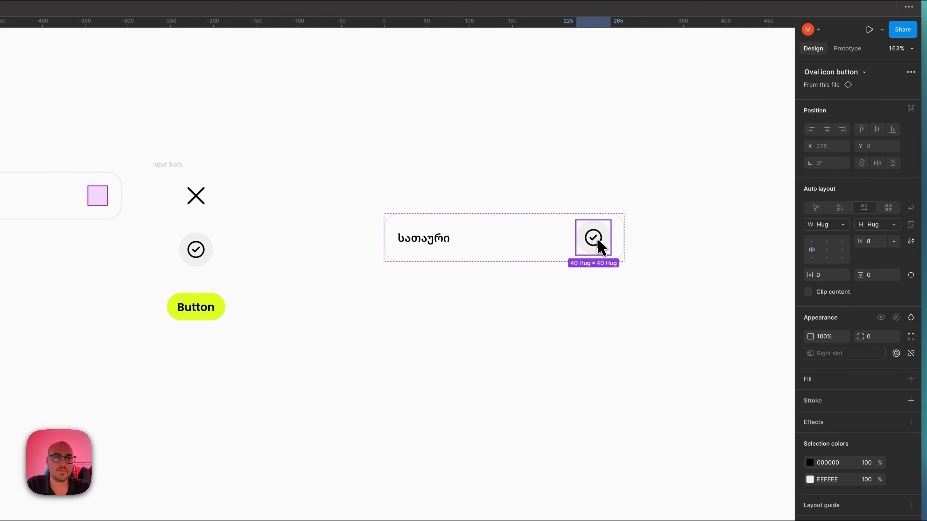
{"action": "double_click", "coordinate": [597, 241]}
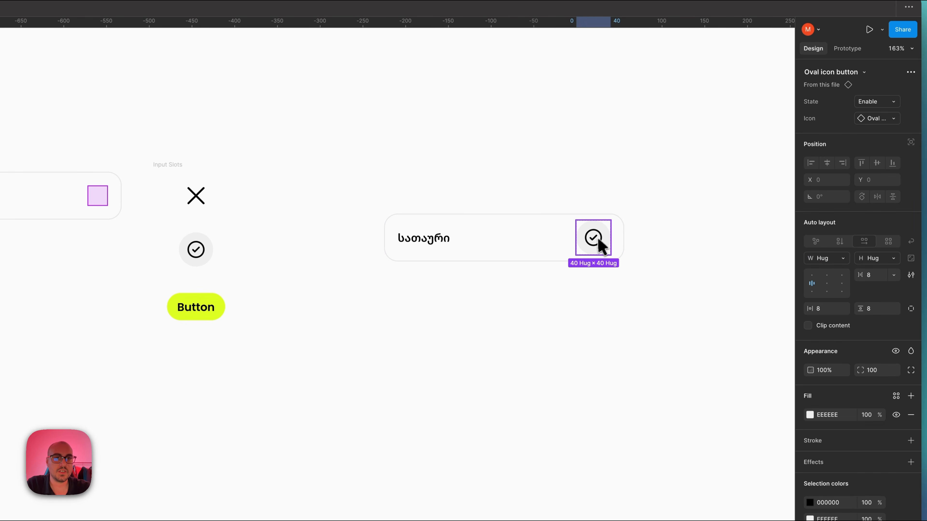
{"action": "scroll", "coordinate": [620, 219], "scroll_direction": "up", "scroll_amount": 3}
{"action": "left_click", "coordinate": [883, 101]}
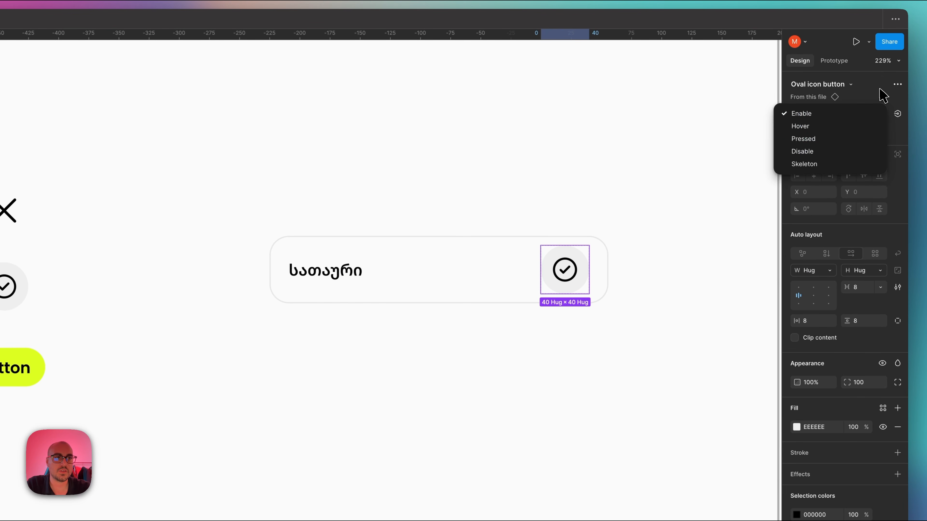
{"action": "left_click", "coordinate": [883, 96]}
{"action": "left_click", "coordinate": [870, 132]}
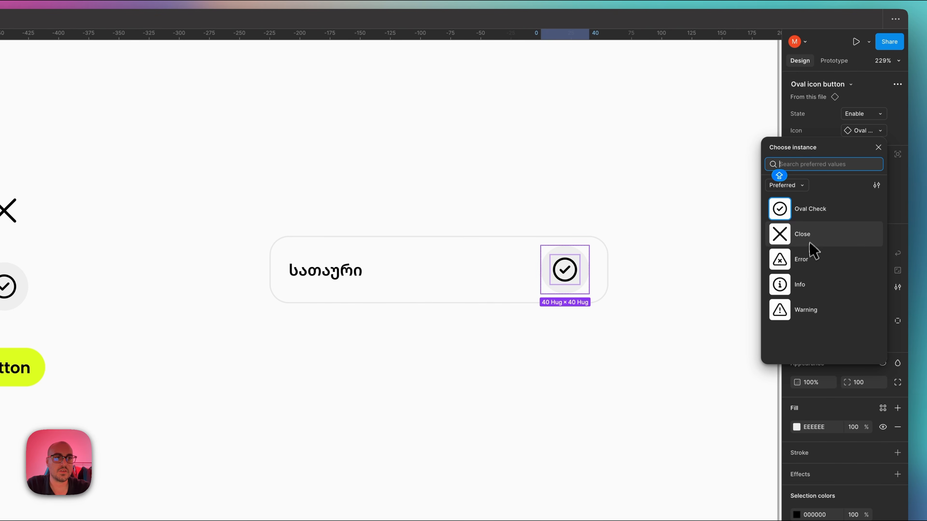
{"action": "left_click", "coordinate": [863, 131]}
{"action": "left_click", "coordinate": [563, 213]}
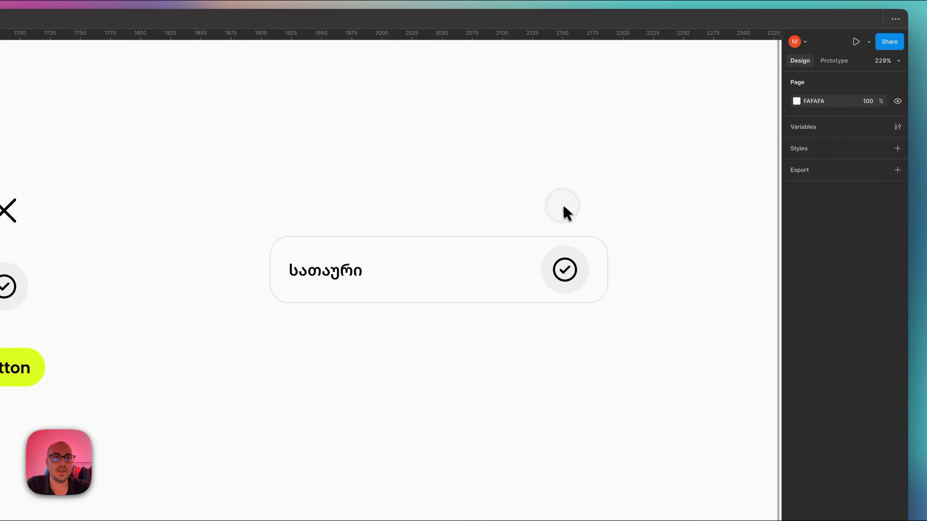
Create an instance swap property named Oval icon for the instance inside the Input Slots Oval icon button, with Oval icon button as its value.
{"action": "left_click", "coordinate": [516, 260]}
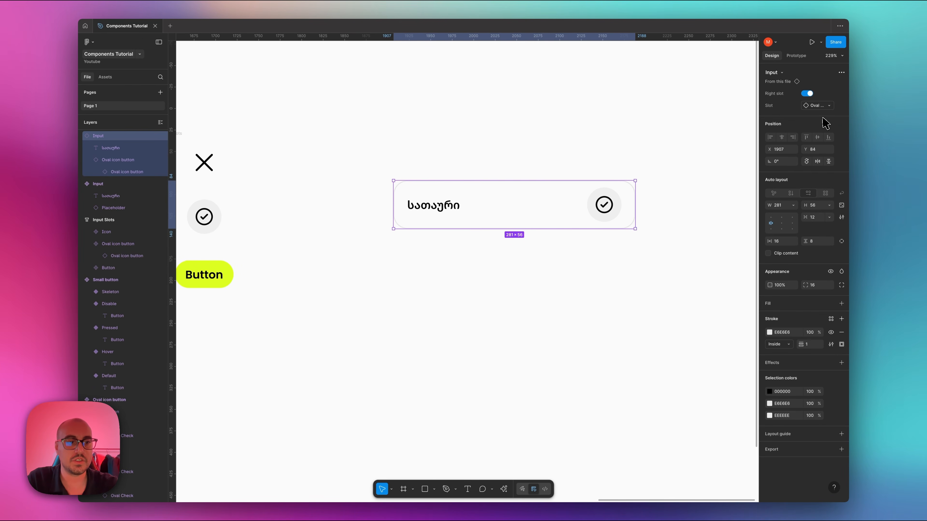
{"action": "scroll", "coordinate": [606, 139], "scroll_direction": "left", "scroll_amount": 10}
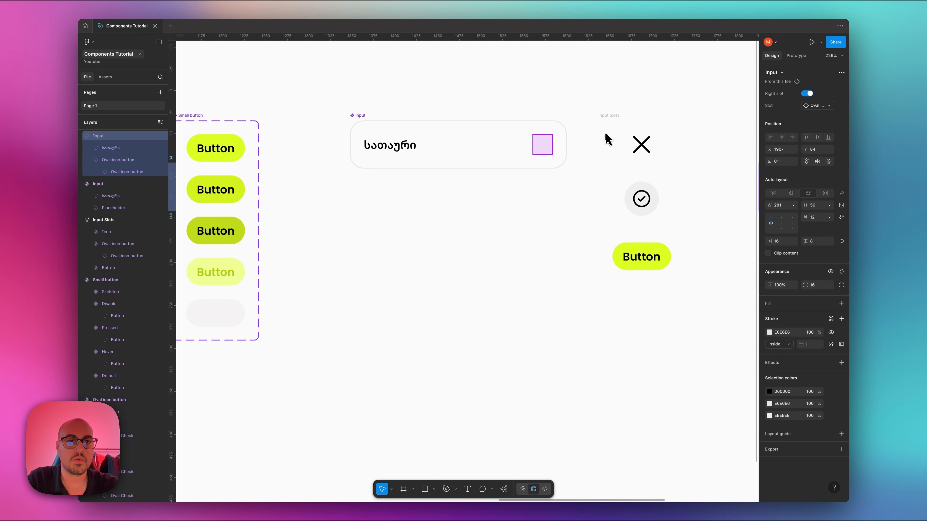
{"action": "scroll", "coordinate": [606, 139], "scroll_direction": "up", "scroll_amount": 3}
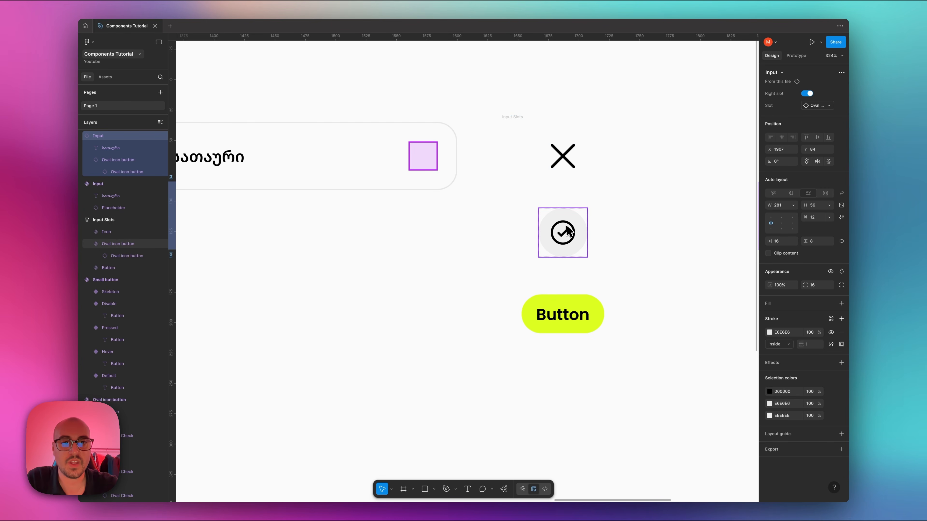
{"action": "left_click", "coordinate": [565, 233]}
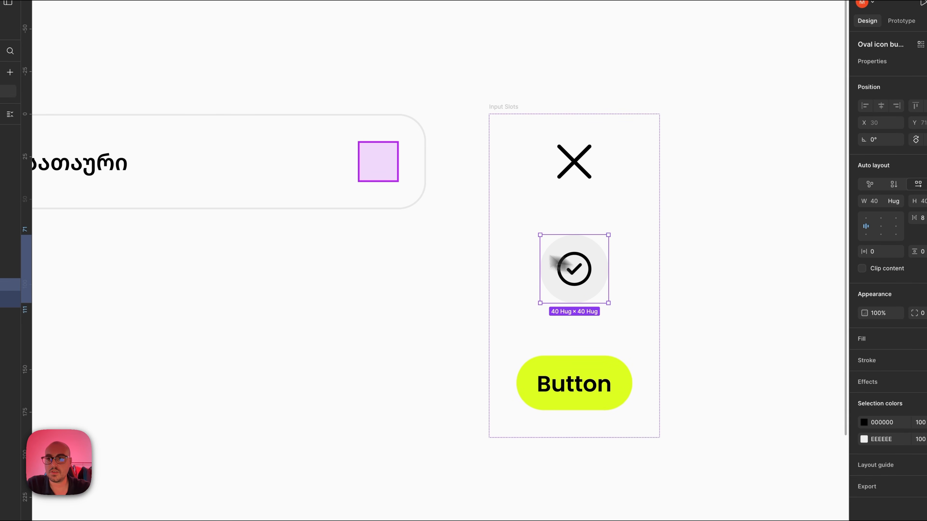
{"action": "double_click", "coordinate": [594, 263]}
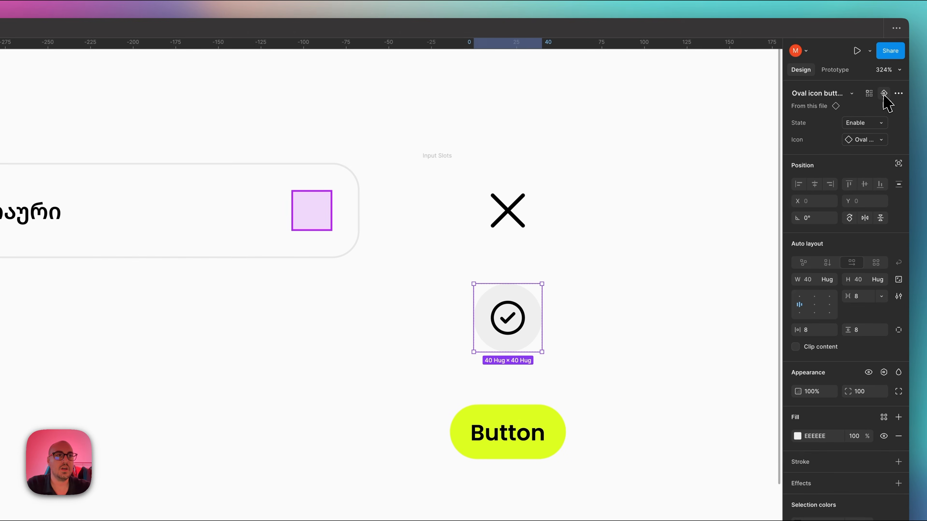
{"action": "left_click", "coordinate": [883, 95]}
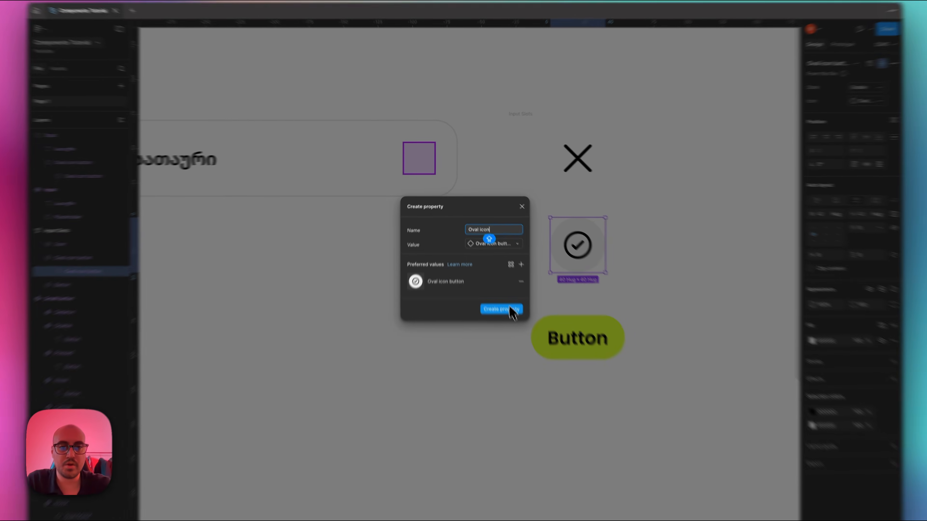
{"action": "left_click", "coordinate": [507, 289]}
{"action": "left_click", "coordinate": [588, 118]}
Expose the properties of the Placeholder nested instance on the Input component.
{"action": "scroll", "coordinate": [642, 109], "scroll_direction": "left", "scroll_amount": 5}
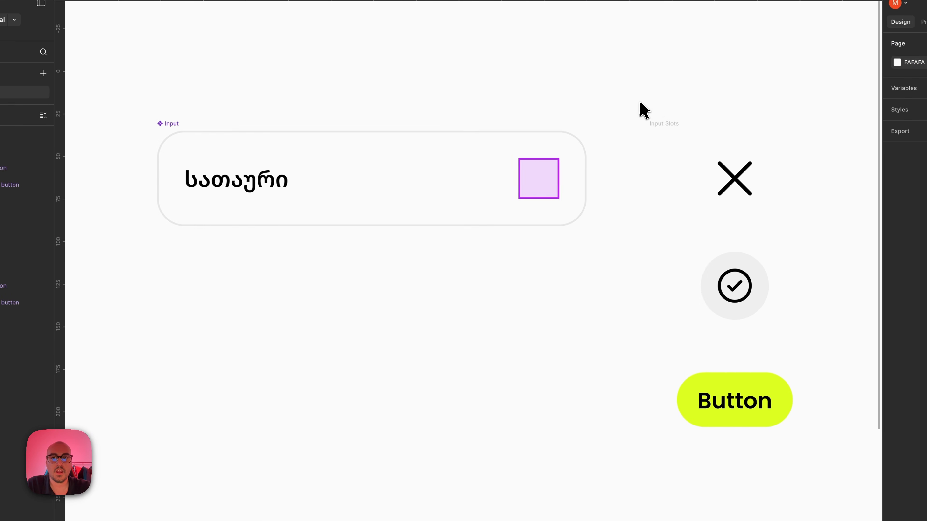
{"action": "left_click", "coordinate": [246, 159]}
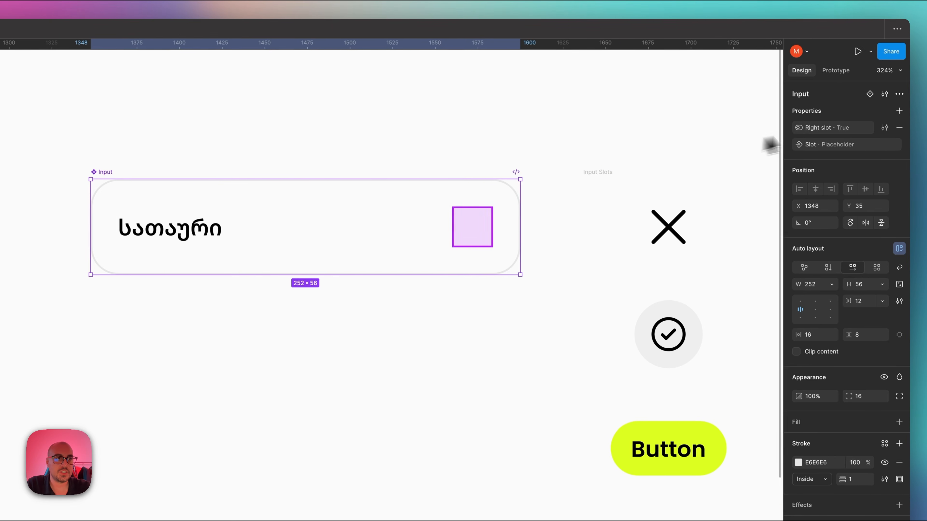
{"action": "left_click", "coordinate": [897, 110]}
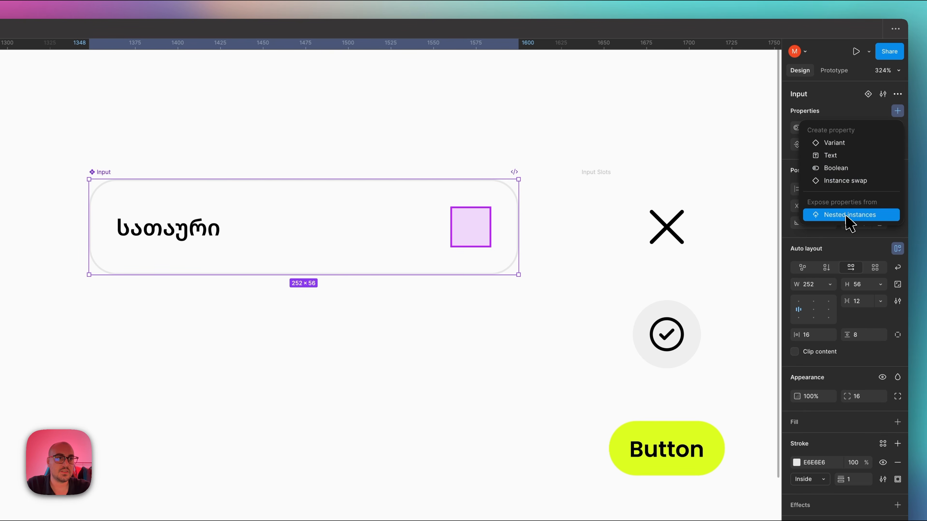
{"action": "left_click", "coordinate": [870, 223]}
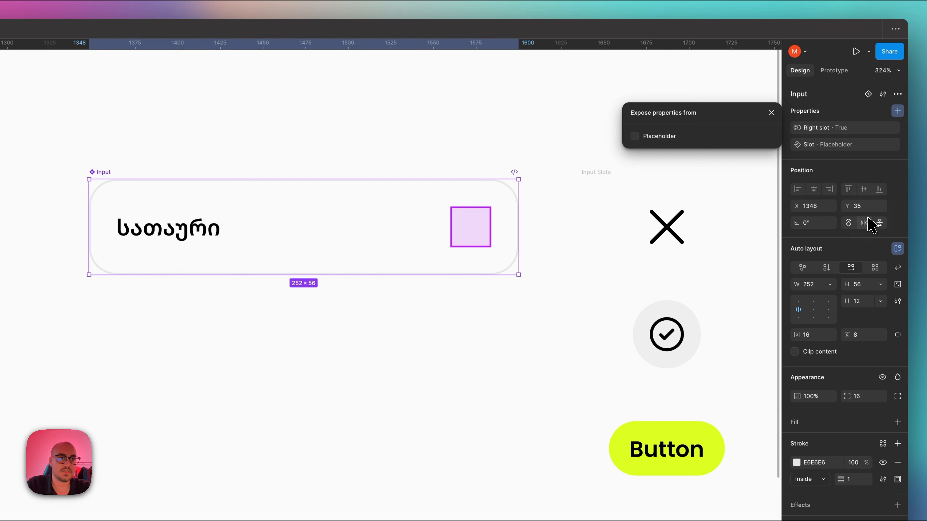
{"action": "left_click", "coordinate": [664, 143]}
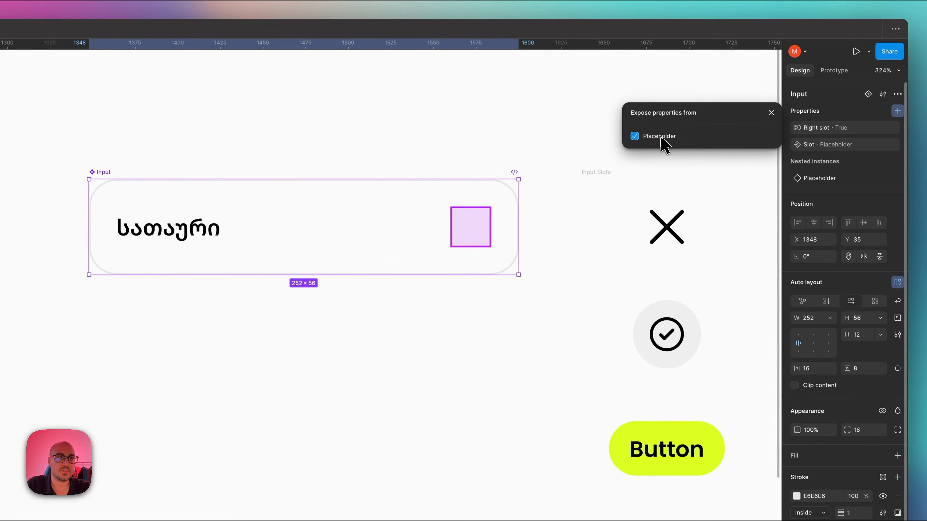
Choose Oval icon button as the Oval icon value of the separate Input instance.
{"action": "left_click", "coordinate": [549, 143]}
{"action": "scroll", "coordinate": [549, 144], "scroll_direction": "down", "scroll_amount": 5}
{"action": "scroll", "coordinate": [492, 201], "scroll_direction": "right", "scroll_amount": 12}
{"action": "left_click", "coordinate": [411, 255]}
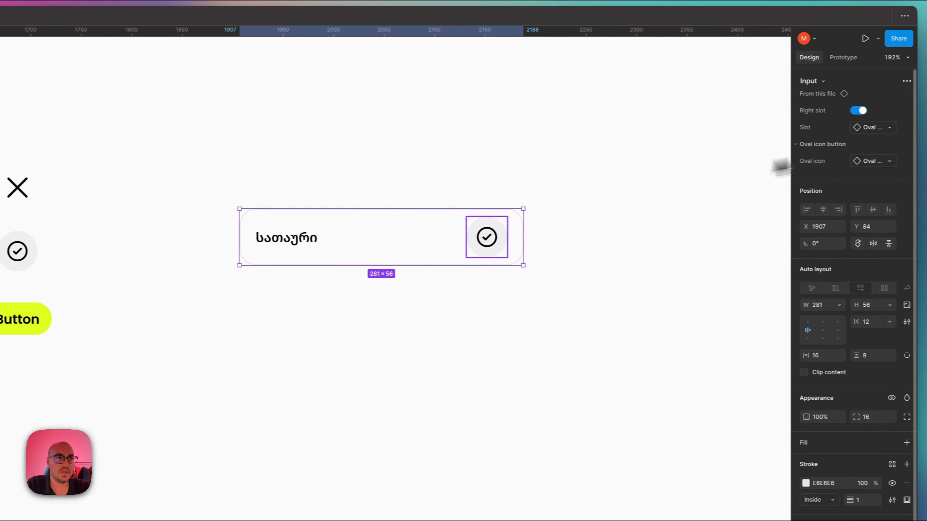
{"action": "left_click", "coordinate": [871, 162]}
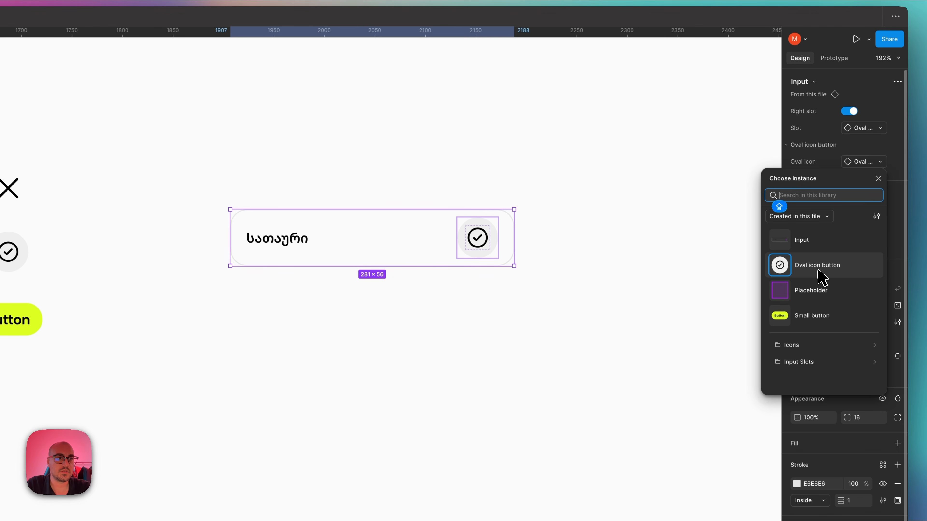
{"action": "left_click", "coordinate": [818, 272]}
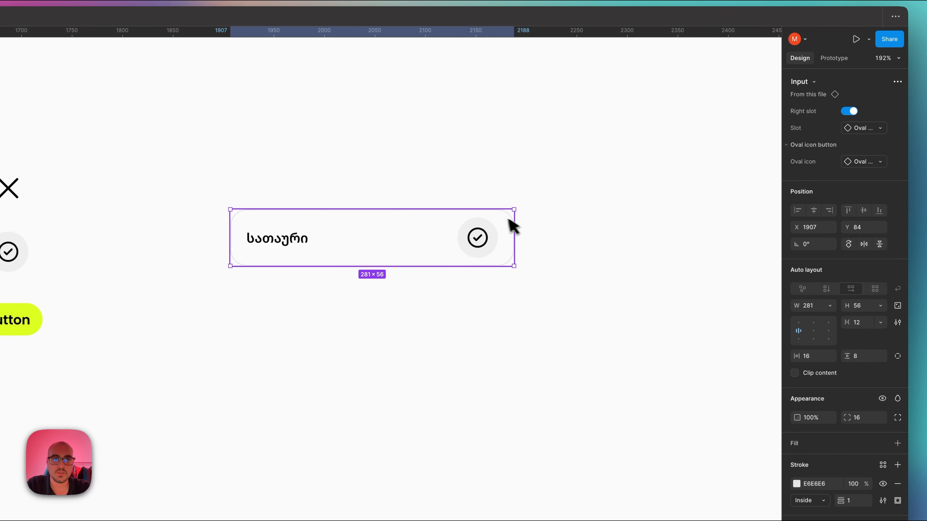
Swap the Input instance's Slot to Button, to Icon, and back to Oval icon button.
{"action": "scroll", "coordinate": [511, 224], "scroll_direction": "left", "scroll_amount": 3}
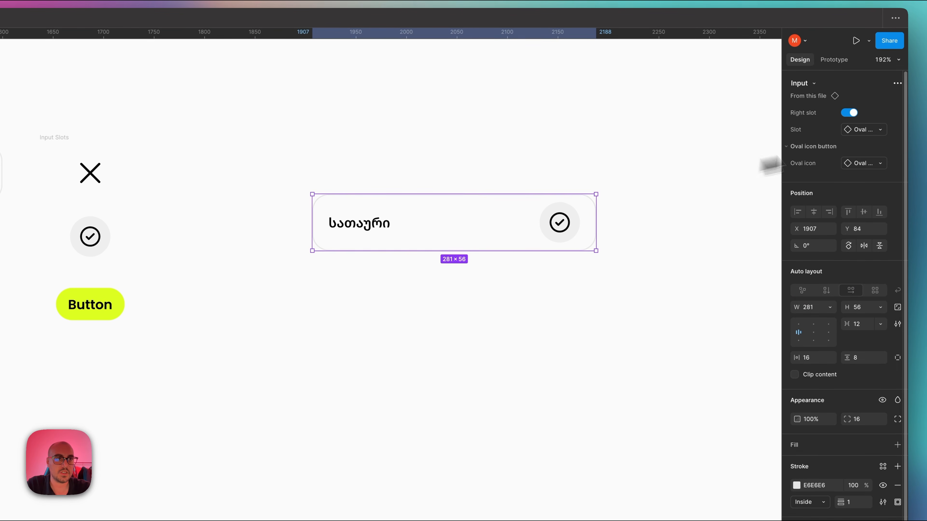
{"action": "left_click", "coordinate": [877, 130]}
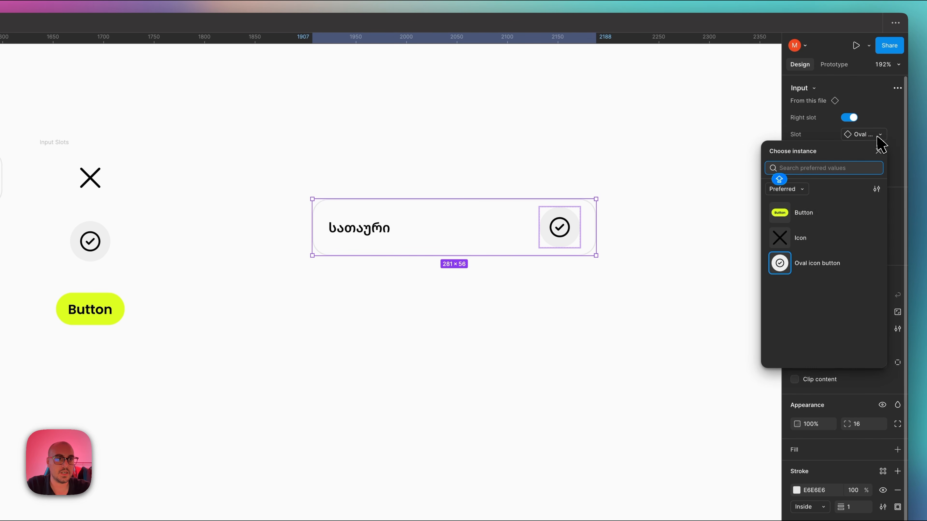
{"action": "left_click", "coordinate": [831, 214]}
{"action": "left_click", "coordinate": [883, 134]}
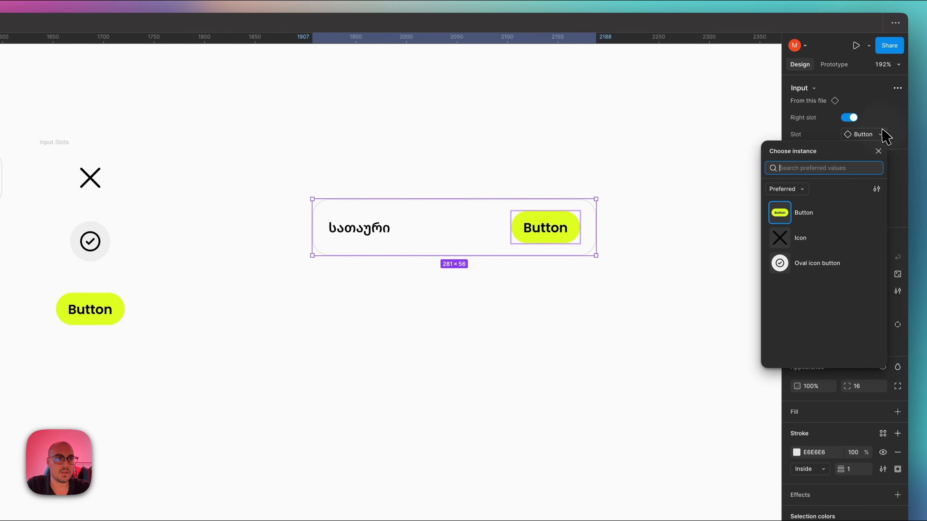
{"action": "left_click", "coordinate": [821, 241]}
{"action": "left_click", "coordinate": [877, 134]}
{"action": "left_click", "coordinate": [828, 262]}
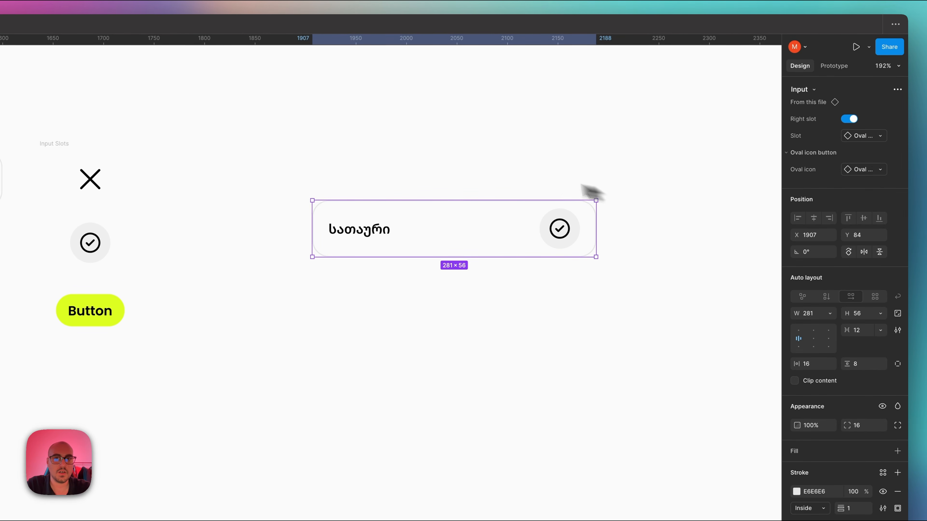
Detach the Oval icon property from the instance nested in the Input Slots Oval icon button.
{"action": "scroll", "coordinate": [498, 178], "scroll_direction": "up", "scroll_amount": 5}
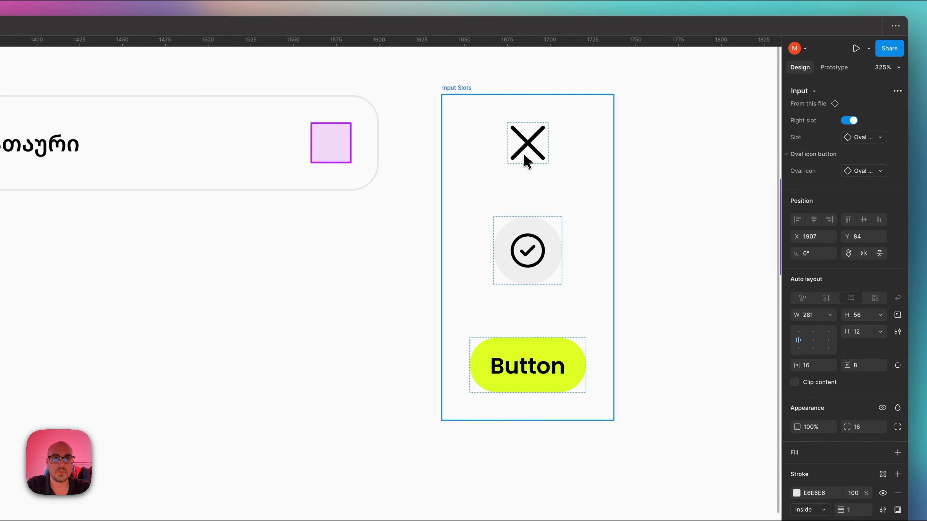
{"action": "left_click", "coordinate": [527, 160]}
{"action": "left_click", "coordinate": [527, 250]}
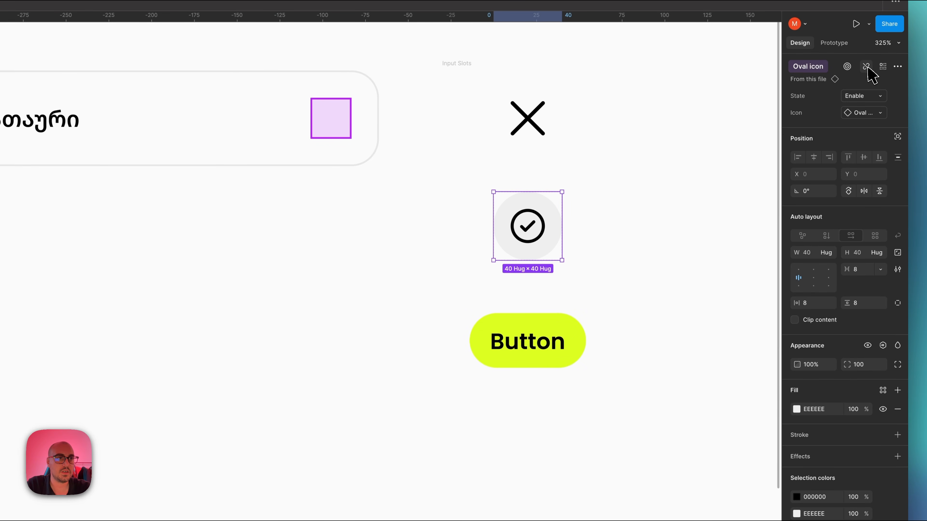
{"action": "left_click", "coordinate": [866, 67]}
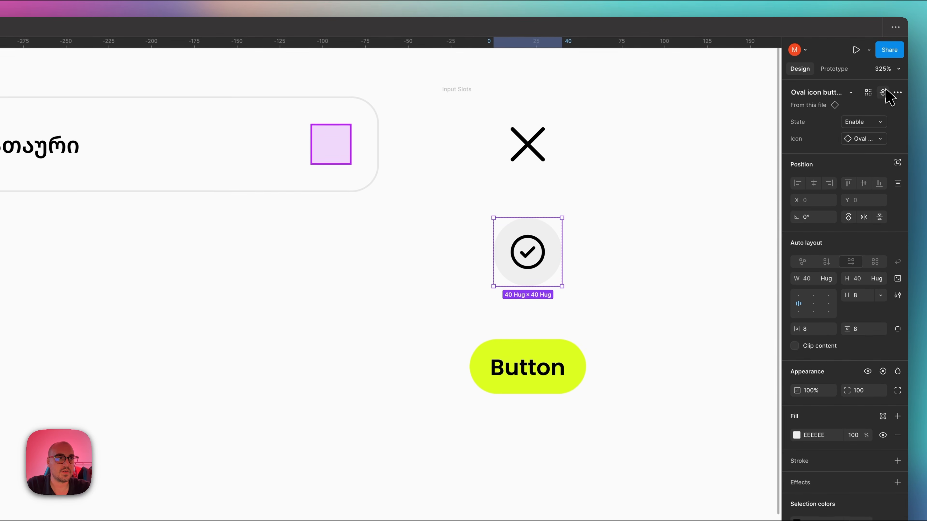
Examine the nested Oval icon button's available instance swap properties, preferred icons and main component.
{"action": "left_click", "coordinate": [883, 93]}
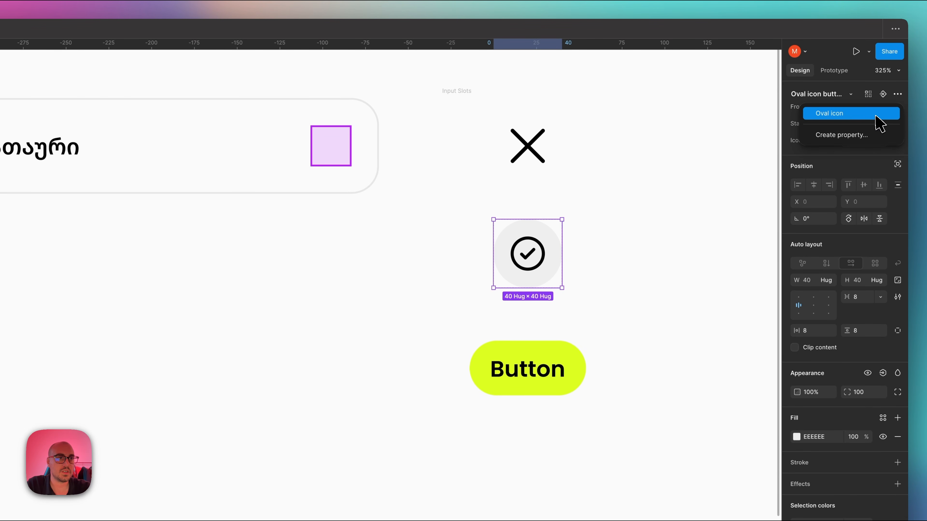
{"action": "left_click", "coordinate": [898, 95]}
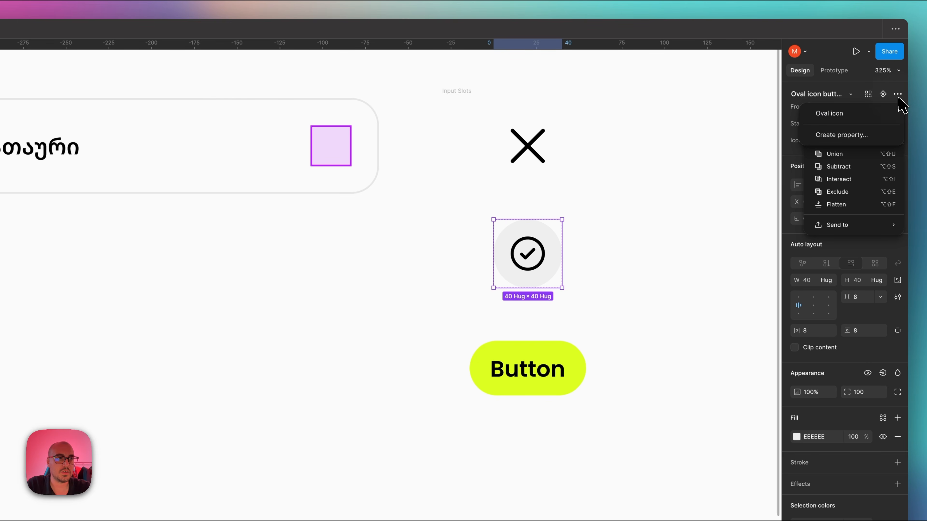
{"action": "left_click", "coordinate": [898, 96]}
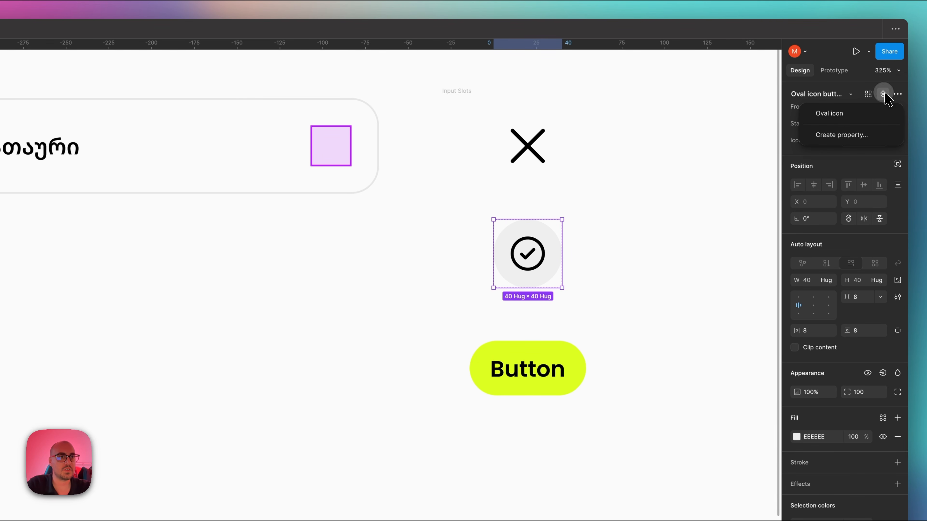
{"action": "left_click", "coordinate": [883, 93]}
{"action": "left_click", "coordinate": [877, 141]}
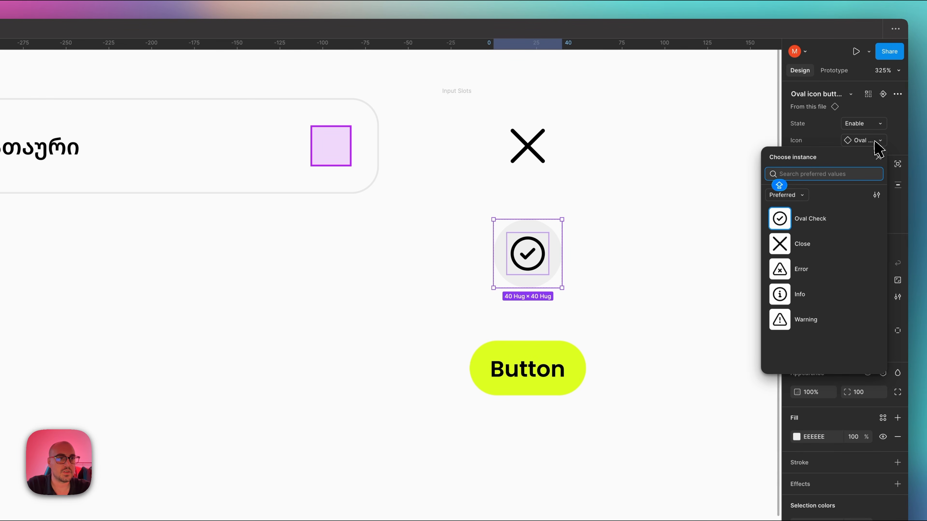
{"action": "left_click", "coordinate": [876, 141]}
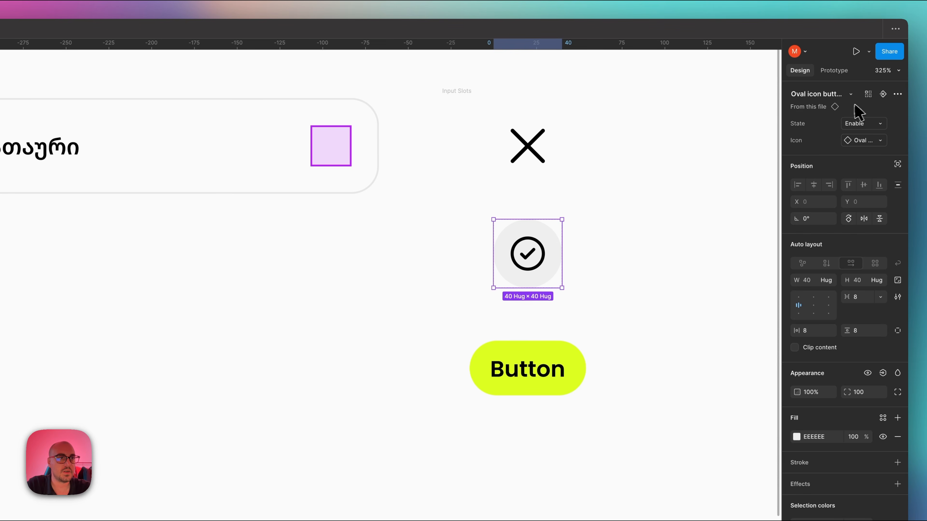
{"action": "left_click", "coordinate": [836, 107]}
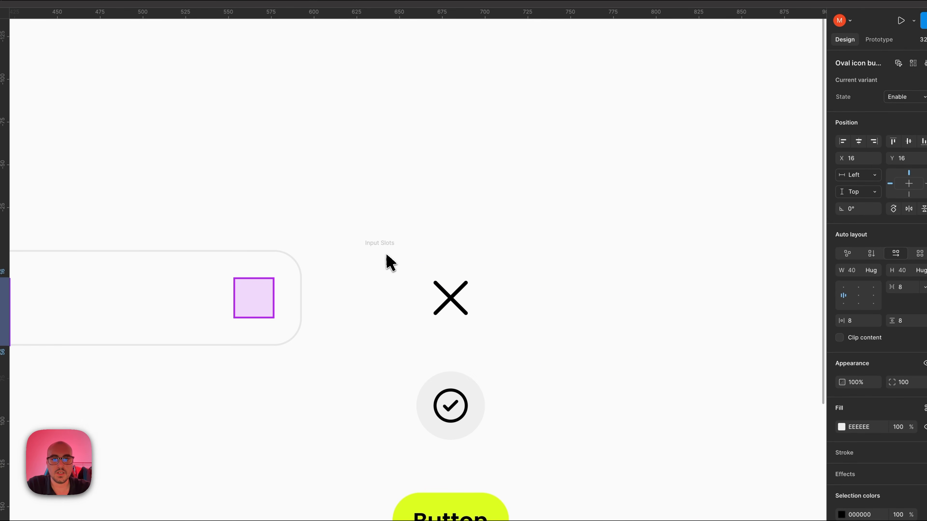
Try to apply the Oval icon property to the instance nested in the Input Slots Oval icon button.
{"action": "left_click", "coordinate": [431, 250]}
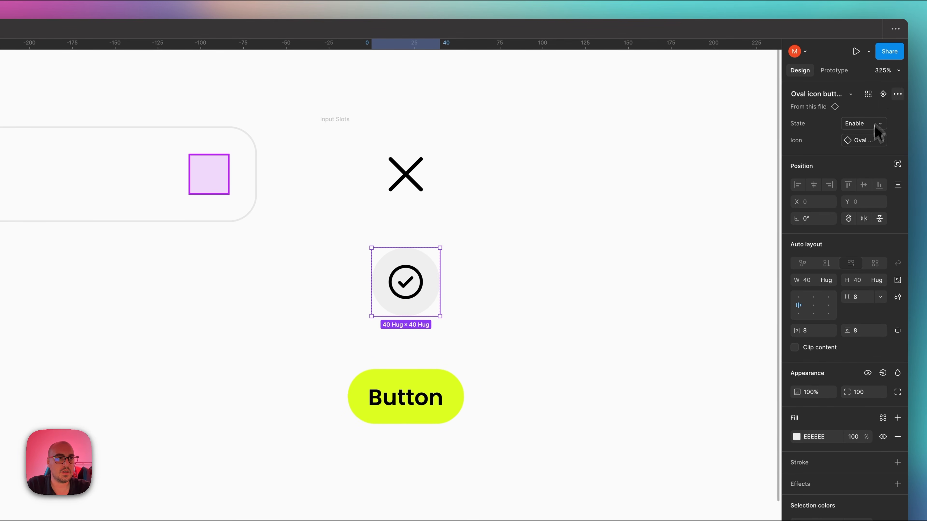
{"action": "left_click", "coordinate": [883, 93]}
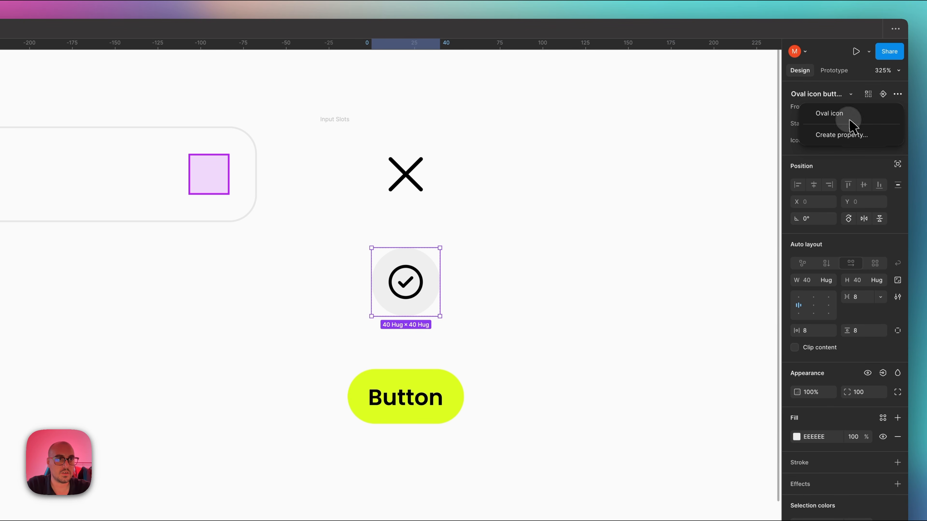
{"action": "left_click", "coordinate": [817, 114]}
{"action": "left_click", "coordinate": [604, 205]}
Check the Oval icon choices on the separate Input instance and pick Oval icon button.
{"action": "scroll", "coordinate": [604, 205], "scroll_direction": "down", "scroll_amount": 5}
{"action": "scroll", "coordinate": [603, 206], "scroll_direction": "right", "scroll_amount": 10}
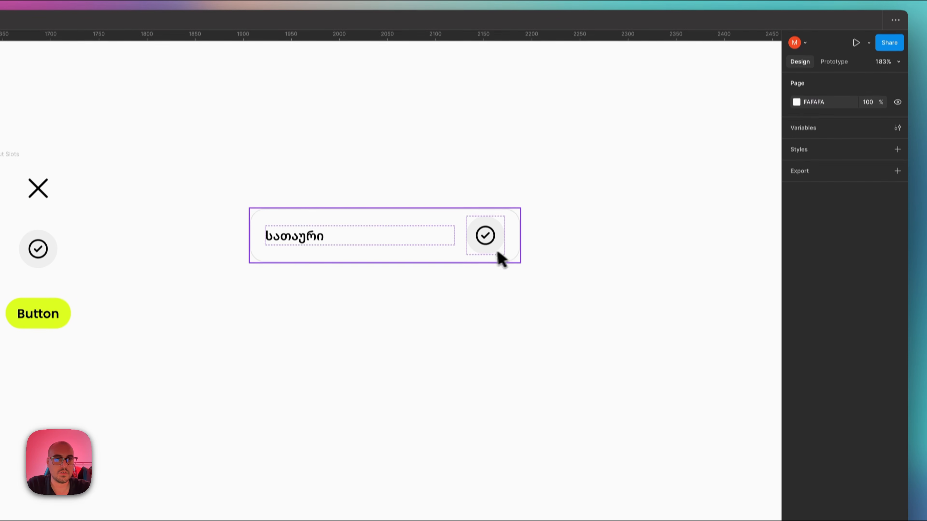
{"action": "left_click", "coordinate": [496, 251]}
{"action": "left_click", "coordinate": [866, 152]}
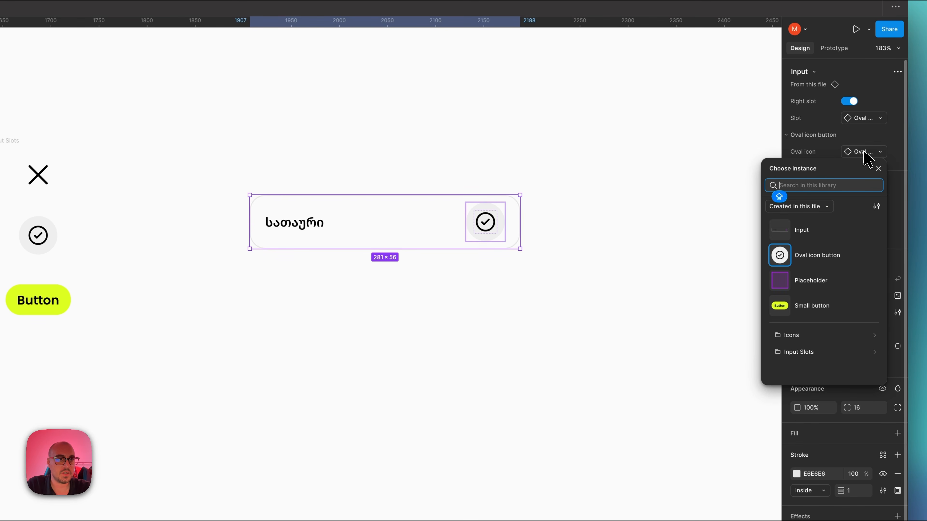
{"action": "left_click", "coordinate": [827, 266]}
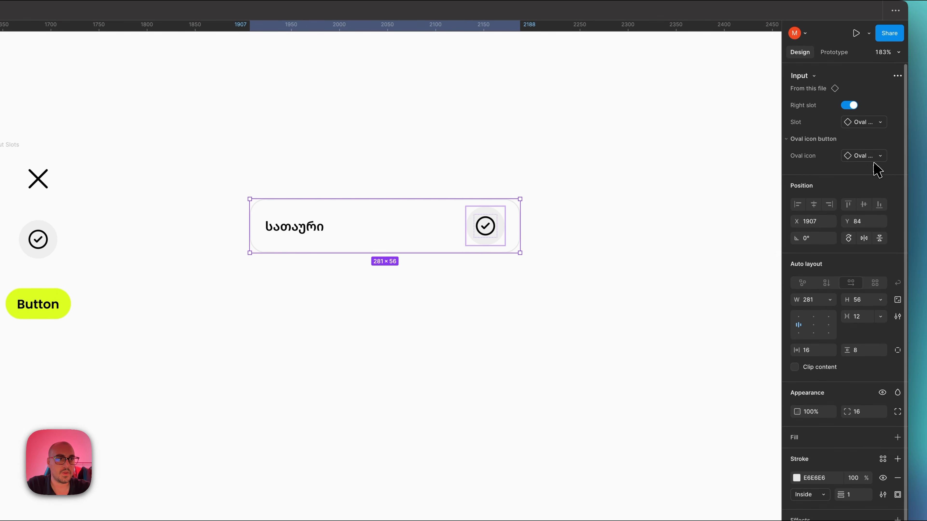
{"action": "left_click", "coordinate": [877, 155]}
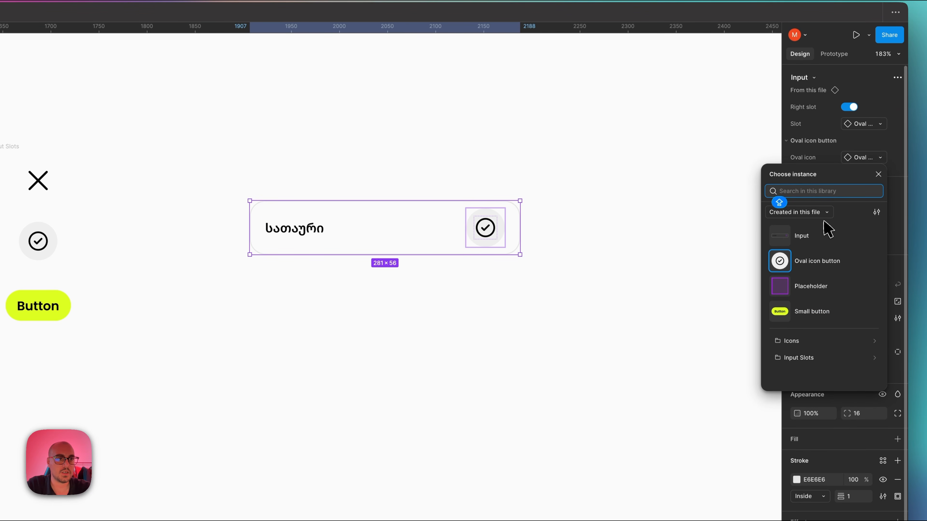
{"action": "left_click", "coordinate": [569, 257]}
Compare the properties of the Input Slots Oval icon button component with those of its nested instance.
{"action": "scroll", "coordinate": [567, 257], "scroll_direction": "left", "scroll_amount": 10}
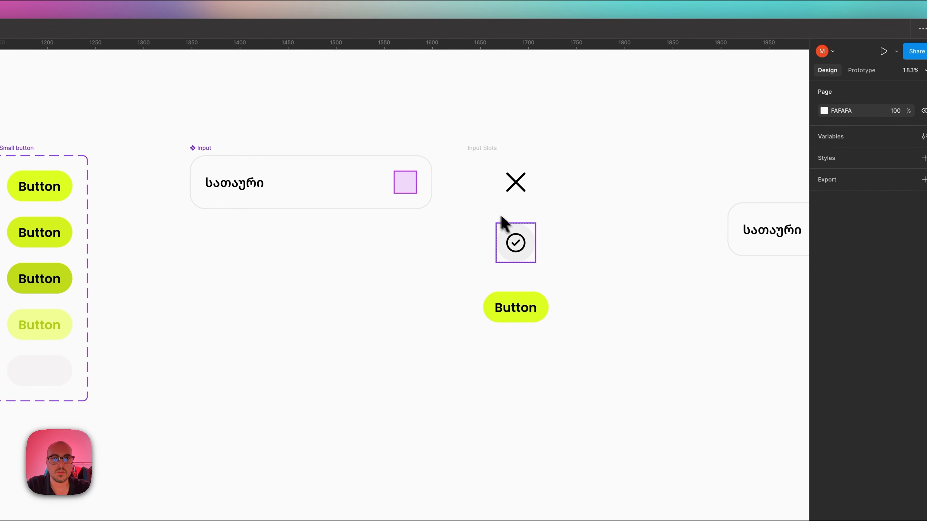
{"action": "left_click", "coordinate": [516, 239]}
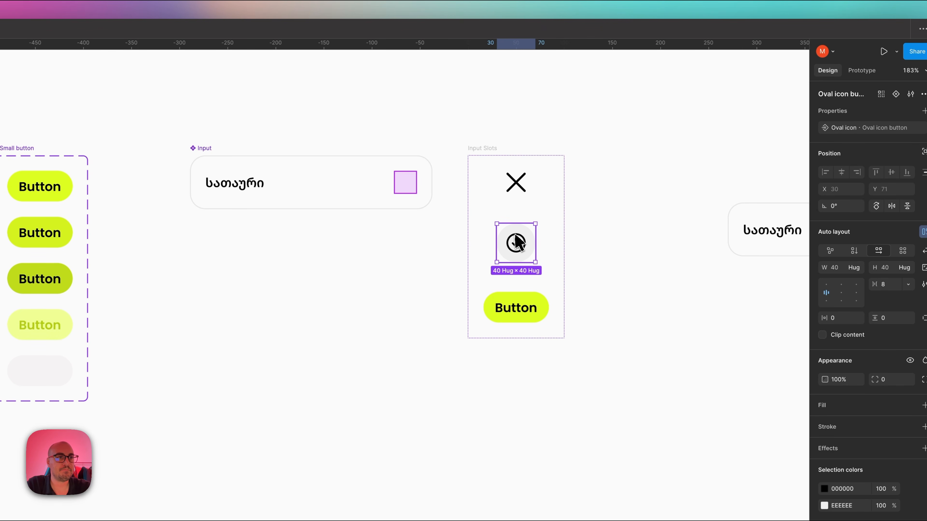
{"action": "left_click", "coordinate": [515, 237]}
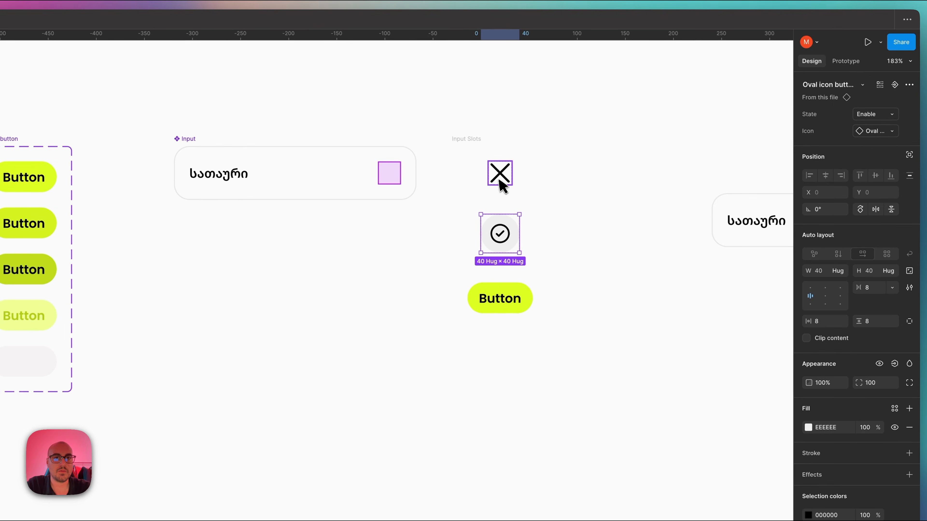
{"action": "left_click", "coordinate": [501, 234]}
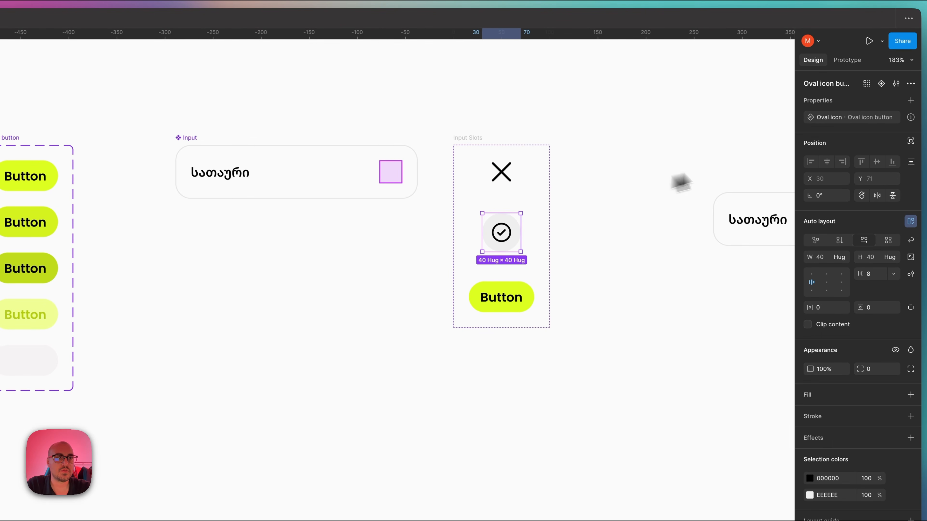
{"action": "scroll", "coordinate": [527, 226], "scroll_direction": "up", "scroll_amount": 3}
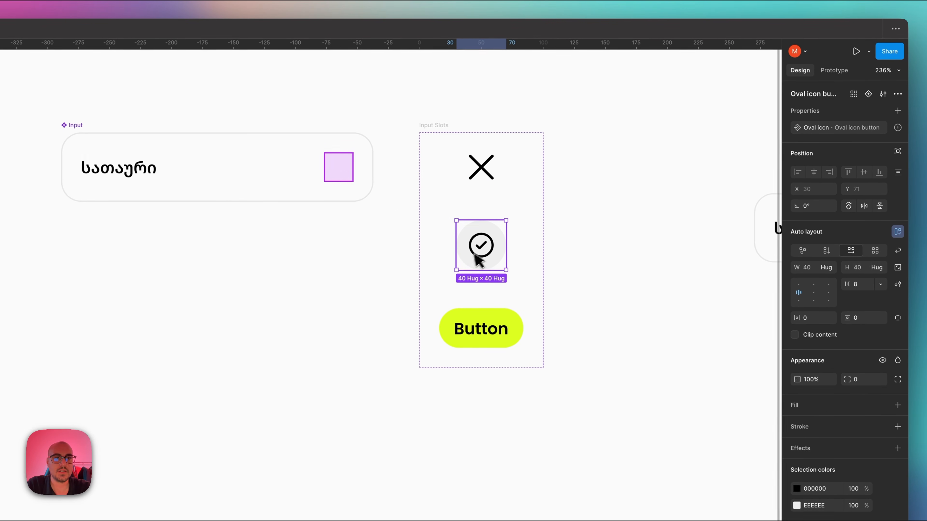
{"action": "left_click", "coordinate": [497, 241]}
{"action": "left_click", "coordinate": [519, 213]}
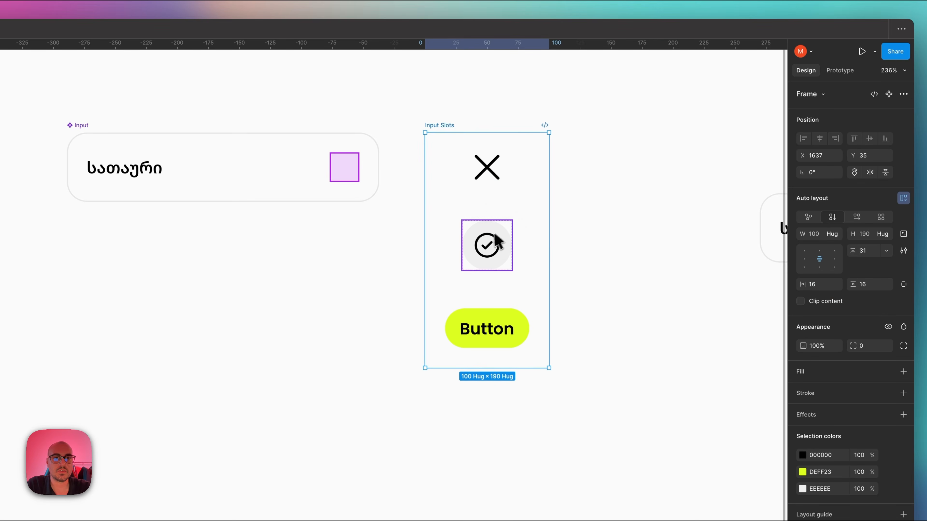
Remove the Oval icon instance swap property from the Oval icon button component in Input Slots.
{"action": "left_click", "coordinate": [490, 242]}
{"action": "left_click", "coordinate": [903, 94]}
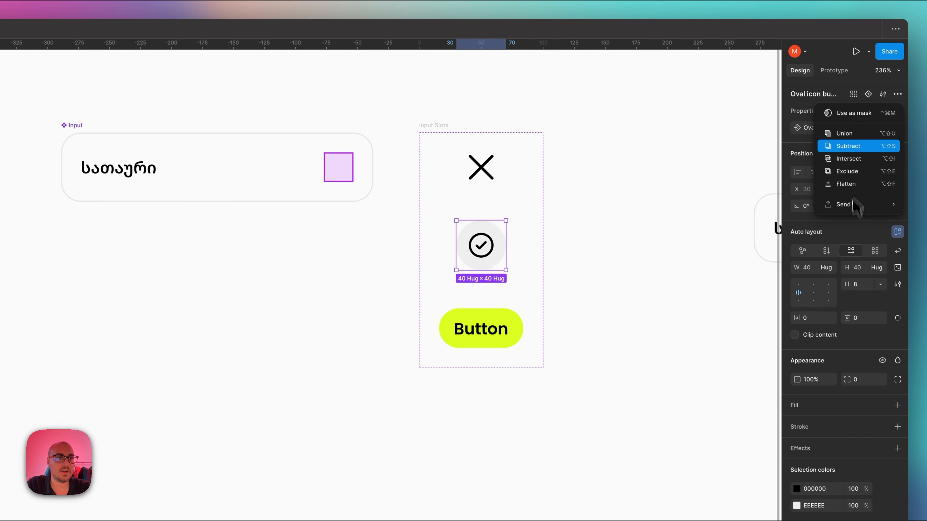
{"action": "left_click", "coordinate": [886, 83]}
{"action": "left_click", "coordinate": [882, 94]}
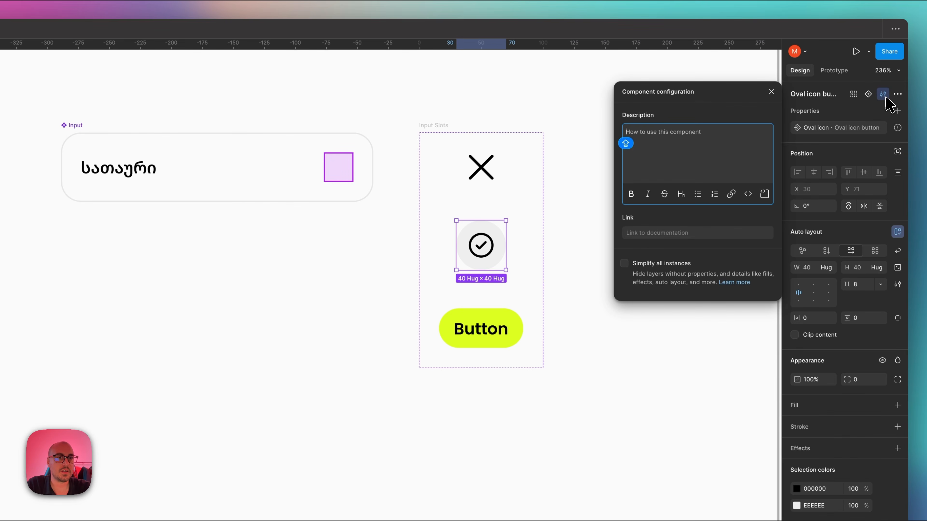
{"action": "left_click", "coordinate": [898, 111]}
{"action": "left_click", "coordinate": [897, 110]}
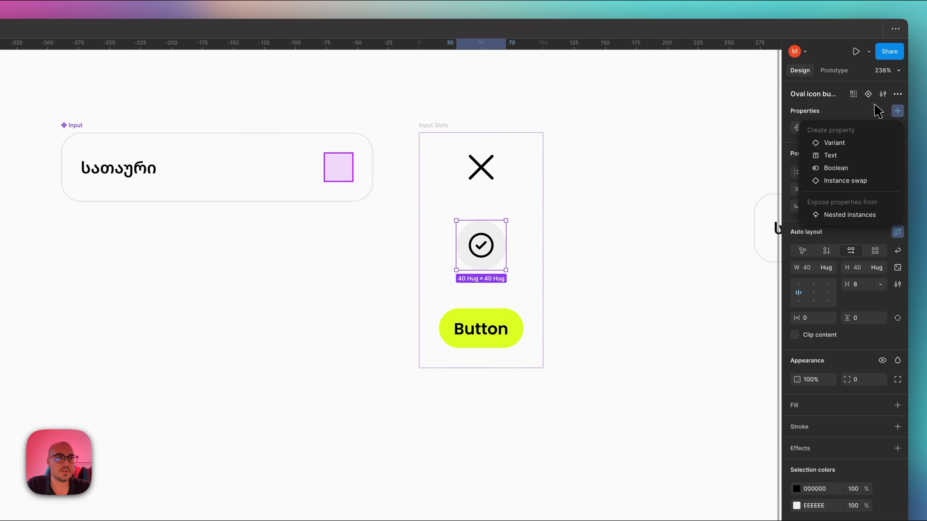
{"action": "key", "text": "Escape"}
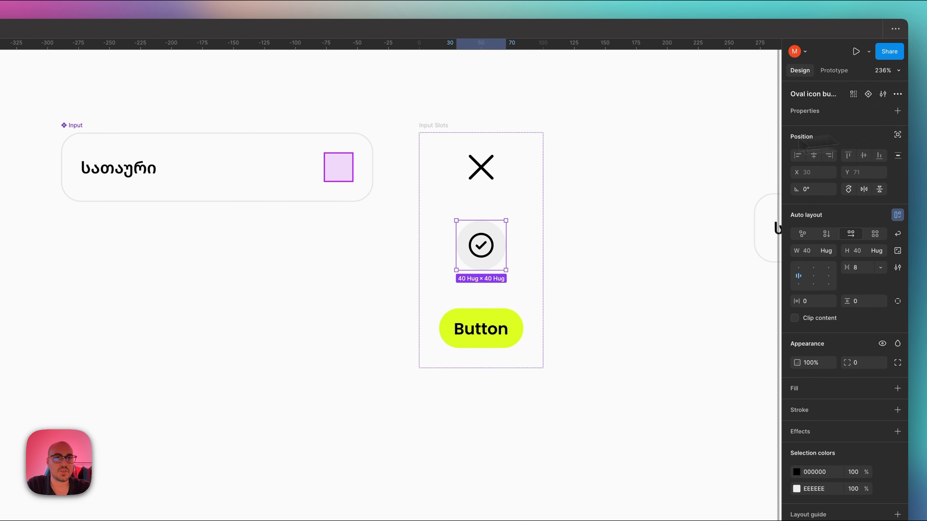
Examine the State and Icon properties of the instance nested in the Input Slots Oval icon button.
{"action": "left_click", "coordinate": [483, 169]}
{"action": "left_click", "coordinate": [481, 242]}
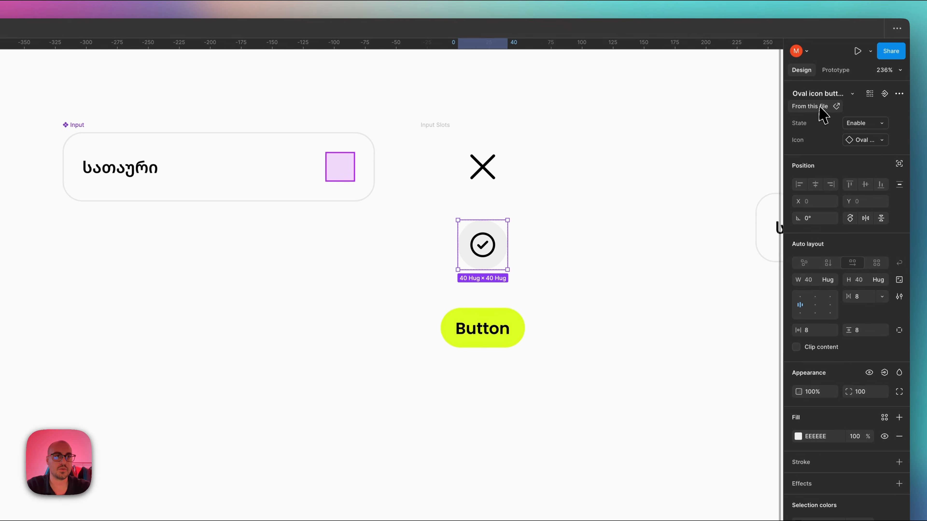
{"action": "left_click", "coordinate": [825, 109]}
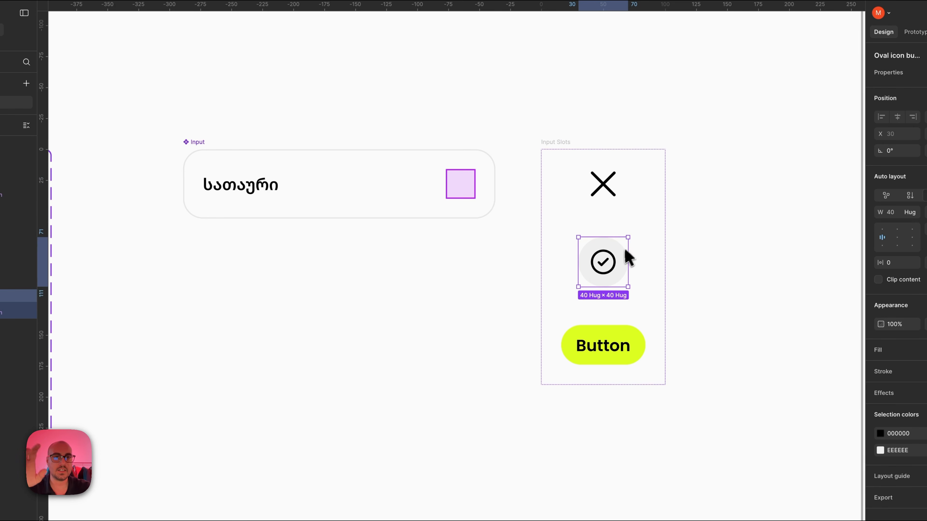
Expose the nested Oval icon button instance's properties on the Oval icon button component in Input Slots.
{"action": "left_click", "coordinate": [898, 111]}
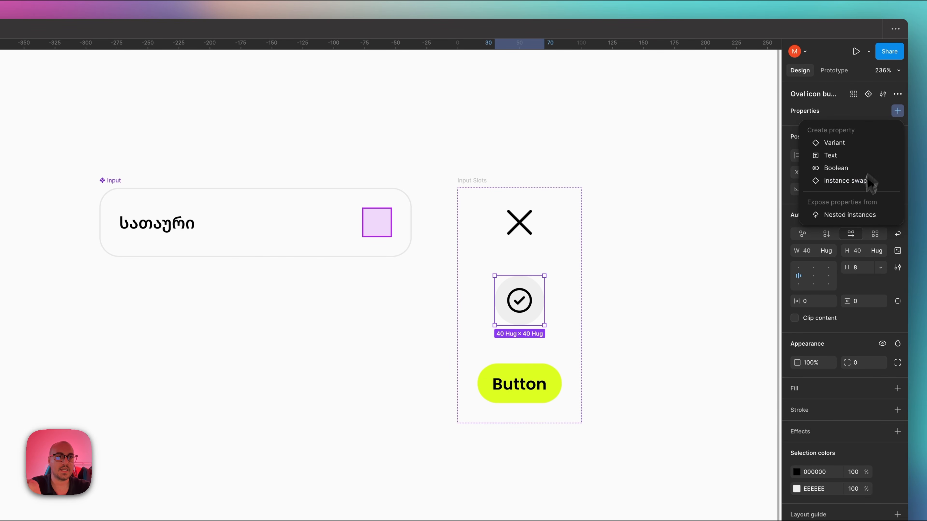
{"action": "left_click", "coordinate": [897, 112]}
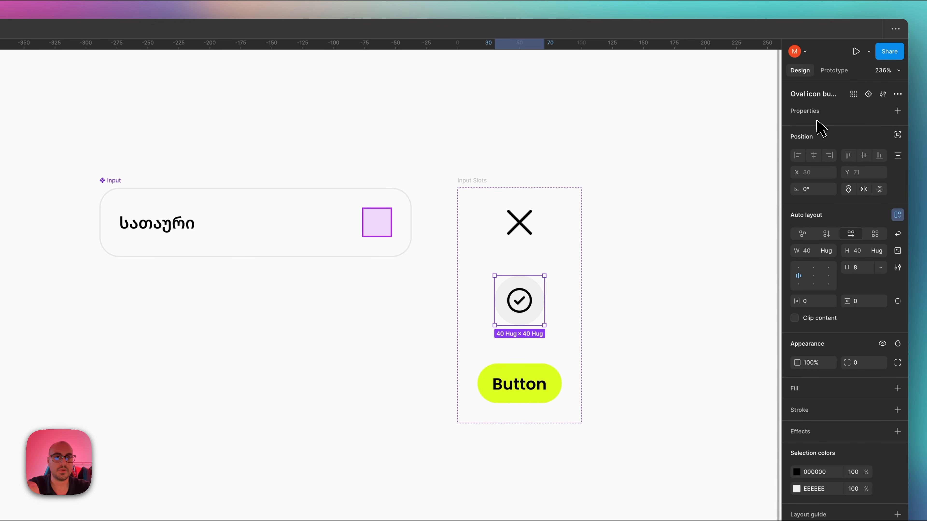
{"action": "left_click", "coordinate": [897, 111]}
{"action": "left_click", "coordinate": [816, 182]}
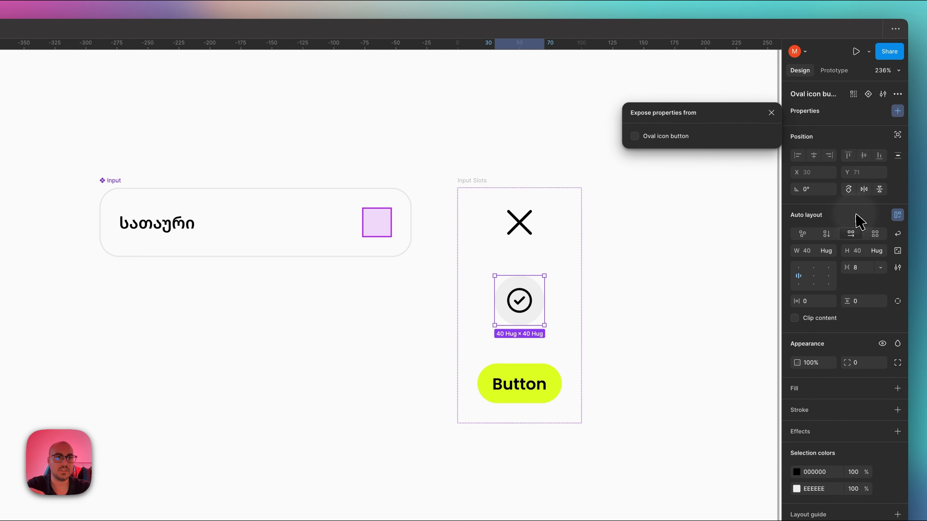
{"action": "left_click", "coordinate": [660, 138]}
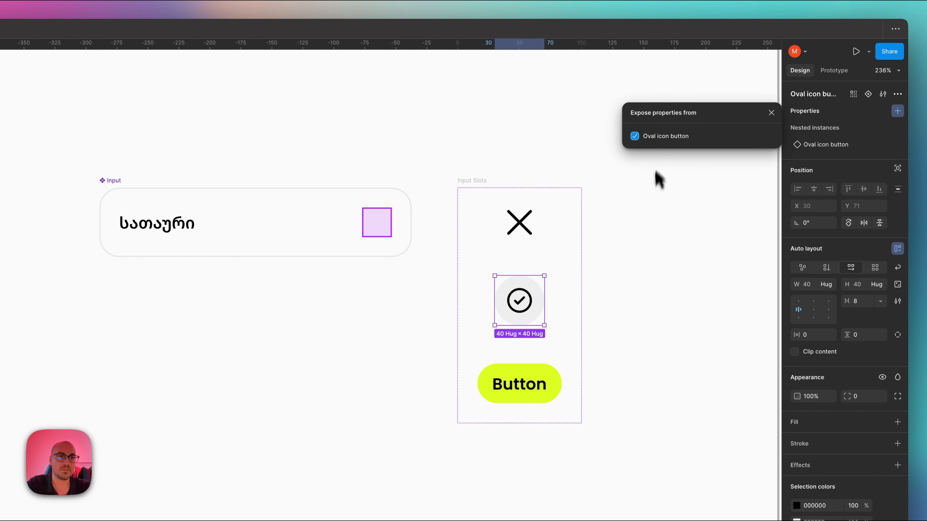
{"action": "left_click", "coordinate": [651, 206]}
Remove the exposed Placeholder nested instance from the Input component and expose its properties again.
{"action": "left_click", "coordinate": [126, 193]}
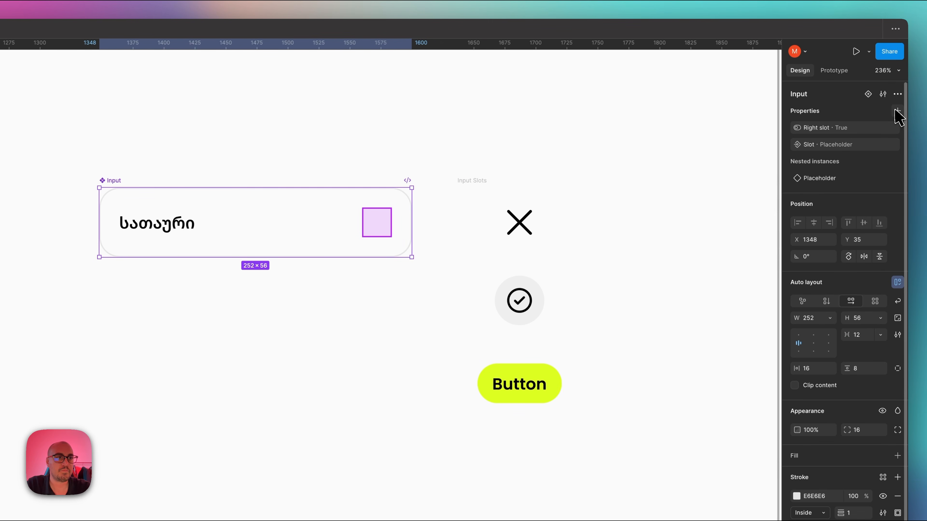
{"action": "left_click", "coordinate": [898, 179]}
{"action": "left_click", "coordinate": [898, 112]}
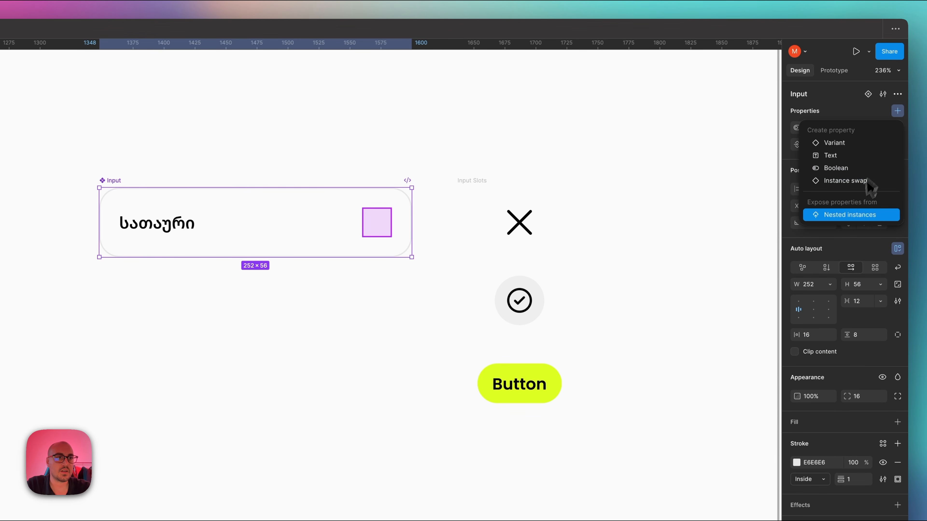
{"action": "left_click", "coordinate": [849, 216]}
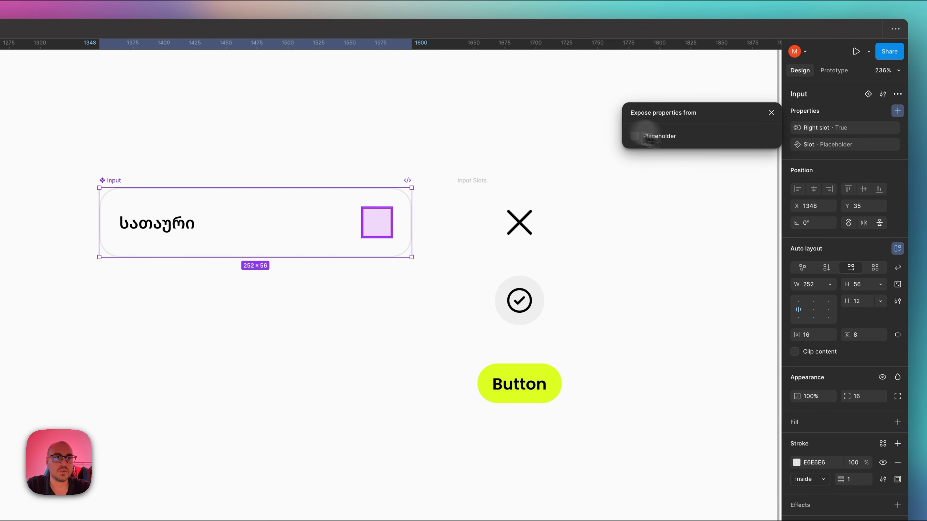
{"action": "left_click", "coordinate": [522, 118]}
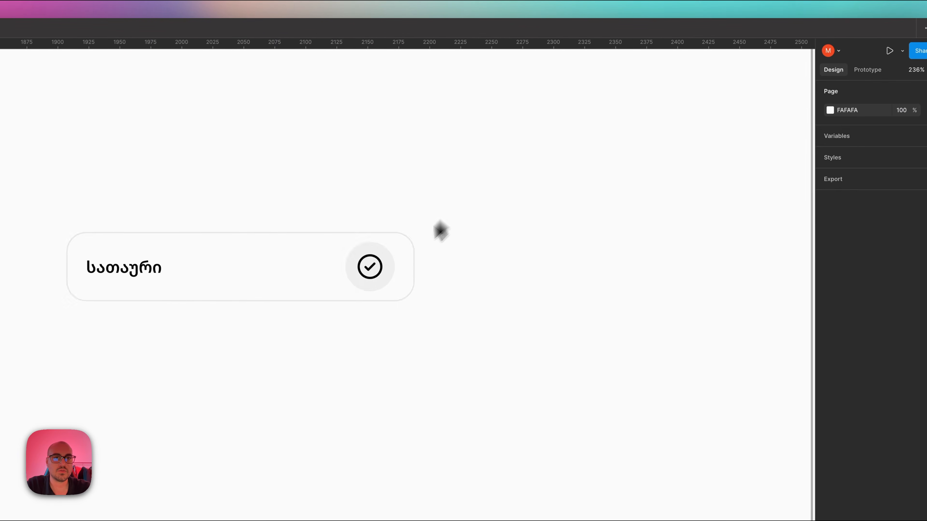
Try the Hover, Pressed and Disable states on the Oval icon button in the separate Input instance.
{"action": "left_click", "coordinate": [393, 271]}
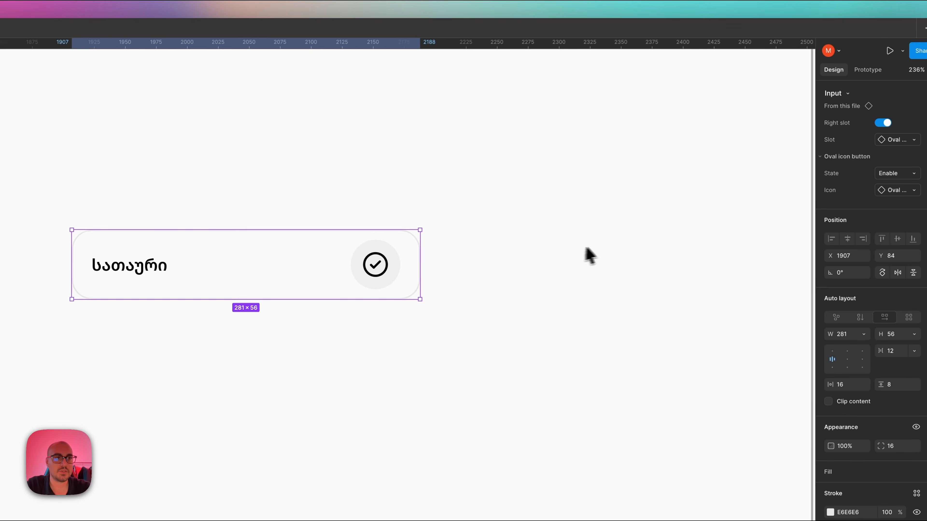
{"action": "scroll", "coordinate": [590, 256], "scroll_direction": "left", "scroll_amount": 5}
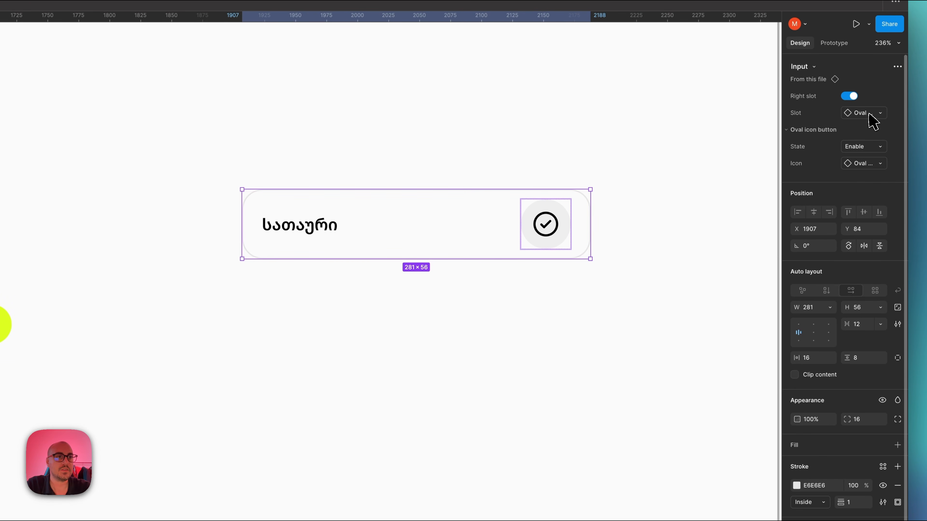
{"action": "left_click", "coordinate": [861, 145]}
{"action": "left_click", "coordinate": [857, 158]}
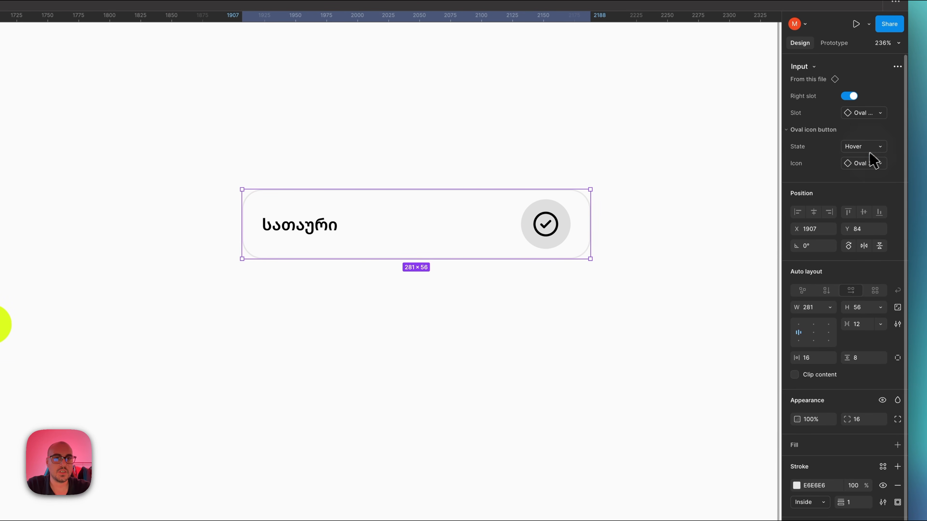
{"action": "left_click", "coordinate": [870, 148]}
{"action": "left_click", "coordinate": [868, 164]}
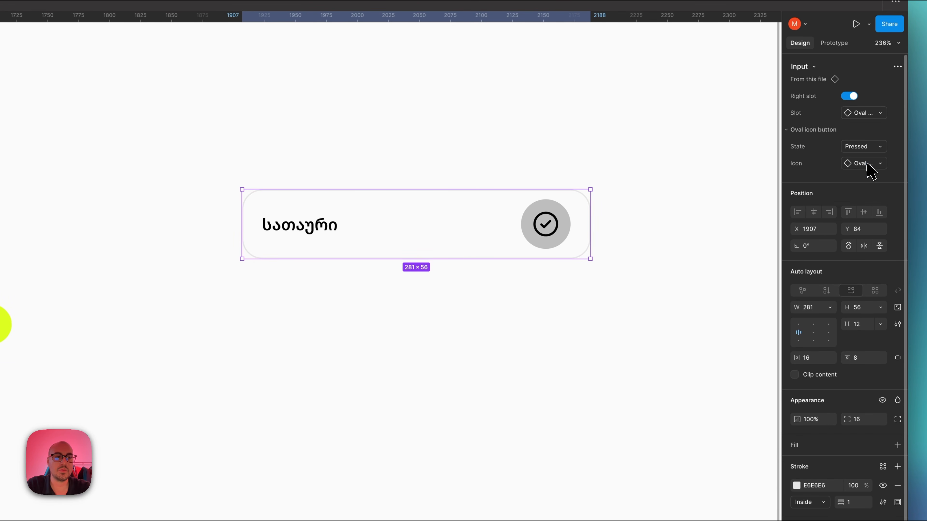
{"action": "left_click", "coordinate": [874, 147]}
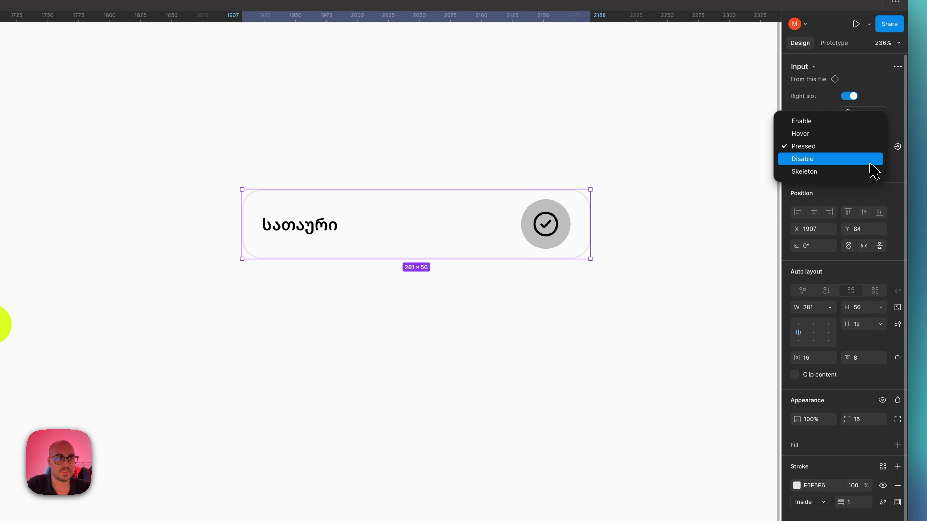
{"action": "left_click", "coordinate": [873, 159]}
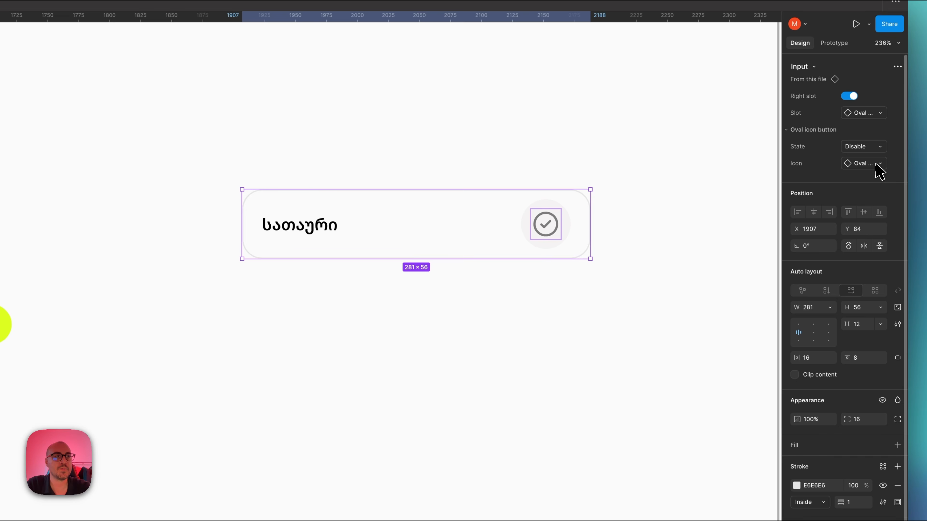
Try the Close icon in the Input instance's Oval icon button, then set its icon to Info and its state to Enable.
{"action": "left_click", "coordinate": [876, 165]}
{"action": "left_click", "coordinate": [822, 266]}
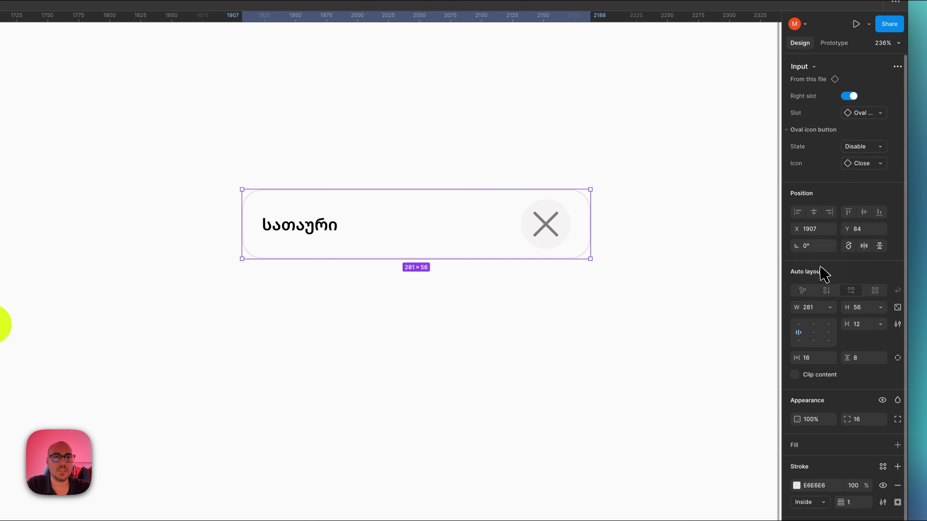
{"action": "left_click", "coordinate": [864, 165]}
{"action": "left_click", "coordinate": [808, 315]}
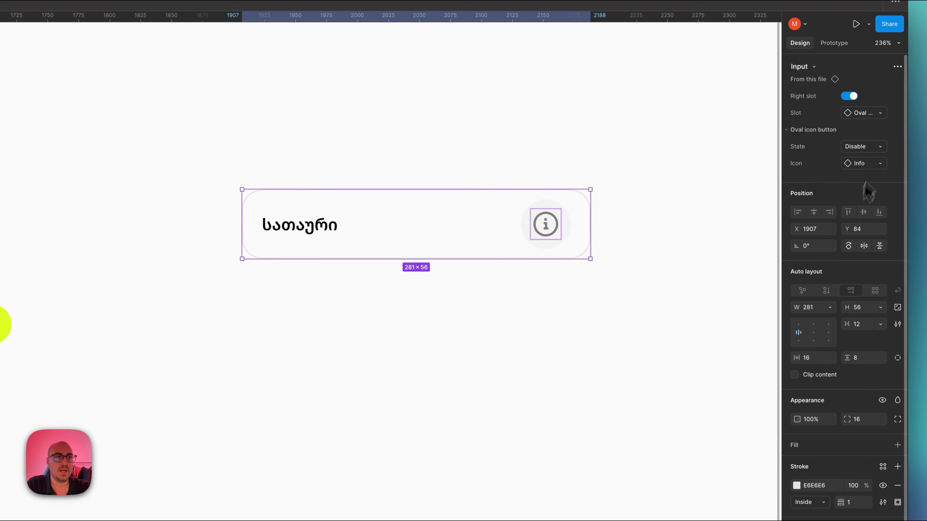
{"action": "left_click", "coordinate": [875, 146]}
{"action": "left_click", "coordinate": [839, 110]}
{"action": "left_click", "coordinate": [598, 142]}
Move the separate Input instance slightly, to X 1934 and Y 81.
{"action": "scroll", "coordinate": [587, 142], "scroll_direction": "down", "scroll_amount": 3}
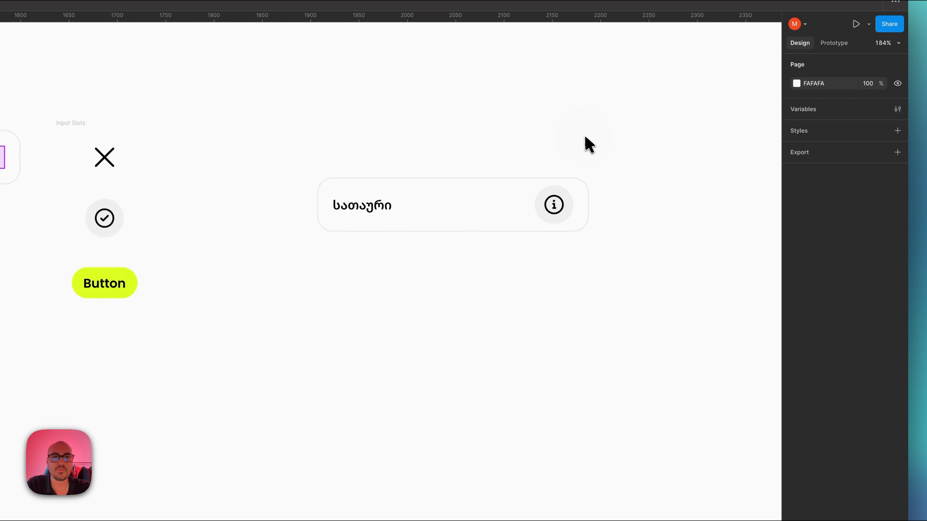
{"action": "scroll", "coordinate": [584, 142], "scroll_direction": "down", "scroll_amount": 2}
{"action": "left_click_drag", "start_coordinate": [498, 205], "coordinate": [516, 205]}
Expose the nested Small button instance's properties on the Button component in Input Slots.
{"action": "scroll", "coordinate": [512, 204], "scroll_direction": "left", "scroll_amount": 10}
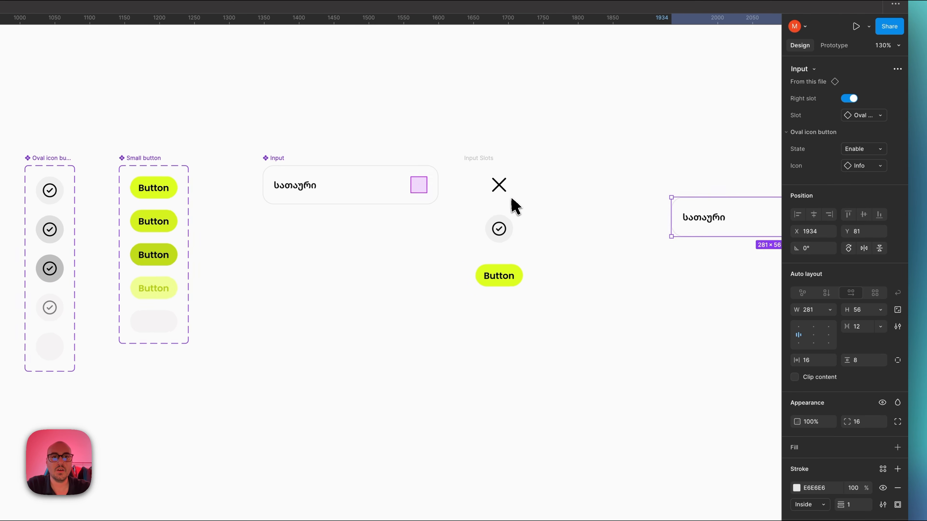
{"action": "scroll", "coordinate": [515, 206], "scroll_direction": "up", "scroll_amount": 3}
{"action": "scroll", "coordinate": [516, 206], "scroll_direction": "left", "scroll_amount": 4}
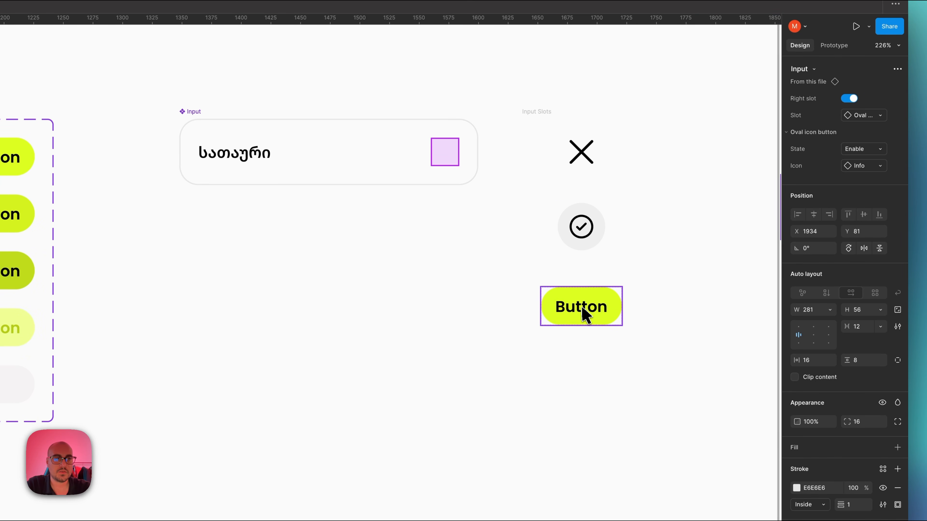
{"action": "left_click", "coordinate": [585, 314]}
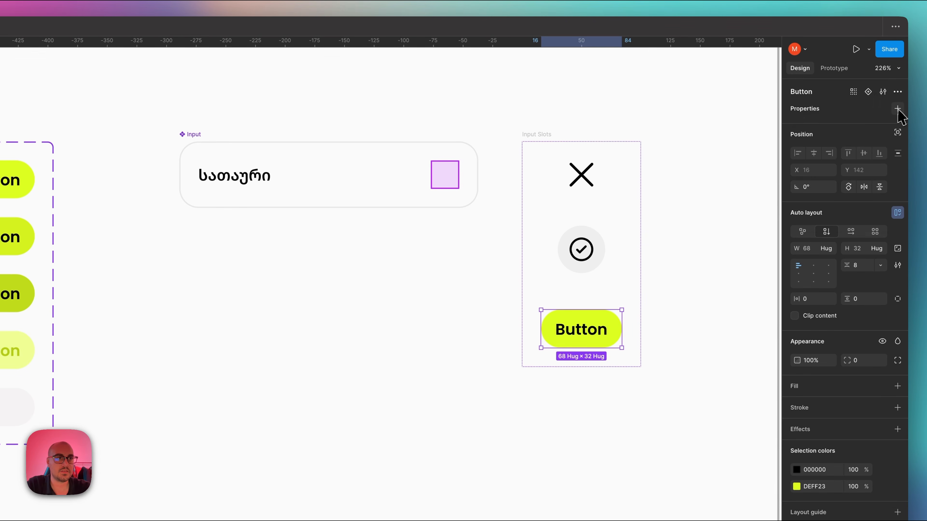
{"action": "left_click", "coordinate": [897, 86]}
{"action": "left_click", "coordinate": [850, 215]}
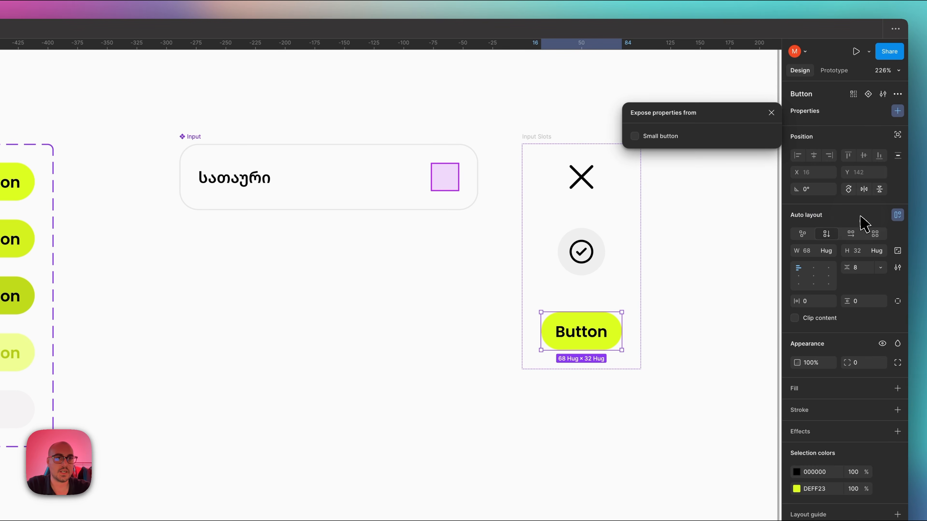
{"action": "left_click", "coordinate": [635, 136]}
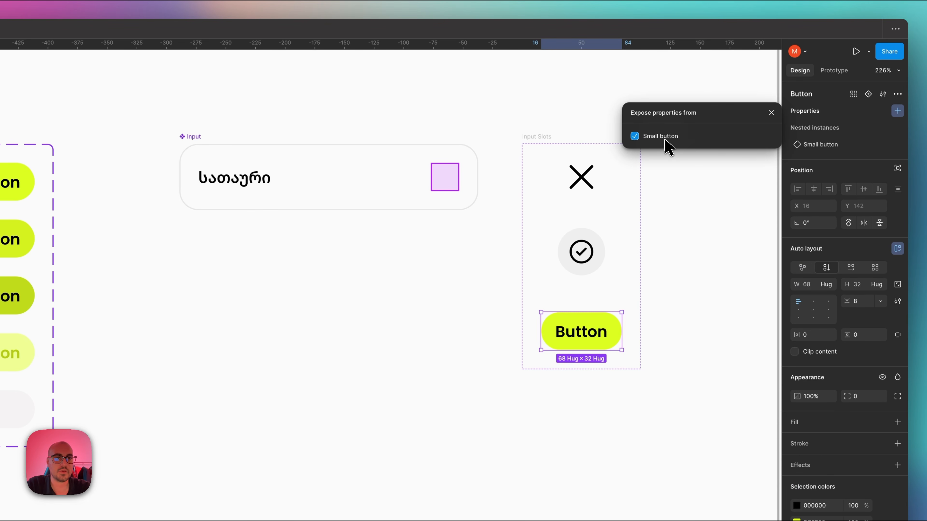
{"action": "left_click", "coordinate": [492, 144]}
Swap the Slot content of the separate Input instance to Button.
{"action": "scroll", "coordinate": [485, 182], "scroll_direction": "right", "scroll_amount": 10}
{"action": "left_click", "coordinate": [478, 234]}
{"action": "left_click", "coordinate": [871, 142]}
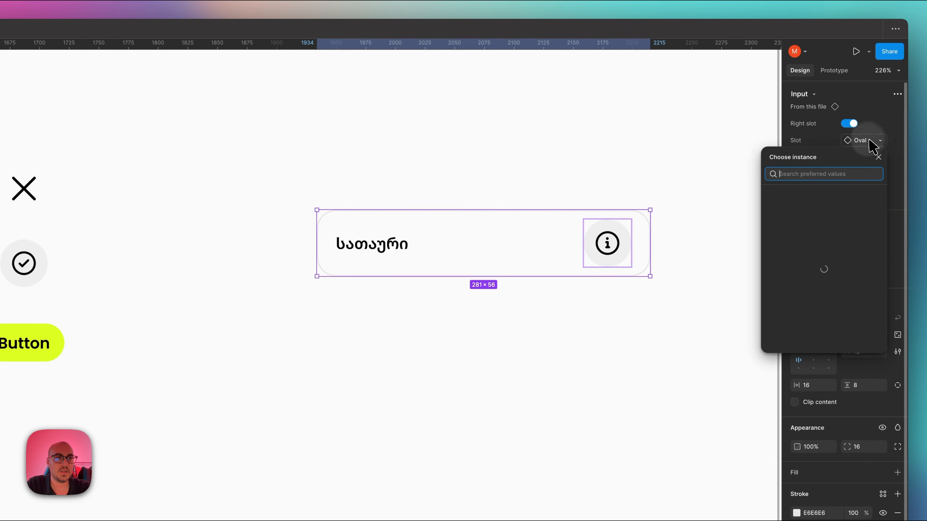
{"action": "left_click", "coordinate": [833, 217]}
Try the Pressed state on the Input instance's Small button, then set it to Hover.
{"action": "left_click", "coordinate": [875, 173]}
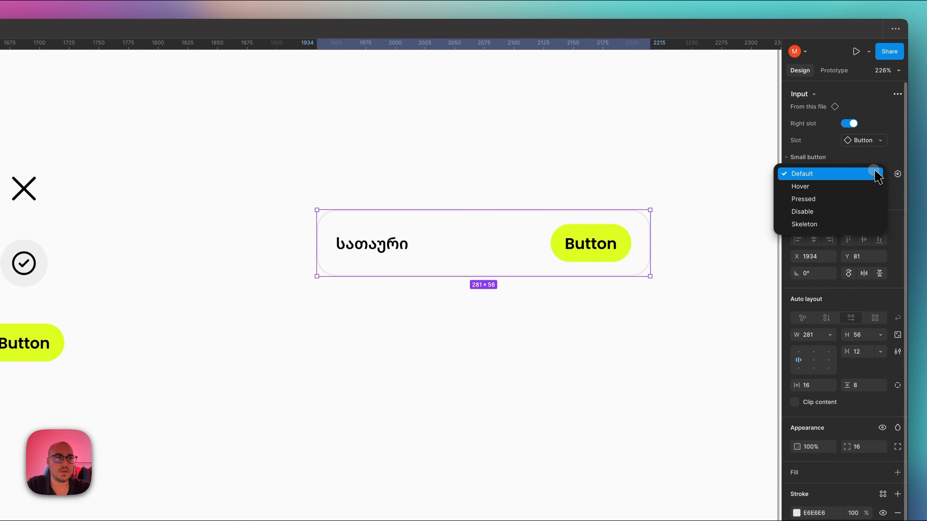
{"action": "left_click", "coordinate": [856, 199]}
{"action": "left_click", "coordinate": [871, 174]}
{"action": "left_click", "coordinate": [858, 161]}
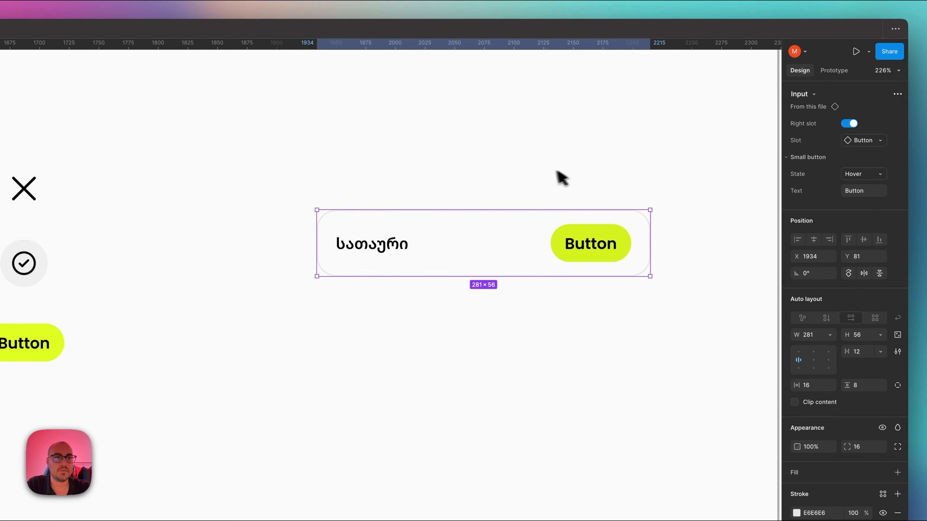
{"action": "left_click", "coordinate": [562, 178]}
Check which properties can be created or exposed on the Icon component in Input Slots.
{"action": "scroll", "coordinate": [547, 179], "scroll_direction": "left", "scroll_amount": 20}
{"action": "left_click", "coordinate": [572, 183]}
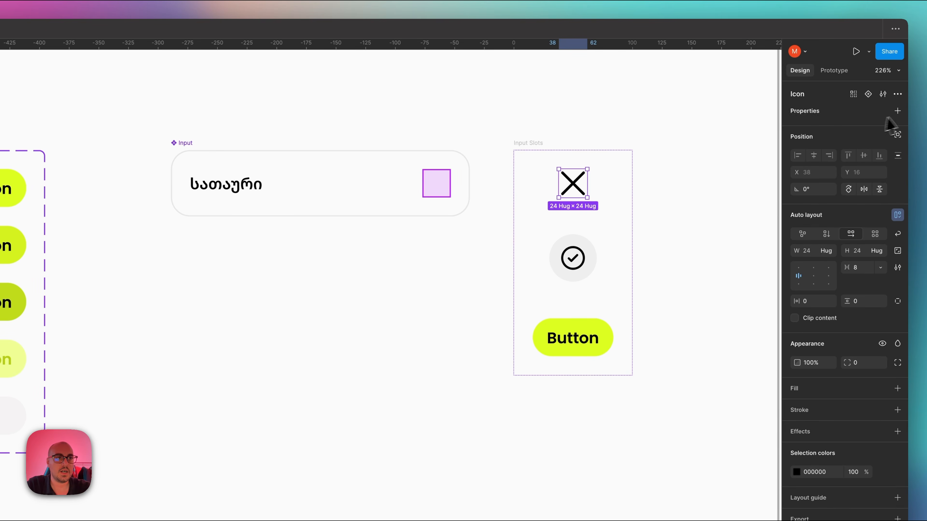
{"action": "left_click", "coordinate": [898, 111]}
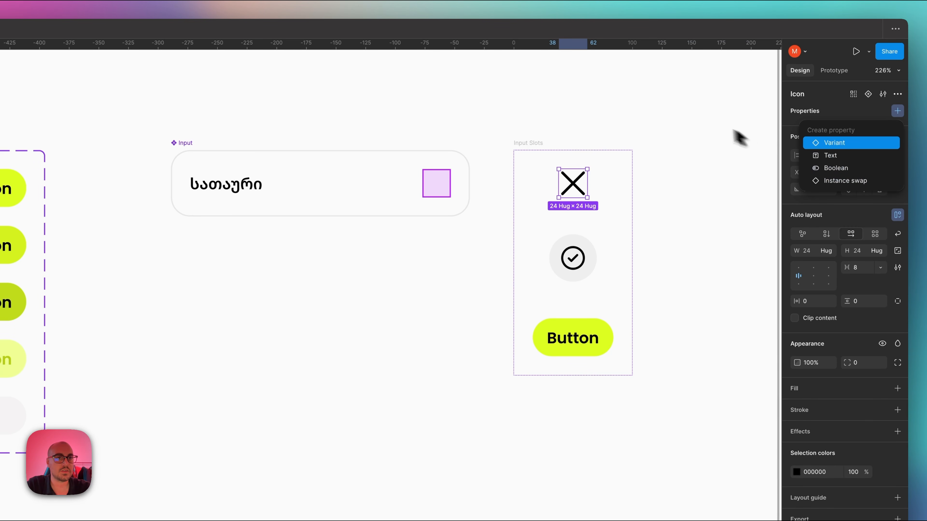
{"action": "left_click", "coordinate": [734, 139]}
{"action": "scroll", "coordinate": [695, 124], "scroll_direction": "down", "scroll_amount": 5}
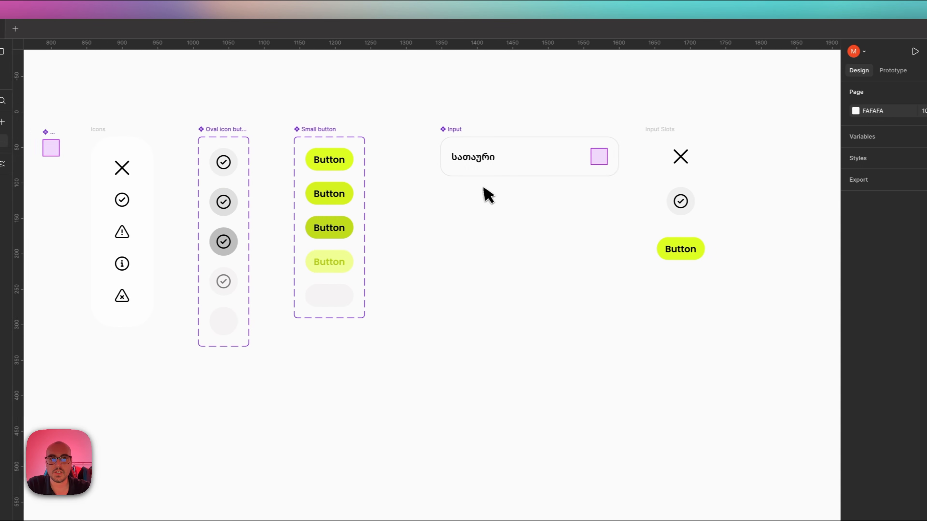
{"action": "scroll", "coordinate": [488, 196], "scroll_direction": "right", "scroll_amount": 5}
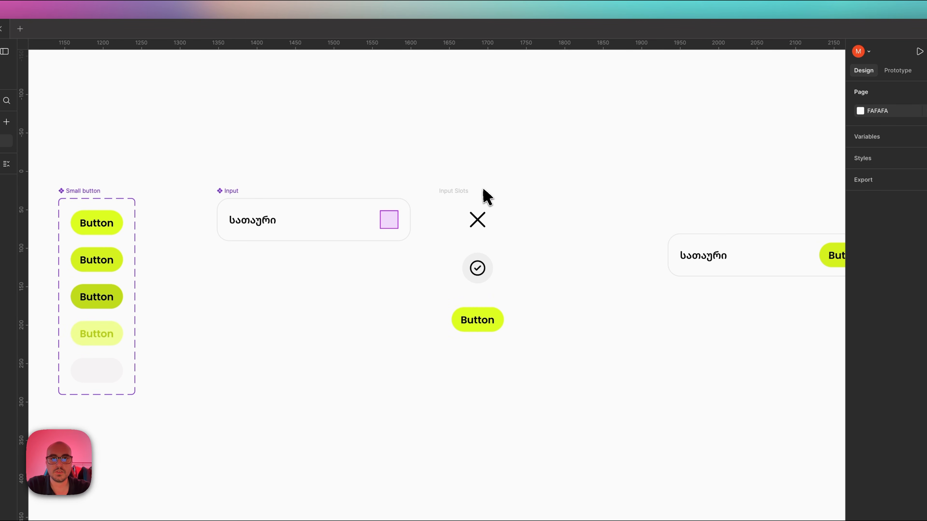
Duplicate the Oval Check icon from the Icons frame into the empty space between the Small button and Input components.
{"action": "scroll", "coordinate": [489, 195], "scroll_direction": "left", "scroll_amount": 15}
{"action": "scroll", "coordinate": [487, 205], "scroll_direction": "up", "scroll_amount": 3}
{"action": "scroll", "coordinate": [487, 206], "scroll_direction": "right", "scroll_amount": 5}
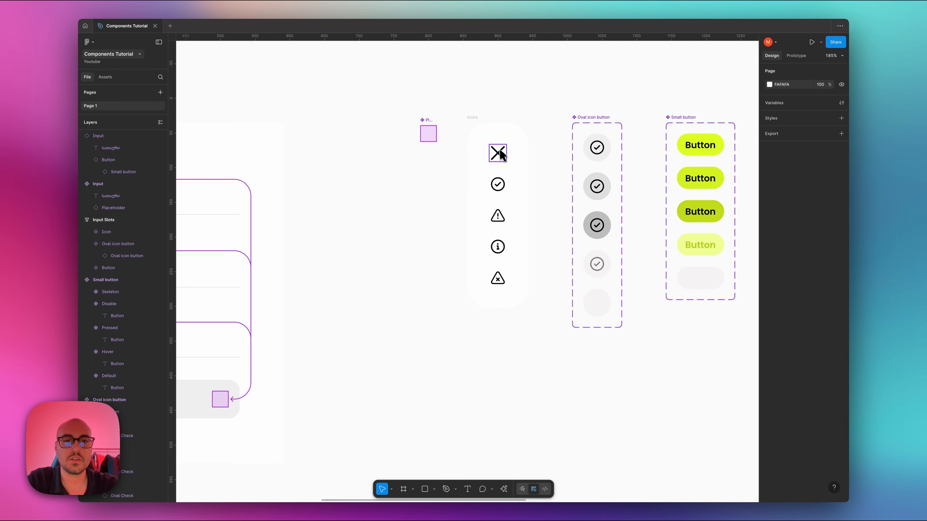
{"action": "scroll", "coordinate": [507, 156], "scroll_direction": "right", "scroll_amount": 2}
{"action": "scroll", "coordinate": [506, 155], "scroll_direction": "down", "scroll_amount": 3}
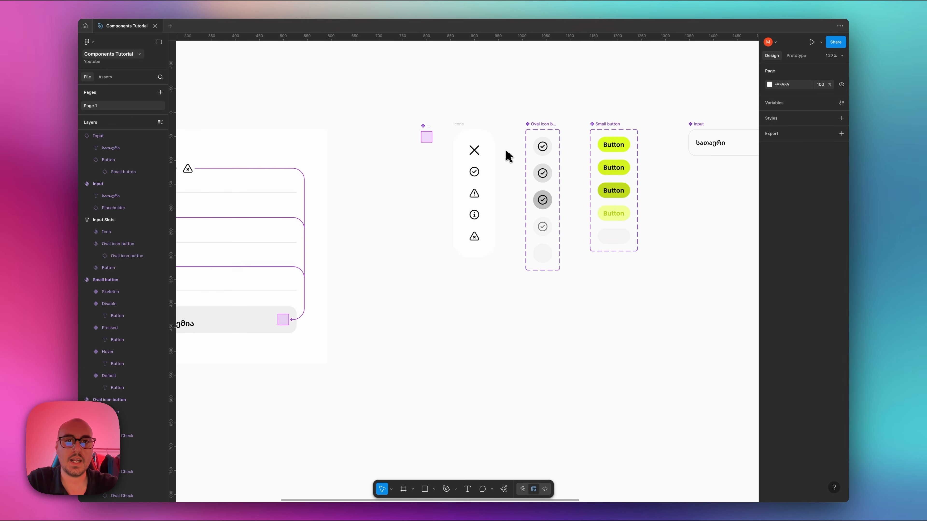
{"action": "scroll", "coordinate": [507, 155], "scroll_direction": "right", "scroll_amount": 5}
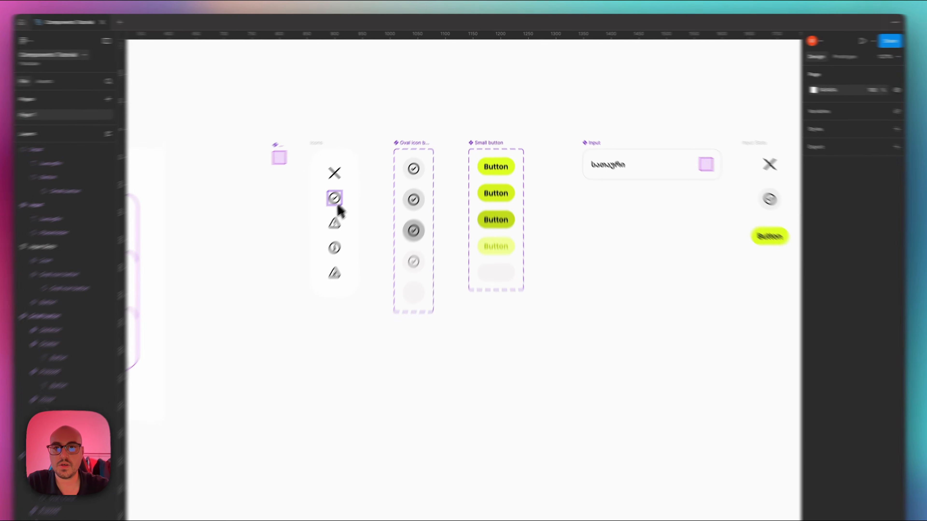
{"action": "left_click", "coordinate": [355, 178]}
{"action": "left_click_drag", "start_coordinate": [356, 178], "coordinate": [563, 137]}
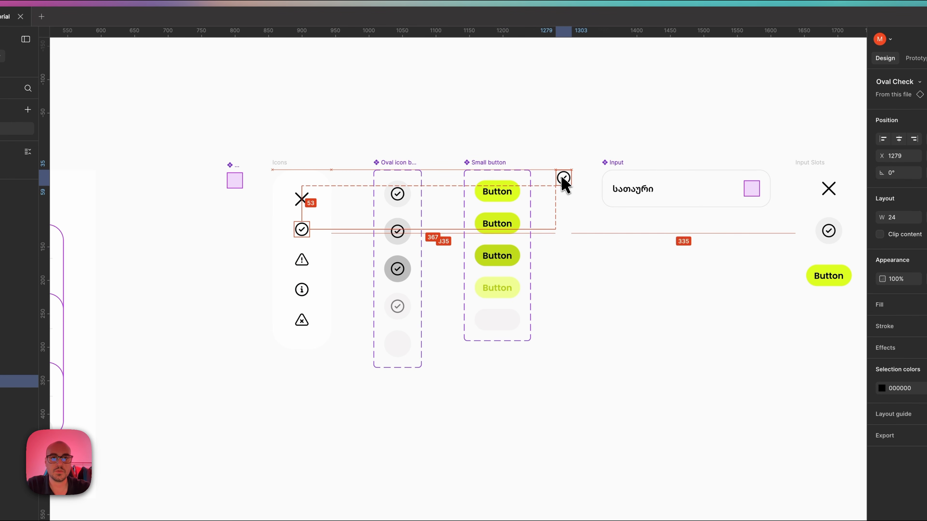
{"action": "left_click_drag", "start_coordinate": [565, 185], "coordinate": [564, 183]}
{"action": "scroll", "coordinate": [565, 184], "scroll_direction": "up", "scroll_amount": 5}
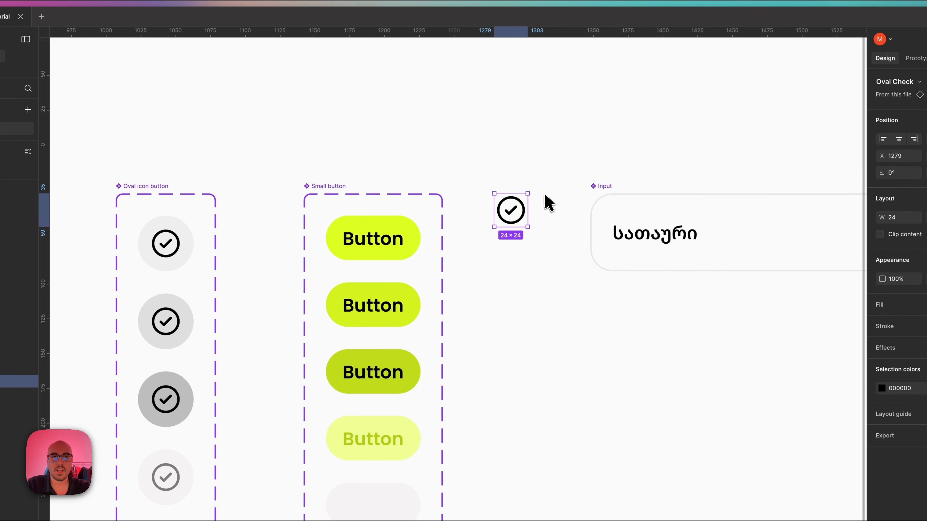
Wrap the copied Oval Check icon in an auto layout frame with 0 horizontal and 0 vertical padding.
{"action": "key", "text": "shift+a"}
{"action": "left_click", "coordinate": [901, 273]}
{"action": "type", "text": "0"}
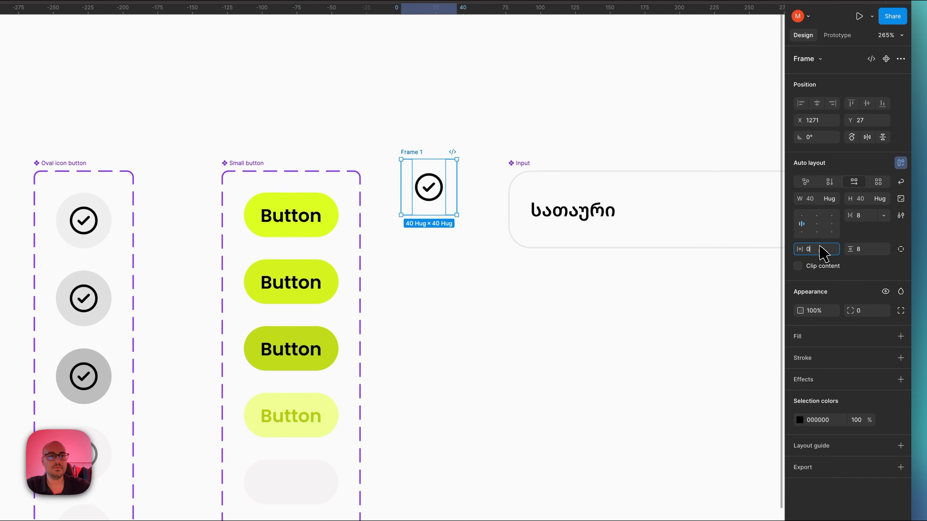
{"action": "key", "text": "Tab"}
{"action": "type", "text": "0"}
{"action": "key", "text": "Return"}
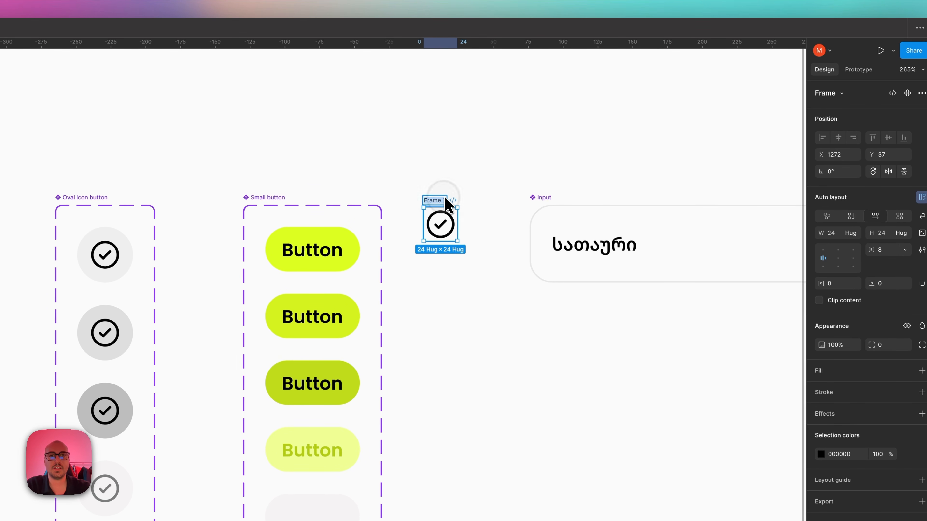
Rename the new frame as Icon and convert it into a component.
{"action": "key", "text": "Return"}
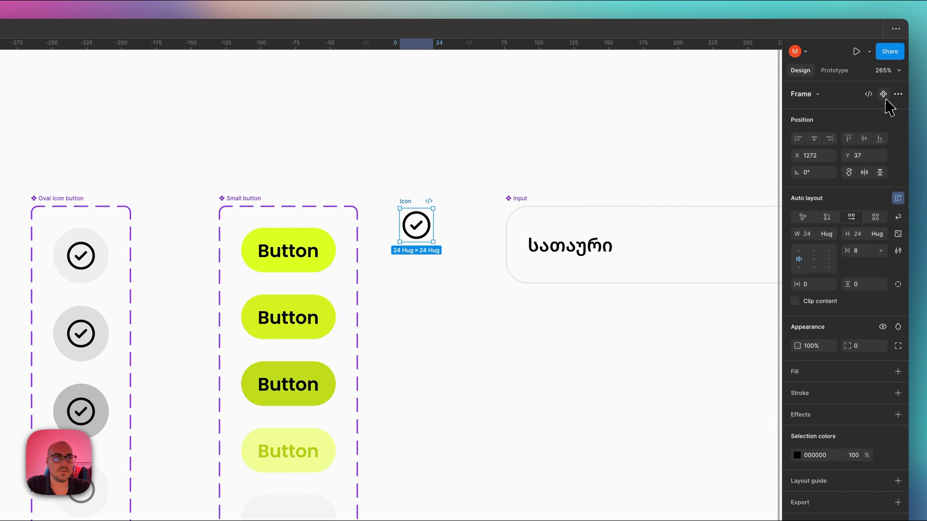
{"action": "left_click", "coordinate": [907, 93]}
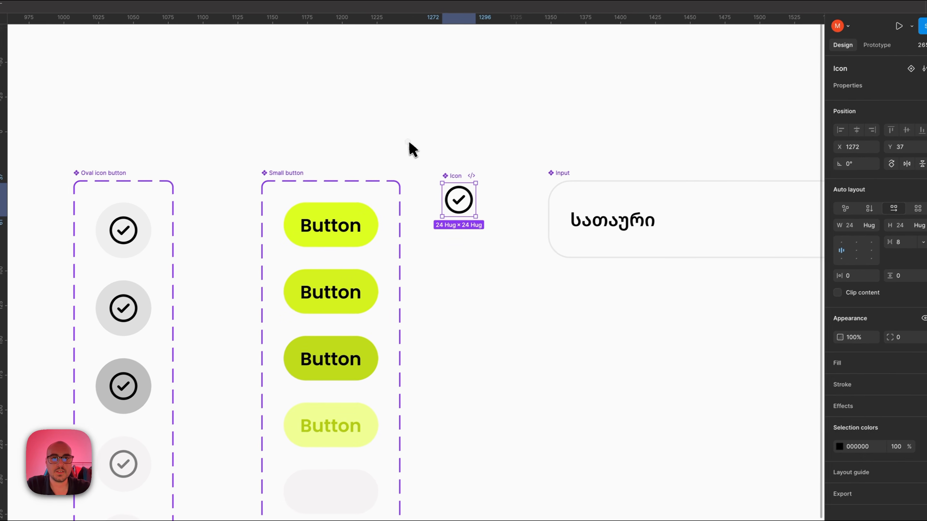
{"action": "left_click", "coordinate": [412, 148]}
Delete the old X icon component from the Input Slots section.
{"action": "scroll", "coordinate": [413, 148], "scroll_direction": "right", "scroll_amount": 10}
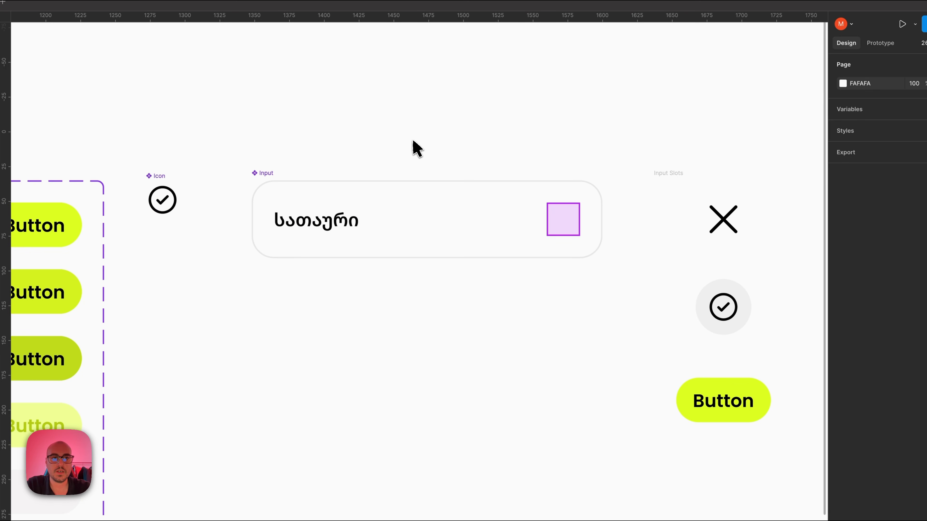
{"action": "scroll", "coordinate": [413, 149], "scroll_direction": "down", "scroll_amount": 2}
{"action": "left_click", "coordinate": [703, 298]}
{"action": "left_click", "coordinate": [710, 225]}
{"action": "key", "text": "Delete"}
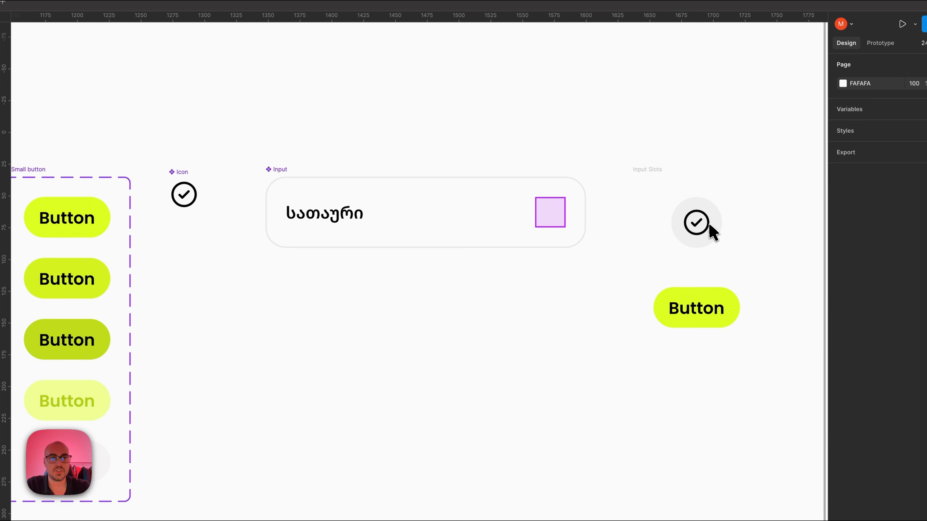
Paste an instance of the new Icon component into Input Slots and move it to the first position, above the oval icon button.
{"action": "left_click", "coordinate": [180, 172]}
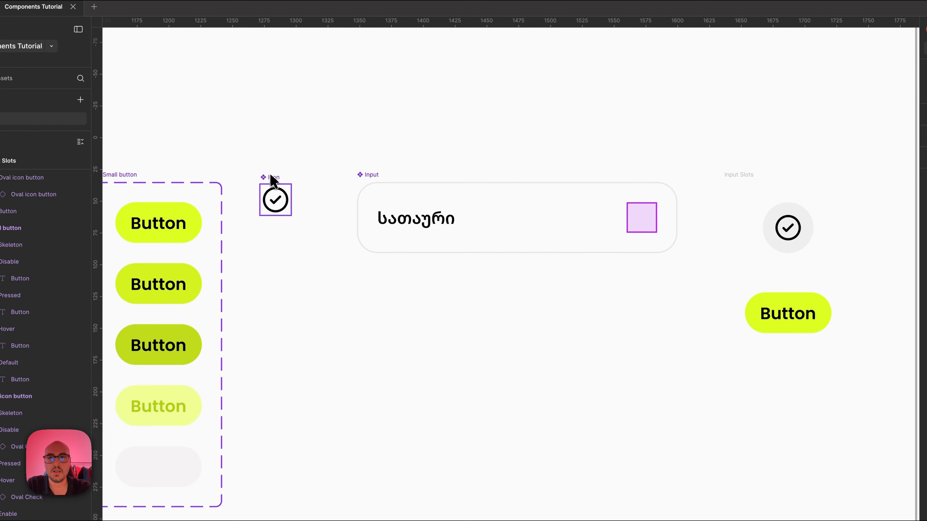
{"action": "key", "text": "super+shift+c"}
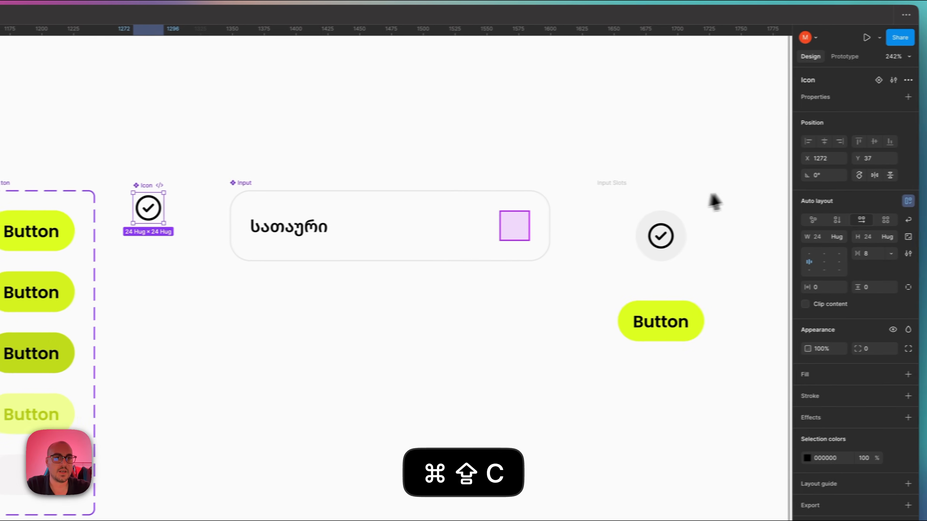
{"action": "left_click", "coordinate": [804, 193]}
{"action": "key", "text": "super+shift+v"}
{"action": "key", "text": "shift+Down"}
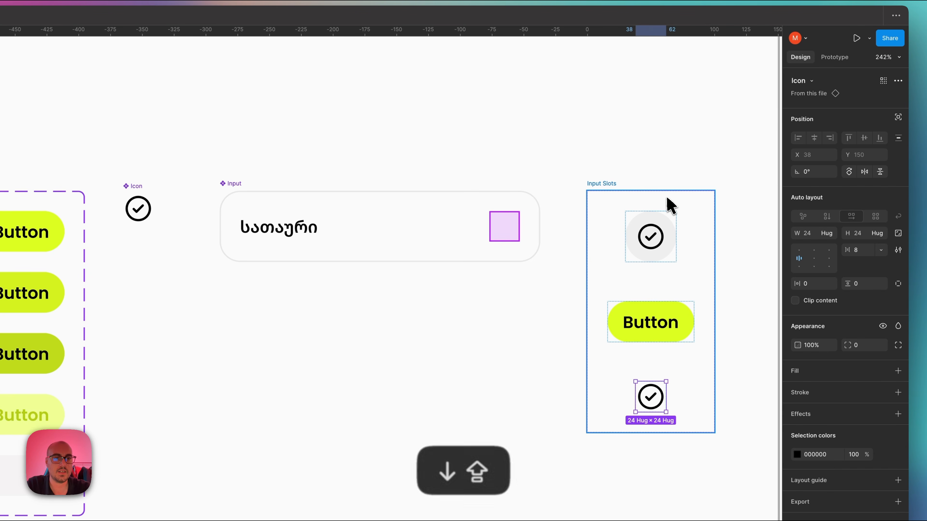
{"action": "key", "text": "shift+Up"}
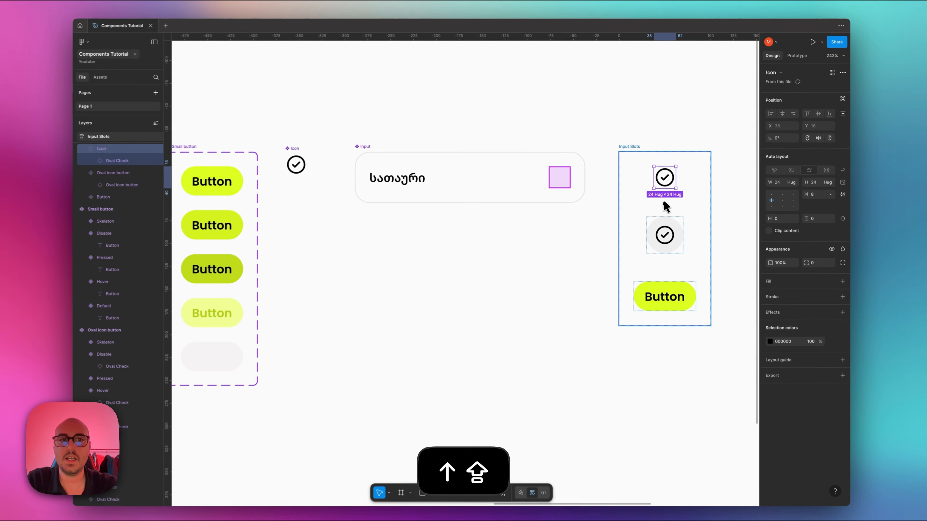
Wrap the Icon instance in Input Slots in an auto layout frame, name it Icon and convert it into a component.
{"action": "key", "text": "shift+a"}
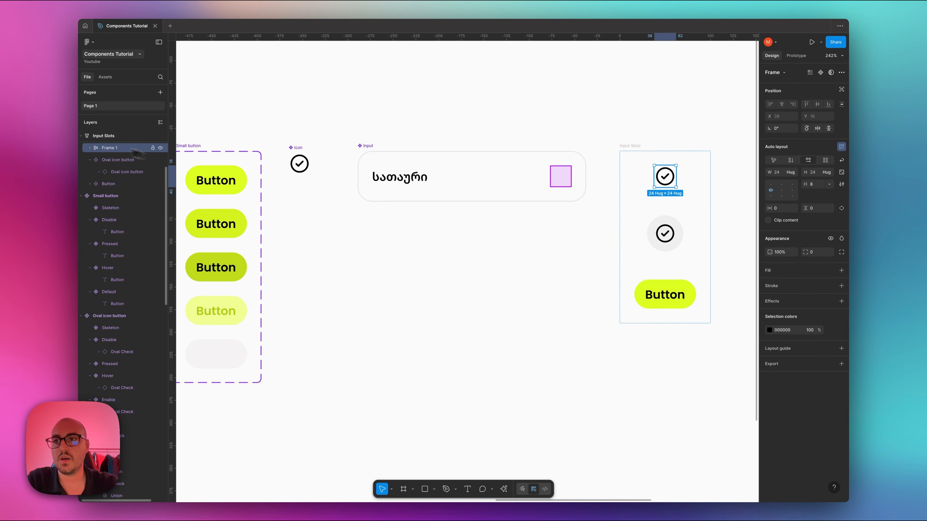
{"action": "double_click", "coordinate": [110, 147]}
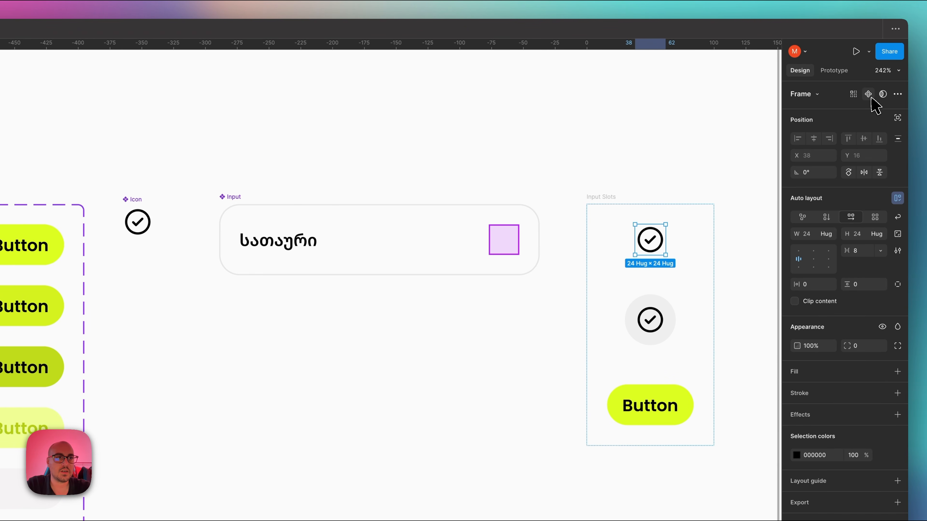
{"action": "scroll", "coordinate": [544, 207], "scroll_direction": "down", "scroll_amount": 1}
Add the Icon component from Input Slots to the preferred values of the Input component's Slot property.
{"action": "left_click", "coordinate": [463, 211]}
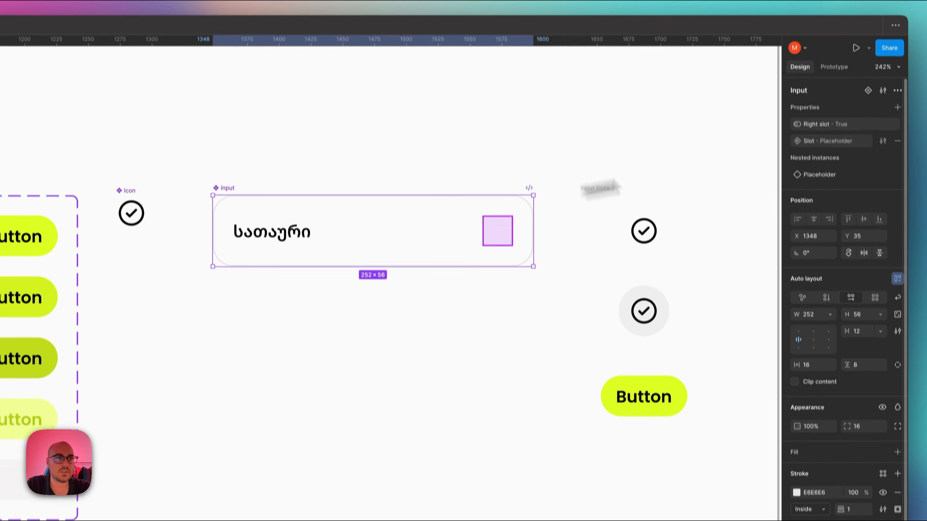
{"action": "left_click", "coordinate": [882, 113]}
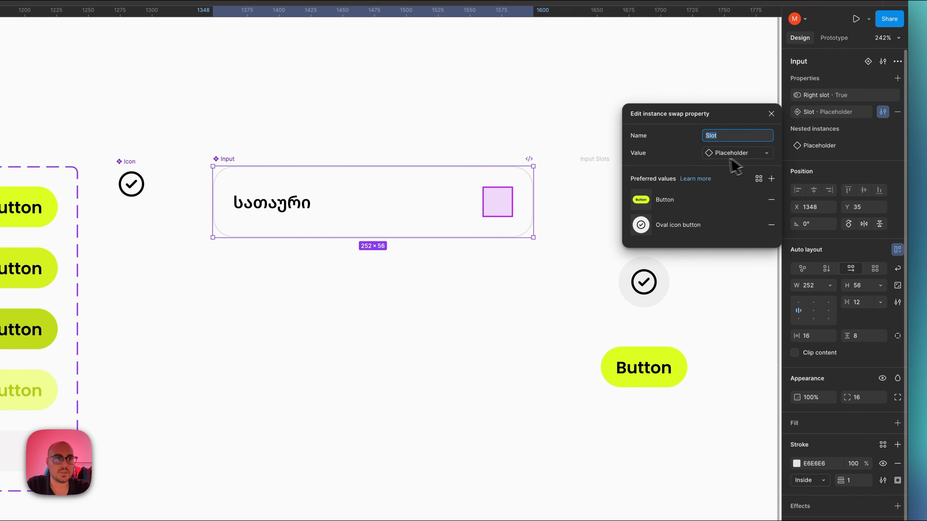
{"action": "left_click", "coordinate": [771, 179]}
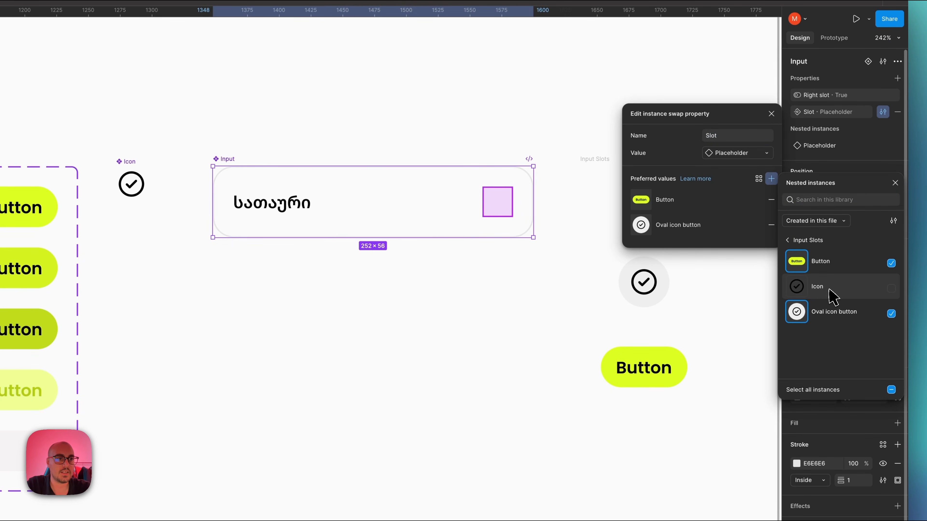
{"action": "left_click", "coordinate": [506, 341]}
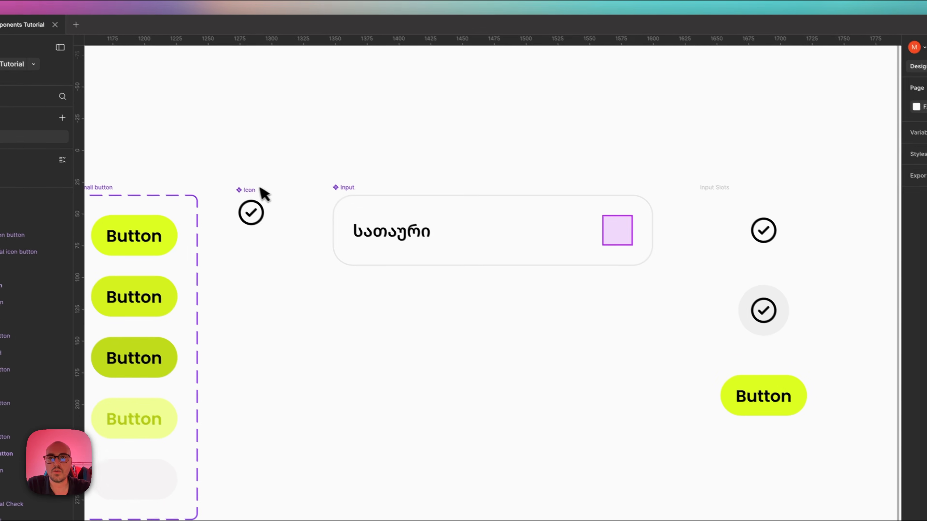
Check which property types can be created on the standalone Icon component and its nested Oval Check icon.
{"action": "left_click", "coordinate": [255, 205]}
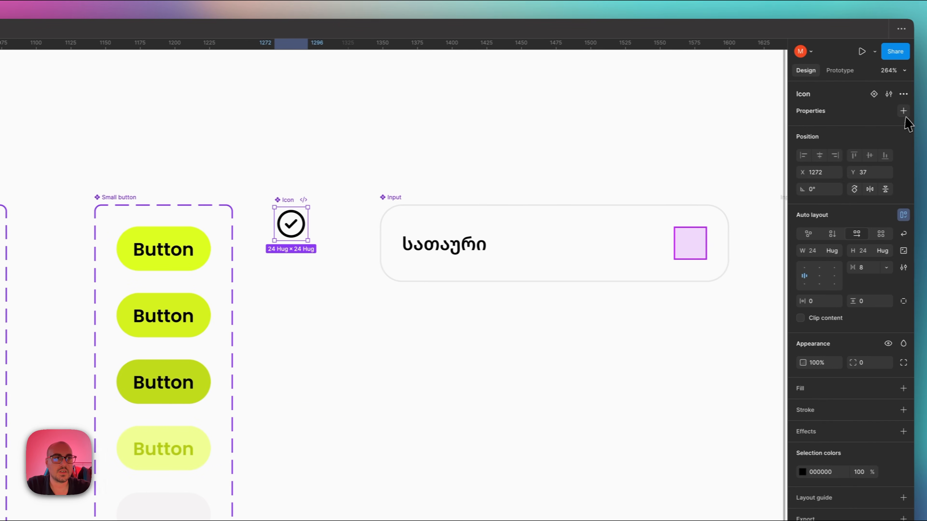
{"action": "left_click", "coordinate": [897, 111]}
{"action": "left_click", "coordinate": [902, 112]}
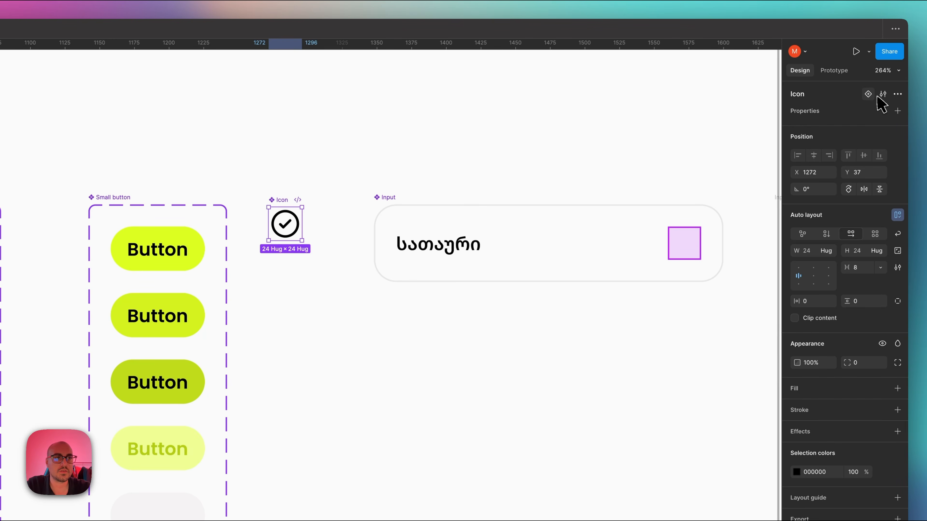
{"action": "double_click", "coordinate": [285, 223]}
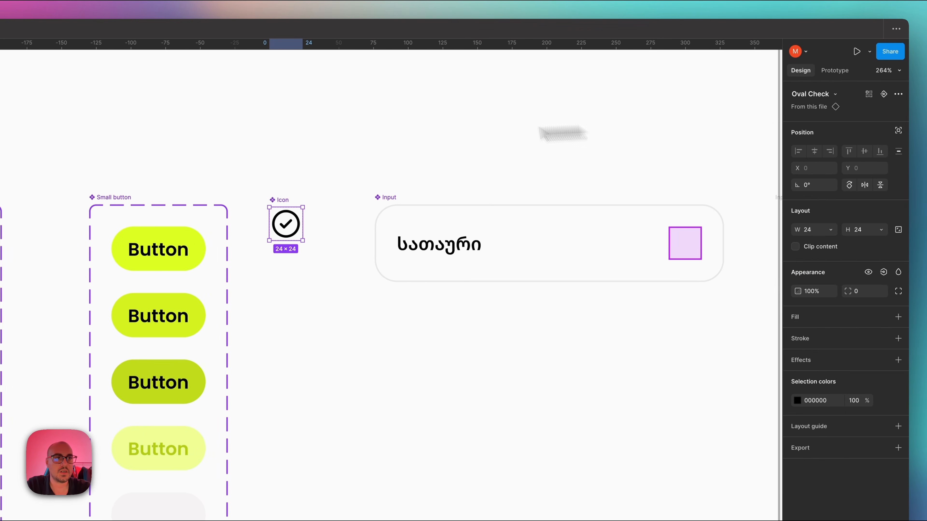
{"action": "left_click", "coordinate": [281, 199]}
{"action": "left_click", "coordinate": [897, 110]}
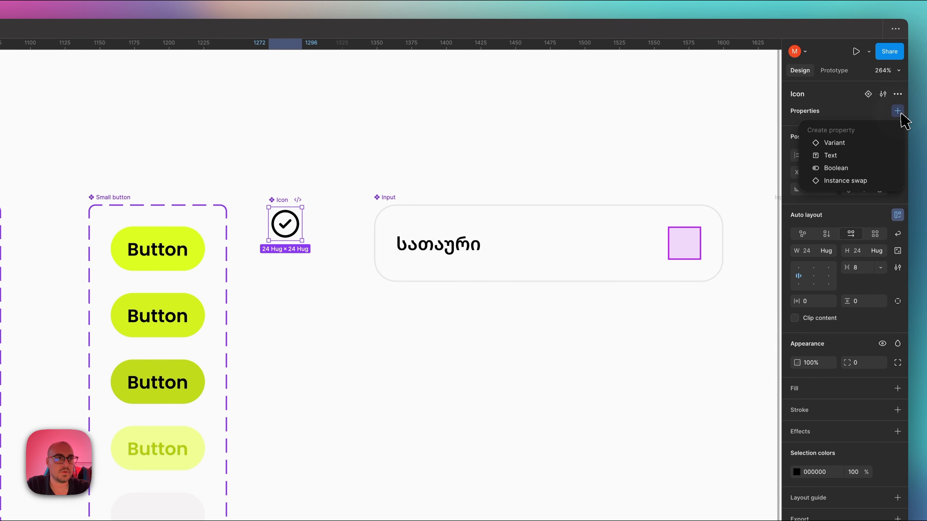
{"action": "left_click", "coordinate": [908, 97]}
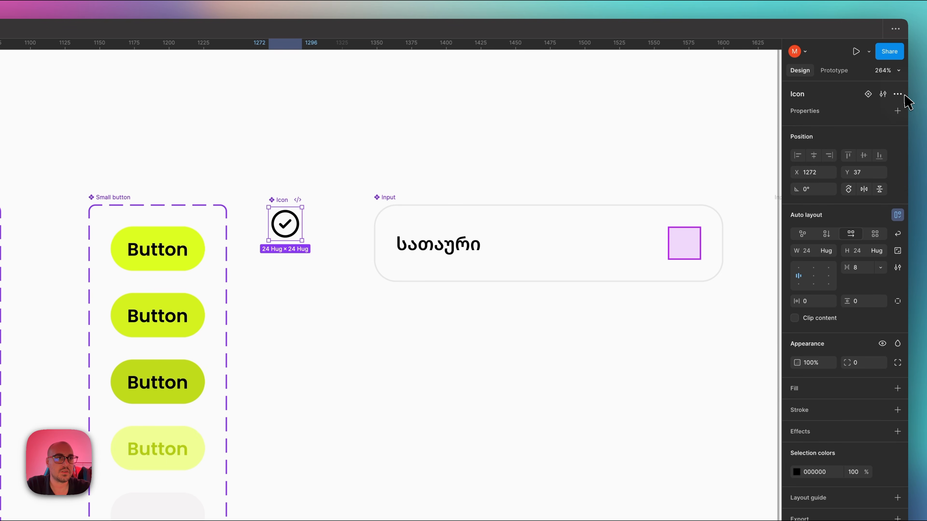
Try adding a variant to the standalone Icon component, then undo it.
{"action": "left_click", "coordinate": [897, 94]}
{"action": "left_click", "coordinate": [899, 95]}
{"action": "left_click", "coordinate": [883, 94]}
{"action": "left_click", "coordinate": [883, 95]}
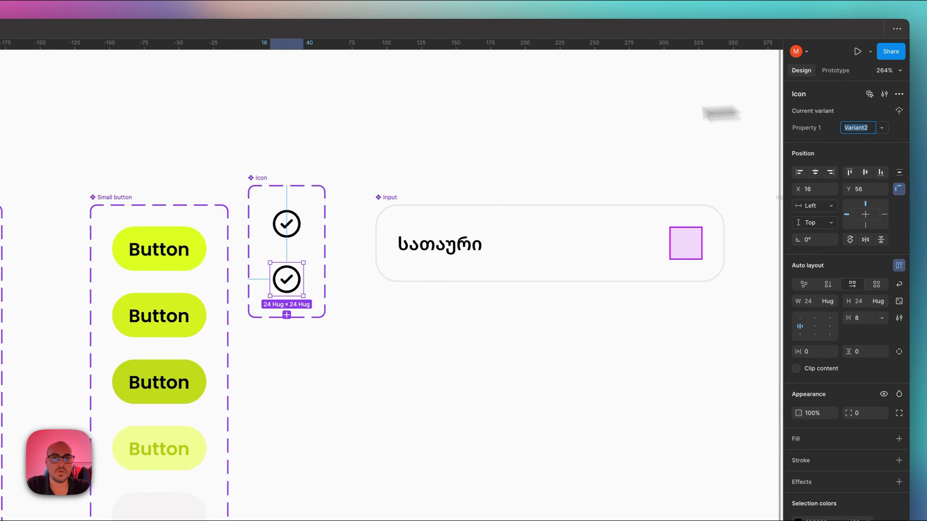
{"action": "key", "text": "super+shift+z"}
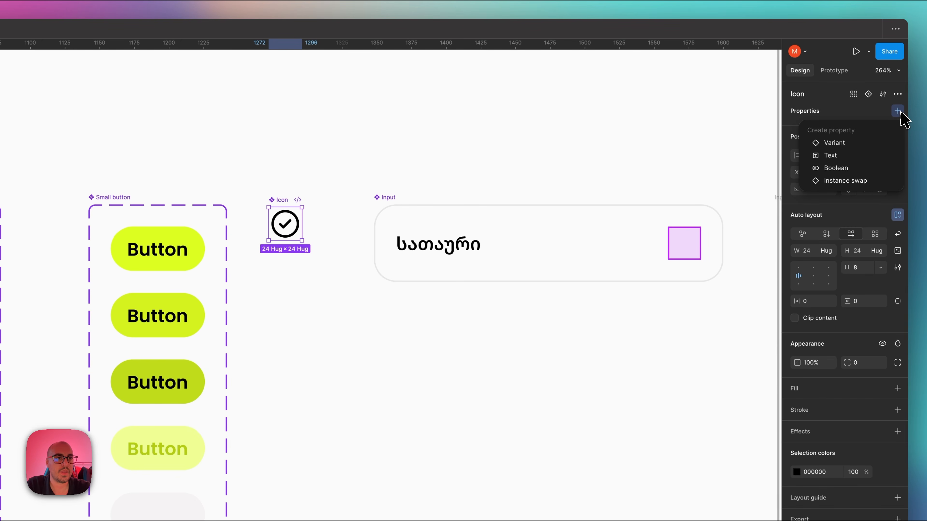
{"action": "double_click", "coordinate": [285, 224]}
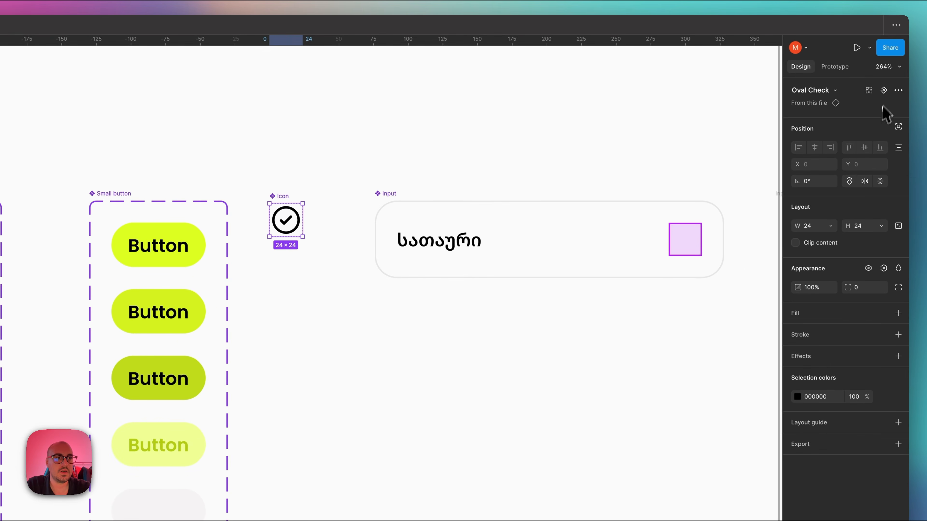
{"action": "left_click", "coordinate": [883, 90]}
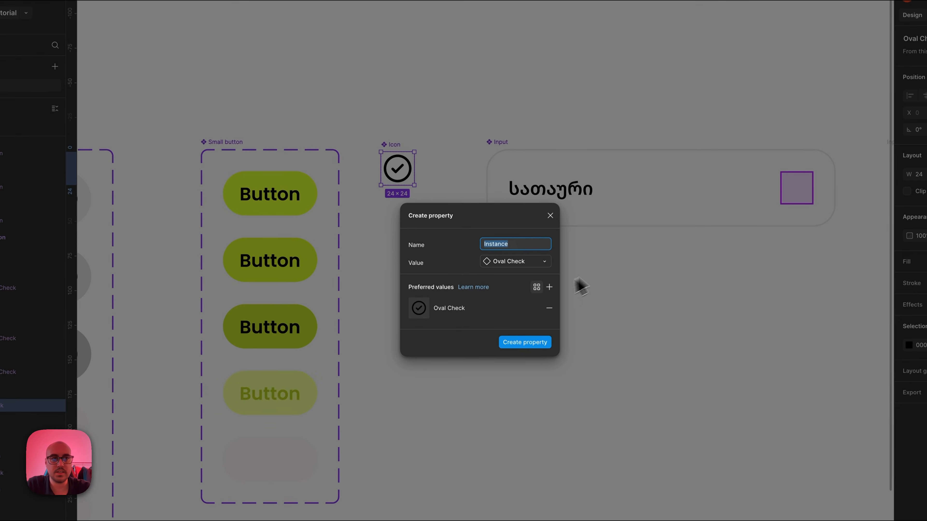
{"action": "left_click", "coordinate": [613, 260]}
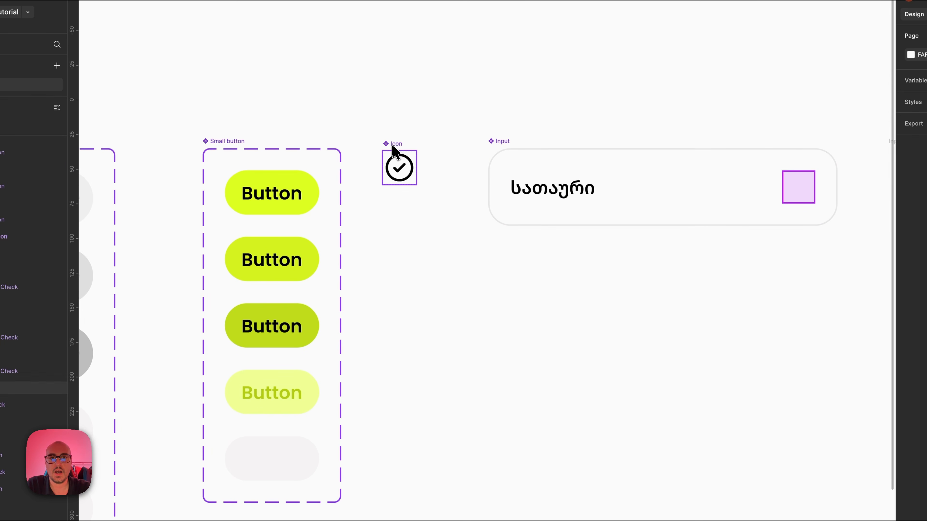
{"action": "left_click", "coordinate": [399, 167]}
{"action": "double_click", "coordinate": [400, 168]}
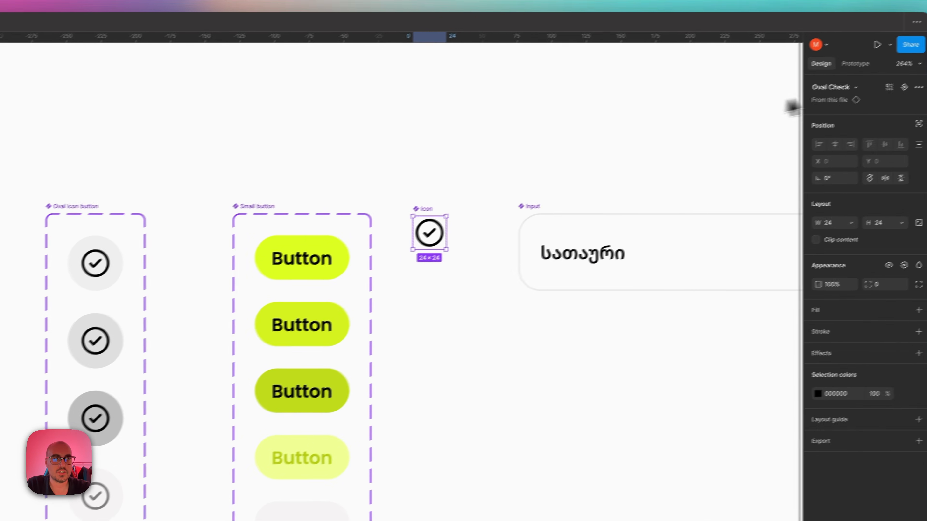
{"action": "left_click", "coordinate": [846, 101]}
{"action": "scroll", "coordinate": [460, 270], "scroll_direction": "right", "scroll_amount": 15}
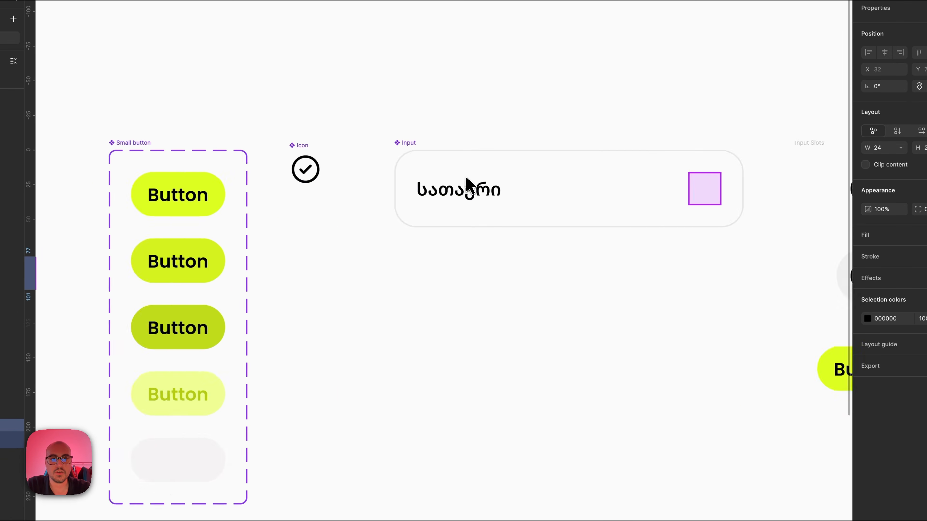
{"action": "scroll", "coordinate": [466, 185], "scroll_direction": "right", "scroll_amount": 3}
{"action": "scroll", "coordinate": [452, 182], "scroll_direction": "left", "scroll_amount": 6}
Create an instance swap property named Icons on the standalone Icon component's Oval Check, with Close, Error, Info and Warning added as preferred values.
{"action": "left_click", "coordinate": [434, 171]}
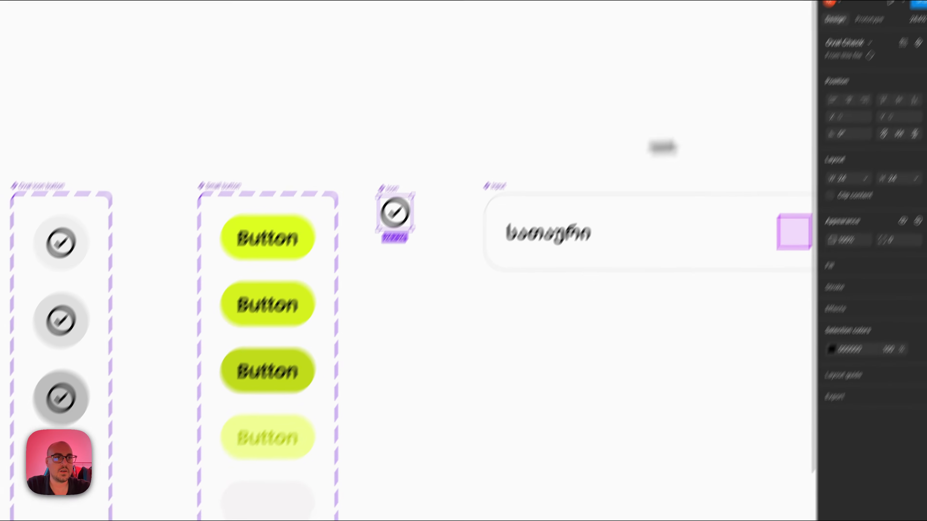
{"action": "left_click", "coordinate": [918, 43]}
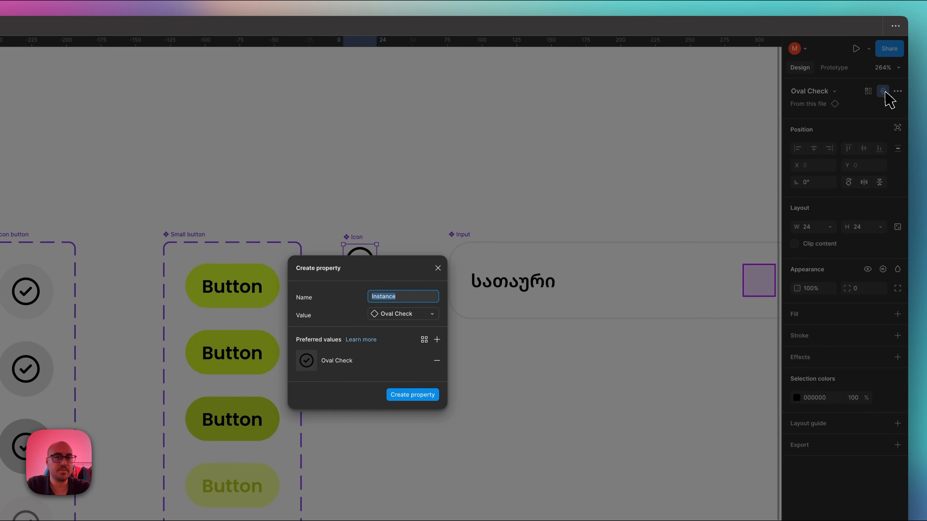
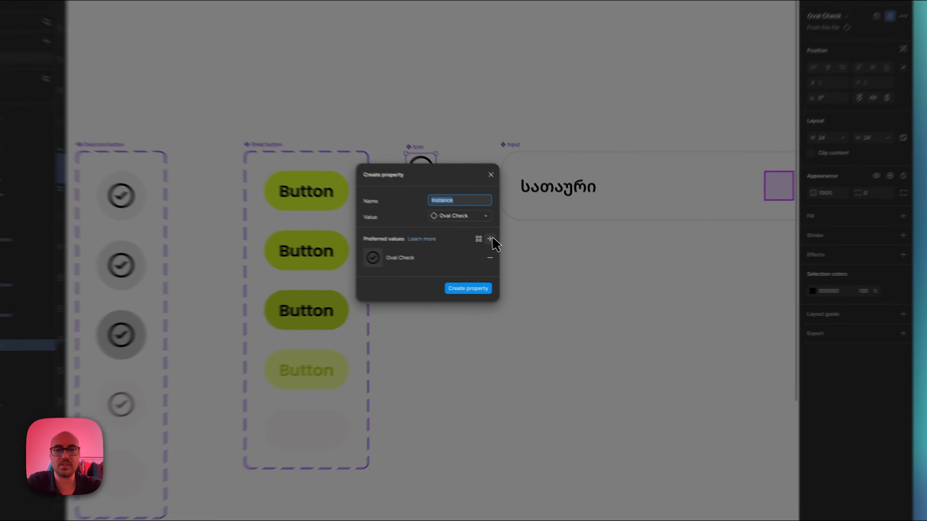
{"action": "left_click", "coordinate": [513, 249]}
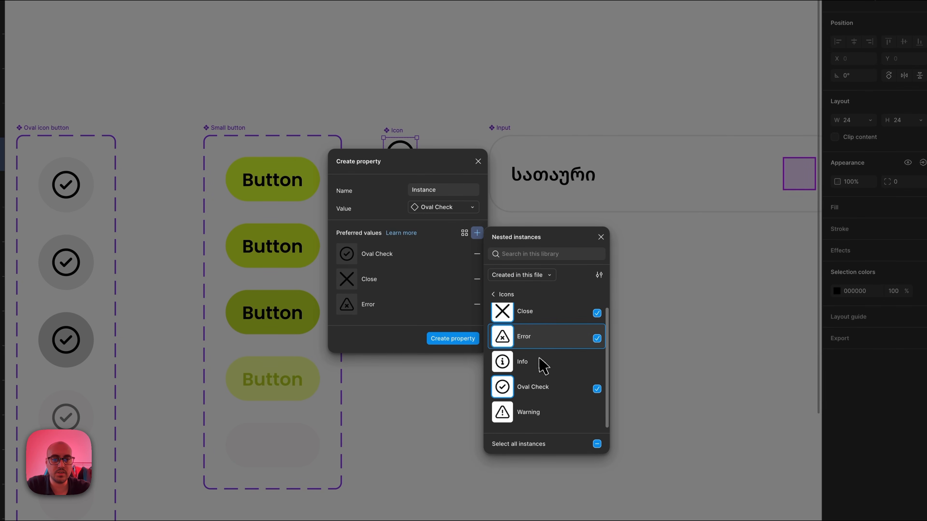
{"action": "left_click", "coordinate": [542, 367]}
{"action": "left_click", "coordinate": [551, 418]}
{"action": "left_click", "coordinate": [436, 190]}
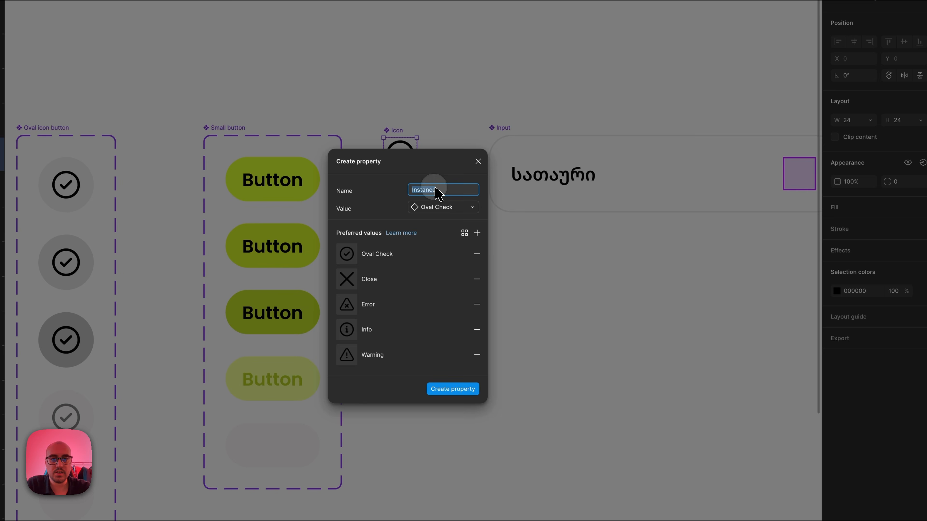
{"action": "left_click", "coordinate": [471, 392]}
Place a test instance of the Icon component below Input, swap its Icons value to Error, and remove the instance.
{"action": "left_click", "coordinate": [475, 124]}
{"action": "left_click_drag", "start_coordinate": [403, 148], "coordinate": [582, 335]}
{"action": "scroll", "coordinate": [582, 330], "scroll_direction": "right", "scroll_amount": 2}
{"action": "scroll", "coordinate": [582, 330], "scroll_direction": "down", "scroll_amount": 1}
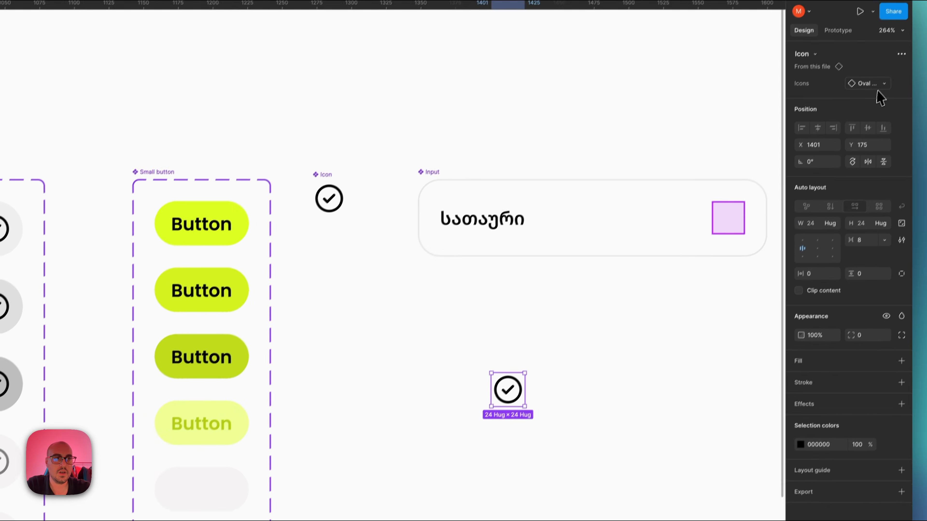
{"action": "left_click", "coordinate": [917, 15]}
{"action": "left_click", "coordinate": [864, 159]}
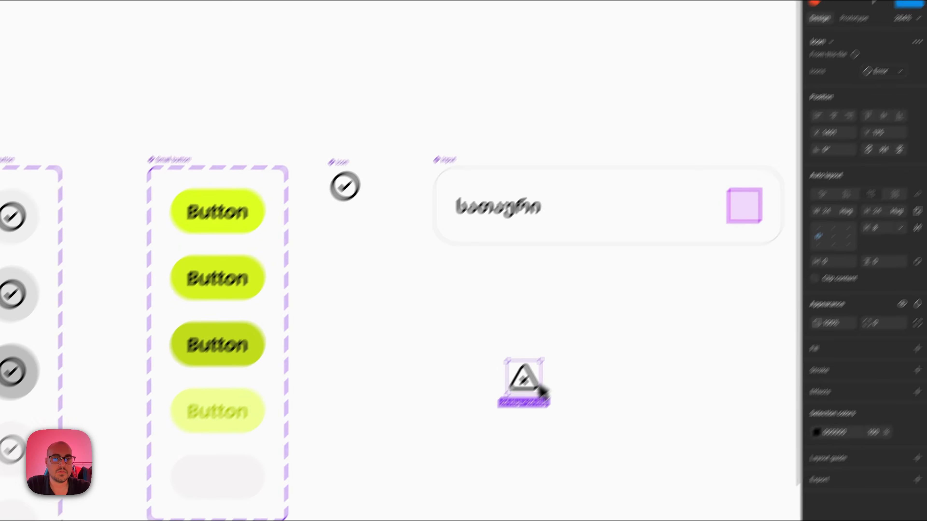
{"action": "key", "text": "super+shift+x"}
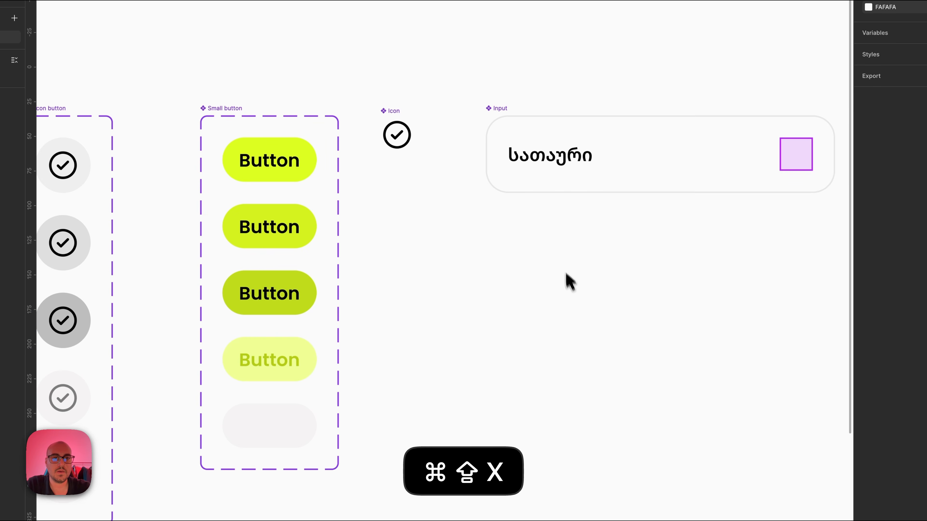
Expose the properties of the nested Icon instance on the Icon component in Input Slots.
{"action": "scroll", "coordinate": [569, 281], "scroll_direction": "right", "scroll_amount": 15}
{"action": "scroll", "coordinate": [568, 281], "scroll_direction": "up", "scroll_amount": 4}
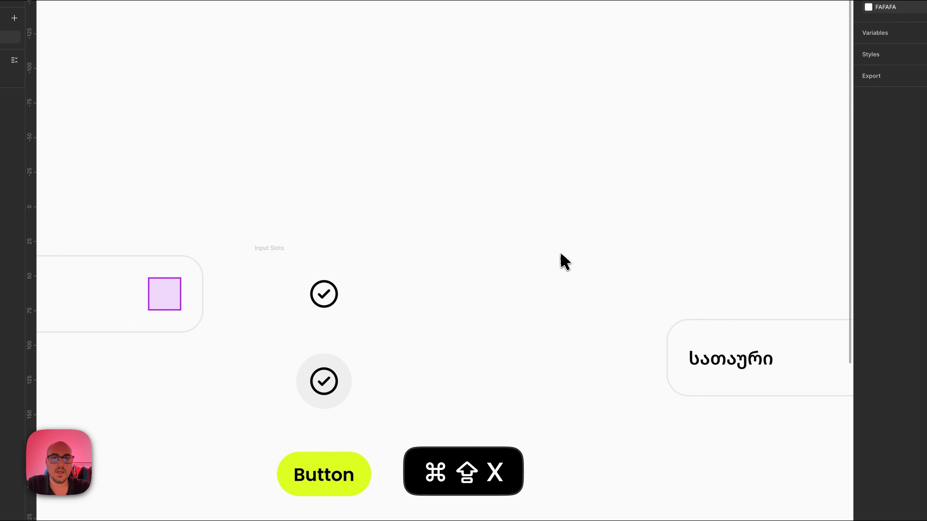
{"action": "scroll", "coordinate": [558, 261], "scroll_direction": "left", "scroll_amount": 5}
{"action": "scroll", "coordinate": [558, 260], "scroll_direction": "down", "scroll_amount": 2}
{"action": "left_click", "coordinate": [543, 224]}
{"action": "scroll", "coordinate": [546, 229], "scroll_direction": "left", "scroll_amount": 8}
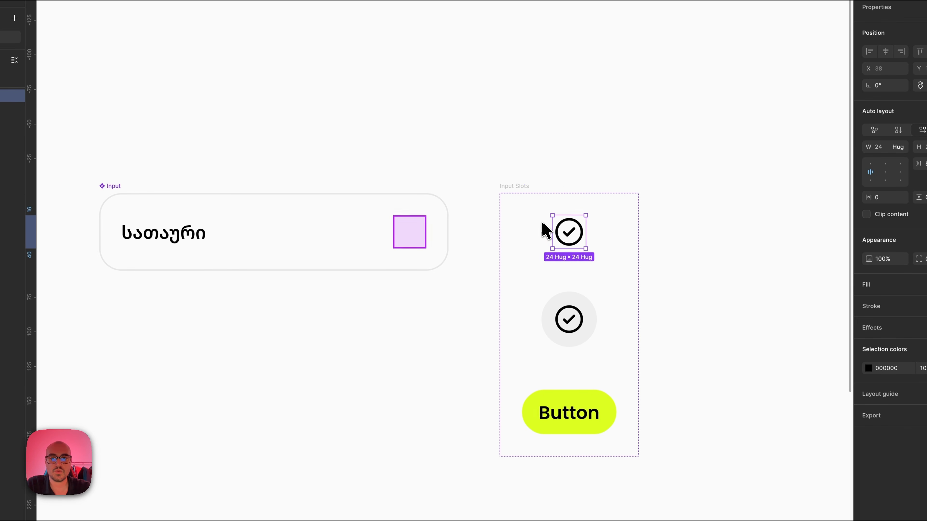
{"action": "scroll", "coordinate": [474, 223], "scroll_direction": "left", "scroll_amount": 8}
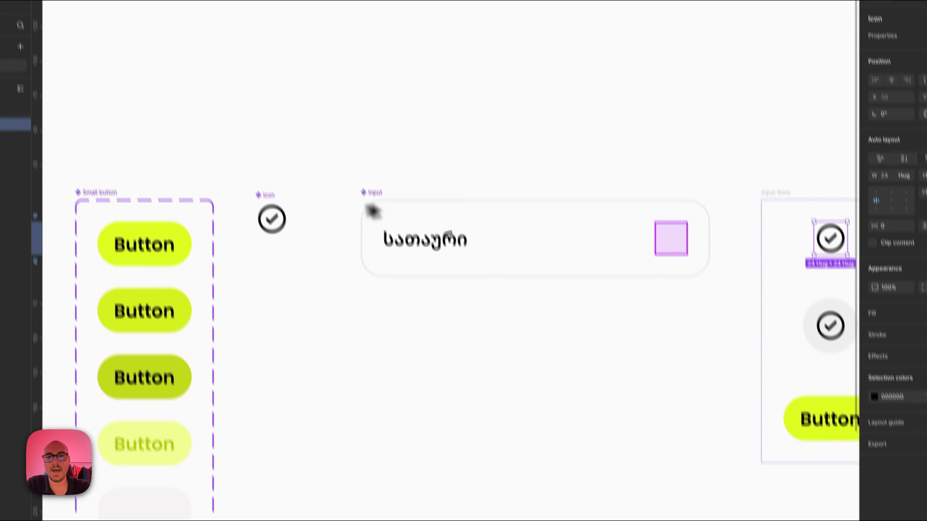
{"action": "scroll", "coordinate": [438, 172], "scroll_direction": "right", "scroll_amount": 13}
{"action": "left_click", "coordinate": [911, 106]}
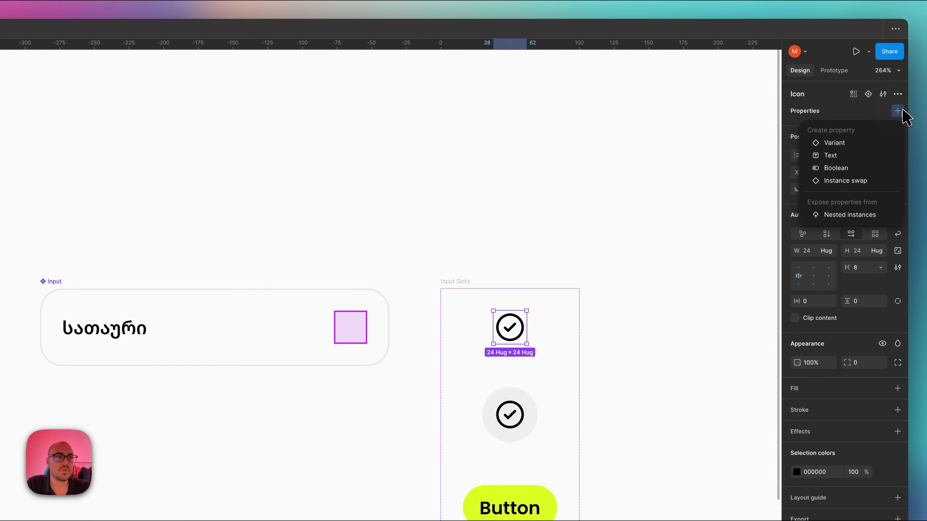
{"action": "left_click", "coordinate": [855, 221]}
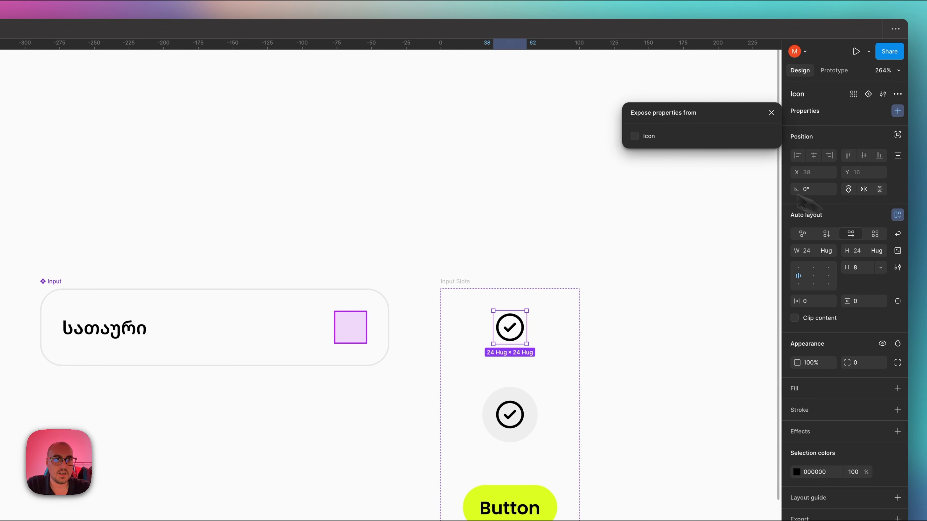
{"action": "left_click", "coordinate": [651, 136]}
{"action": "left_click", "coordinate": [476, 193]}
Set the Slot property of the separate Input instance to Icon.
{"action": "scroll", "coordinate": [461, 209], "scroll_direction": "down", "scroll_amount": 3}
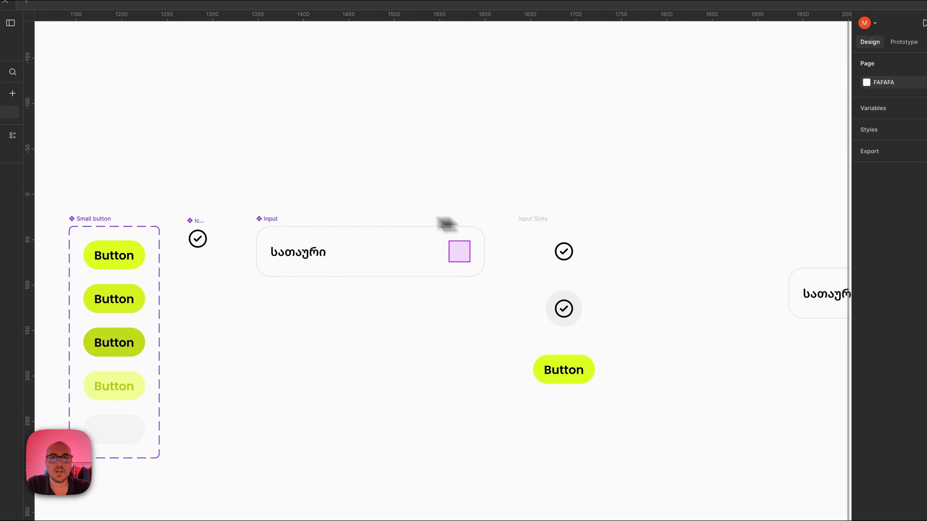
{"action": "scroll", "coordinate": [534, 223], "scroll_direction": "right", "scroll_amount": 5}
{"action": "left_click", "coordinate": [650, 275]}
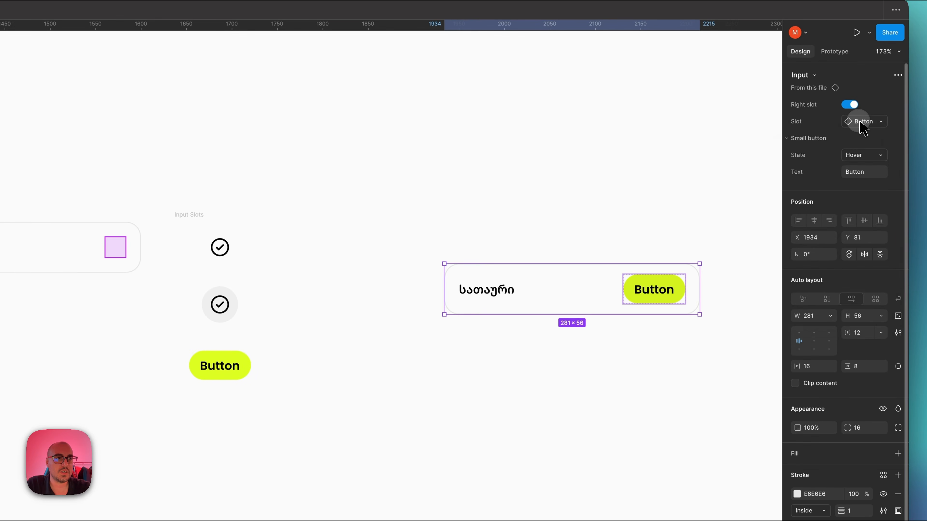
{"action": "left_click", "coordinate": [863, 124]}
{"action": "left_click", "coordinate": [821, 230]}
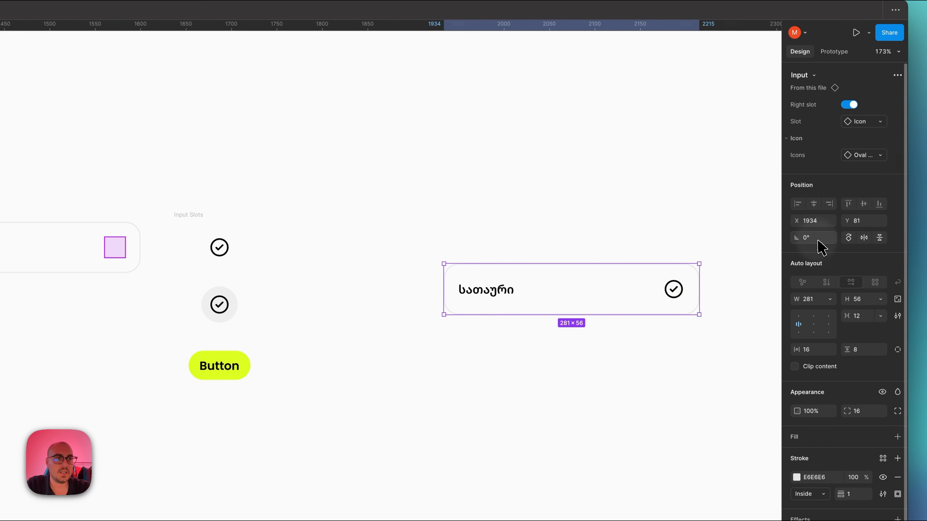
Swap the Input instance's nested icon to Error, Close and finally Warning through its Icons property.
{"action": "left_click", "coordinate": [871, 157]}
{"action": "left_click", "coordinate": [819, 282]}
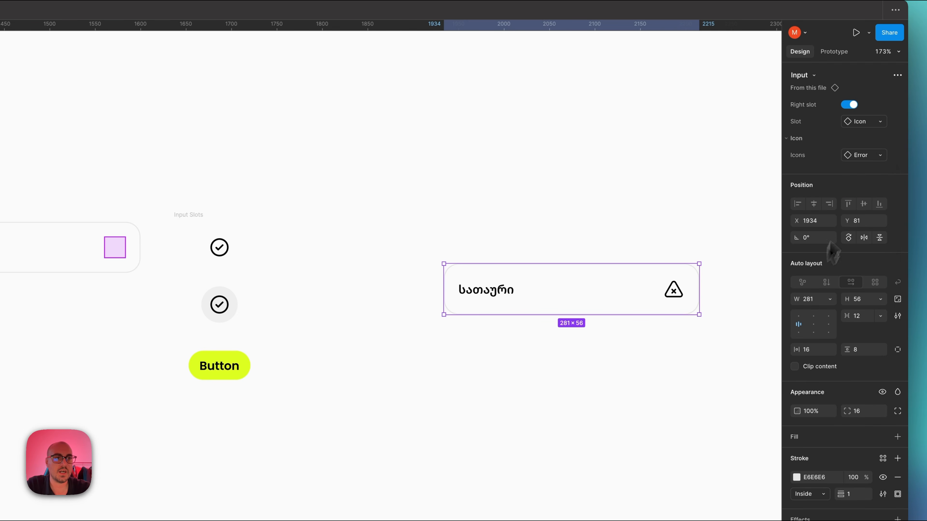
{"action": "left_click", "coordinate": [879, 156]}
{"action": "left_click", "coordinate": [823, 260]}
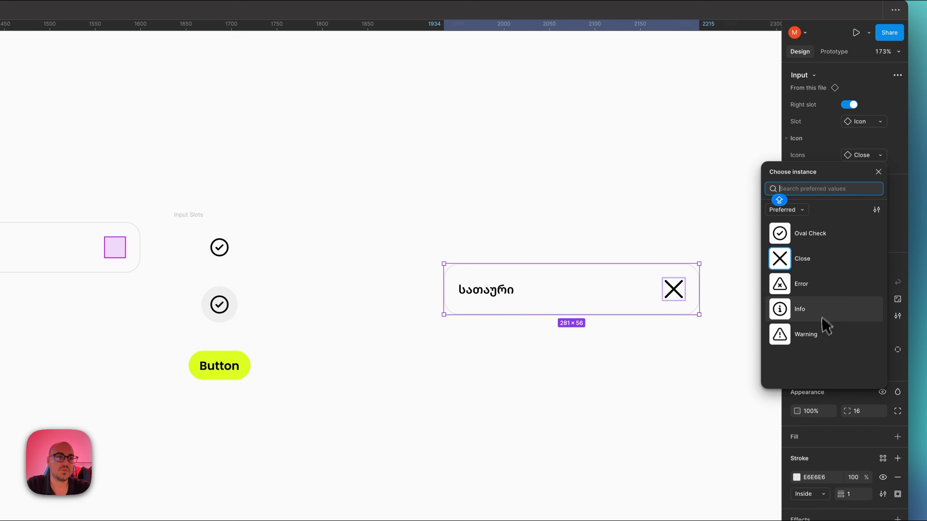
{"action": "left_click", "coordinate": [822, 332]}
Move the Input instance to about X 1951, Y 42.
{"action": "left_click", "coordinate": [596, 195]}
{"action": "scroll", "coordinate": [576, 219], "scroll_direction": "down", "scroll_amount": 3}
{"action": "scroll", "coordinate": [577, 219], "scroll_direction": "right", "scroll_amount": 2}
{"action": "left_click", "coordinate": [570, 208]}
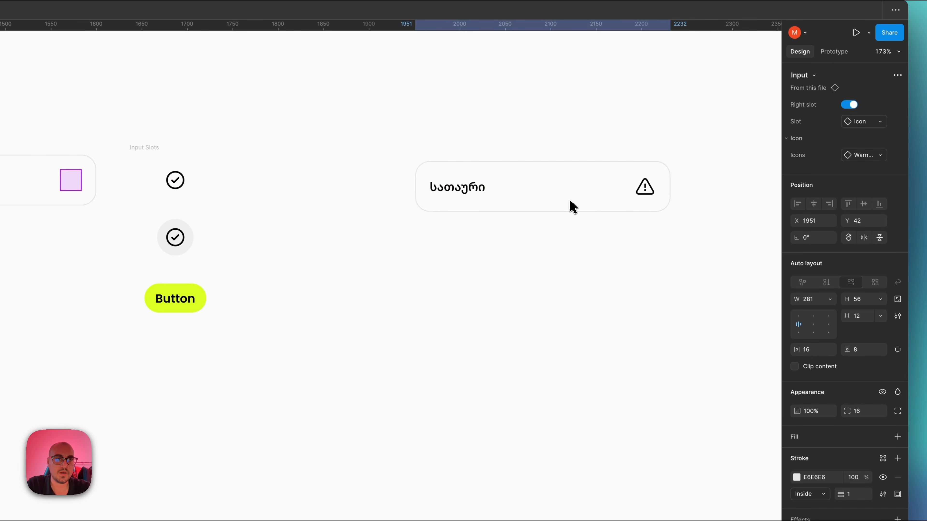
{"action": "left_click", "coordinate": [600, 276]}
{"action": "scroll", "coordinate": [599, 277], "scroll_direction": "down", "scroll_amount": 3}
{"action": "left_click", "coordinate": [582, 219]}
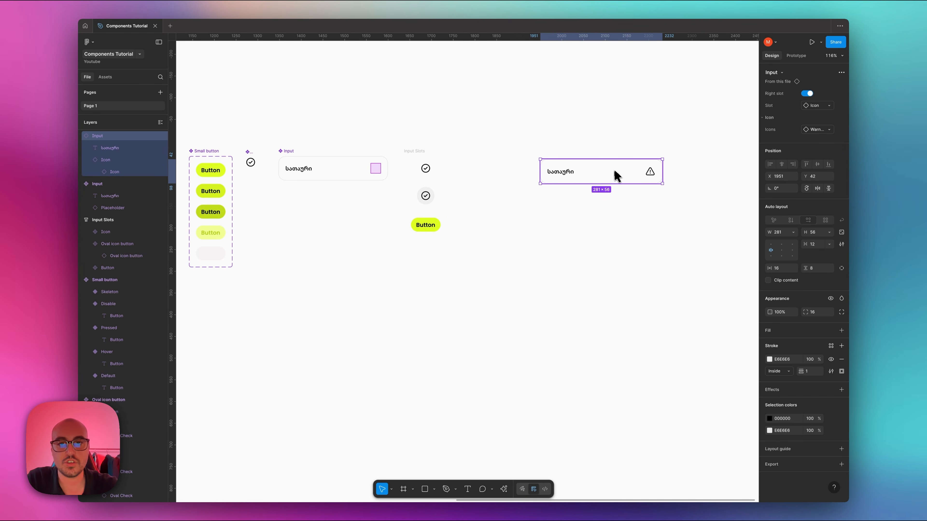
Switch the main Input component's Right slot property to False and back to True.
{"action": "scroll", "coordinate": [519, 192], "scroll_direction": "left", "scroll_amount": 3}
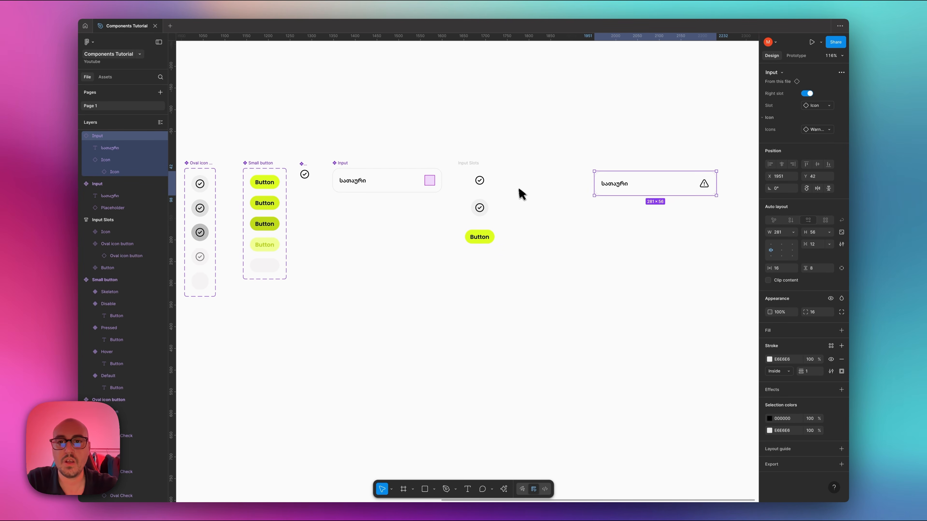
{"action": "scroll", "coordinate": [519, 193], "scroll_direction": "up", "scroll_amount": 3}
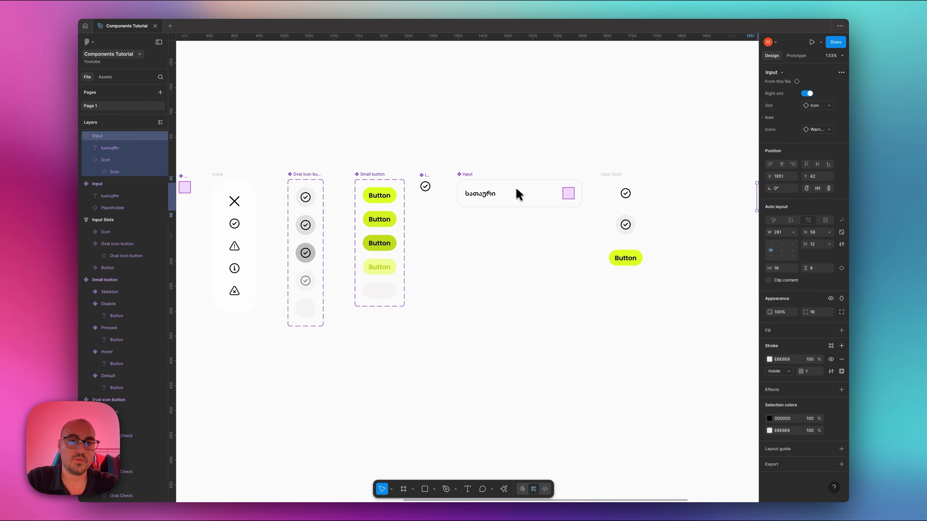
{"action": "left_click", "coordinate": [507, 188]}
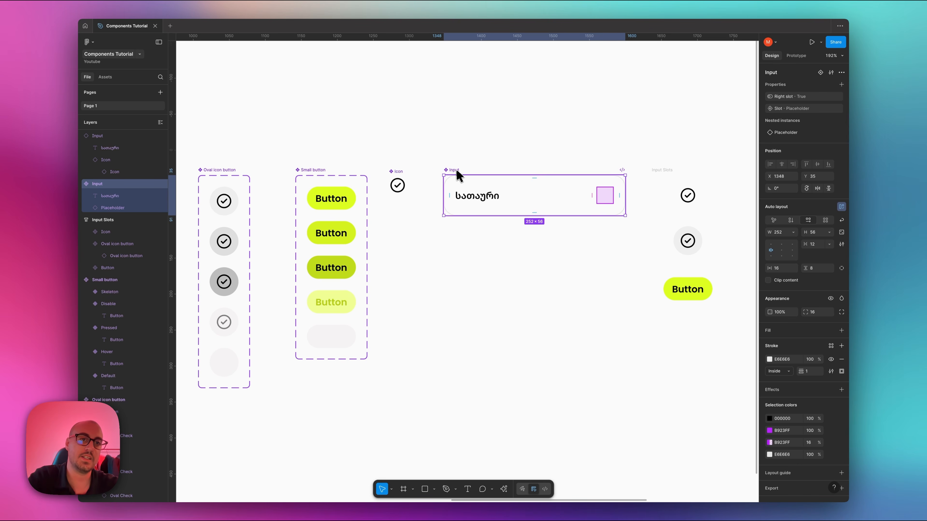
{"action": "scroll", "coordinate": [458, 175], "scroll_direction": "right", "scroll_amount": 5}
{"action": "scroll", "coordinate": [389, 182], "scroll_direction": "left", "scroll_amount": 2}
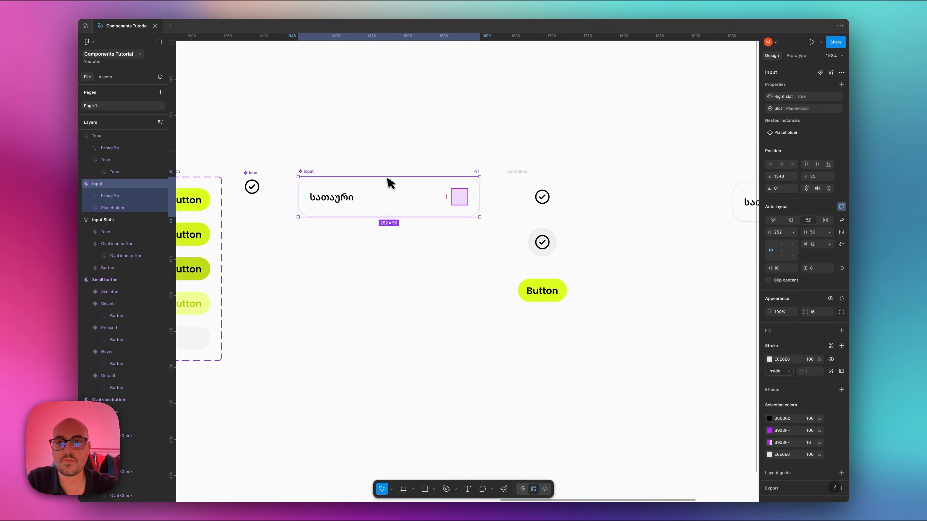
{"action": "scroll", "coordinate": [385, 182], "scroll_direction": "up", "scroll_amount": 3}
{"action": "scroll", "coordinate": [385, 180], "scroll_direction": "down", "scroll_amount": 1}
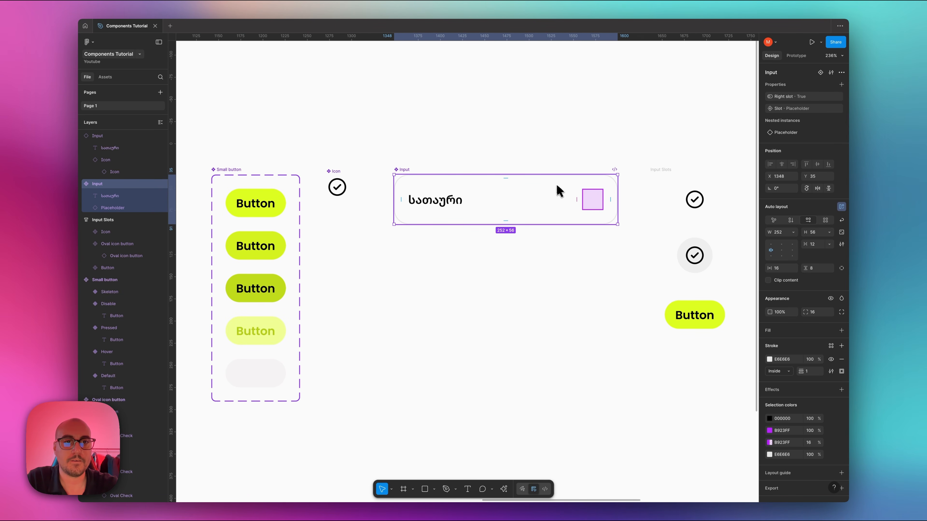
{"action": "left_click", "coordinate": [831, 97]}
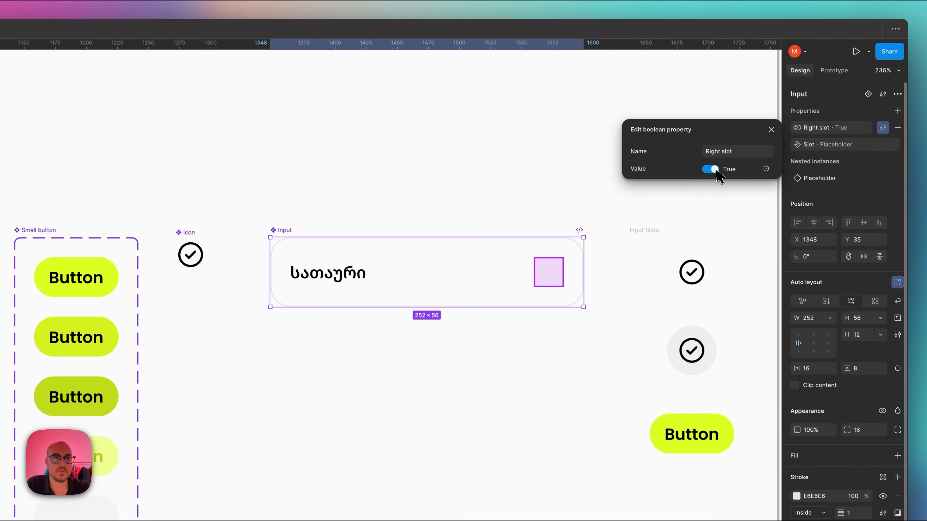
{"action": "left_click", "coordinate": [716, 172]}
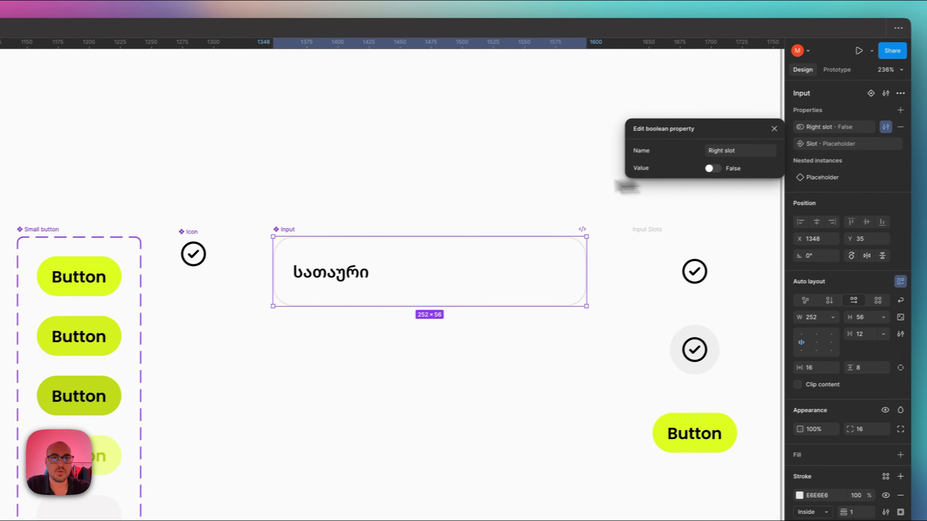
{"action": "left_click", "coordinate": [736, 163]}
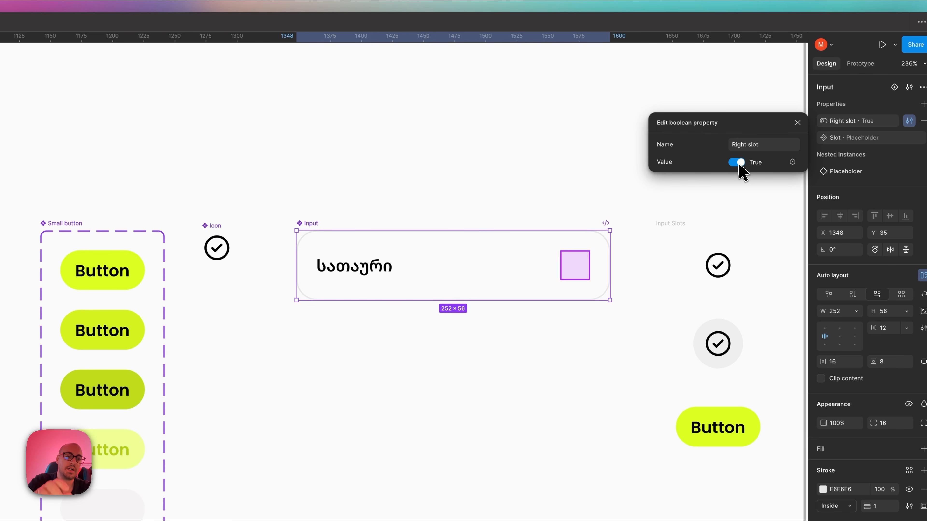
{"action": "left_click", "coordinate": [535, 202]}
Add a second variant to the Input component and name the two variants Default and Typing.
{"action": "left_click", "coordinate": [314, 224]}
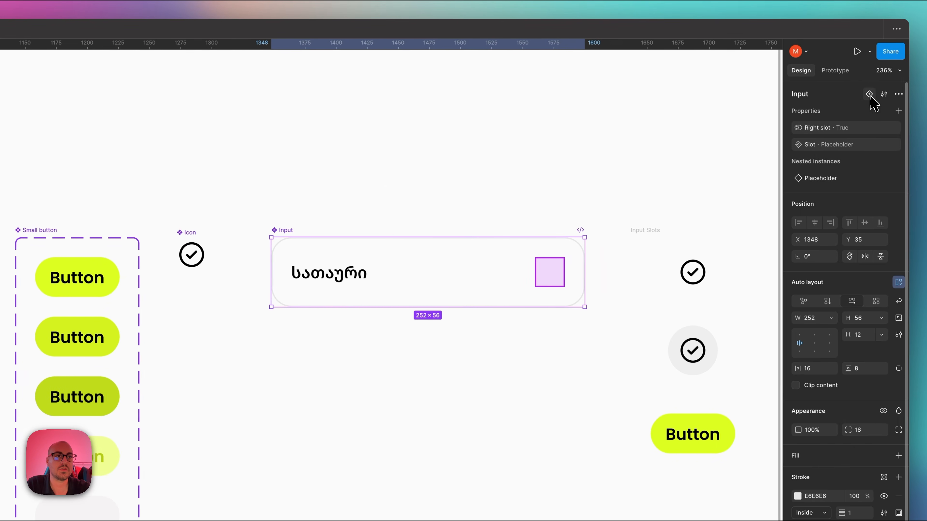
{"action": "left_click", "coordinate": [869, 95]}
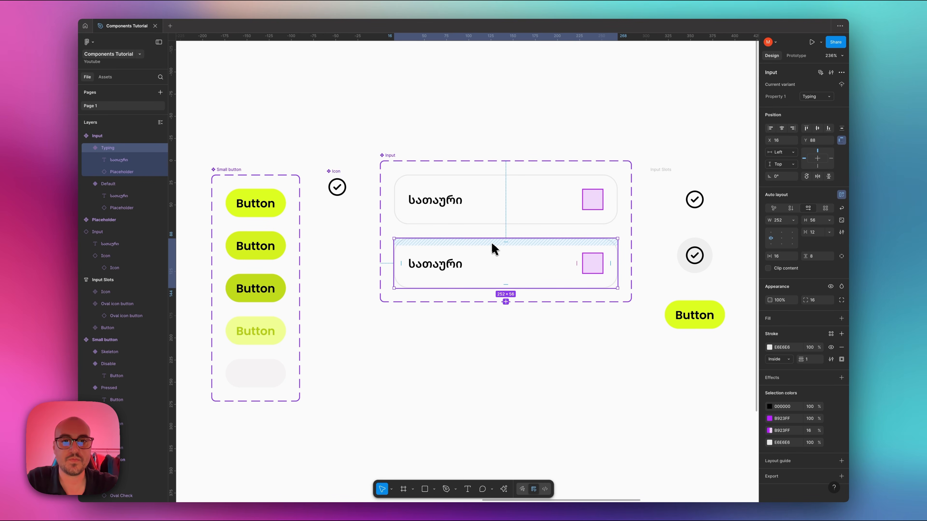
{"action": "scroll", "coordinate": [463, 203], "scroll_direction": "down", "scroll_amount": 2}
{"action": "left_click", "coordinate": [446, 297]}
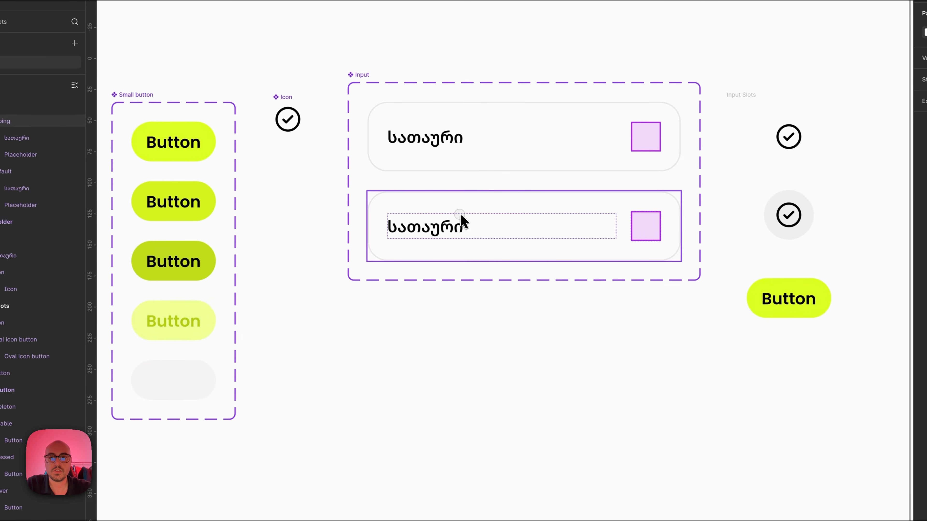
Duplicate the სათაური text layer inside the Typing variant and select the original text.
{"action": "left_click", "coordinate": [451, 223]}
{"action": "left_click", "coordinate": [441, 234]}
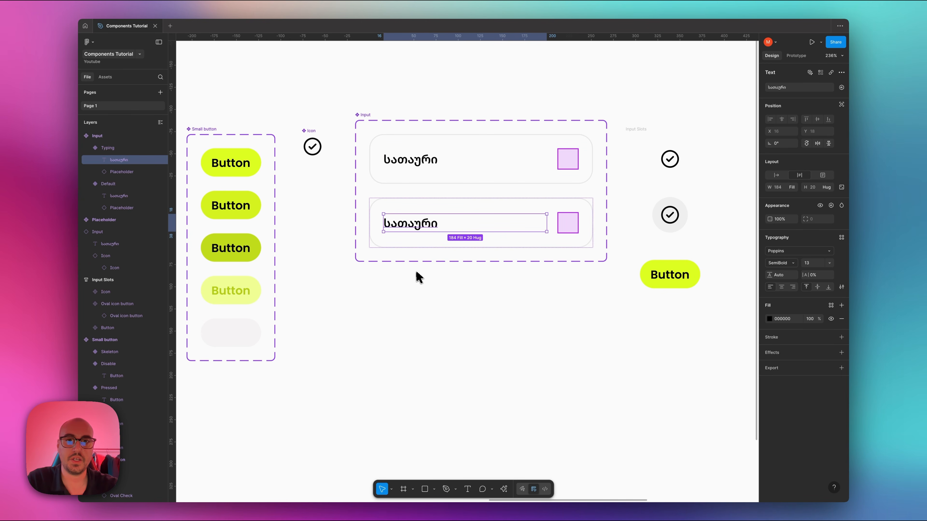
{"action": "key", "text": "super+shift+d"}
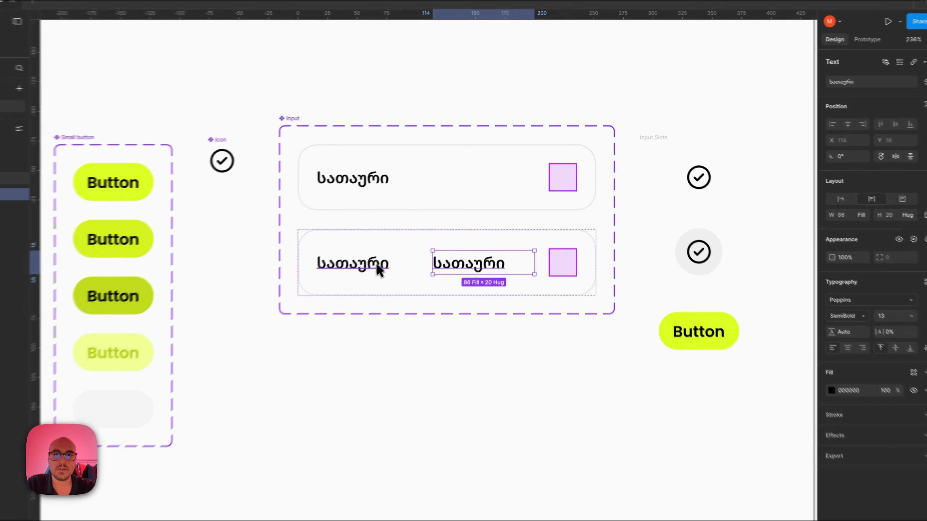
{"action": "left_click", "coordinate": [379, 270]}
{"action": "left_click", "coordinate": [474, 265], "text": "shift"}
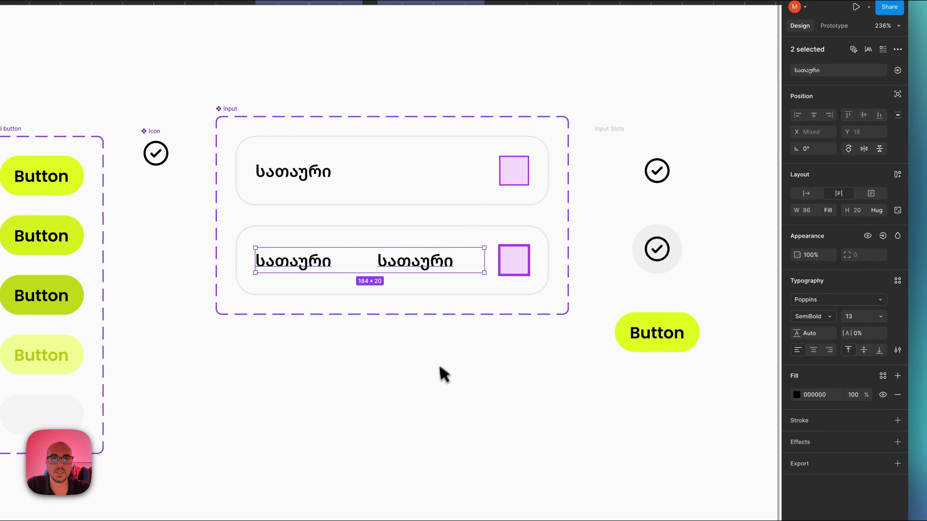
{"action": "left_click", "coordinate": [301, 267]}
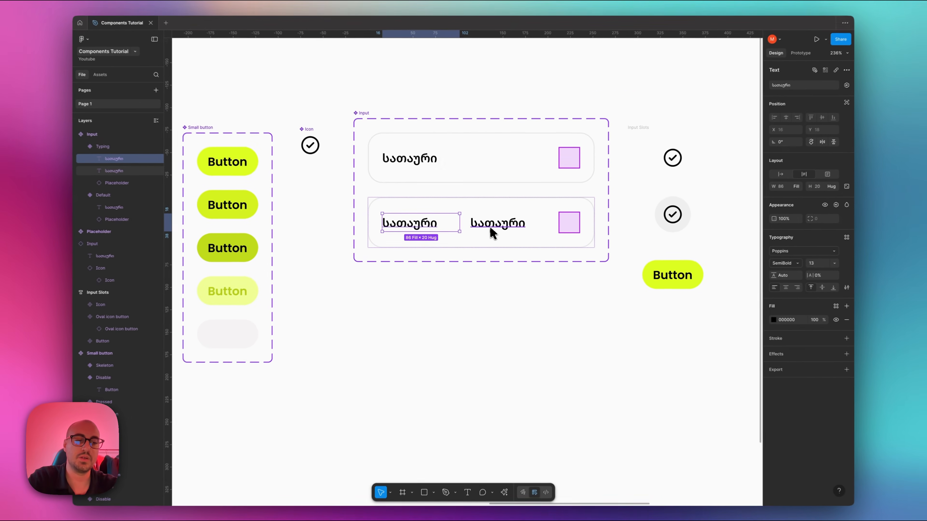
Wrap both სათაური texts in the Typing variant in a vertical auto layout frame with a gap of 2.
{"action": "left_click", "coordinate": [485, 233], "text": "shift"}
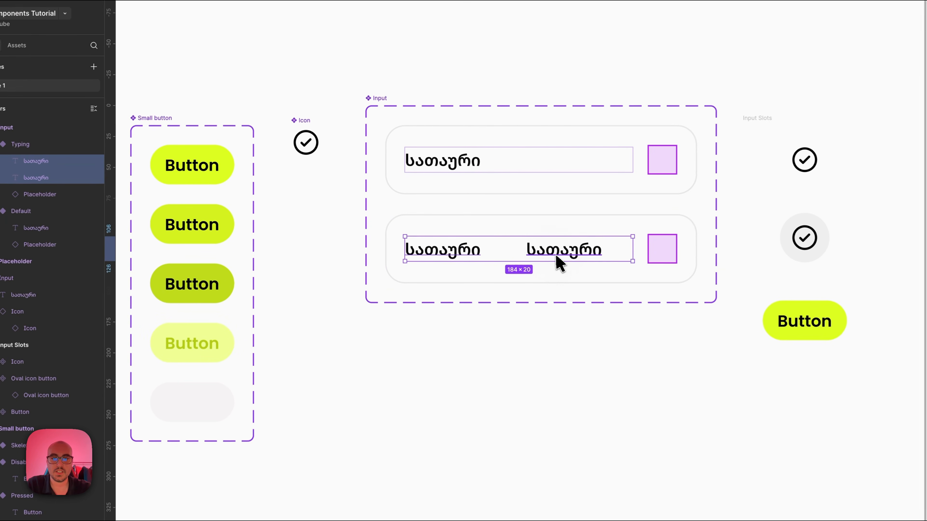
{"action": "key", "text": "shift+a"}
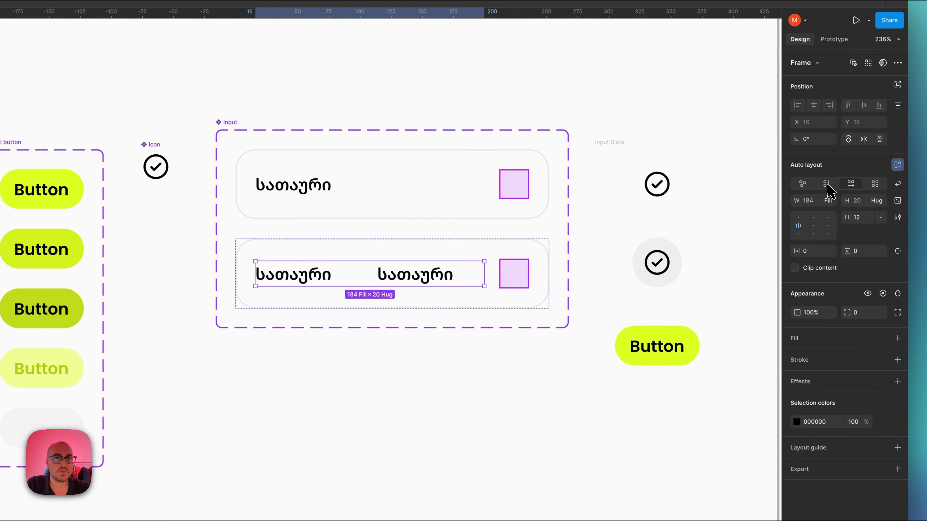
{"action": "left_click", "coordinate": [826, 183]}
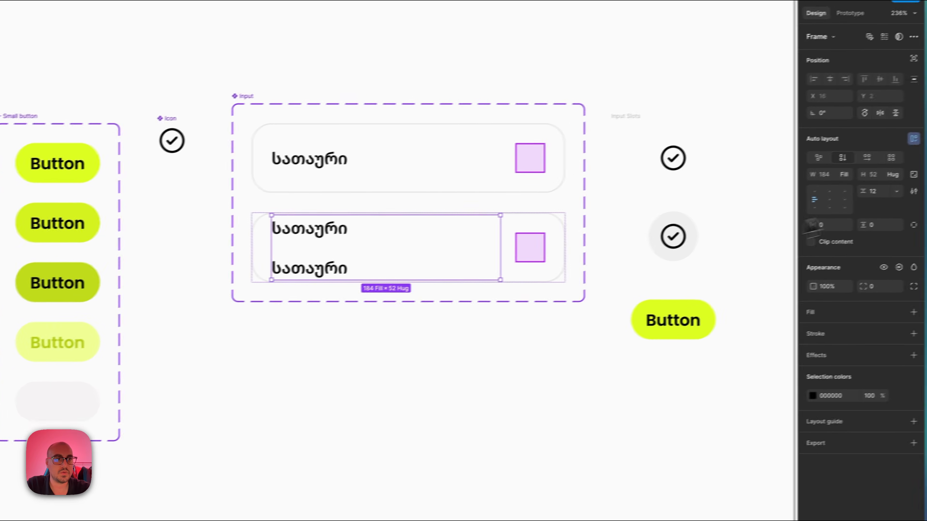
{"action": "left_click", "coordinate": [861, 217]}
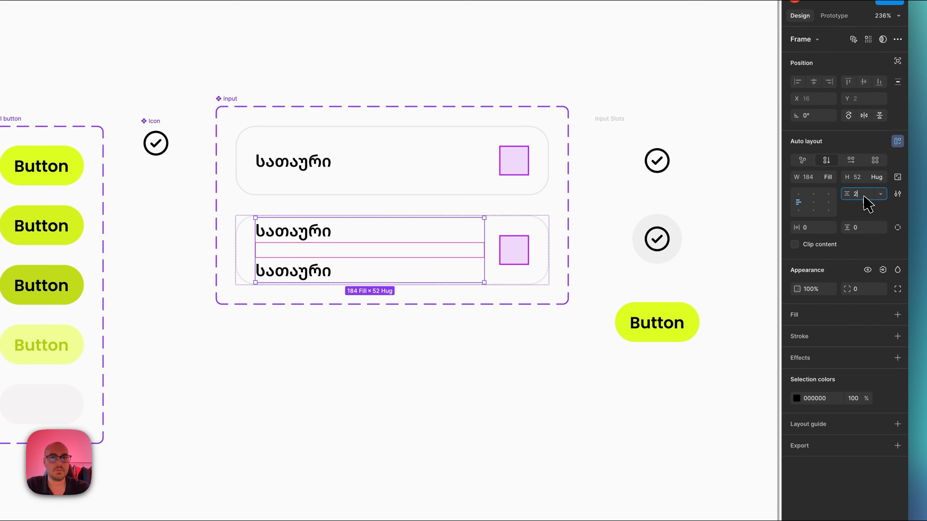
{"action": "key", "text": "Return"}
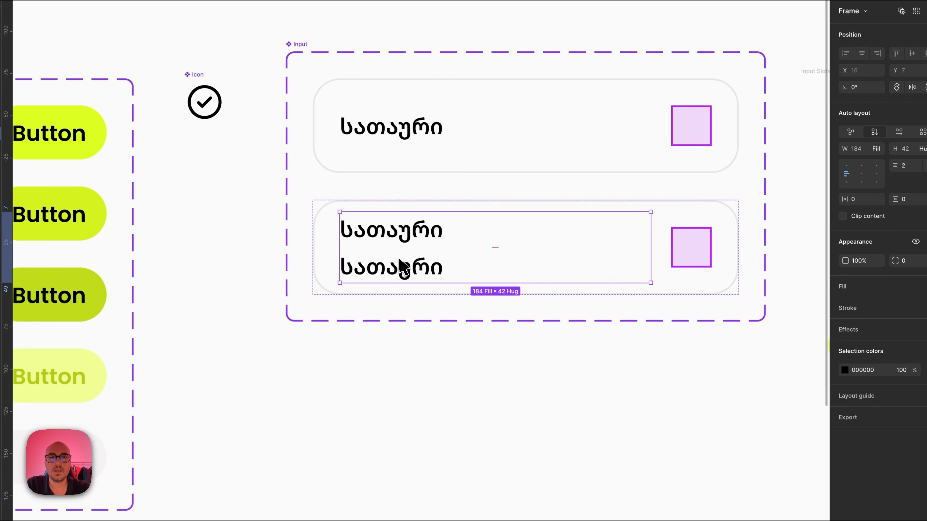
Set the upper სათაური text in the Typing variant to font size 11 and Regular weight.
{"action": "left_click", "coordinate": [408, 242]}
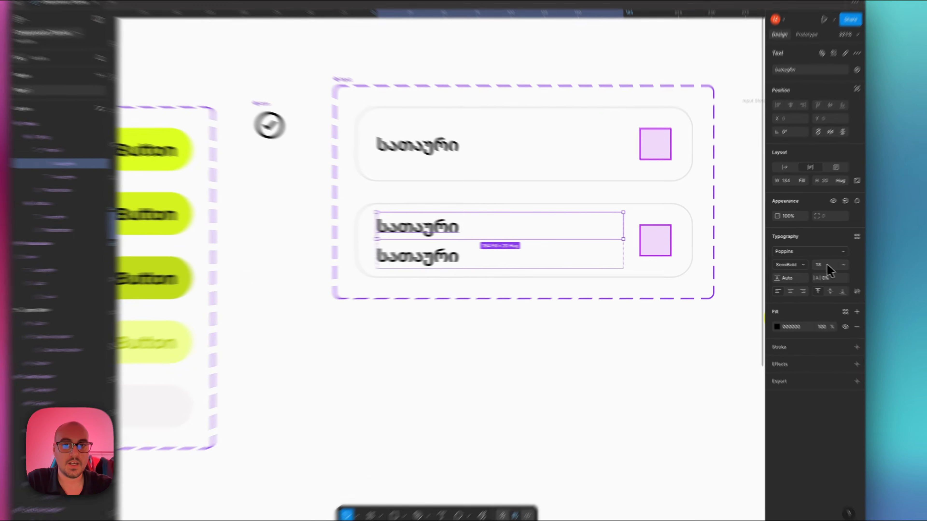
{"action": "left_click", "coordinate": [816, 262]}
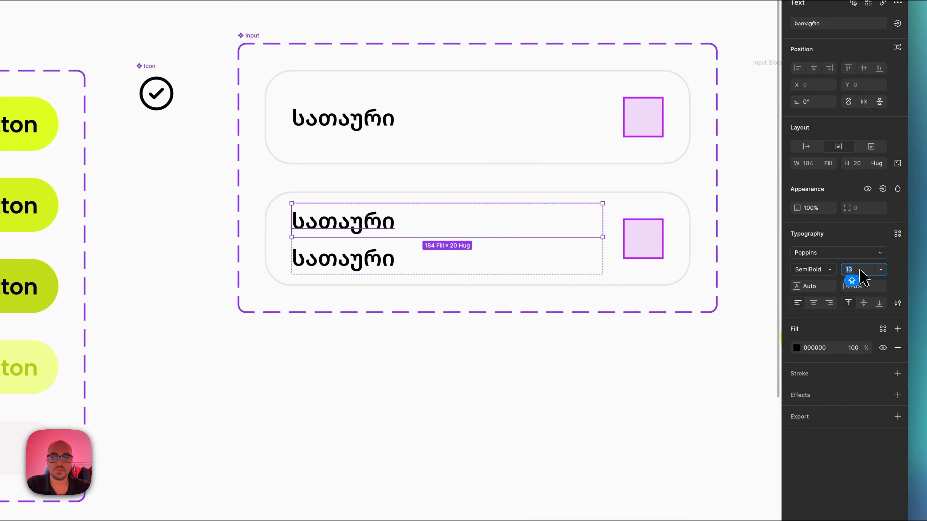
{"action": "key", "text": "Return"}
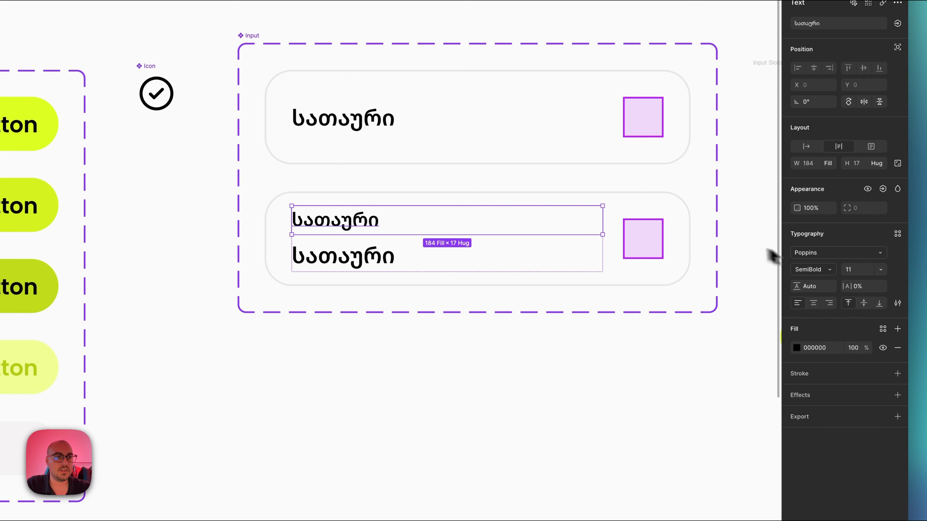
{"action": "left_click", "coordinate": [830, 272]}
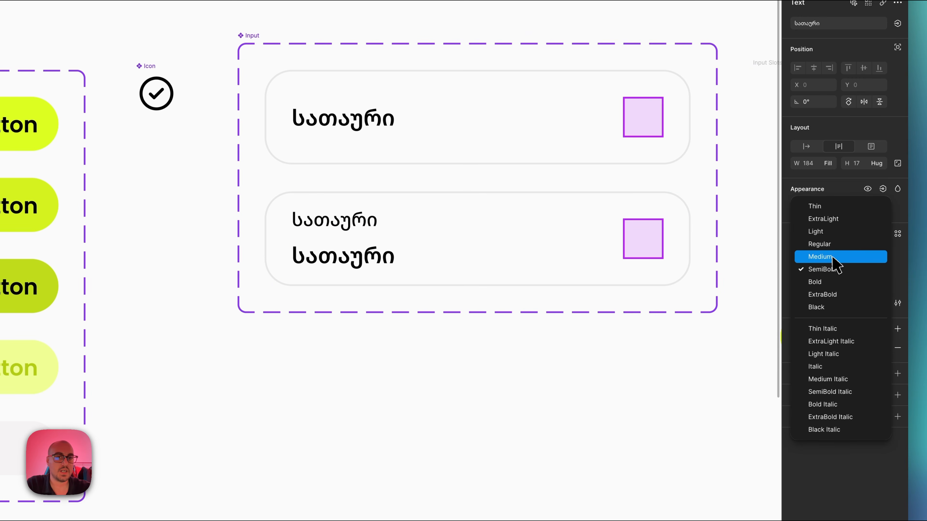
{"action": "left_click", "coordinate": [833, 244]}
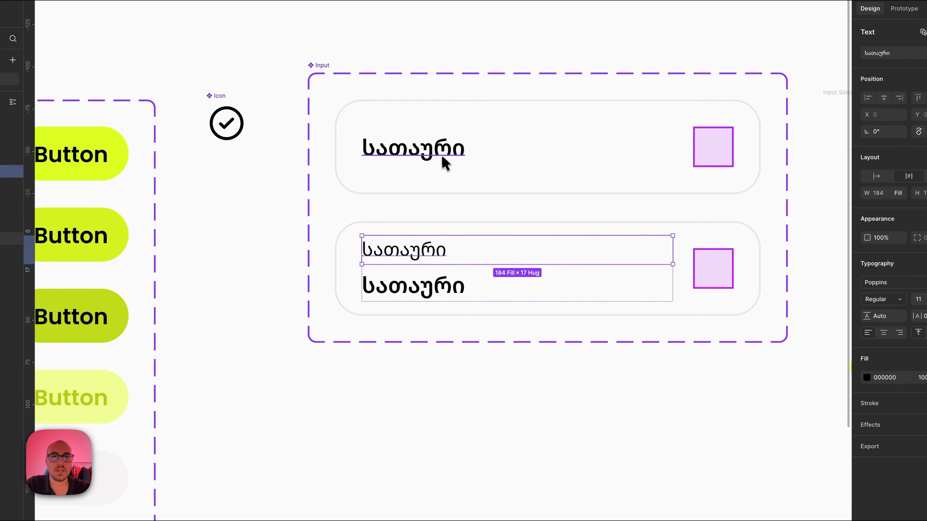
Set the font size to 14 for the Default variant's text and the Typing variant's lower text.
{"action": "left_click", "coordinate": [370, 123]}
{"action": "left_click", "coordinate": [858, 281]}
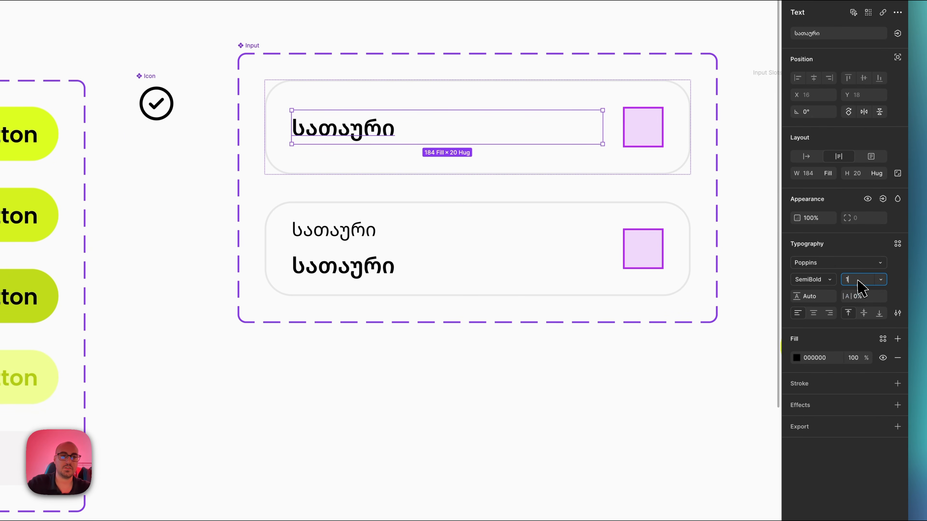
{"action": "type", "text": "14"}
{"action": "key", "text": "Return"}
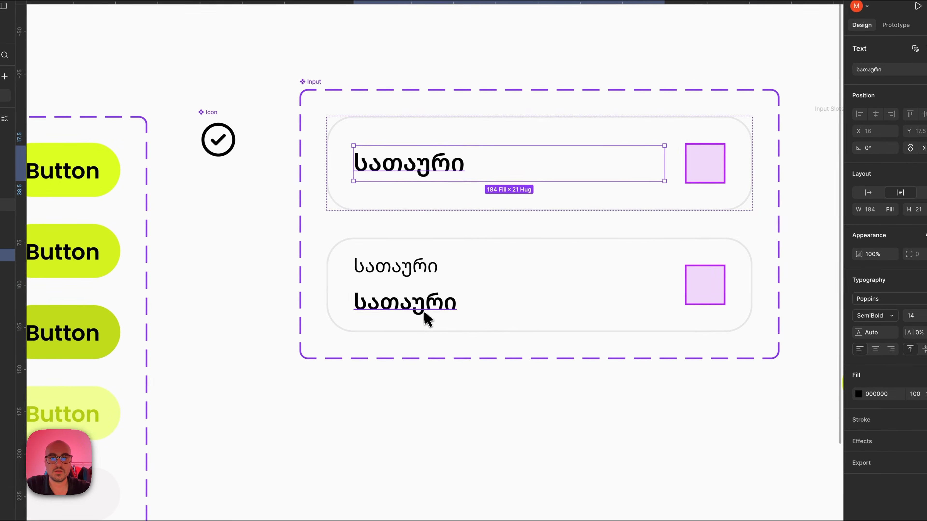
{"action": "left_click", "coordinate": [462, 275]}
{"action": "left_click", "coordinate": [916, 313]}
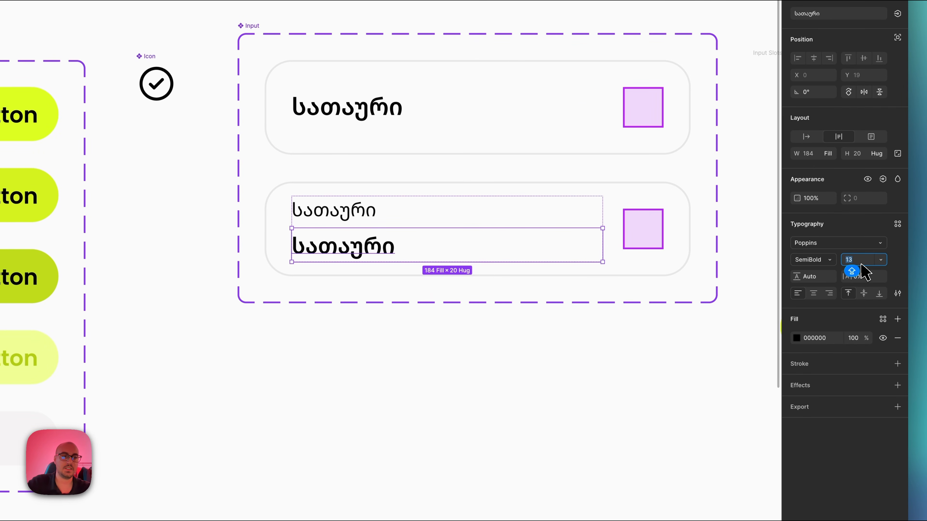
{"action": "key", "text": "Return"}
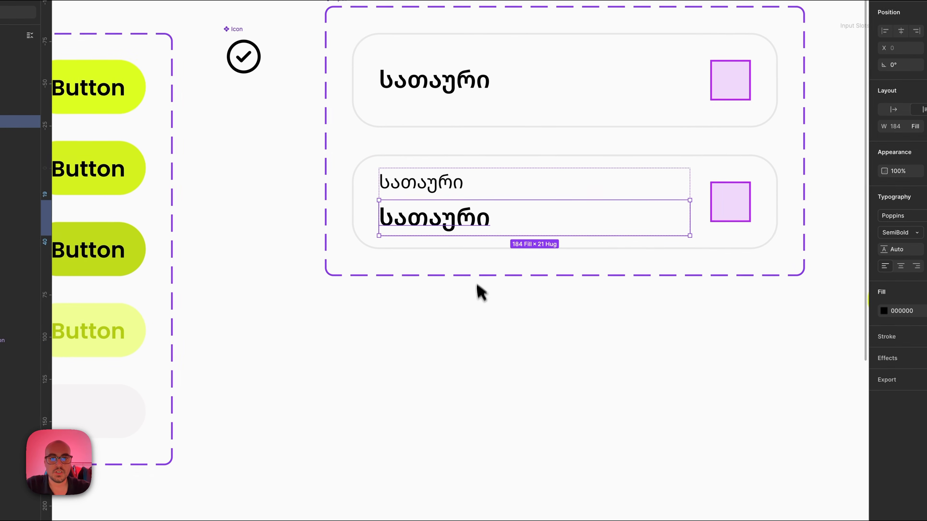
{"action": "left_click", "coordinate": [477, 313]}
Review the text arrangement in the Input variants and the items in the Input Slots frame.
{"action": "scroll", "coordinate": [477, 313], "scroll_direction": "down", "scroll_amount": 2}
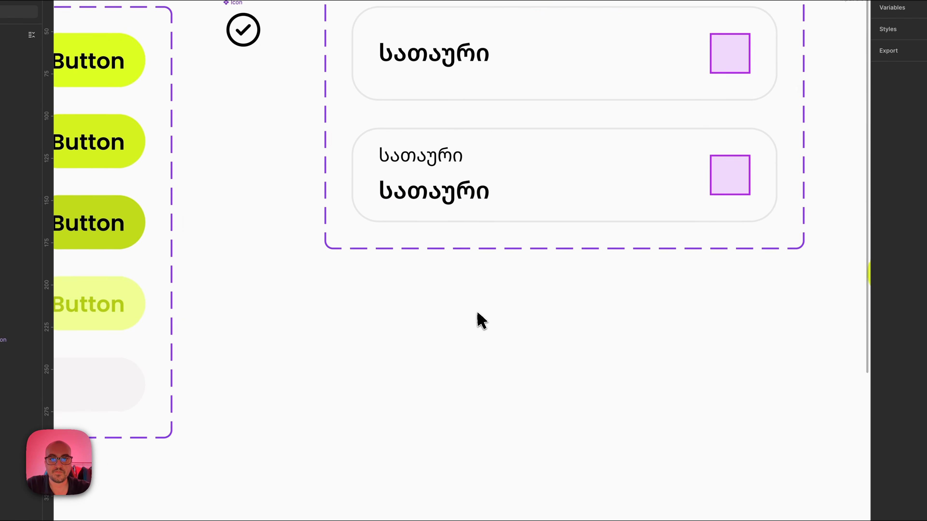
{"action": "scroll", "coordinate": [477, 313], "scroll_direction": "down", "scroll_amount": 1}
{"action": "scroll", "coordinate": [477, 313], "scroll_direction": "right", "scroll_amount": 4}
{"action": "scroll", "coordinate": [313, 199], "scroll_direction": "left", "scroll_amount": 3}
{"action": "scroll", "coordinate": [312, 199], "scroll_direction": "up", "scroll_amount": 4}
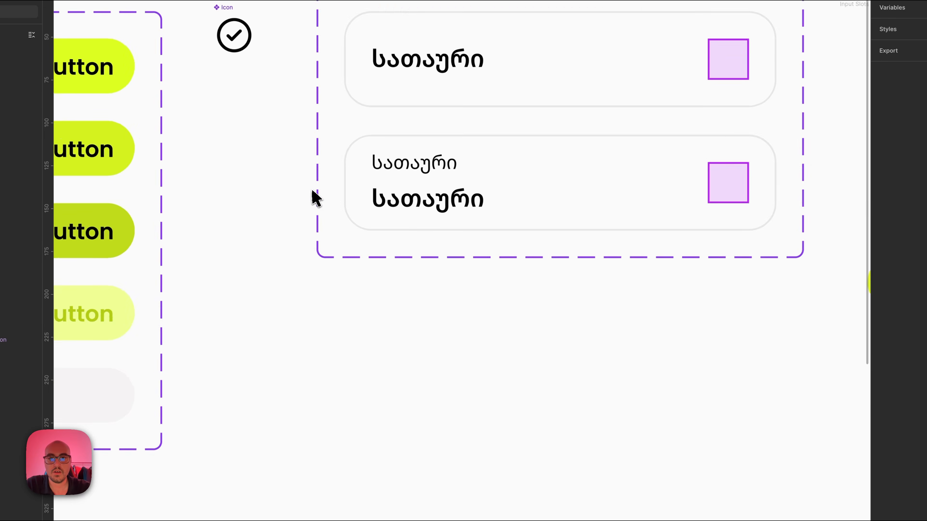
{"action": "left_click", "coordinate": [511, 210]}
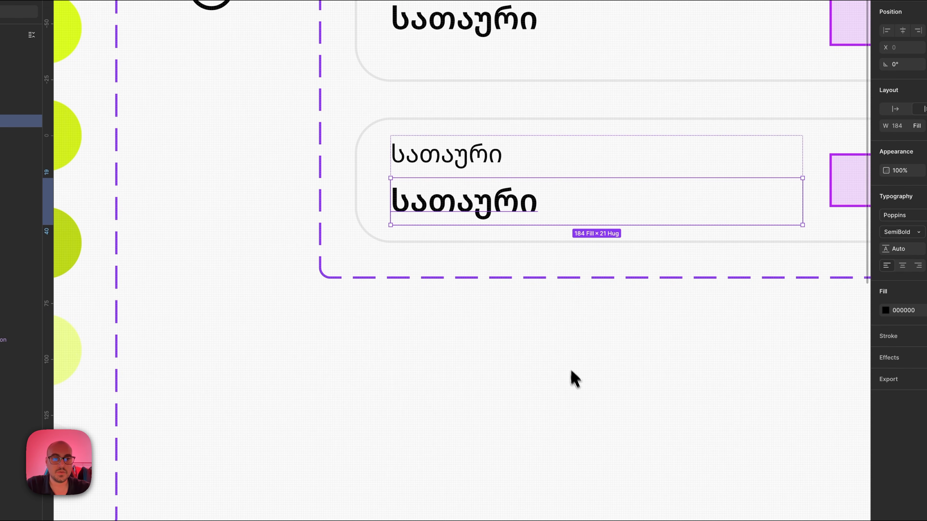
{"action": "left_click", "coordinate": [574, 383]}
{"action": "scroll", "coordinate": [575, 387], "scroll_direction": "right", "scroll_amount": 5}
{"action": "scroll", "coordinate": [642, 266], "scroll_direction": "down", "scroll_amount": 2}
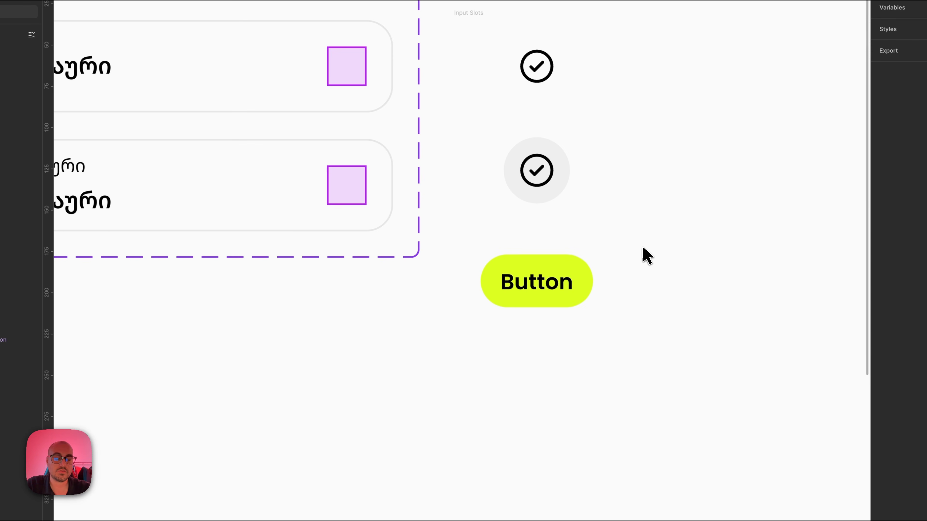
{"action": "scroll", "coordinate": [641, 254], "scroll_direction": "right", "scroll_amount": 3}
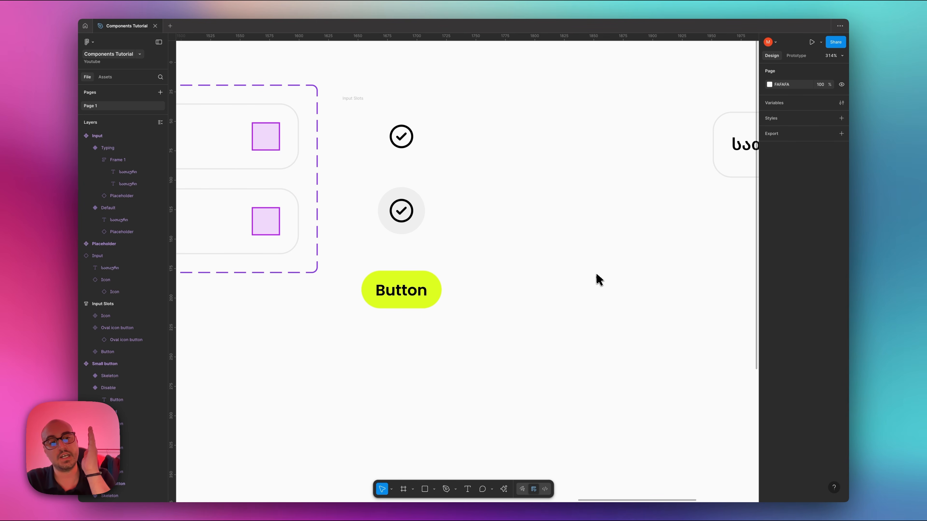
Move the Input Slots frame to X 1644 with its top edge aligned to the Input component set.
{"action": "scroll", "coordinate": [598, 277], "scroll_direction": "up", "scroll_amount": 4}
{"action": "scroll", "coordinate": [597, 277], "scroll_direction": "left", "scroll_amount": 1}
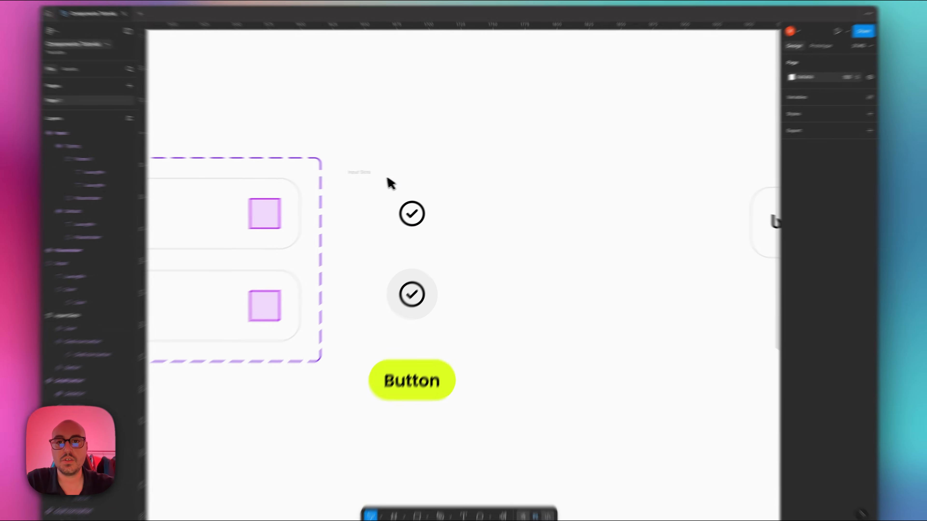
{"action": "left_click_drag", "start_coordinate": [369, 178], "coordinate": [379, 172]}
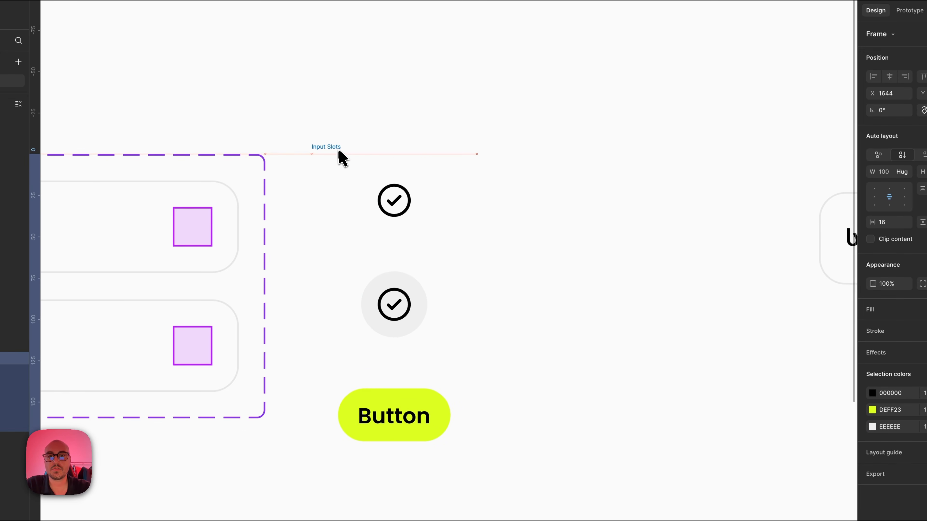
{"action": "left_click", "coordinate": [561, 198]}
{"action": "scroll", "coordinate": [562, 197], "scroll_direction": "right", "scroll_amount": 4}
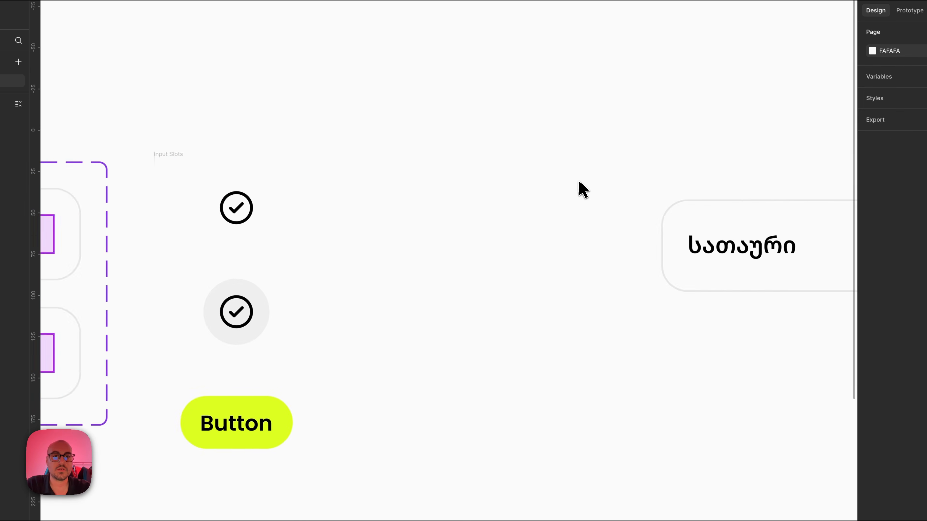
{"action": "scroll", "coordinate": [583, 189], "scroll_direction": "up", "scroll_amount": 3}
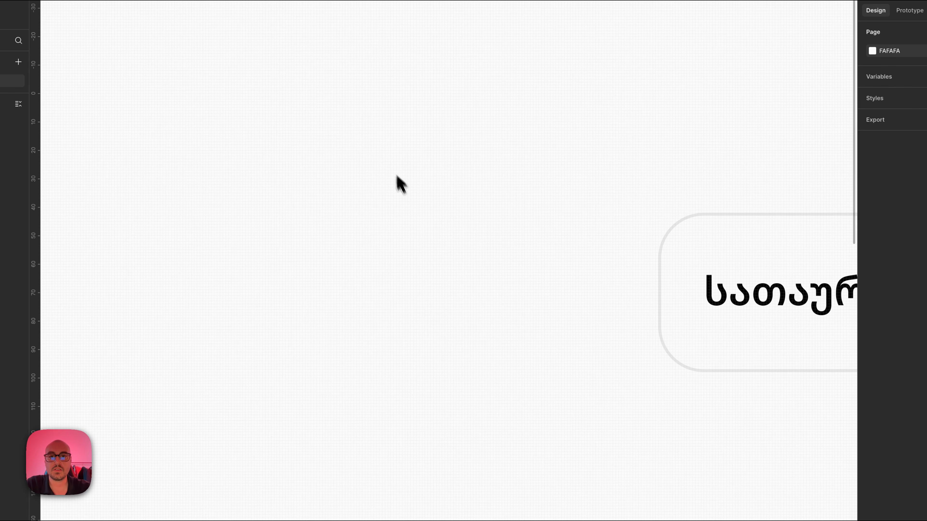
{"action": "scroll", "coordinate": [414, 224], "scroll_direction": "right", "scroll_amount": 10}
{"action": "scroll", "coordinate": [413, 223], "scroll_direction": "down", "scroll_amount": 5}
{"action": "scroll", "coordinate": [416, 223], "scroll_direction": "left", "scroll_amount": 8}
{"action": "scroll", "coordinate": [415, 223], "scroll_direction": "up", "scroll_amount": 3}
{"action": "left_click", "coordinate": [370, 219]}
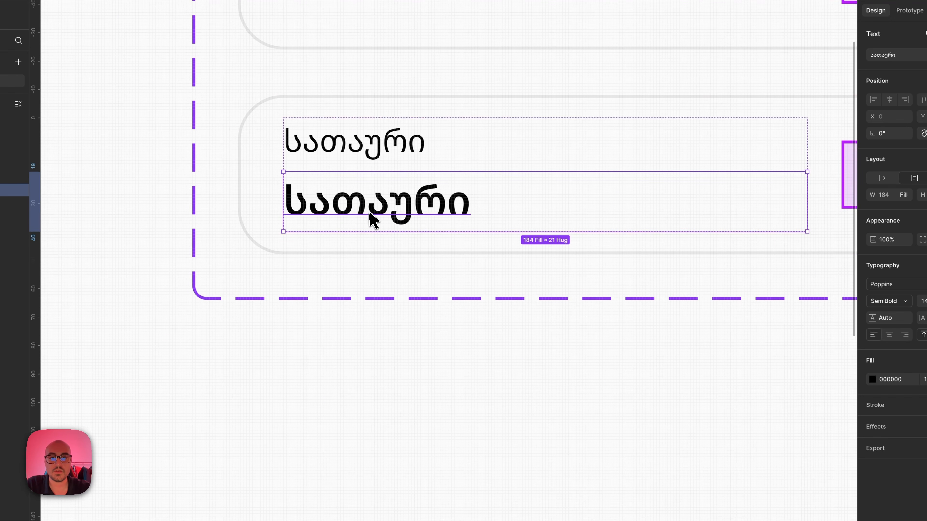
{"action": "scroll", "coordinate": [370, 217], "scroll_direction": "down", "scroll_amount": 5}
{"action": "left_click_drag", "start_coordinate": [368, 213], "coordinate": [393, 347]}
{"action": "scroll", "coordinate": [392, 347], "scroll_direction": "up", "scroll_amount": 8}
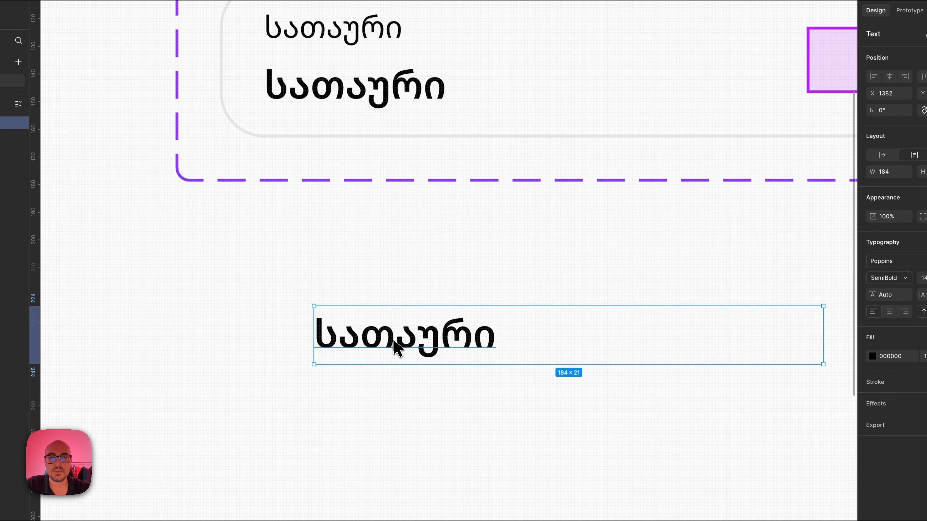
{"action": "key", "text": "r"}
{"action": "left_click_drag", "start_coordinate": [351, 129], "coordinate": [345, 198]}
{"action": "left_click", "coordinate": [377, 266]}
{"action": "left_click", "coordinate": [348, 164]}
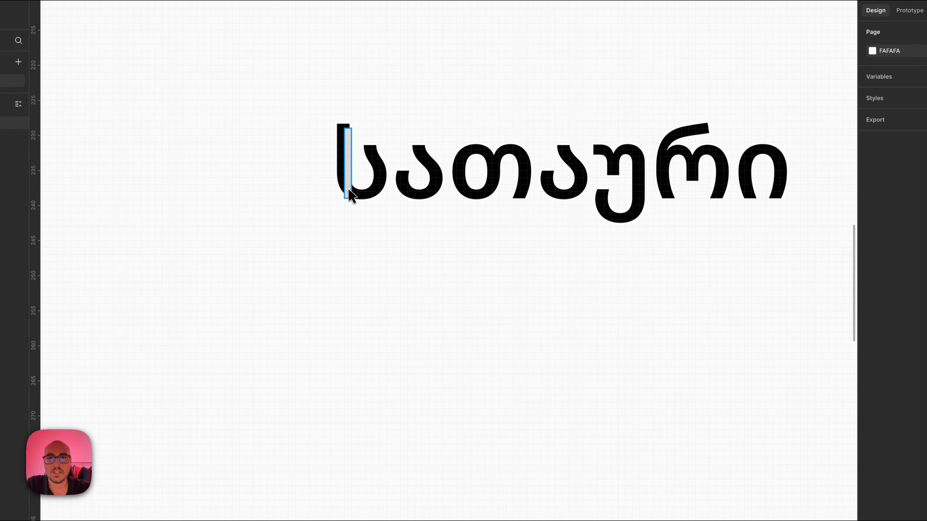
{"action": "key", "text": "Delete"}
Draw a 1 × 10 rectangle beside the Input Slots frame with corner radius 2 and fill 000000.
{"action": "scroll", "coordinate": [378, 197], "scroll_direction": "down", "scroll_amount": 6}
{"action": "scroll", "coordinate": [380, 195], "scroll_direction": "down", "scroll_amount": 5}
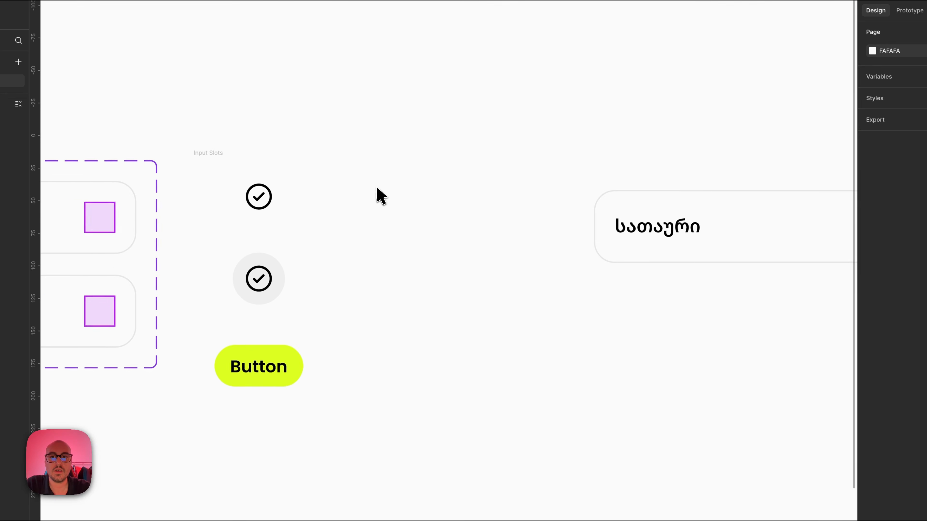
{"action": "scroll", "coordinate": [387, 191], "scroll_direction": "up", "scroll_amount": 8}
{"action": "key", "text": "r"}
{"action": "left_click_drag", "start_coordinate": [419, 178], "coordinate": [419, 207]}
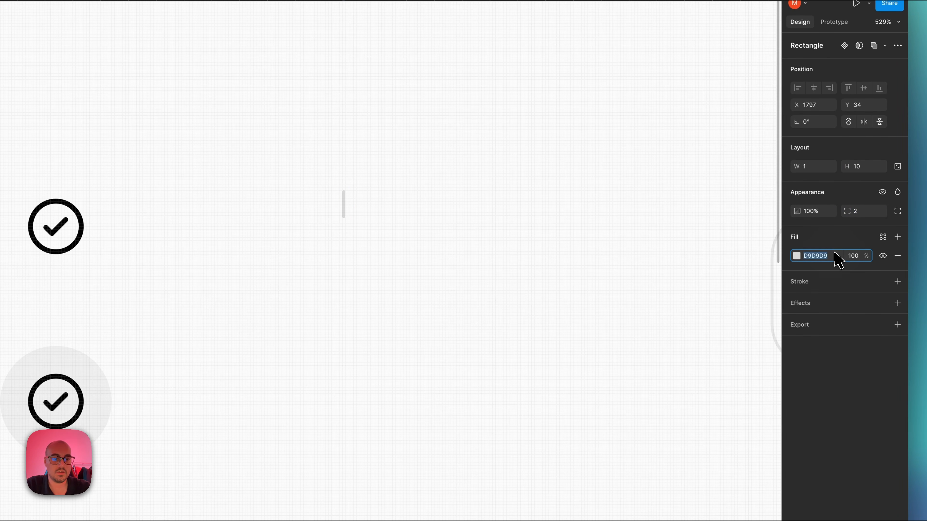
{"action": "type", "text": "000000"}
{"action": "key", "text": "Return"}
{"action": "left_click", "coordinate": [661, 232]}
Duplicate the thin black rectangle horizontally with a 5 px gap between the two bars, and select both.
{"action": "scroll", "coordinate": [474, 190], "scroll_direction": "up", "scroll_amount": 5}
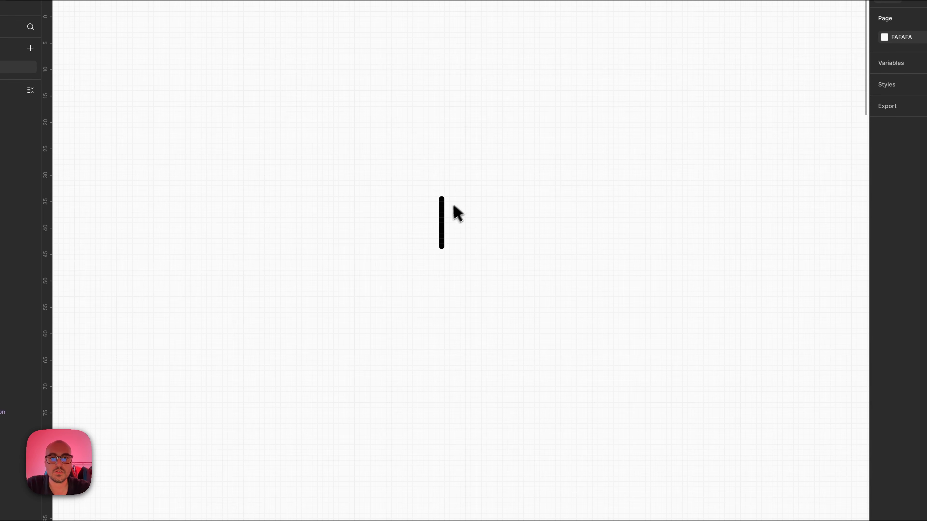
{"action": "left_click_drag", "start_coordinate": [445, 216], "coordinate": [485, 217]}
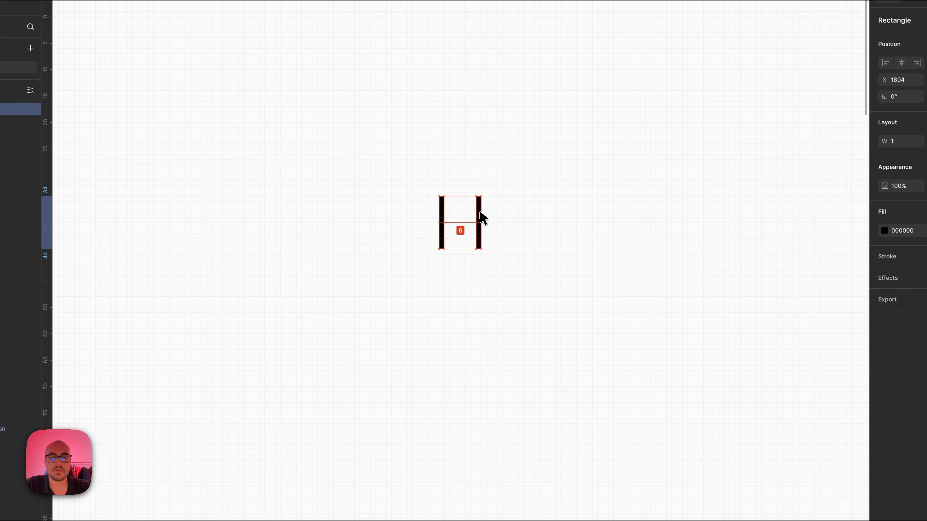
{"action": "key", "text": "Left"}
{"action": "left_click", "coordinate": [506, 177]}
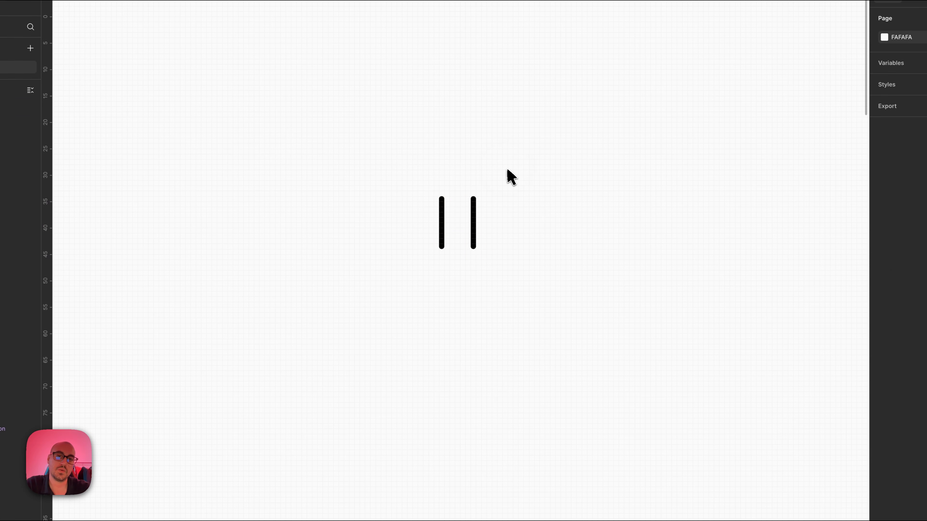
{"action": "left_click", "coordinate": [473, 227]}
{"action": "left_click", "coordinate": [510, 181]}
{"action": "left_click_drag", "start_coordinate": [527, 166], "coordinate": [365, 329]}
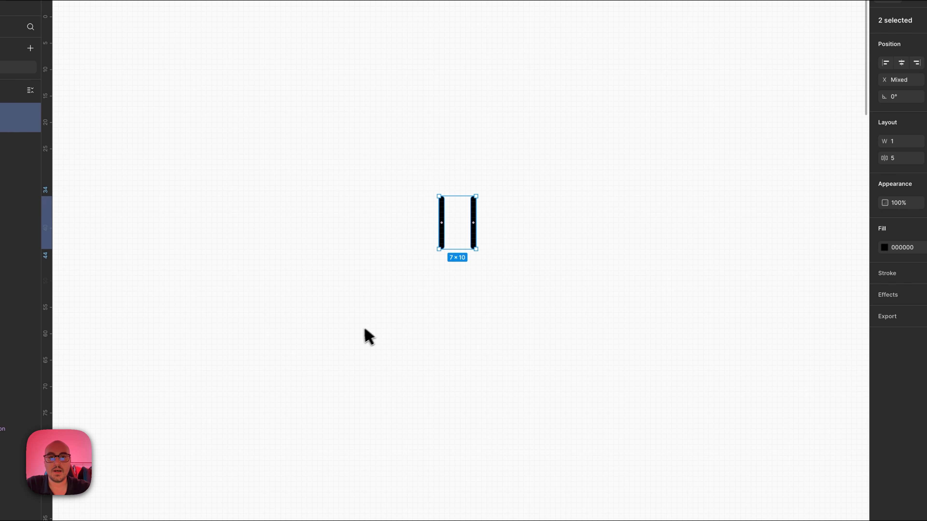
{"action": "scroll", "coordinate": [549, 242], "scroll_direction": "down", "scroll_amount": 2}
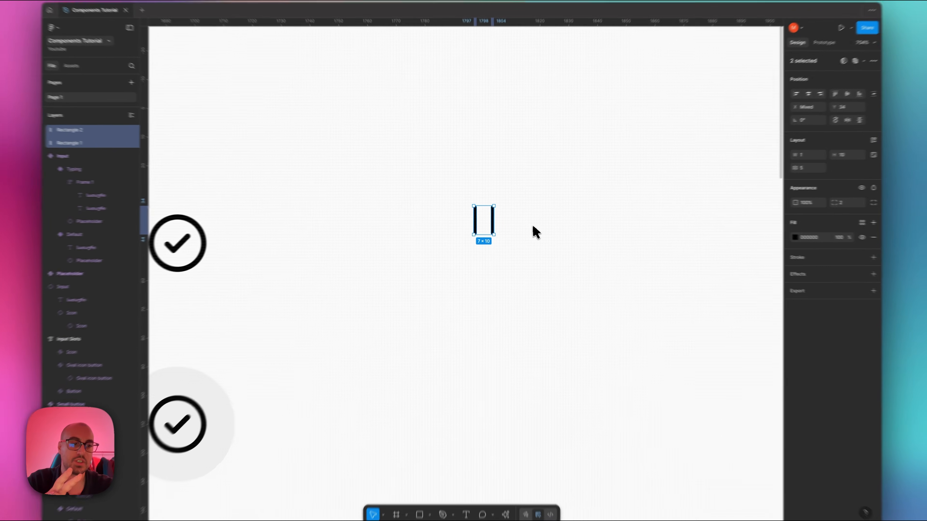
{"action": "scroll", "coordinate": [551, 242], "scroll_direction": "down", "scroll_amount": 2}
{"action": "scroll", "coordinate": [551, 242], "scroll_direction": "left", "scroll_amount": 5}
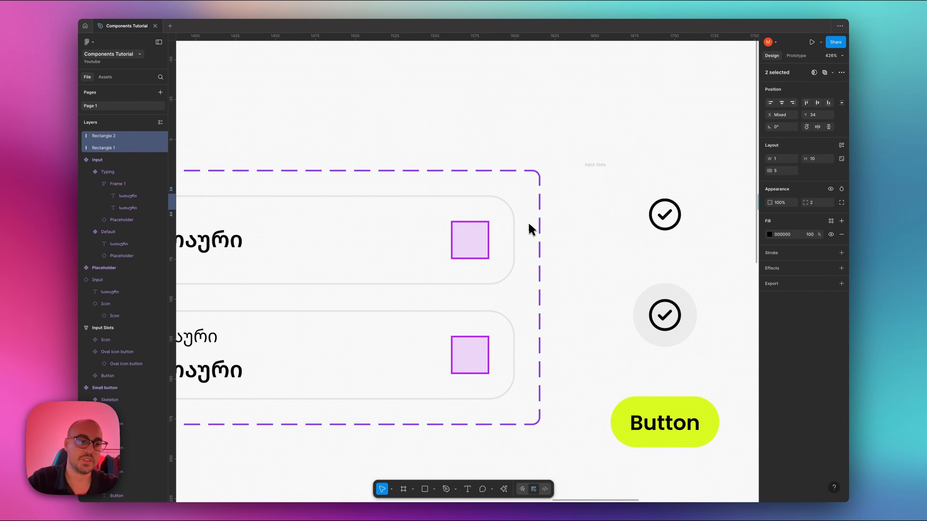
{"action": "scroll", "coordinate": [531, 228], "scroll_direction": "right", "scroll_amount": 6}
{"action": "scroll", "coordinate": [529, 229], "scroll_direction": "up", "scroll_amount": 2}
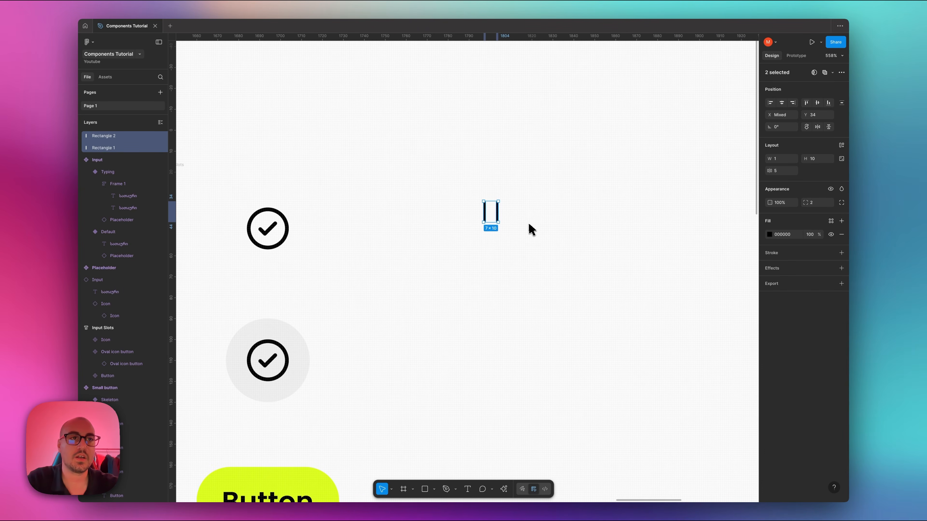
Combine the two thin black bars into a component set and move the set to X 1799.
{"action": "left_click", "coordinate": [841, 72]}
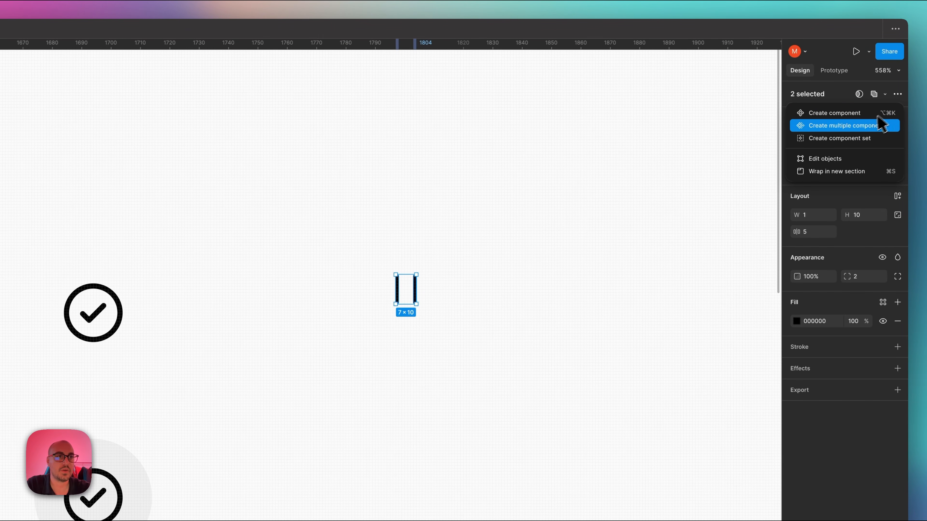
{"action": "left_click", "coordinate": [853, 142]}
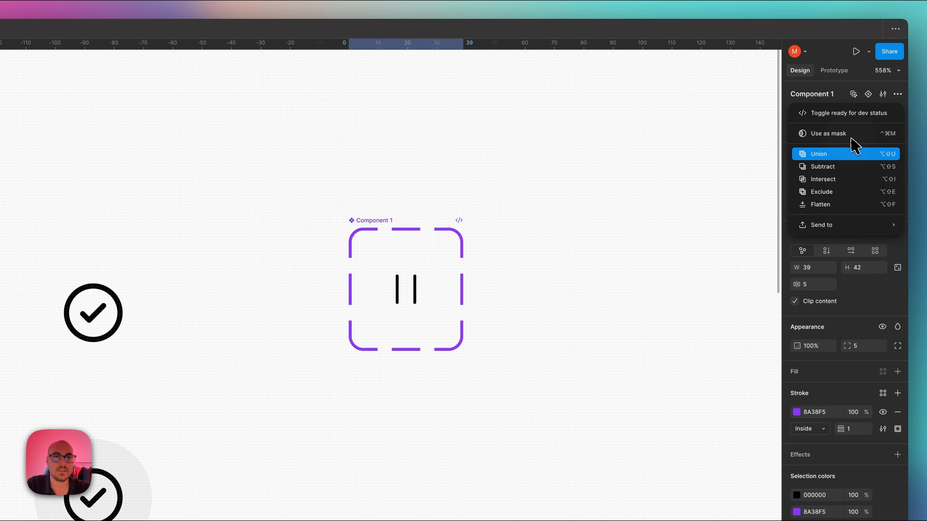
{"action": "left_click_drag", "start_coordinate": [383, 226], "coordinate": [435, 249]}
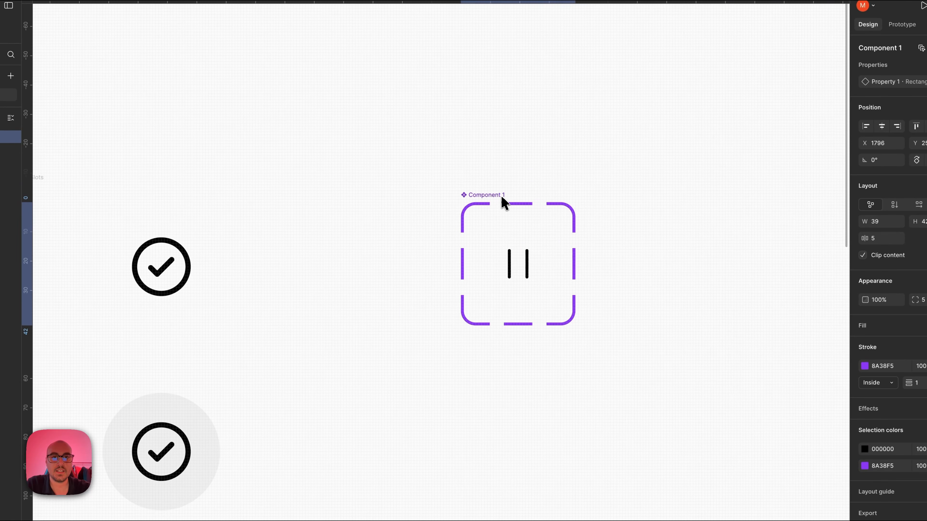
{"action": "left_click_drag", "start_coordinate": [503, 200], "coordinate": [511, 201]}
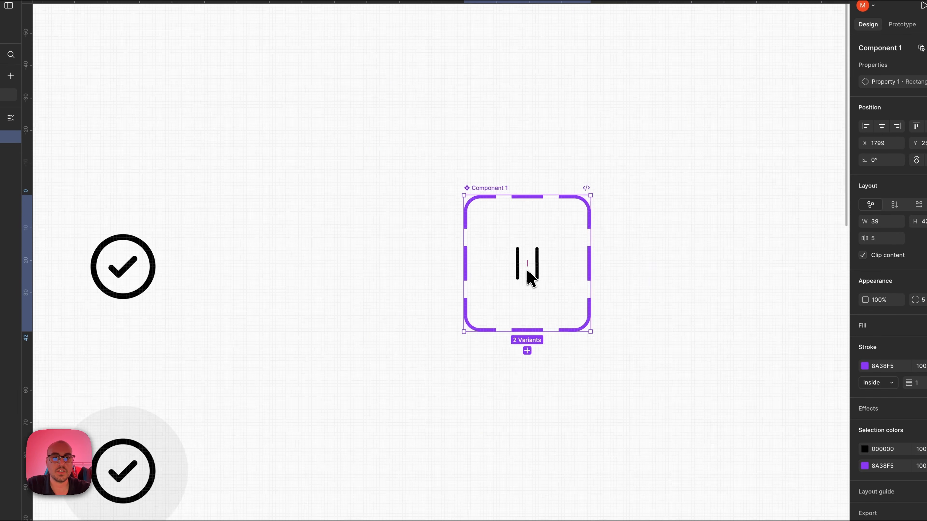
Select the right-hand bar variant inside the new cursor component set.
{"action": "key", "text": "shift+2"}
{"action": "scroll", "coordinate": [528, 276], "scroll_direction": "right", "scroll_amount": 1}
{"action": "left_click", "coordinate": [546, 250]}
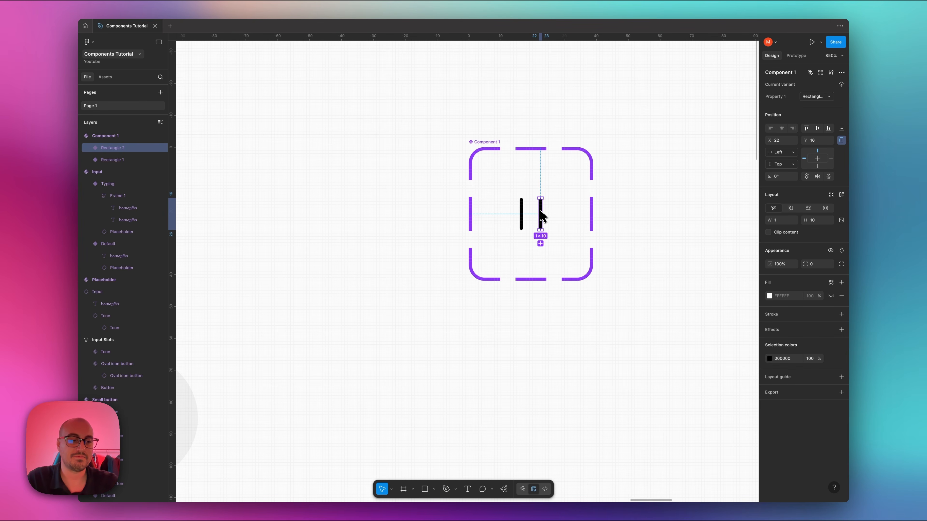
{"action": "scroll", "coordinate": [542, 216], "scroll_direction": "down", "scroll_amount": 5}
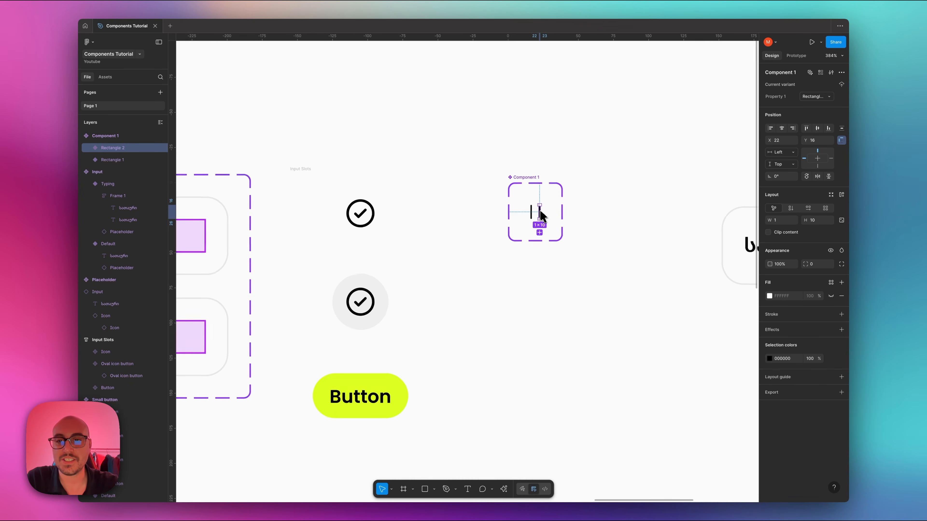
{"action": "scroll", "coordinate": [540, 214], "scroll_direction": "left", "scroll_amount": 5}
{"action": "scroll", "coordinate": [543, 216], "scroll_direction": "up", "scroll_amount": 10}
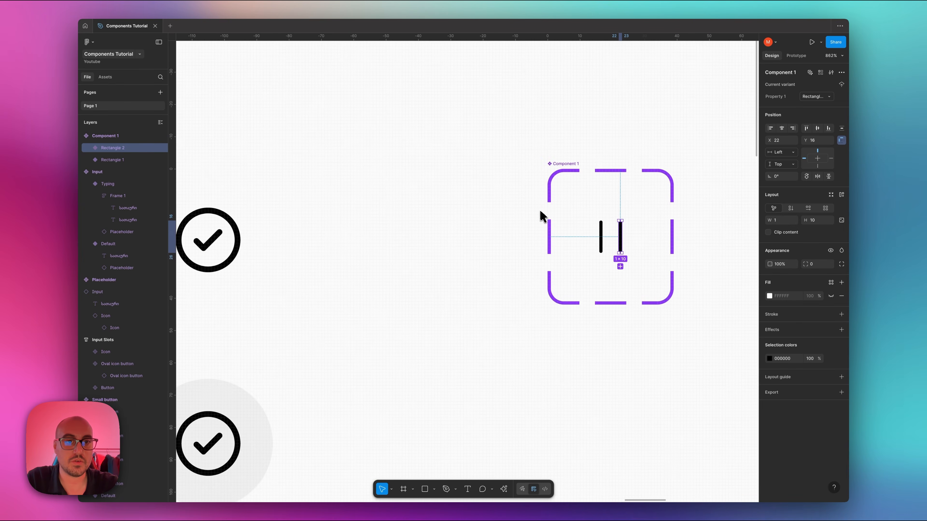
Set the opacity of the second cursor variant, Rectangle 2, to 0%.
{"action": "scroll", "coordinate": [542, 216], "scroll_direction": "right", "scroll_amount": 5}
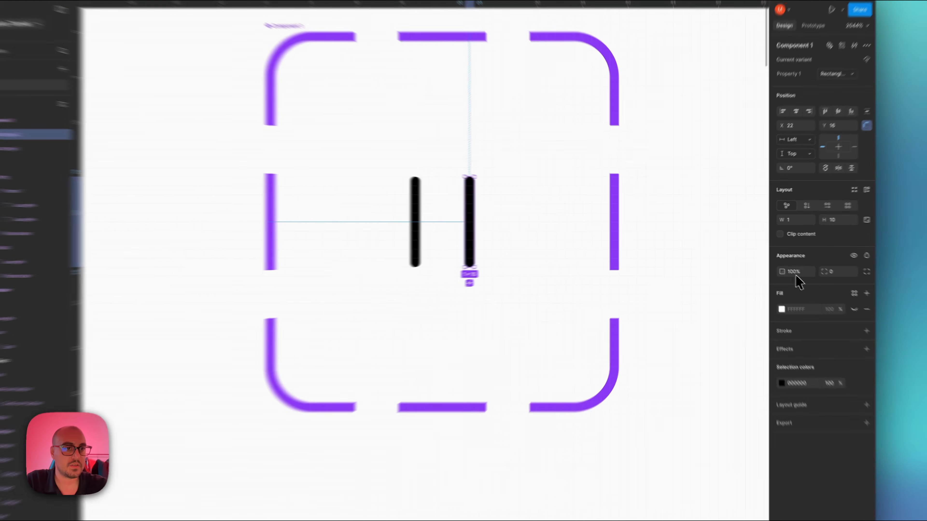
{"action": "left_click", "coordinate": [782, 266]}
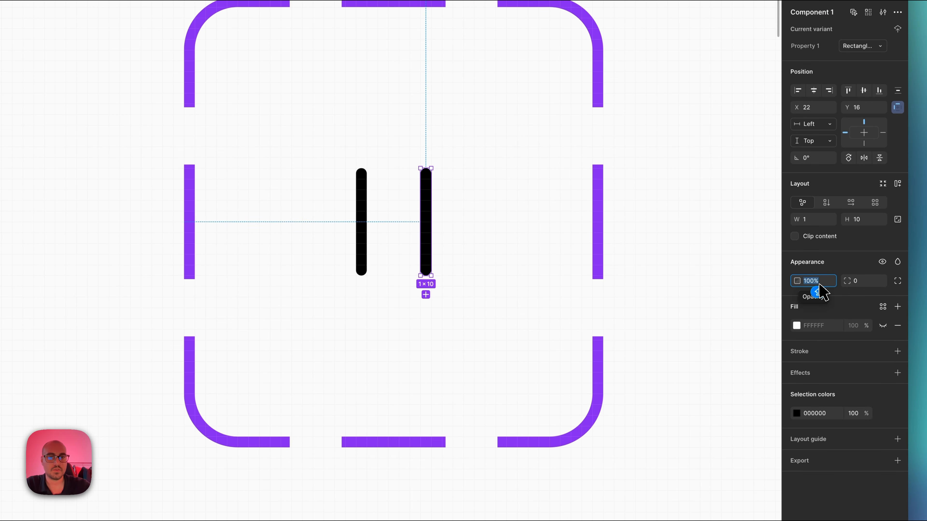
{"action": "type", "text": "0"}
{"action": "key", "text": "Return"}
{"action": "left_click", "coordinate": [611, 178]}
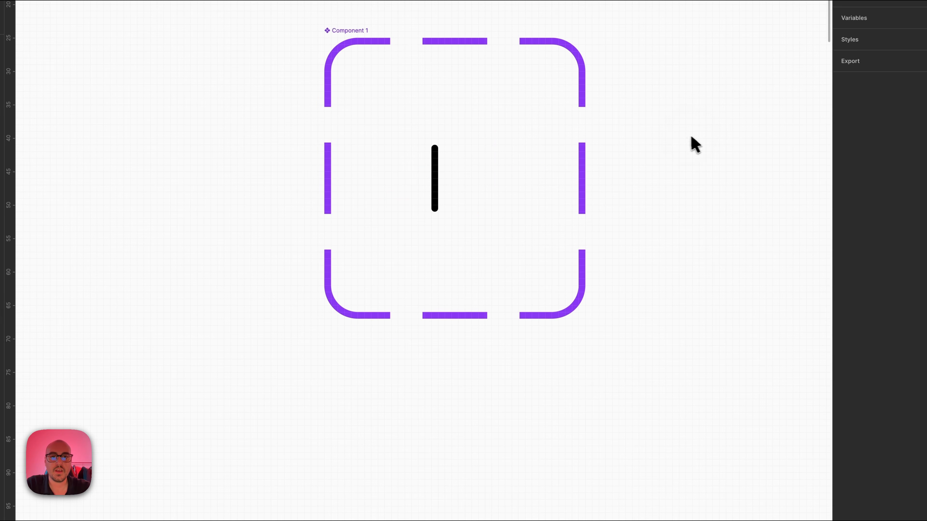
Create a prototype connection from the visible cursor variant to the transparent Rectangle 2 variant.
{"action": "left_click", "coordinate": [437, 166]}
{"action": "scroll", "coordinate": [439, 167], "scroll_direction": "down", "scroll_amount": 5}
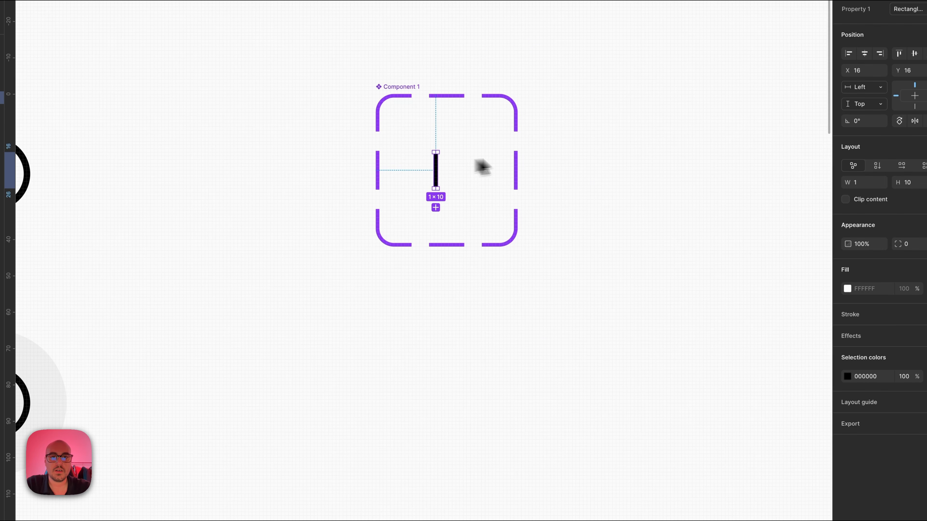
{"action": "left_click", "coordinate": [558, 157]}
{"action": "scroll", "coordinate": [413, 170], "scroll_direction": "up", "scroll_amount": 5}
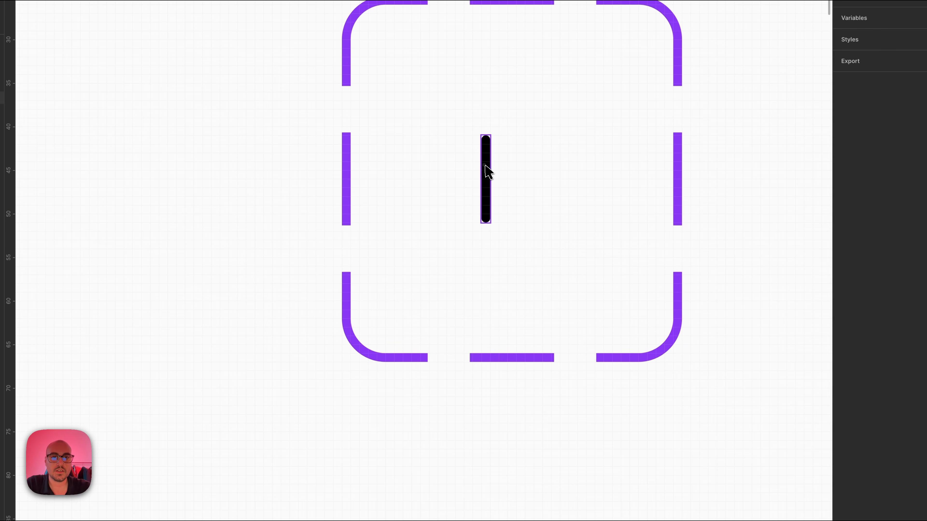
{"action": "left_click", "coordinate": [487, 171]}
{"action": "key", "text": "shift+e"}
{"action": "left_click_drag", "start_coordinate": [490, 178], "coordinate": [540, 182]}
Set the connection's trigger to After delay with a 1ms delay and its animation to Smart animate.
{"action": "left_click", "coordinate": [561, 229]}
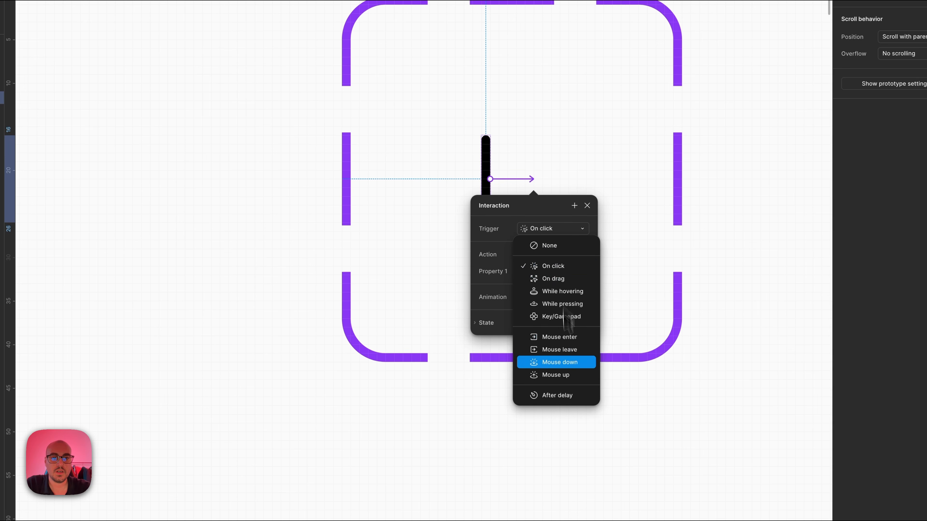
{"action": "left_click", "coordinate": [570, 396]}
{"action": "left_click", "coordinate": [554, 246]}
{"action": "type", "text": "1ms"}
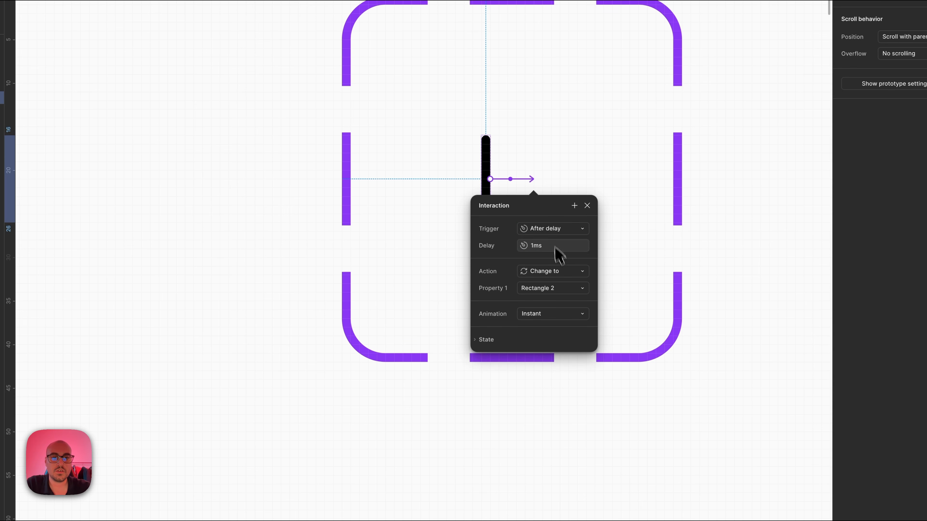
{"action": "left_click", "coordinate": [573, 314]}
{"action": "left_click", "coordinate": [571, 345]}
{"action": "left_click", "coordinate": [635, 426]}
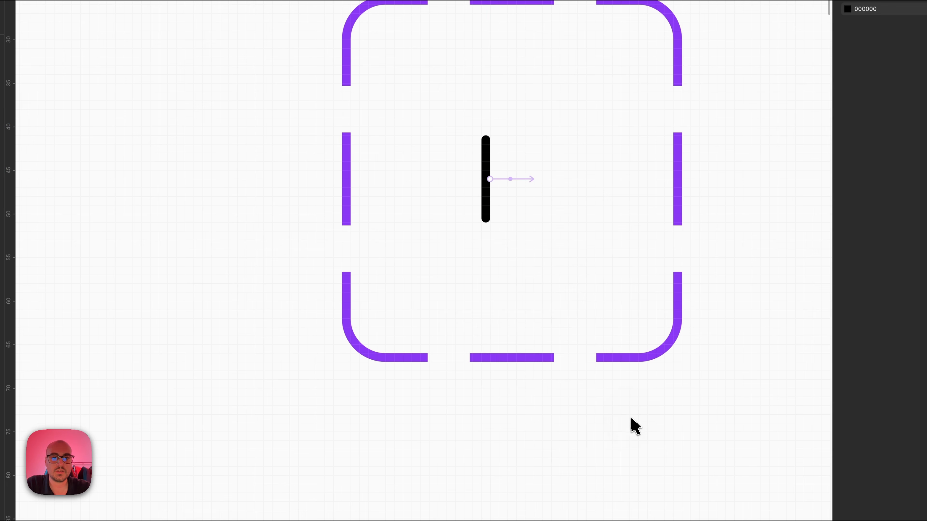
Add a return connection from the transparent variant to Rectangle 1, triggered After delay at 1ms with Smart animate.
{"action": "left_click", "coordinate": [540, 205]}
{"action": "left_click_drag", "start_coordinate": [507, 171], "coordinate": [488, 166]}
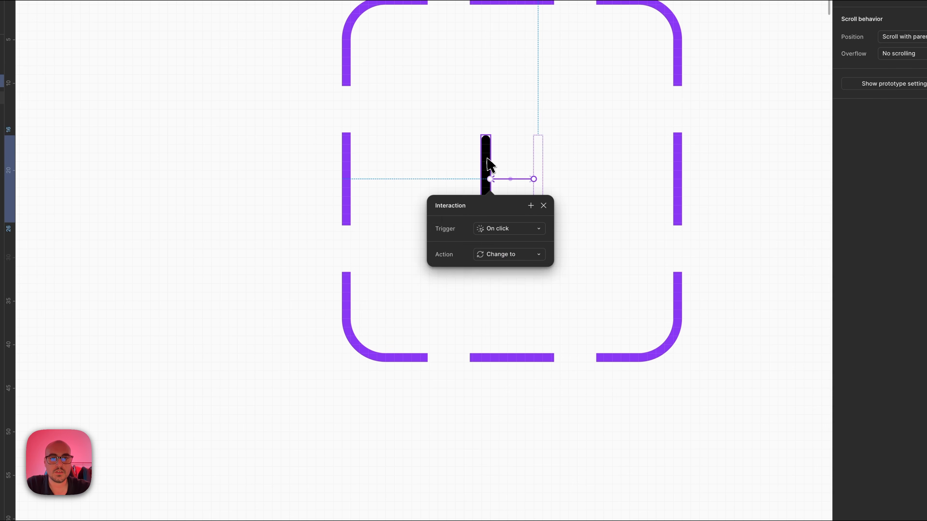
{"action": "left_click", "coordinate": [518, 229]}
{"action": "left_click", "coordinate": [512, 395]}
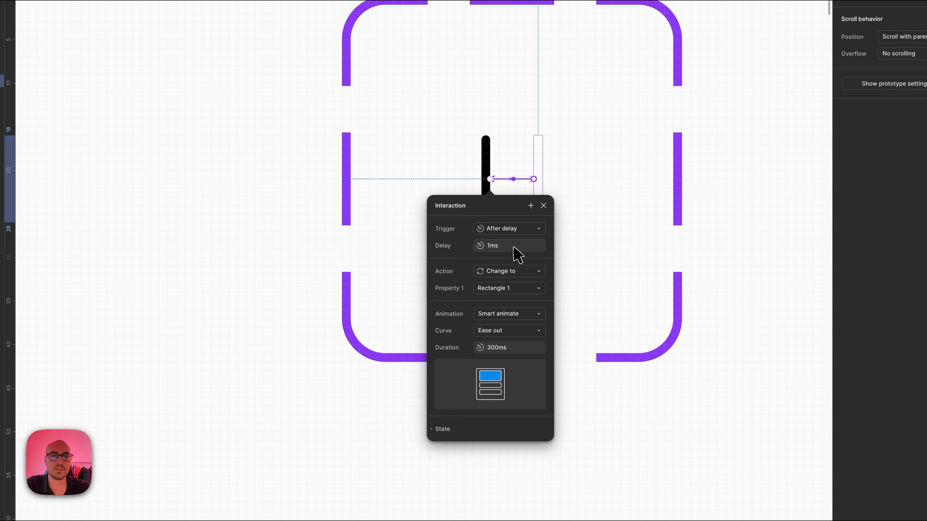
{"action": "left_click", "coordinate": [585, 390]}
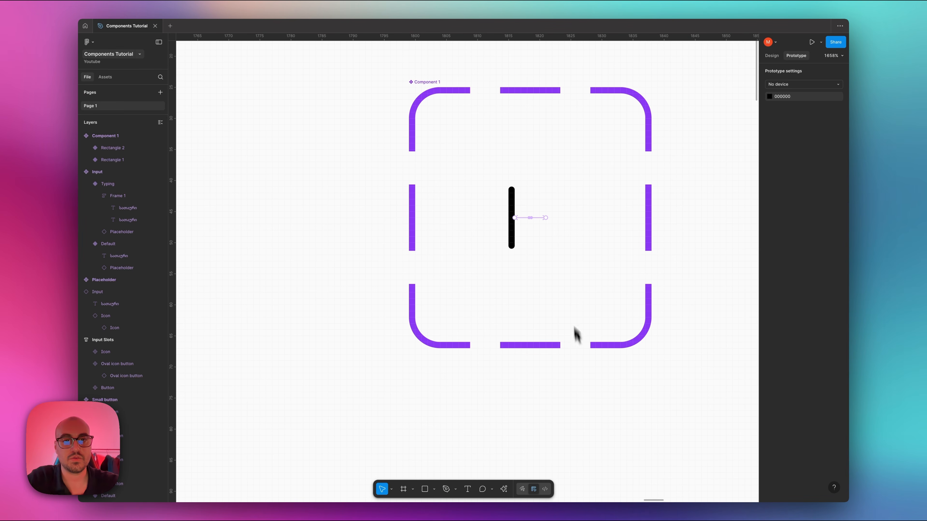
Place an instance of the cursor component on the canvas below Component 1.
{"action": "scroll", "coordinate": [573, 335], "scroll_direction": "down", "scroll_amount": 5}
{"action": "scroll", "coordinate": [632, 227], "scroll_direction": "down", "scroll_amount": 5}
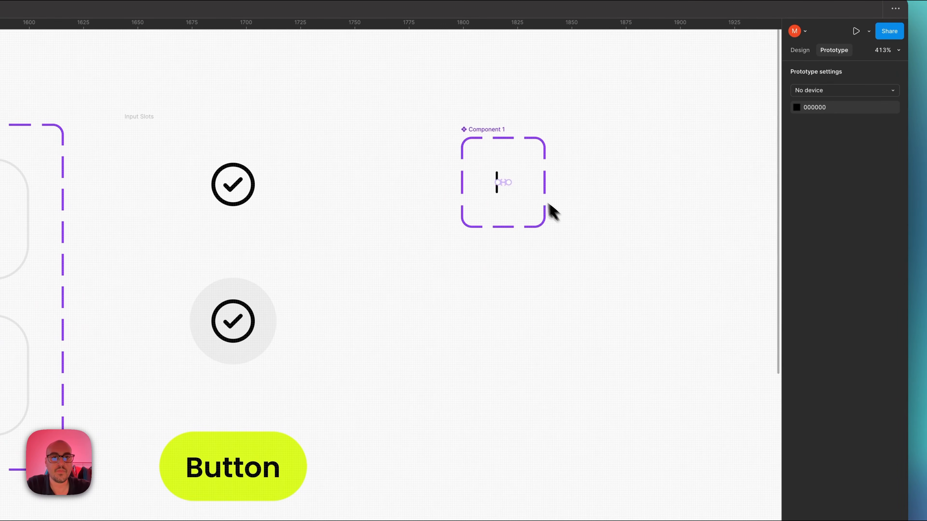
{"action": "left_click_drag", "start_coordinate": [499, 177], "coordinate": [493, 353]}
{"action": "left_click", "coordinate": [502, 330]}
{"action": "left_click", "coordinate": [800, 50]}
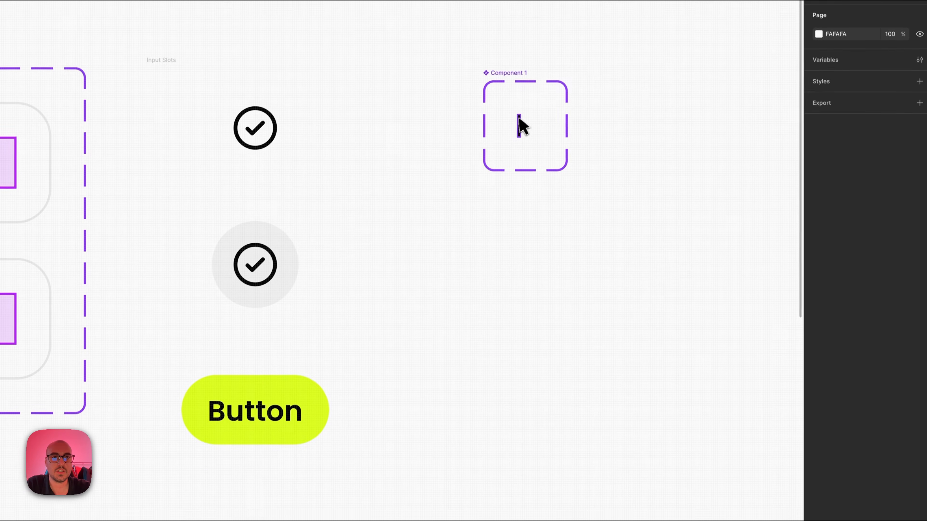
{"action": "left_click_drag", "start_coordinate": [520, 119], "coordinate": [511, 321]}
Move the cursor instance to the empty canvas just below the Input component set.
{"action": "scroll", "coordinate": [509, 321], "scroll_direction": "down", "scroll_amount": 2}
{"action": "scroll", "coordinate": [641, 306], "scroll_direction": "left", "scroll_amount": 5}
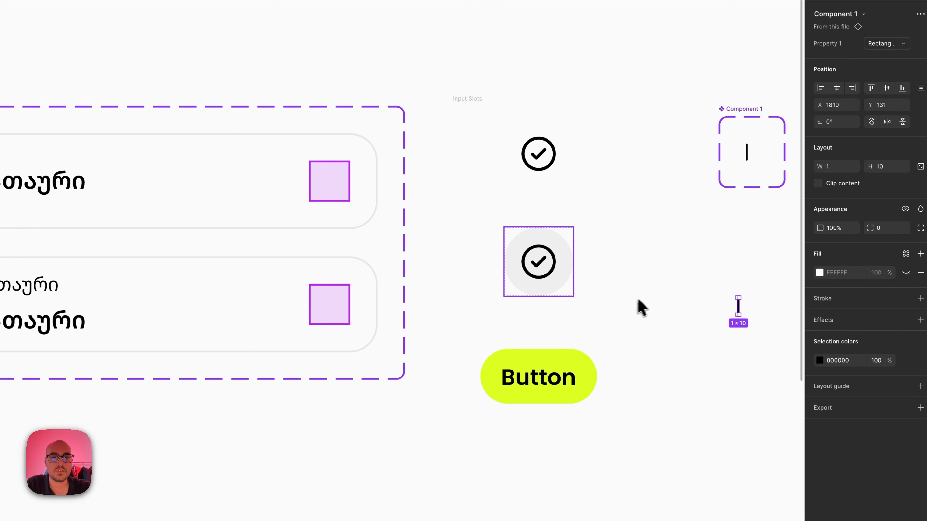
{"action": "left_click", "coordinate": [660, 305]}
{"action": "left_click", "coordinate": [738, 306]}
{"action": "scroll", "coordinate": [318, 361], "scroll_direction": "left", "scroll_amount": 5}
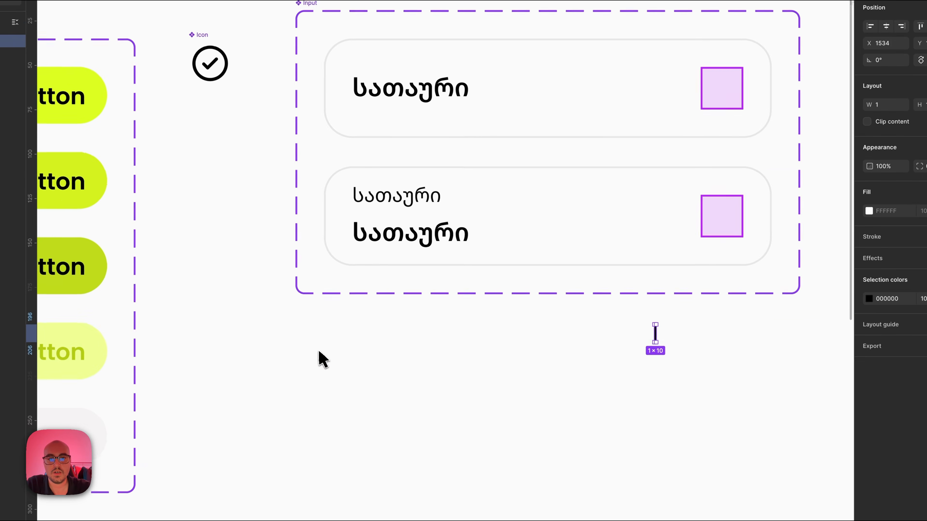
Draw a test frame about 141 × 136 below the Button and move the cursor instance into its middle.
{"action": "scroll", "coordinate": [321, 359], "scroll_direction": "up", "scroll_amount": 4}
{"action": "scroll", "coordinate": [317, 359], "scroll_direction": "down", "scroll_amount": 5}
{"action": "scroll", "coordinate": [499, 302], "scroll_direction": "down", "scroll_amount": 3}
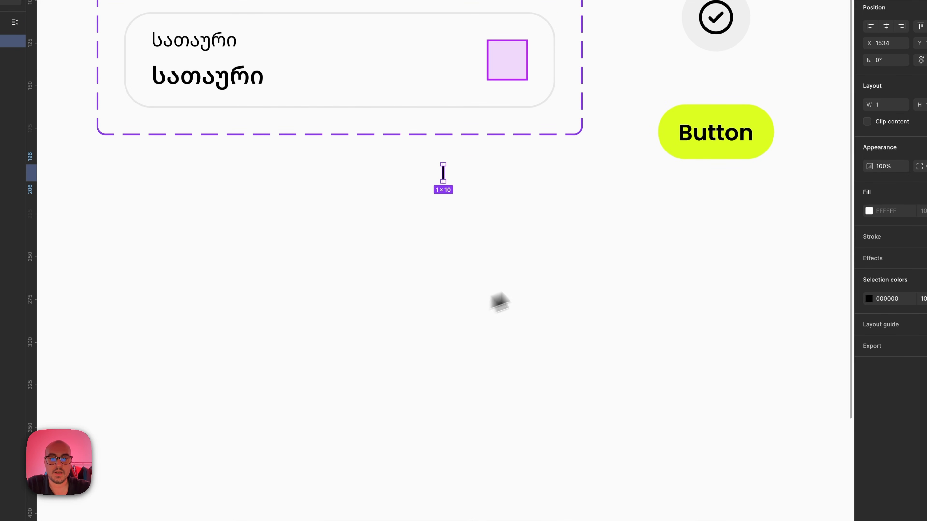
{"action": "key", "text": "shift+a"}
{"action": "left_click_drag", "start_coordinate": [529, 224], "coordinate": [769, 457]}
{"action": "left_click", "coordinate": [505, 269]}
{"action": "left_click", "coordinate": [446, 174]}
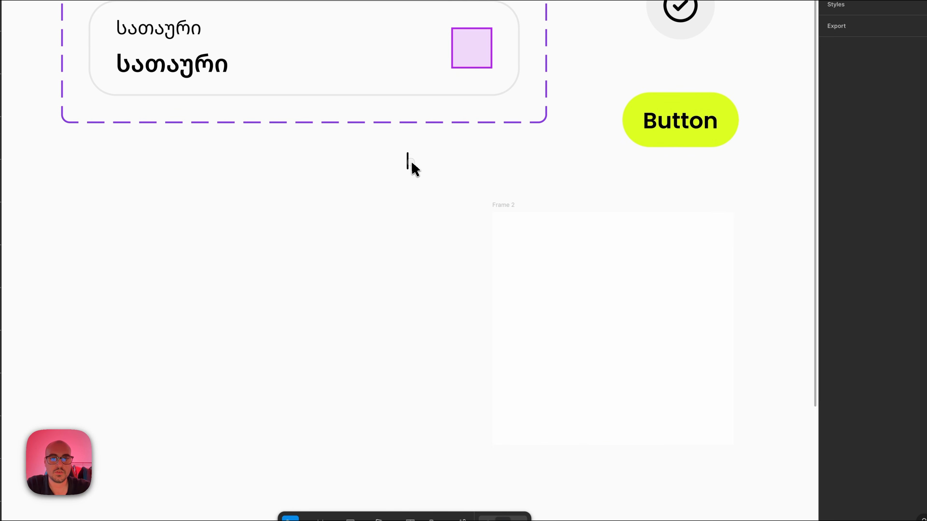
{"action": "left_click_drag", "start_coordinate": [409, 162], "coordinate": [620, 333]}
Preview the test frame's blinking cursor in presentation view and in an enlarged floating preview, closing both.
{"action": "left_click", "coordinate": [502, 209]}
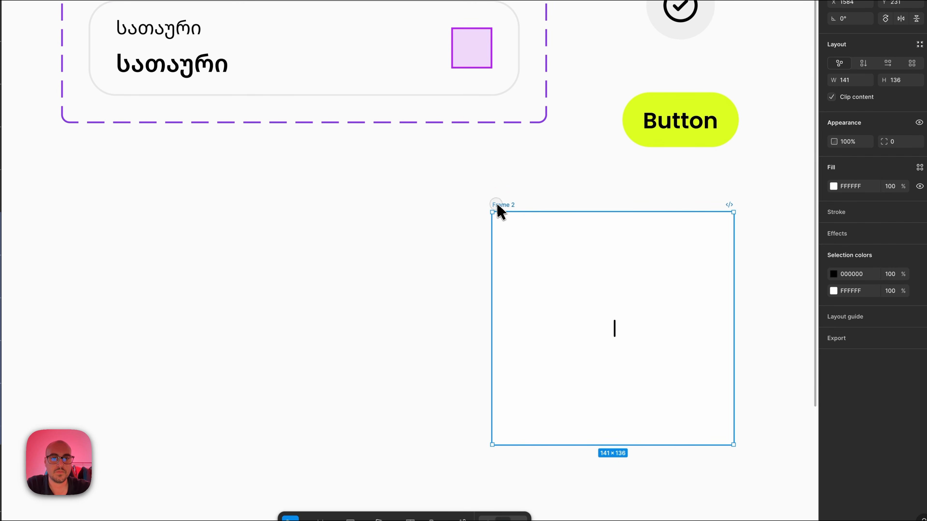
{"action": "left_click", "coordinate": [856, 51]}
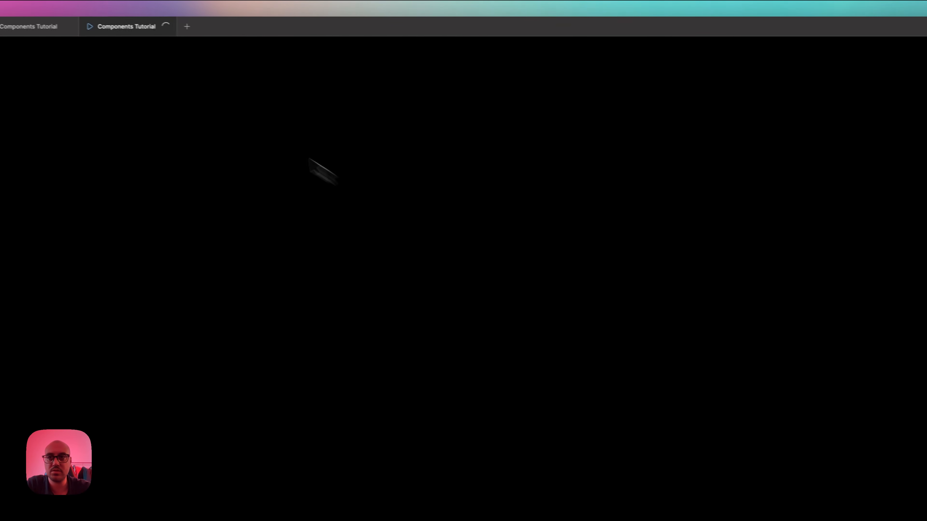
{"action": "left_click", "coordinate": [167, 26]}
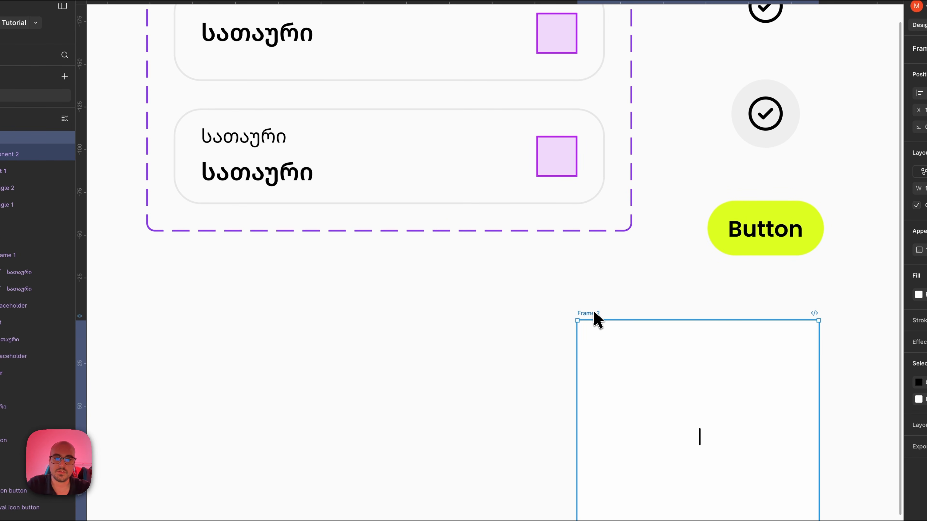
{"action": "left_click_drag", "start_coordinate": [123, 26], "coordinate": [204, 82]}
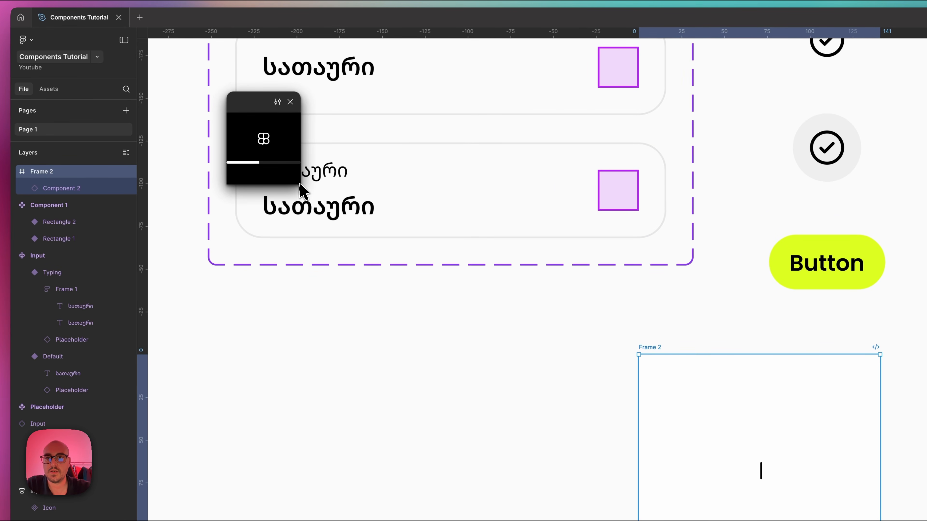
{"action": "left_click_drag", "start_coordinate": [299, 185], "coordinate": [434, 418]}
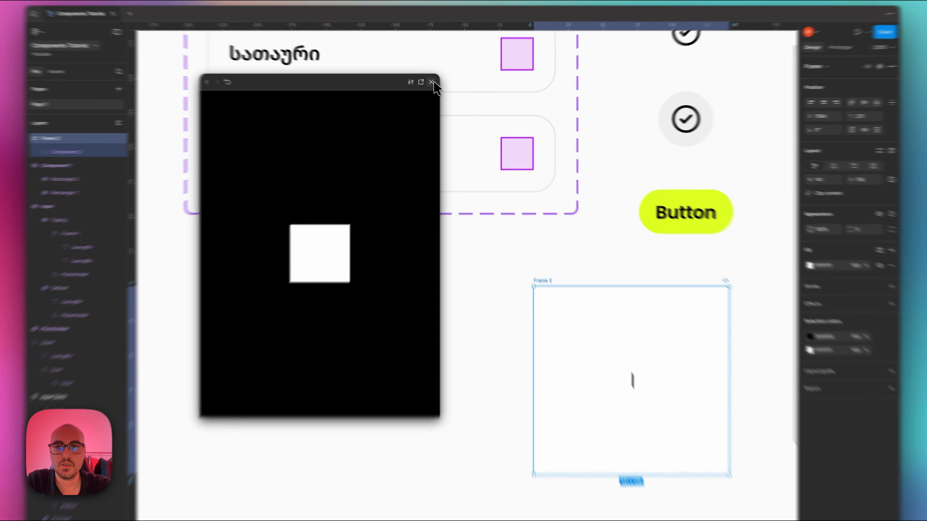
{"action": "left_click", "coordinate": [435, 86]}
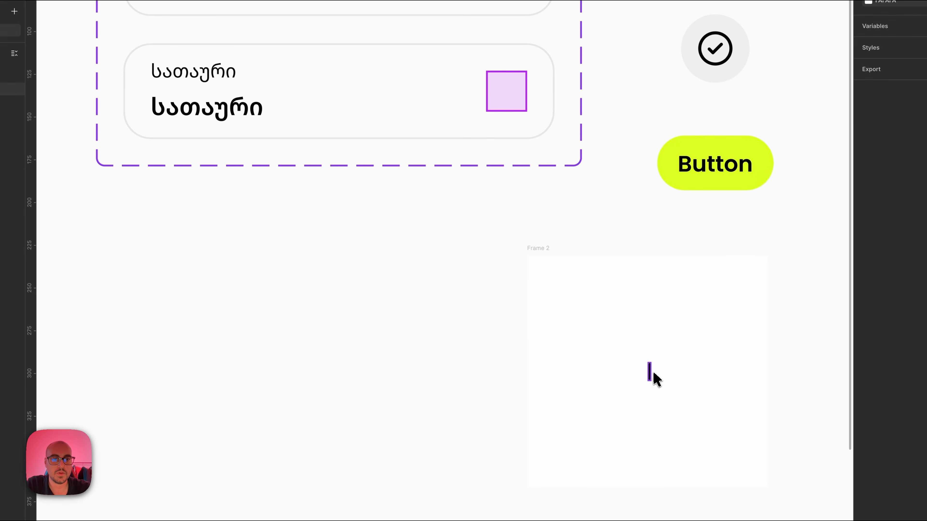
Cut the cursor instance out of the test frame and delete the empty frame.
{"action": "left_click", "coordinate": [653, 373]}
{"action": "key", "text": "super+shift+c"}
{"action": "key", "text": "super+shift+x"}
{"action": "left_click", "coordinate": [546, 251]}
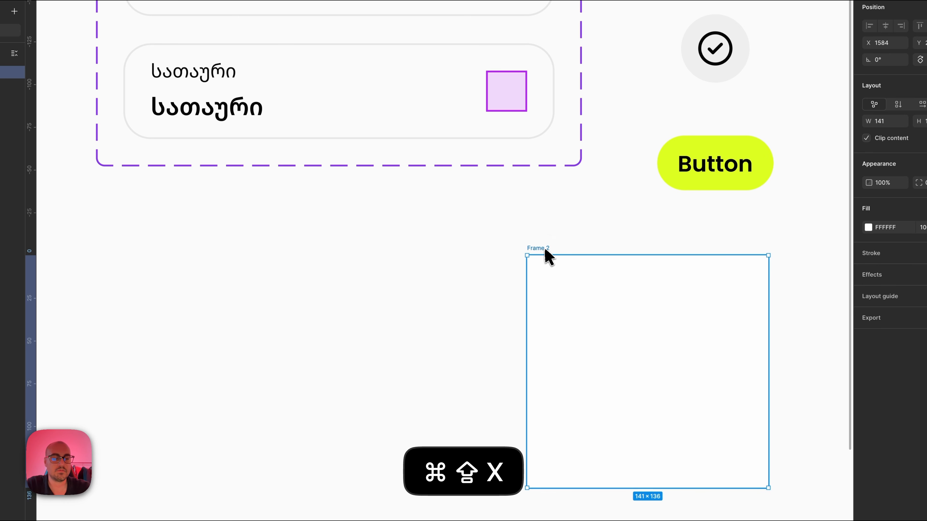
{"action": "key", "text": "Delete"}
Paste the cursor instance into the Typing variant's text stack, following the bold სათაური text.
{"action": "scroll", "coordinate": [497, 233], "scroll_direction": "left", "scroll_amount": 5}
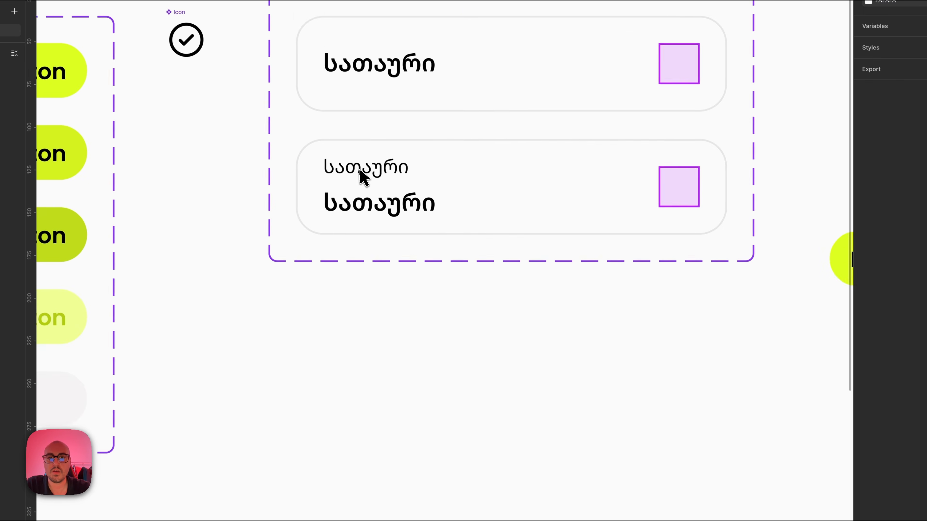
{"action": "scroll", "coordinate": [362, 178], "scroll_direction": "up", "scroll_amount": 5, "text": "ctrl"}
{"action": "left_click", "coordinate": [408, 248]}
{"action": "scroll", "coordinate": [407, 252], "scroll_direction": "down", "scroll_amount": 5, "text": "ctrl"}
{"action": "scroll", "coordinate": [410, 248], "scroll_direction": "right", "scroll_amount": 3}
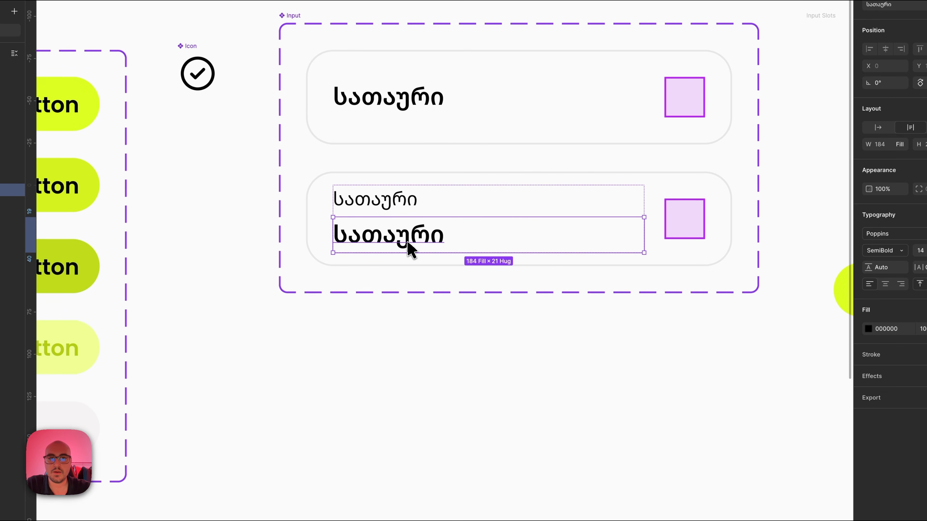
{"action": "key", "text": "super+shift+v"}
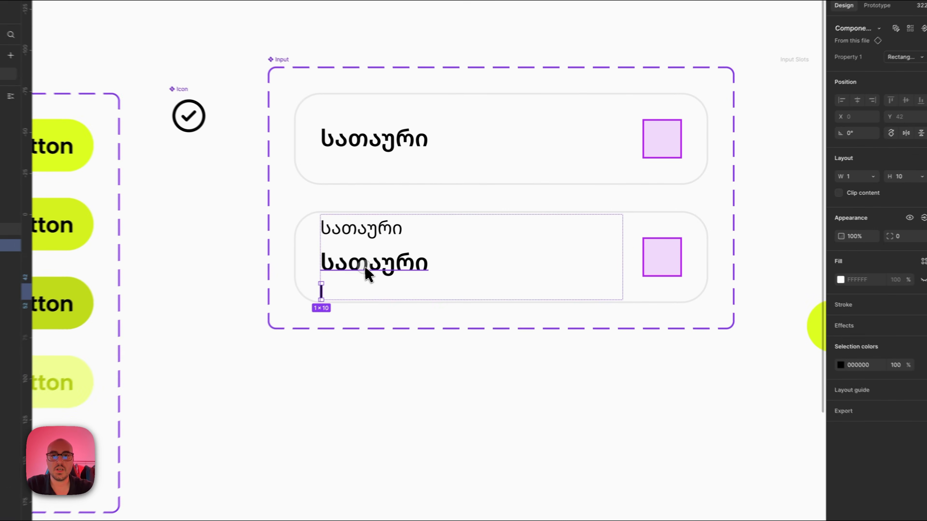
Wrap the bold text and cursor in a horizontal auto layout, vertically centred, with a gap of 1.
{"action": "left_click", "coordinate": [420, 248], "text": "shift"}
{"action": "key", "text": "shift+a"}
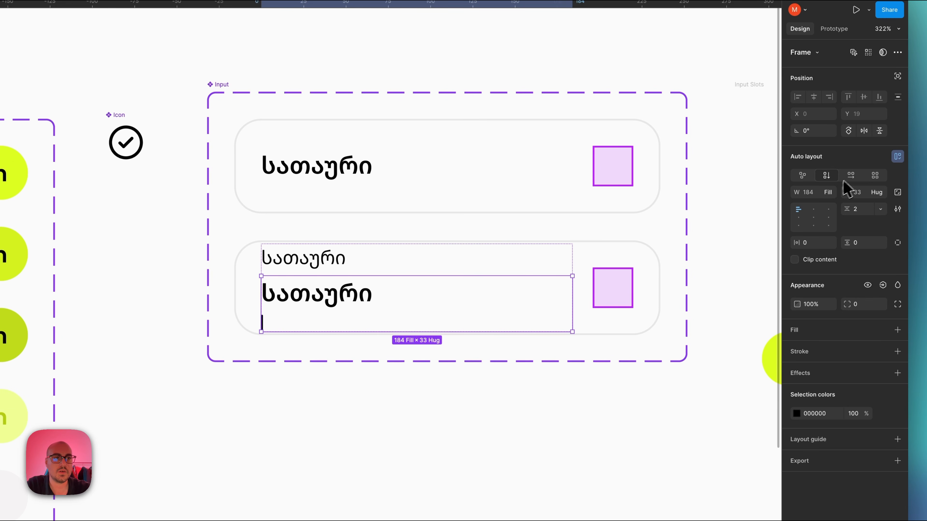
{"action": "left_click", "coordinate": [851, 175]}
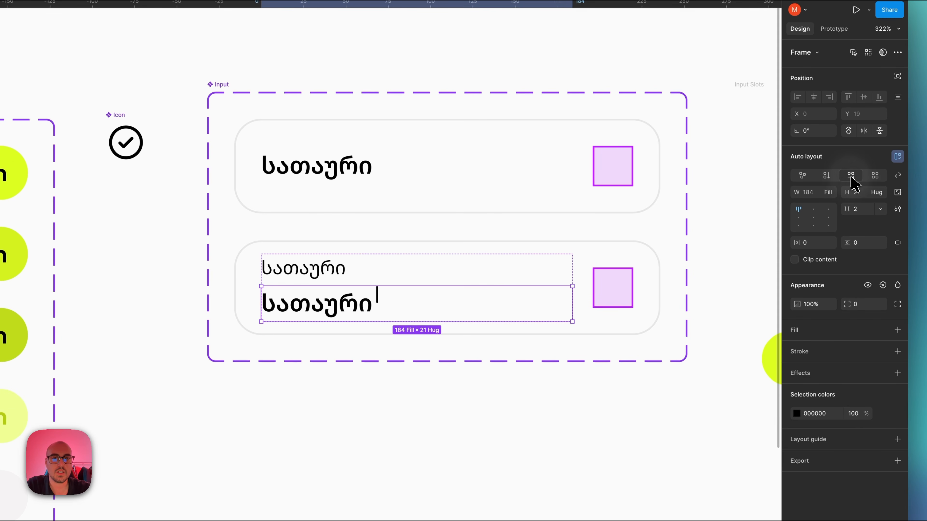
{"action": "scroll", "coordinate": [391, 305], "scroll_direction": "up", "scroll_amount": 3}
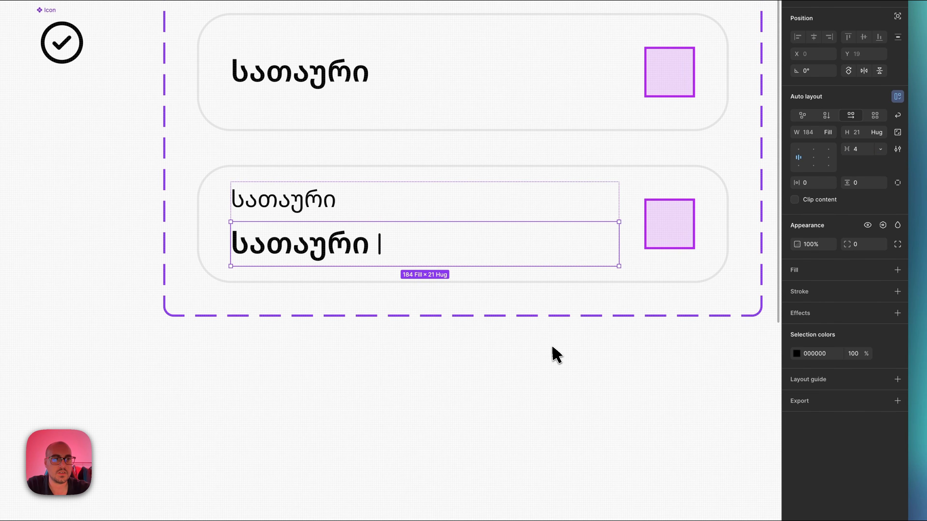
{"action": "left_click", "coordinate": [855, 149]}
{"action": "type", "text": "1"}
{"action": "key", "text": "Return"}
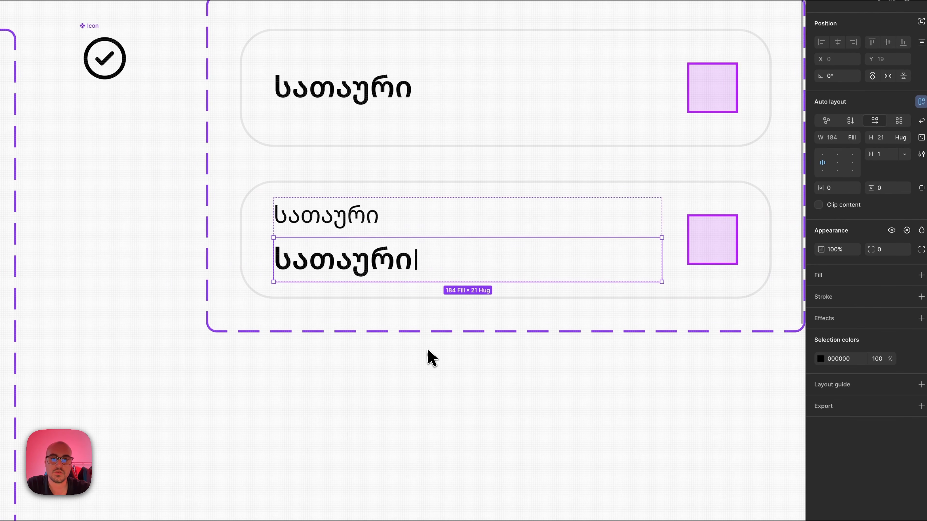
Increase the height of the rectangles inside both Component 1 cursor variants together.
{"action": "left_click", "coordinate": [420, 368]}
{"action": "scroll", "coordinate": [420, 368], "scroll_direction": "right", "scroll_amount": 10}
{"action": "scroll", "coordinate": [419, 368], "scroll_direction": "up", "scroll_amount": 5}
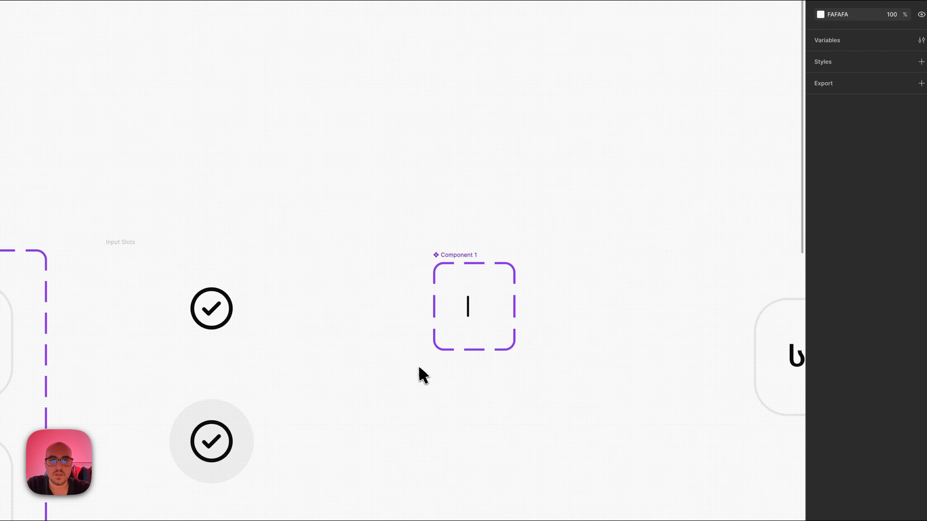
{"action": "scroll", "coordinate": [420, 368], "scroll_direction": "up", "scroll_amount": 5}
{"action": "left_click", "coordinate": [518, 248]}
{"action": "key", "text": "ctrl+d"}
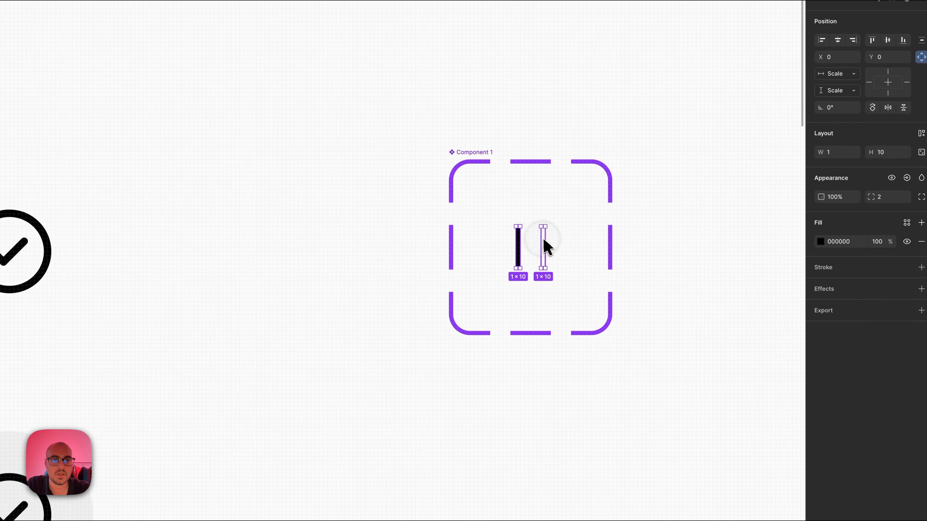
{"action": "left_click", "coordinate": [867, 221]}
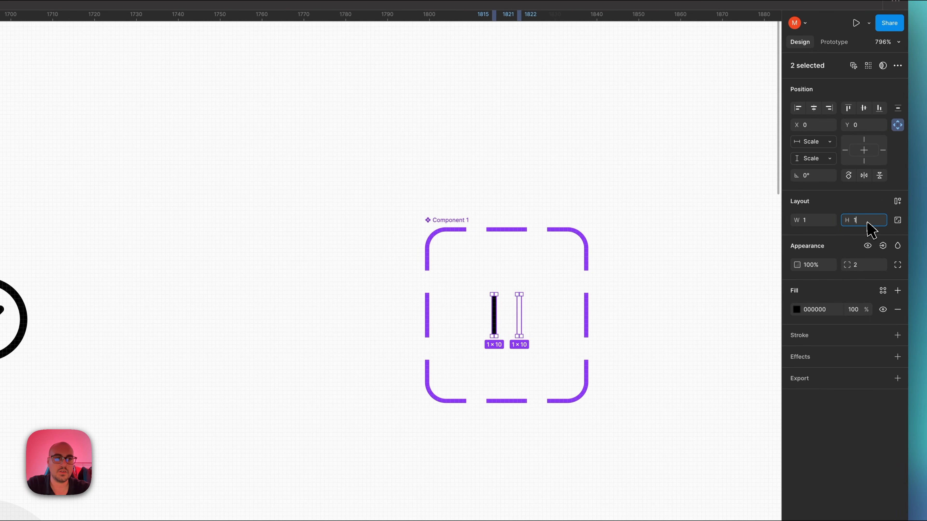
{"action": "type", "text": "1"}
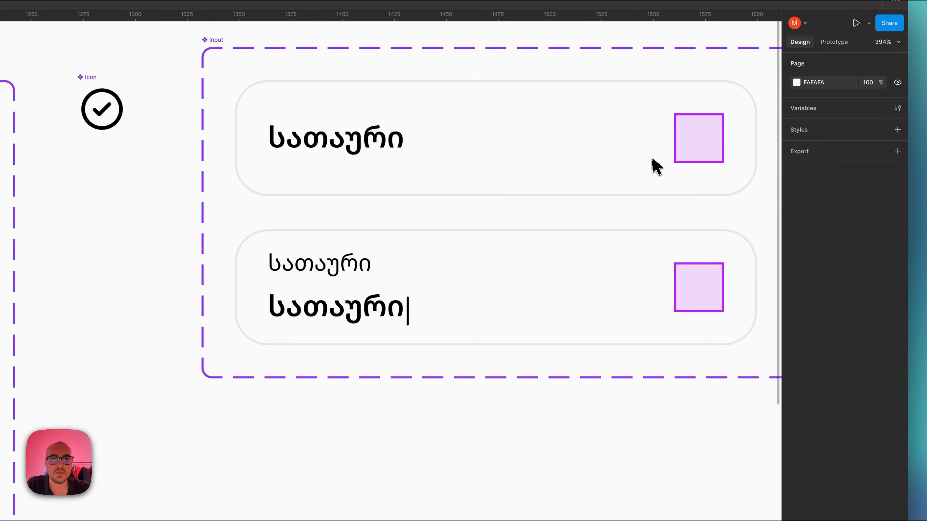
Try setting the cursor instance's height in the Typing variant to Fill container.
{"action": "scroll", "coordinate": [425, 274], "scroll_direction": "up", "scroll_amount": 3}
{"action": "left_click", "coordinate": [408, 274]}
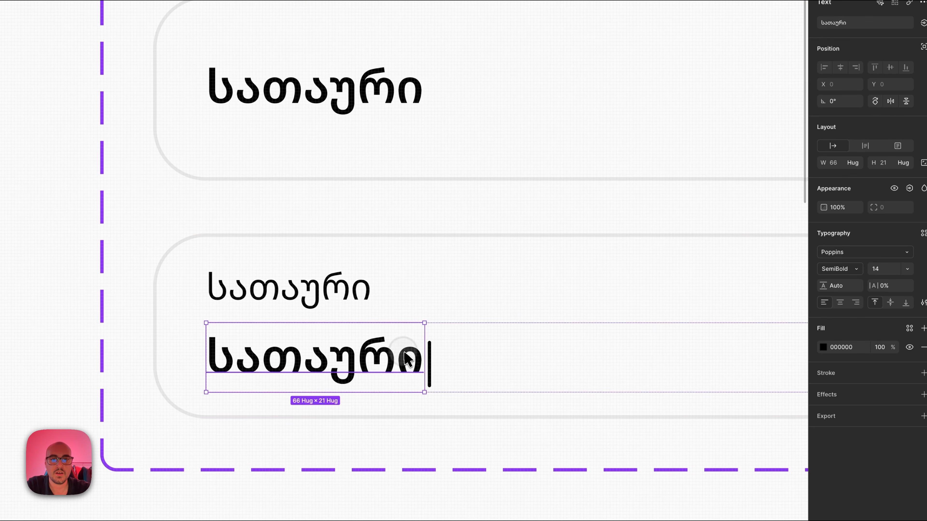
{"action": "left_click", "coordinate": [432, 350]}
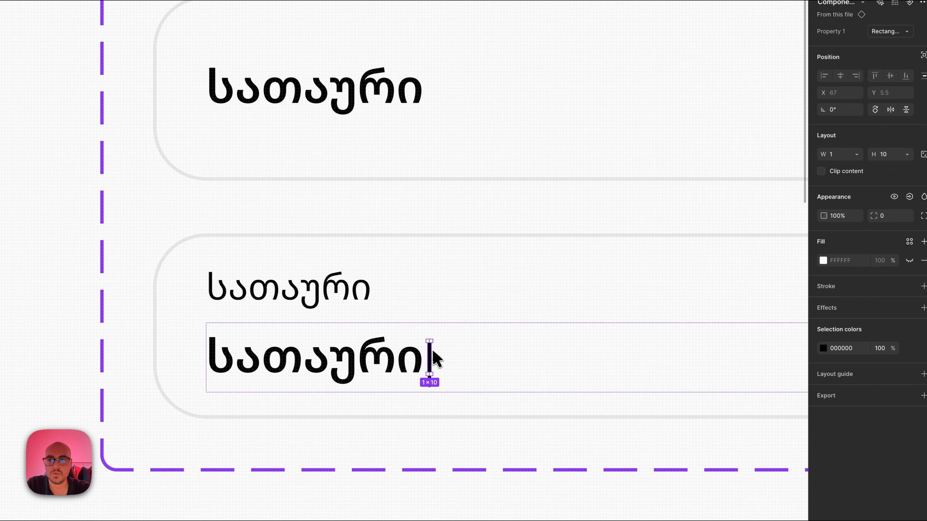
{"action": "left_click", "coordinate": [906, 154]}
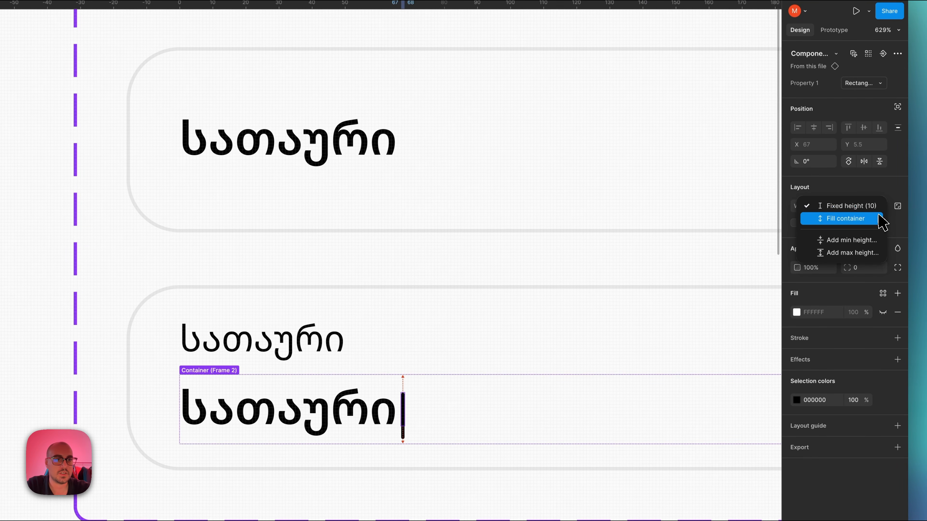
{"action": "left_click", "coordinate": [883, 218]}
Constrain the Component 1 cursor's vertical position to Center and set the Rectangle 2 variant's height to 14.
{"action": "scroll", "coordinate": [645, 322], "scroll_direction": "down", "scroll_amount": 5}
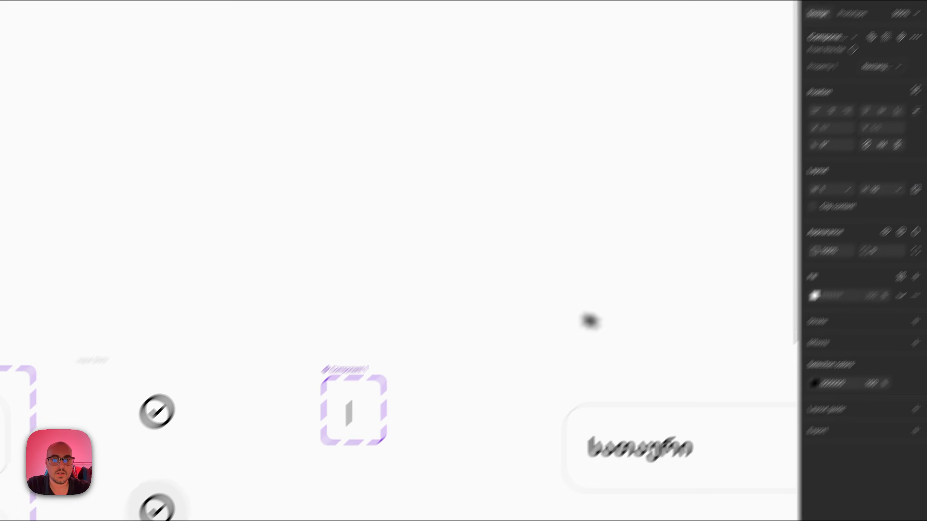
{"action": "scroll", "coordinate": [377, 386], "scroll_direction": "up", "scroll_amount": 3}
{"action": "left_click", "coordinate": [348, 412]}
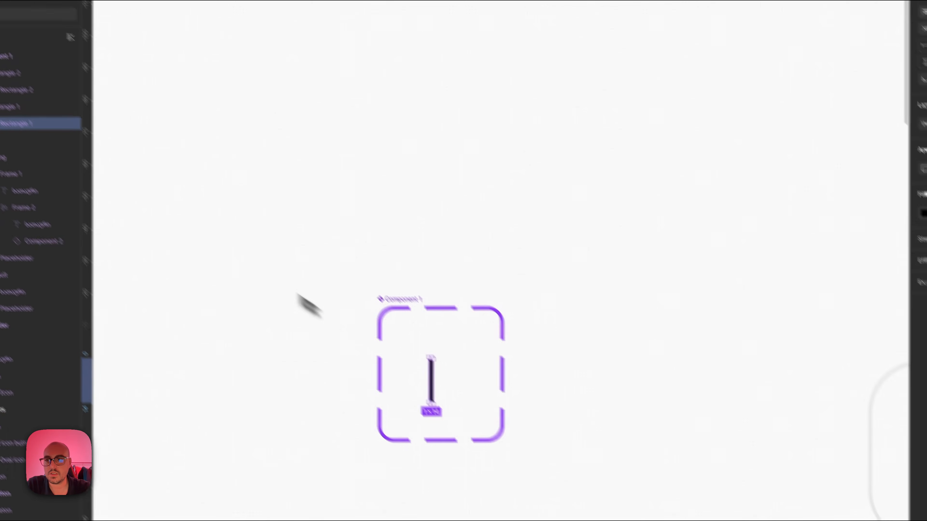
{"action": "key", "text": "alt+shift+v"}
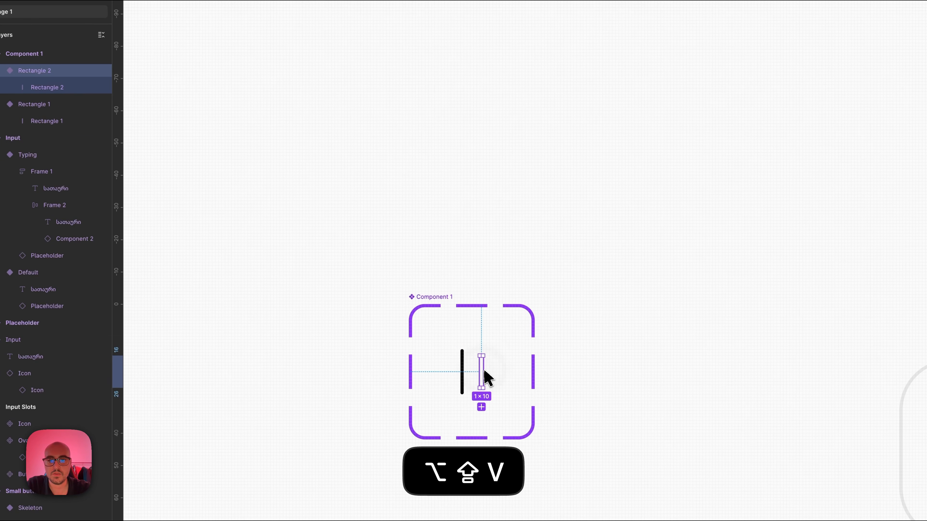
{"action": "key", "text": "alt+shift+v"}
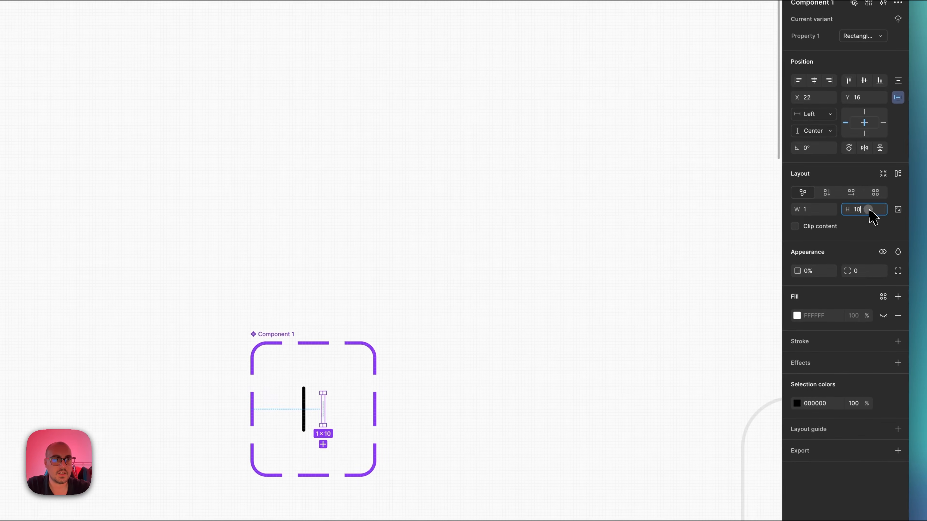
{"action": "left_click", "coordinate": [864, 210]}
{"action": "type", "text": "14"}
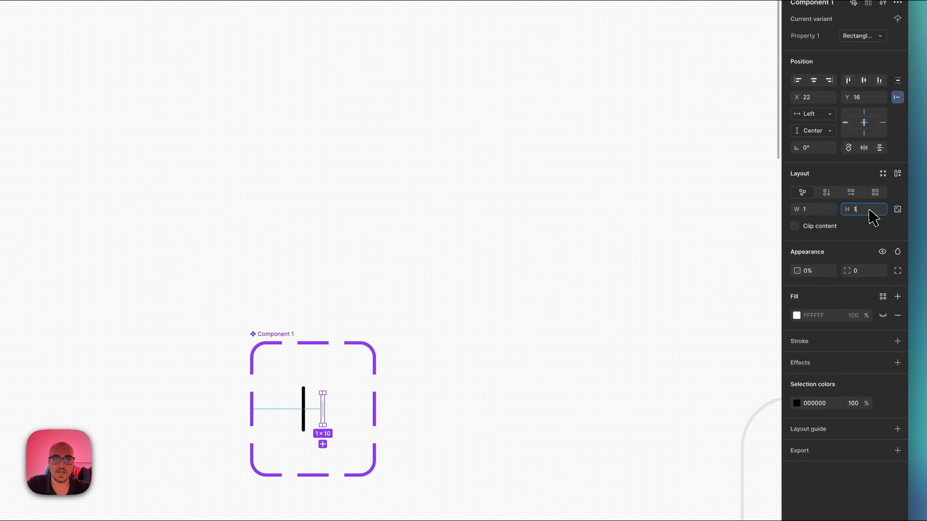
Give the Rectangle 1 variant of Component 1 a Center vertical constraint and a height of 14.
{"action": "key", "text": "alt+shift+v"}
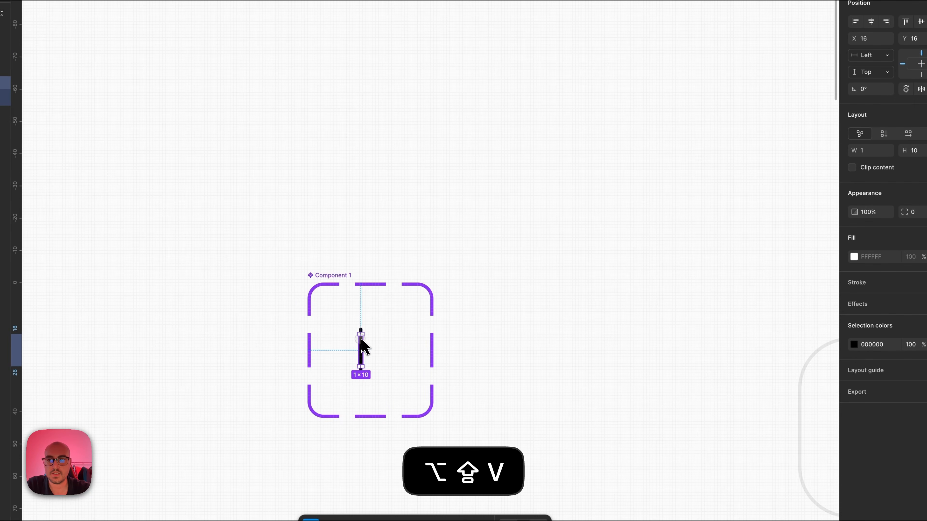
{"action": "left_click", "coordinate": [914, 159]}
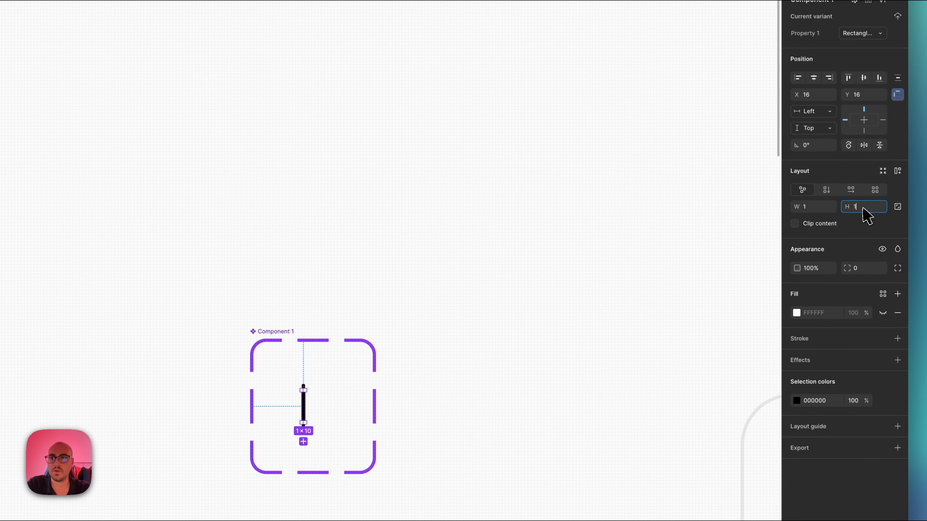
{"action": "key", "text": "alt+shift+v"}
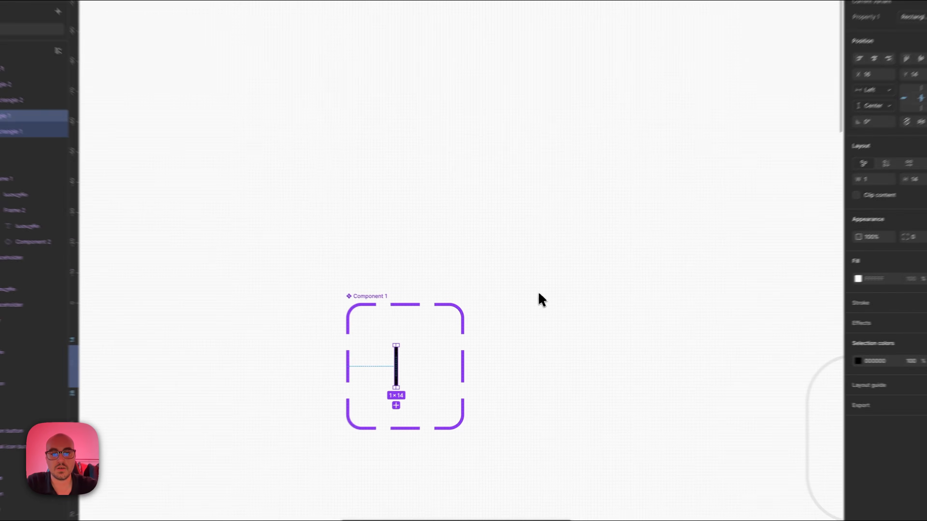
{"action": "left_click", "coordinate": [528, 311]}
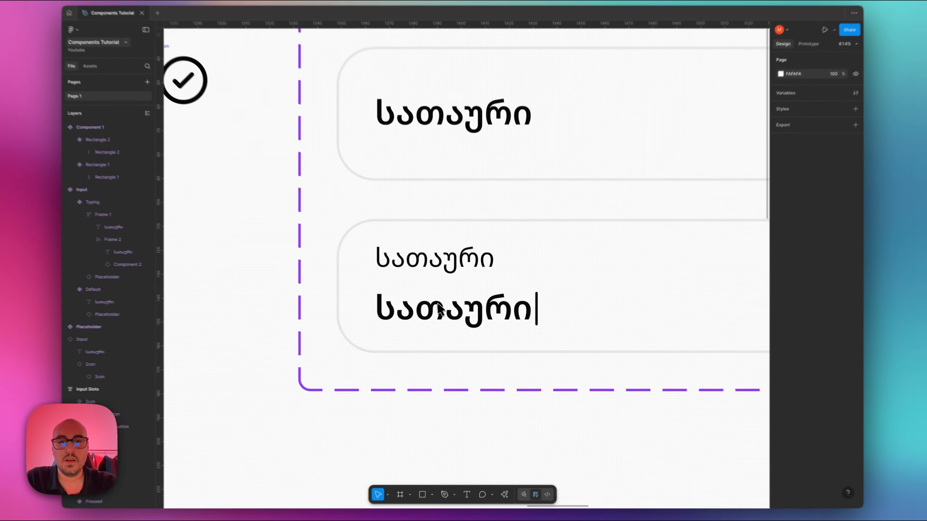
Examine the cursor instance's size and alignment beside the bold text in the Typing variant.
{"action": "scroll", "coordinate": [441, 311], "scroll_direction": "down", "scroll_amount": 3}
{"action": "scroll", "coordinate": [440, 311], "scroll_direction": "right", "scroll_amount": 4}
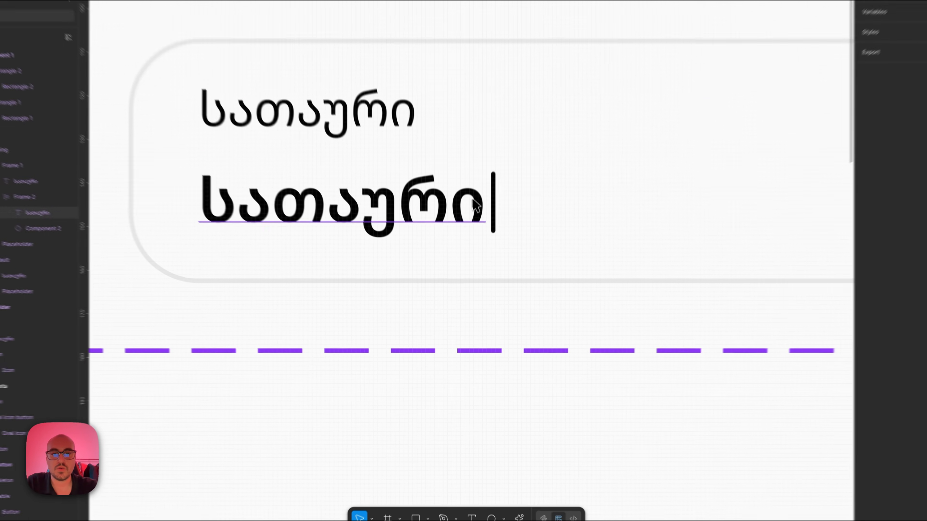
{"action": "left_click", "coordinate": [485, 249]}
{"action": "left_click", "coordinate": [485, 249]}
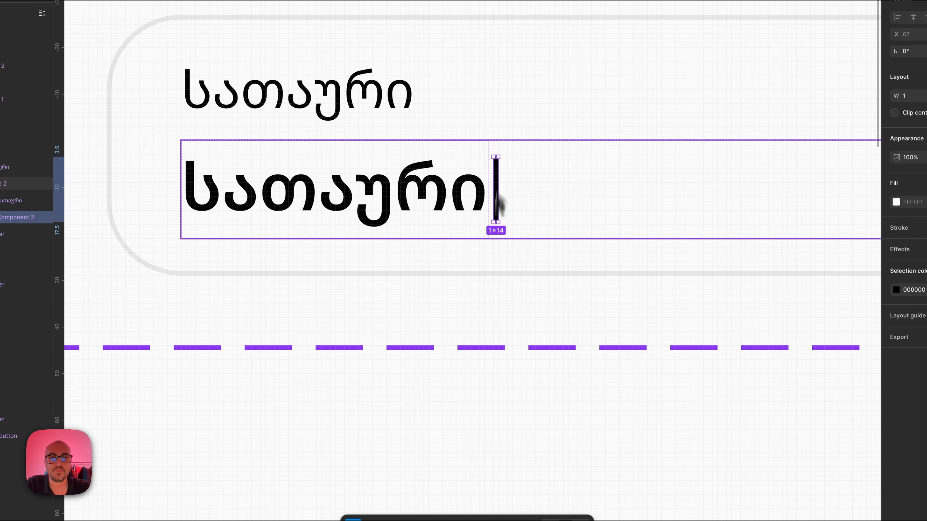
{"action": "left_click", "coordinate": [458, 425]}
{"action": "scroll", "coordinate": [459, 425], "scroll_direction": "down", "scroll_amount": 5}
{"action": "scroll", "coordinate": [458, 425], "scroll_direction": "down", "scroll_amount": 3}
{"action": "scroll", "coordinate": [458, 425], "scroll_direction": "up", "scroll_amount": 3}
{"action": "scroll", "coordinate": [433, 316], "scroll_direction": "down", "scroll_amount": 3}
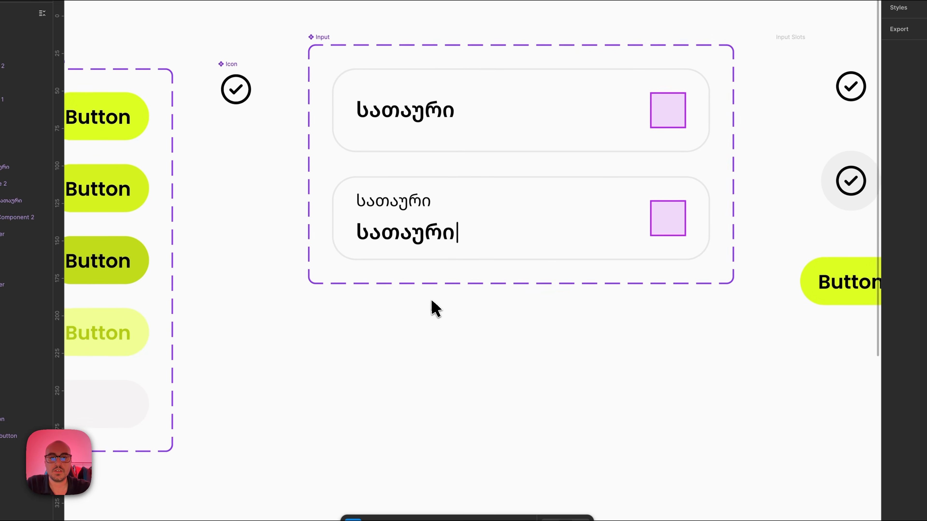
Clear the bold სათაური text in the Typing variant, keeping its empty text layer alongside the cursor.
{"action": "scroll", "coordinate": [431, 301], "scroll_direction": "up", "scroll_amount": 3}
{"action": "left_click", "coordinate": [394, 180]}
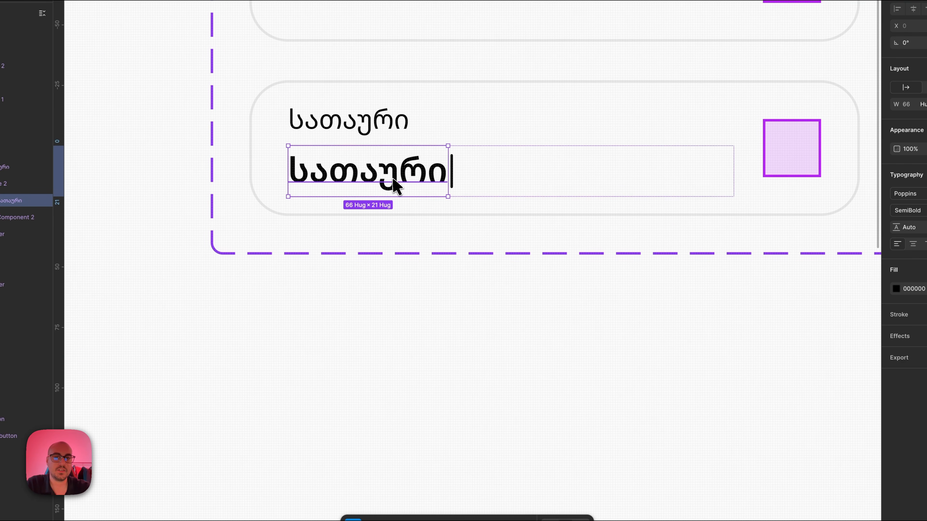
{"action": "double_click", "coordinate": [392, 180]}
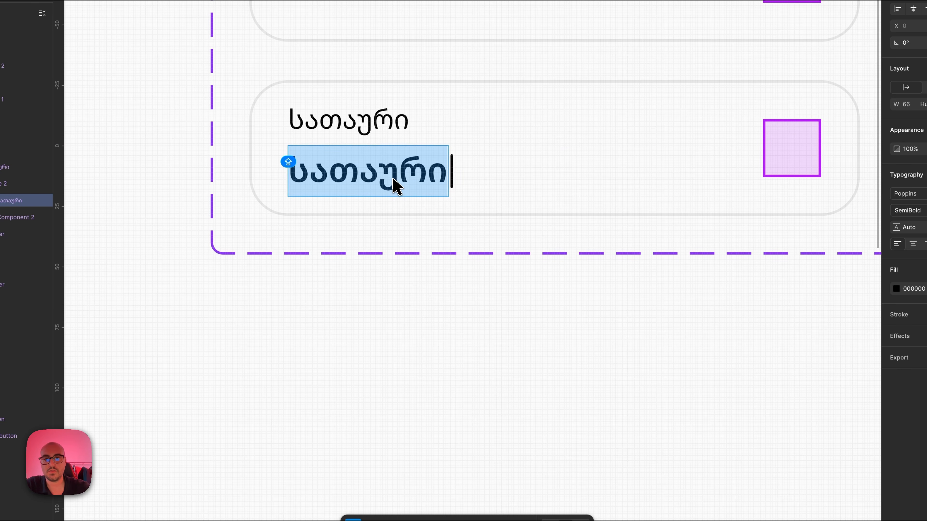
{"action": "key", "text": "BackSpace"}
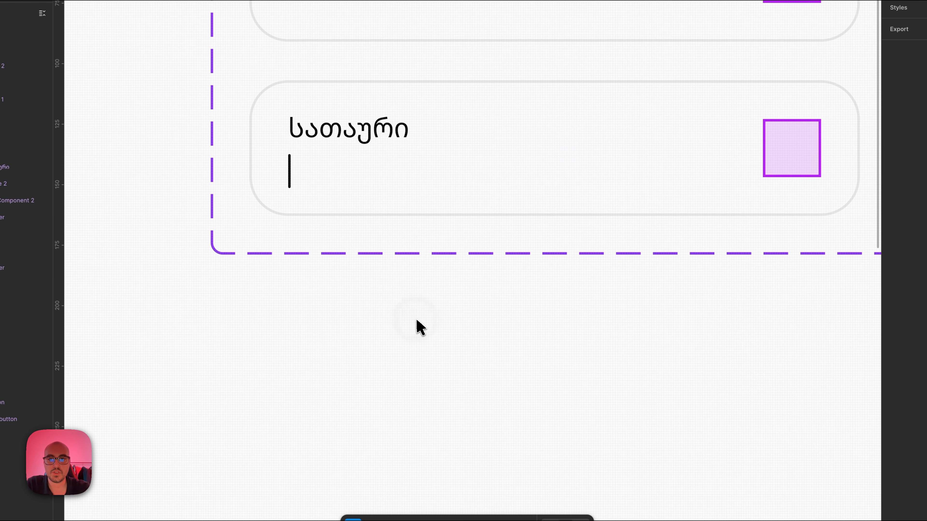
{"action": "key", "text": "super+shift+z"}
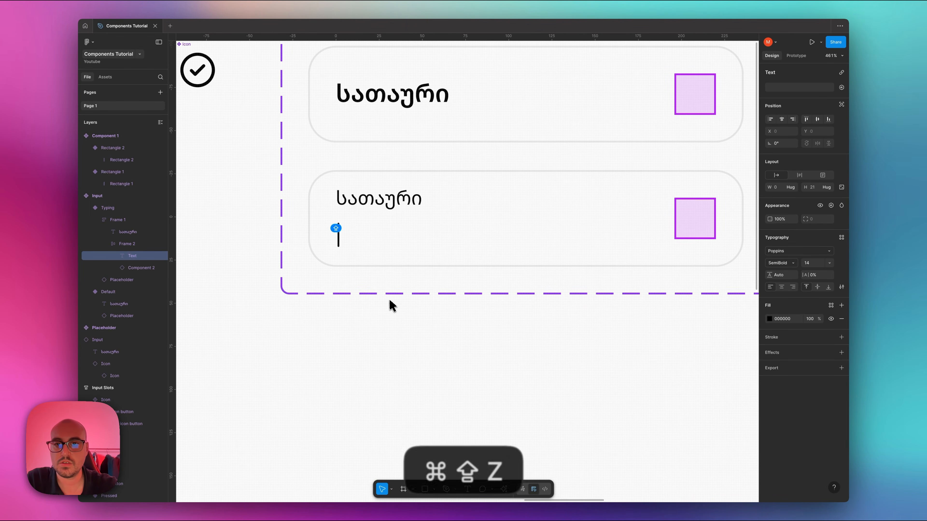
{"action": "key", "text": "super+shift+z"}
{"action": "key", "text": "super+z"}
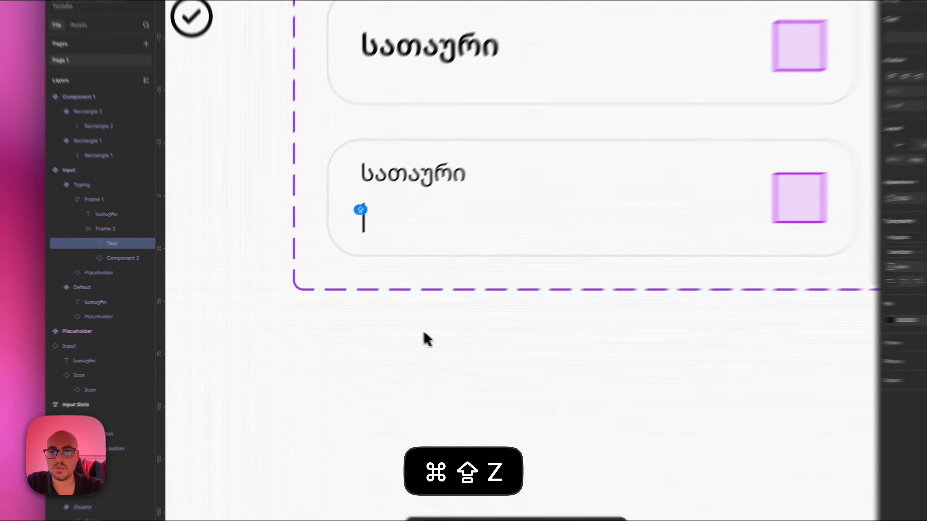
{"action": "key", "text": "super+z"}
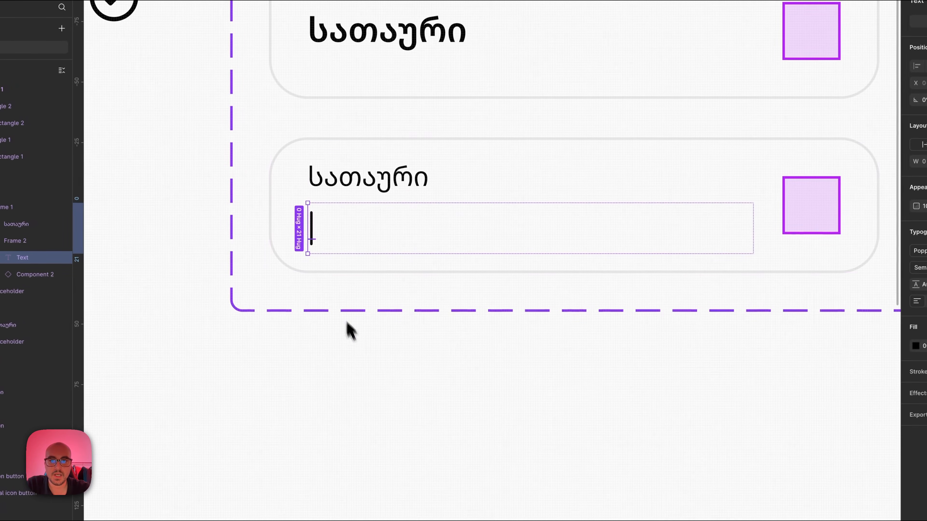
{"action": "left_click", "coordinate": [429, 327]}
Add a third variant to the Input component based on Typing and name it Filled.
{"action": "scroll", "coordinate": [361, 356], "scroll_direction": "down", "scroll_amount": 5}
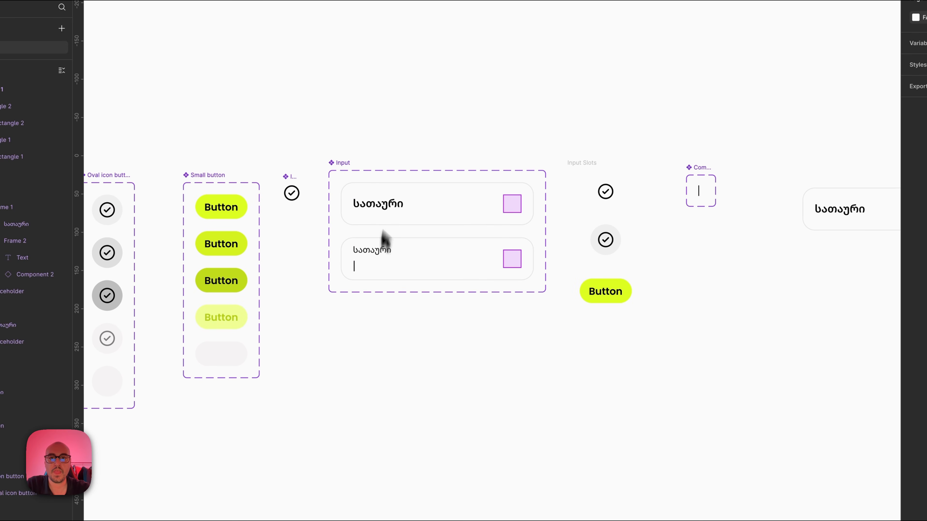
{"action": "scroll", "coordinate": [387, 219], "scroll_direction": "down", "scroll_amount": 2}
{"action": "scroll", "coordinate": [394, 182], "scroll_direction": "up", "scroll_amount": 5}
{"action": "scroll", "coordinate": [437, 161], "scroll_direction": "down", "scroll_amount": 3}
{"action": "scroll", "coordinate": [441, 162], "scroll_direction": "down", "scroll_amount": 2}
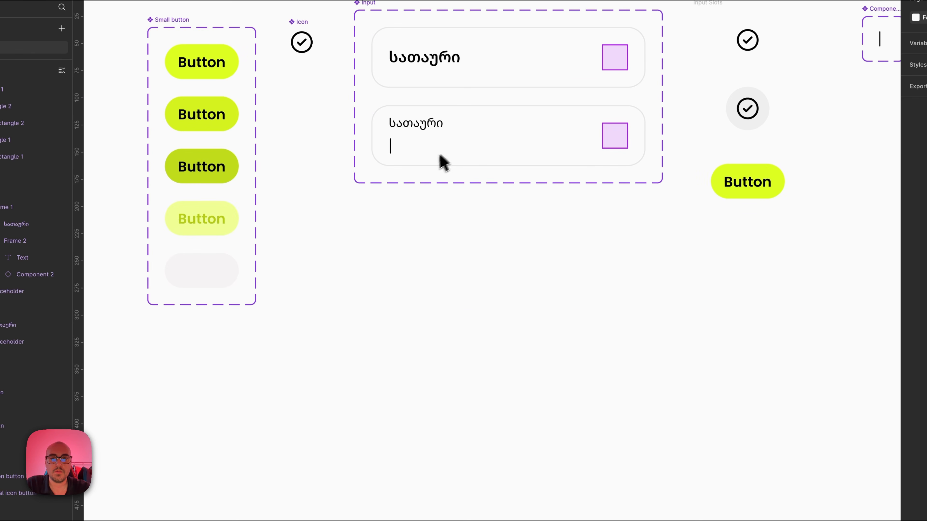
{"action": "scroll", "coordinate": [467, 143], "scroll_direction": "up", "scroll_amount": 1}
{"action": "left_click", "coordinate": [470, 139]}
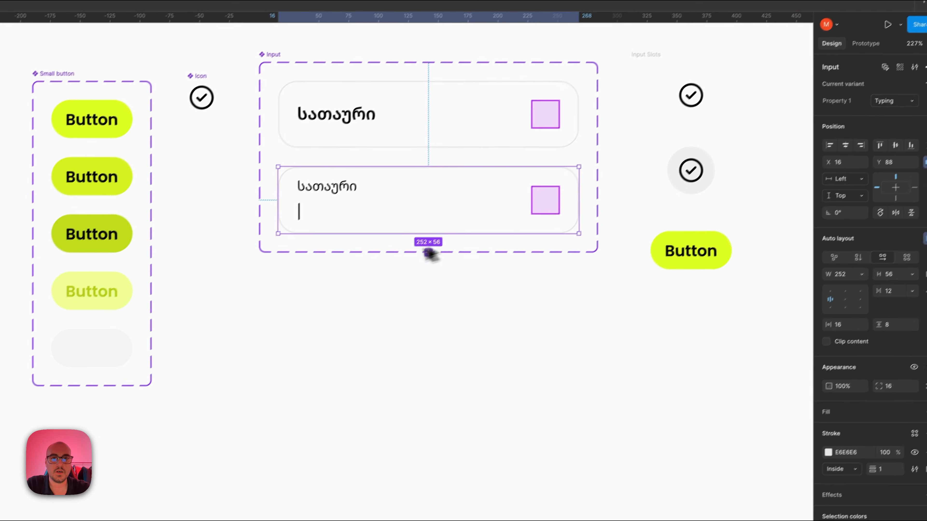
{"action": "left_click", "coordinate": [437, 245]}
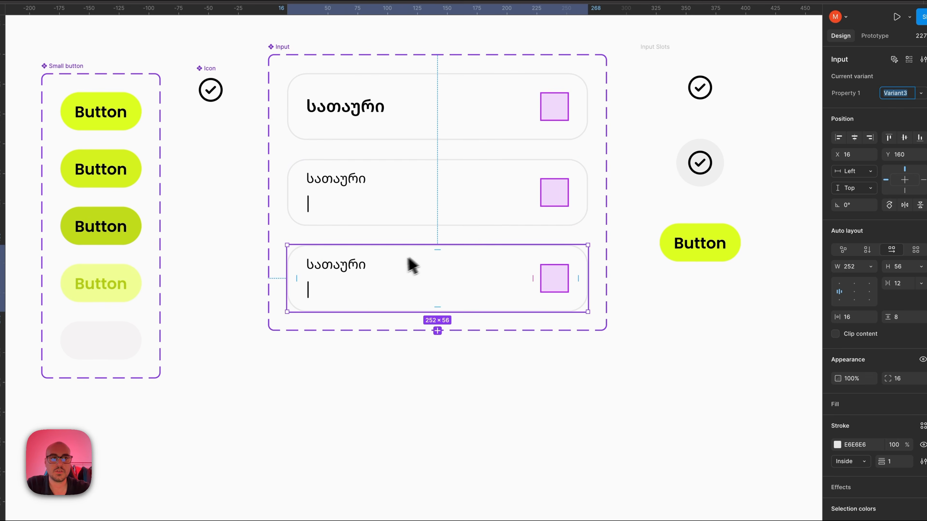
{"action": "left_click", "coordinate": [901, 93]}
{"action": "type", "text": "F"}
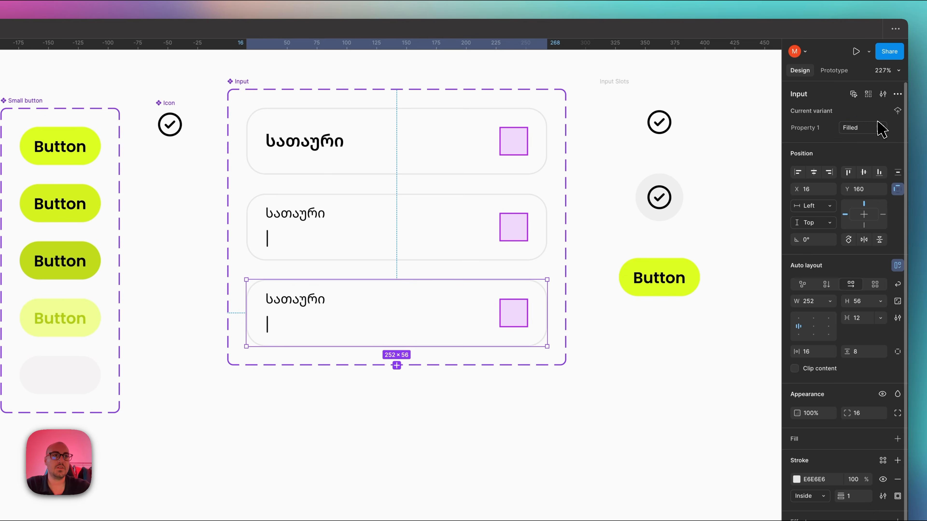
{"action": "type", "text": "illed"}
{"action": "key", "text": "Return"}
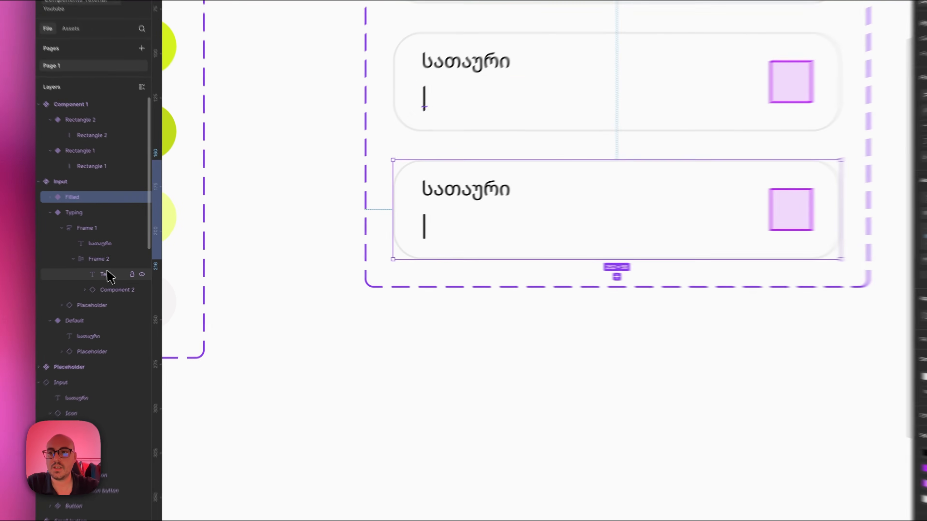
Enter საჩემო აკადემია in the Filled variant's empty text layer and remove the cursor instance following it.
{"action": "left_click", "coordinate": [162, 268]}
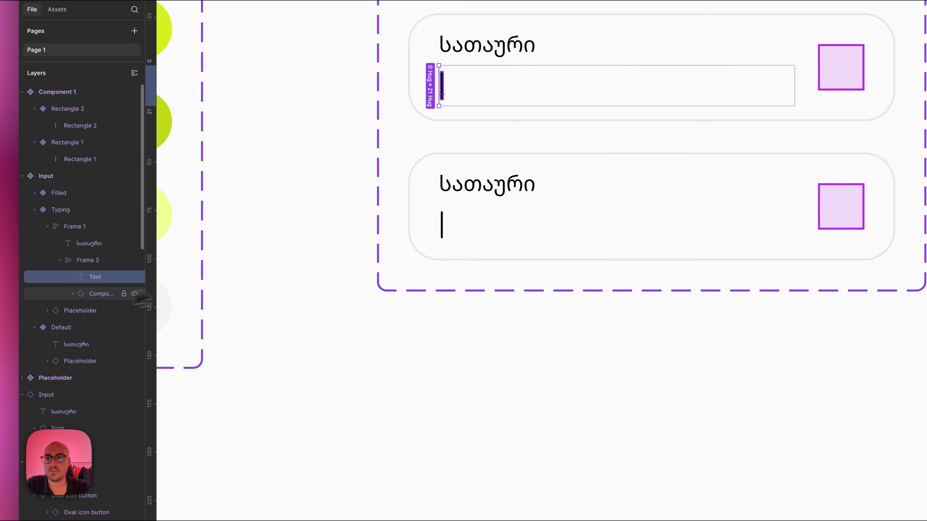
{"action": "left_click", "coordinate": [451, 219]}
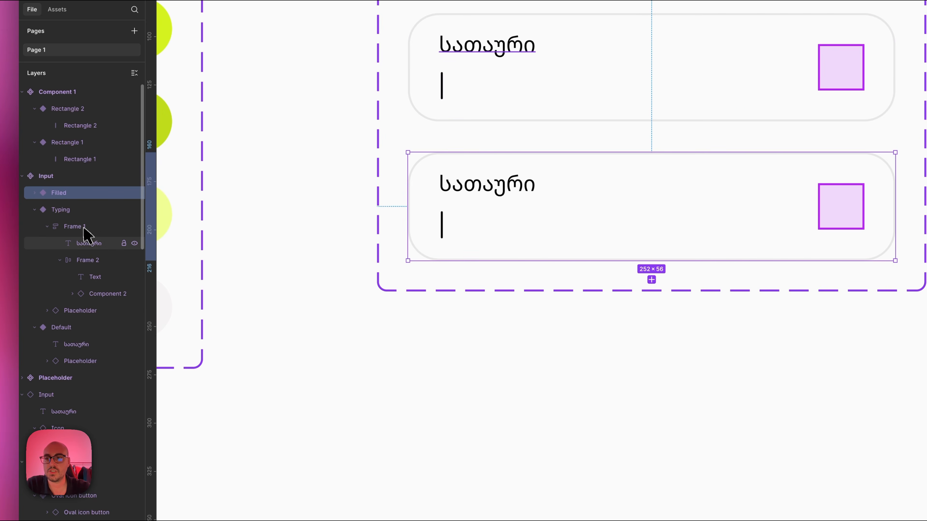
{"action": "left_click", "coordinate": [98, 278]}
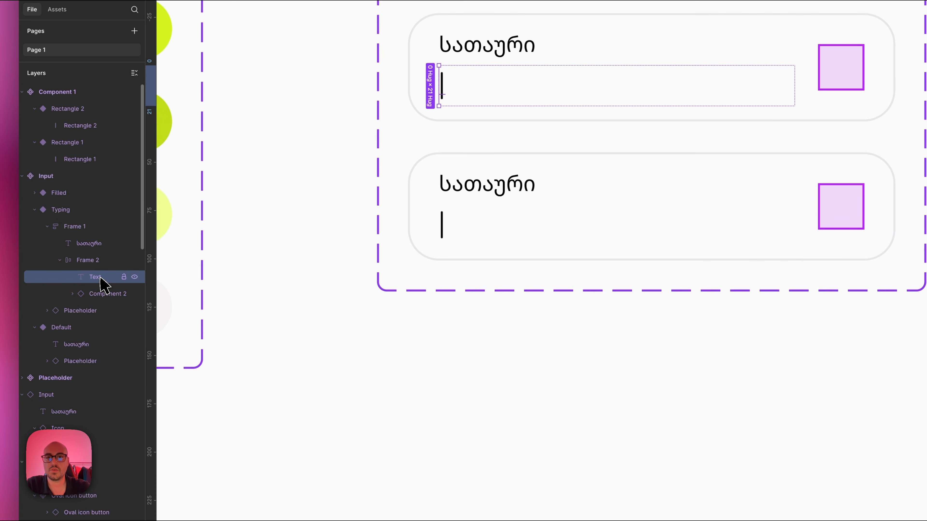
{"action": "left_click", "coordinate": [441, 219]}
{"action": "left_click", "coordinate": [34, 176]}
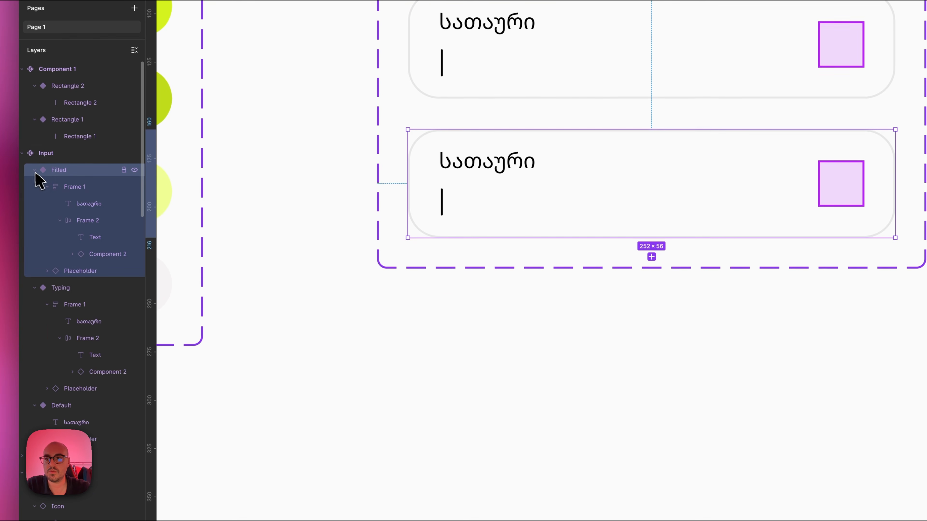
{"action": "left_click", "coordinate": [96, 242]}
{"action": "key", "text": "Return"}
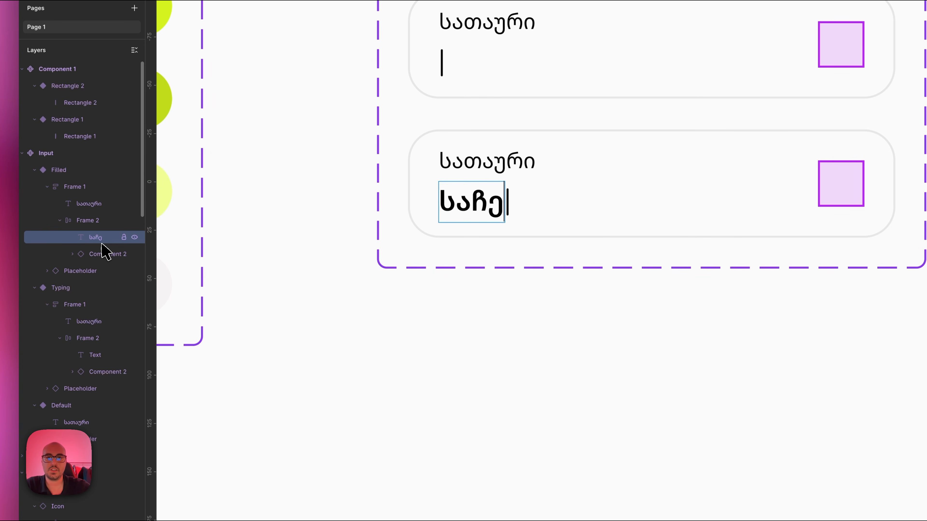
{"action": "key", "text": "Escape"}
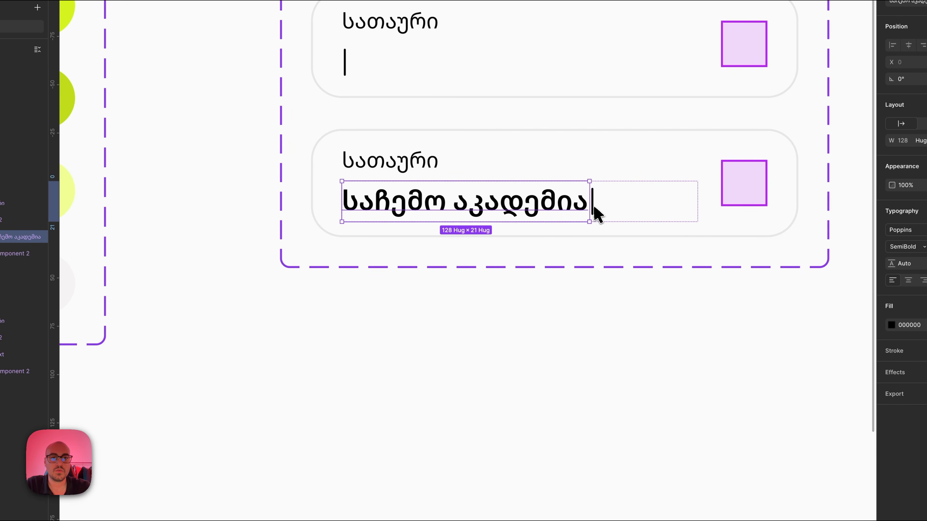
{"action": "left_click", "coordinate": [596, 207]}
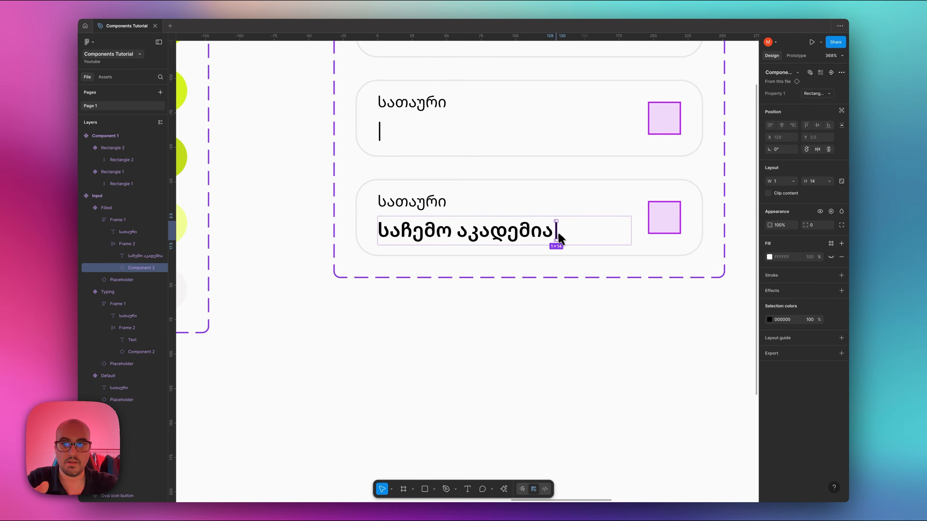
{"action": "left_click", "coordinate": [559, 236]}
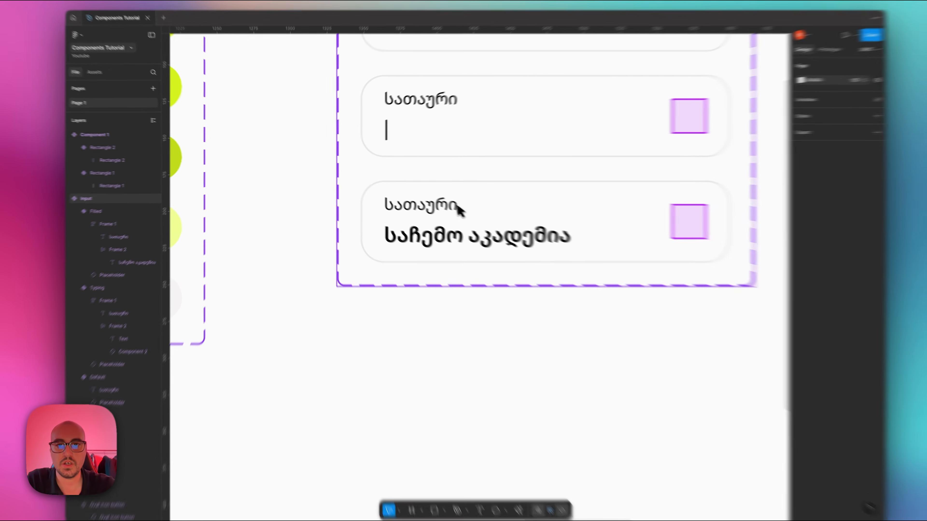
Try to ungroup the frame wrapping the საჩემო აკადემია text in the Filled variant.
{"action": "double_click", "coordinate": [446, 204]}
{"action": "double_click", "coordinate": [432, 242]}
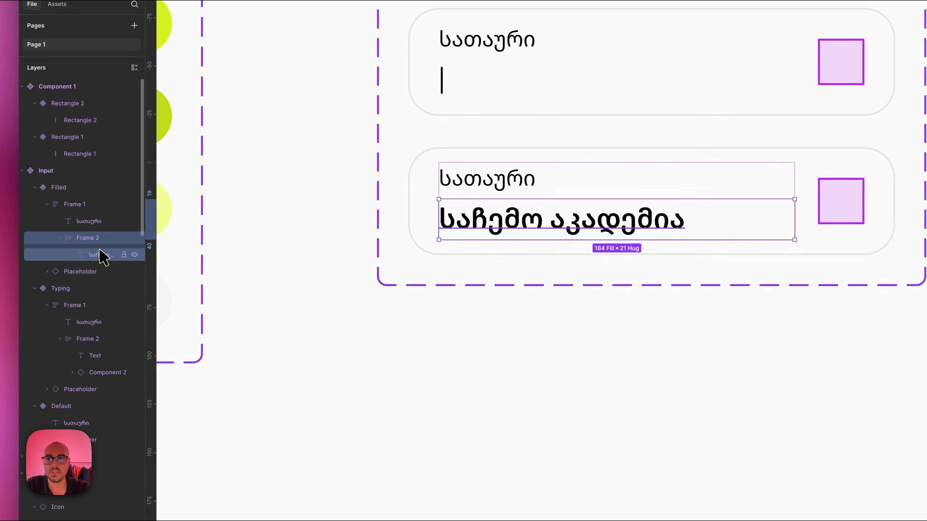
{"action": "key", "text": "super+shift+g"}
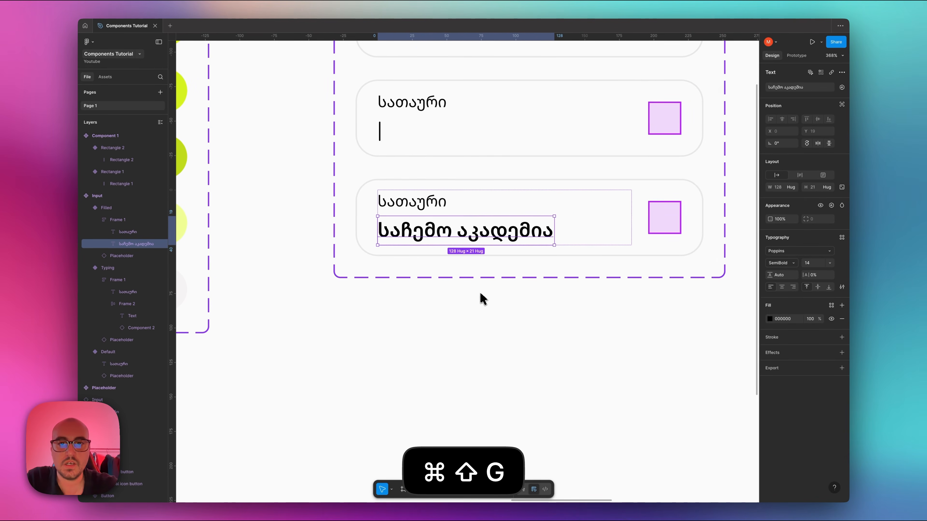
{"action": "key", "text": "super+z"}
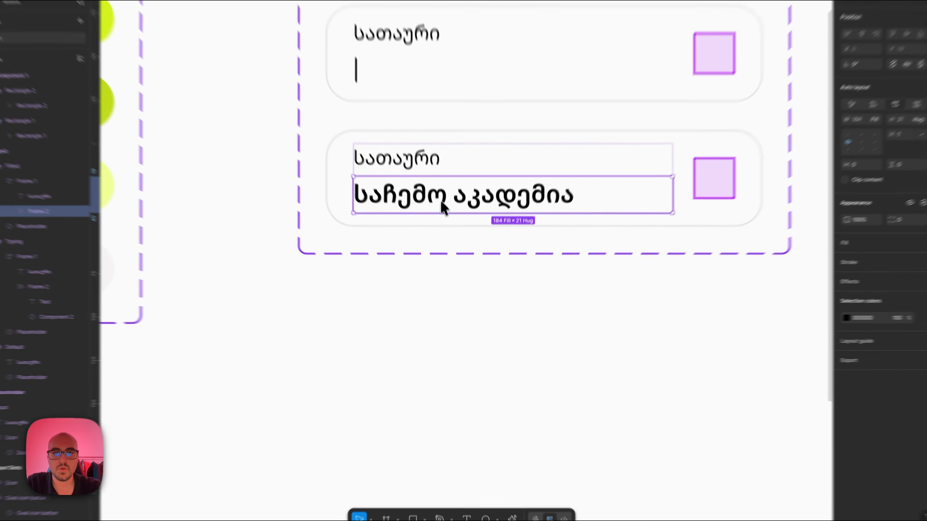
Try to remove auto layout from the frame around საჩემო აკადემია in the Filled variant.
{"action": "right_click", "coordinate": [449, 223]}
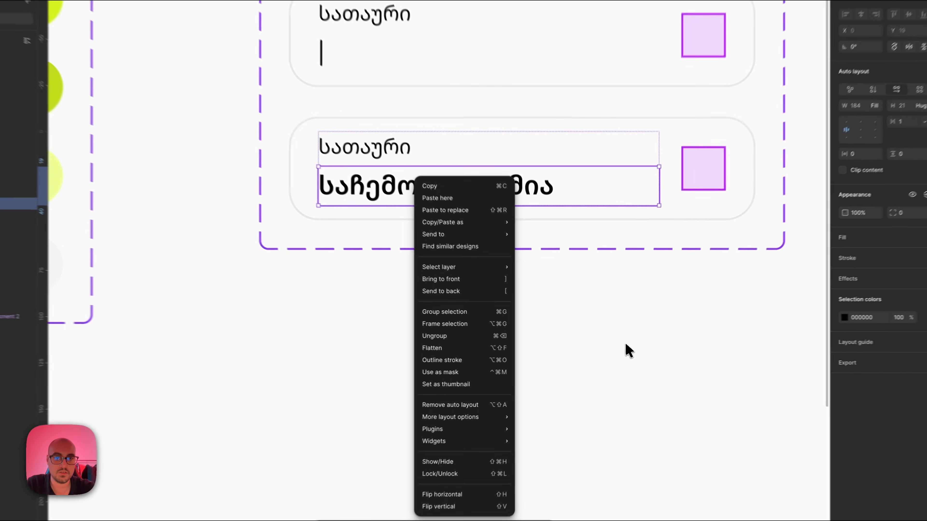
{"action": "left_click", "coordinate": [605, 347]}
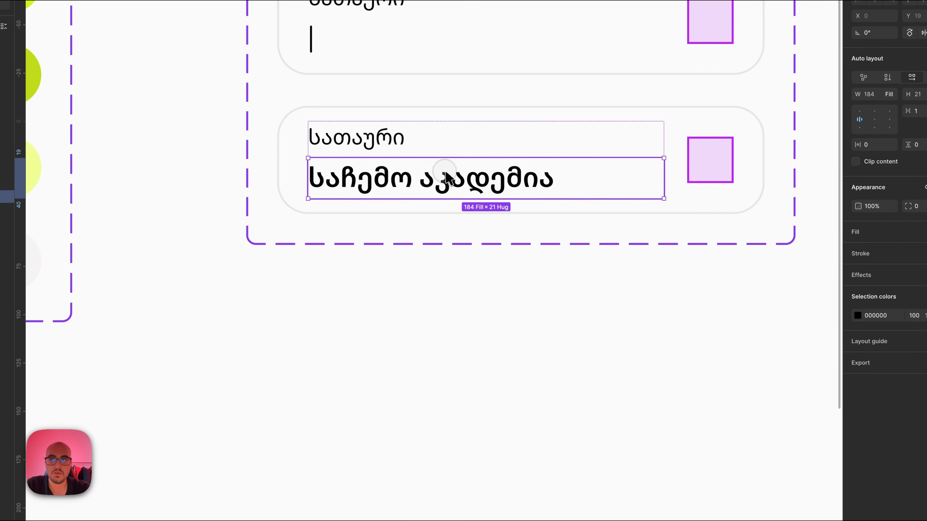
{"action": "key", "text": "shift+alt+a"}
{"action": "key", "text": "super+z"}
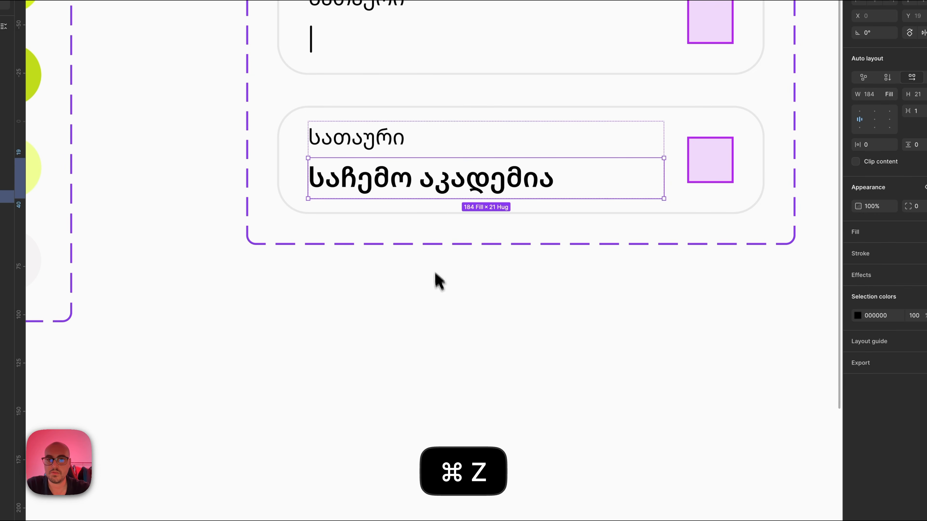
{"action": "right_click", "coordinate": [439, 185]}
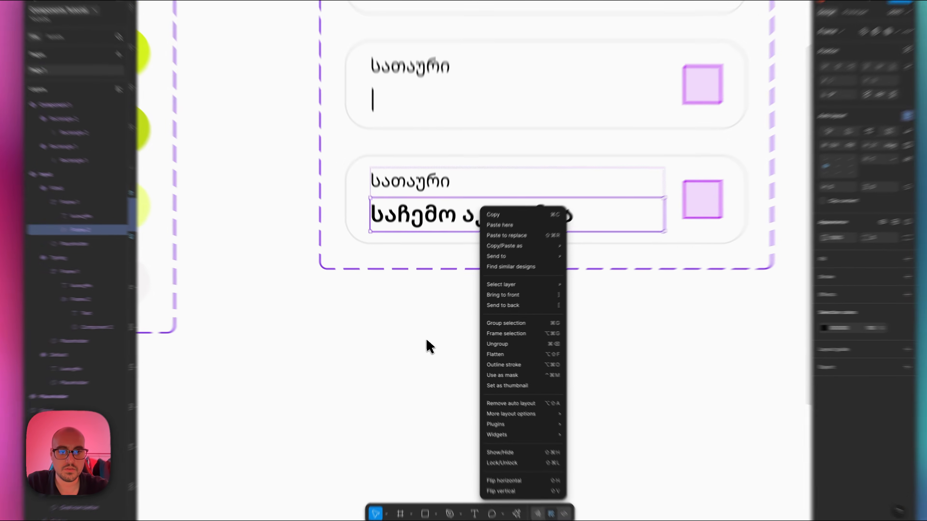
{"action": "left_click", "coordinate": [428, 345]}
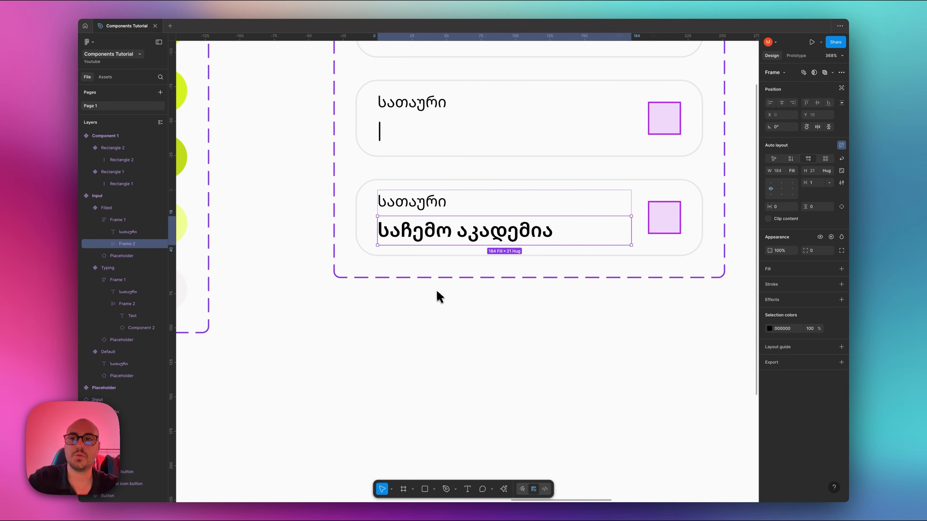
Ungroup the frame around საჩემო აკადემია so the text sits directly beneath the სათაური label in the Filled variant.
{"action": "key", "text": "super+shift+g"}
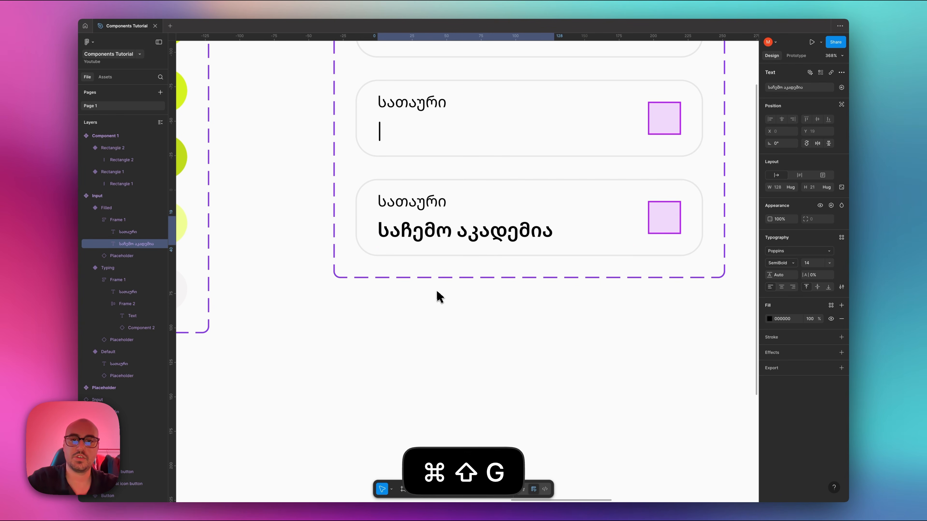
{"action": "scroll", "coordinate": [412, 365], "scroll_direction": "up", "scroll_amount": 3}
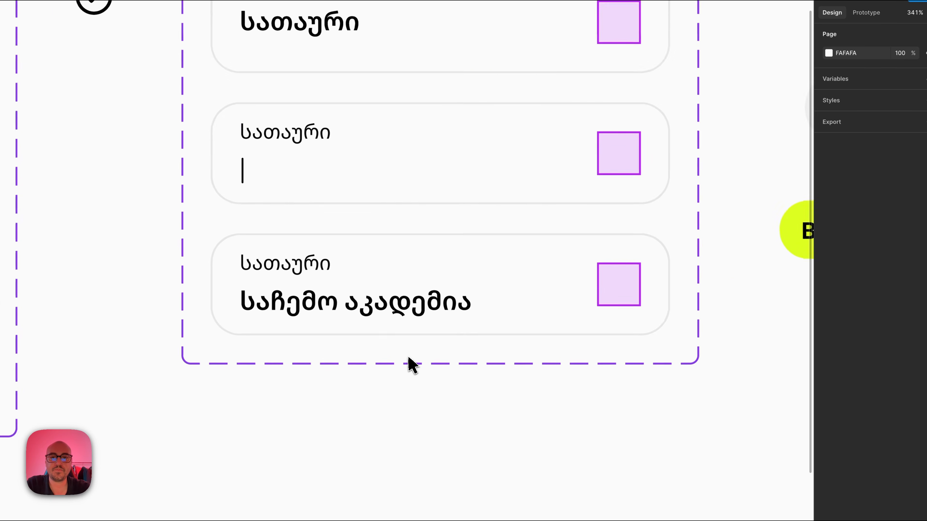
Rename the Input component's Default variant to Enable.
{"action": "scroll", "coordinate": [408, 365], "scroll_direction": "down", "scroll_amount": 4}
{"action": "left_click", "coordinate": [422, 317]}
{"action": "left_click", "coordinate": [440, 130]}
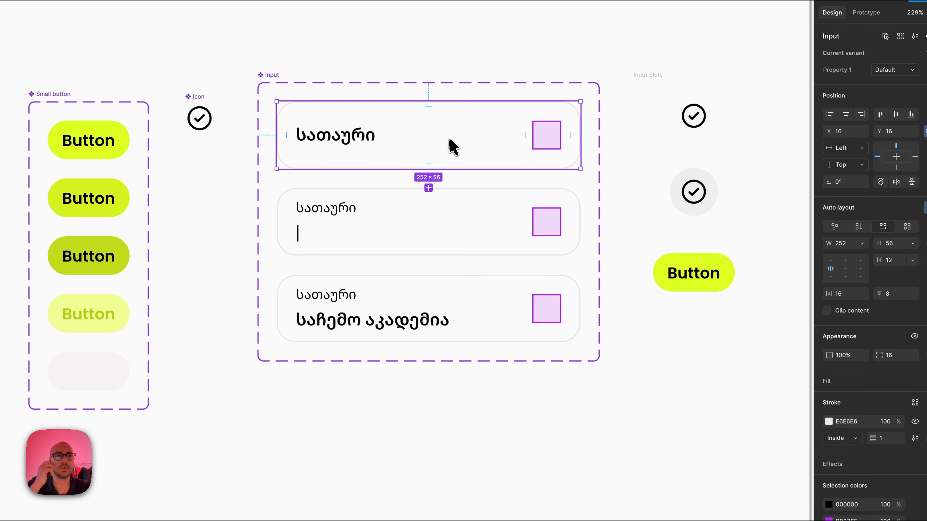
{"action": "left_click", "coordinate": [902, 71]}
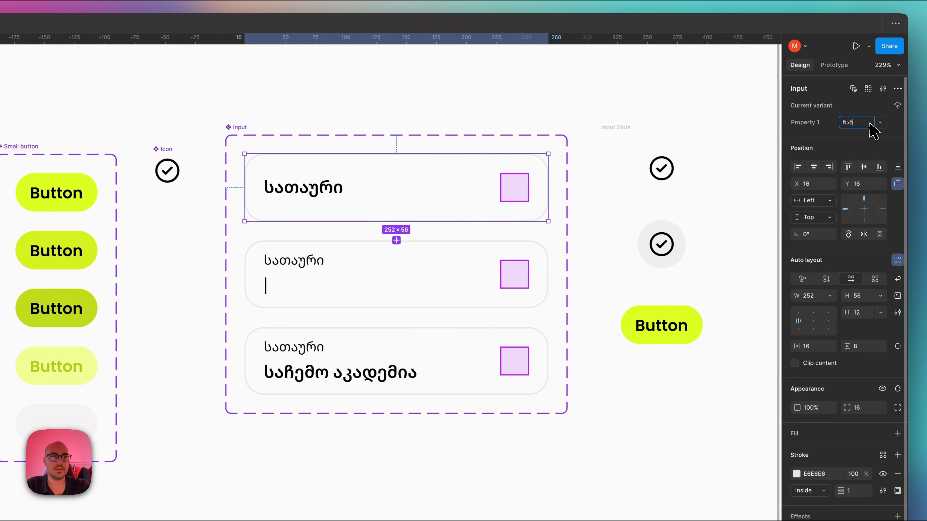
{"action": "left_click", "coordinate": [496, 274]}
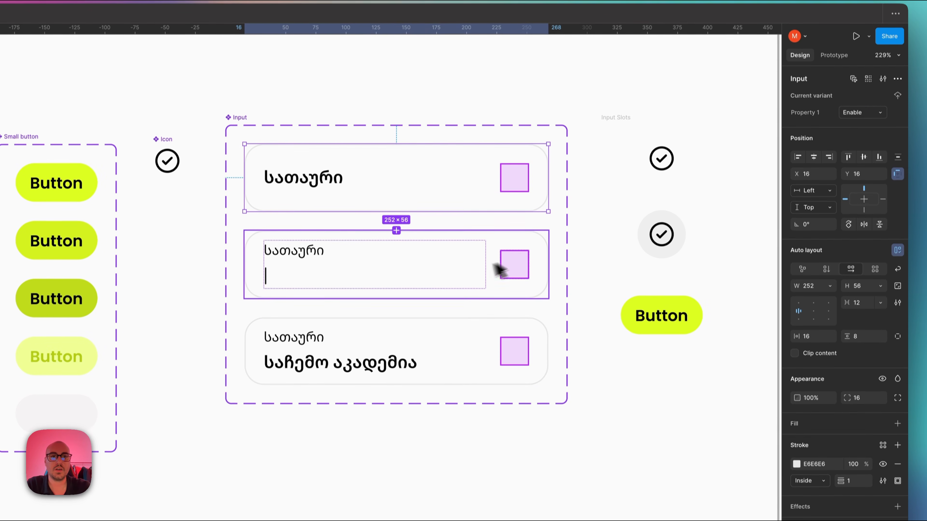
{"action": "left_click", "coordinate": [435, 354]}
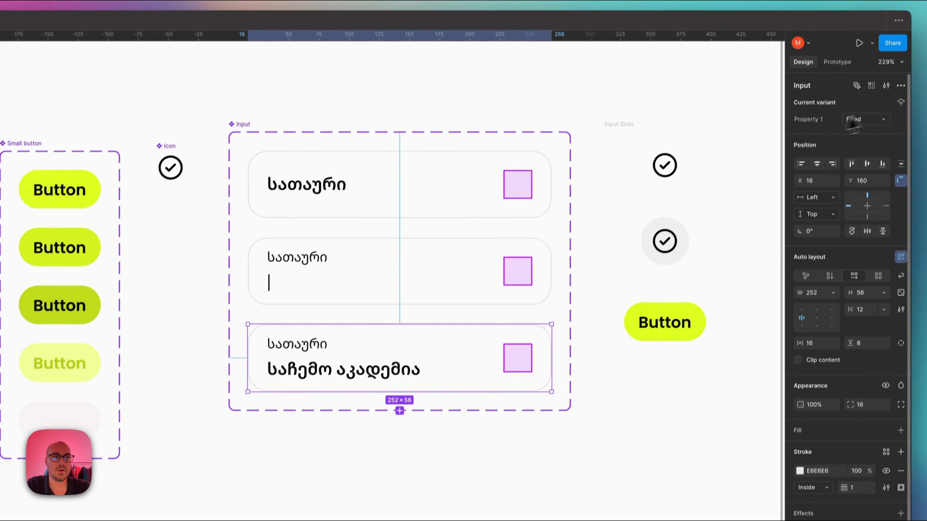
{"action": "scroll", "coordinate": [590, 192], "scroll_direction": "down", "scroll_amount": 3}
{"action": "left_click", "coordinate": [595, 195]}
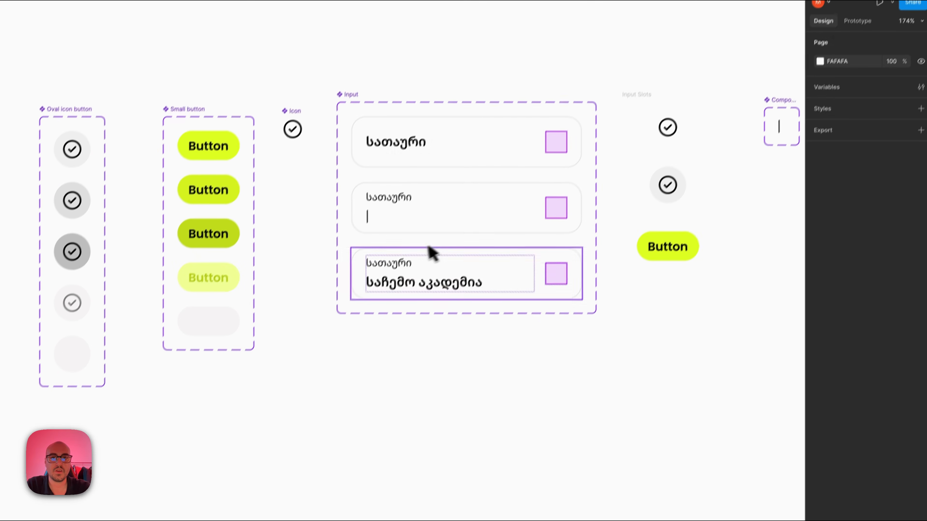
Set the Typing variant's stroke color to dark grey 272727.
{"action": "scroll", "coordinate": [405, 305], "scroll_direction": "up", "scroll_amount": 5}
{"action": "left_click", "coordinate": [454, 259]}
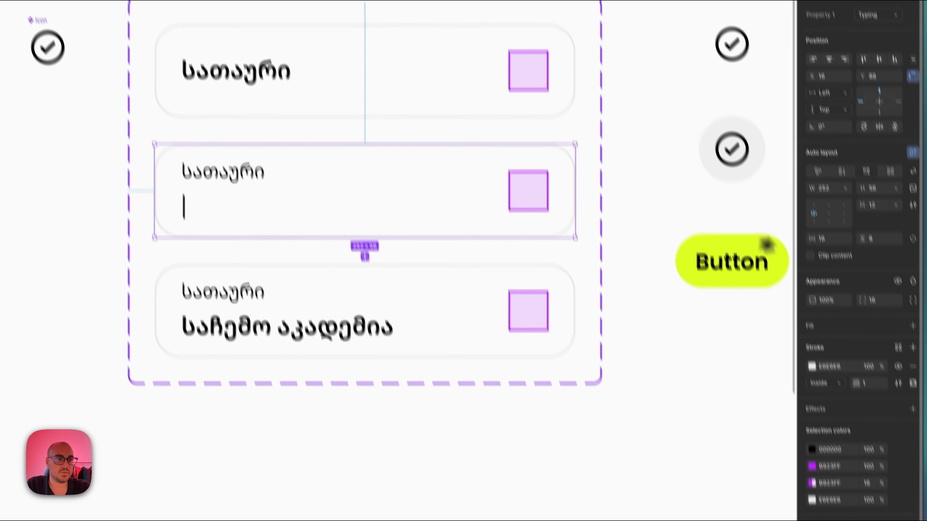
{"action": "left_click", "coordinate": [825, 418]}
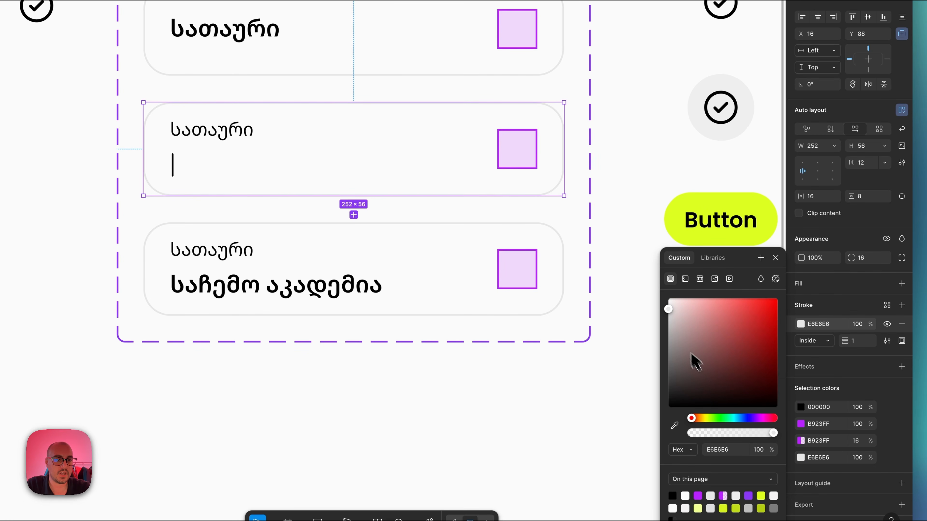
{"action": "left_click_drag", "start_coordinate": [672, 318], "coordinate": [660, 398]}
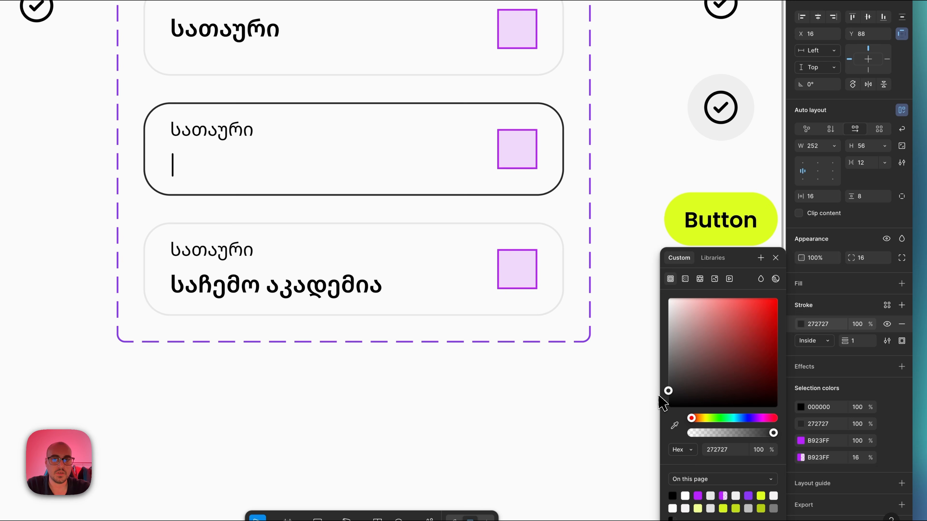
{"action": "left_click", "coordinate": [502, 391]}
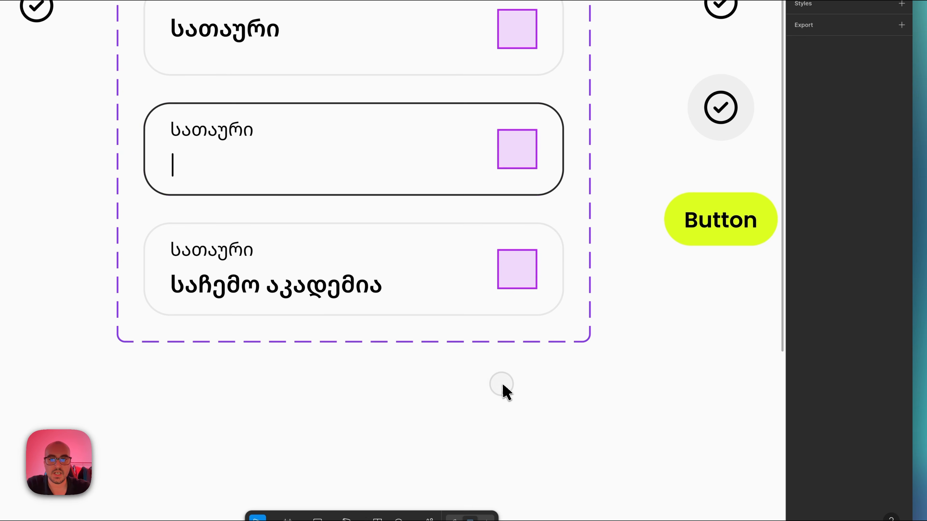
{"action": "scroll", "coordinate": [503, 391], "scroll_direction": "down", "scroll_amount": 5}
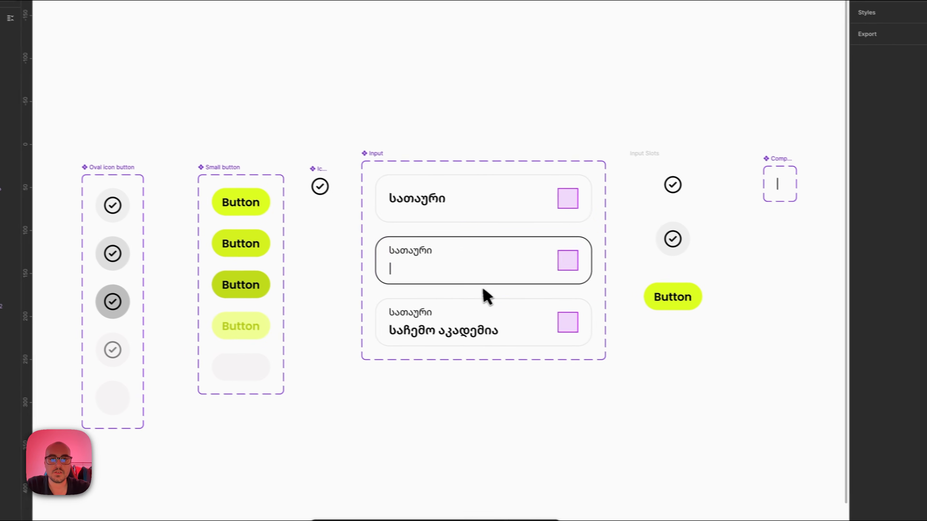
{"action": "scroll", "coordinate": [487, 297], "scroll_direction": "up", "scroll_amount": 5}
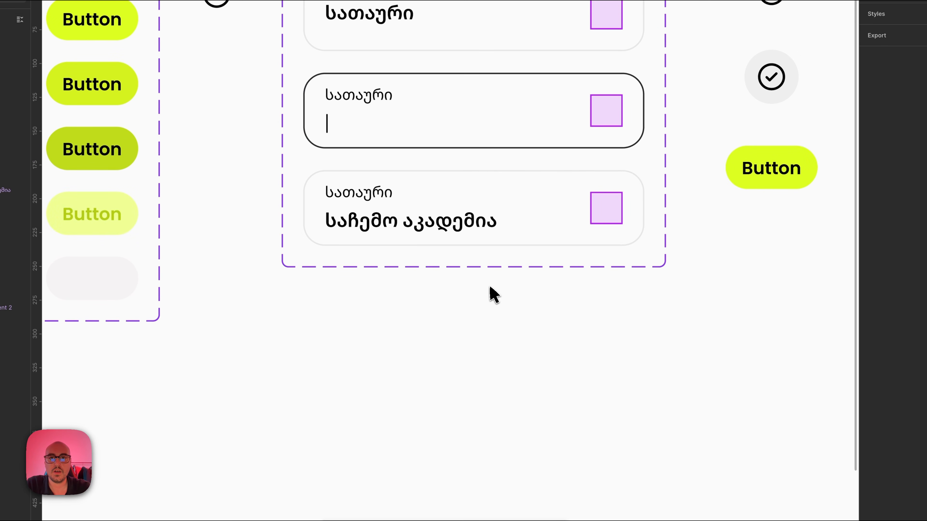
{"action": "scroll", "coordinate": [490, 289], "scroll_direction": "down", "scroll_amount": 3}
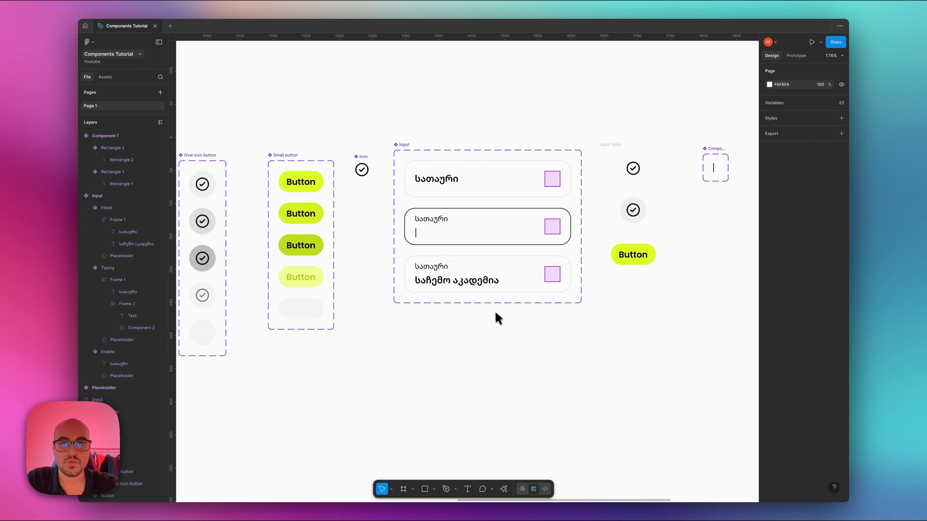
{"action": "scroll", "coordinate": [489, 270], "scroll_direction": "up", "scroll_amount": 5}
{"action": "scroll", "coordinate": [488, 266], "scroll_direction": "down", "scroll_amount": 2}
{"action": "left_click", "coordinate": [398, 209]}
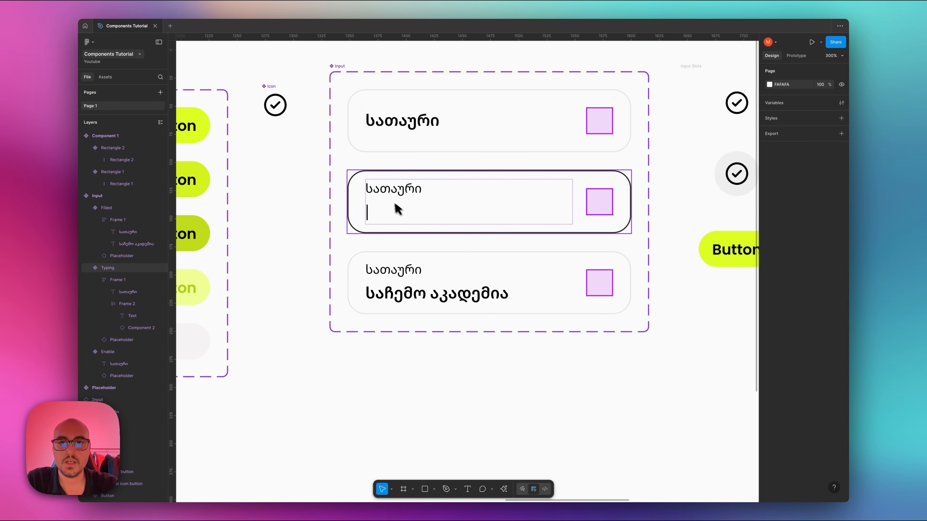
Try a fourth Input variant based on Filled and named Disable, and delete it again.
{"action": "left_click", "coordinate": [453, 270]}
{"action": "scroll", "coordinate": [475, 271], "scroll_direction": "down", "scroll_amount": 2}
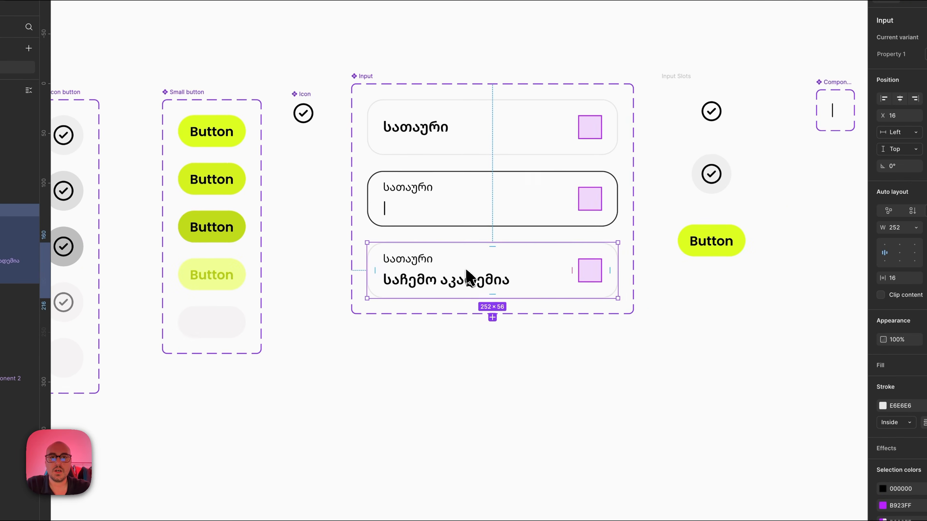
{"action": "left_click", "coordinate": [487, 327]}
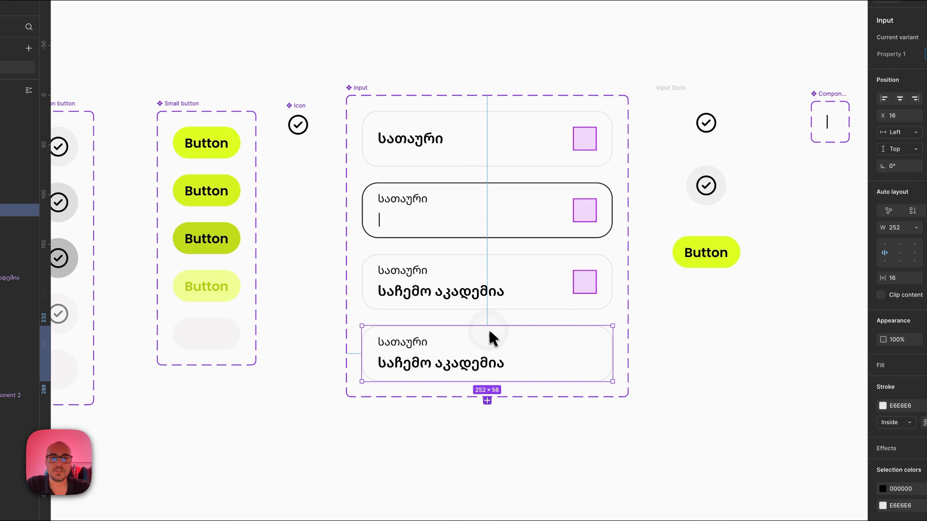
{"action": "scroll", "coordinate": [493, 337], "scroll_direction": "down", "scroll_amount": 2}
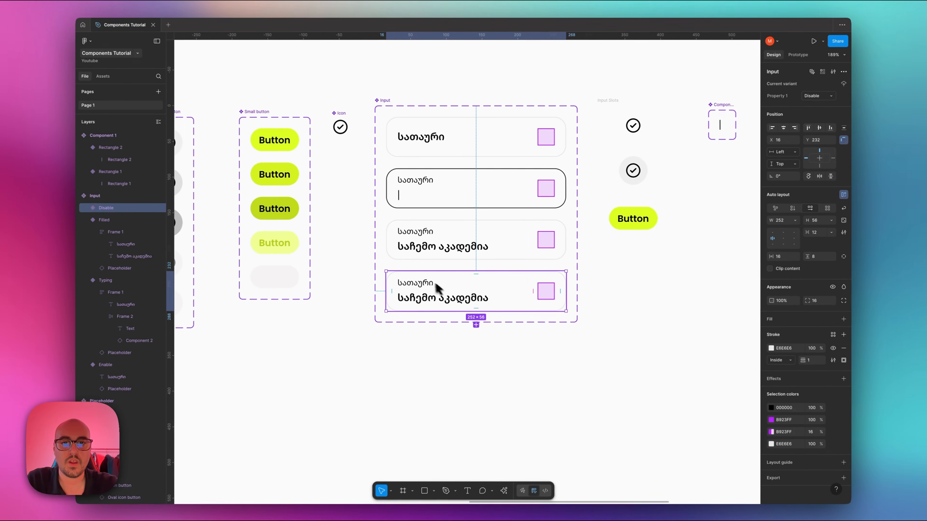
{"action": "scroll", "coordinate": [413, 289], "scroll_direction": "up", "scroll_amount": 5}
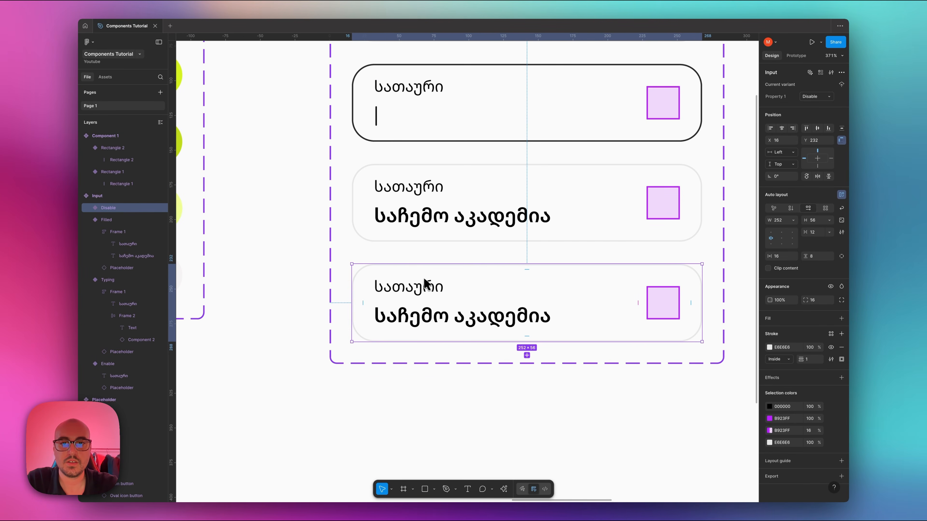
{"action": "scroll", "coordinate": [424, 283], "scroll_direction": "down", "scroll_amount": 3}
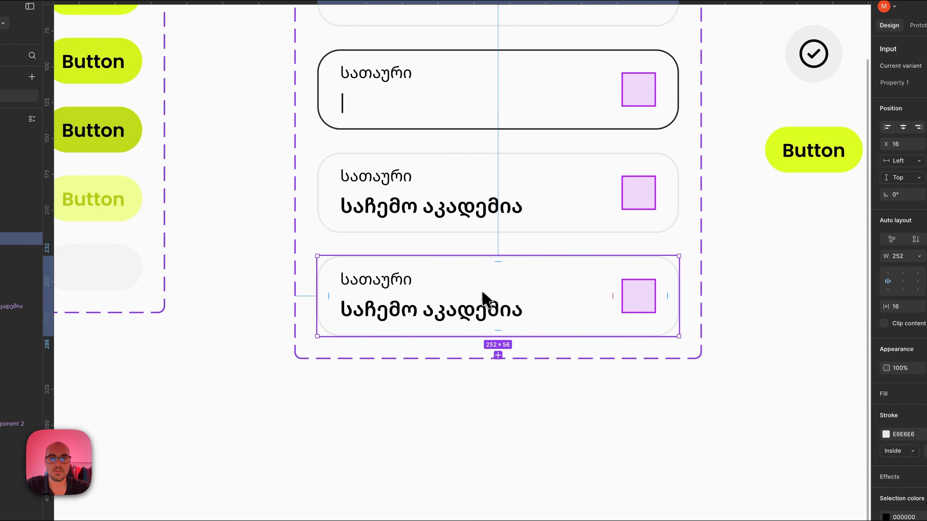
{"action": "scroll", "coordinate": [485, 300], "scroll_direction": "up", "scroll_amount": 1}
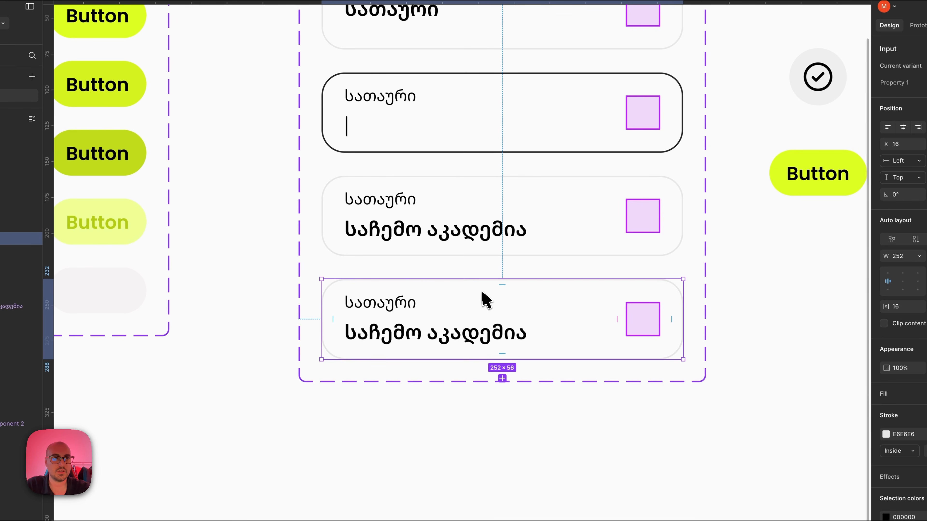
{"action": "key", "text": "Delete"}
Add a fourth variant to the Input component based on Enable and name it Diable.
{"action": "scroll", "coordinate": [482, 165], "scroll_direction": "up", "scroll_amount": 3}
{"action": "left_click", "coordinate": [480, 83]}
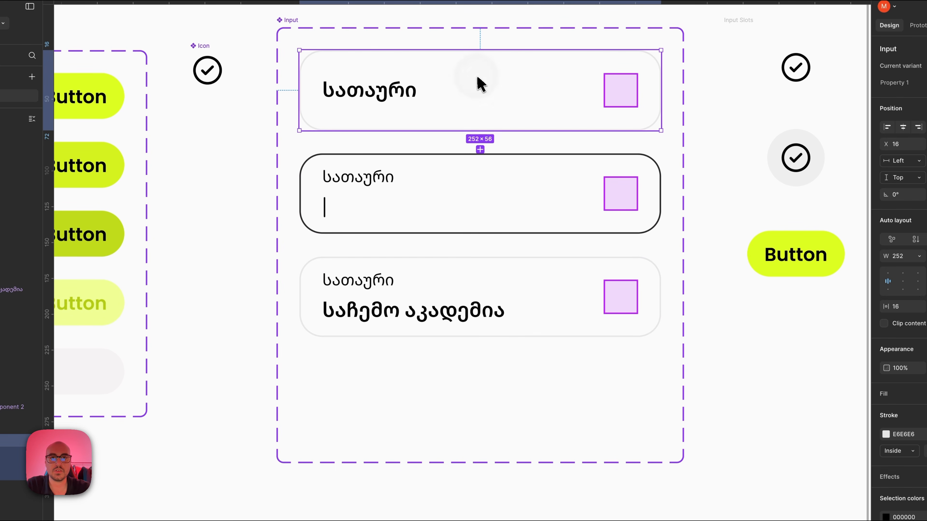
{"action": "left_click", "coordinate": [480, 150]}
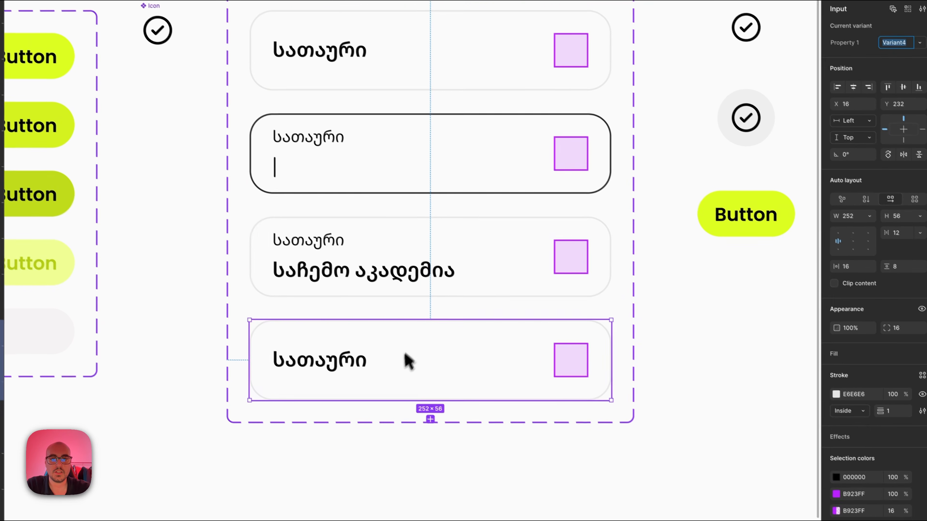
{"action": "type", "text": "Di"}
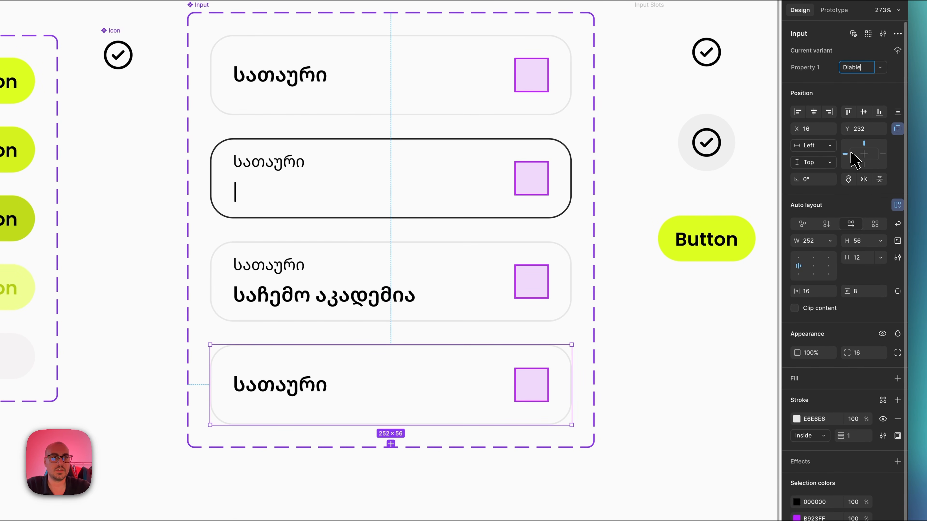
{"action": "type", "text": "able"}
{"action": "key", "text": "Return"}
Change the სათაური text fill in the new fourth variant from black to a mid grey.
{"action": "left_click", "coordinate": [321, 385]}
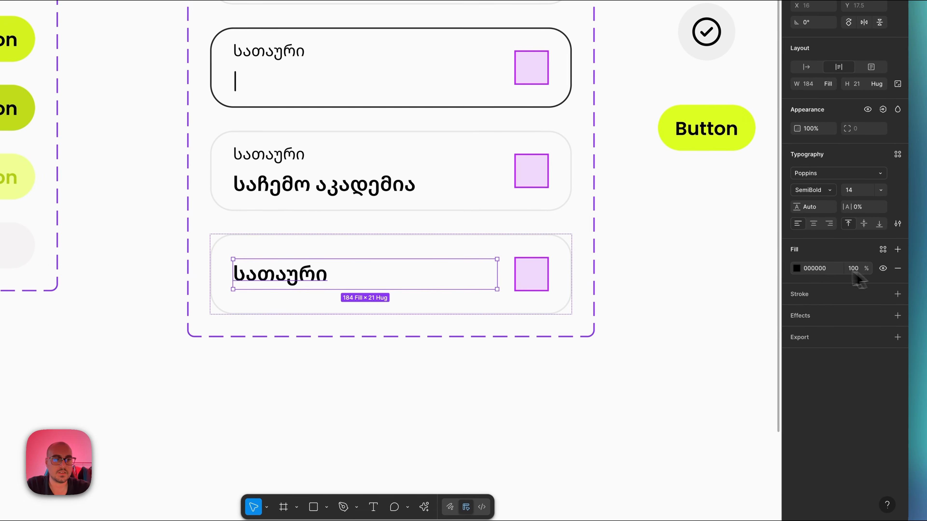
{"action": "left_click", "coordinate": [797, 268]}
{"action": "left_click", "coordinate": [670, 346]}
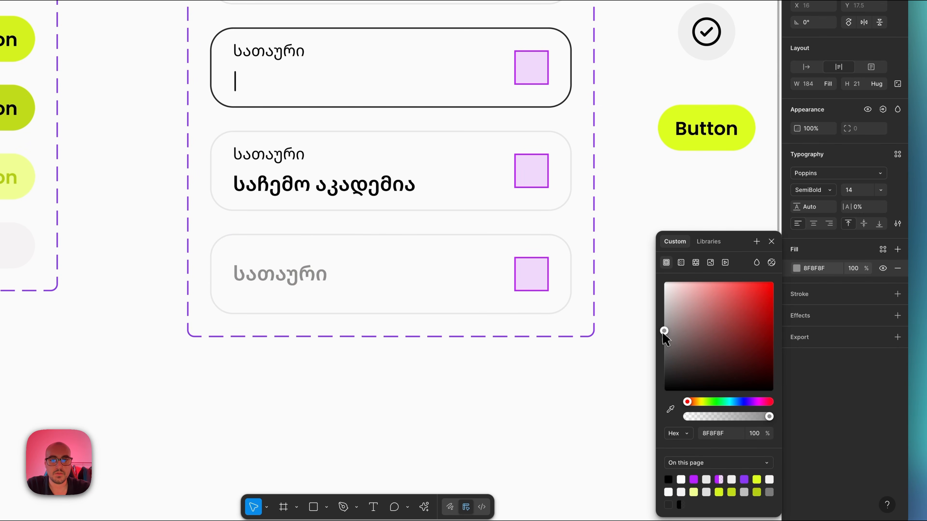
{"action": "left_click", "coordinate": [551, 379]}
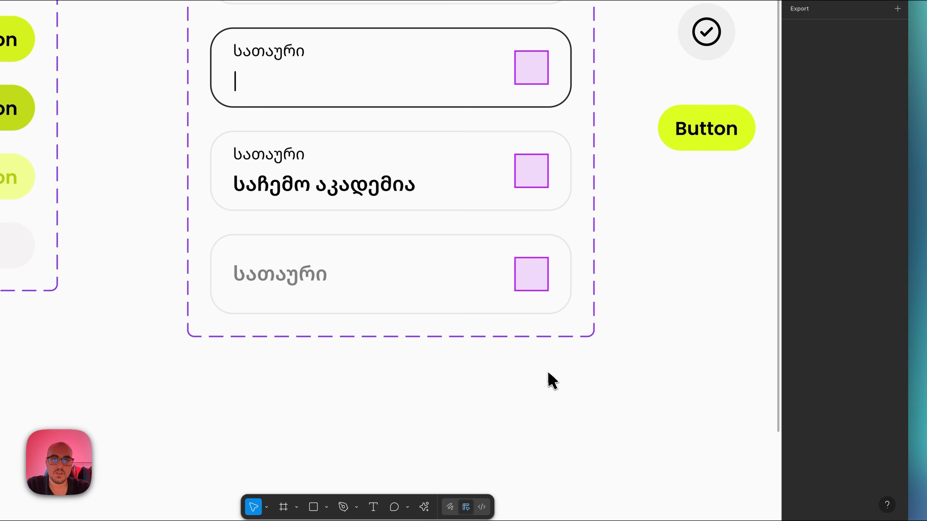
Move the Input component set and the Input Slots frame slightly so their upper edges line up with the cursor component.
{"action": "scroll", "coordinate": [362, 281], "scroll_direction": "down", "scroll_amount": 3}
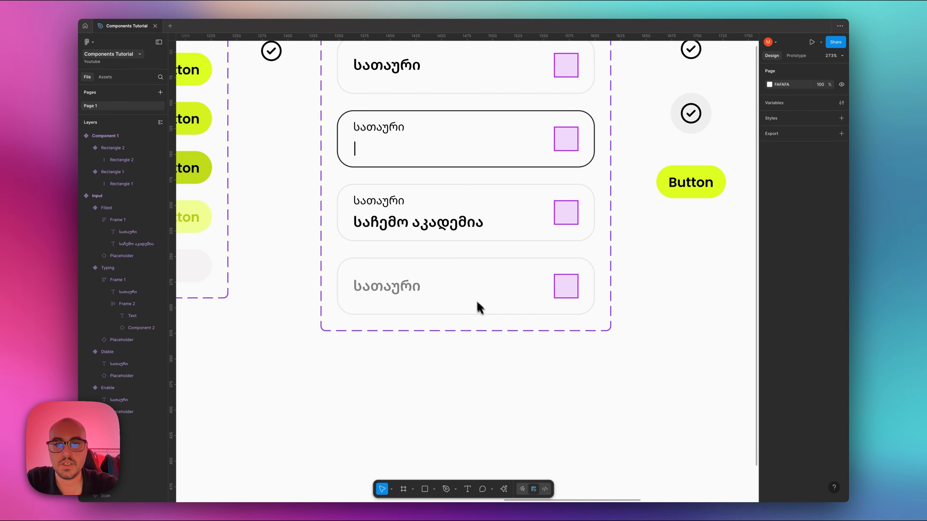
{"action": "scroll", "coordinate": [479, 307], "scroll_direction": "down", "scroll_amount": 5}
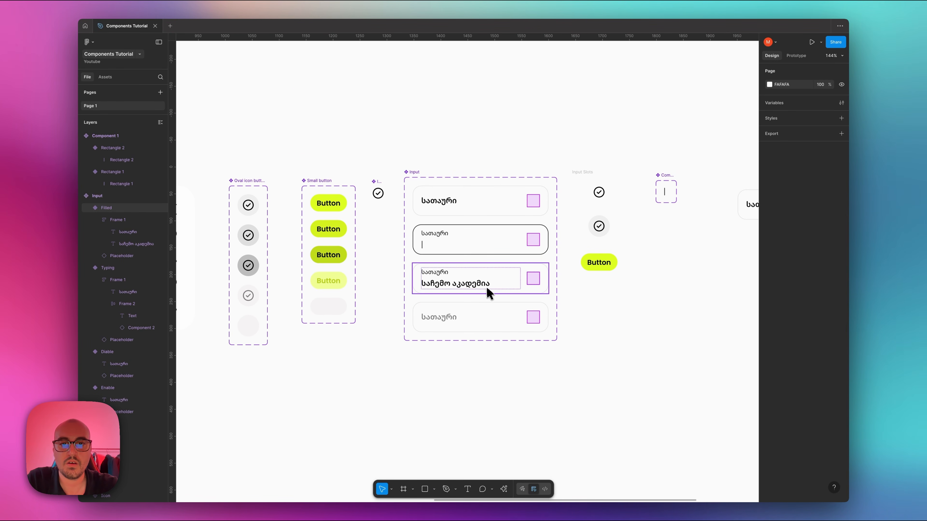
{"action": "scroll", "coordinate": [489, 292], "scroll_direction": "up", "scroll_amount": 3}
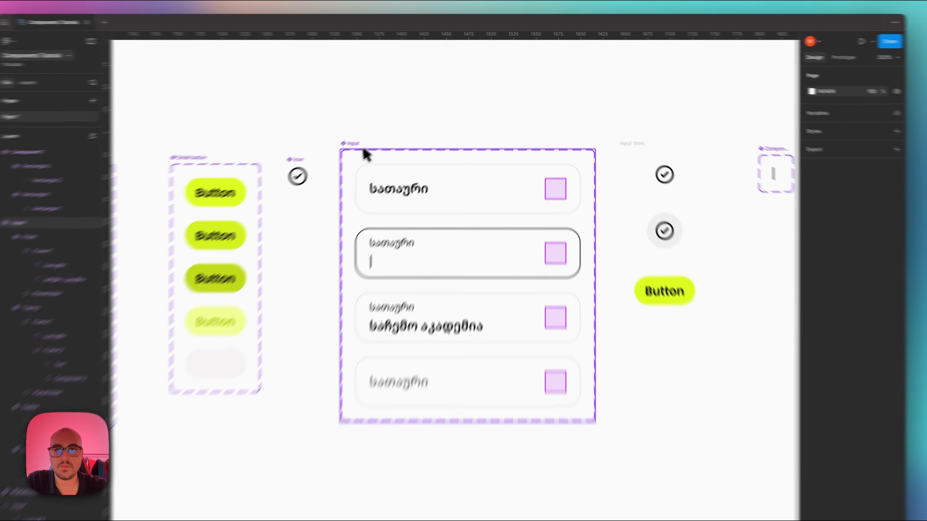
{"action": "left_click", "coordinate": [384, 129]}
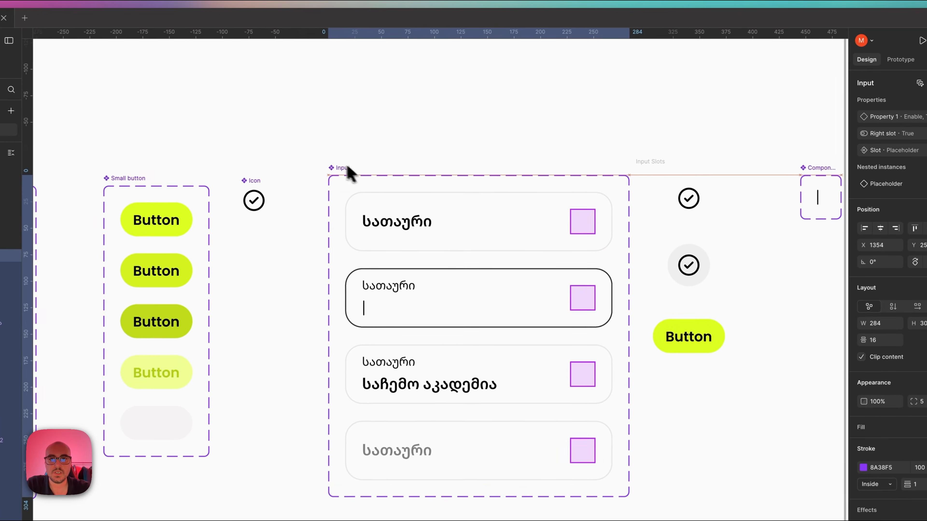
{"action": "left_click_drag", "start_coordinate": [356, 178], "coordinate": [348, 175]}
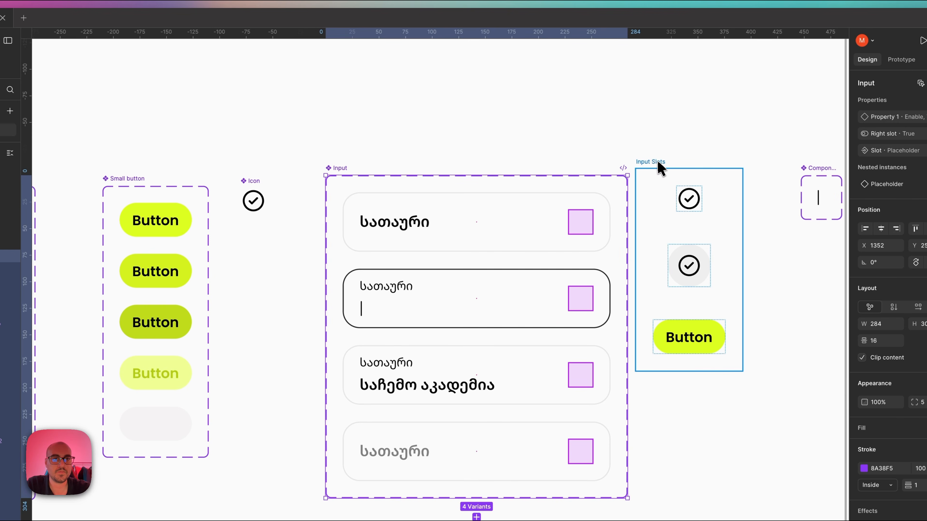
{"action": "left_click_drag", "start_coordinate": [661, 168], "coordinate": [672, 174]}
{"action": "scroll", "coordinate": [620, 186], "scroll_direction": "right", "scroll_amount": 7}
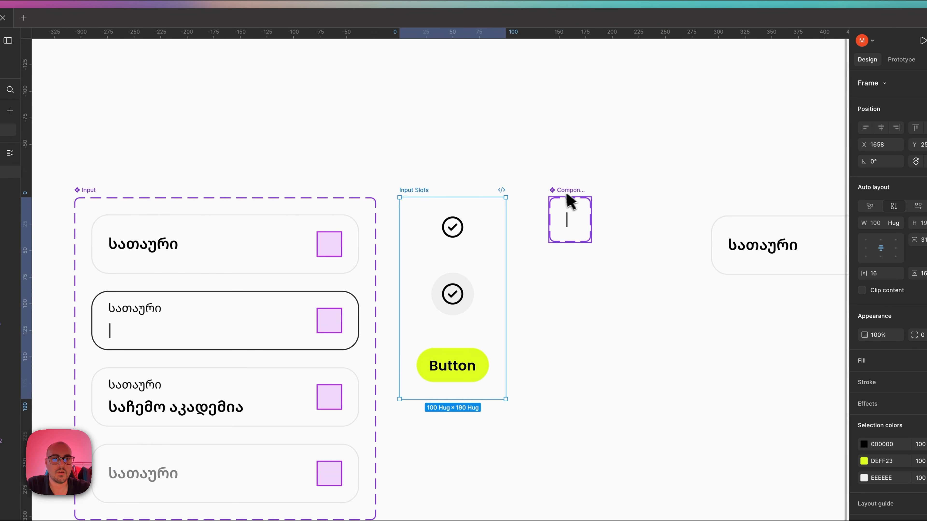
{"action": "left_click", "coordinate": [565, 195]}
{"action": "scroll", "coordinate": [569, 197], "scroll_direction": "right", "scroll_amount": 7}
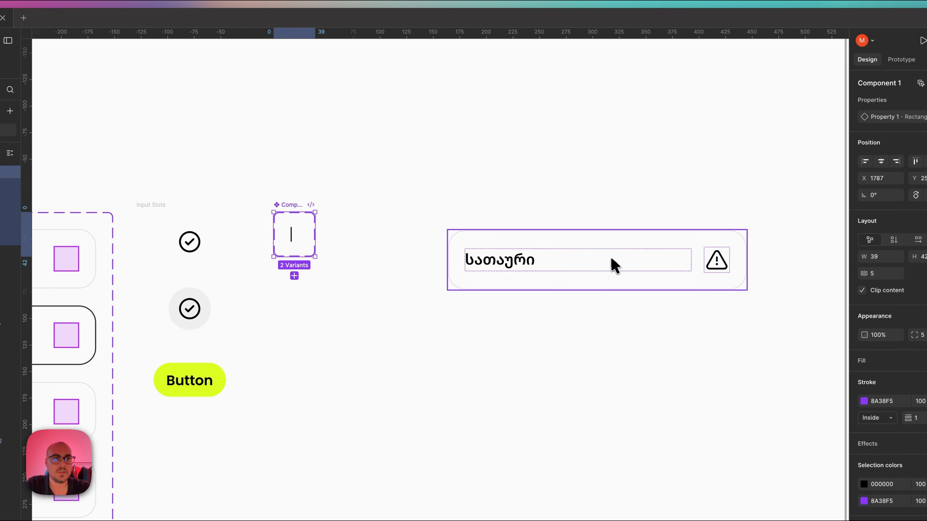
{"action": "left_click", "coordinate": [615, 264]}
{"action": "scroll", "coordinate": [472, 249], "scroll_direction": "left", "scroll_amount": 10}
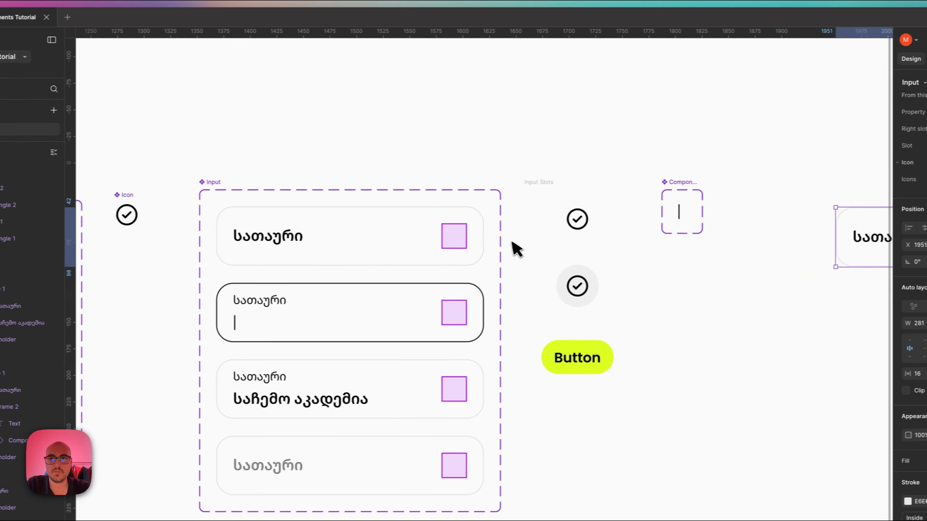
Rename the Input component's Property 1 to State.
{"action": "left_click", "coordinate": [277, 182]}
{"action": "double_click", "coordinate": [816, 128]}
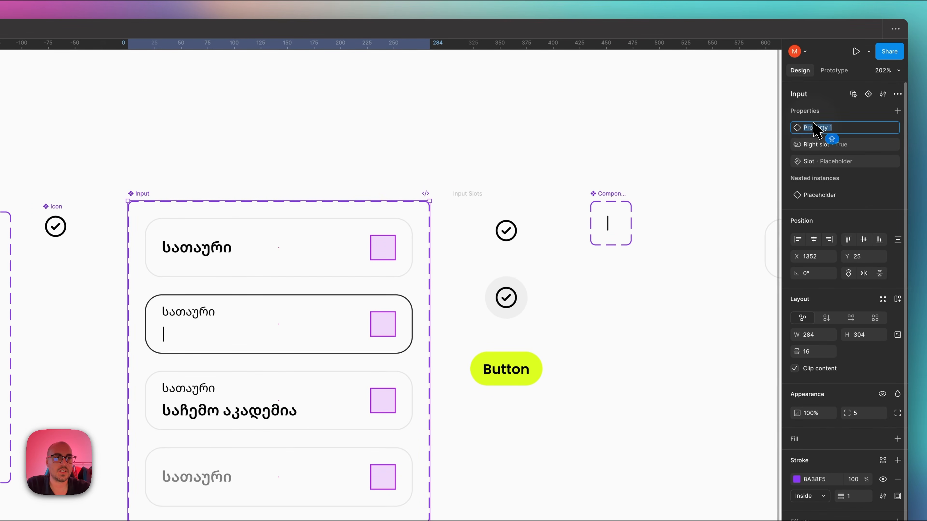
{"action": "key", "text": "Return"}
{"action": "left_click", "coordinate": [657, 151]}
Switch the Input instance's state through Typing, Filled and Diable to test the variants.
{"action": "scroll", "coordinate": [658, 151], "scroll_direction": "right", "scroll_amount": 11}
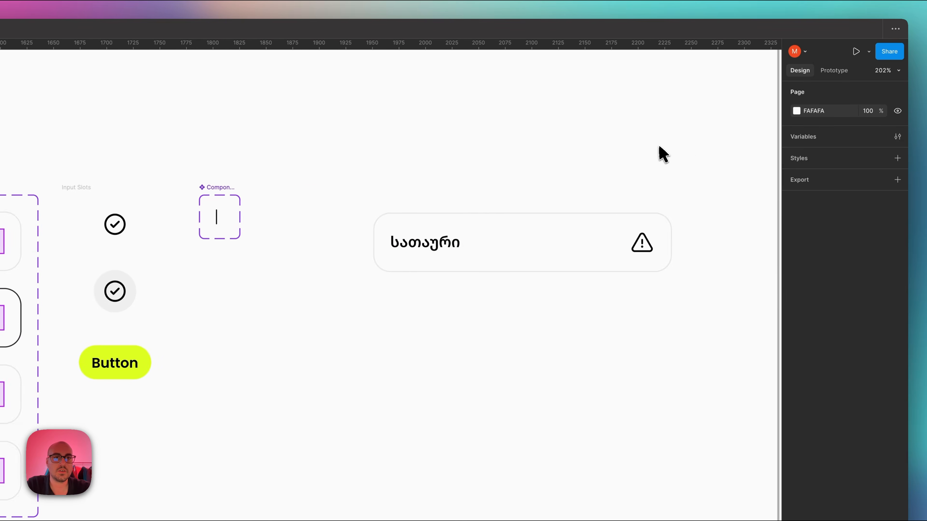
{"action": "left_click", "coordinate": [391, 222]}
{"action": "left_click", "coordinate": [913, 123]}
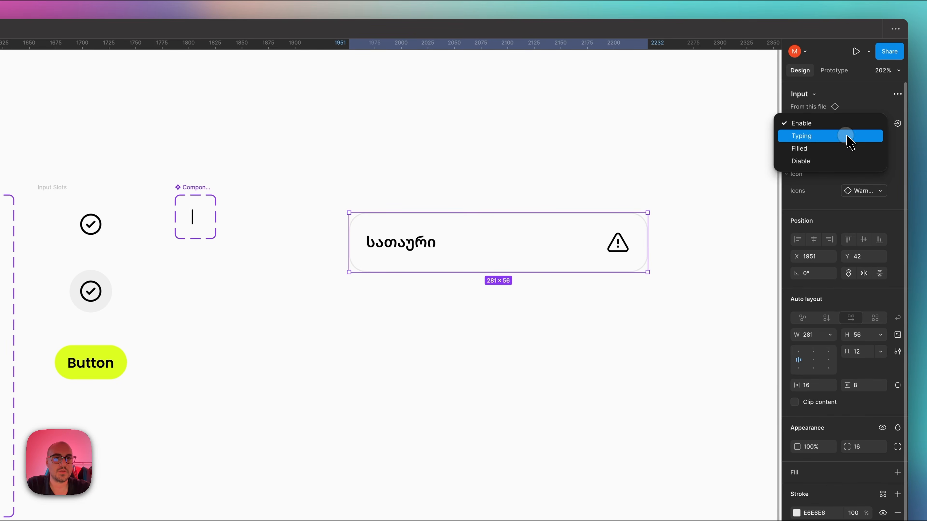
{"action": "left_click", "coordinate": [903, 135]}
{"action": "left_click", "coordinate": [920, 124]}
{"action": "left_click", "coordinate": [858, 139]}
{"action": "left_click", "coordinate": [870, 123]}
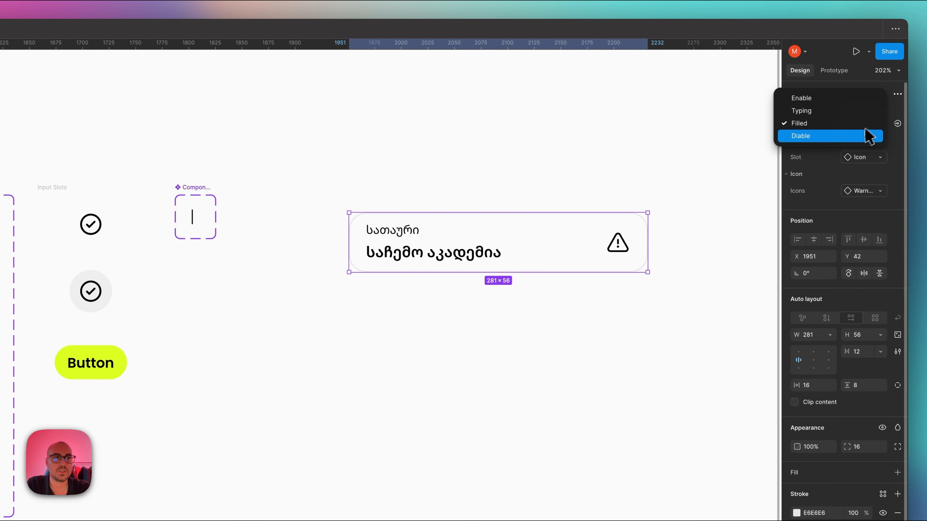
{"action": "left_click", "coordinate": [801, 136]}
{"action": "left_click", "coordinate": [602, 186]}
{"action": "left_click", "coordinate": [621, 244]}
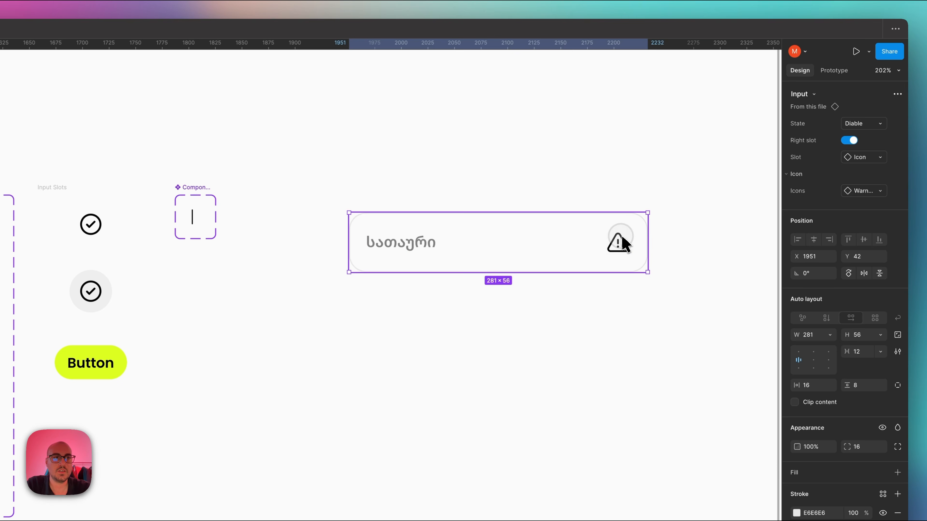
Turn off the right slot on the Input instance and set its state back to Enable.
{"action": "left_click", "coordinate": [845, 140]}
{"action": "left_click", "coordinate": [862, 123]}
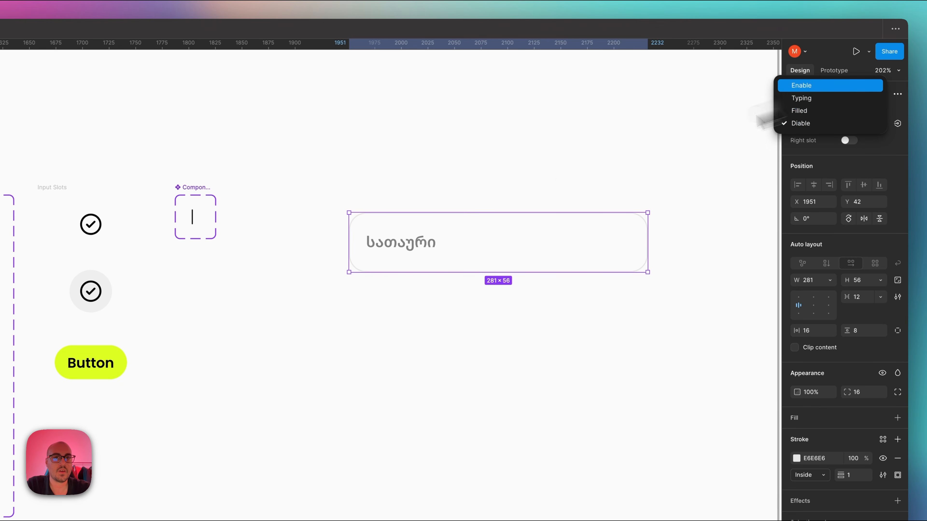
{"action": "left_click", "coordinate": [803, 85]}
Remove the test Input instance from the canvas.
{"action": "left_click", "coordinate": [548, 190]}
{"action": "left_click", "coordinate": [505, 252]}
{"action": "key", "text": "super+shift+x"}
{"action": "scroll", "coordinate": [505, 252], "scroll_direction": "left", "scroll_amount": 10}
{"action": "scroll", "coordinate": [505, 252], "scroll_direction": "down", "scroll_amount": 2}
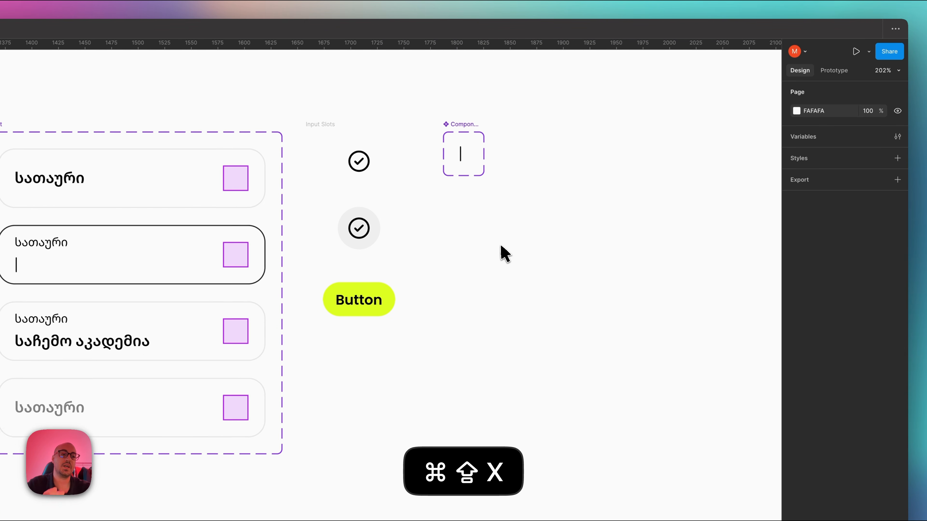
{"action": "scroll", "coordinate": [504, 252], "scroll_direction": "left", "scroll_amount": 8}
{"action": "scroll", "coordinate": [505, 252], "scroll_direction": "down", "scroll_amount": 2}
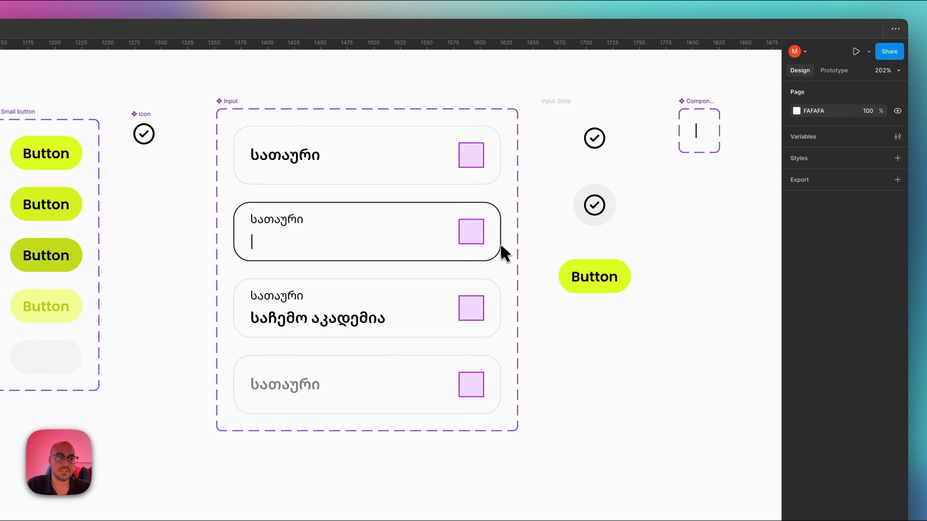
Add a variant directly below Enable in the Input component and name its state Hover.
{"action": "key", "text": "super+backslash"}
{"action": "left_click", "coordinate": [507, 165]}
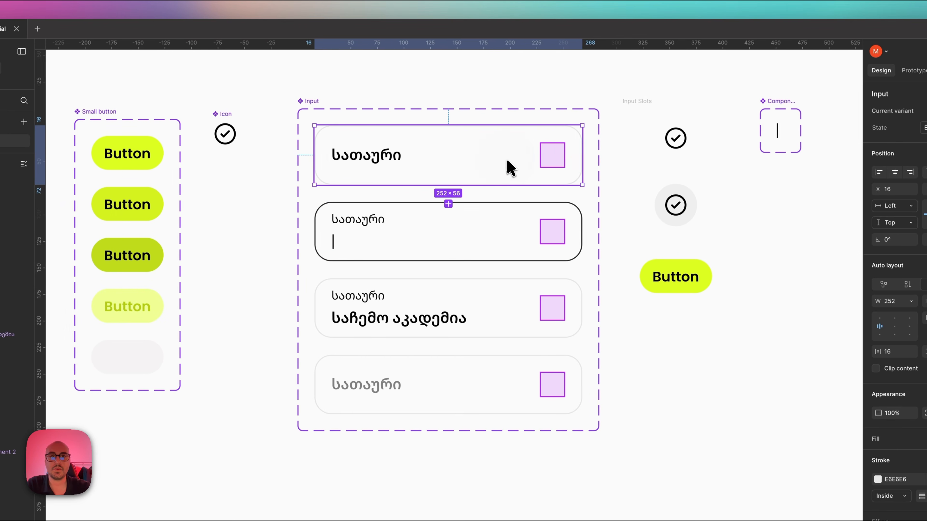
{"action": "left_click", "coordinate": [309, 102]}
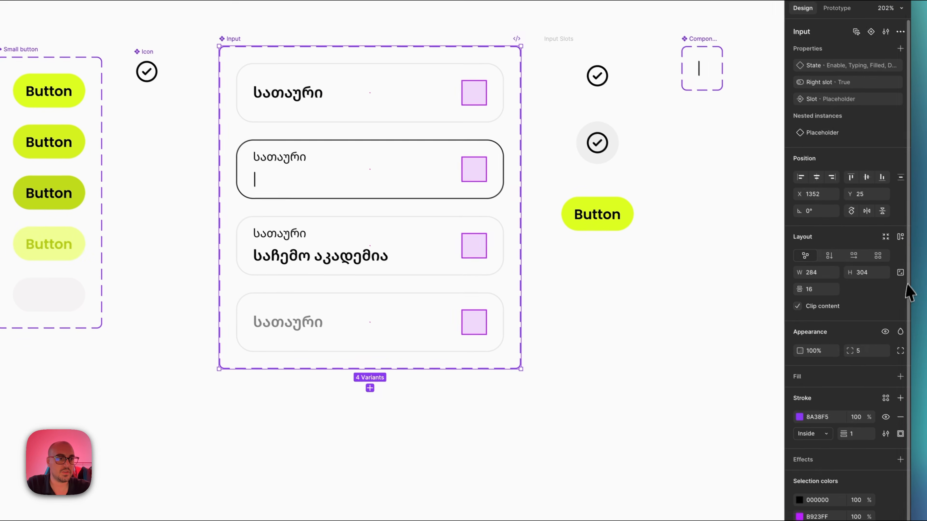
{"action": "left_click", "coordinate": [394, 106]}
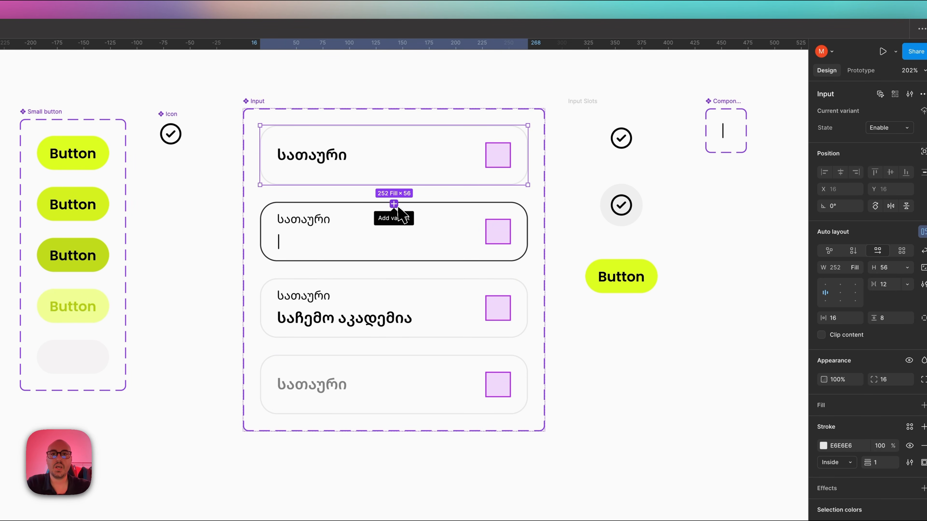
{"action": "left_click", "coordinate": [393, 203]}
{"action": "type", "text": "Hover"}
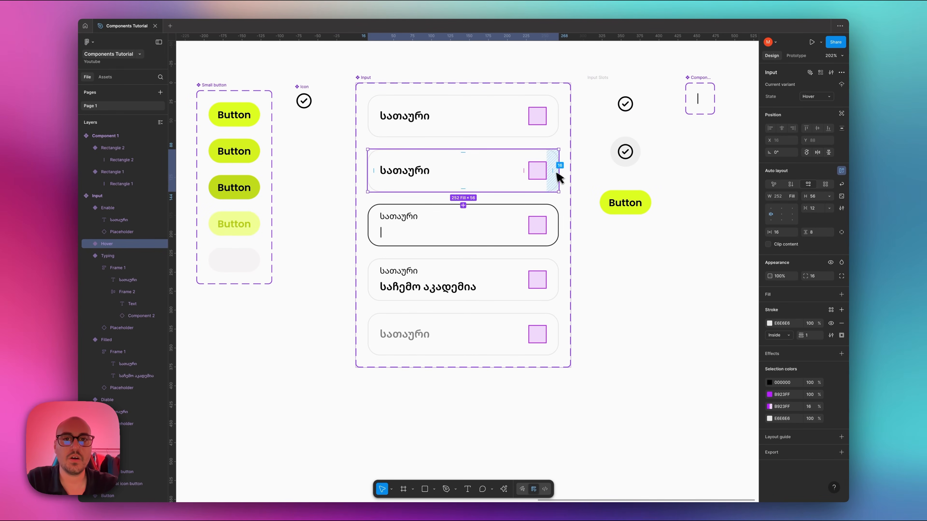
Add a light grey F6F6F6 fill to the Hover variant.
{"action": "scroll", "coordinate": [294, 256], "scroll_direction": "up", "scroll_amount": 3}
{"action": "scroll", "coordinate": [411, 188], "scroll_direction": "up", "scroll_amount": 2}
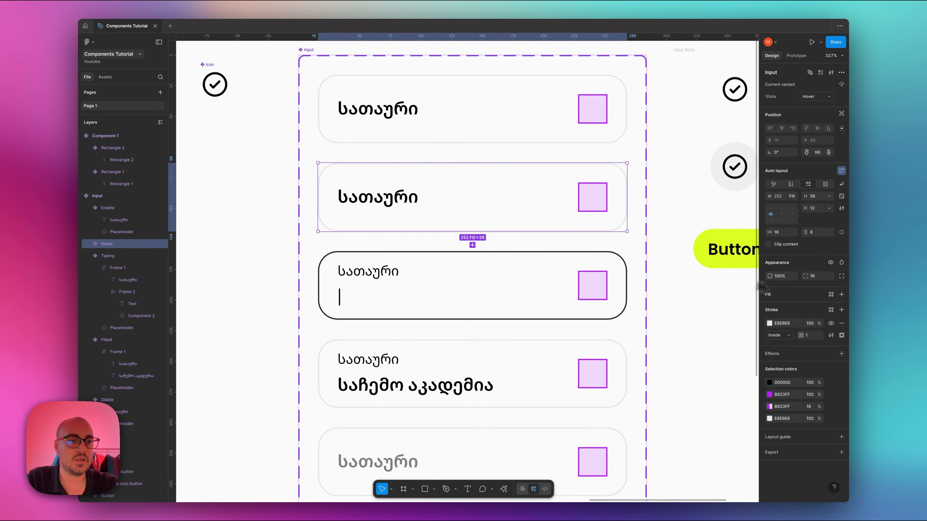
{"action": "left_click", "coordinate": [841, 294]}
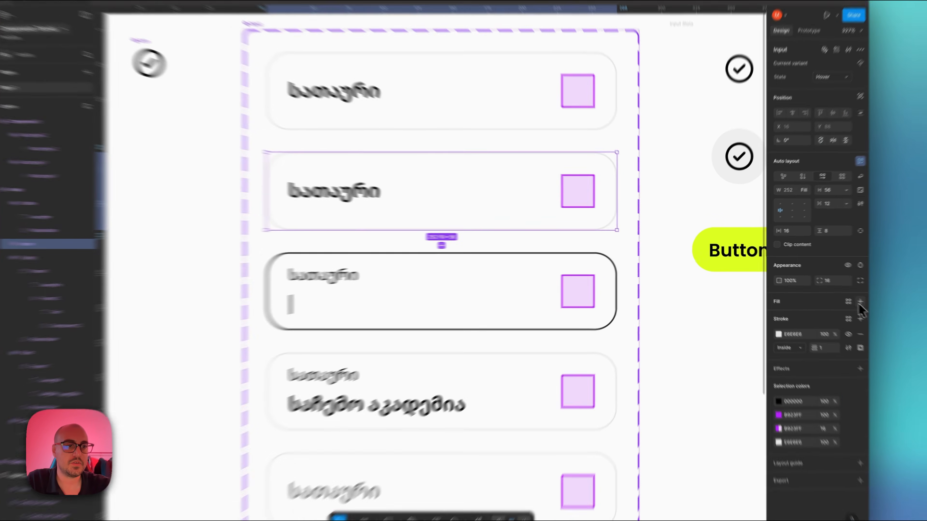
{"action": "left_click", "coordinate": [769, 307]}
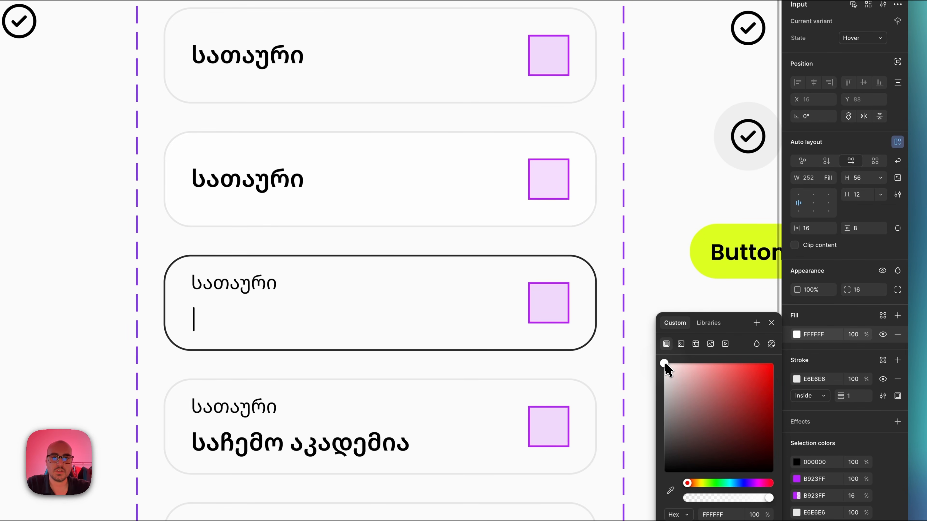
{"action": "left_click_drag", "start_coordinate": [665, 365], "coordinate": [664, 375]}
Darken the Hover variant's stroke color to grey B0B0B0.
{"action": "left_click", "coordinate": [799, 380]}
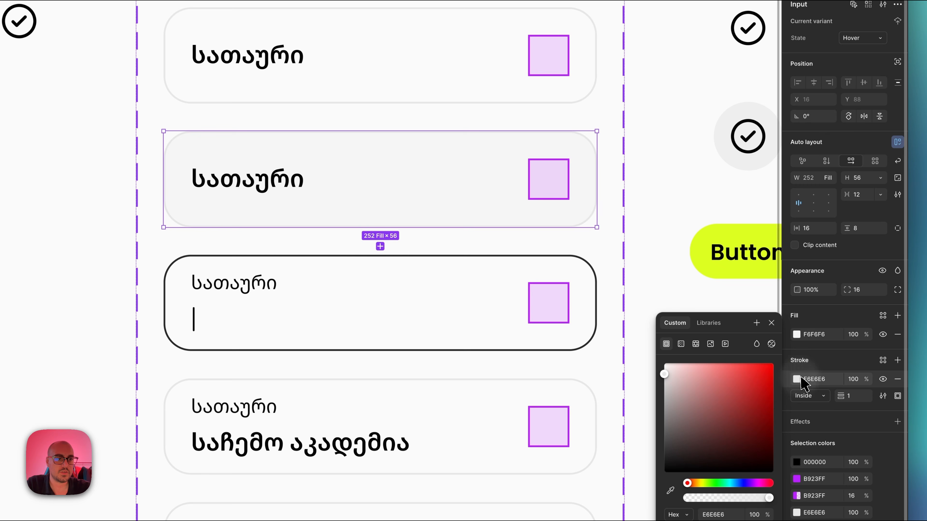
{"action": "left_click", "coordinate": [666, 373]}
{"action": "left_click_drag", "start_coordinate": [666, 379], "coordinate": [666, 381]}
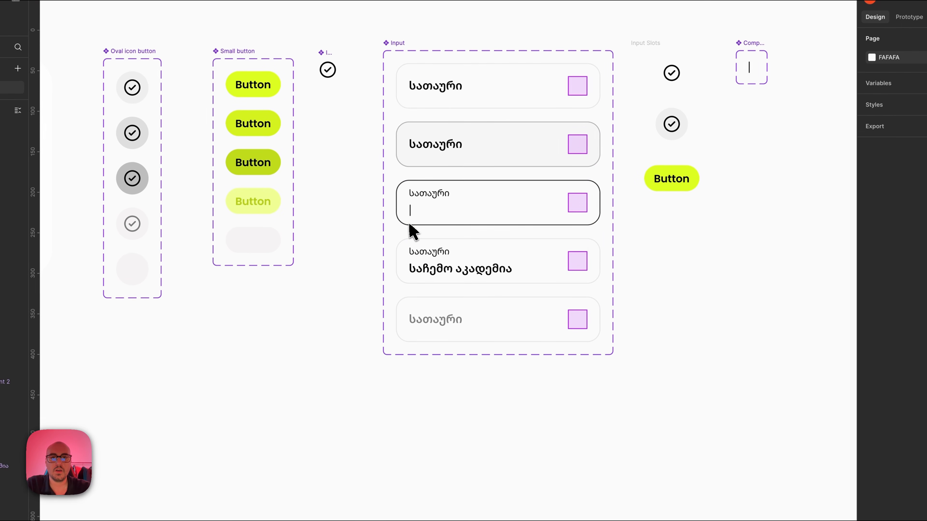
Go through the Enable, Hover, Typing, Filled and Diable variants of the Input component one by one.
{"action": "left_click", "coordinate": [480, 86]}
{"action": "left_click", "coordinate": [547, 156]}
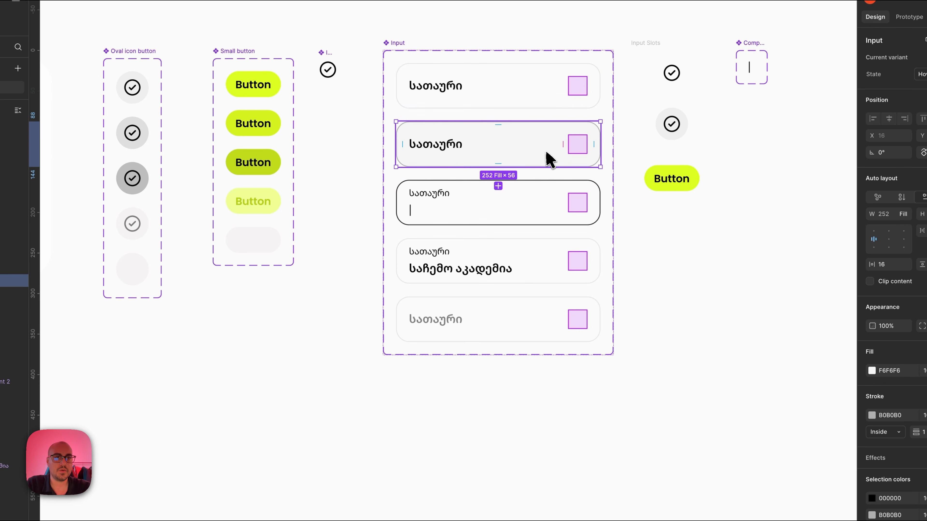
{"action": "left_click", "coordinate": [554, 202]}
{"action": "left_click", "coordinate": [558, 257]}
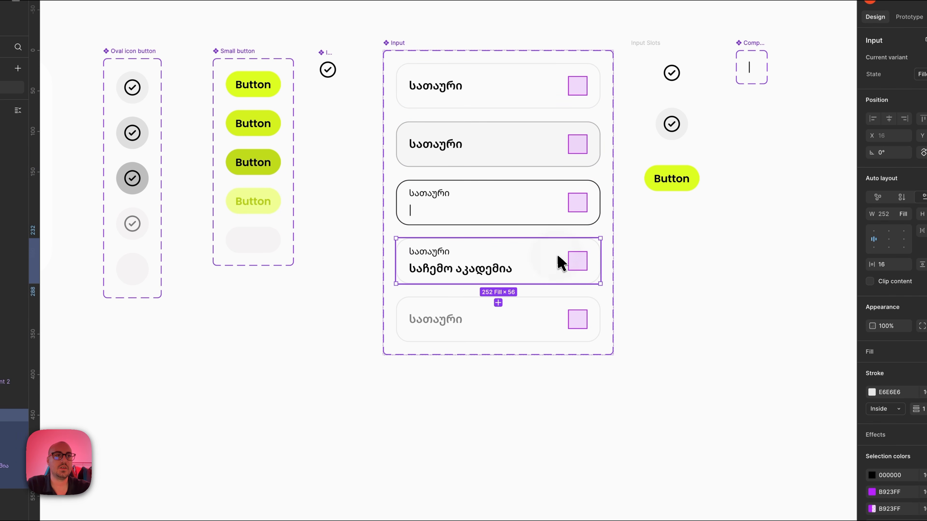
{"action": "left_click", "coordinate": [564, 321]}
{"action": "left_click", "coordinate": [554, 362]}
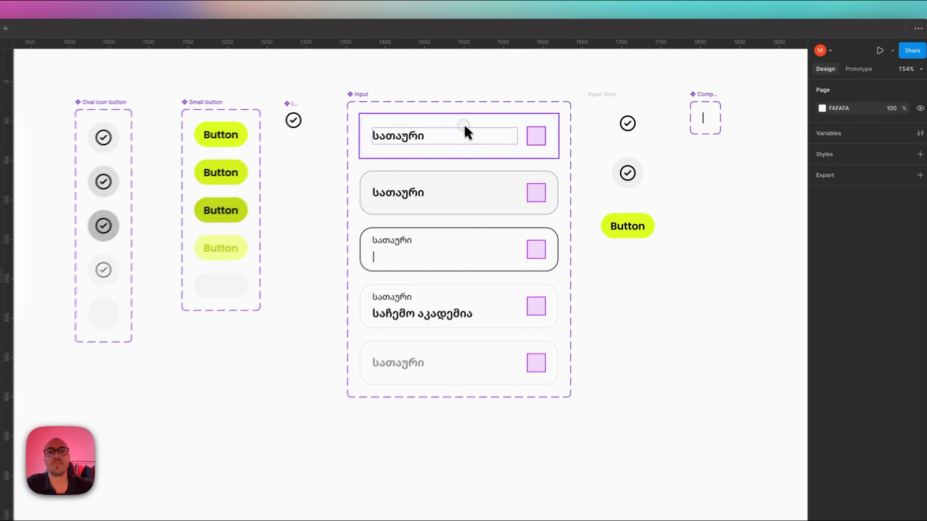
Add another variant directly below Enable in the Input component and name its state Error - Enable.
{"action": "left_click", "coordinate": [509, 102]}
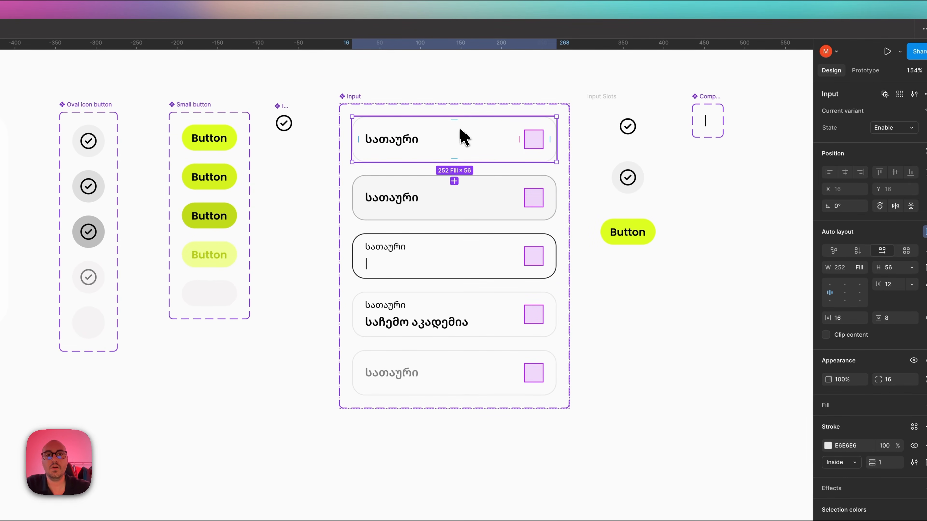
{"action": "left_click", "coordinate": [455, 181]}
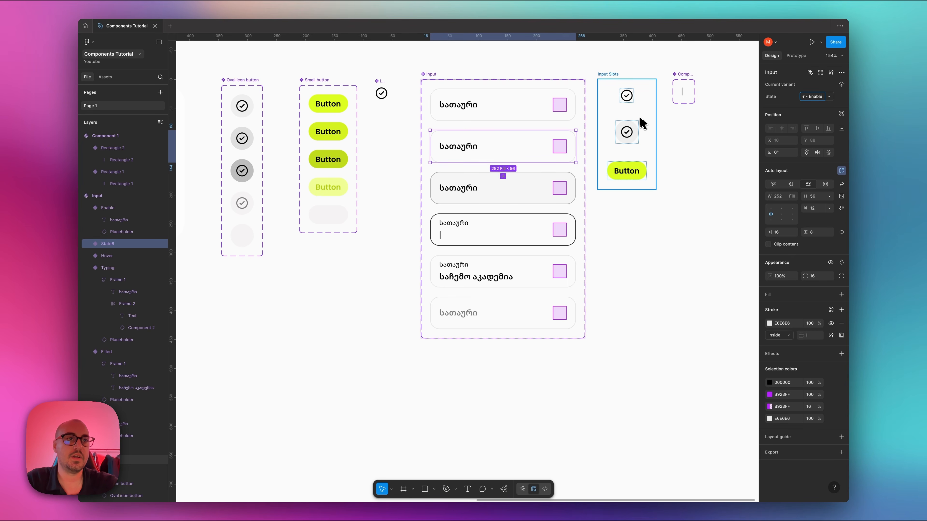
{"action": "key", "text": "Return"}
Set the Error - Enable variant's stroke color to red FC2222.
{"action": "scroll", "coordinate": [339, 190], "scroll_direction": "up", "scroll_amount": 5}
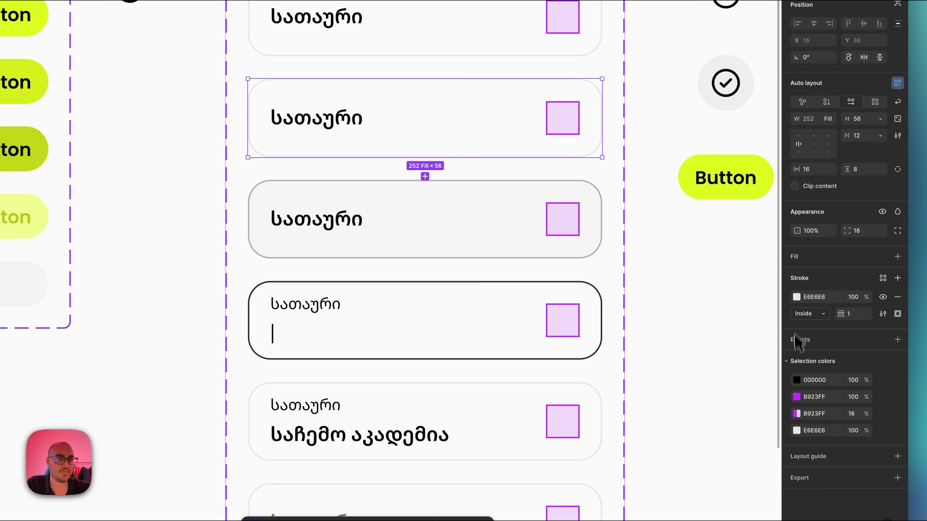
{"action": "left_click", "coordinate": [797, 297]}
{"action": "left_click", "coordinate": [764, 313]}
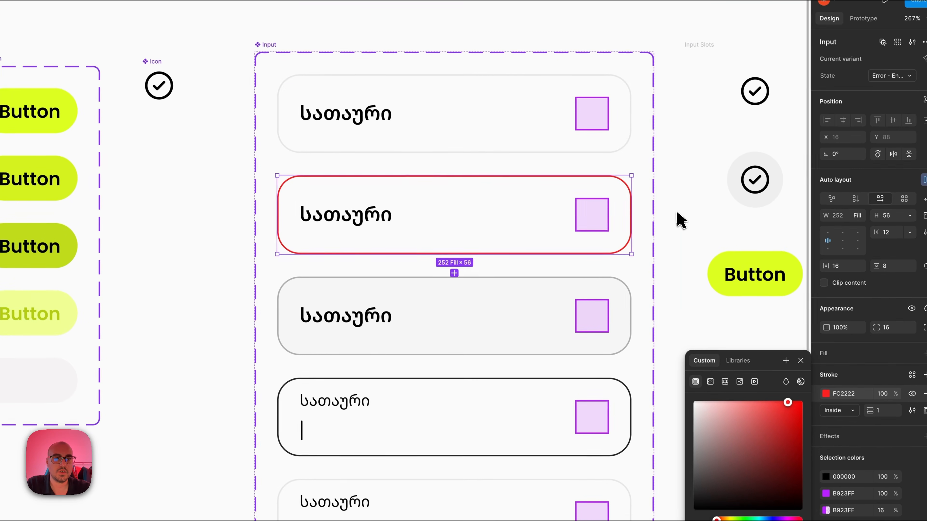
{"action": "left_click", "coordinate": [681, 220]}
{"action": "scroll", "coordinate": [679, 221], "scroll_direction": "down", "scroll_amount": 5}
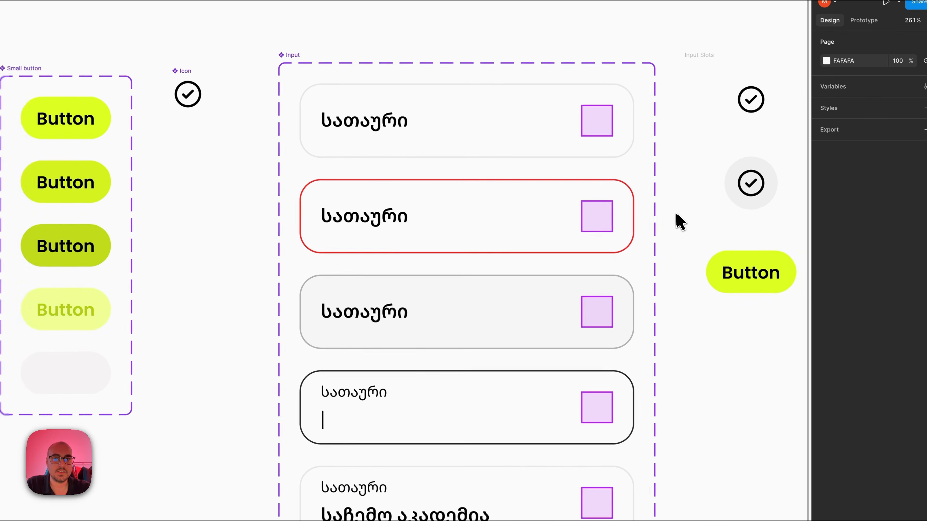
{"action": "scroll", "coordinate": [572, 226], "scroll_direction": "right", "scroll_amount": 3}
{"action": "scroll", "coordinate": [573, 226], "scroll_direction": "down", "scroll_amount": 1}
{"action": "left_click", "coordinate": [504, 212]}
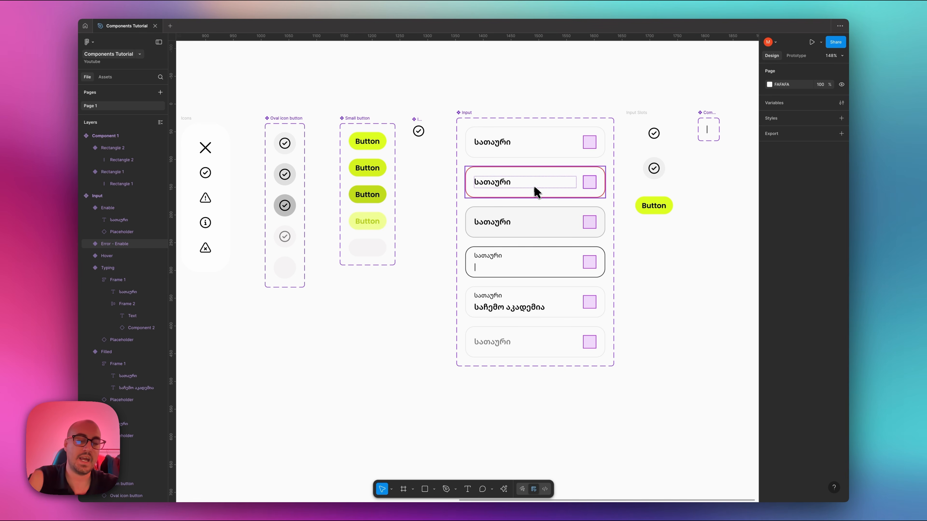
{"action": "scroll", "coordinate": [536, 193], "scroll_direction": "right", "scroll_amount": 2}
{"action": "scroll", "coordinate": [536, 192], "scroll_direction": "down", "scroll_amount": 1}
{"action": "left_click", "coordinate": [523, 197]}
{"action": "scroll", "coordinate": [524, 197], "scroll_direction": "right", "scroll_amount": 2}
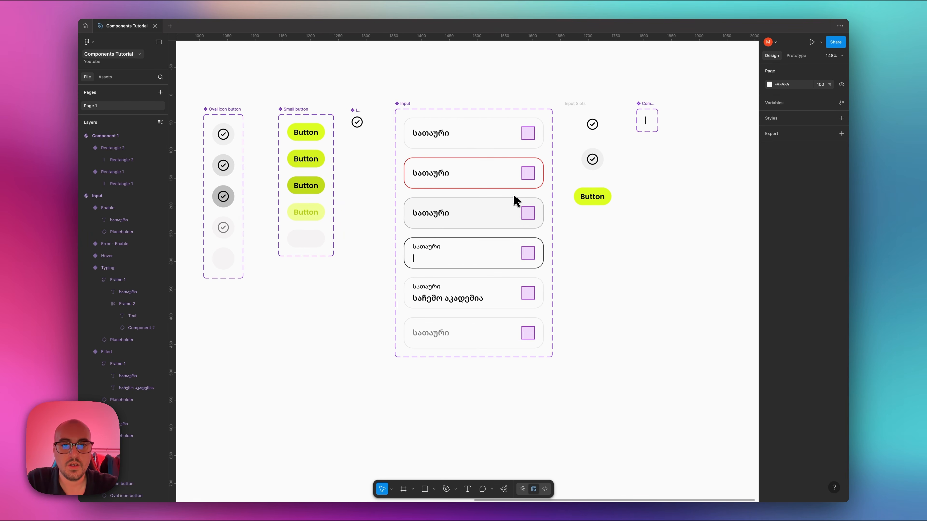
Add a variant directly below Filled in the Input component and name its state Error - Filled.
{"action": "scroll", "coordinate": [515, 200], "scroll_direction": "up", "scroll_amount": 5}
{"action": "scroll", "coordinate": [515, 200], "scroll_direction": "down", "scroll_amount": 2}
{"action": "scroll", "coordinate": [515, 200], "scroll_direction": "down", "scroll_amount": 2}
{"action": "left_click", "coordinate": [516, 203]}
{"action": "left_click", "coordinate": [506, 256]}
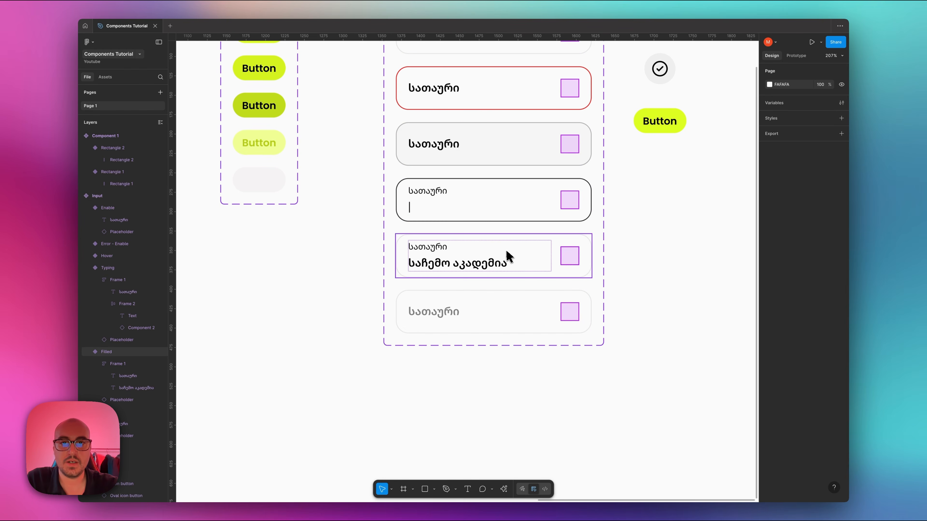
{"action": "left_click", "coordinate": [427, 337]}
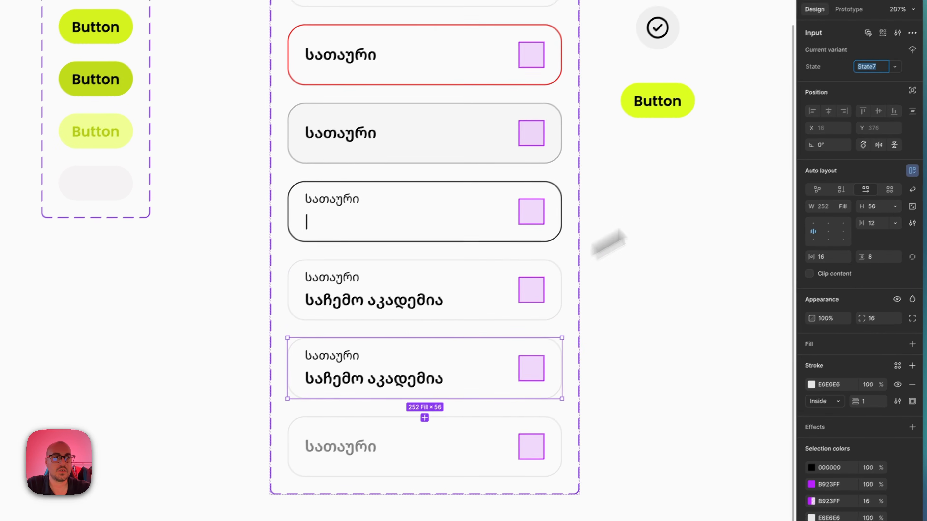
{"action": "left_click", "coordinate": [872, 64]}
{"action": "type", "text": "Error - Fil..."}
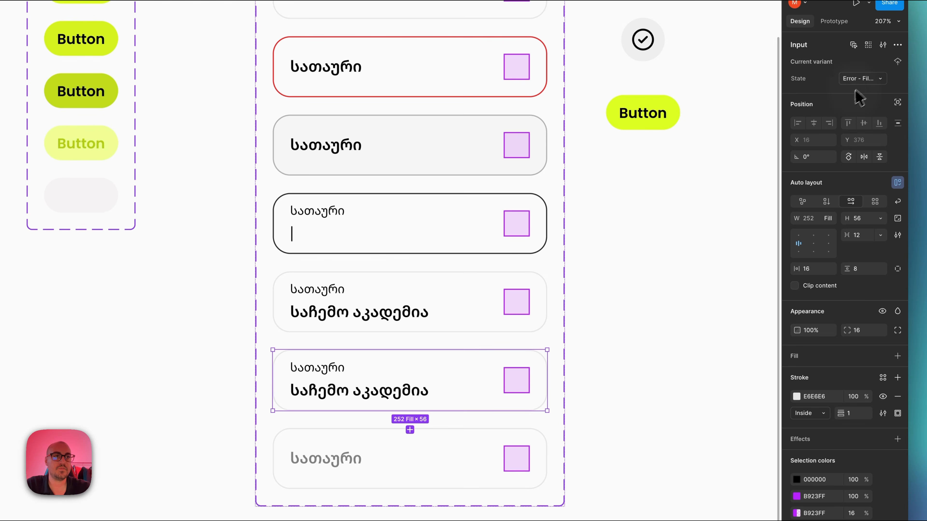
{"action": "left_click", "coordinate": [865, 81]}
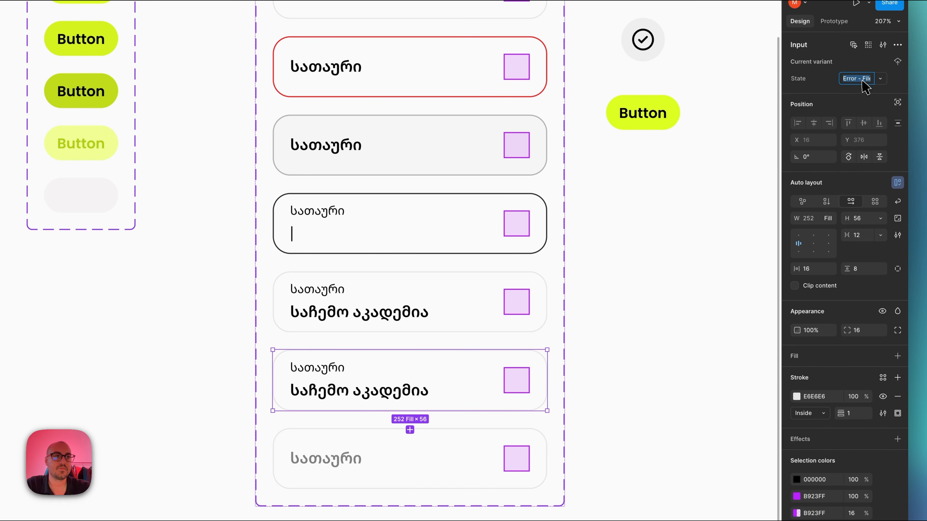
{"action": "left_click", "coordinate": [866, 80]}
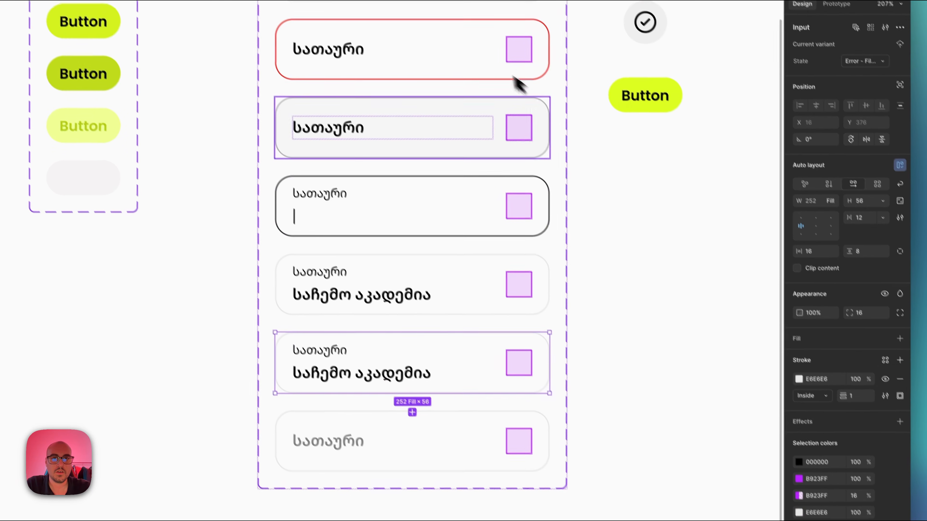
Copy the Error - Enable variant's red stroke color FC2222 and apply it to the Error - Filled variant's stroke.
{"action": "left_click", "coordinate": [489, 87]}
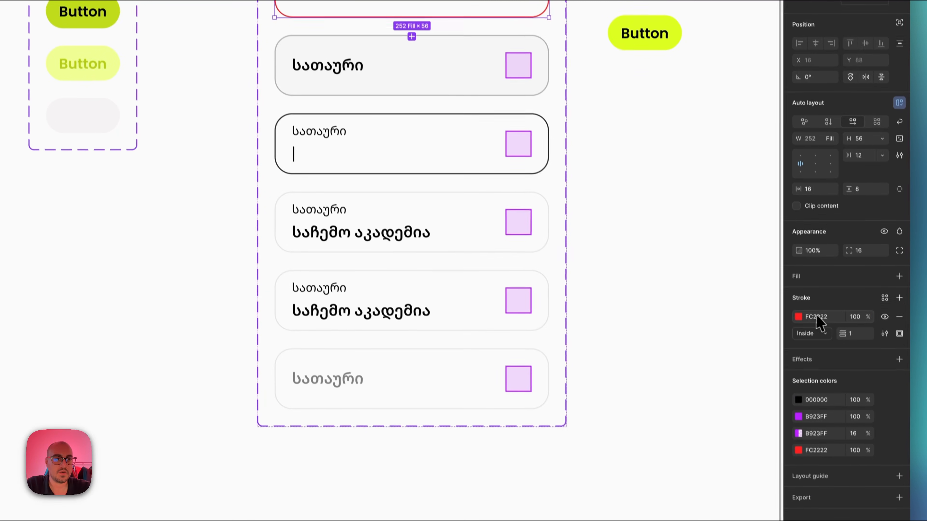
{"action": "left_click", "coordinate": [816, 316]}
{"action": "key", "text": "super+shift+c"}
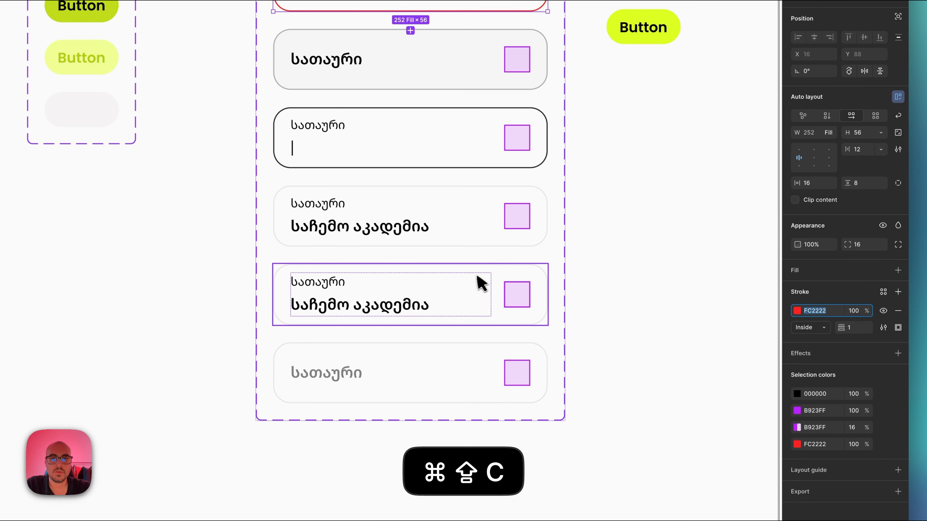
{"action": "left_click", "coordinate": [474, 285]}
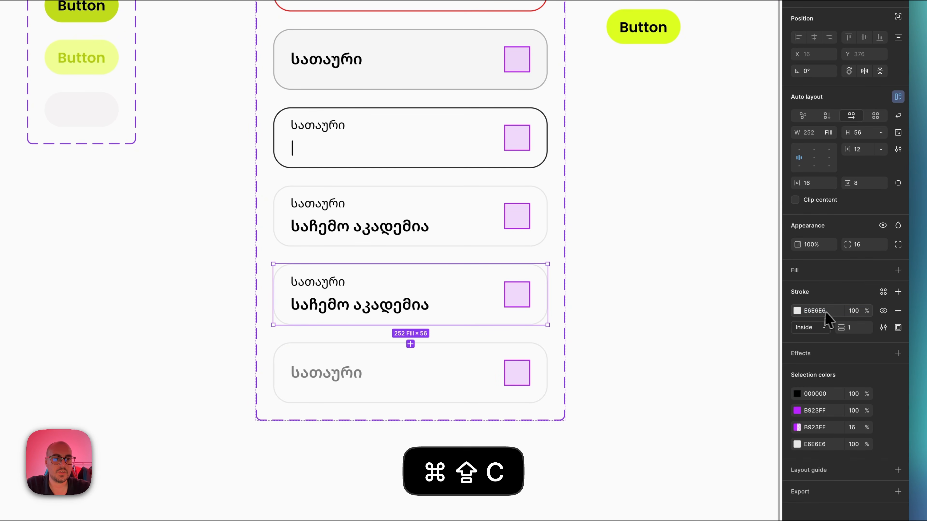
{"action": "left_click", "coordinate": [825, 316]}
{"action": "key", "text": "super+shift+v"}
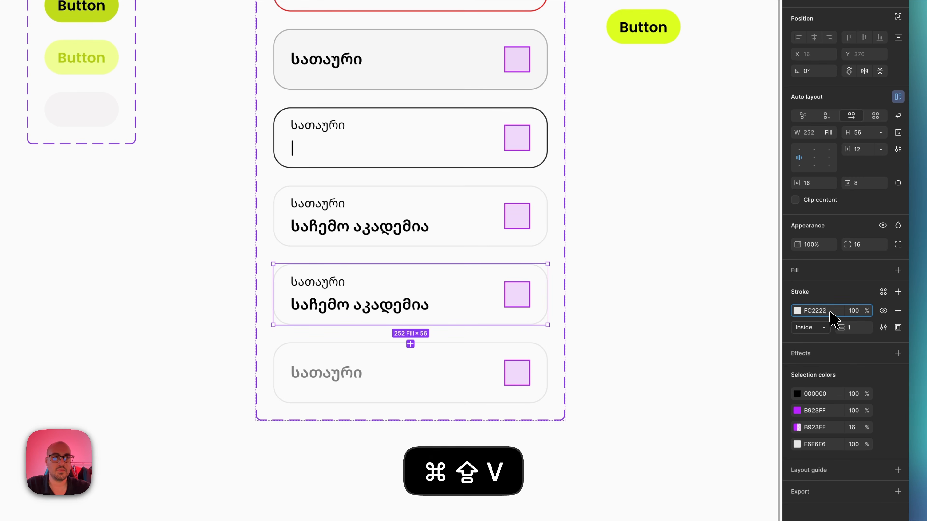
{"action": "key", "text": "shift+Return"}
{"action": "left_click", "coordinate": [618, 241]}
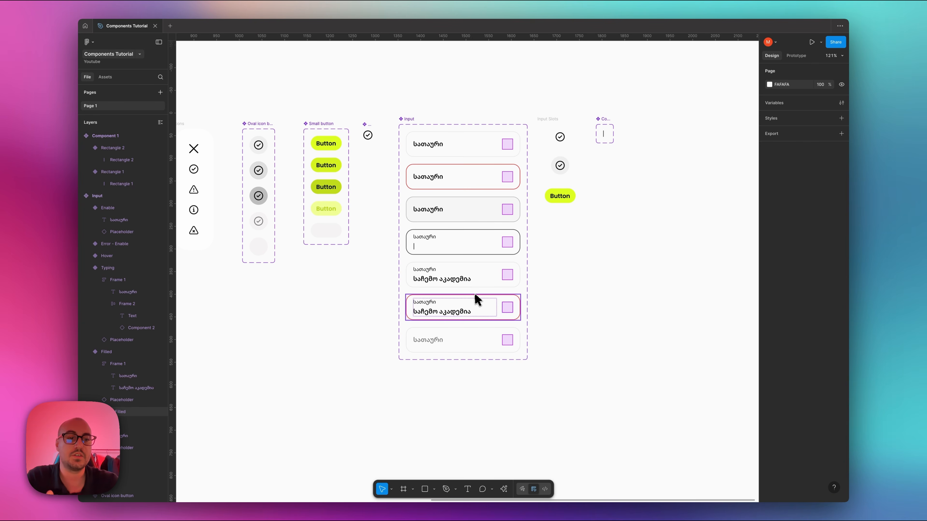
Look over the overview board of icons, buttons and input, comparing it with the Input component's variants.
{"action": "scroll", "coordinate": [498, 225], "scroll_direction": "up", "scroll_amount": 5}
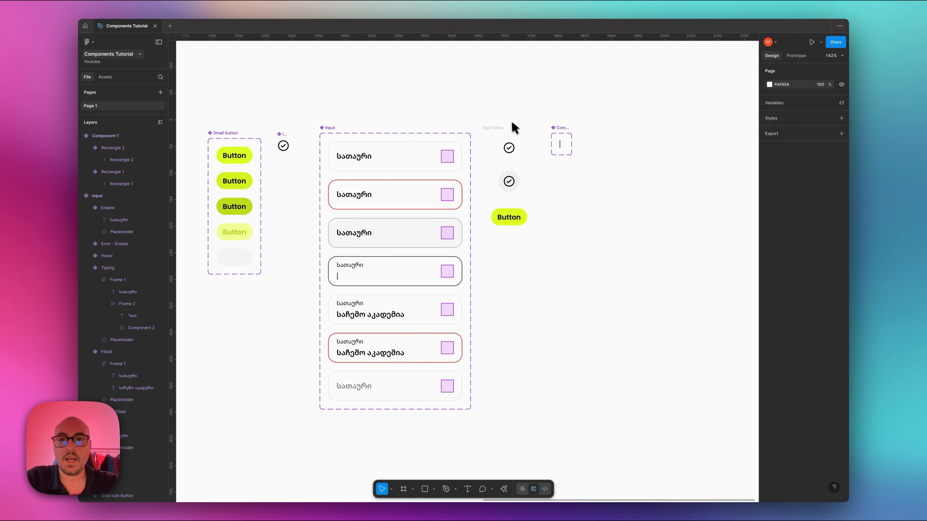
{"action": "scroll", "coordinate": [401, 150], "scroll_direction": "left", "scroll_amount": 15}
{"action": "scroll", "coordinate": [401, 150], "scroll_direction": "right", "scroll_amount": 5}
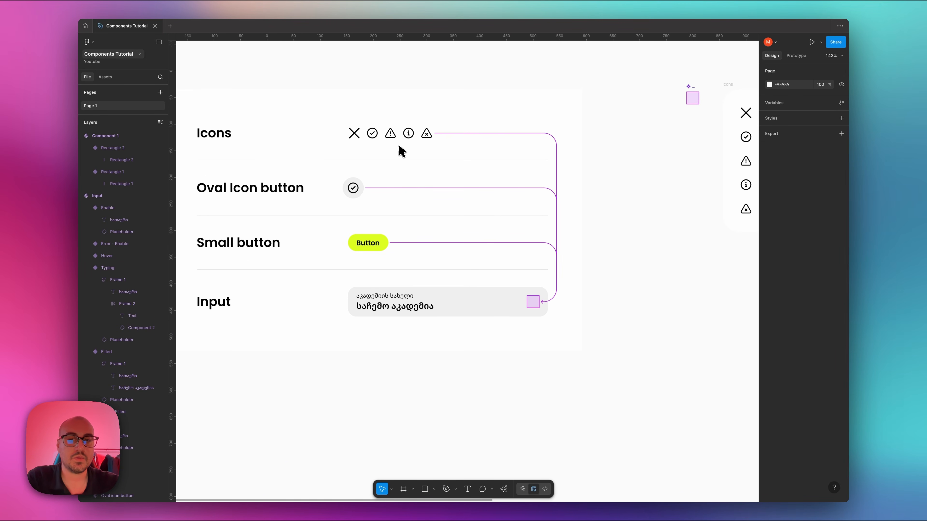
{"action": "scroll", "coordinate": [419, 210], "scroll_direction": "right", "scroll_amount": 20}
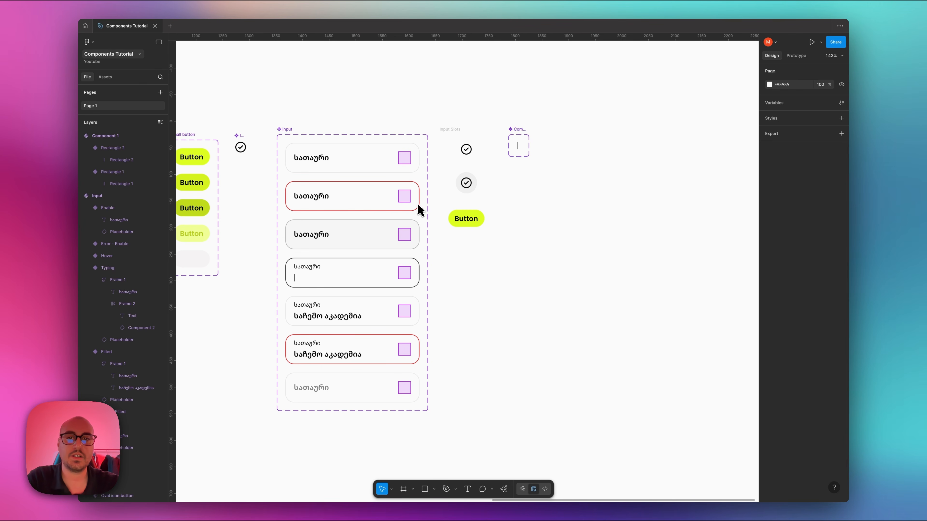
{"action": "scroll", "coordinate": [420, 210], "scroll_direction": "right", "scroll_amount": 3}
{"action": "scroll", "coordinate": [420, 210], "scroll_direction": "up", "scroll_amount": 2}
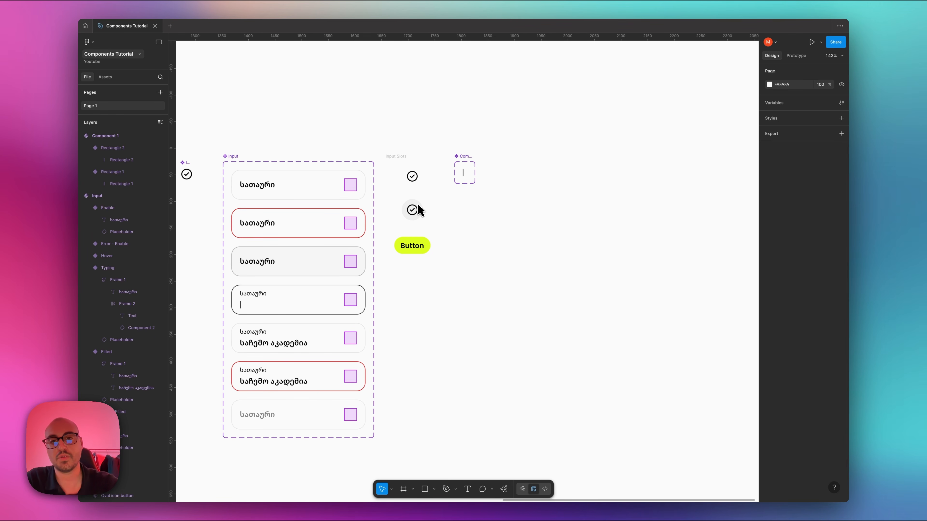
Add a text layer reading Text on the empty canvas beside the blinking cursor component.
{"action": "scroll", "coordinate": [476, 180], "scroll_direction": "right", "scroll_amount": 3}
{"action": "scroll", "coordinate": [448, 201], "scroll_direction": "up", "scroll_amount": 3}
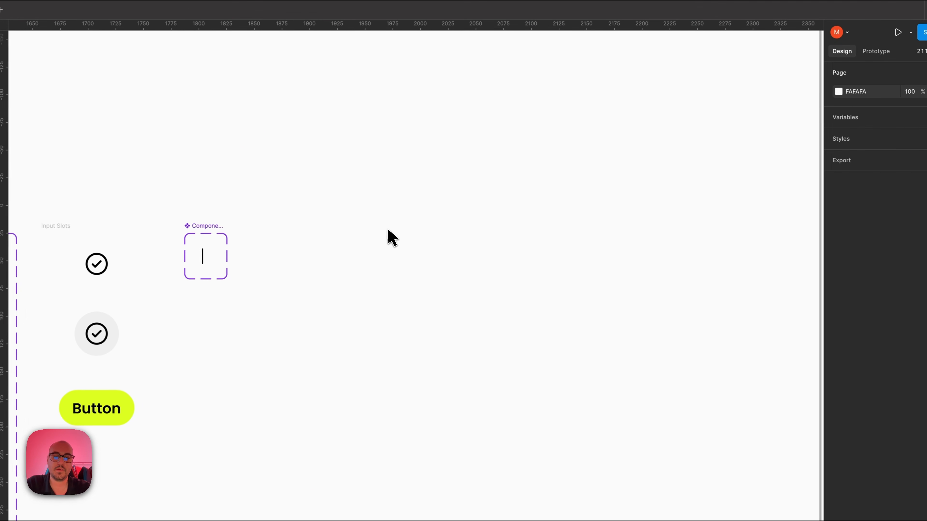
{"action": "key", "text": "t"}
{"action": "left_click", "coordinate": [370, 244]}
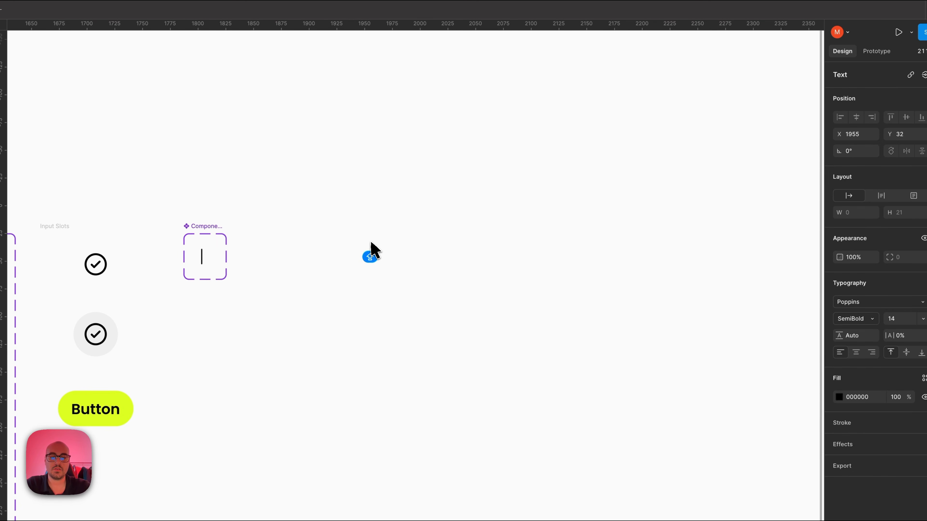
{"action": "type", "text": "Text"}
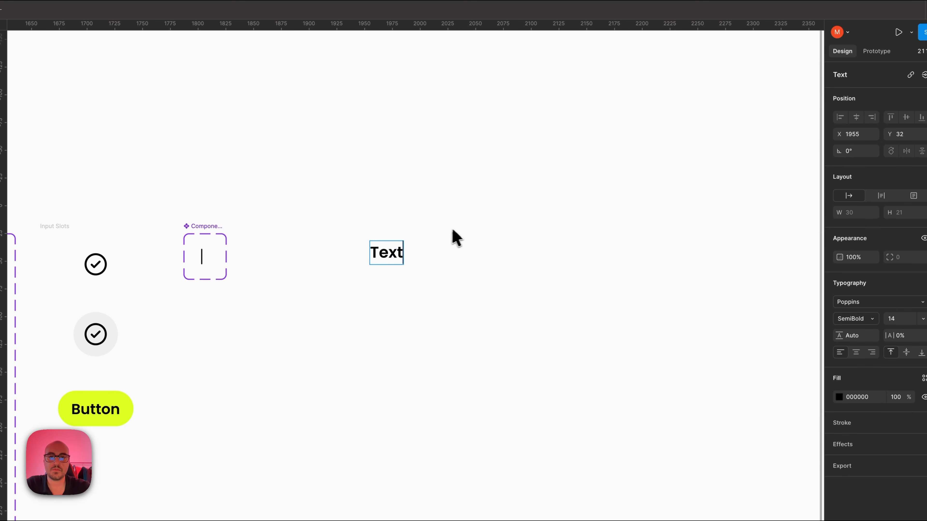
{"action": "key", "text": "Escape"}
{"action": "scroll", "coordinate": [458, 244], "scroll_direction": "left", "scroll_amount": 3}
{"action": "scroll", "coordinate": [458, 244], "scroll_direction": "up", "scroll_amount": 1}
{"action": "left_click_drag", "start_coordinate": [454, 271], "coordinate": [457, 261]}
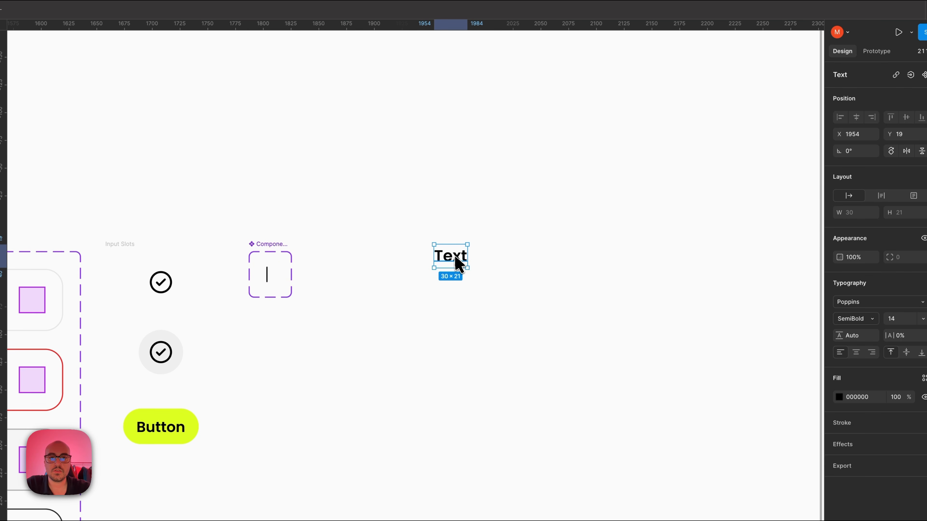
Turn the Text layer into a component and align its top edge with the blinking cursor component.
{"action": "left_click", "coordinate": [906, 84]}
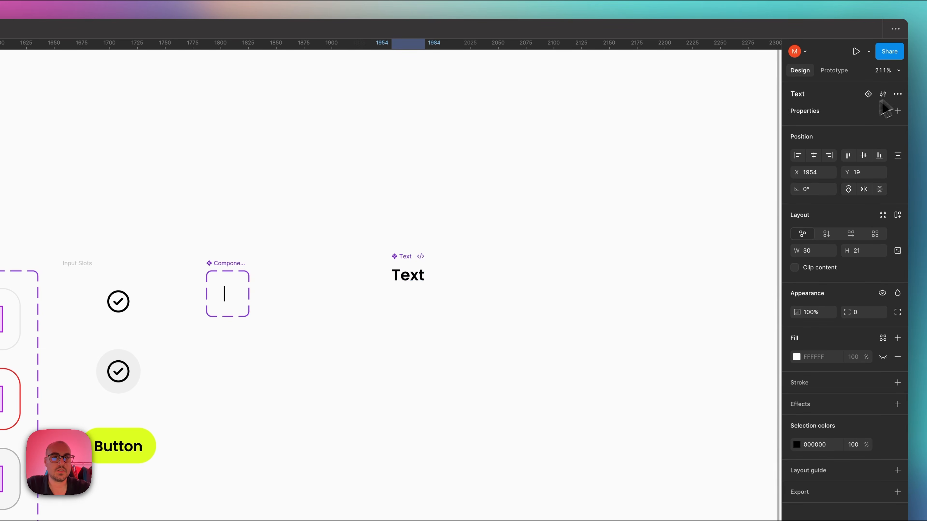
{"action": "double_click", "coordinate": [473, 218]}
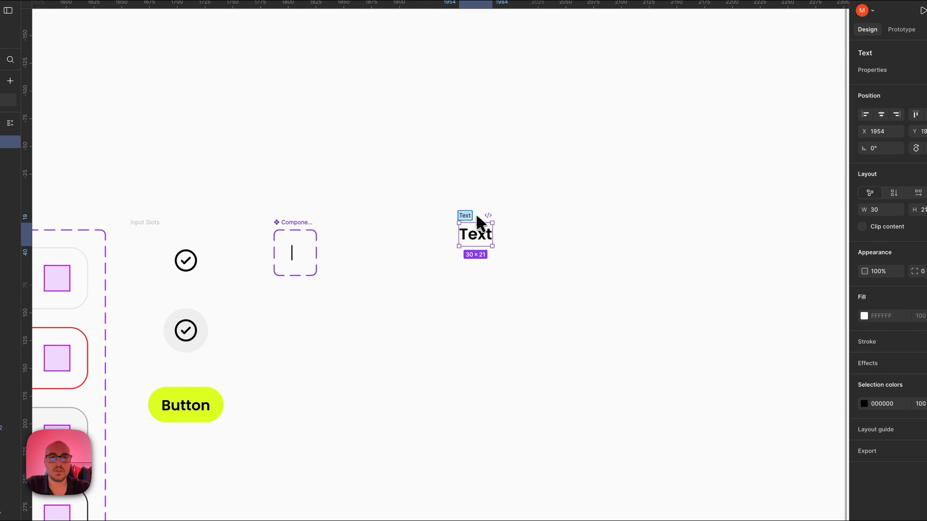
{"action": "left_click", "coordinate": [492, 195]}
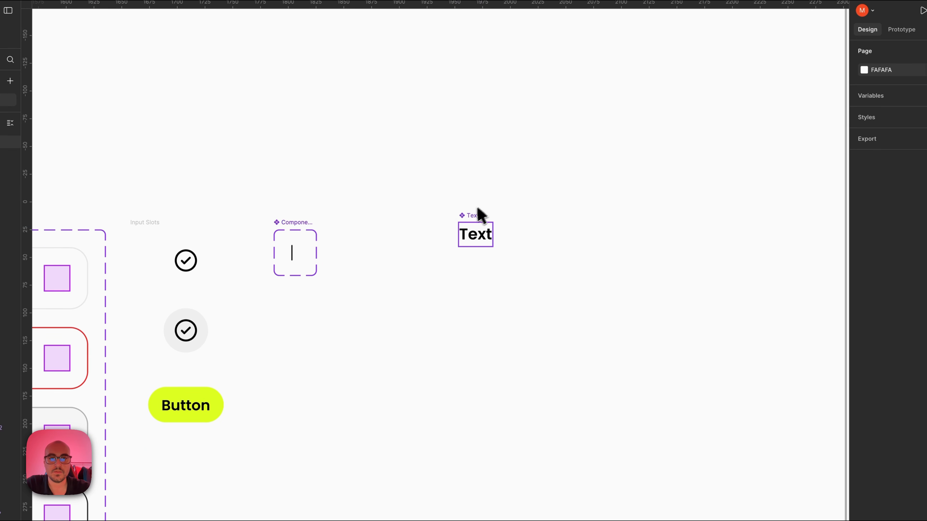
{"action": "left_click_drag", "start_coordinate": [471, 217], "coordinate": [460, 230]}
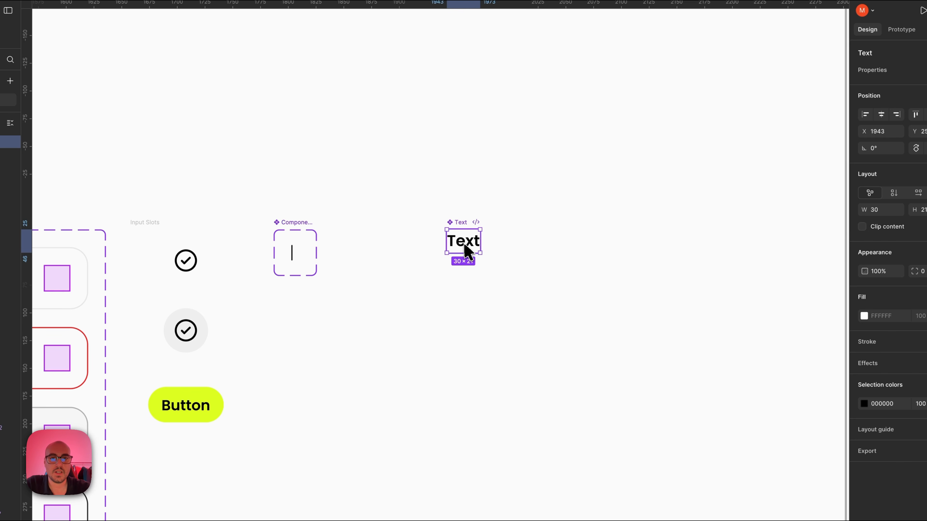
{"action": "double_click", "coordinate": [462, 244]}
{"action": "left_click", "coordinate": [506, 227]}
{"action": "left_click", "coordinate": [471, 252]}
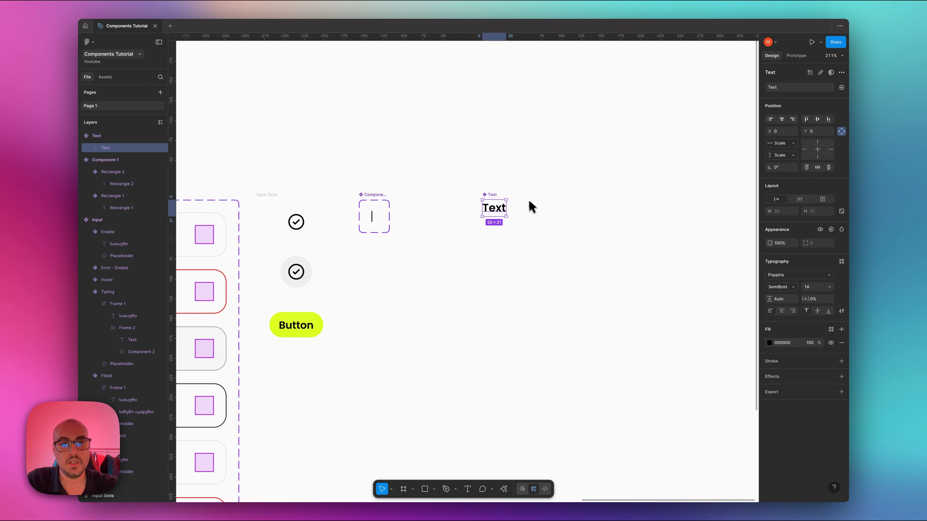
{"action": "scroll", "coordinate": [531, 207], "scroll_direction": "left", "scroll_amount": 6}
{"action": "scroll", "coordinate": [532, 207], "scroll_direction": "down", "scroll_amount": 2}
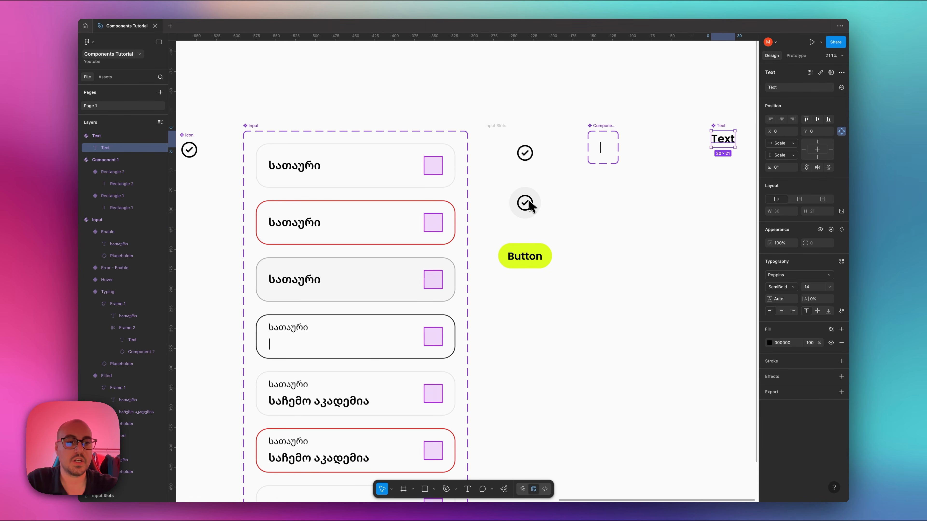
{"action": "scroll", "coordinate": [531, 207], "scroll_direction": "right", "scroll_amount": 1}
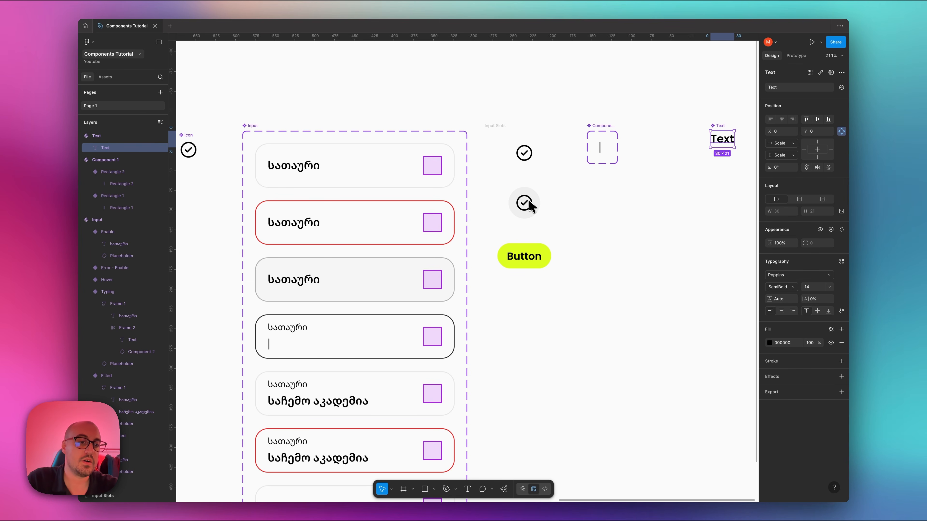
{"action": "scroll", "coordinate": [605, 194], "scroll_direction": "right", "scroll_amount": 3}
{"action": "scroll", "coordinate": [606, 194], "scroll_direction": "up", "scroll_amount": 1}
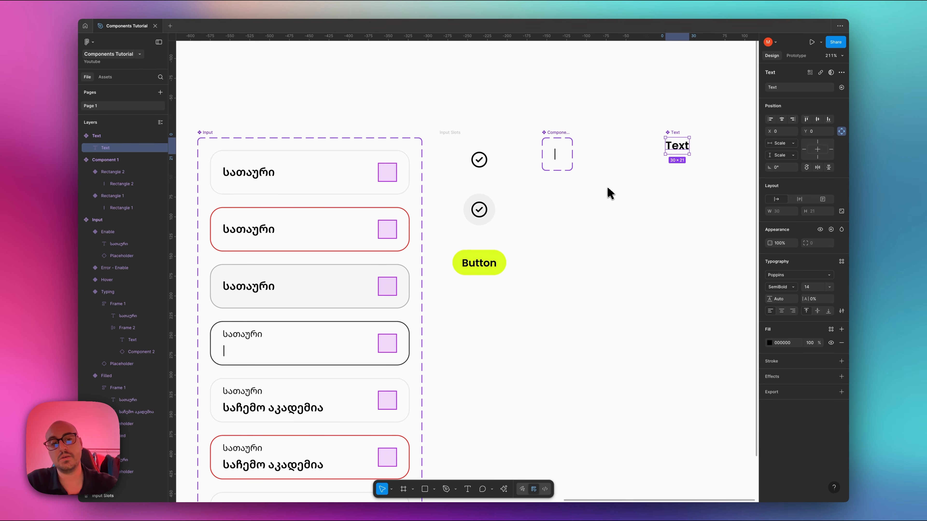
{"action": "scroll", "coordinate": [610, 194], "scroll_direction": "up", "scroll_amount": 5}
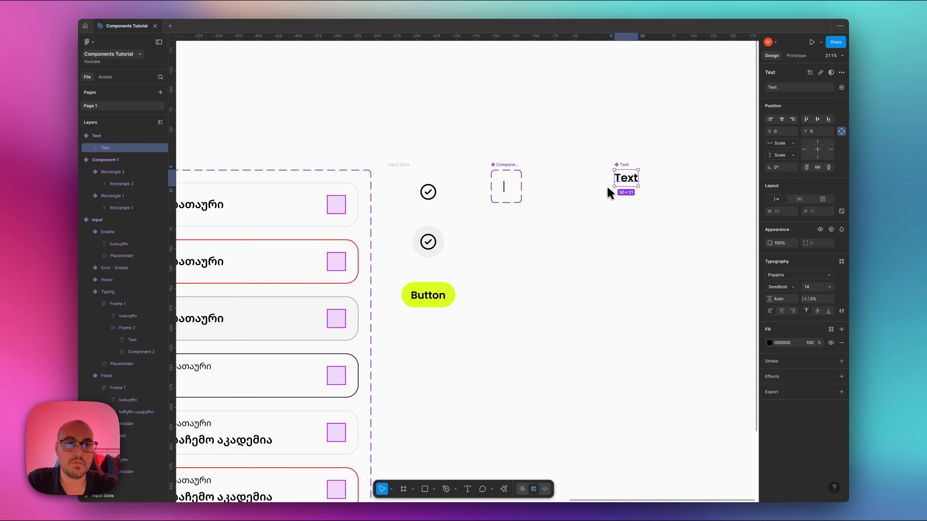
{"action": "scroll", "coordinate": [608, 192], "scroll_direction": "up", "scroll_amount": 2}
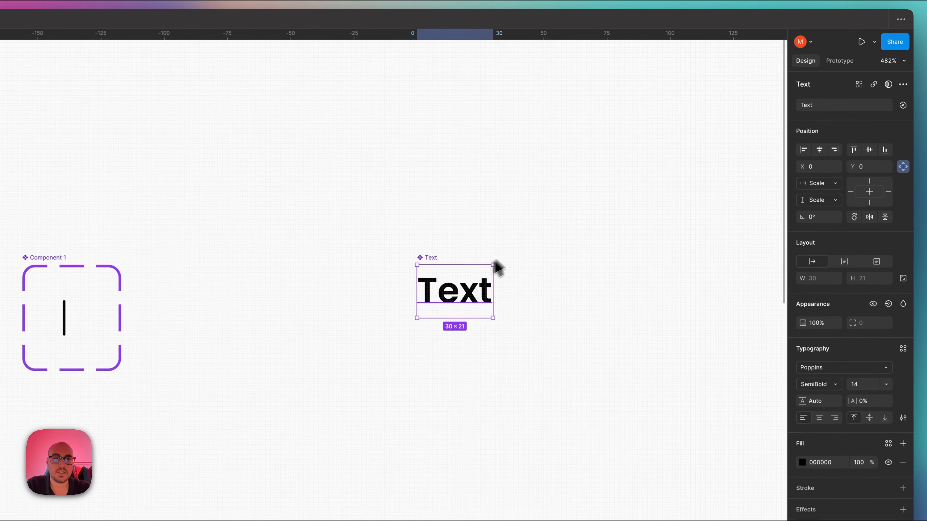
{"action": "left_click", "coordinate": [566, 194]}
{"action": "left_click", "coordinate": [466, 295]}
{"action": "scroll", "coordinate": [466, 303], "scroll_direction": "down", "scroll_amount": 2}
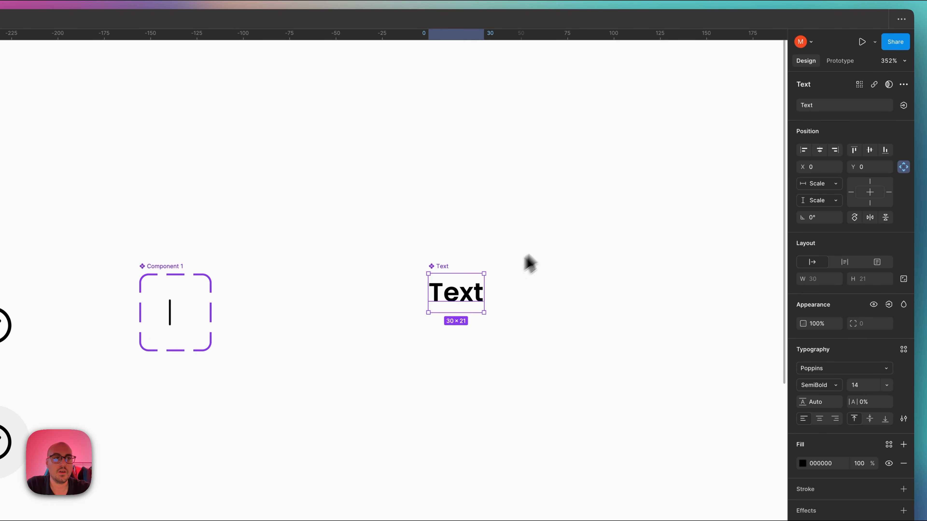
{"action": "left_click", "coordinate": [529, 176]}
Add a second variant to the Text component and rename its variant property to State.
{"action": "left_click", "coordinate": [436, 279]}
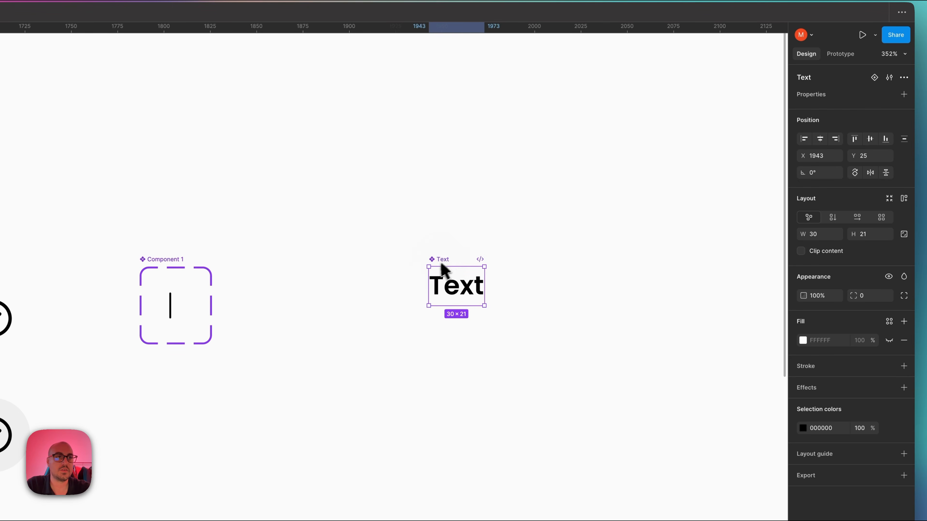
{"action": "left_click", "coordinate": [869, 92]}
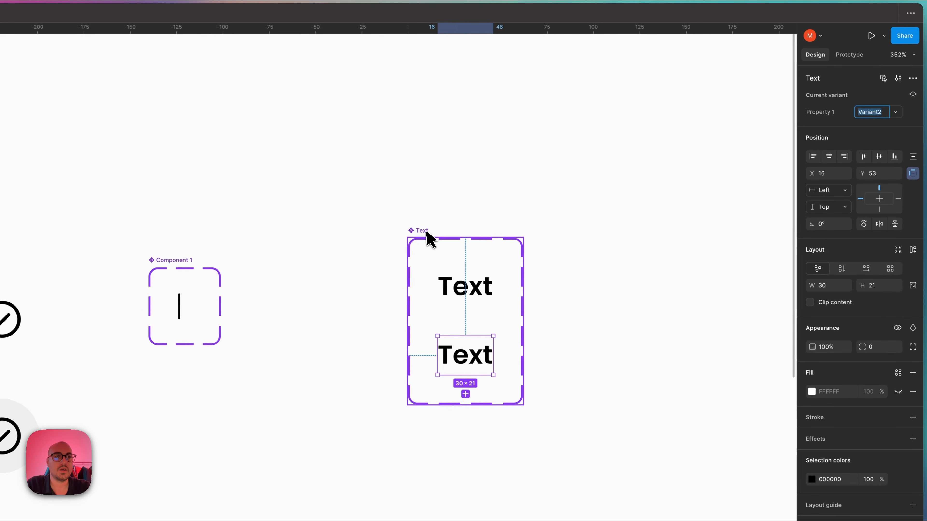
{"action": "double_click", "coordinate": [812, 116]}
{"action": "type", "text": "Stat"}
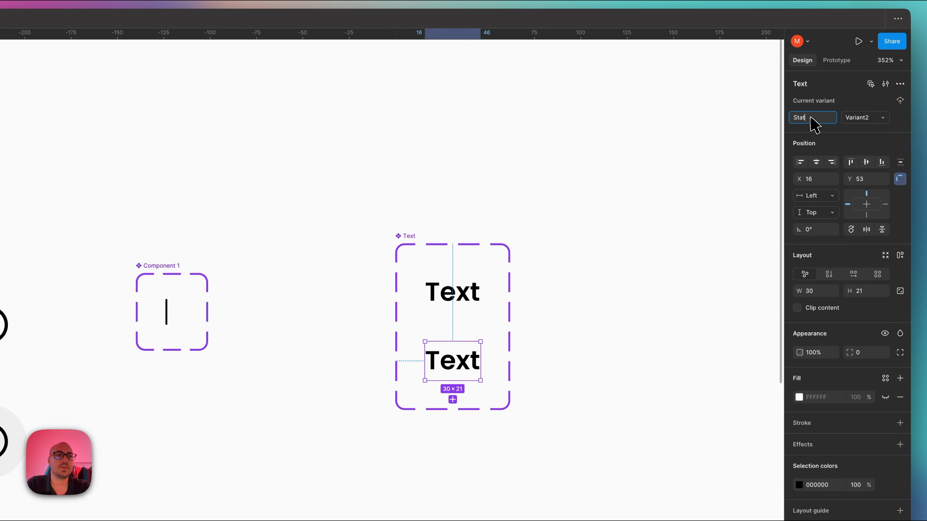
{"action": "type", "text": "e"}
{"action": "key", "text": "Return"}
Name the state of the Text component's second variant Negative.
{"action": "left_click", "coordinate": [863, 118]}
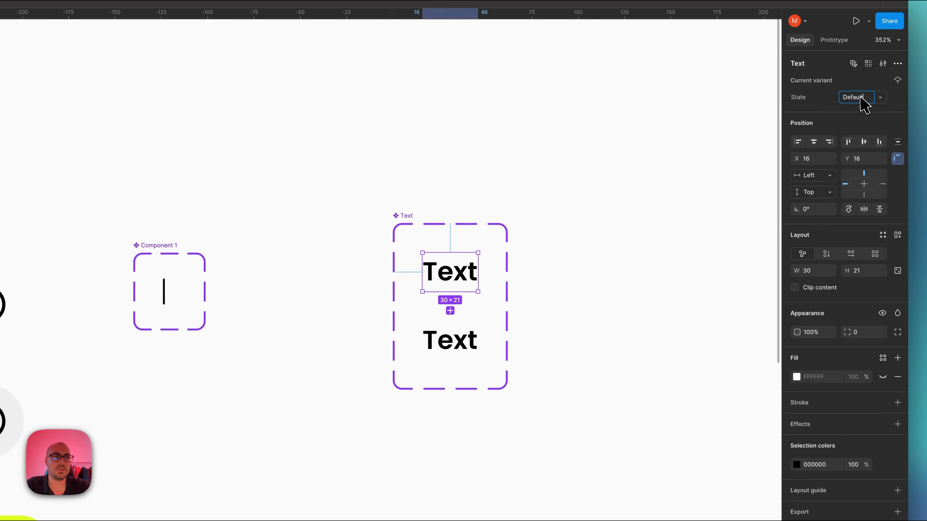
{"action": "left_click", "coordinate": [474, 343]}
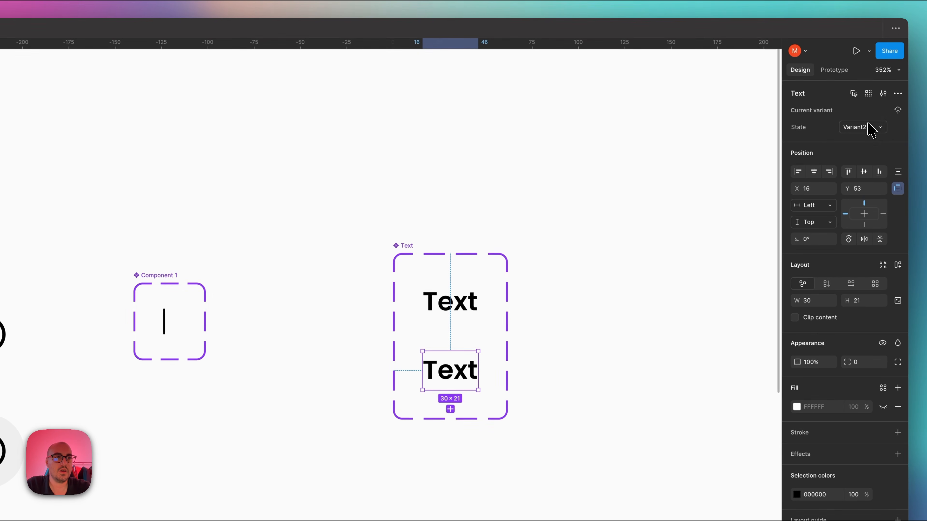
{"action": "left_click", "coordinate": [869, 97]}
{"action": "type", "text": "Er"}
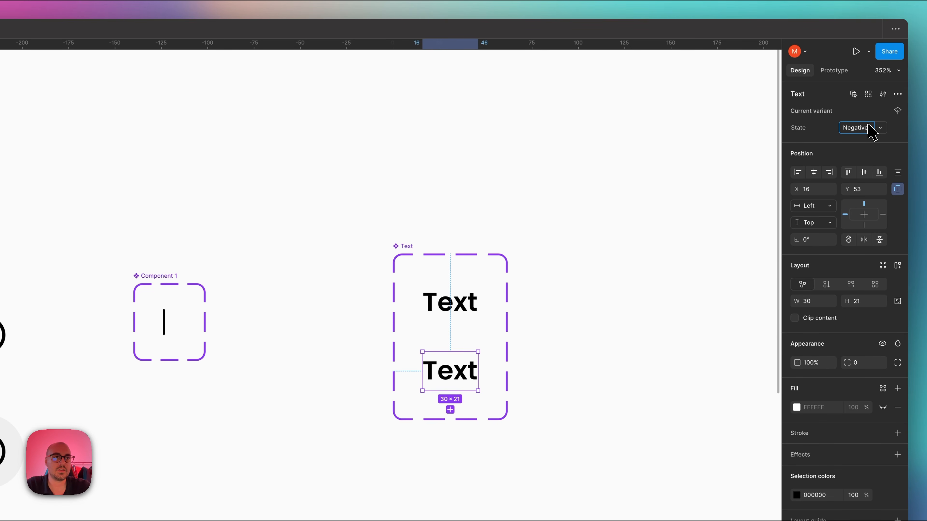
Add a third variant to the Text component and name its state Positive.
{"action": "key", "text": "Return"}
{"action": "left_click", "coordinate": [450, 410]}
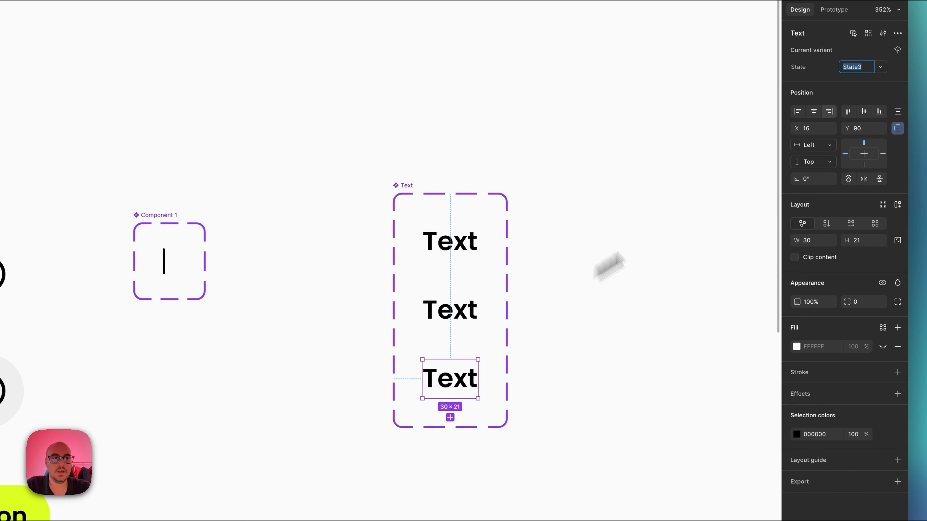
{"action": "type", "text": "Positive"}
{"action": "key", "text": "Return"}
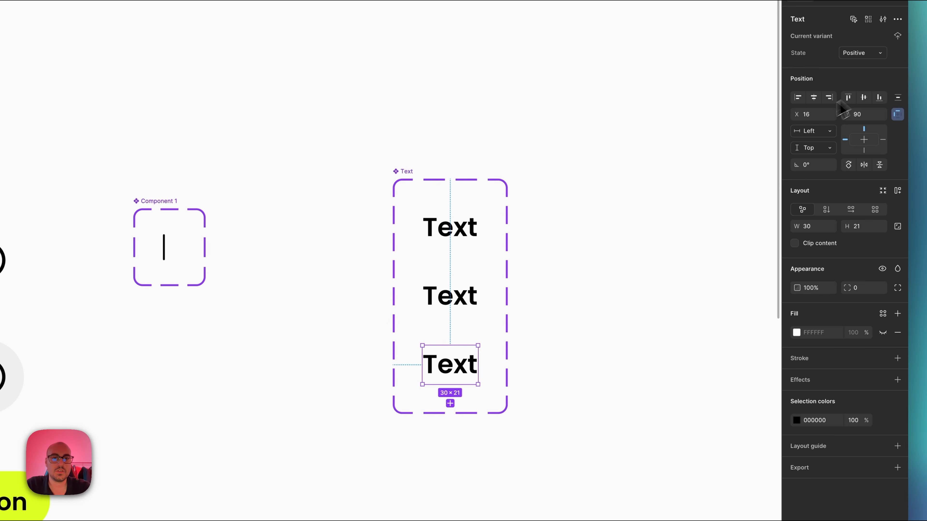
Add a fourth variant to the Text component and name its state Information.
{"action": "left_click", "coordinate": [450, 403]}
{"action": "type", "text": "Info"}
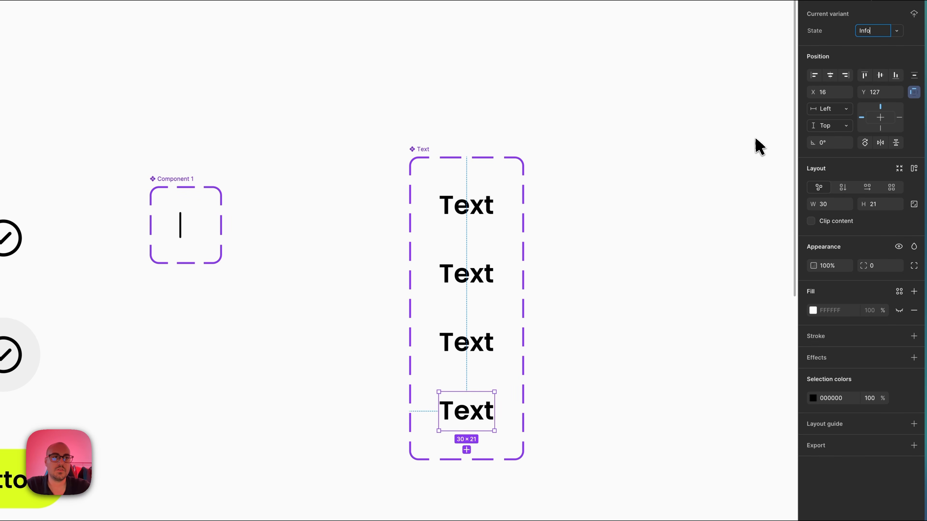
{"action": "type", "text": "rmation"}
{"action": "key", "text": "Return"}
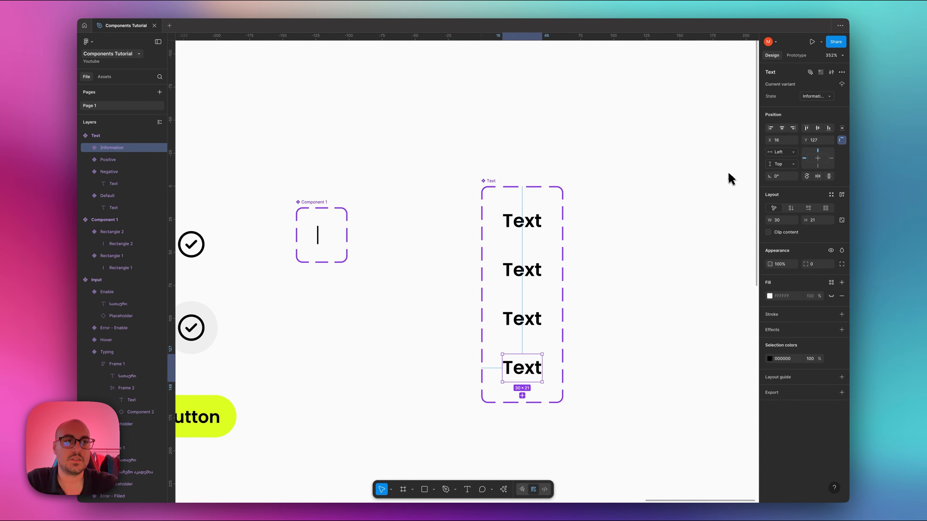
Add a fifth variant to the Text component and name its state Warning.
{"action": "scroll", "coordinate": [503, 263], "scroll_direction": "down", "scroll_amount": 3}
{"action": "scroll", "coordinate": [502, 264], "scroll_direction": "up", "scroll_amount": 2}
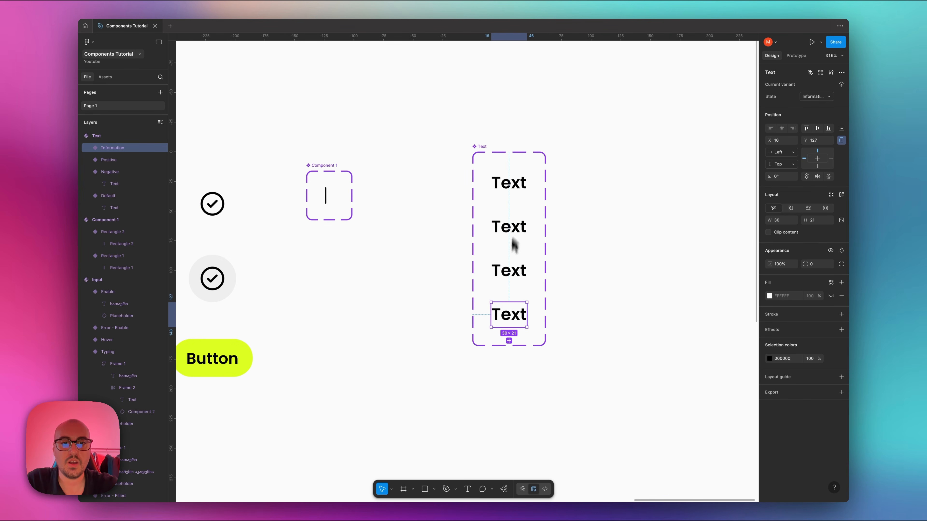
{"action": "left_click", "coordinate": [508, 341]}
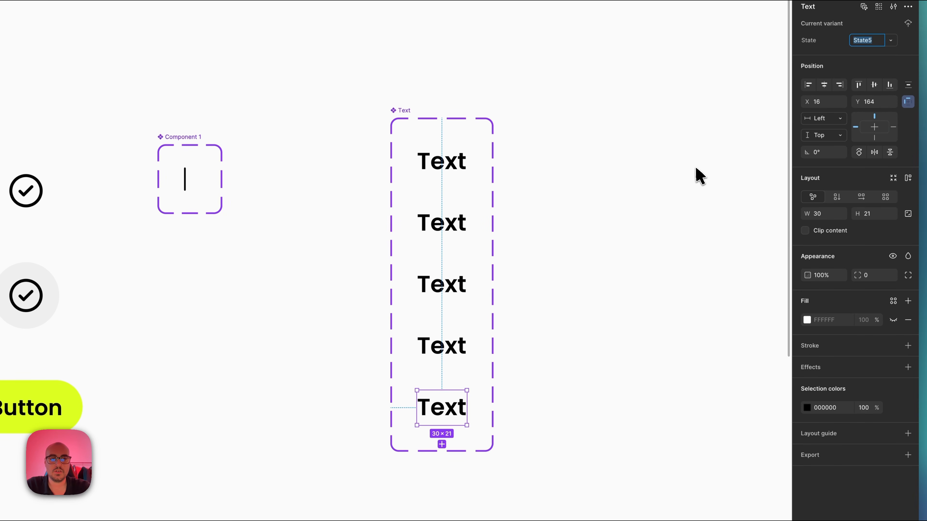
{"action": "type", "text": "Warning"}
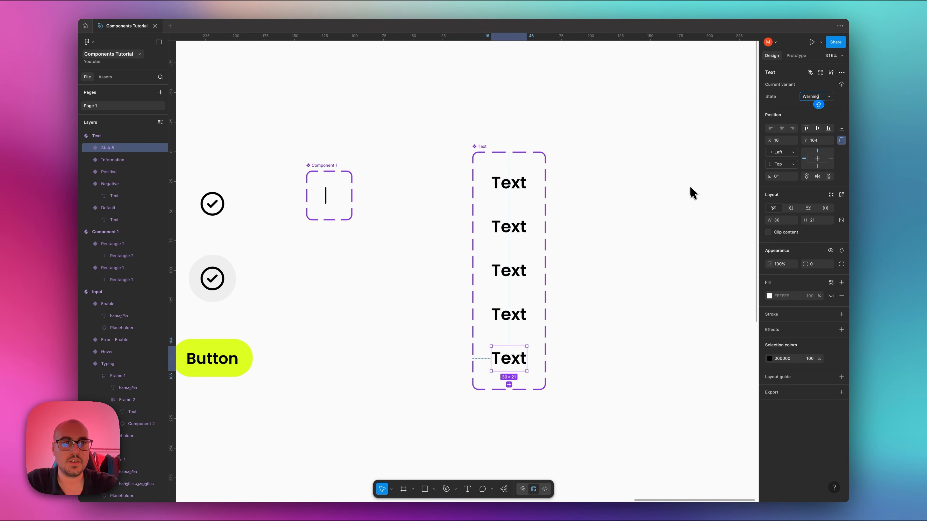
{"action": "key", "text": "Return"}
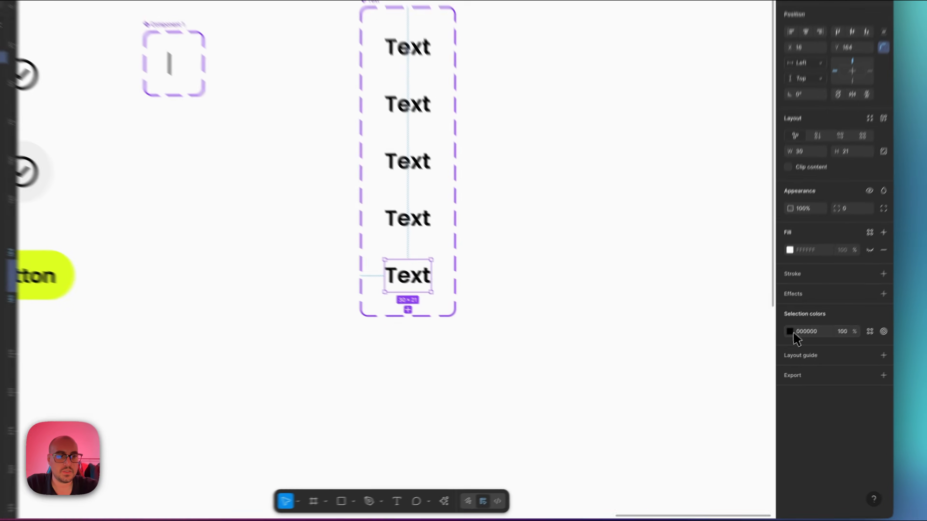
Recolor the text of the Text component's fifth variant to amber C38F2D.
{"action": "left_click", "coordinate": [790, 331]}
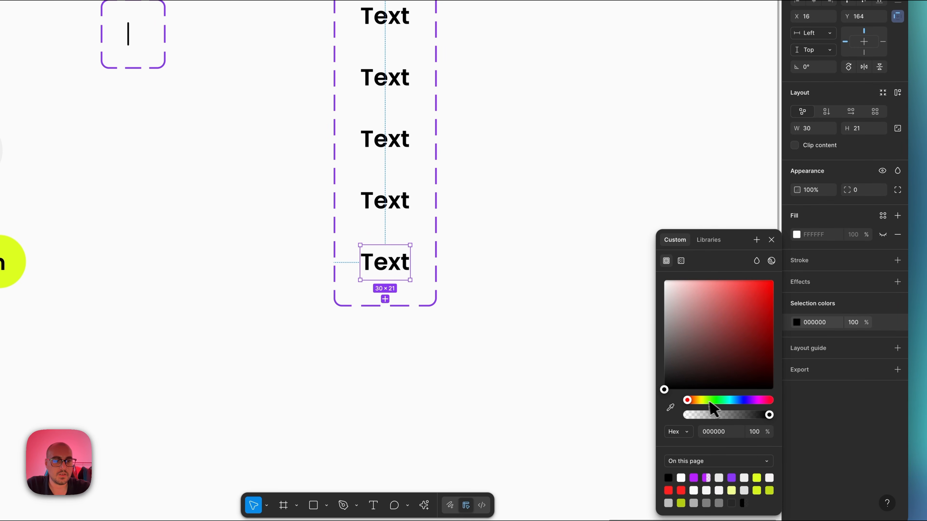
{"action": "left_click_drag", "start_coordinate": [709, 402], "coordinate": [697, 402]}
{"action": "mouse_move", "coordinate": [743, 317]}
{"action": "left_mouse_down"}
{"action": "mouse_move", "coordinate": [756, 291]}
{"action": "mouse_move", "coordinate": [747, 323]}
{"action": "mouse_move", "coordinate": [750, 313]}
{"action": "left_mouse_up"}
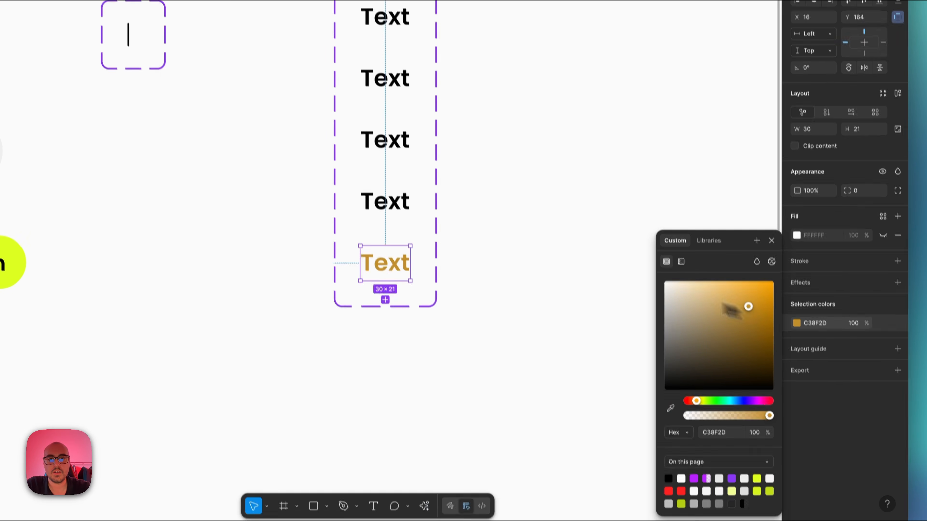
Recolor the text of the Information variant to the blue-grey 59637A.
{"action": "left_click", "coordinate": [400, 208]}
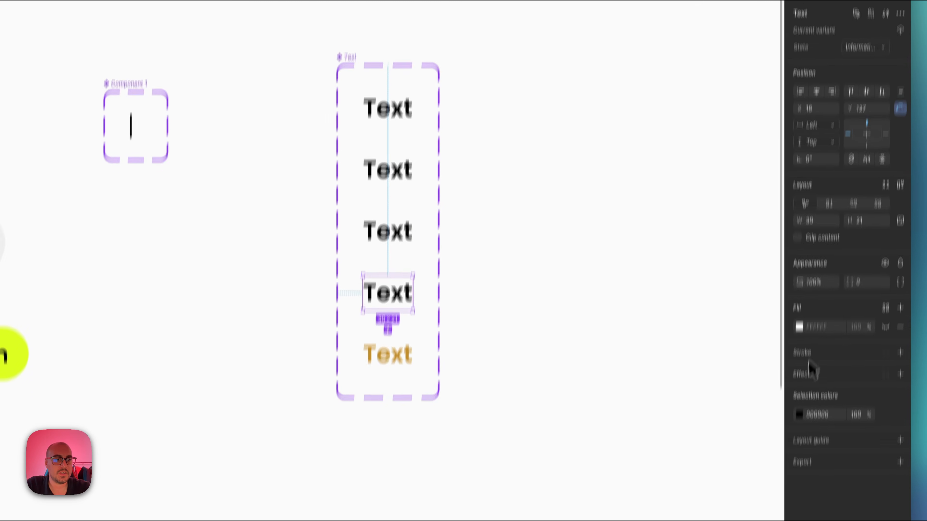
{"action": "left_click", "coordinate": [797, 448]}
{"action": "left_click", "coordinate": [743, 423]}
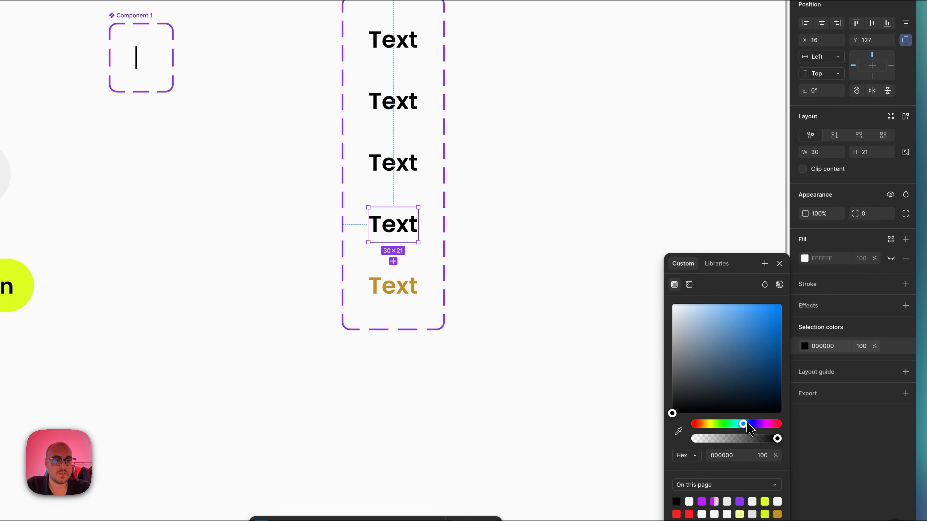
{"action": "mouse_move", "coordinate": [701, 374]}
{"action": "left_mouse_down"}
{"action": "mouse_move", "coordinate": [700, 359]}
{"action": "mouse_move", "coordinate": [704, 368]}
{"action": "left_mouse_up"}
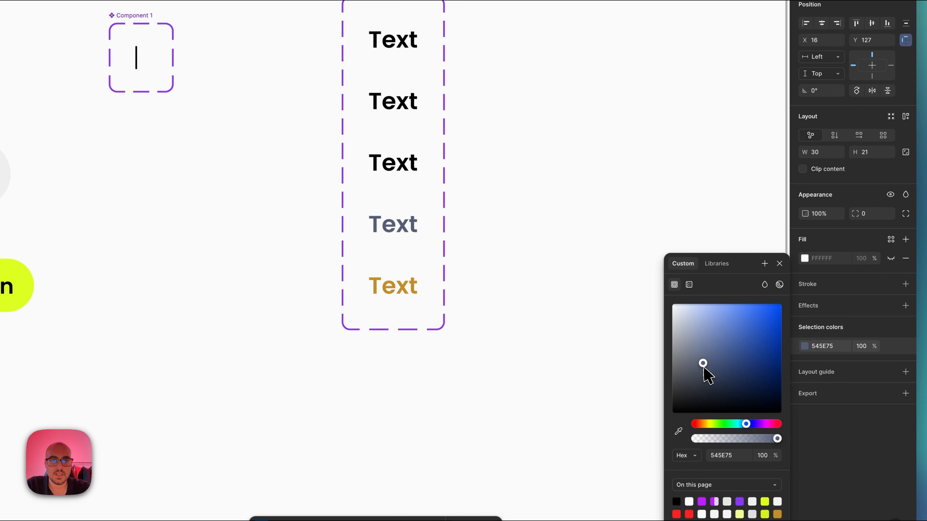
{"action": "scroll", "coordinate": [433, 179], "scroll_direction": "up", "scroll_amount": 5}
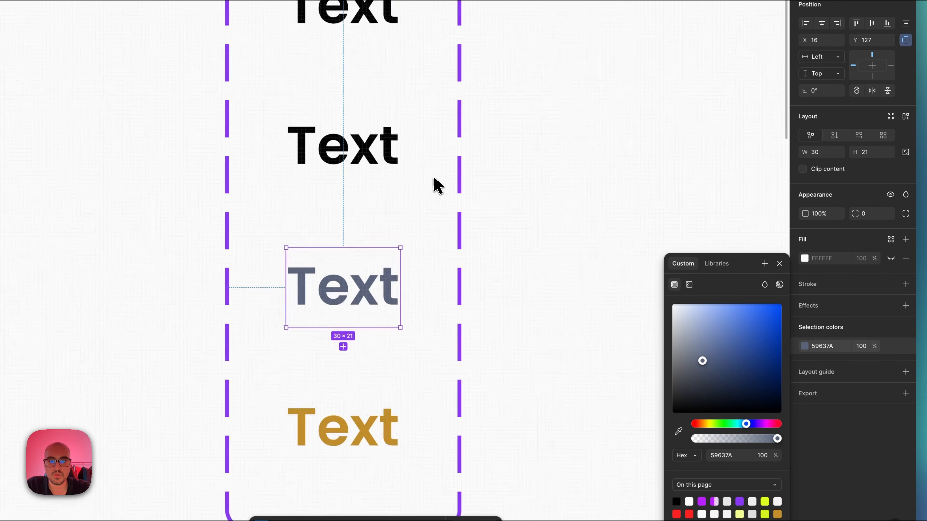
Recolor the text of the Positive variant to a medium green.
{"action": "scroll", "coordinate": [433, 179], "scroll_direction": "down", "scroll_amount": 2}
{"action": "left_click", "coordinate": [341, 152]}
{"action": "scroll", "coordinate": [341, 152], "scroll_direction": "down", "scroll_amount": 1}
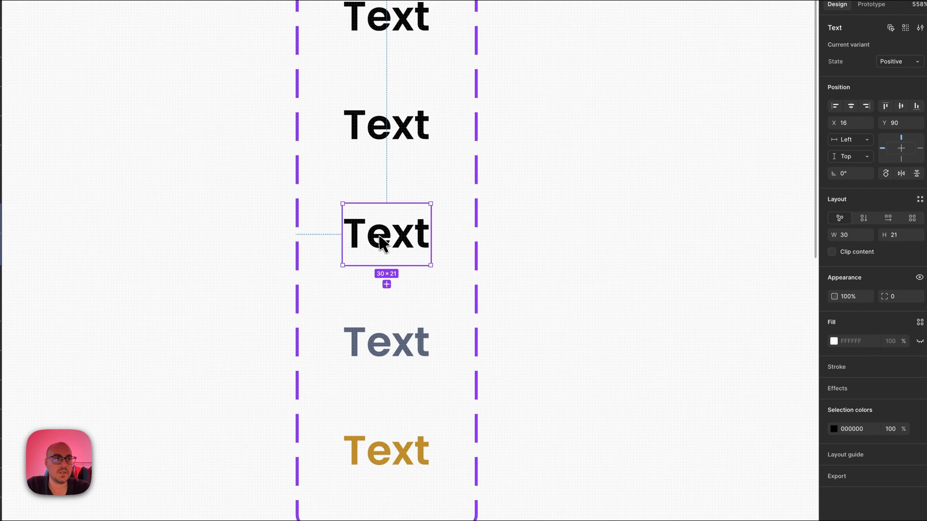
{"action": "left_click", "coordinate": [800, 356]}
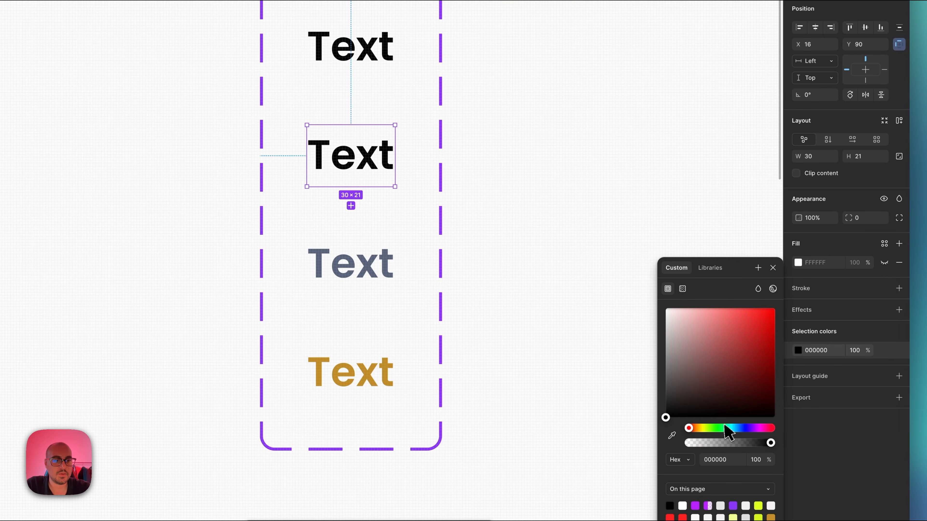
{"action": "left_click", "coordinate": [724, 434]}
{"action": "mouse_move", "coordinate": [740, 351]}
{"action": "left_mouse_down"}
{"action": "mouse_move", "coordinate": [739, 321]}
{"action": "mouse_move", "coordinate": [741, 346]}
{"action": "left_mouse_up"}
{"action": "left_click", "coordinate": [552, 160]}
Recolor the text of the Negative variant to a strong red.
{"action": "scroll", "coordinate": [552, 160], "scroll_direction": "up", "scroll_amount": 5}
{"action": "left_click", "coordinate": [410, 311]}
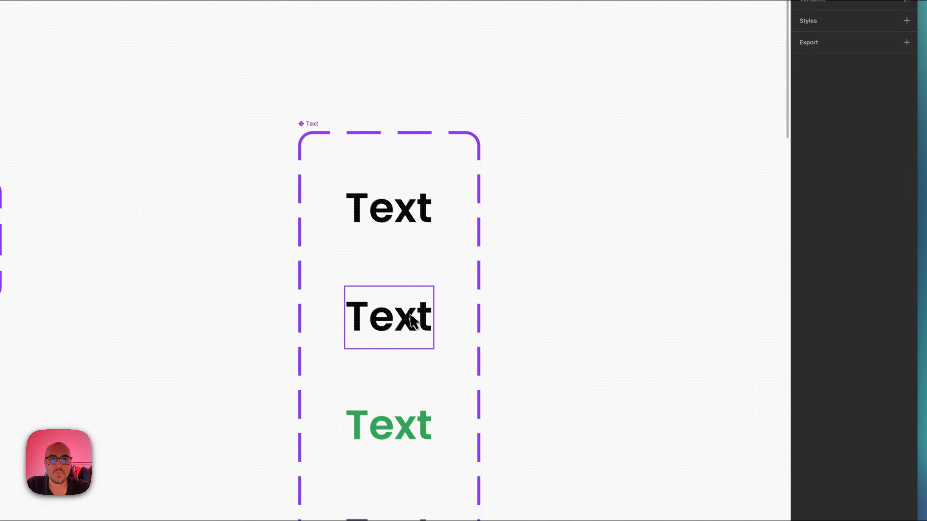
{"action": "left_click", "coordinate": [813, 365]}
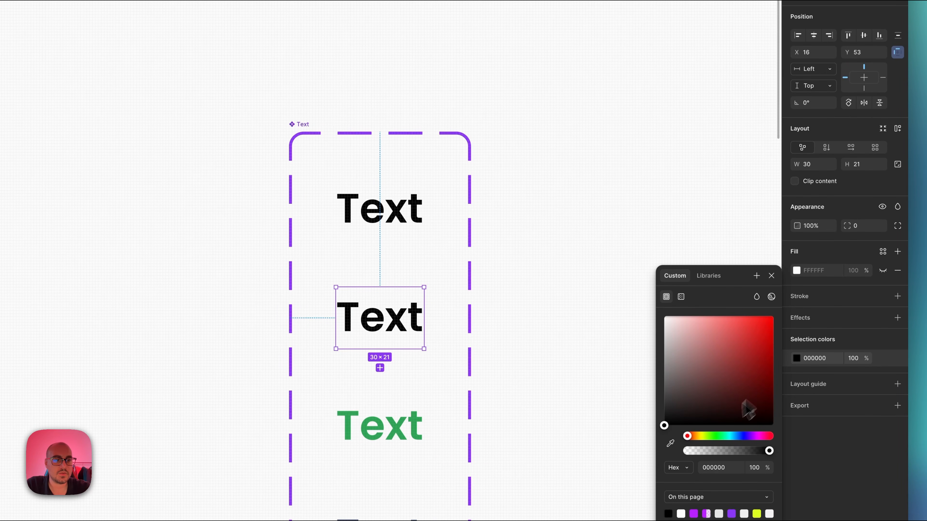
{"action": "left_click_drag", "start_coordinate": [750, 378], "coordinate": [756, 335]}
{"action": "left_click", "coordinate": [498, 159]}
Place an instance of the Default Text variant on the empty canvas beside the Text component set.
{"action": "left_click", "coordinate": [456, 184]}
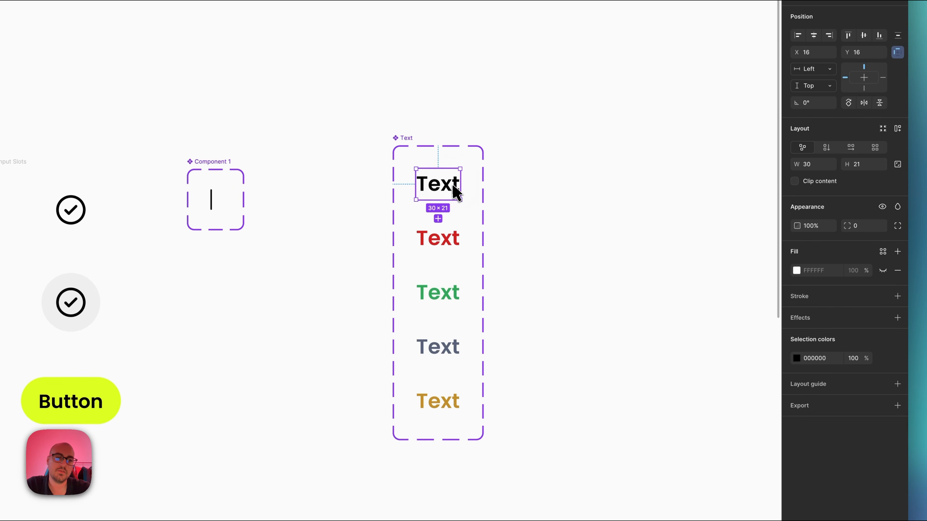
{"action": "left_click", "coordinate": [509, 127]}
{"action": "scroll", "coordinate": [509, 127], "scroll_direction": "down", "scroll_amount": 3}
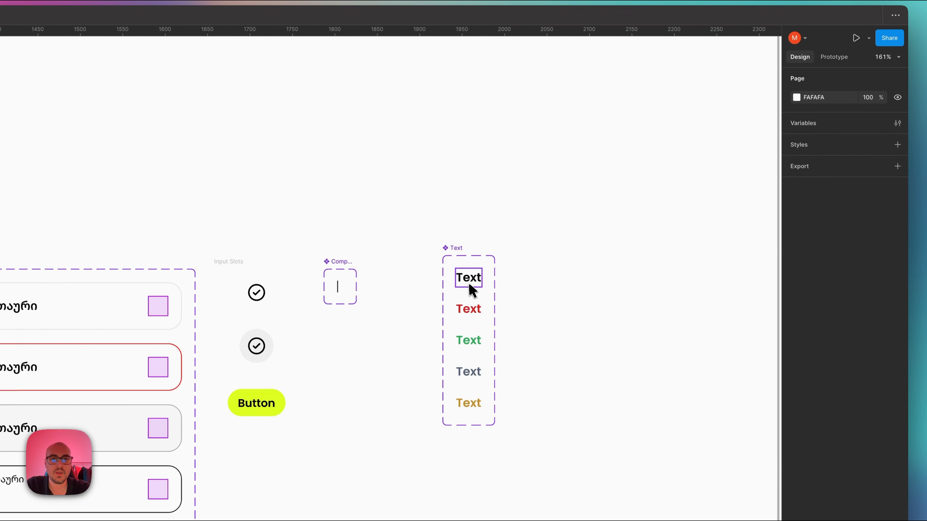
{"action": "left_click", "coordinate": [471, 290]}
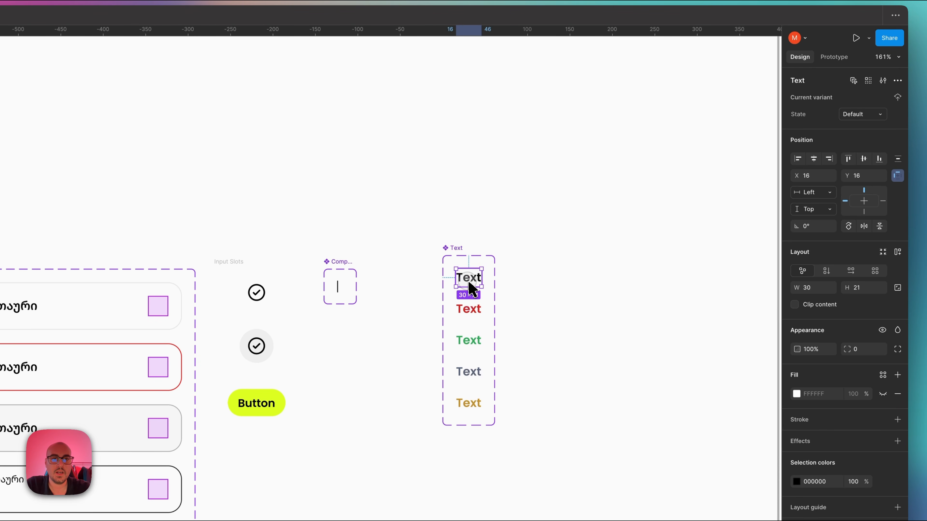
{"action": "left_click_drag", "start_coordinate": [470, 290], "coordinate": [631, 281]}
{"action": "scroll", "coordinate": [645, 282], "scroll_direction": "up", "scroll_amount": 3}
Switch the Text instance's State through Negative, Positive, Information and Pending to test the variants.
{"action": "left_click", "coordinate": [861, 111]}
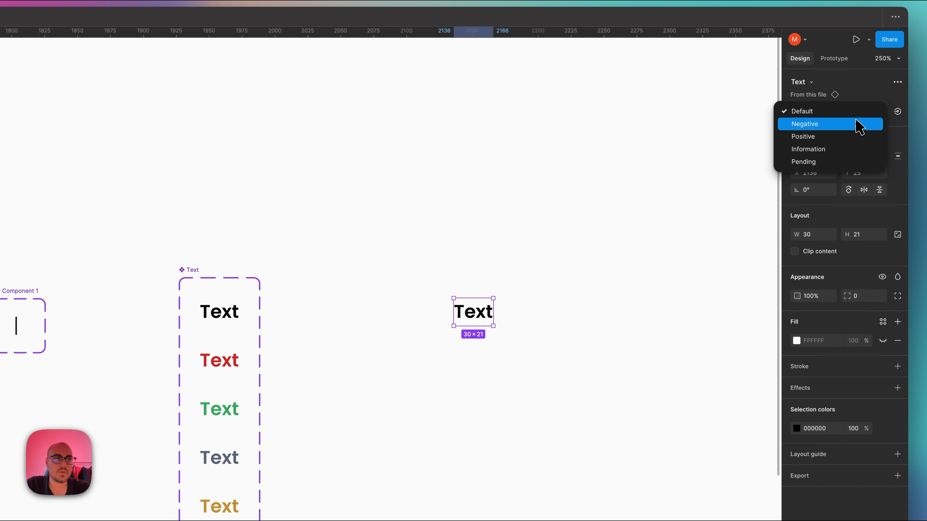
{"action": "left_click", "coordinate": [858, 123]}
{"action": "left_click", "coordinate": [875, 113]}
{"action": "left_click", "coordinate": [873, 122]}
{"action": "left_click", "coordinate": [875, 113]}
{"action": "left_click", "coordinate": [878, 124]}
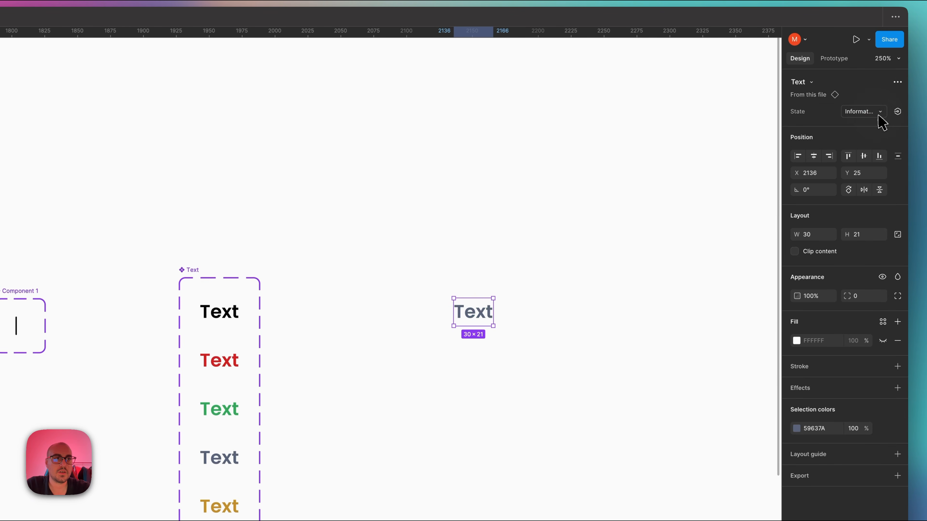
{"action": "left_click", "coordinate": [878, 114]}
{"action": "left_click", "coordinate": [875, 122]}
Remove the test Text instance from the canvas.
{"action": "left_click", "coordinate": [528, 234]}
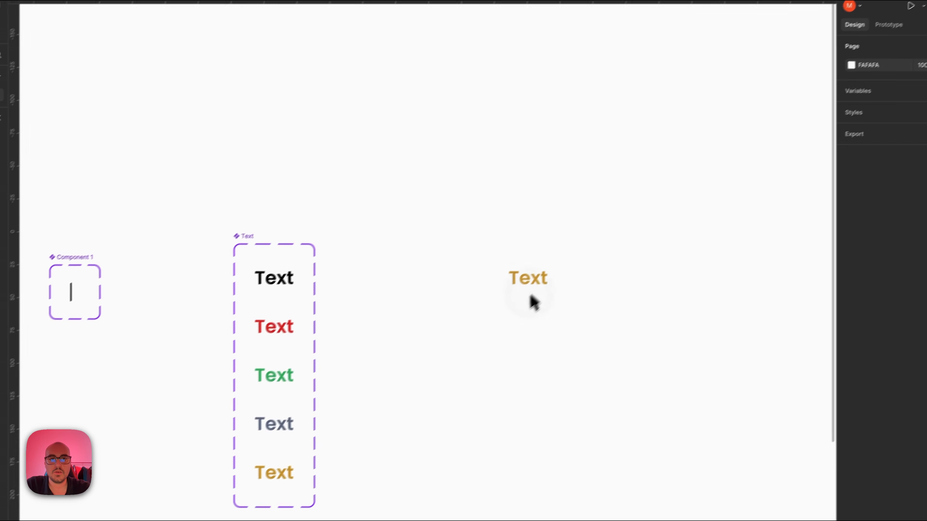
{"action": "left_click", "coordinate": [532, 283]}
{"action": "key", "text": "super+shift+x"}
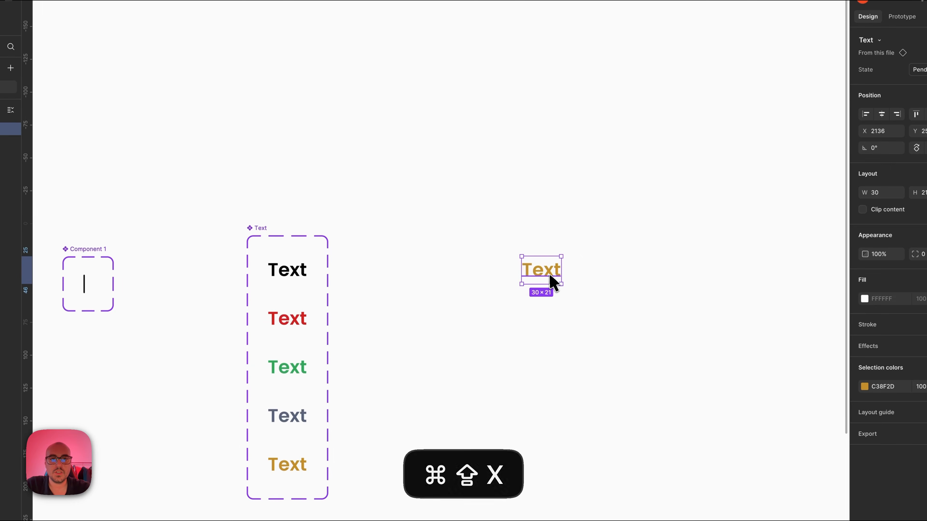
Place an instance of the Enable Input variant on the empty canvas beyond the Text component set.
{"action": "scroll", "coordinate": [547, 285], "scroll_direction": "down", "scroll_amount": 5}
{"action": "scroll", "coordinate": [547, 282], "scroll_direction": "up", "scroll_amount": 5}
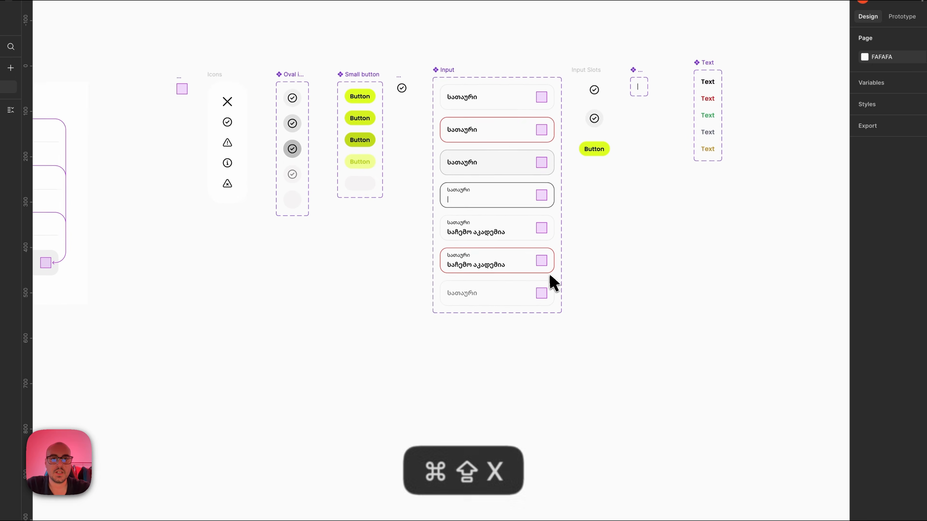
{"action": "scroll", "coordinate": [554, 283], "scroll_direction": "up", "scroll_amount": 3}
{"action": "scroll", "coordinate": [553, 283], "scroll_direction": "right", "scroll_amount": 3}
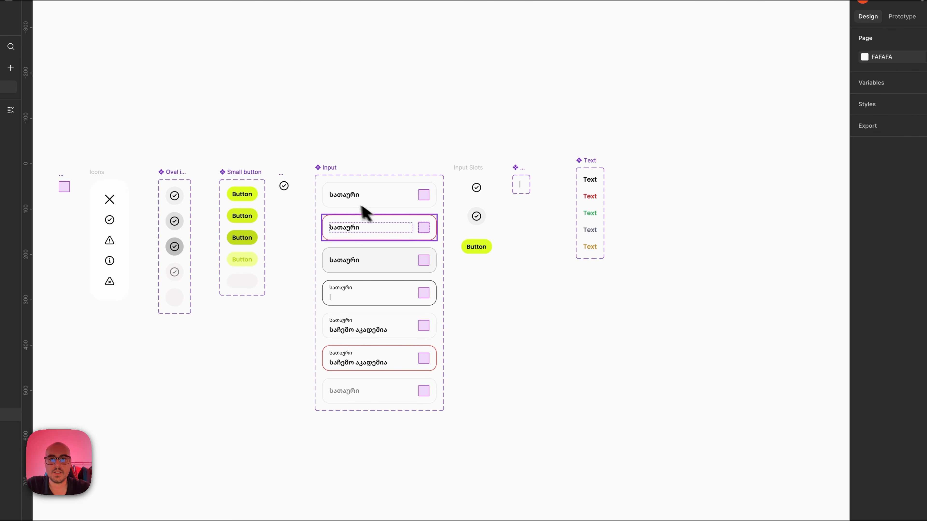
{"action": "left_click", "coordinate": [355, 197]}
{"action": "left_click_drag", "start_coordinate": [356, 197], "coordinate": [714, 180]}
{"action": "scroll", "coordinate": [648, 220], "scroll_direction": "right", "scroll_amount": 5}
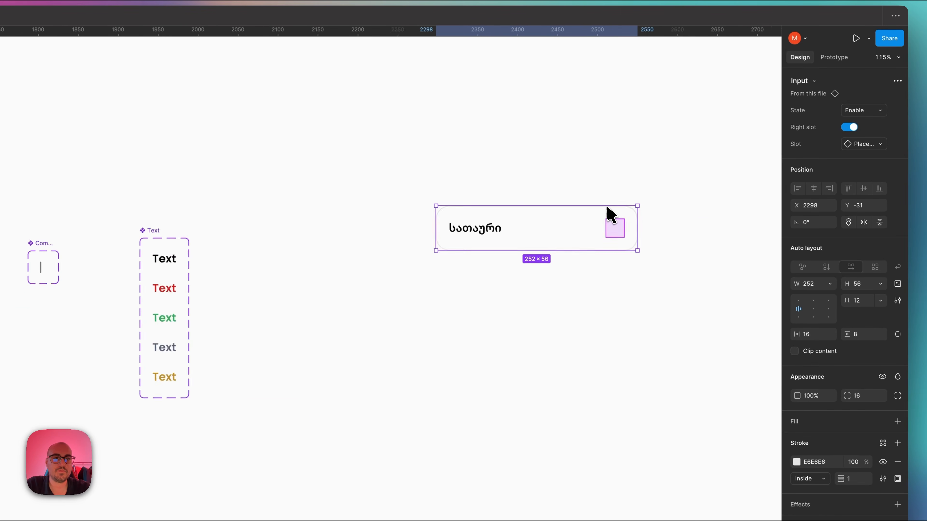
{"action": "scroll", "coordinate": [537, 234], "scroll_direction": "up", "scroll_amount": 6}
Switch the Input instance's State through Typing, Filled and Diable to test the variants.
{"action": "left_click", "coordinate": [879, 110]}
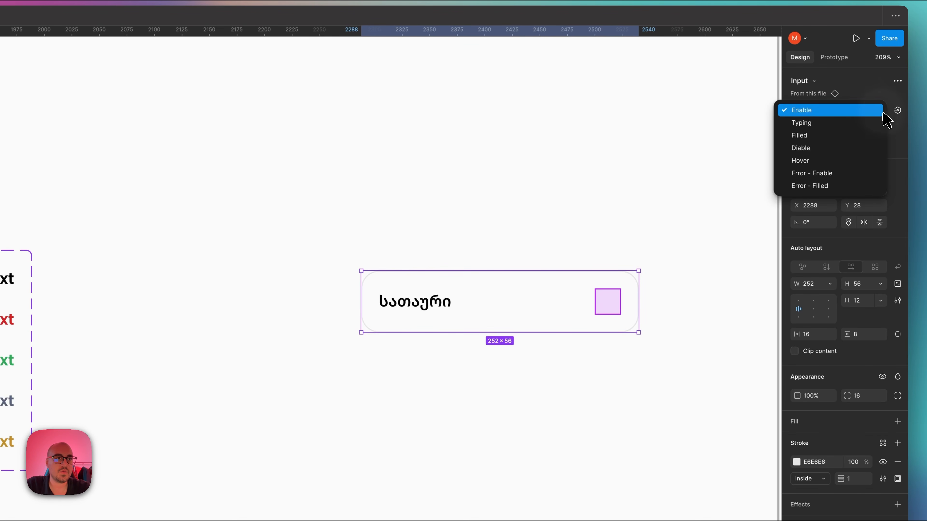
{"action": "left_click", "coordinate": [870, 123]}
{"action": "left_click", "coordinate": [877, 111]}
{"action": "left_click", "coordinate": [870, 124]}
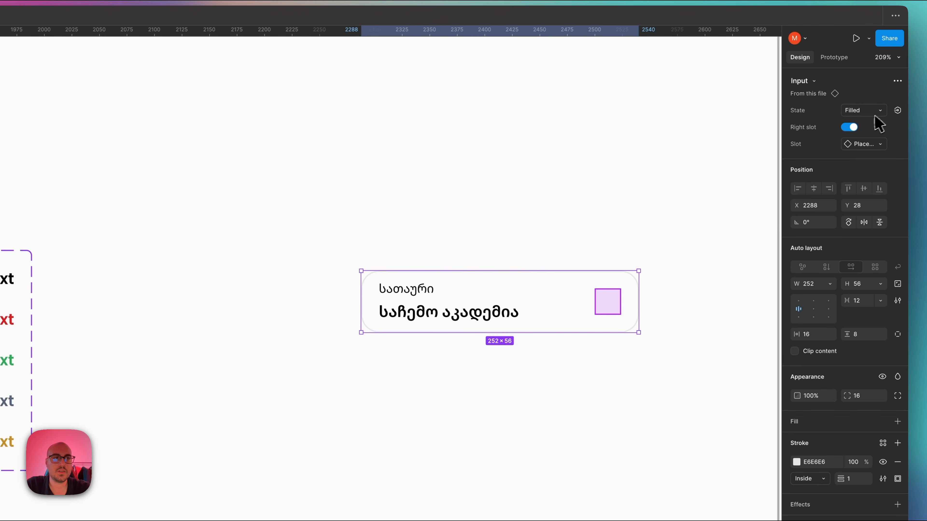
{"action": "left_click", "coordinate": [875, 112]}
{"action": "left_click", "coordinate": [865, 124]}
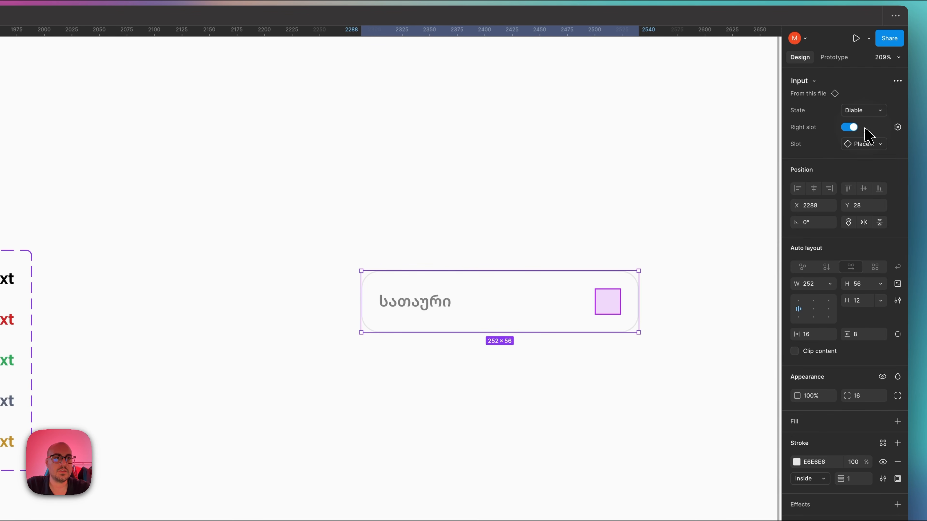
Correct the misspelled state name Diable on the Input component's greyed-out variant.
{"action": "scroll", "coordinate": [493, 244], "scroll_direction": "left", "scroll_amount": 10}
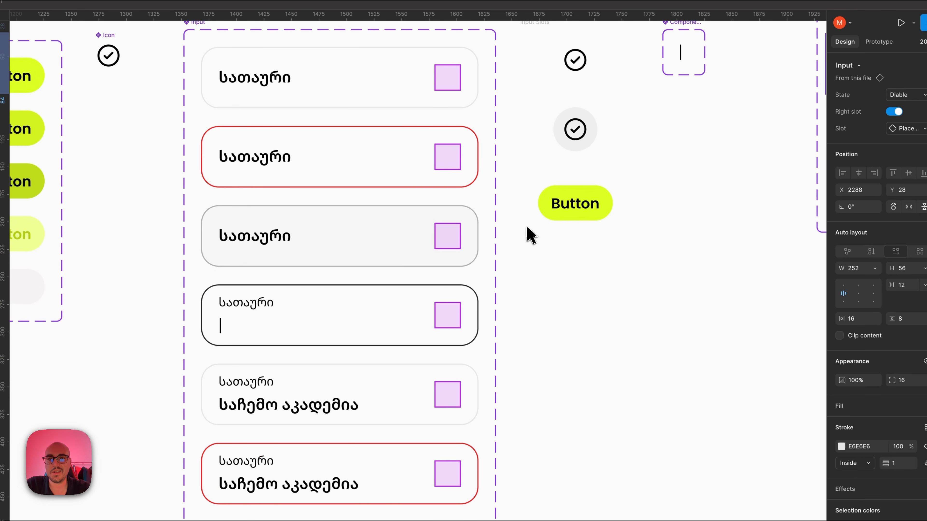
{"action": "left_click", "coordinate": [366, 251]}
{"action": "left_click", "coordinate": [372, 439]}
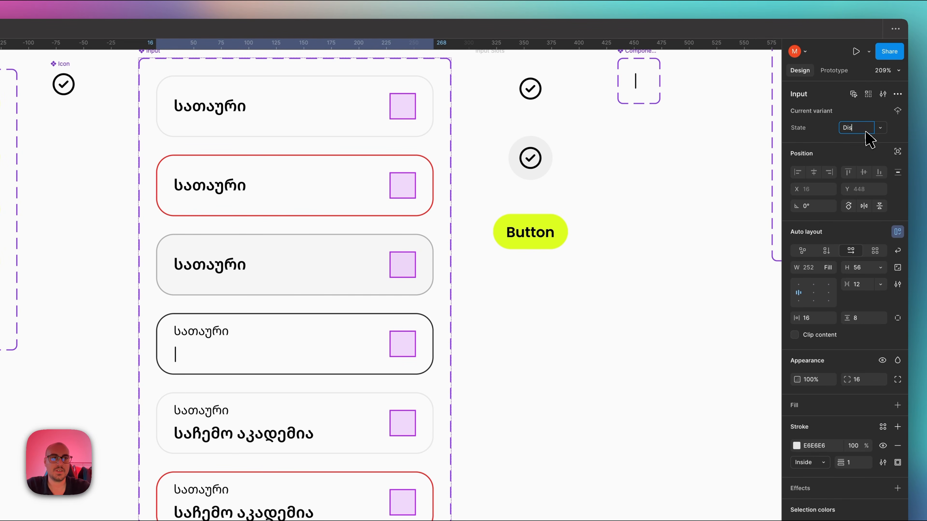
{"action": "left_click", "coordinate": [709, 250]}
Set the State of the Input instance beyond the Text component set to Hover.
{"action": "scroll", "coordinate": [629, 285], "scroll_direction": "right", "scroll_amount": 20}
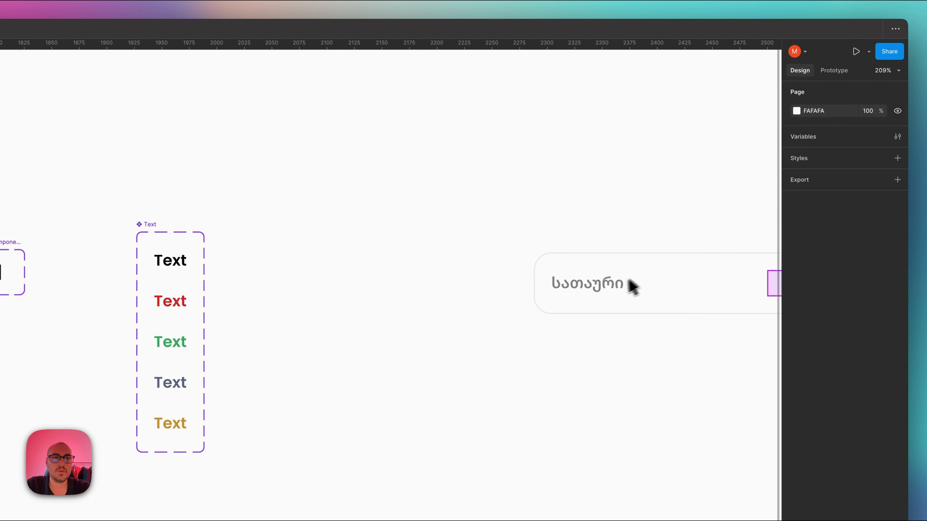
{"action": "left_click", "coordinate": [633, 277]}
{"action": "left_click", "coordinate": [881, 126]}
{"action": "left_click", "coordinate": [865, 138]}
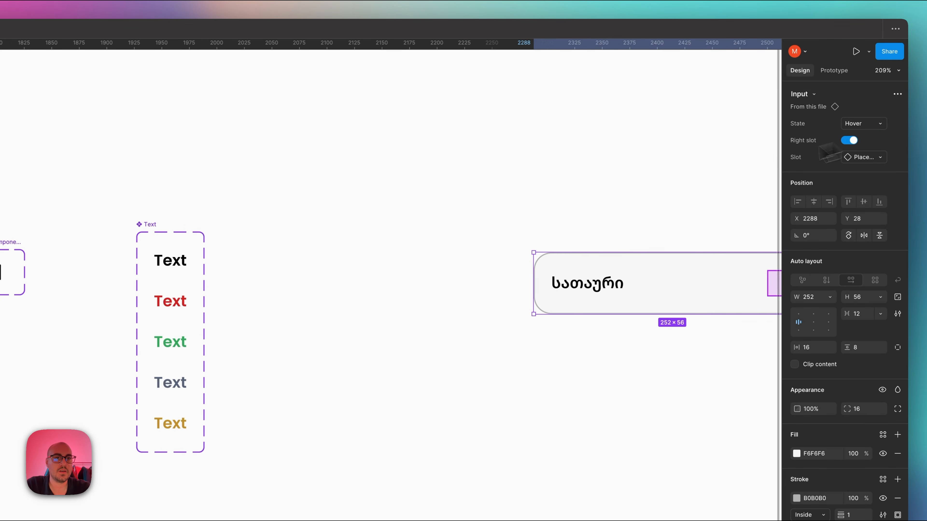
Switch the Input instance's State through Error - Enable and Error - Filled to test the variants.
{"action": "scroll", "coordinate": [703, 191], "scroll_direction": "right", "scroll_amount": 5}
{"action": "left_click", "coordinate": [873, 125]}
{"action": "left_click", "coordinate": [858, 137]}
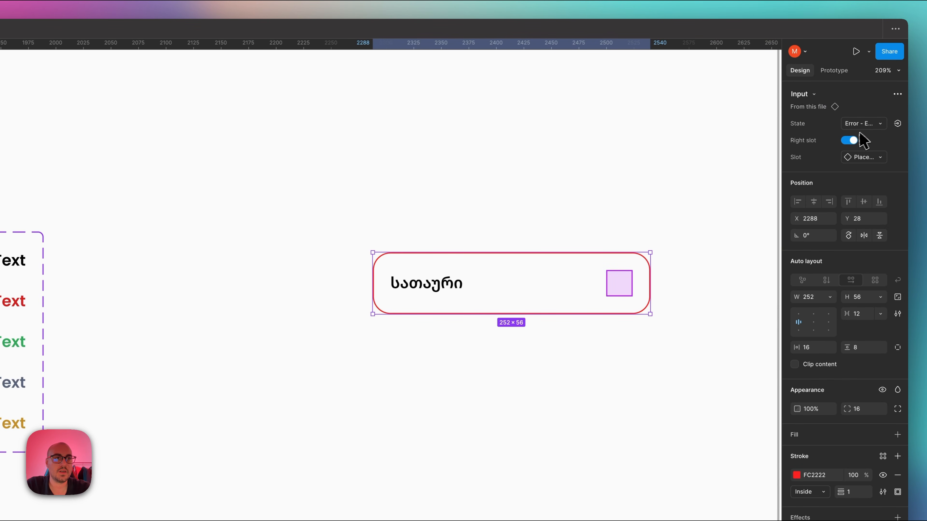
{"action": "left_click", "coordinate": [871, 127]}
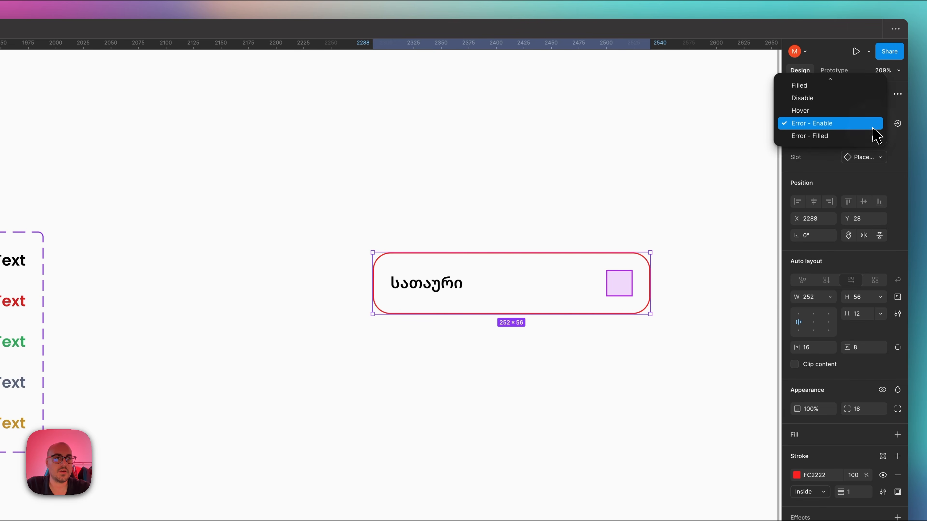
{"action": "left_click", "coordinate": [835, 137]}
Delete the test Input instance placed beyond the Text component set.
{"action": "left_click", "coordinate": [540, 222]}
{"action": "left_click", "coordinate": [540, 261]}
{"action": "scroll", "coordinate": [542, 263], "scroll_direction": "down", "scroll_amount": 5}
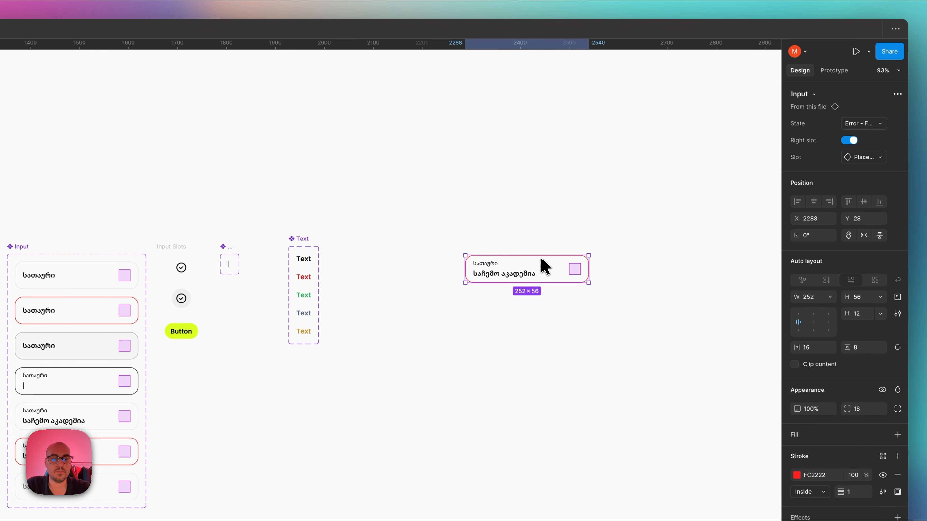
{"action": "key", "text": "Delete"}
{"action": "scroll", "coordinate": [544, 266], "scroll_direction": "left", "scroll_amount": 5}
{"action": "scroll", "coordinate": [543, 267], "scroll_direction": "up", "scroll_amount": 5}
{"action": "scroll", "coordinate": [544, 267], "scroll_direction": "down", "scroll_amount": 2}
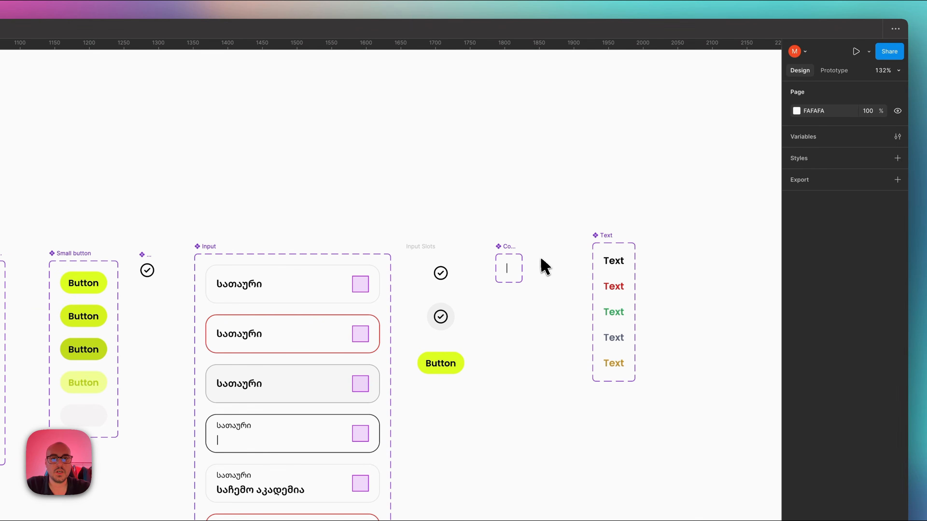
Copy the Default variant of the Text component set.
{"action": "left_click", "coordinate": [593, 251]}
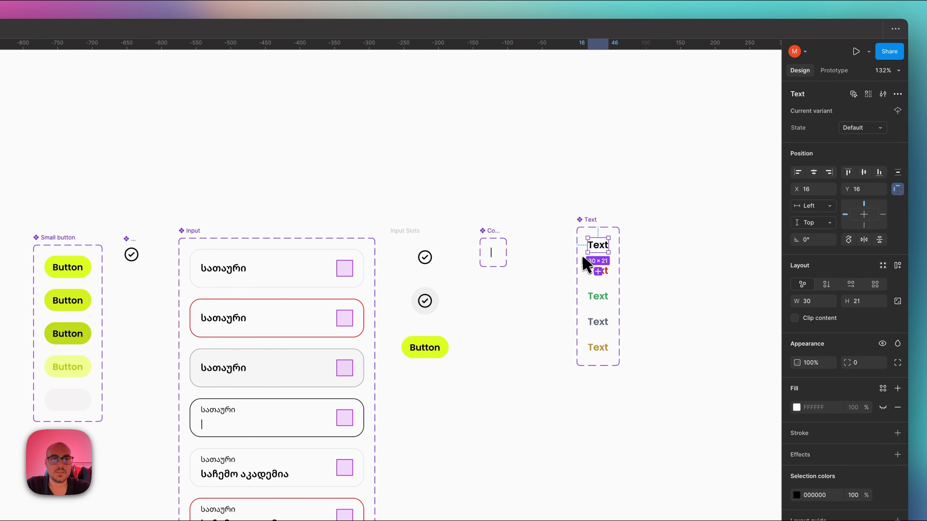
{"action": "key", "text": "super+shift+c"}
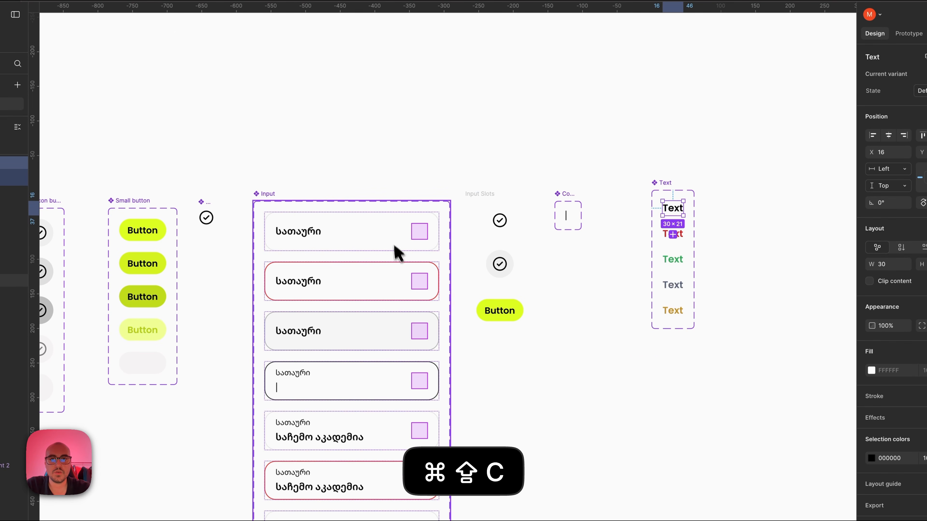
{"action": "key", "text": "super+shift+c"}
{"action": "scroll", "coordinate": [575, 269], "scroll_direction": "left", "scroll_amount": 3}
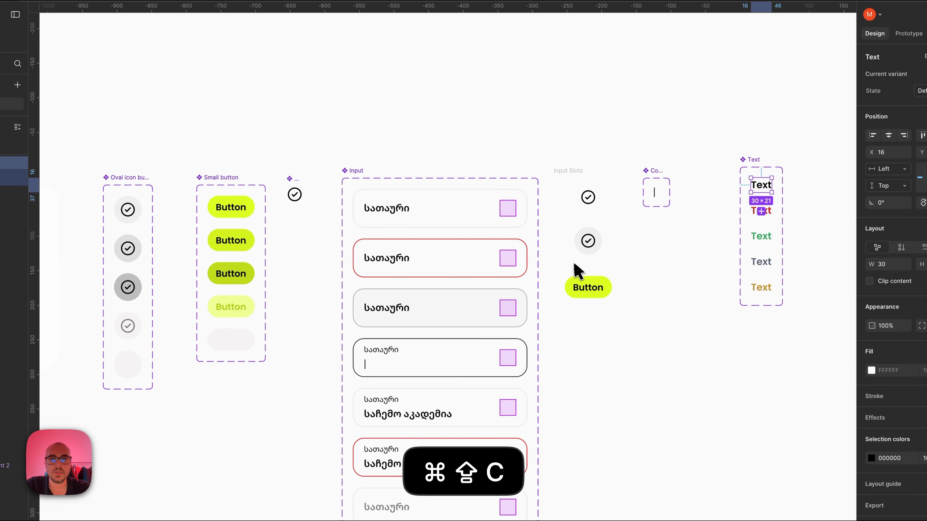
{"action": "scroll", "coordinate": [558, 234], "scroll_direction": "up", "scroll_amount": 3}
Wrap the title text and Placeholder of the Enable Input variant in an auto layout frame.
{"action": "left_click", "coordinate": [523, 169]}
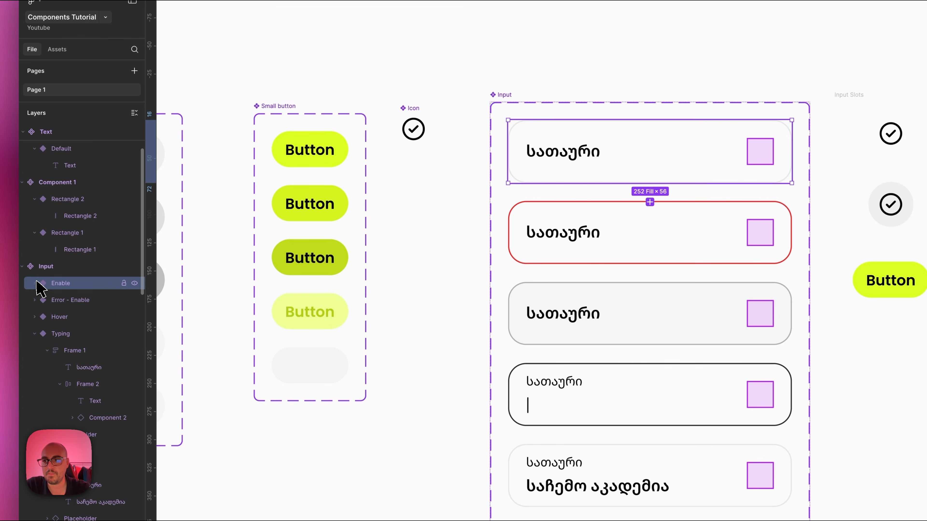
{"action": "scroll", "coordinate": [442, 170], "scroll_direction": "up", "scroll_amount": 5}
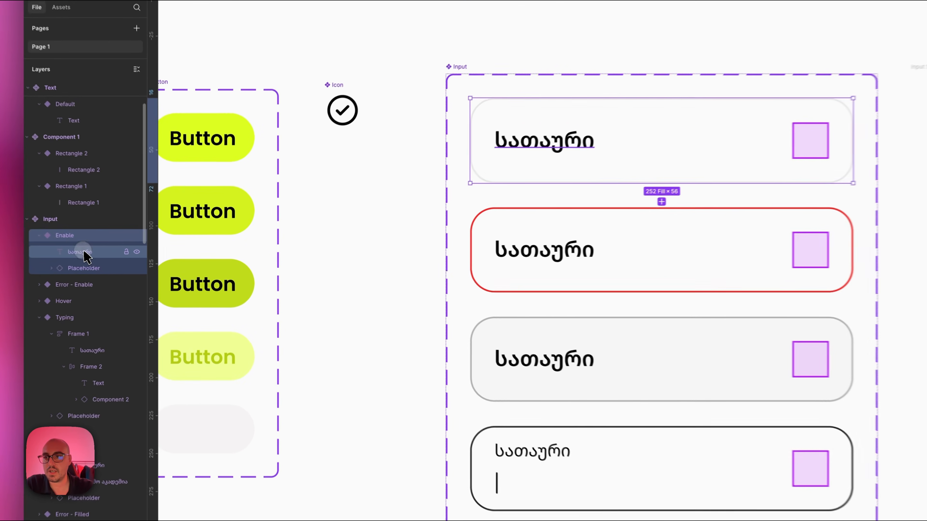
{"action": "left_click", "coordinate": [124, 256]}
{"action": "left_click", "coordinate": [128, 267], "text": "shift"}
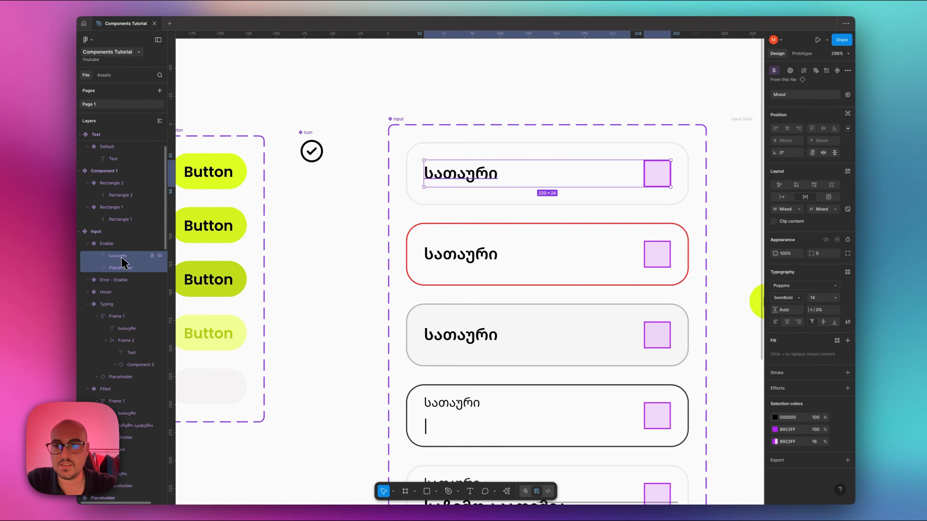
{"action": "key", "text": "shift+a"}
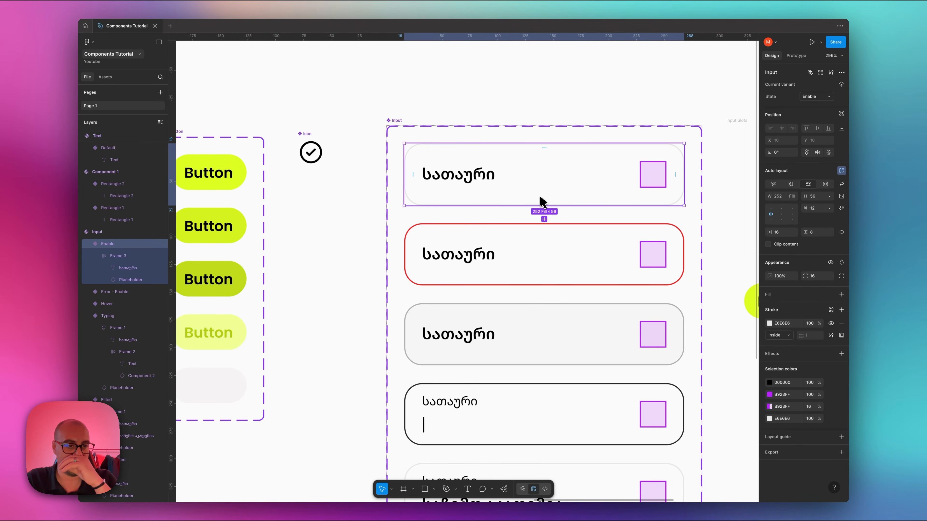
Copy the Enable variant's properties and apply them to the frame nested inside it.
{"action": "scroll", "coordinate": [403, 227], "scroll_direction": "down", "scroll_amount": 5}
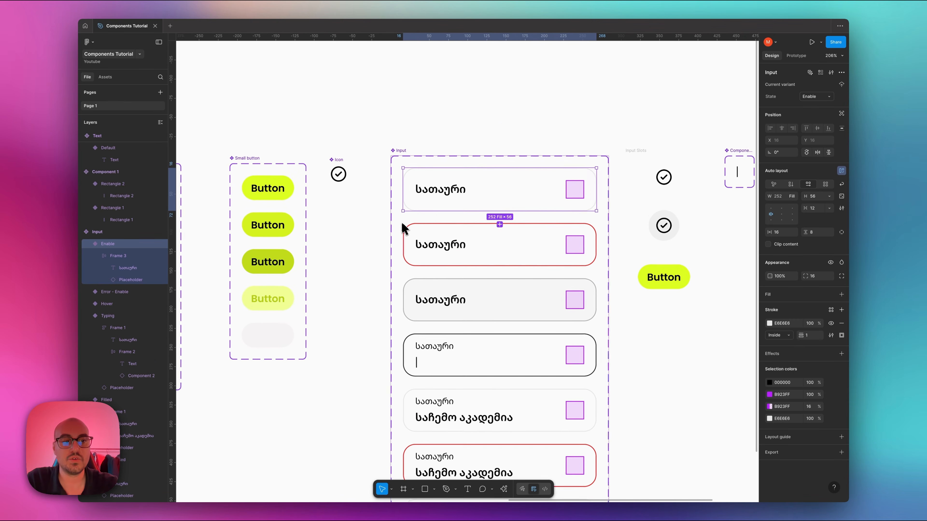
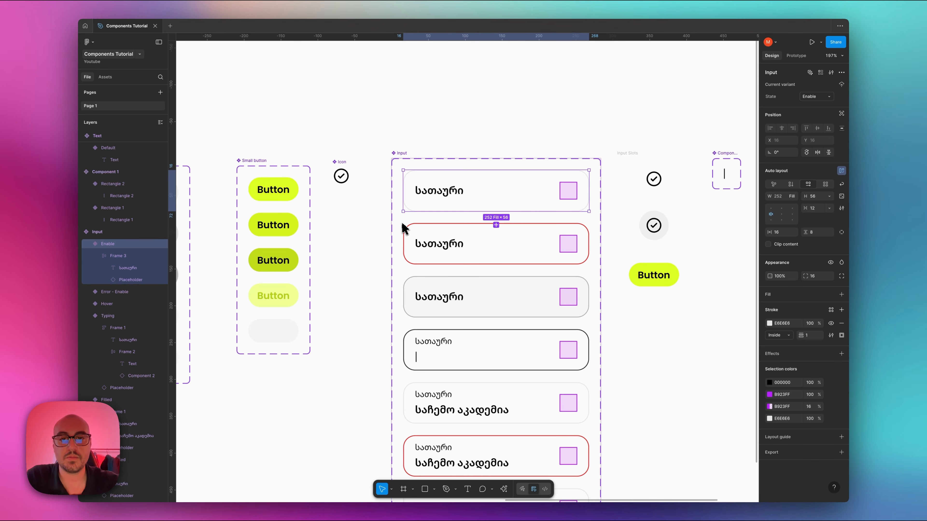
{"action": "scroll", "coordinate": [451, 176], "scroll_direction": "up", "scroll_amount": 3}
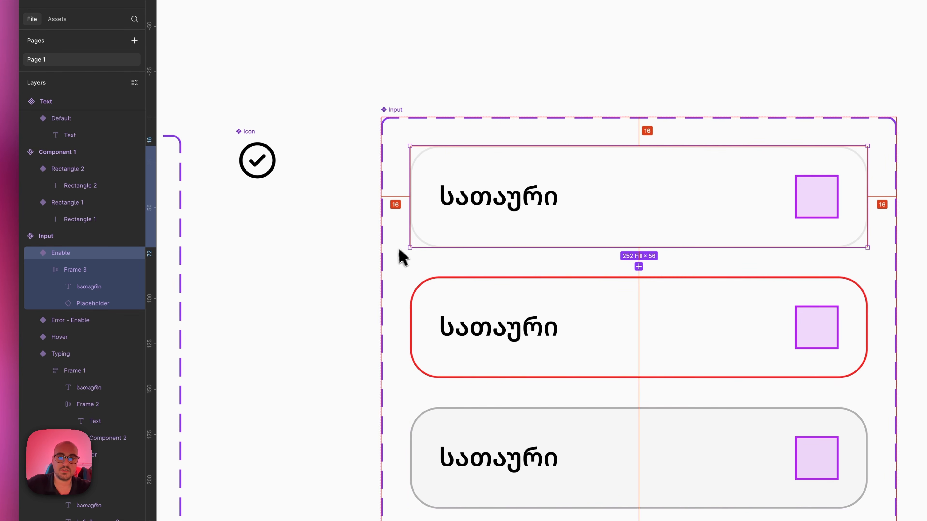
{"action": "key", "text": "super+alt+shift+c"}
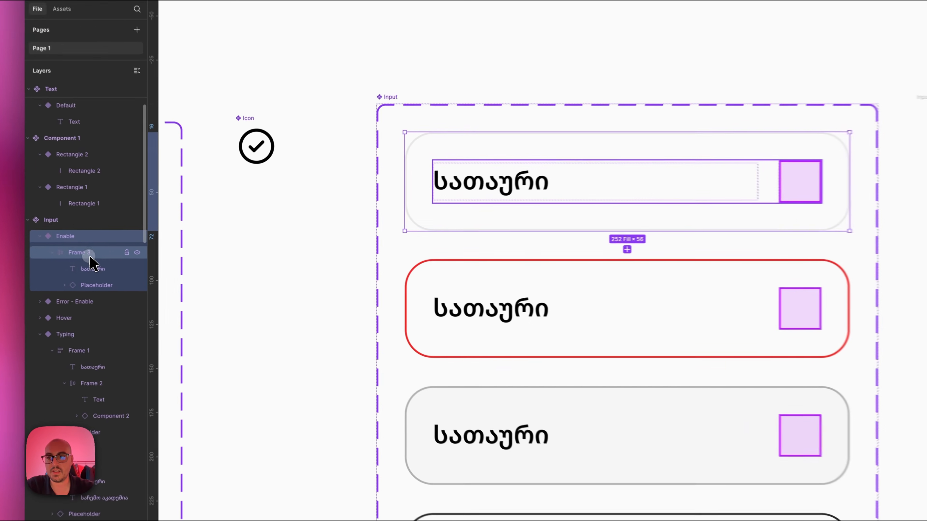
{"action": "left_click", "coordinate": [126, 260]}
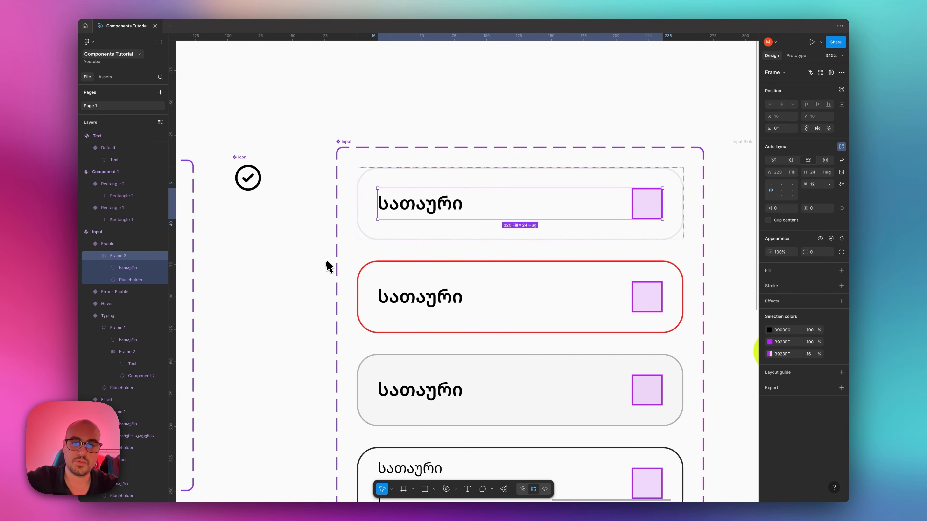
{"action": "key", "text": "super+alt+shift+v"}
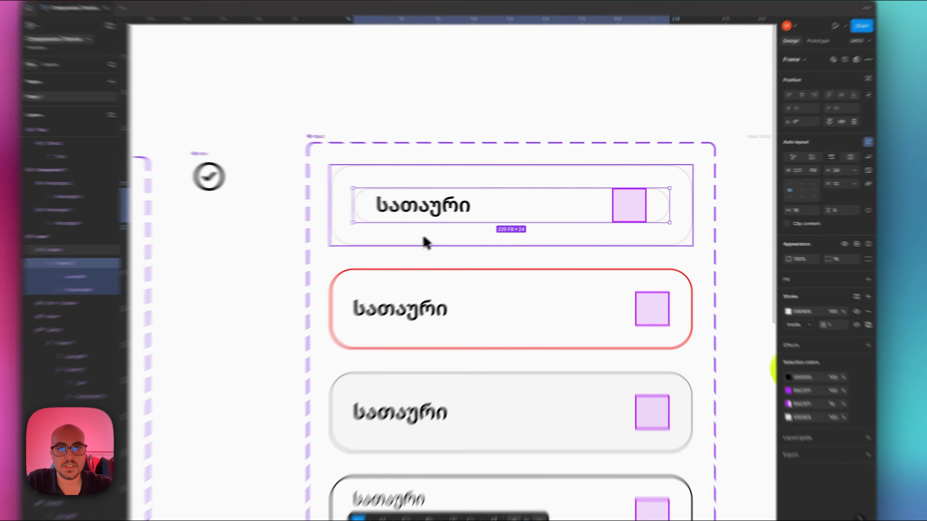
Set the Enable Input variant's horizontal and vertical padding to 0.
{"action": "left_click", "coordinate": [443, 237]}
{"action": "left_click", "coordinate": [782, 209]}
{"action": "type", "text": "0"}
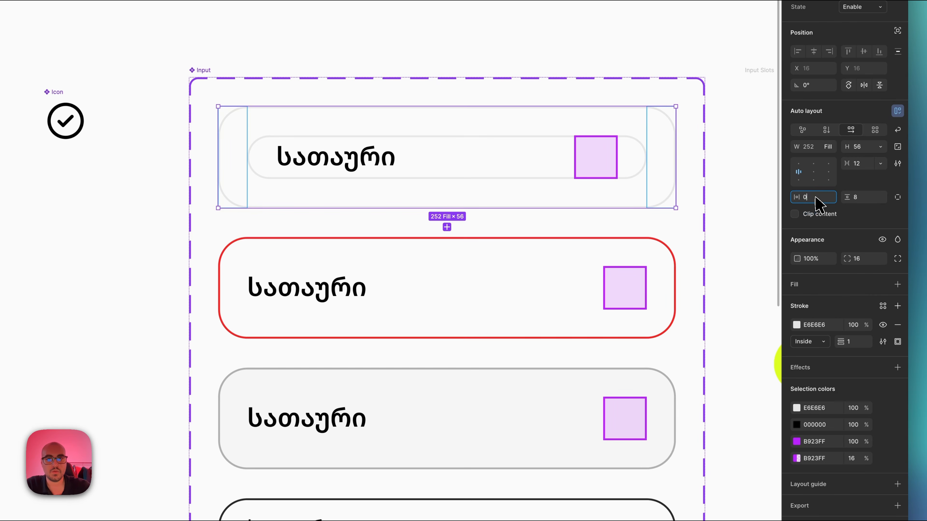
{"action": "key", "text": "Return"}
{"action": "key", "text": "Escape"}
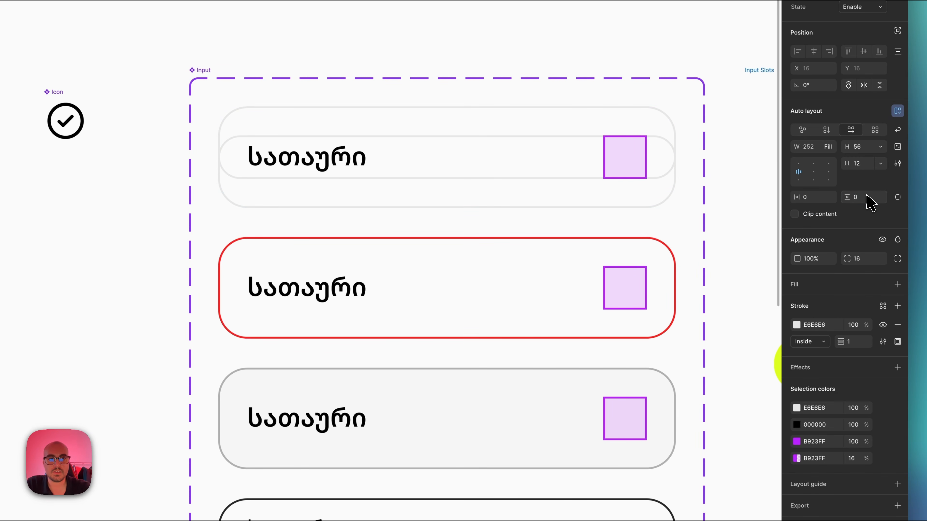
Set the Enable Input variant's corner radius to 0 and remove its stroke.
{"action": "left_click", "coordinate": [871, 257]}
{"action": "type", "text": "0"}
{"action": "key", "text": "Return"}
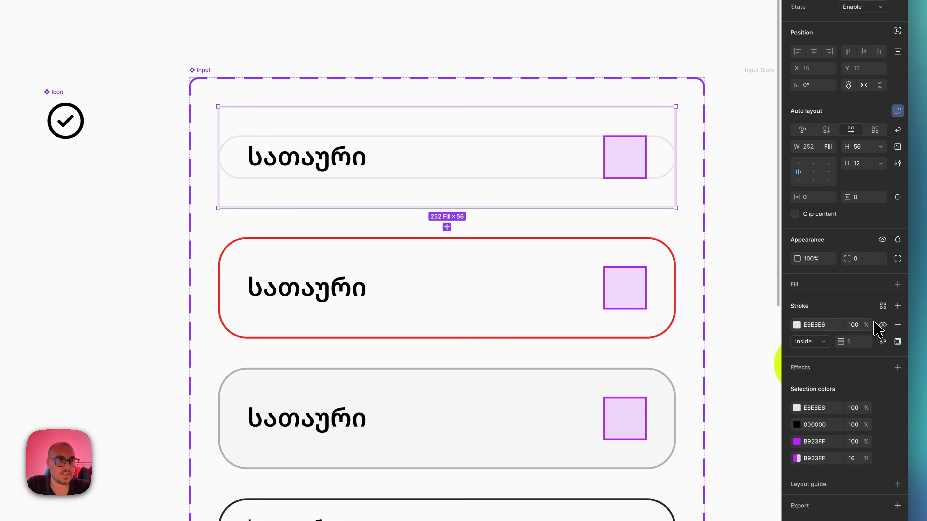
{"action": "left_click", "coordinate": [897, 324]}
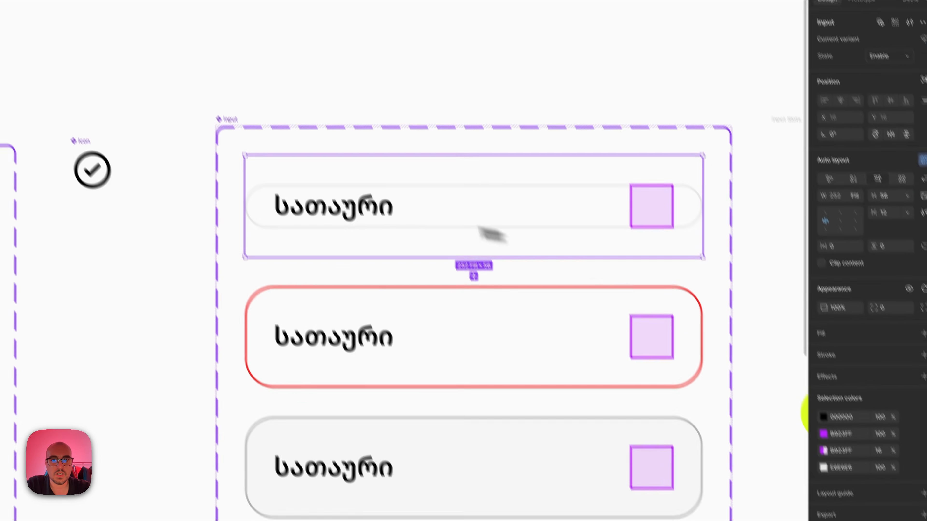
Set the nested frame's height to 56 and make the Enable Input variant's height hug its contents.
{"action": "left_click", "coordinate": [425, 241]}
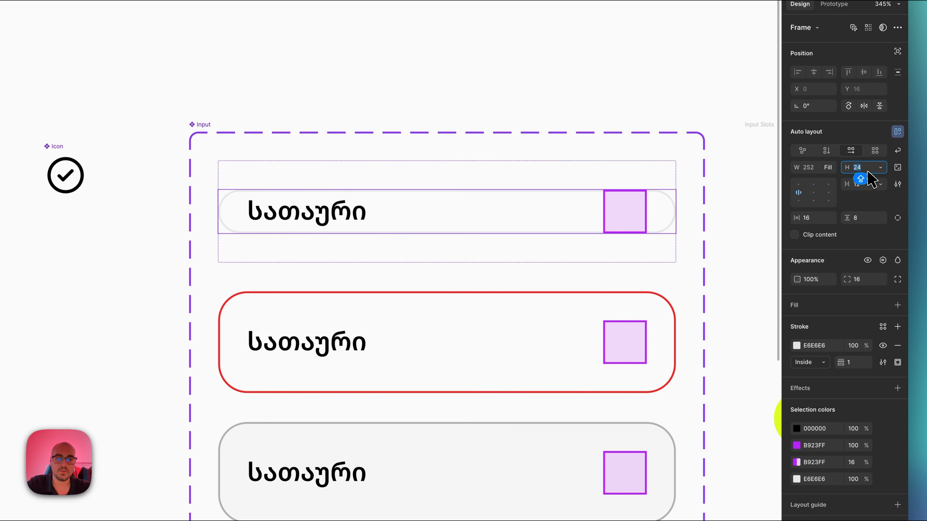
{"action": "key", "text": "Return"}
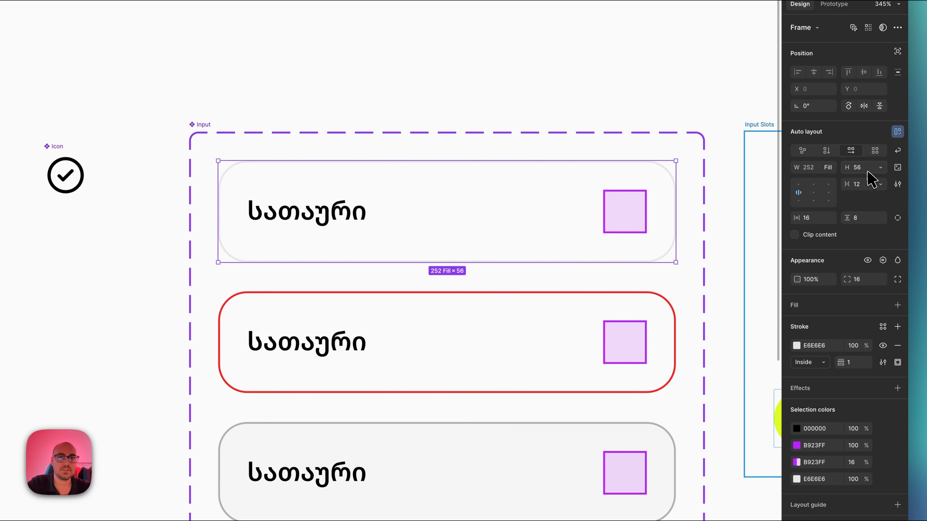
{"action": "left_click", "coordinate": [496, 331]}
{"action": "left_click", "coordinate": [500, 200]}
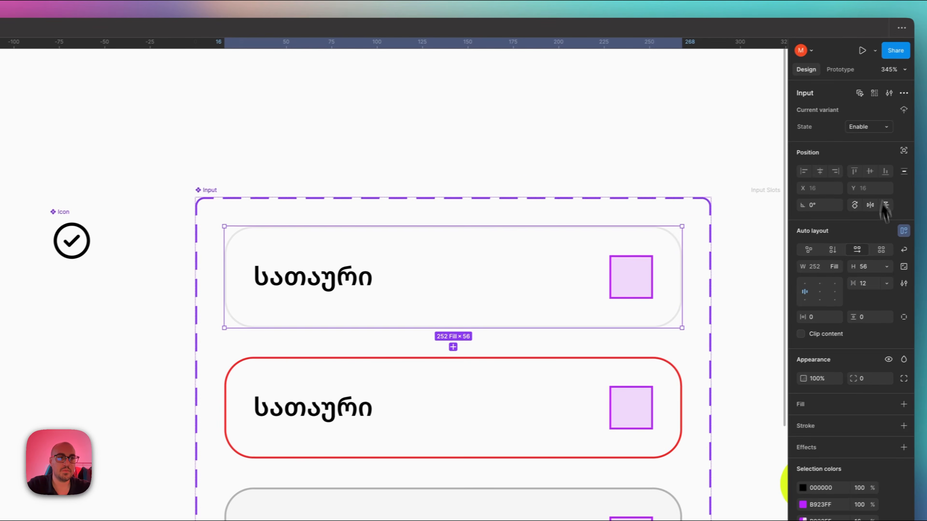
{"action": "left_click", "coordinate": [883, 268]}
{"action": "left_click", "coordinate": [876, 280]}
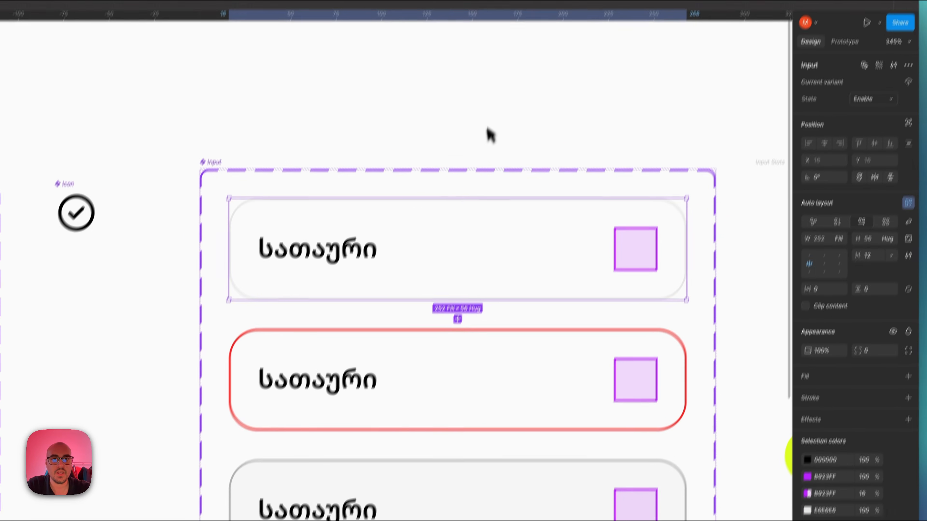
{"action": "left_click", "coordinate": [479, 160]}
{"action": "scroll", "coordinate": [486, 146], "scroll_direction": "down", "scroll_amount": 5}
{"action": "scroll", "coordinate": [500, 102], "scroll_direction": "right", "scroll_amount": 5}
{"action": "left_click", "coordinate": [692, 141]}
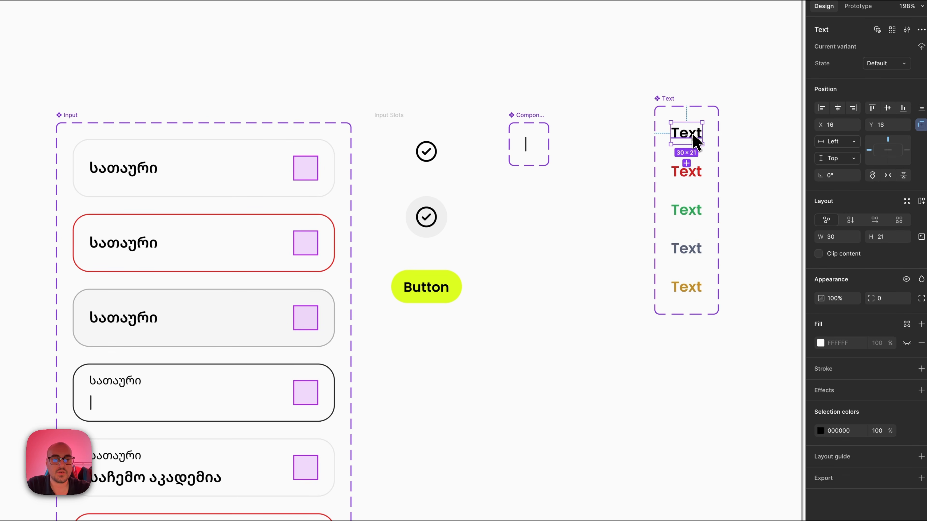
{"action": "left_click_drag", "start_coordinate": [688, 141], "coordinate": [569, 394]}
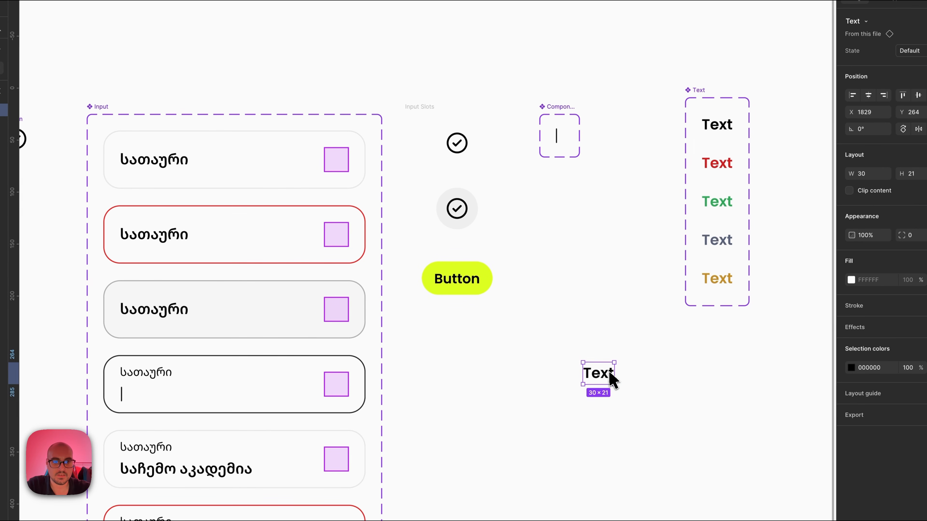
{"action": "key", "text": "super+shift+x"}
Copy the Default Text variant and paste it as an instance inside the Enable Input variant.
{"action": "left_click", "coordinate": [719, 126]}
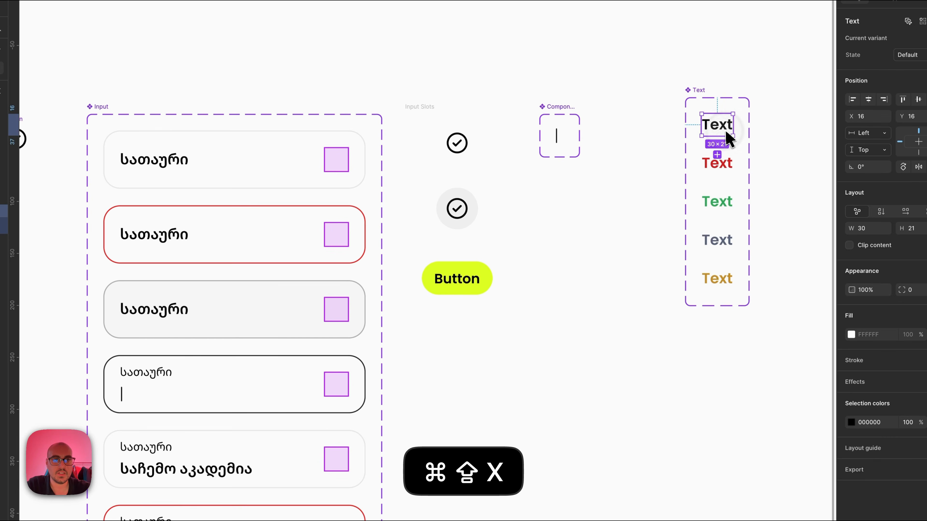
{"action": "key", "text": "super+shift+c"}
{"action": "scroll", "coordinate": [424, 124], "scroll_direction": "up", "scroll_amount": 5}
{"action": "left_click", "coordinate": [423, 124]}
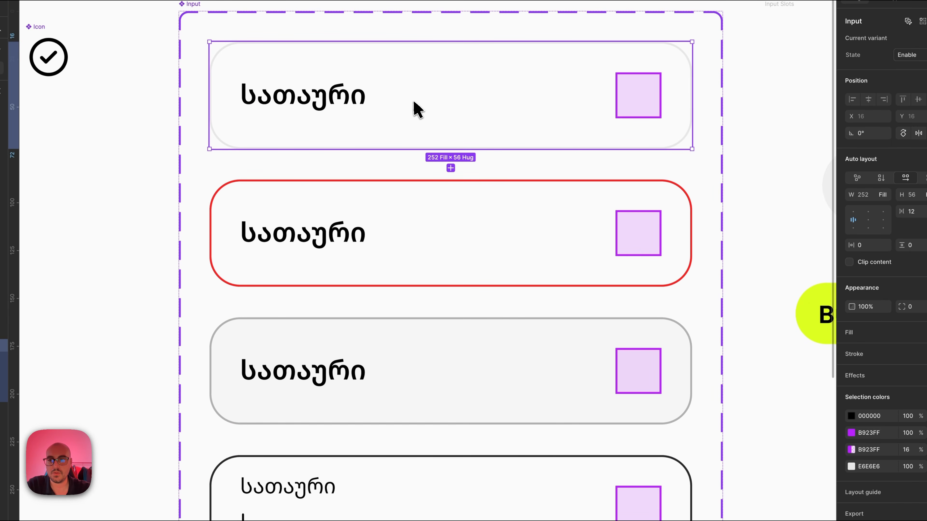
{"action": "key", "text": "super+shift+v"}
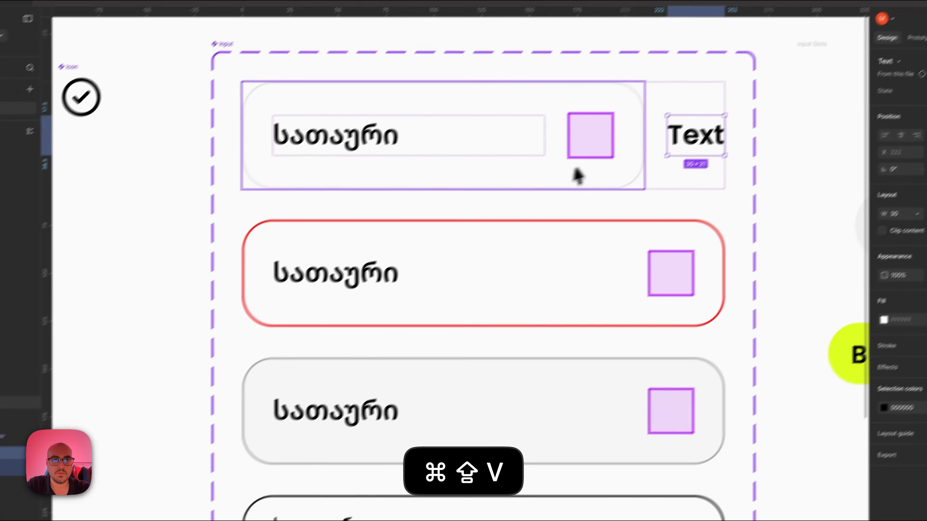
Stack the Enable Input variant's contents vertically with a gap of 4.
{"action": "left_click", "coordinate": [790, 93]}
{"action": "left_click", "coordinate": [892, 234]}
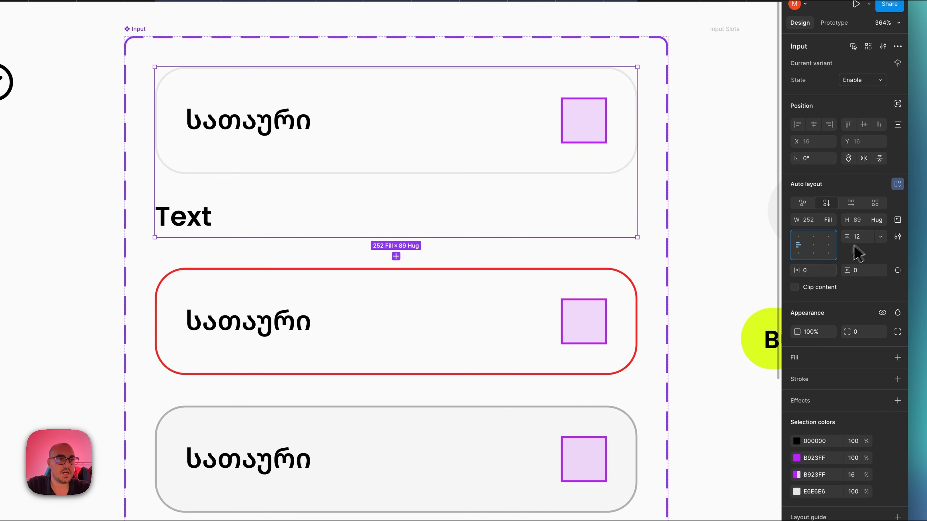
{"action": "key", "text": "Return"}
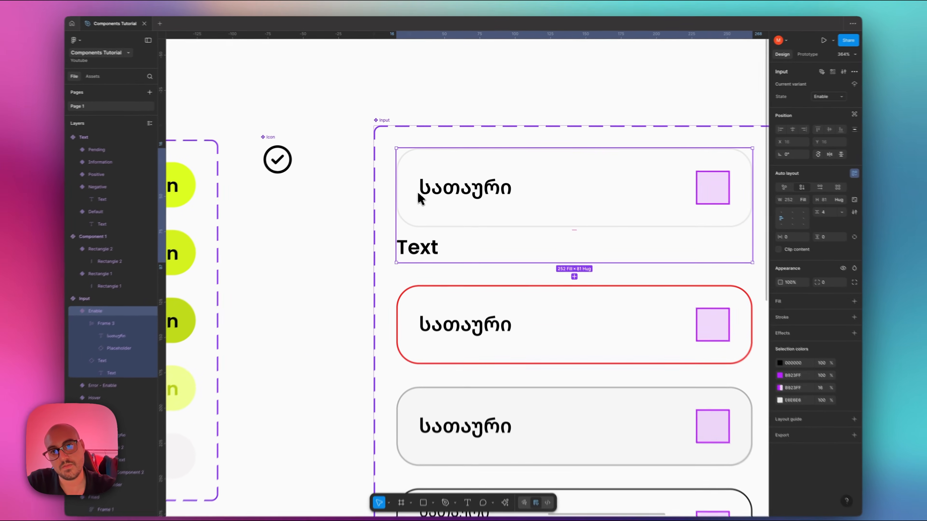
Wrap the Text instance in the Enable Input variant in an auto layout frame with a left padding of 16.
{"action": "scroll", "coordinate": [417, 198], "scroll_direction": "up", "scroll_amount": 5}
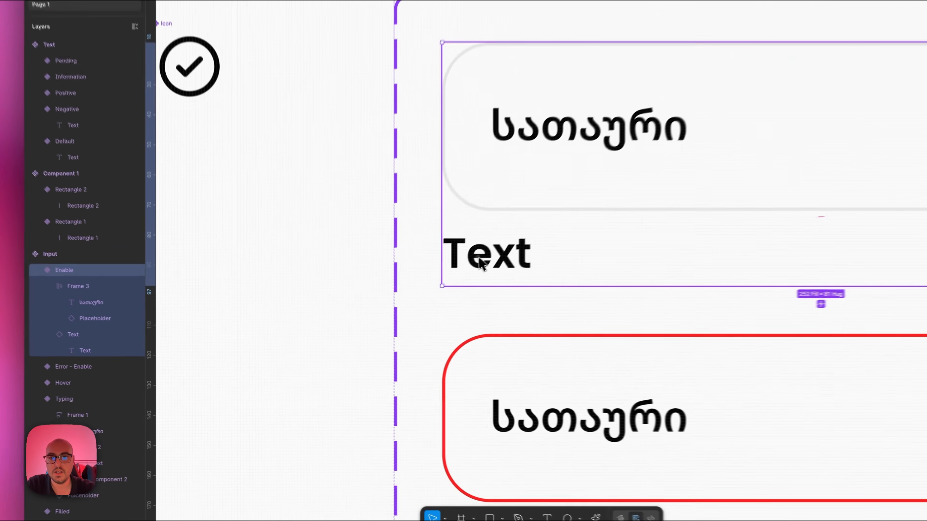
{"action": "left_click", "coordinate": [479, 262]}
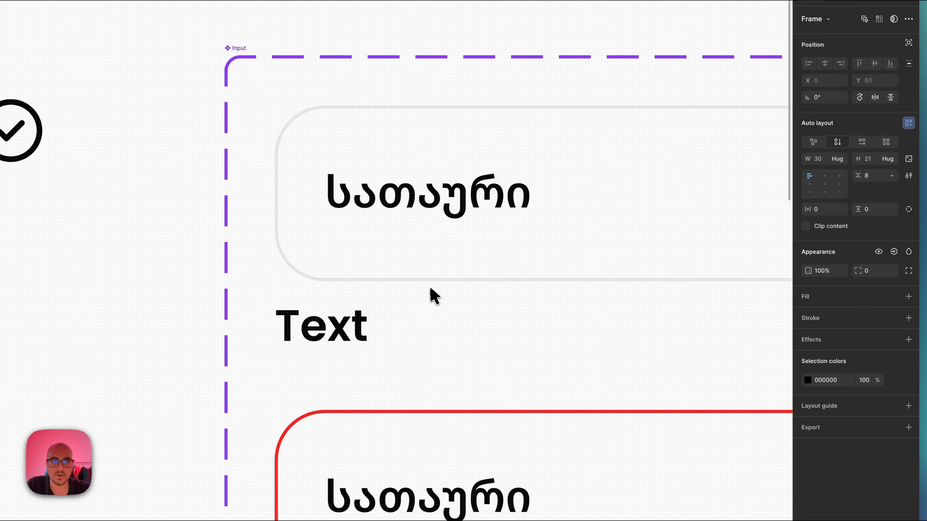
{"action": "left_click", "coordinate": [908, 210]}
{"action": "left_click", "coordinate": [818, 211]}
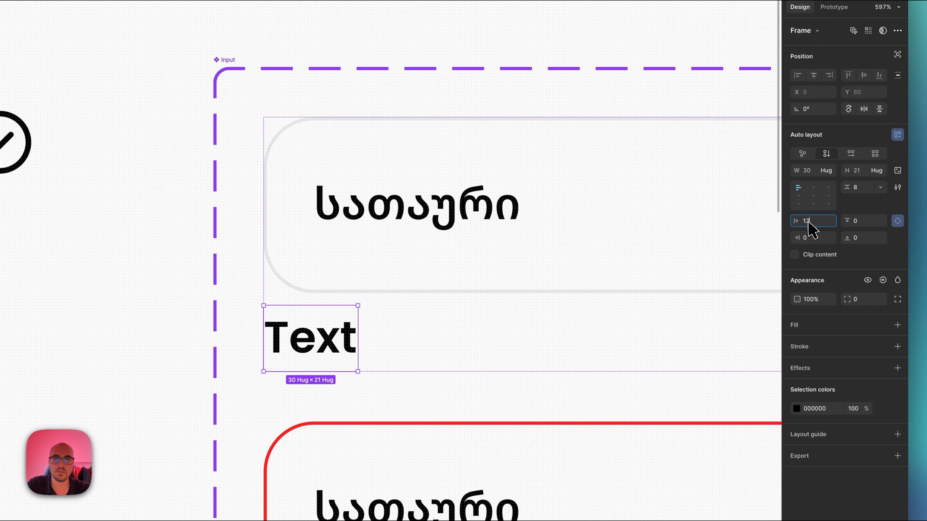
{"action": "type", "text": "12"}
{"action": "key", "text": "Return"}
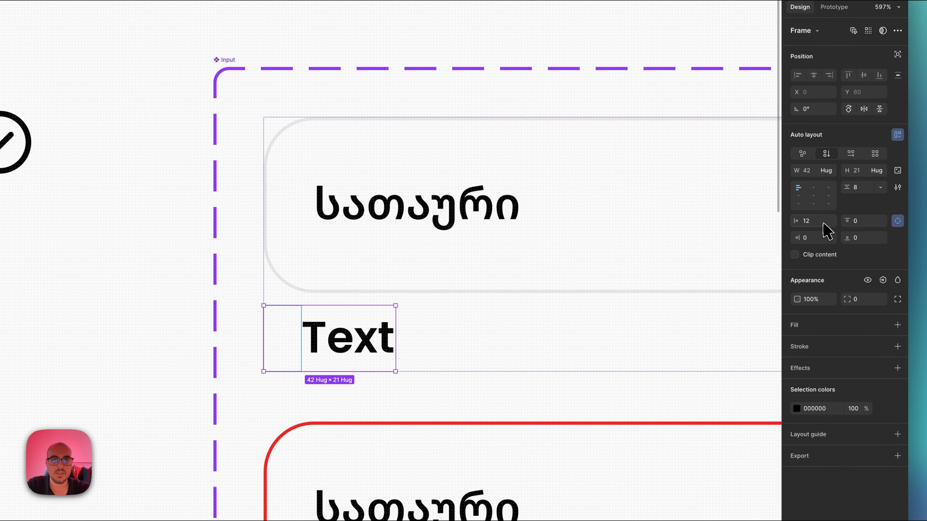
{"action": "key", "text": "Return"}
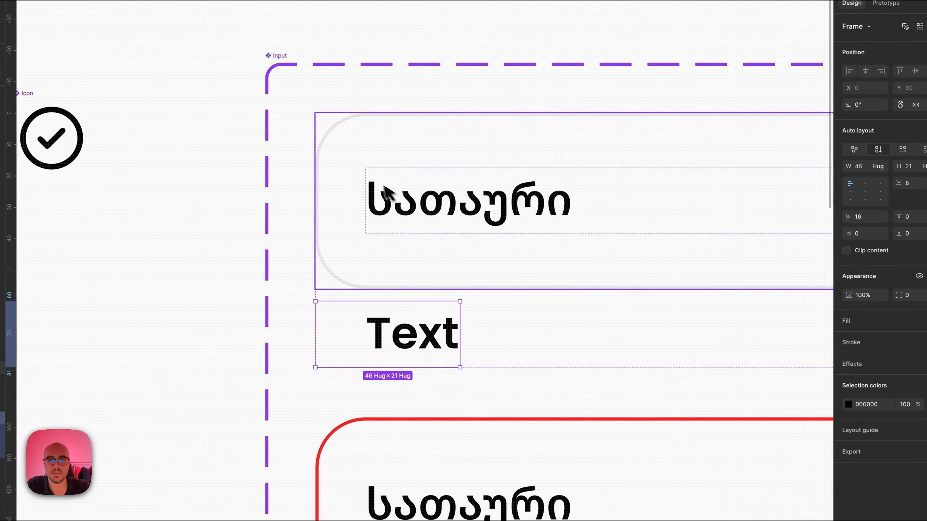
{"action": "scroll", "coordinate": [378, 262], "scroll_direction": "down", "scroll_amount": 5}
{"action": "left_click", "coordinate": [416, 187]}
{"action": "scroll", "coordinate": [416, 188], "scroll_direction": "up", "scroll_amount": 5}
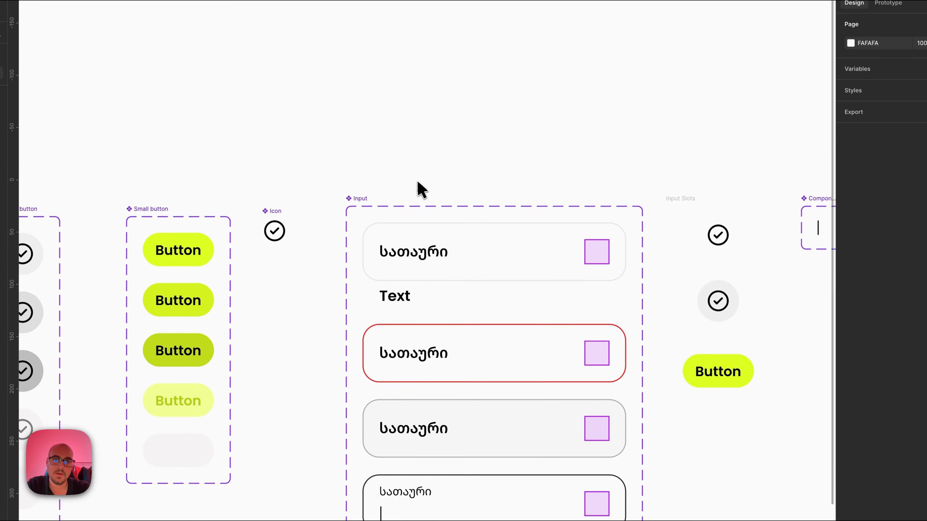
Set the font size of the text layers in all five Text variants to 12.
{"action": "left_click", "coordinate": [400, 217]}
{"action": "scroll", "coordinate": [397, 215], "scroll_direction": "down", "scroll_amount": 2}
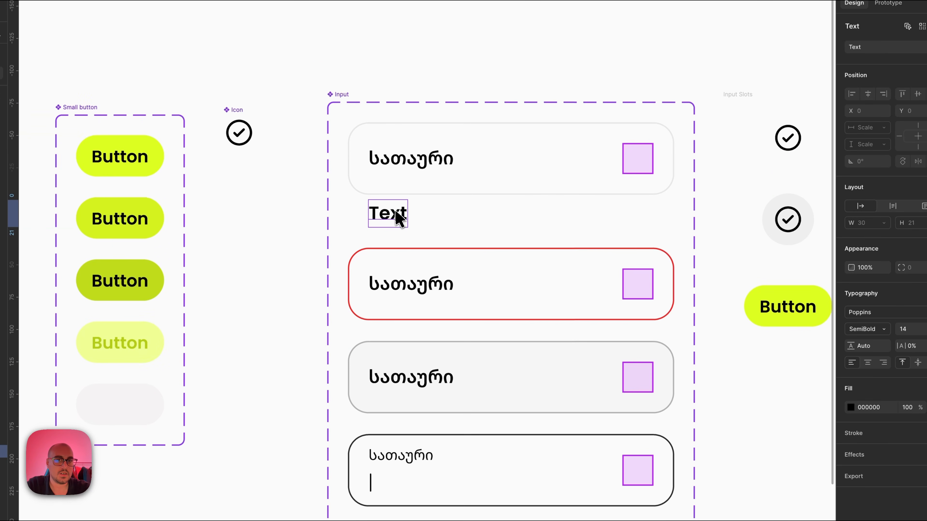
{"action": "scroll", "coordinate": [398, 217], "scroll_direction": "right", "scroll_amount": 10}
{"action": "scroll", "coordinate": [399, 219], "scroll_direction": "right", "scroll_amount": 5}
{"action": "left_click", "coordinate": [454, 146]}
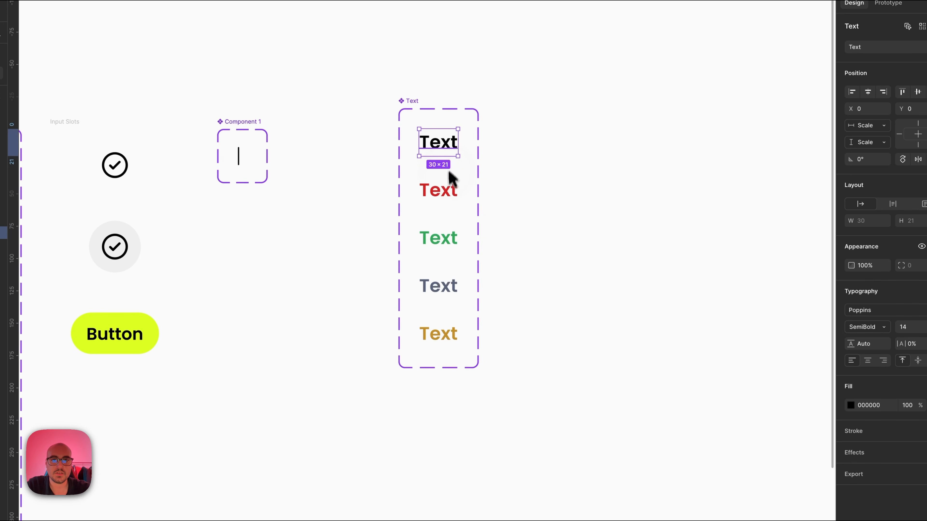
{"action": "left_click", "coordinate": [449, 189], "text": "shift"}
{"action": "left_click", "coordinate": [445, 237], "text": "shift"}
{"action": "left_click", "coordinate": [449, 285], "text": "shift"}
{"action": "left_click", "coordinate": [454, 334], "text": "shift"}
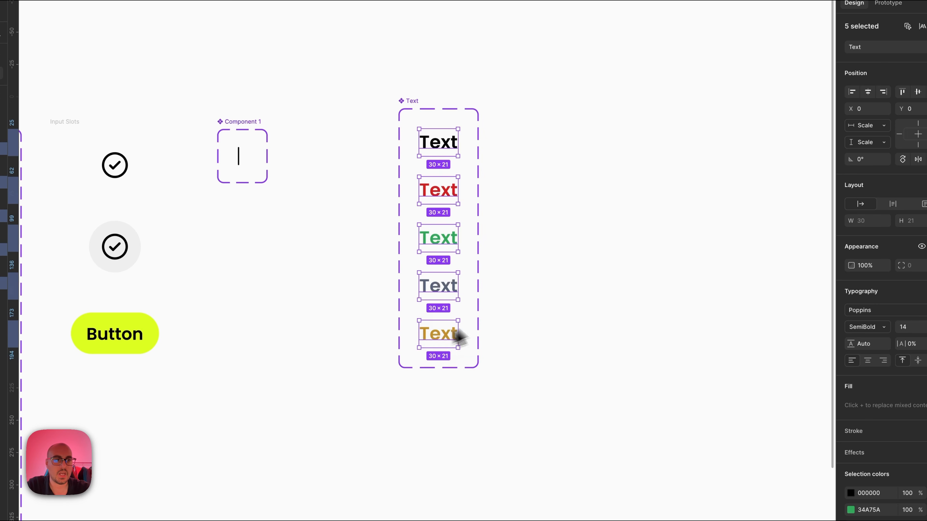
{"action": "type", "text": "12"}
{"action": "key", "text": "Return"}
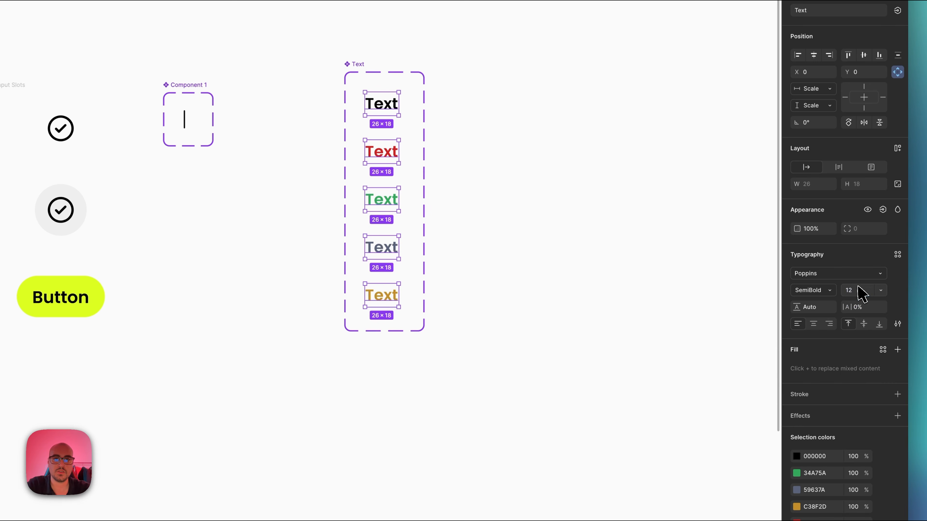
Increase the font size of the text layers in all five Text variants to 13.
{"action": "key", "text": "super+z"}
{"action": "key", "text": "super+shift+z"}
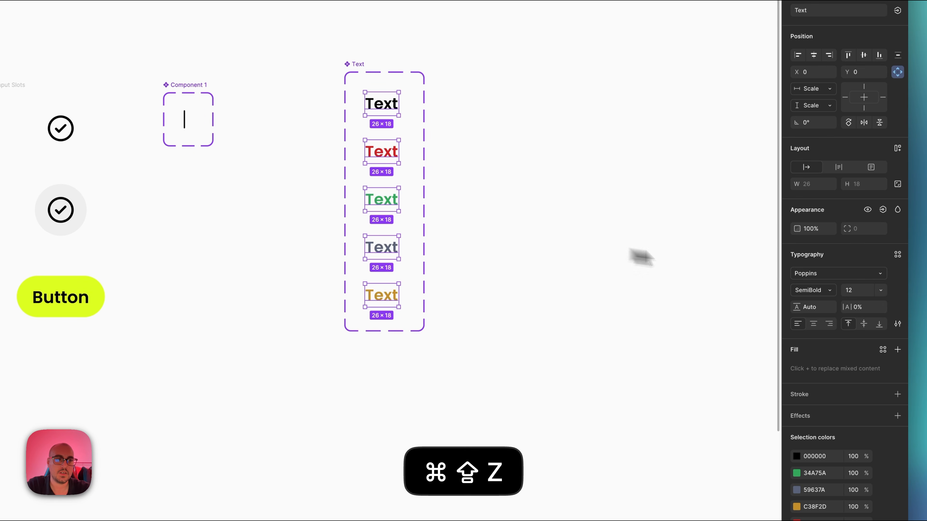
{"action": "left_click", "coordinate": [862, 294], "text": "shift"}
{"action": "key", "text": "Return"}
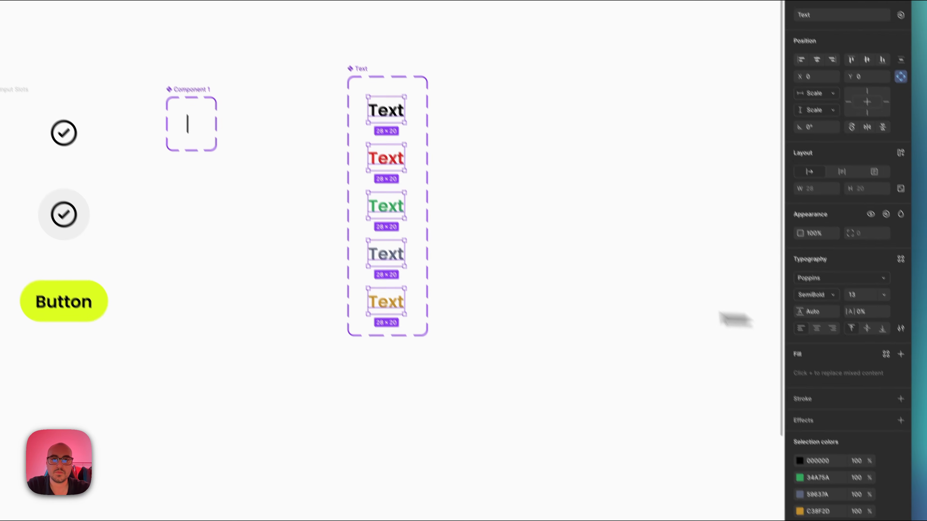
{"action": "left_click", "coordinate": [411, 111]}
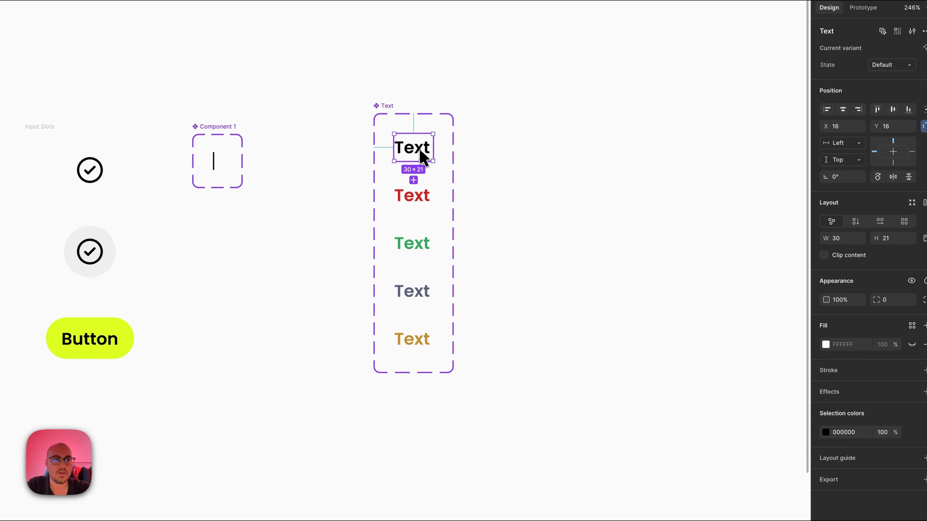
{"action": "double_click", "coordinate": [425, 149]}
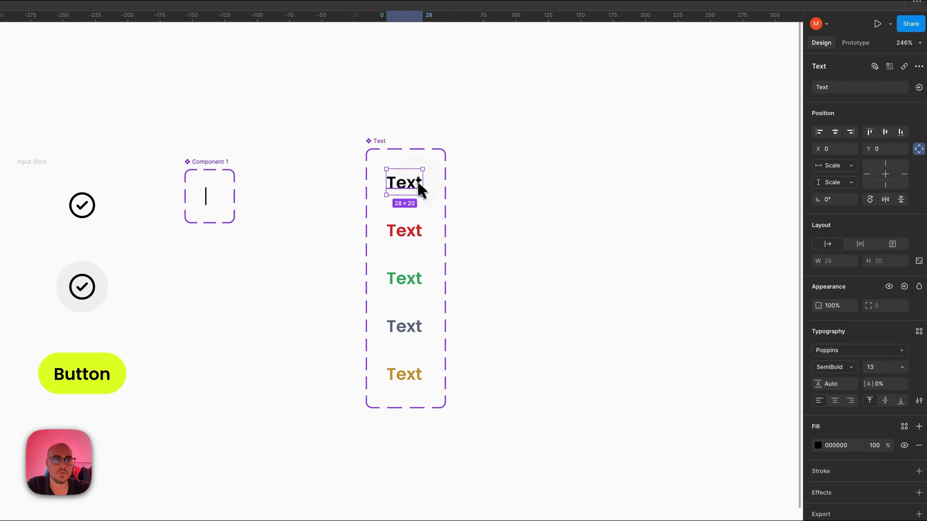
{"action": "left_click", "coordinate": [492, 199]}
Make the Text instance in the Enable Input variant fill its container's width.
{"action": "scroll", "coordinate": [492, 198], "scroll_direction": "left", "scroll_amount": 15}
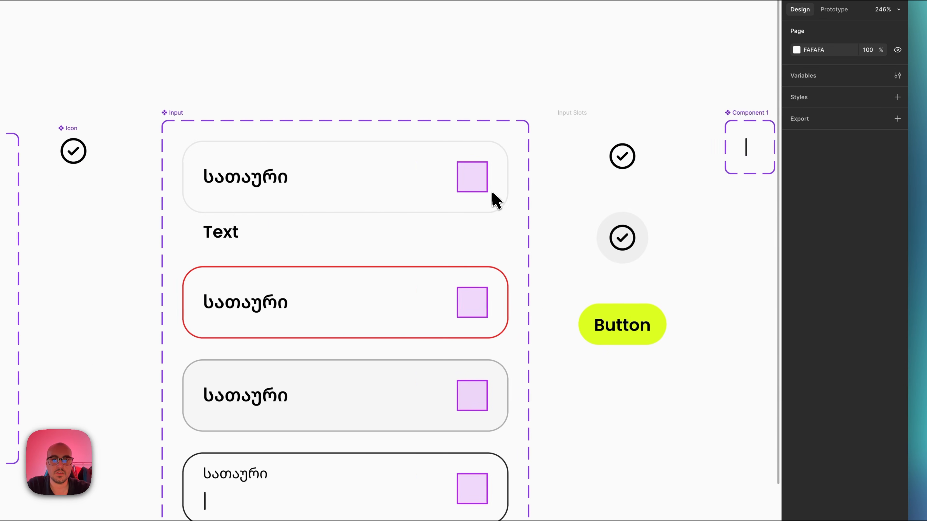
{"action": "left_click", "coordinate": [327, 191]}
{"action": "left_click", "coordinate": [318, 243]}
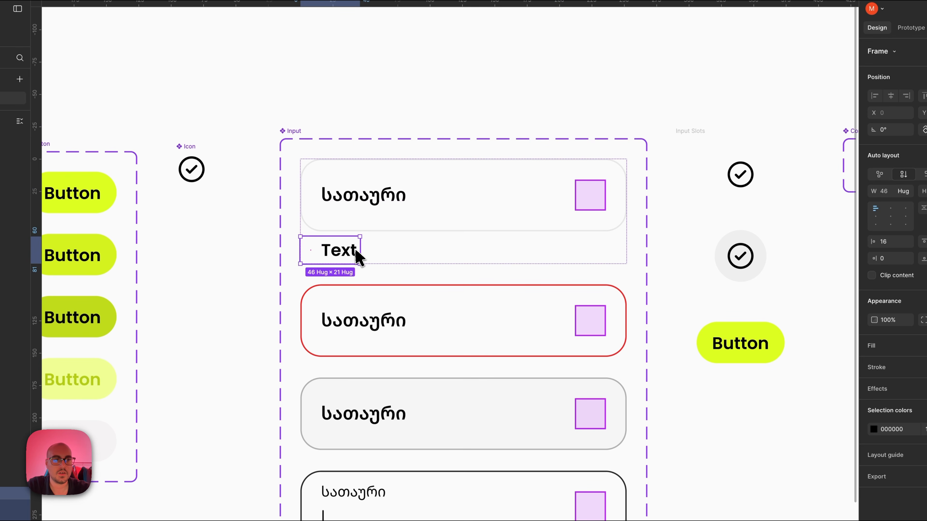
{"action": "left_click", "coordinate": [349, 260]}
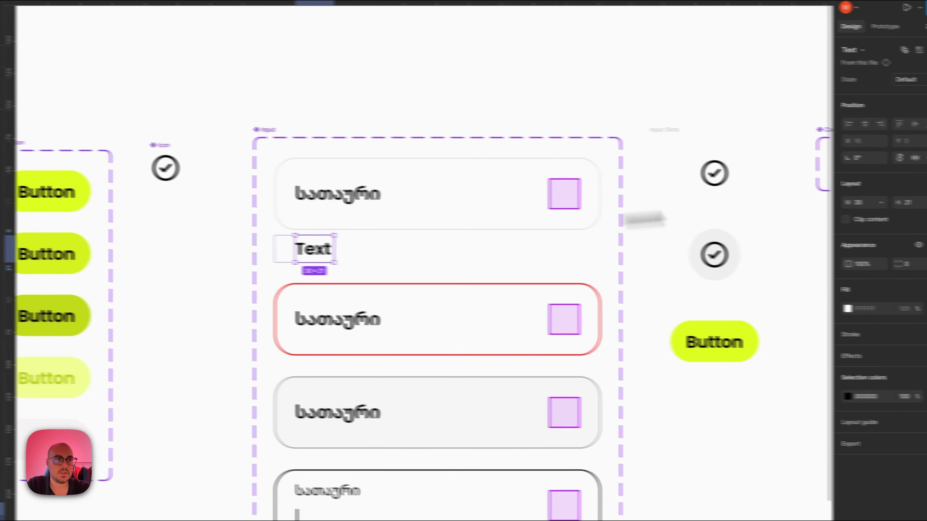
{"action": "left_click", "coordinate": [908, 204]}
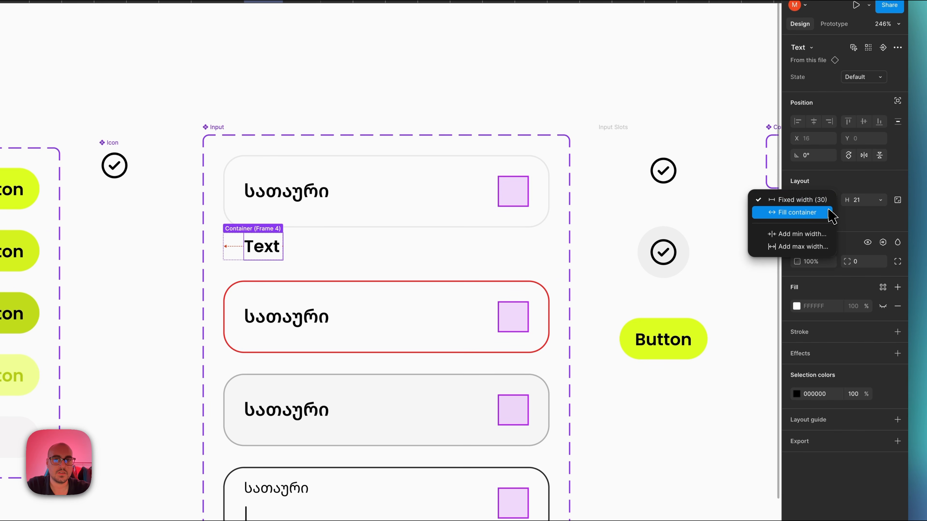
{"action": "left_click", "coordinate": [797, 212]}
Make the frame around the Text instance fill the width of the Enable Input variant.
{"action": "left_click", "coordinate": [322, 208]}
{"action": "left_click", "coordinate": [278, 247]}
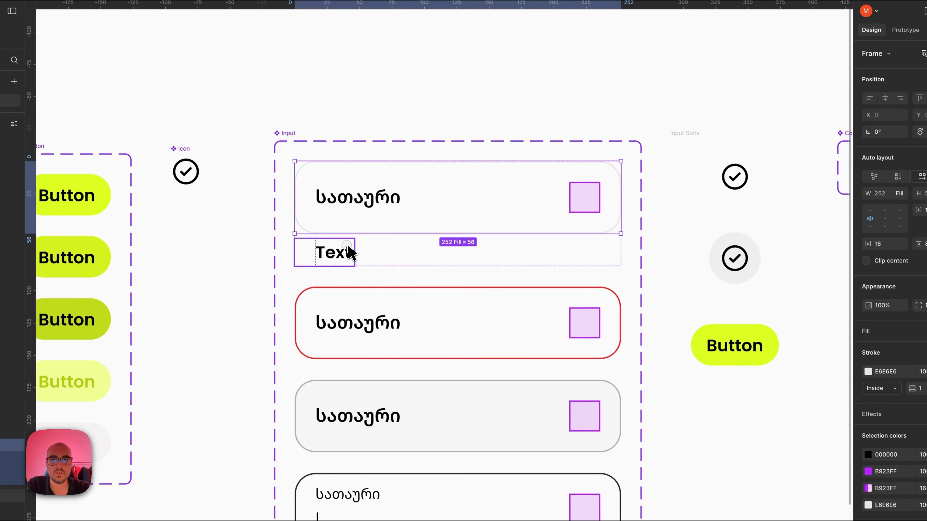
{"action": "left_click", "coordinate": [832, 190]}
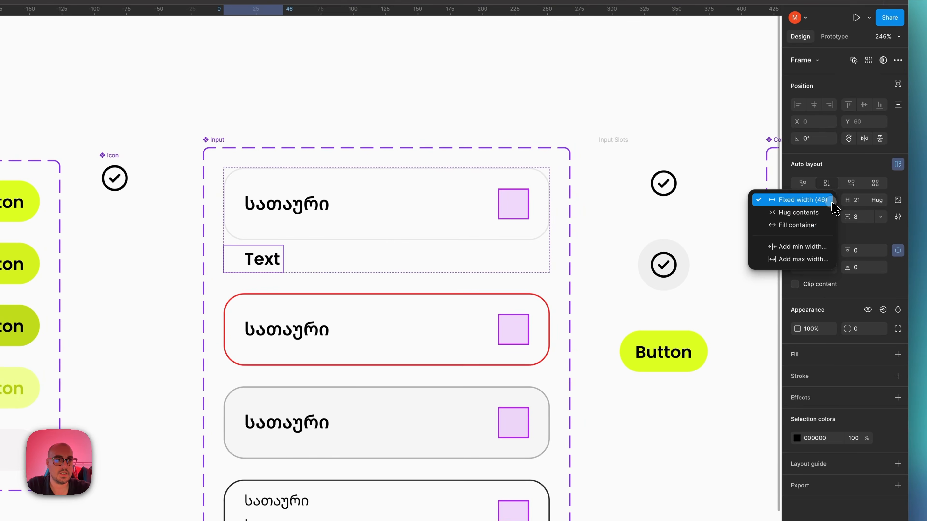
{"action": "left_click", "coordinate": [822, 225]}
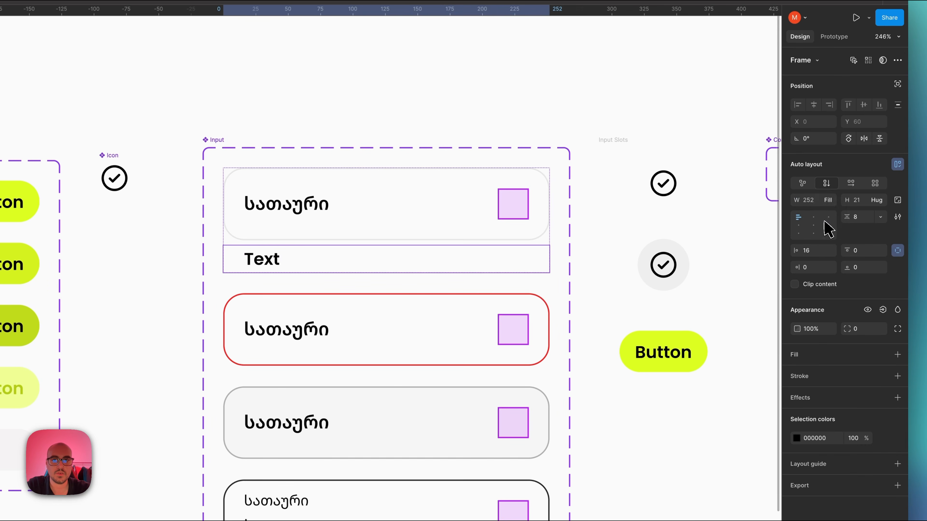
{"action": "left_click", "coordinate": [289, 265]}
{"action": "left_click", "coordinate": [462, 135]}
{"action": "scroll", "coordinate": [461, 135], "scroll_direction": "down", "scroll_amount": 5}
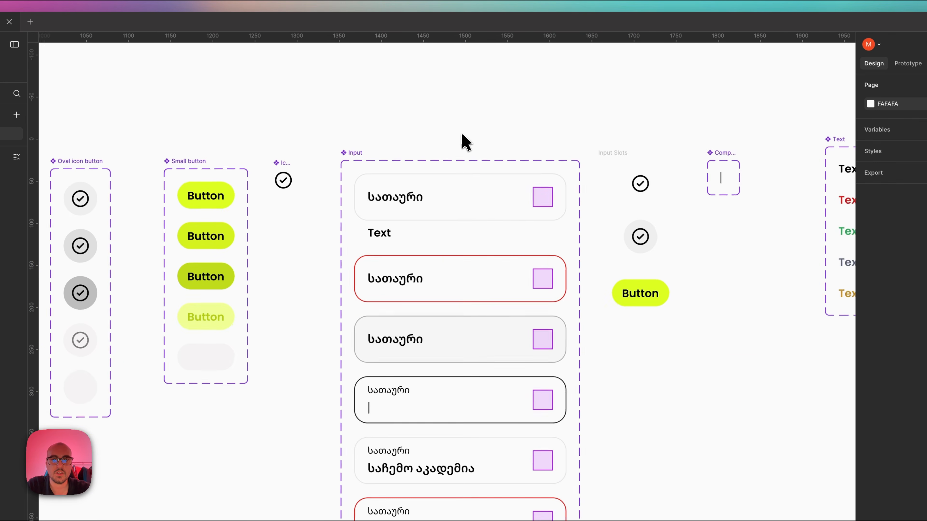
Place an instance of the Enable Input variant in the empty canvas area above the Input component set.
{"action": "scroll", "coordinate": [461, 136], "scroll_direction": "up", "scroll_amount": 3}
{"action": "left_click", "coordinate": [441, 247]}
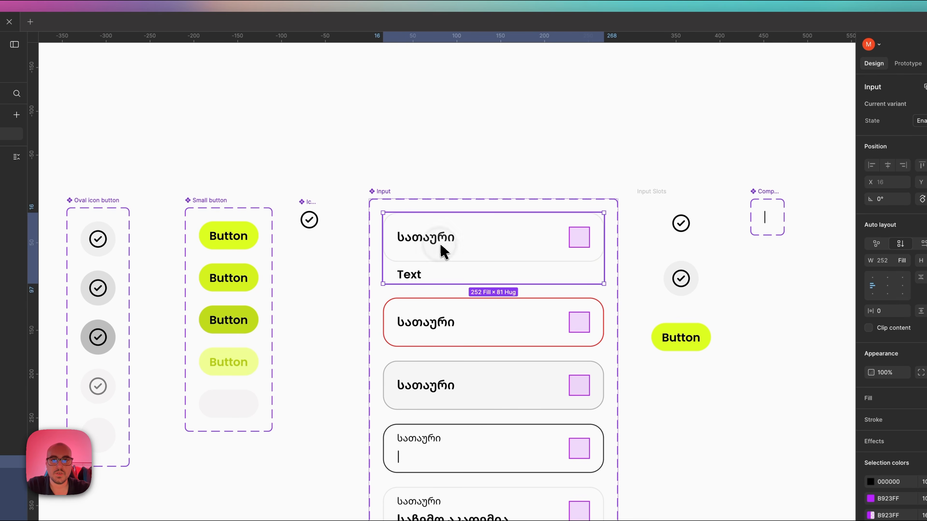
{"action": "scroll", "coordinate": [441, 251], "scroll_direction": "up", "scroll_amount": 3}
{"action": "scroll", "coordinate": [441, 250], "scroll_direction": "down", "scroll_amount": 4}
{"action": "scroll", "coordinate": [443, 252], "scroll_direction": "right", "scroll_amount": 10}
{"action": "scroll", "coordinate": [445, 253], "scroll_direction": "left", "scroll_amount": 10}
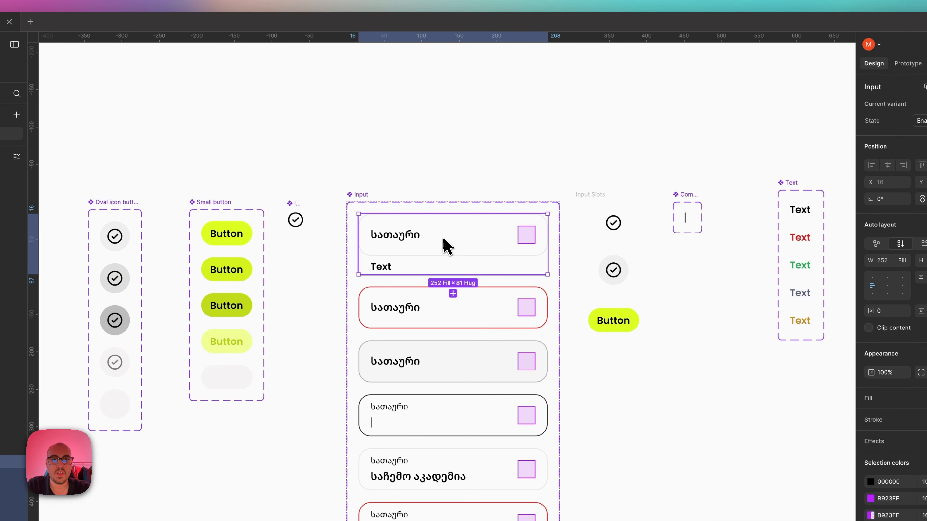
{"action": "left_click_drag", "start_coordinate": [444, 242], "coordinate": [478, 68]}
{"action": "scroll", "coordinate": [479, 69], "scroll_direction": "up", "scroll_amount": 4}
{"action": "scroll", "coordinate": [472, 253], "scroll_direction": "up", "scroll_amount": 3}
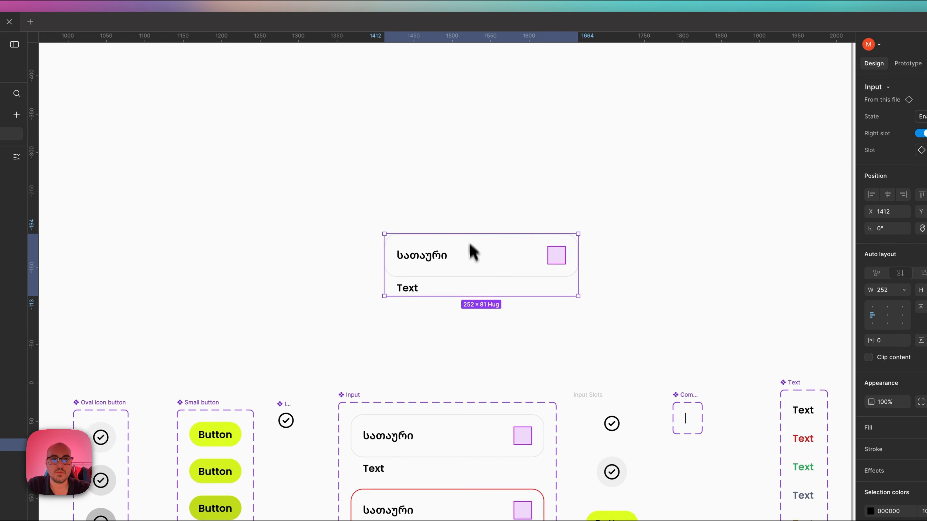
{"action": "scroll", "coordinate": [472, 252], "scroll_direction": "up", "scroll_amount": 3}
Preview the Input instance in the Typing, Filled, Disable, Hover, Error - Enable and Error - Filled states, and return its State to Enable.
{"action": "left_click", "coordinate": [921, 116]}
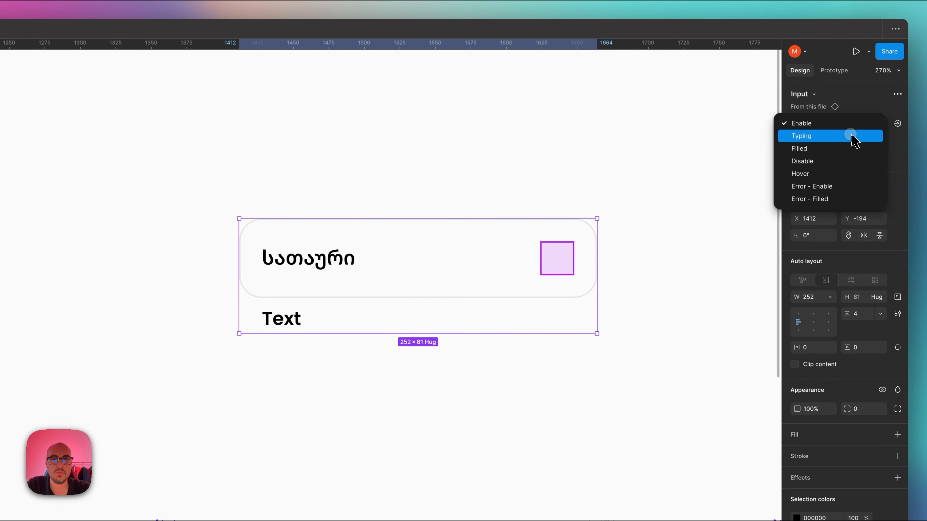
{"action": "left_click", "coordinate": [852, 138]}
{"action": "left_click", "coordinate": [879, 124]}
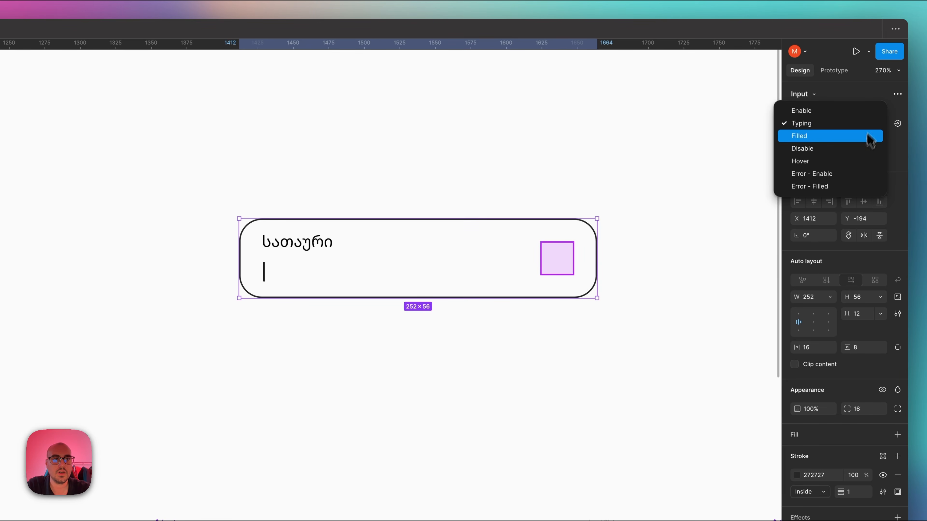
{"action": "left_click", "coordinate": [868, 136]}
{"action": "left_click", "coordinate": [869, 123]}
{"action": "left_click", "coordinate": [864, 135]}
{"action": "left_click", "coordinate": [880, 124]}
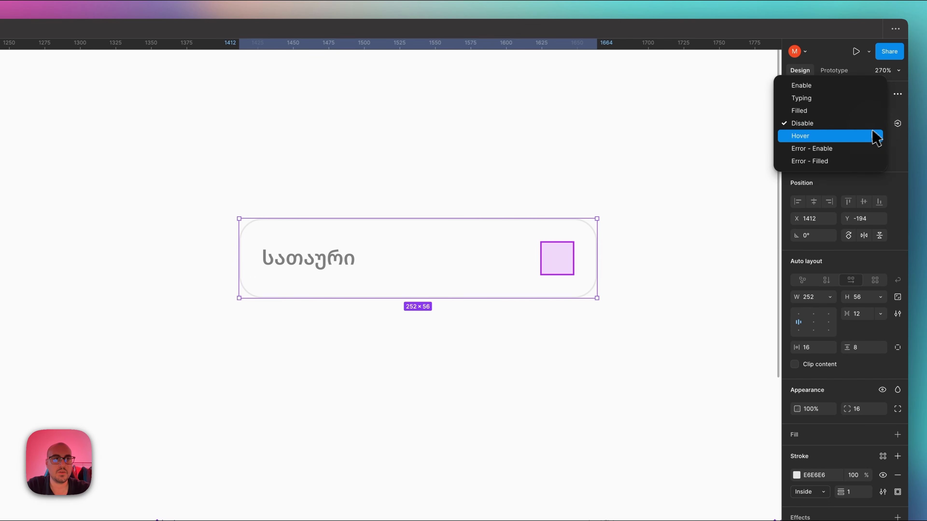
{"action": "left_click", "coordinate": [871, 134]}
{"action": "left_click", "coordinate": [876, 124]}
{"action": "left_click", "coordinate": [875, 136]}
{"action": "left_click", "coordinate": [877, 126]}
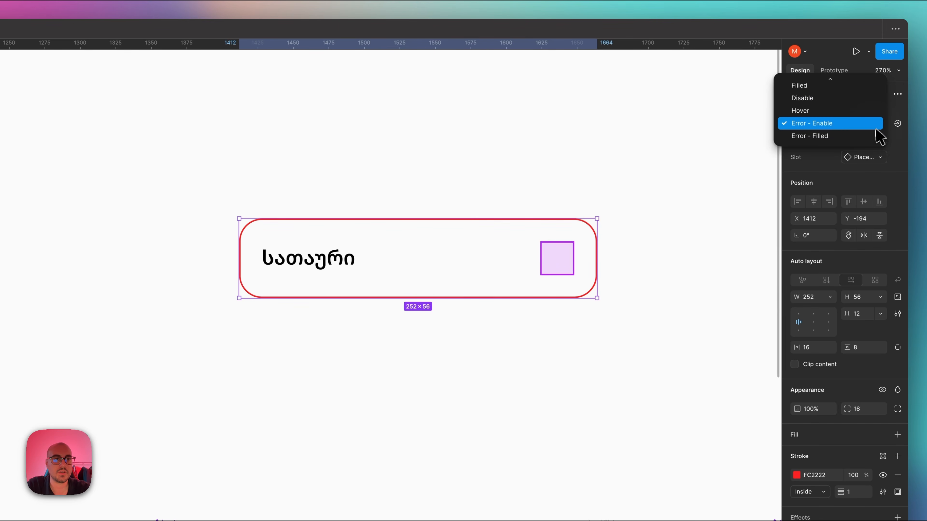
{"action": "left_click", "coordinate": [877, 136]}
{"action": "left_click", "coordinate": [867, 124]}
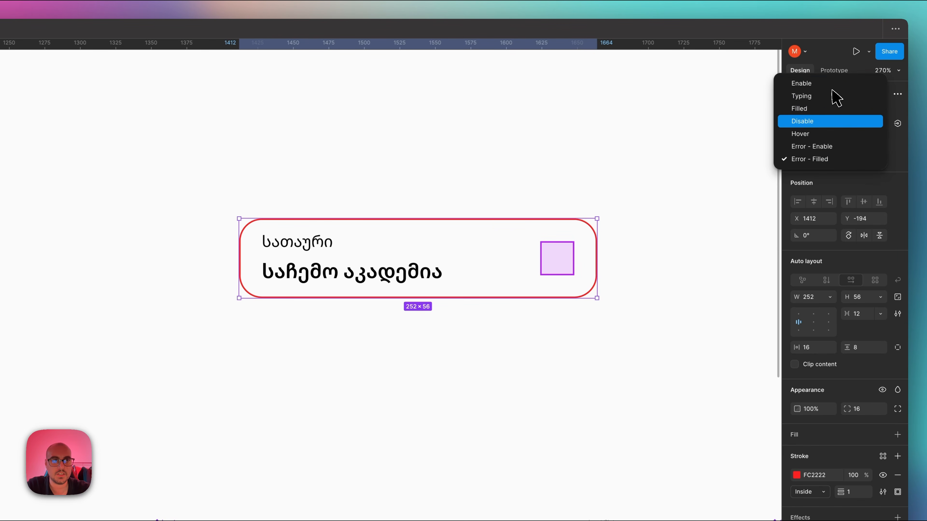
{"action": "left_click", "coordinate": [818, 85]}
{"action": "left_click", "coordinate": [438, 153]}
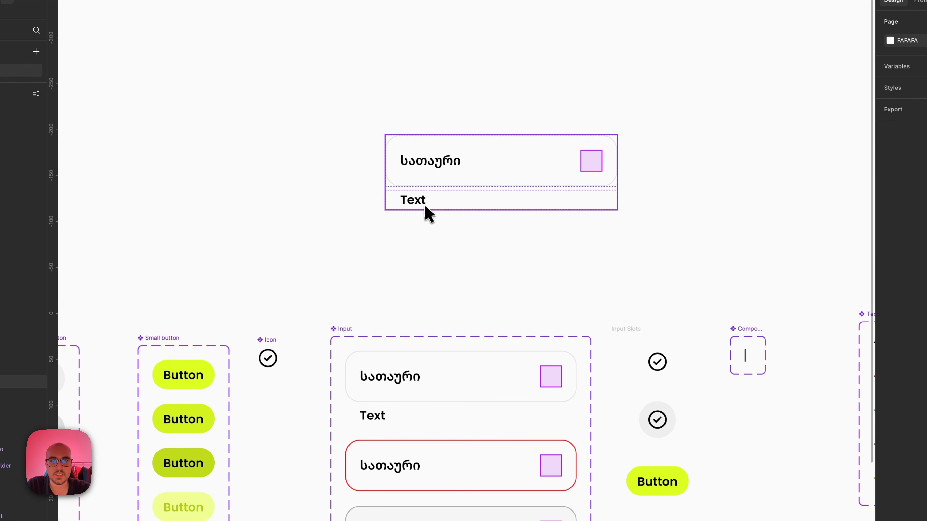
Create a property named Button slot, with value True, that controls the visibility of the frame around the Text in the Enable Input variant.
{"action": "scroll", "coordinate": [425, 207], "scroll_direction": "up", "scroll_amount": 3}
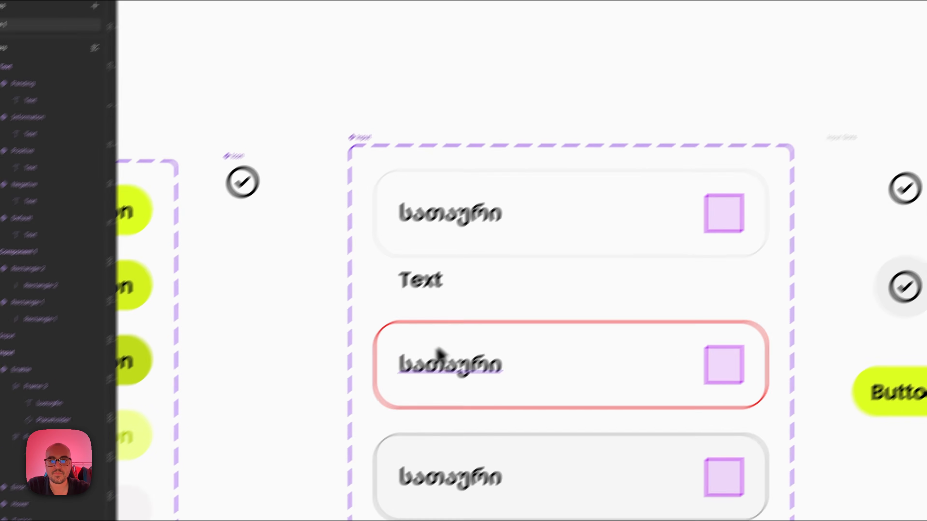
{"action": "left_click", "coordinate": [380, 467]}
{"action": "left_click", "coordinate": [378, 415]}
{"action": "left_click", "coordinate": [470, 252]}
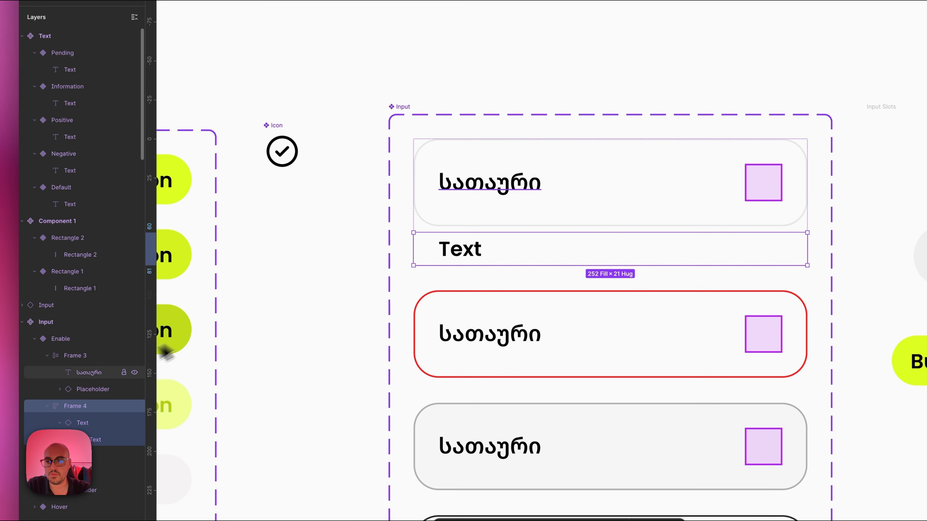
{"action": "double_click", "coordinate": [83, 406]}
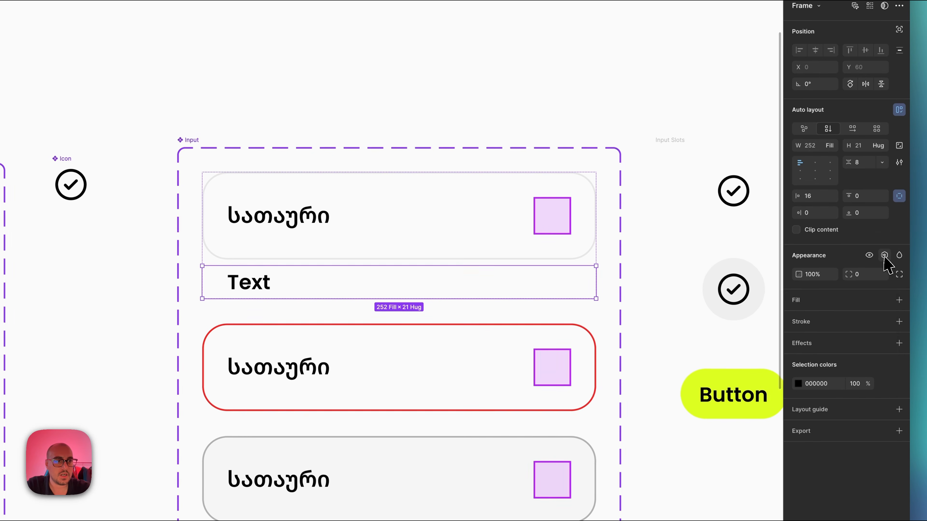
{"action": "left_click", "coordinate": [883, 254]}
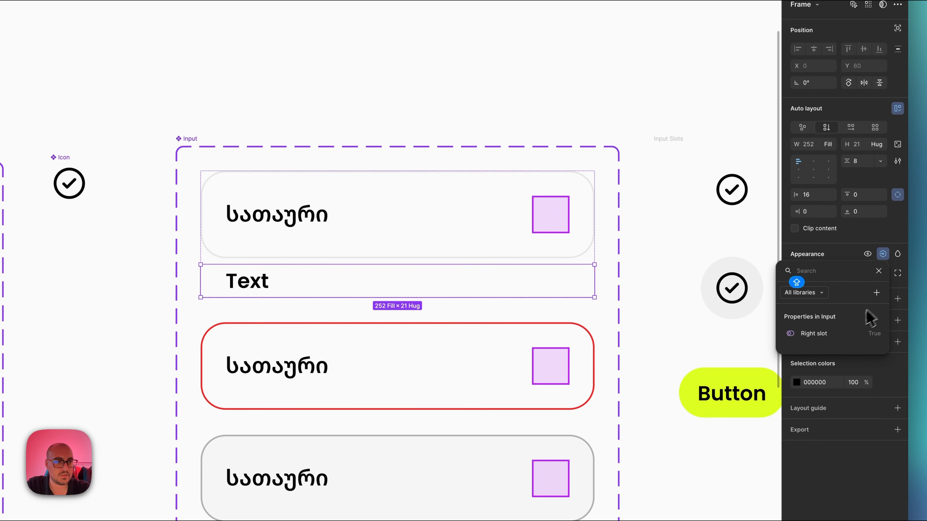
{"action": "left_click", "coordinate": [877, 294]}
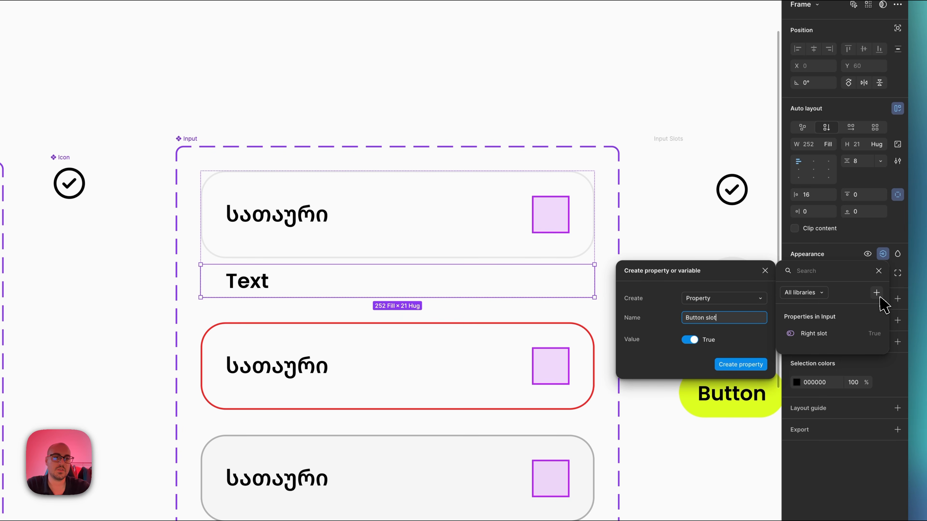
{"action": "key", "text": "Return"}
Turn off the Button slot on the Input instance above the component set and compare it with the Enable variant.
{"action": "scroll", "coordinate": [453, 164], "scroll_direction": "down", "scroll_amount": 3}
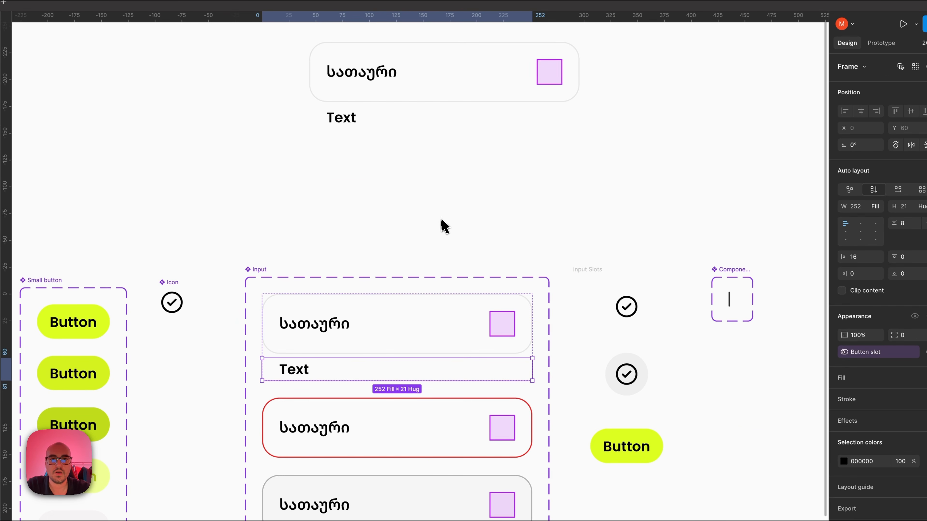
{"action": "left_click", "coordinate": [441, 228]}
{"action": "scroll", "coordinate": [432, 204], "scroll_direction": "up", "scroll_amount": 3}
{"action": "left_click", "coordinate": [421, 175]}
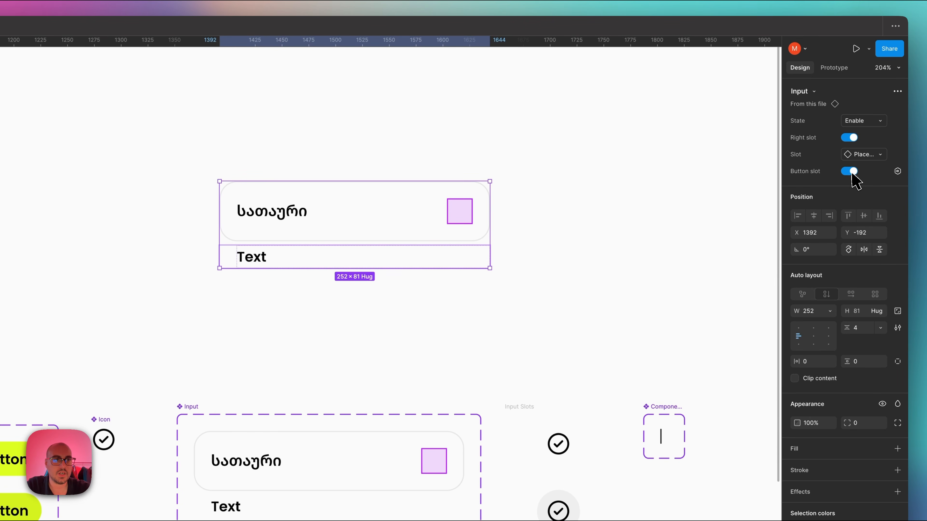
{"action": "left_click", "coordinate": [850, 171]}
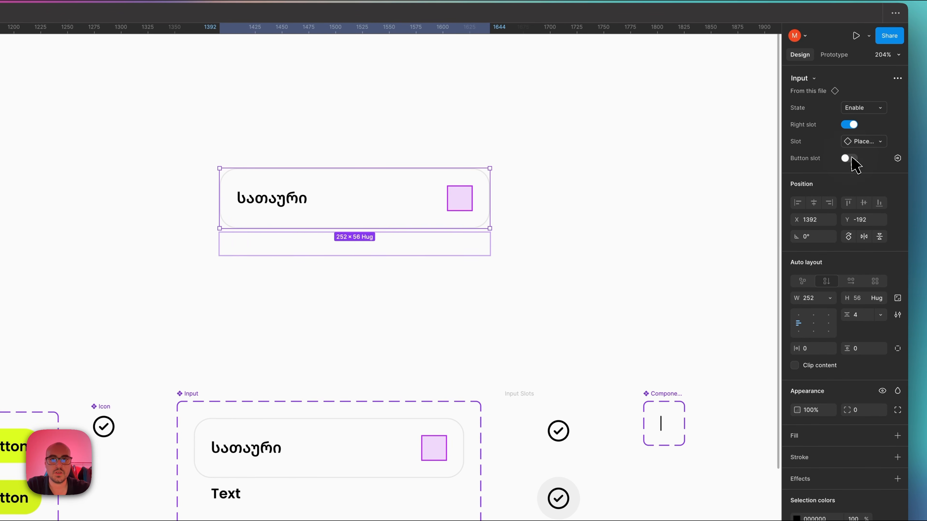
{"action": "left_click", "coordinate": [338, 444]}
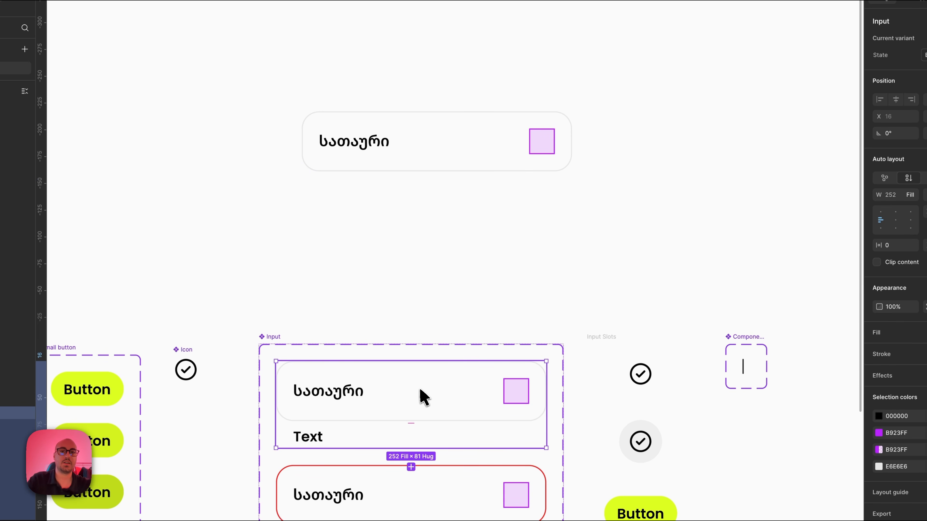
{"action": "left_click", "coordinate": [486, 137]}
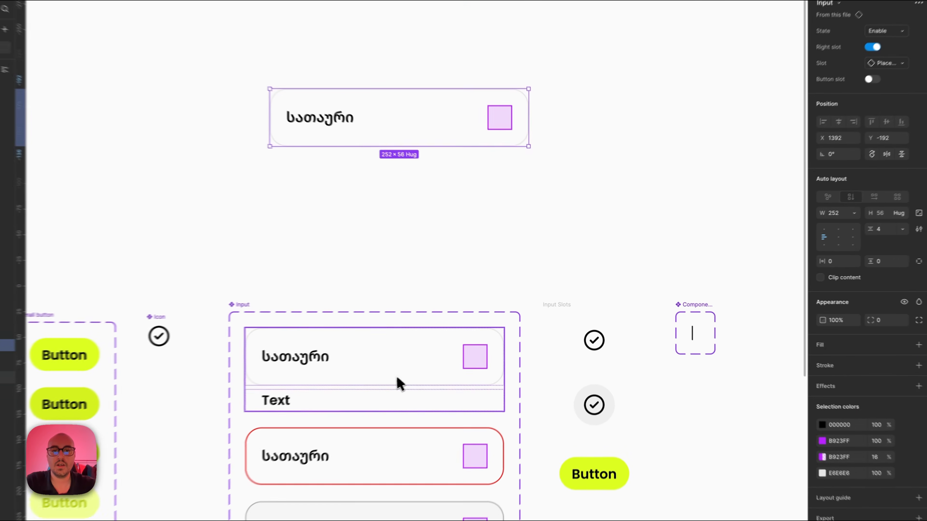
Try a fixed height of 81 on the Enable Input variant, then switch the instance's Button slot on and off.
{"action": "left_click", "coordinate": [451, 351]}
{"action": "left_click", "coordinate": [816, 196]}
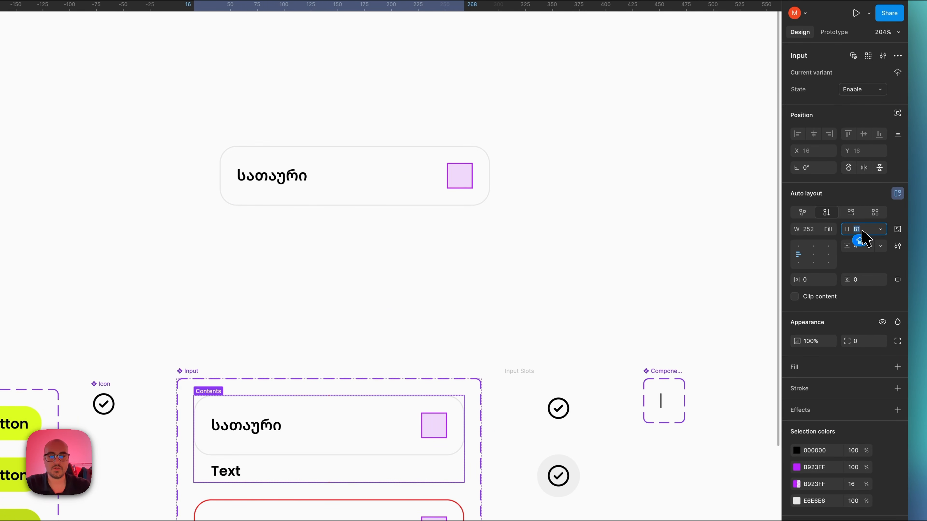
{"action": "left_click", "coordinate": [881, 230]}
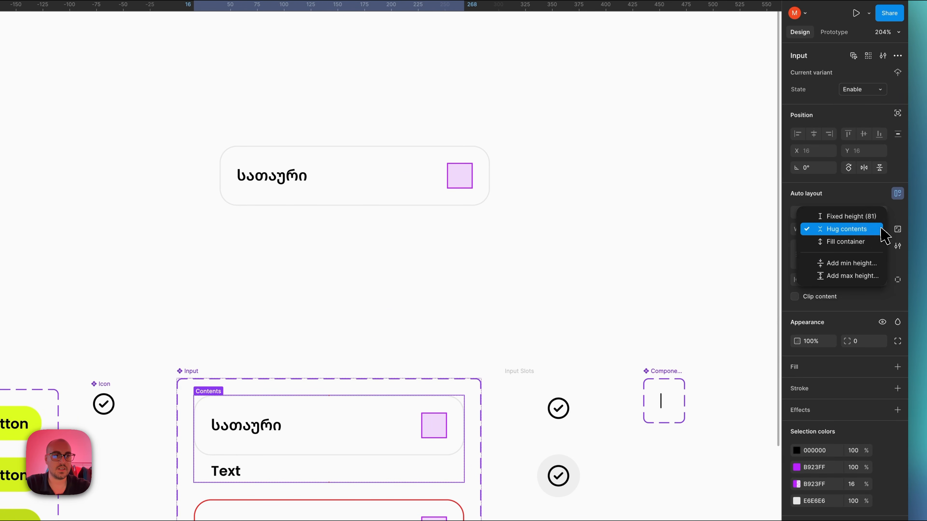
{"action": "left_click", "coordinate": [870, 230]}
{"action": "left_click", "coordinate": [493, 235]}
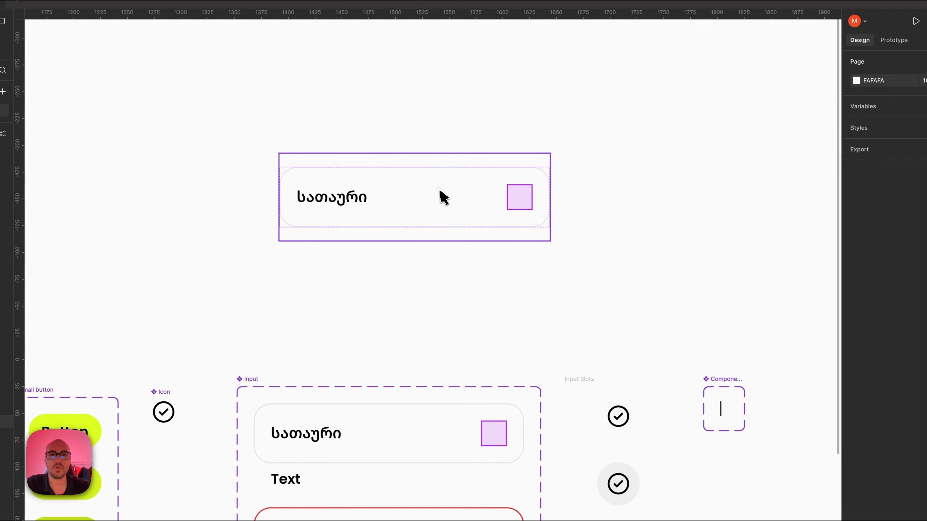
{"action": "left_click", "coordinate": [347, 171]}
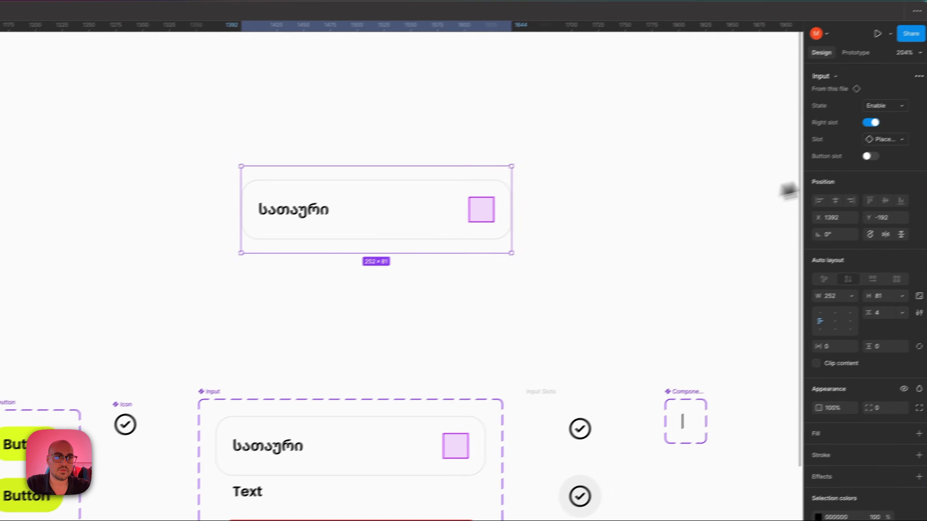
{"action": "left_click", "coordinate": [908, 143]}
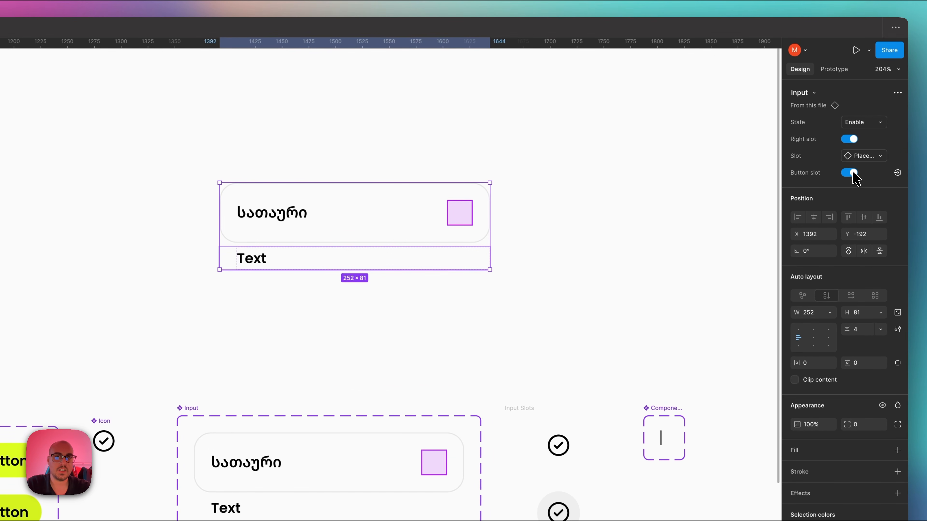
{"action": "left_click", "coordinate": [854, 171]}
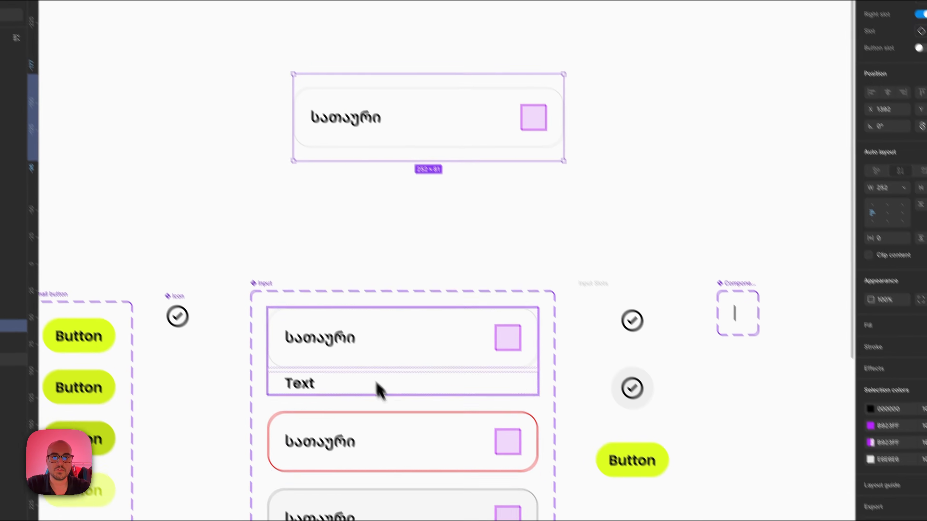
Set the Enable variant's height back to Hug contents and delete the Input instance above the component set.
{"action": "left_click", "coordinate": [420, 418]}
{"action": "left_click", "coordinate": [881, 208]}
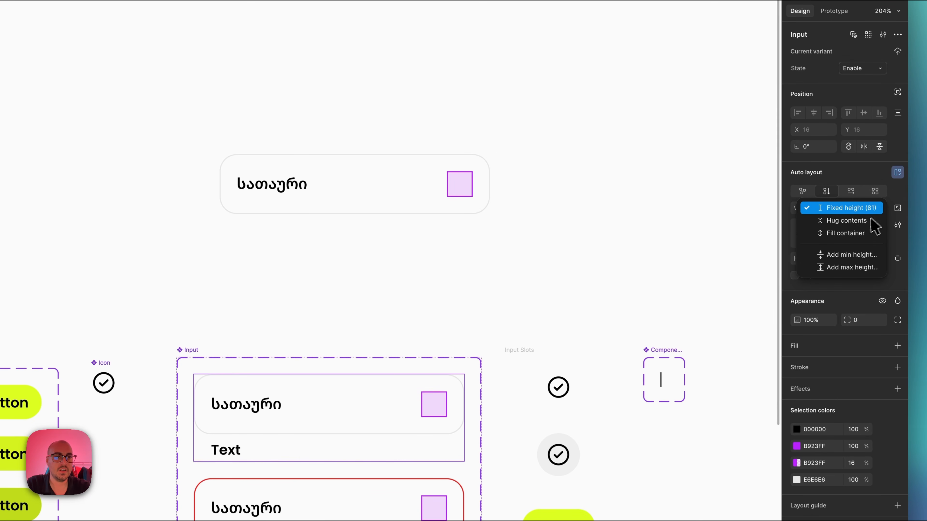
{"action": "left_click", "coordinate": [872, 221]}
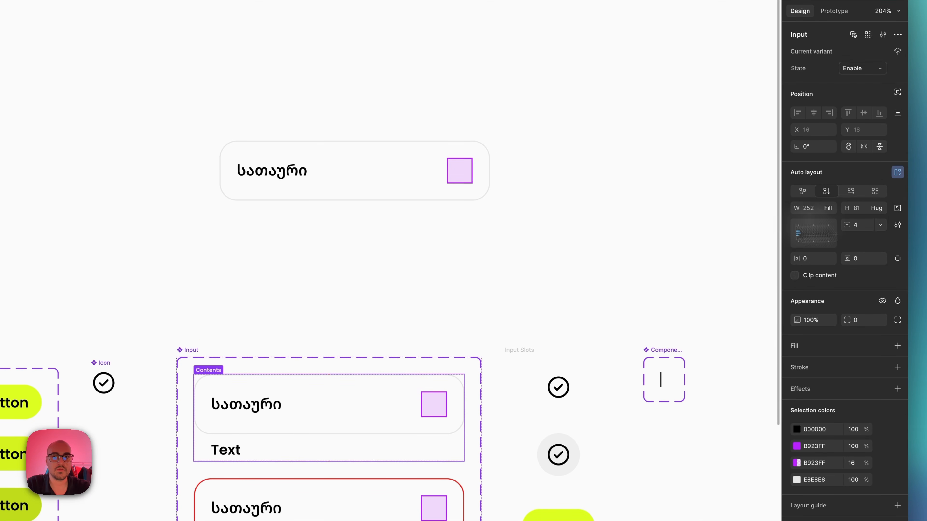
{"action": "left_click", "coordinate": [348, 204]}
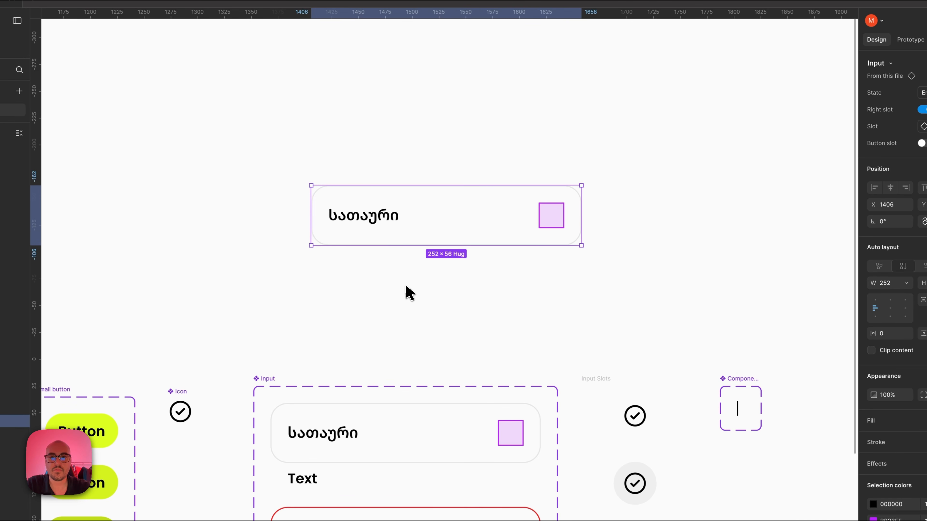
{"action": "left_click", "coordinate": [409, 292]}
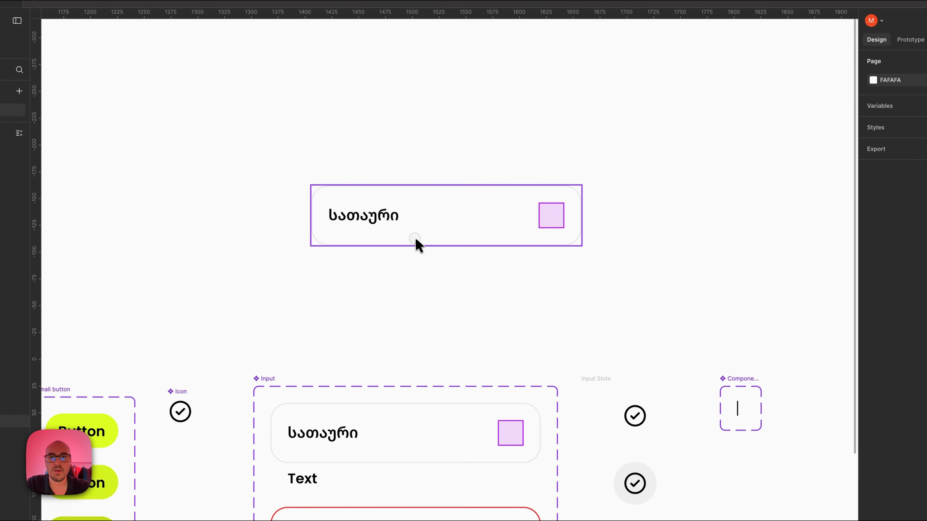
{"action": "left_click", "coordinate": [416, 242]}
{"action": "key", "text": "super+shift+x"}
Wrap the title and Placeholder of the Error - Enable variant together in an auto layout frame.
{"action": "scroll", "coordinate": [415, 244], "scroll_direction": "down", "scroll_amount": 10}
{"action": "scroll", "coordinate": [416, 244], "scroll_direction": "left", "scroll_amount": 2}
{"action": "scroll", "coordinate": [416, 243], "scroll_direction": "down", "scroll_amount": 3}
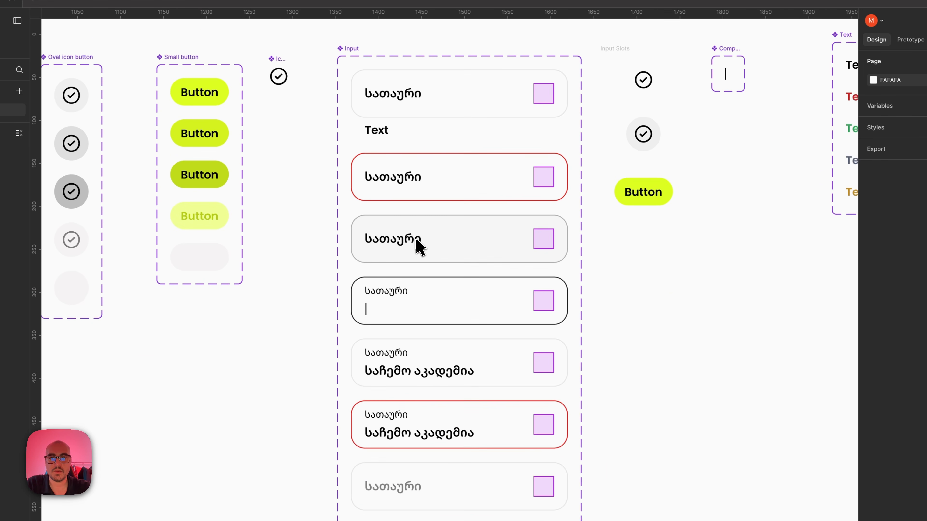
{"action": "scroll", "coordinate": [420, 219], "scroll_direction": "down", "scroll_amount": 2}
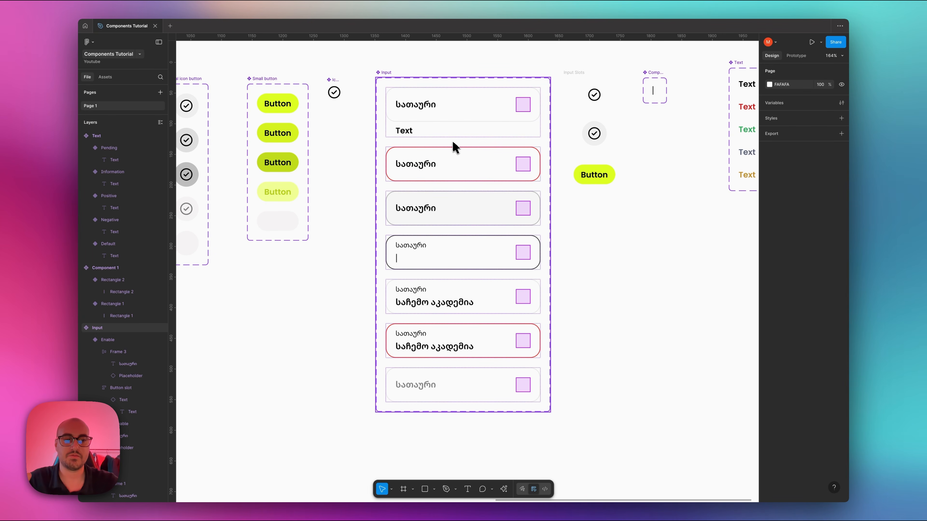
{"action": "scroll", "coordinate": [453, 147], "scroll_direction": "up", "scroll_amount": 5}
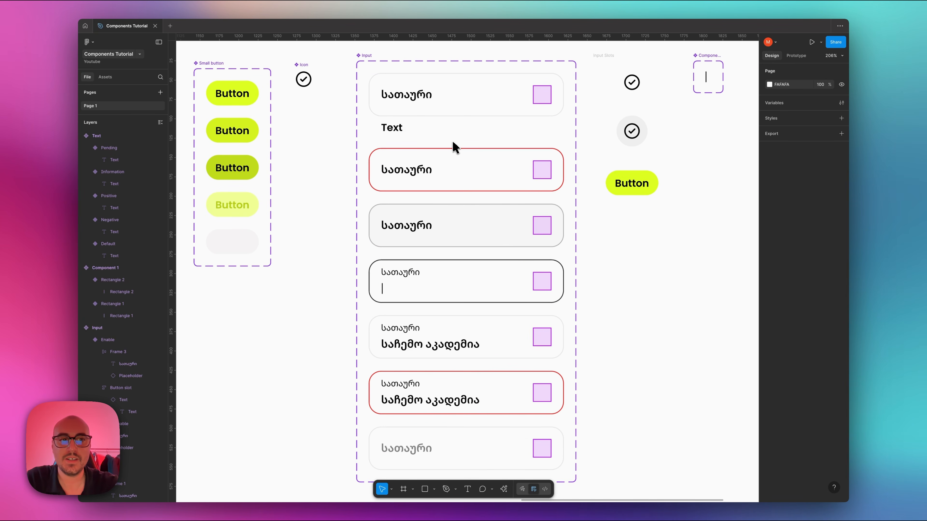
{"action": "scroll", "coordinate": [452, 142], "scroll_direction": "up", "scroll_amount": 1}
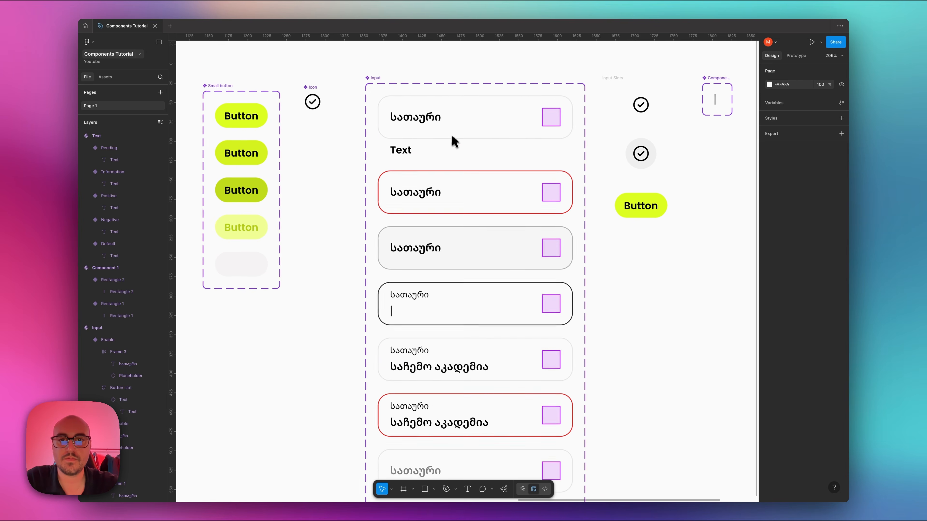
{"action": "left_click", "coordinate": [447, 125]}
{"action": "left_click", "coordinate": [425, 180]}
{"action": "scroll", "coordinate": [420, 190], "scroll_direction": "down", "scroll_amount": 3}
{"action": "scroll", "coordinate": [124, 205], "scroll_direction": "down", "scroll_amount": 6}
{"action": "left_click", "coordinate": [119, 189]}
{"action": "left_click", "coordinate": [122, 200], "text": "shift"}
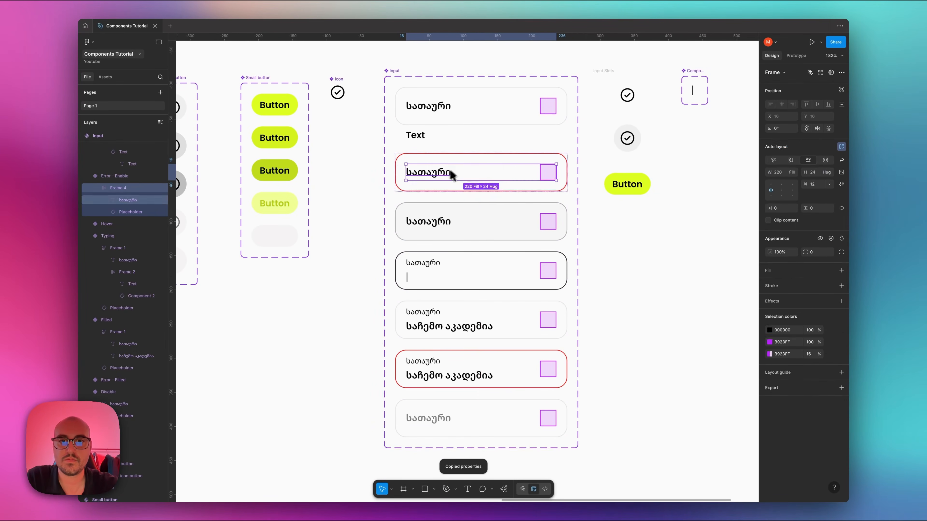
{"action": "key", "text": "shift+a"}
Style the Error - Enable variant's inner frame with an FC2222 stroke, corner radius 16, paddings of 16 and 8, and a height of 56.
{"action": "left_click", "coordinate": [829, 196]}
{"action": "left_click", "coordinate": [803, 209]}
{"action": "left_click", "coordinate": [812, 173]}
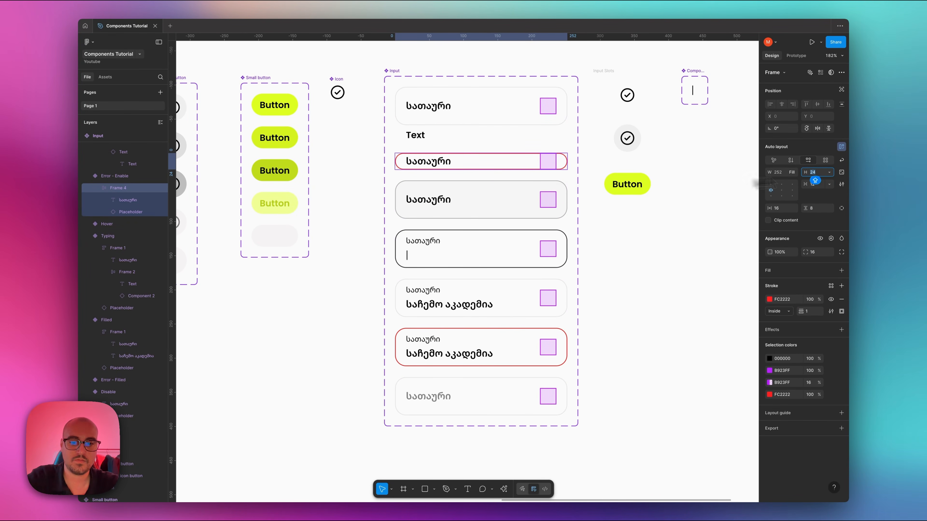
{"action": "type", "text": "56"}
Paste the Button slot beneath the field in the Error - Enable variant, stacked vertically with a gap of 4.
{"action": "key", "text": "super+v"}
{"action": "left_click", "coordinate": [790, 184]}
{"action": "left_click", "coordinate": [813, 208]}
{"action": "type", "text": "4"}
{"action": "left_click", "coordinate": [686, 206]}
Wrap the title and Placeholder of the Hover variant together in an auto layout frame.
{"action": "scroll", "coordinate": [459, 193], "scroll_direction": "down", "scroll_amount": 3}
{"action": "scroll", "coordinate": [459, 192], "scroll_direction": "up", "scroll_amount": 2}
{"action": "left_click", "coordinate": [397, 211]}
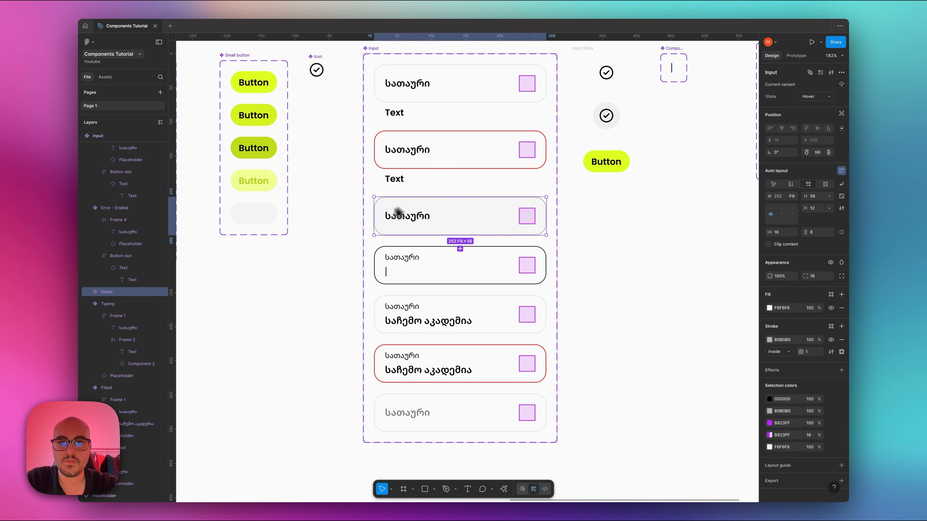
{"action": "scroll", "coordinate": [459, 192], "scroll_direction": "down", "scroll_amount": 1}
{"action": "left_click", "coordinate": [89, 292]}
{"action": "left_click", "coordinate": [119, 303]}
{"action": "left_click", "coordinate": [122, 316], "text": "shift"}
{"action": "key", "text": "shift+a"}
Clear the Hover variant's own padding, fill and stroke, and set its inner frame's height to 56.
{"action": "left_click", "coordinate": [781, 232]}
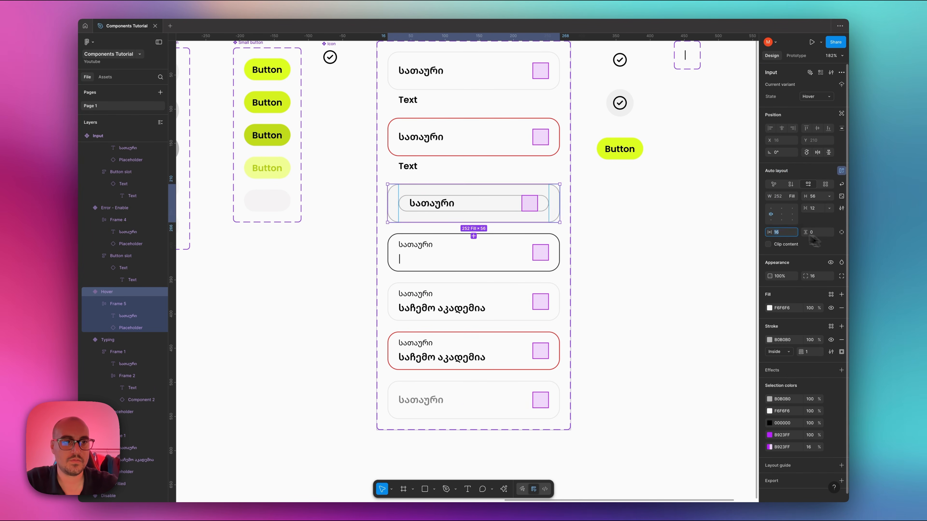
{"action": "left_click", "coordinate": [841, 308]}
{"action": "left_click", "coordinate": [841, 324]}
{"action": "double_click", "coordinate": [468, 193]}
{"action": "left_click", "coordinate": [812, 173]}
{"action": "type", "text": "56"}
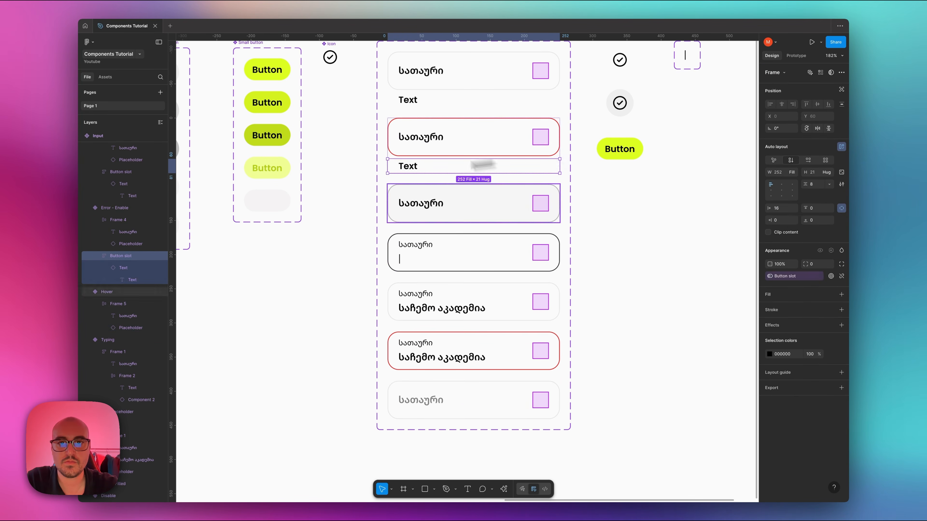
Paste the Button slot beneath the field in the Hover variant and stack the variant's contents vertically.
{"action": "key", "text": "super+v"}
{"action": "left_click", "coordinate": [790, 184]}
{"action": "left_click", "coordinate": [813, 208]}
Wrap the Typing variant's contents in a styled frame, remove the variant's own stroke, and paste the Button slot beneath with a gap of 4.
{"action": "scroll", "coordinate": [553, 203], "scroll_direction": "down", "scroll_amount": 2}
{"action": "left_click", "coordinate": [553, 204]}
{"action": "key", "text": "alt+super+c"}
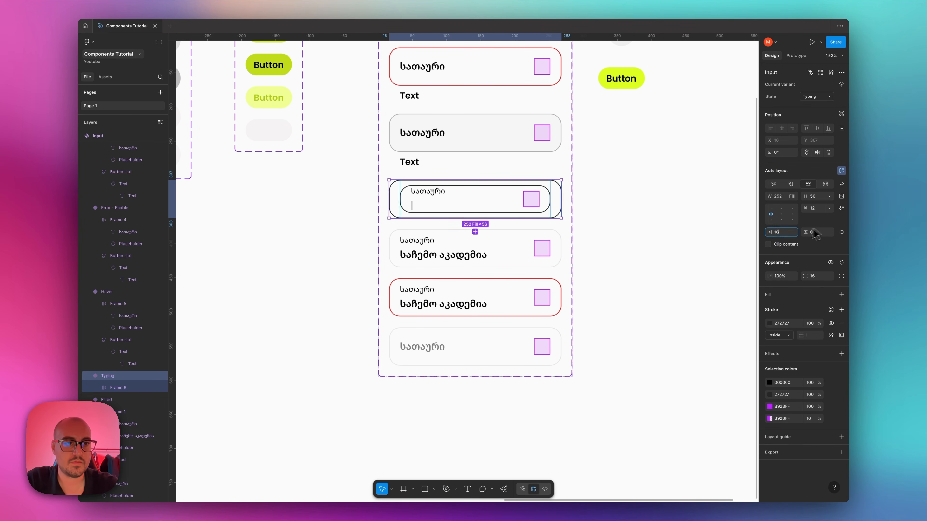
{"action": "left_click", "coordinate": [841, 323]}
{"action": "key", "text": "super+v"}
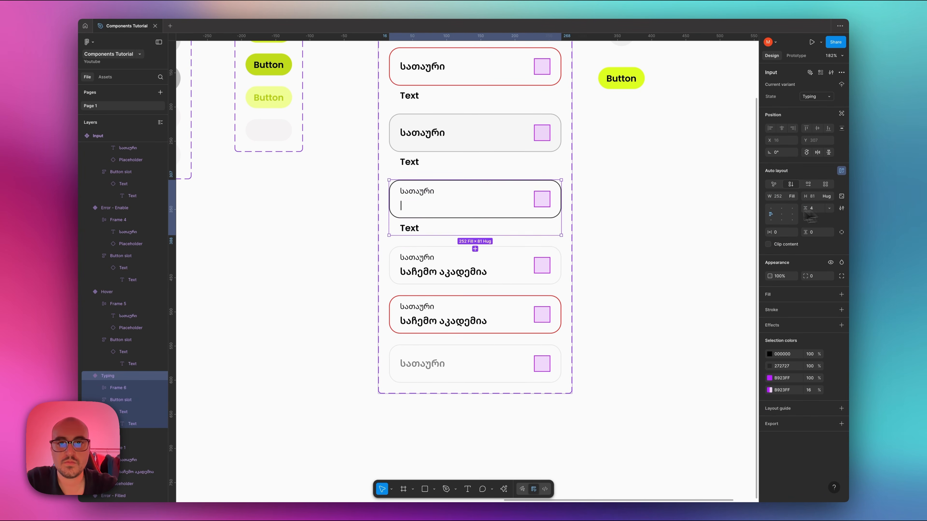
Wrap the Filled variant's contents in a styled frame and paste the Typing variant's Button slot beneath it with a gap of 4.
{"action": "scroll", "coordinate": [472, 180], "scroll_direction": "down", "scroll_amount": 2}
{"action": "left_click", "coordinate": [512, 241]}
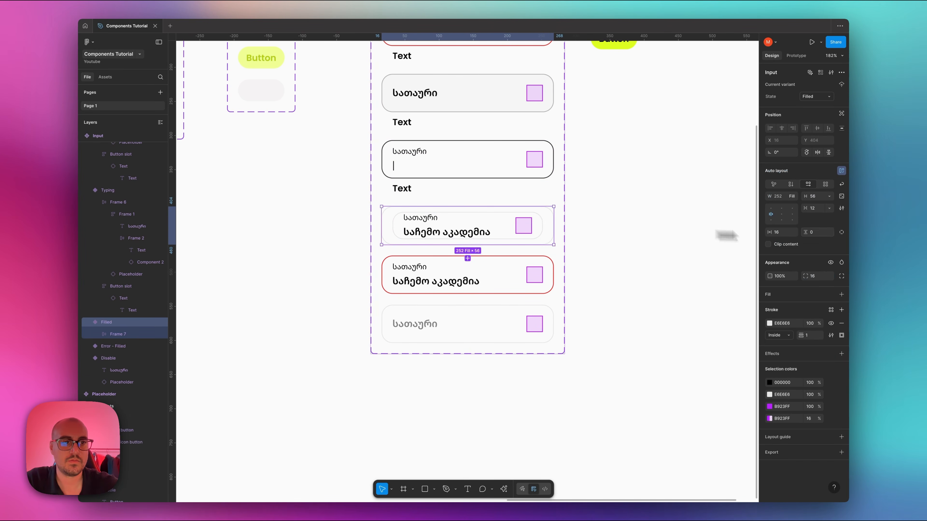
{"action": "scroll", "coordinate": [726, 235], "scroll_direction": "up", "scroll_amount": 1}
{"action": "left_click", "coordinate": [545, 211]}
{"action": "double_click", "coordinate": [416, 208]}
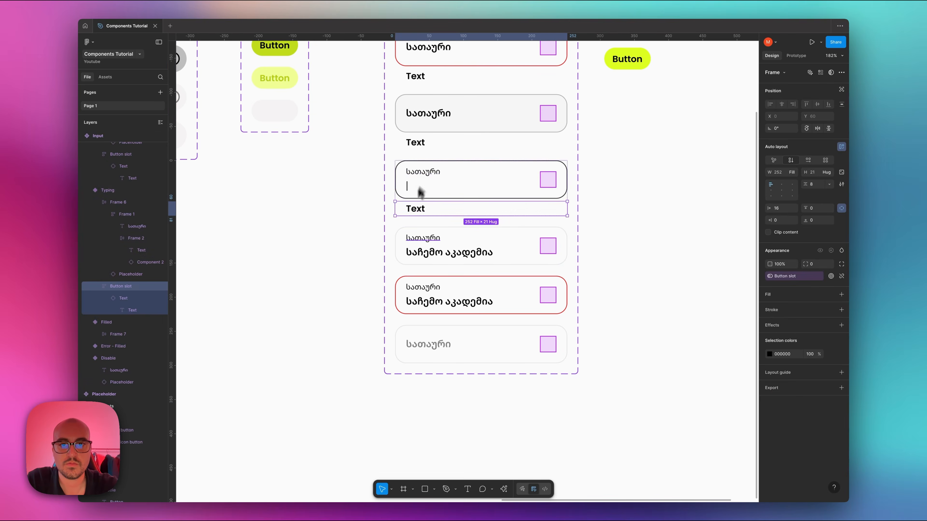
{"action": "key", "text": "super+v"}
{"action": "left_click", "coordinate": [814, 209]}
{"action": "type", "text": "4"}
Wrap the Error - Filled variant's contents in an auto layout frame and clear the variant's own padding, corner radius and stroke.
{"action": "scroll", "coordinate": [474, 256], "scroll_direction": "down", "scroll_amount": 1}
{"action": "double_click", "coordinate": [437, 279]}
{"action": "key", "text": "shift+a"}
{"action": "left_click", "coordinate": [816, 232]}
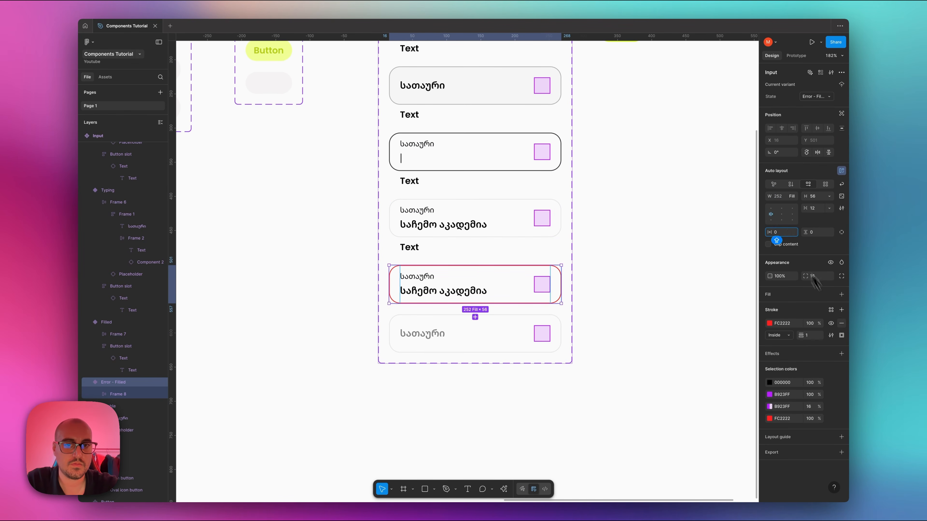
{"action": "type", "text": "16"}
{"action": "key", "text": "Tab"}
{"action": "type", "text": "8"}
{"action": "key", "text": "Tab"}
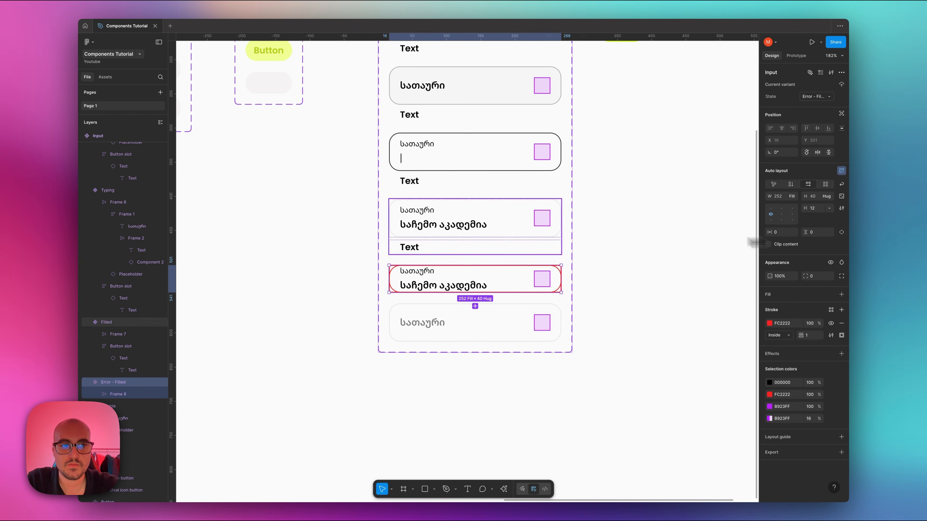
{"action": "left_click", "coordinate": [841, 323]}
Paste the Button slot beneath the field in the Error - Filled variant with a gap of 4.
{"action": "double_click", "coordinate": [474, 279]}
{"action": "left_click", "coordinate": [813, 209]}
{"action": "type", "text": "4"}
{"action": "double_click", "coordinate": [443, 224]}
{"action": "key", "text": "super+v"}
Select the title text in the Disable Input variant.
{"action": "scroll", "coordinate": [474, 256], "scroll_direction": "up", "scroll_amount": 2}
{"action": "double_click", "coordinate": [440, 281]}
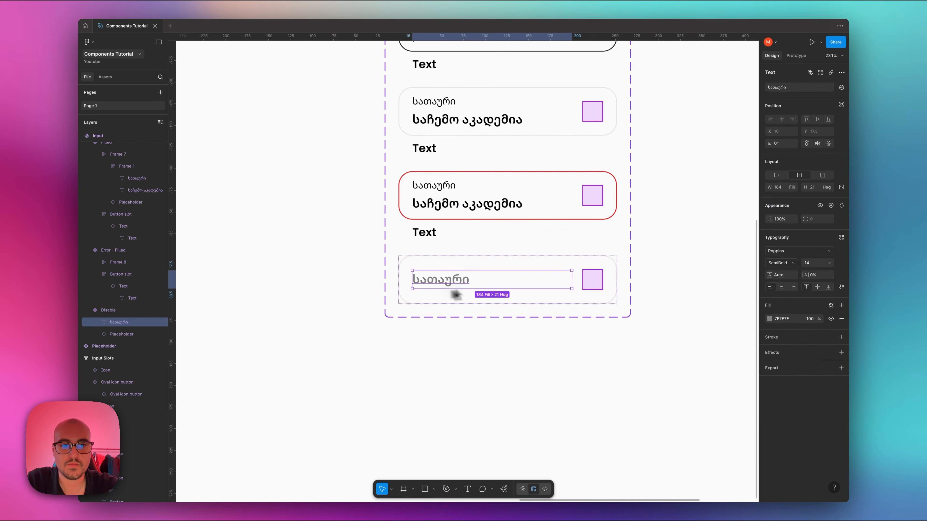
Wrap the Disable variant's field in its own auto layout frame and add the helper text slot below it with a gap of 4.
{"action": "key", "text": "shift+a"}
{"action": "key", "text": "super+alt+v"}
{"action": "key", "text": "shift+Return"}
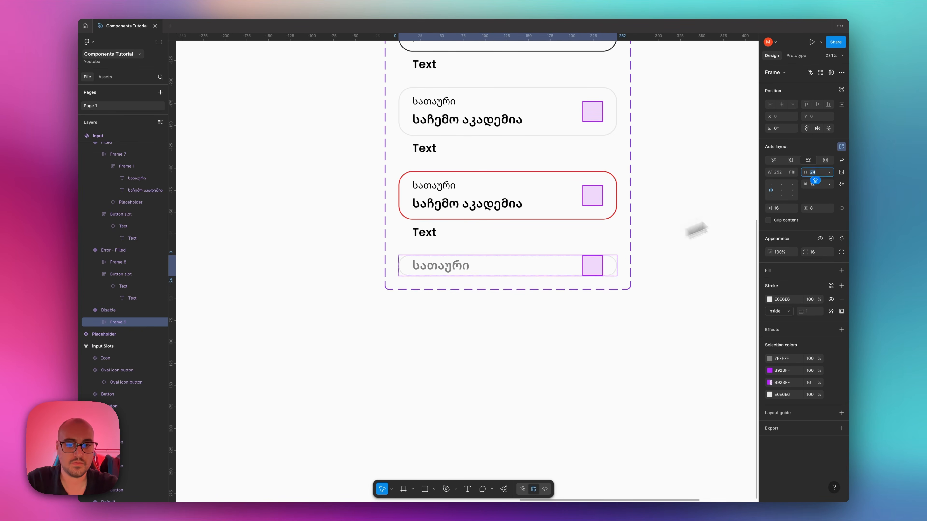
{"action": "key", "text": "super+v"}
{"action": "type", "text": "4"}
Place a trial instance of the Input component's Typing variant on the empty canvas and delete it.
{"action": "scroll", "coordinate": [474, 237], "scroll_direction": "down", "scroll_amount": 5}
{"action": "left_click", "coordinate": [415, 172]}
{"action": "left_click_drag", "start_coordinate": [445, 182], "coordinate": [653, 299]}
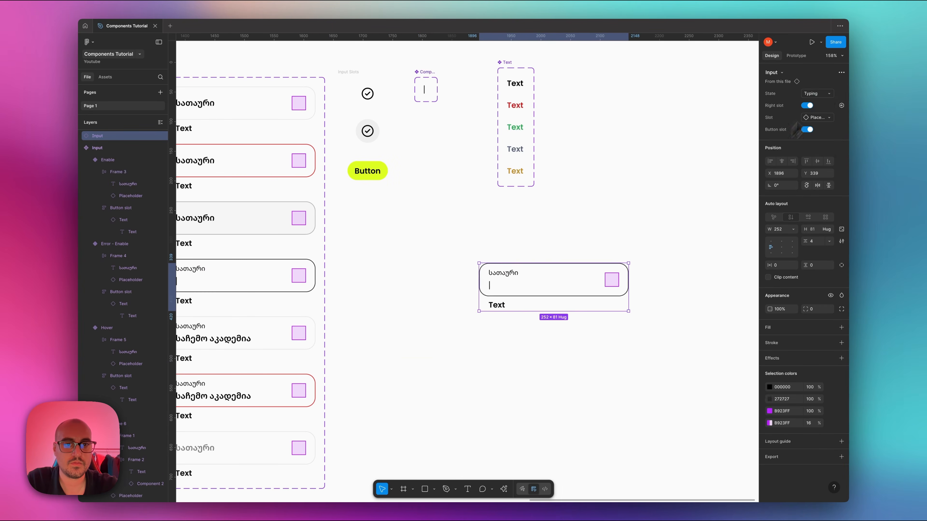
{"action": "left_click", "coordinate": [816, 93]}
{"action": "left_click", "coordinate": [608, 252]}
{"action": "key", "text": "Delete"}
{"action": "scroll", "coordinate": [563, 292], "scroll_direction": "down", "scroll_amount": 3}
{"action": "scroll", "coordinate": [562, 295], "scroll_direction": "left", "scroll_amount": 5}
{"action": "scroll", "coordinate": [563, 295], "scroll_direction": "down", "scroll_amount": 2}
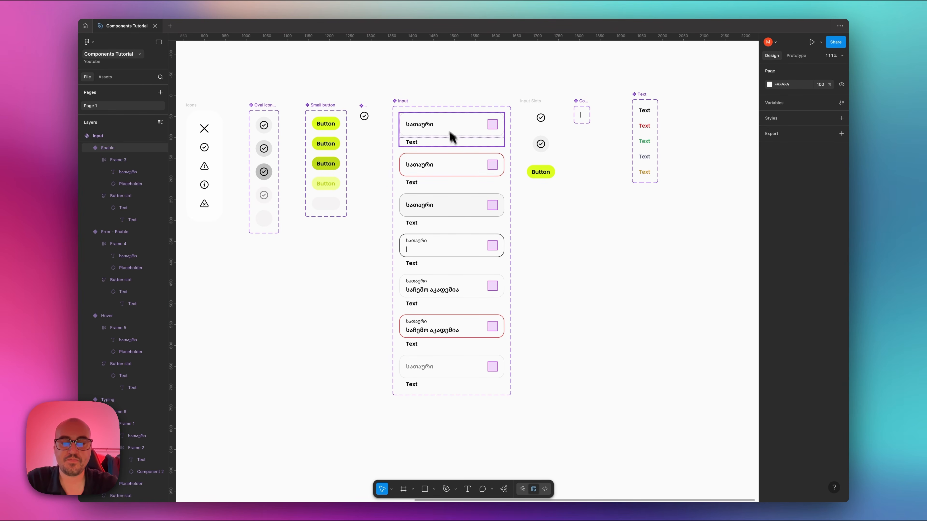
{"action": "scroll", "coordinate": [437, 378], "scroll_direction": "left", "scroll_amount": 2}
{"action": "scroll", "coordinate": [437, 378], "scroll_direction": "down", "scroll_amount": 2}
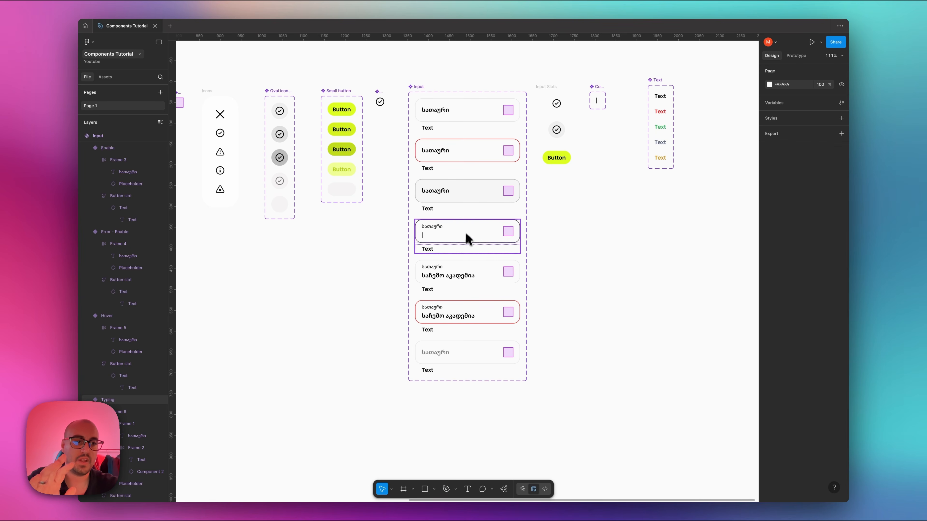
Place a test instance of the Enable Input variant on the empty canvas beside the component sets.
{"action": "left_click", "coordinate": [442, 113]}
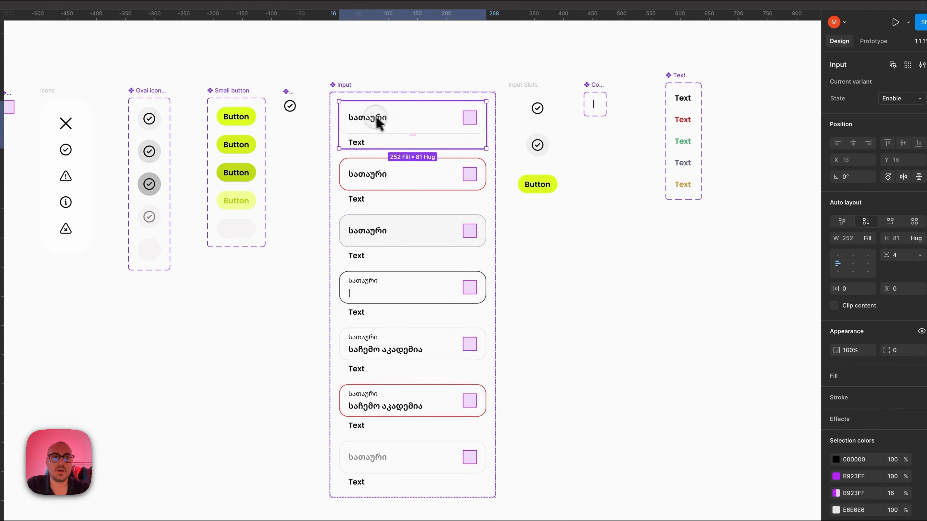
{"action": "left_click_drag", "start_coordinate": [378, 122], "coordinate": [718, 286]}
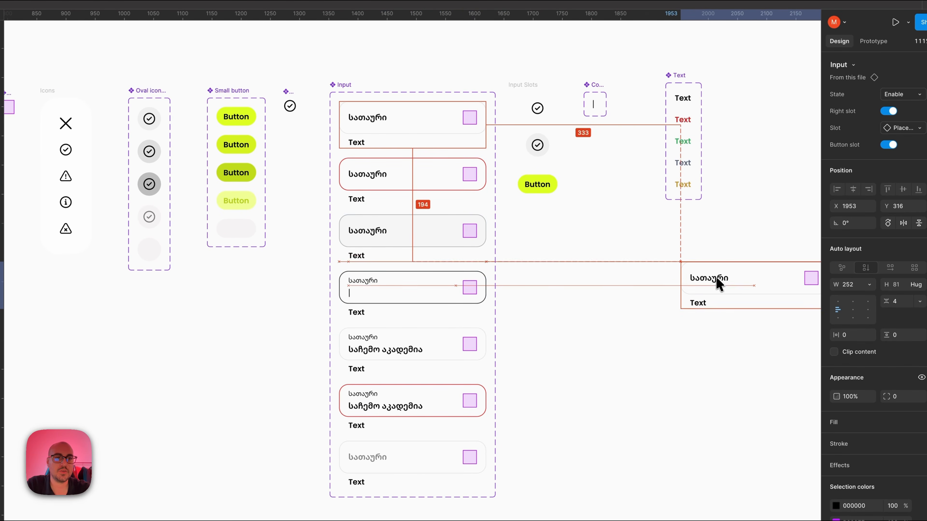
{"action": "scroll", "coordinate": [717, 284], "scroll_direction": "right", "scroll_amount": 5}
{"action": "scroll", "coordinate": [513, 267], "scroll_direction": "up", "scroll_amount": 5}
{"action": "scroll", "coordinate": [481, 267], "scroll_direction": "up", "scroll_amount": 2}
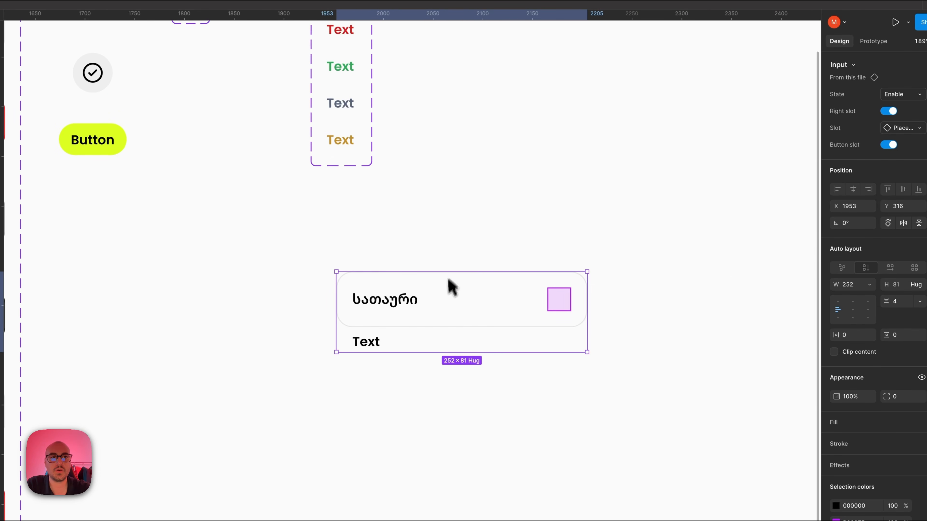
{"action": "left_click_drag", "start_coordinate": [452, 310], "coordinate": [514, 310]}
Switch the test Input instance through the Typing, Filled, Disable, Hover, Error - Enable and Error - Filled states.
{"action": "left_click", "coordinate": [914, 94]}
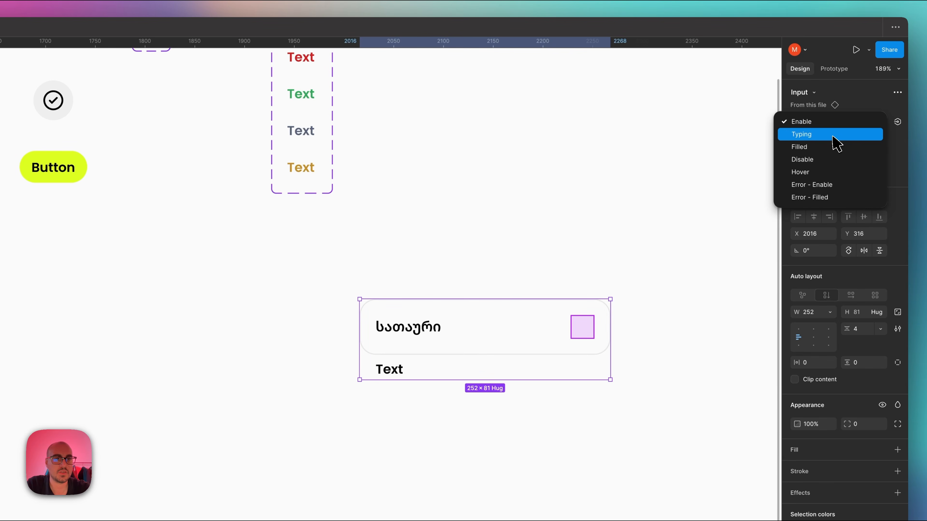
{"action": "left_click", "coordinate": [874, 117]}
{"action": "left_click", "coordinate": [875, 124]}
{"action": "left_click", "coordinate": [853, 132]}
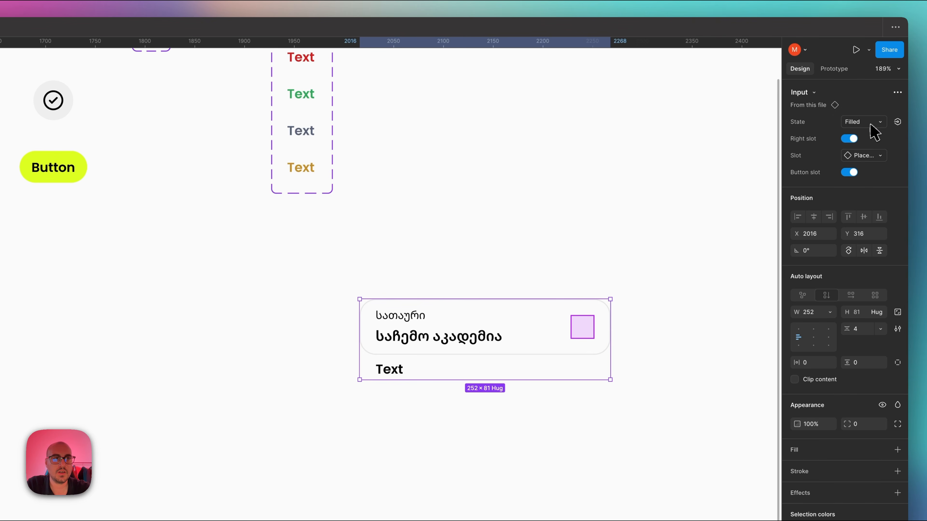
{"action": "left_click", "coordinate": [872, 124]}
{"action": "left_click", "coordinate": [848, 134]}
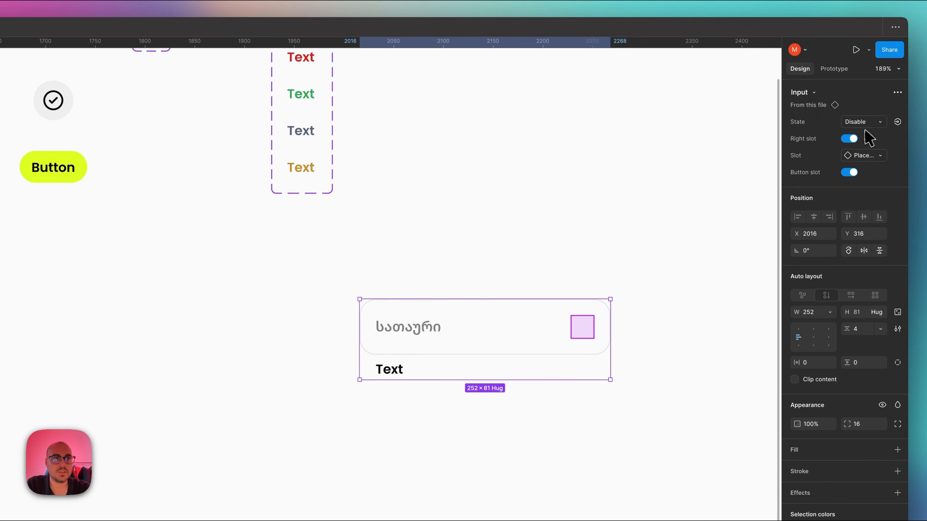
{"action": "left_click", "coordinate": [874, 126]}
{"action": "left_click", "coordinate": [873, 132]}
{"action": "left_click", "coordinate": [878, 124]}
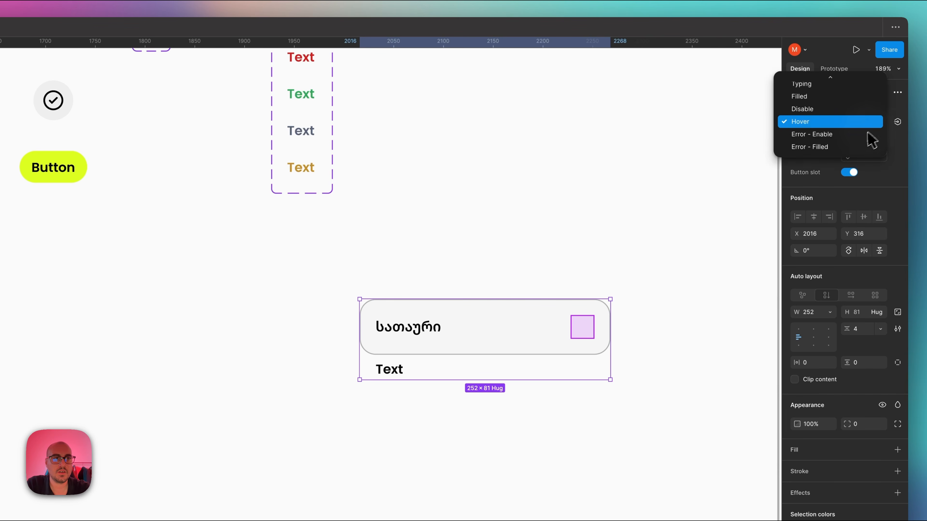
{"action": "left_click", "coordinate": [870, 139]}
{"action": "left_click", "coordinate": [872, 122]}
{"action": "left_click", "coordinate": [873, 135]}
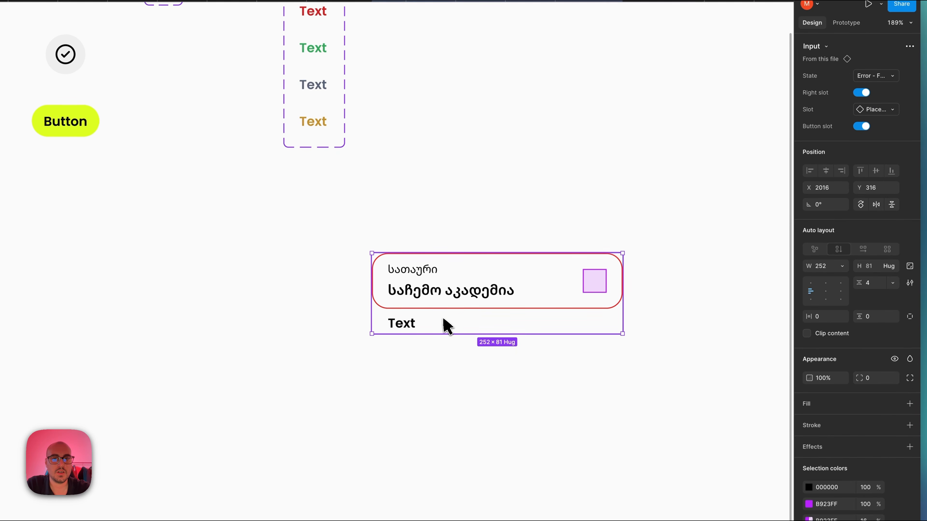
Turn off the test instance's Button slot property to check the helper text, and remove the instance from the canvas.
{"action": "double_click", "coordinate": [447, 326]}
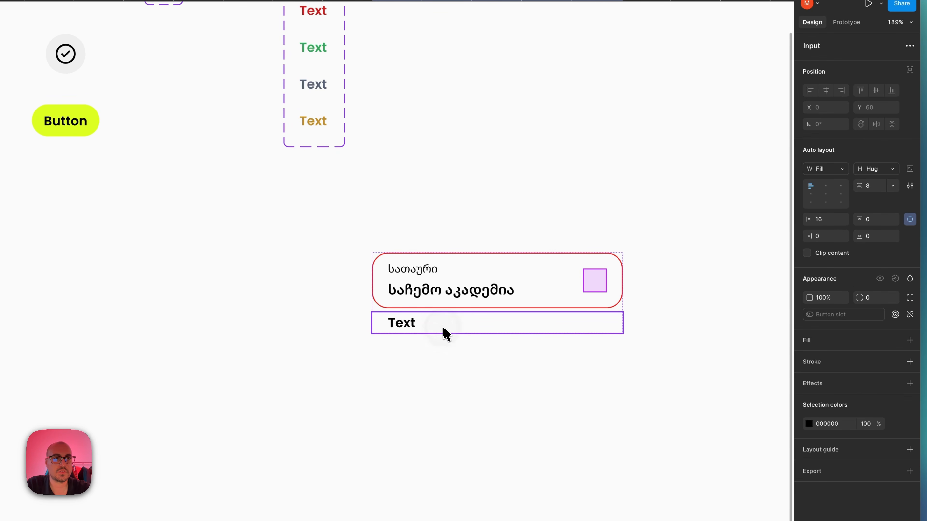
{"action": "left_click", "coordinate": [575, 219]}
{"action": "left_click", "coordinate": [546, 292]}
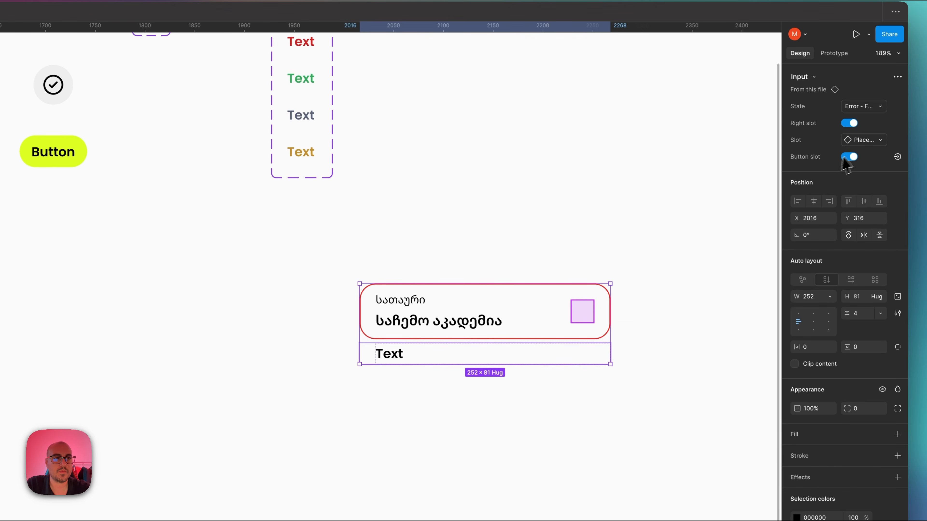
{"action": "left_click", "coordinate": [849, 156]}
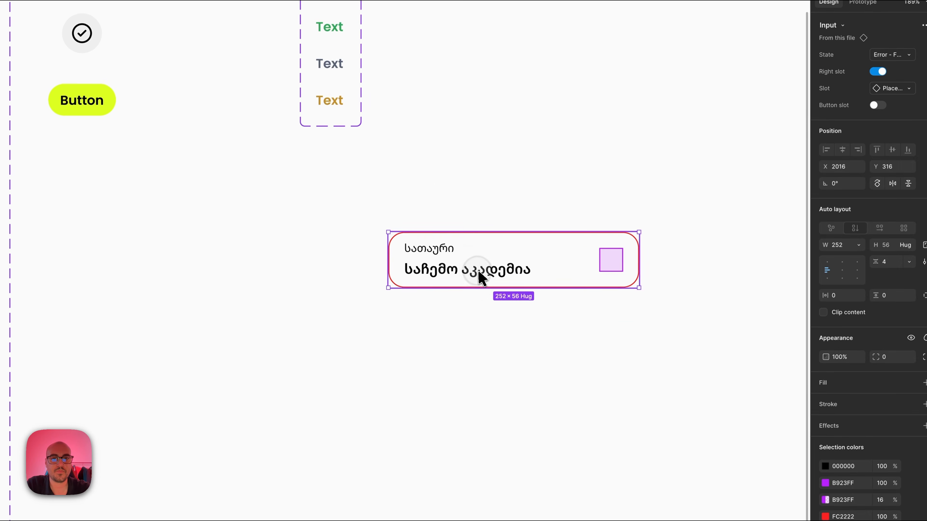
{"action": "key", "text": "shift+x"}
{"action": "key", "text": "super+x"}
Set the helper text under the Error - Enable variant to the Negative state.
{"action": "scroll", "coordinate": [478, 272], "scroll_direction": "left", "scroll_amount": 15}
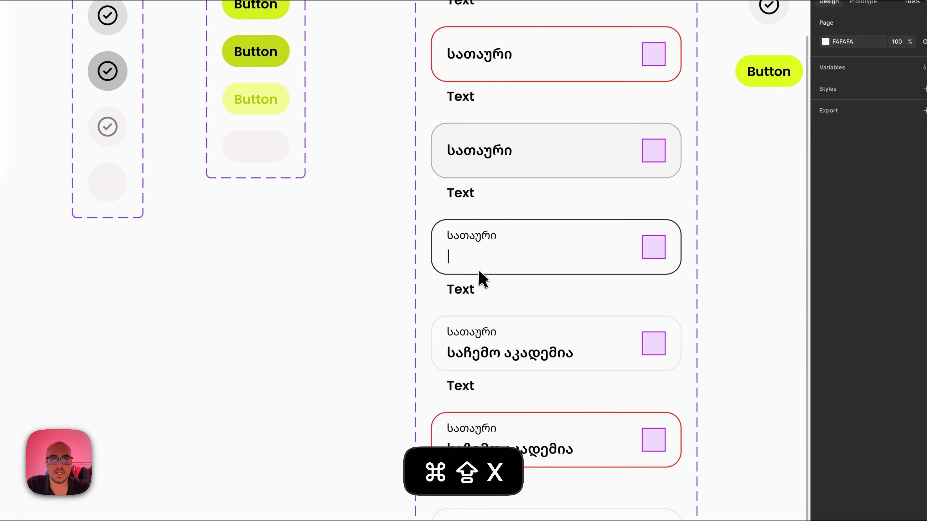
{"action": "scroll", "coordinate": [478, 272], "scroll_direction": "down", "scroll_amount": 2}
{"action": "scroll", "coordinate": [478, 272], "scroll_direction": "up", "scroll_amount": 8}
{"action": "left_click", "coordinate": [424, 304]}
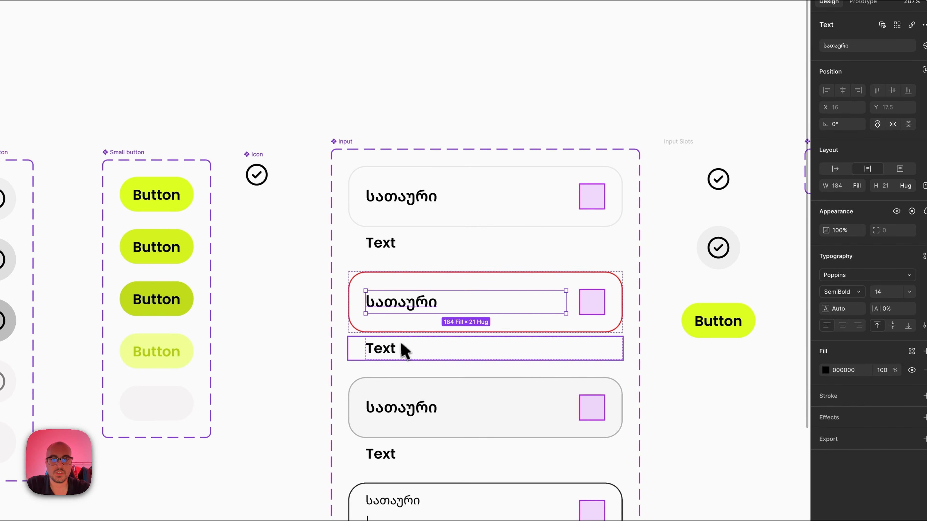
{"action": "left_click", "coordinate": [399, 355]}
{"action": "scroll", "coordinate": [399, 356], "scroll_direction": "up", "scroll_amount": 2}
{"action": "left_click", "coordinate": [894, 65]}
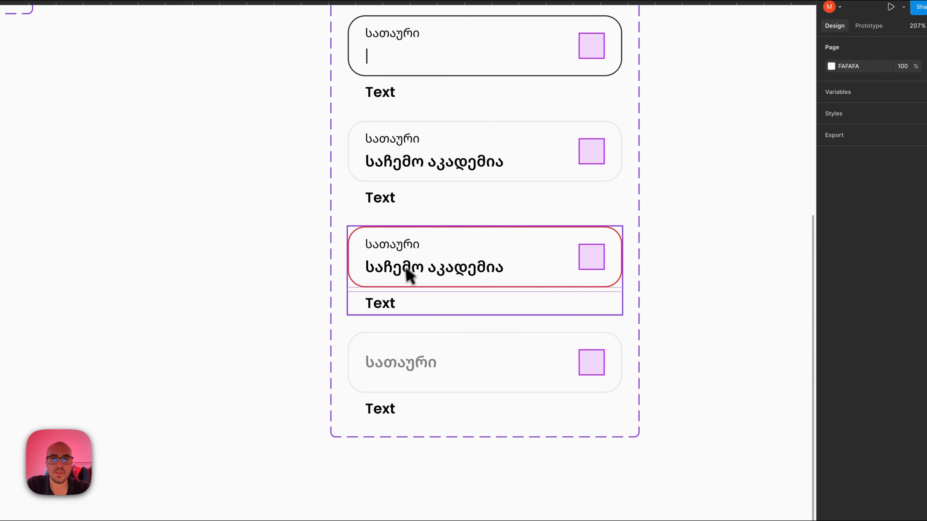
Set the helper text under the Error - Filled variant to the Negative state.
{"action": "left_click", "coordinate": [373, 317]}
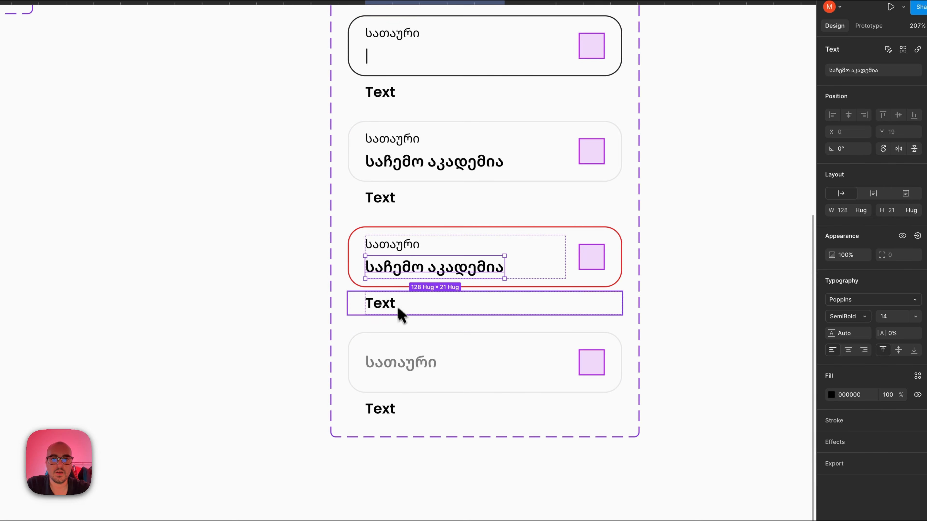
{"action": "left_click", "coordinate": [402, 315]}
{"action": "left_click", "coordinate": [875, 79]}
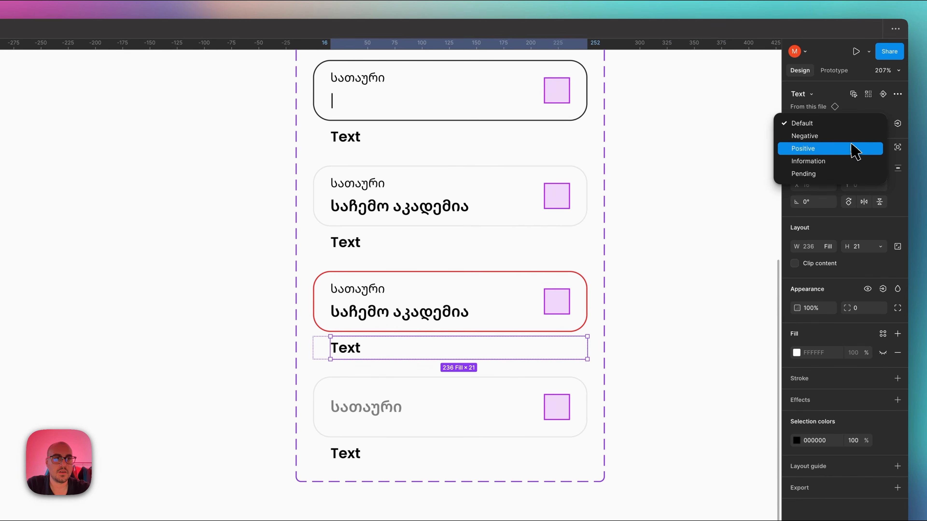
{"action": "left_click", "coordinate": [839, 136]}
{"action": "left_click", "coordinate": [631, 269]}
{"action": "scroll", "coordinate": [631, 269], "scroll_direction": "down", "scroll_amount": 5}
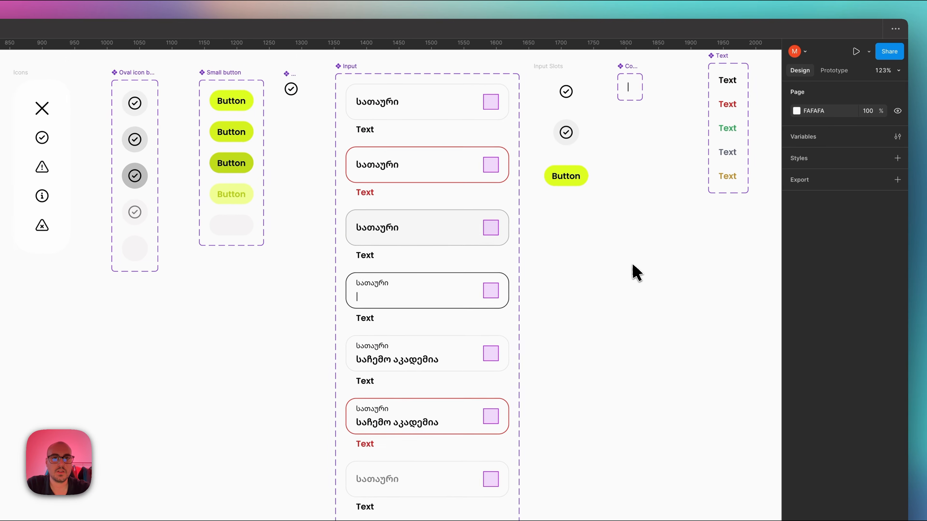
{"action": "left_click", "coordinate": [337, 174]}
{"action": "left_click", "coordinate": [336, 192]}
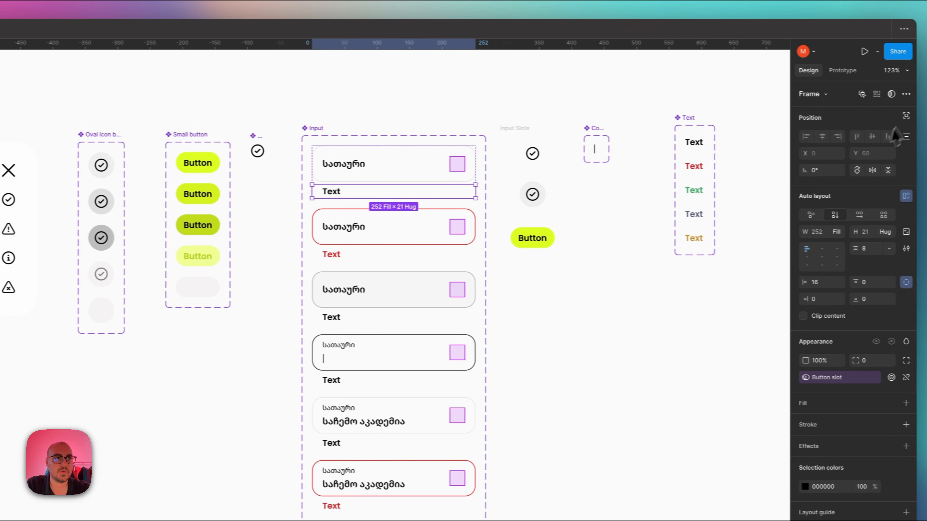
{"action": "left_click", "coordinate": [327, 191]}
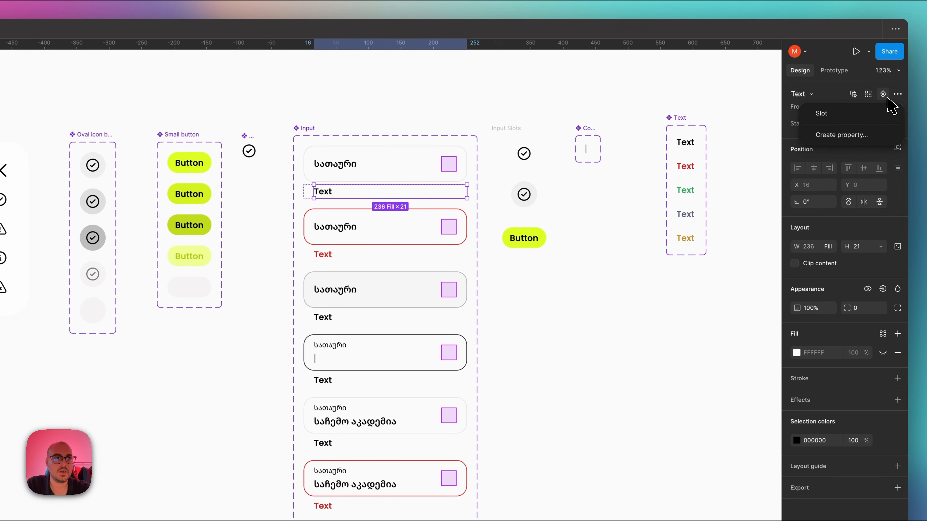
{"action": "left_click", "coordinate": [841, 134]}
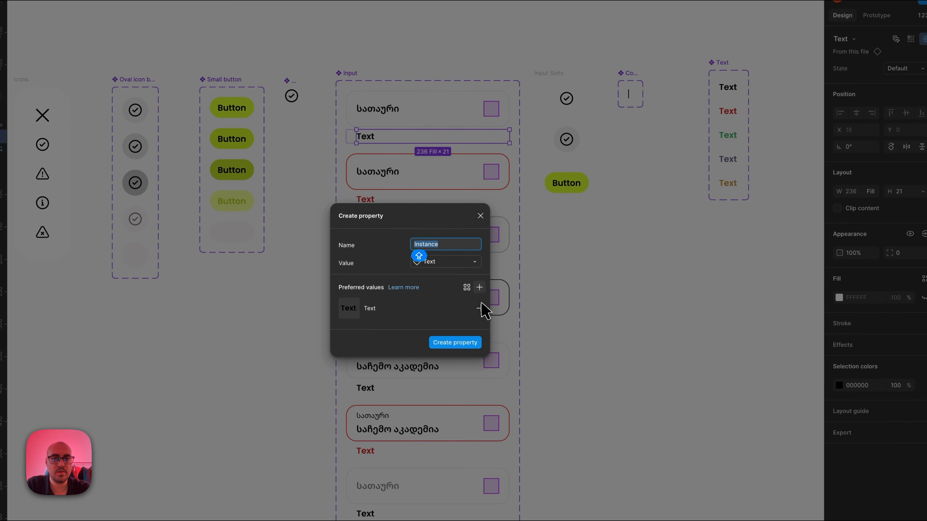
{"action": "left_click", "coordinate": [481, 220]}
{"action": "left_click", "coordinate": [618, 161]}
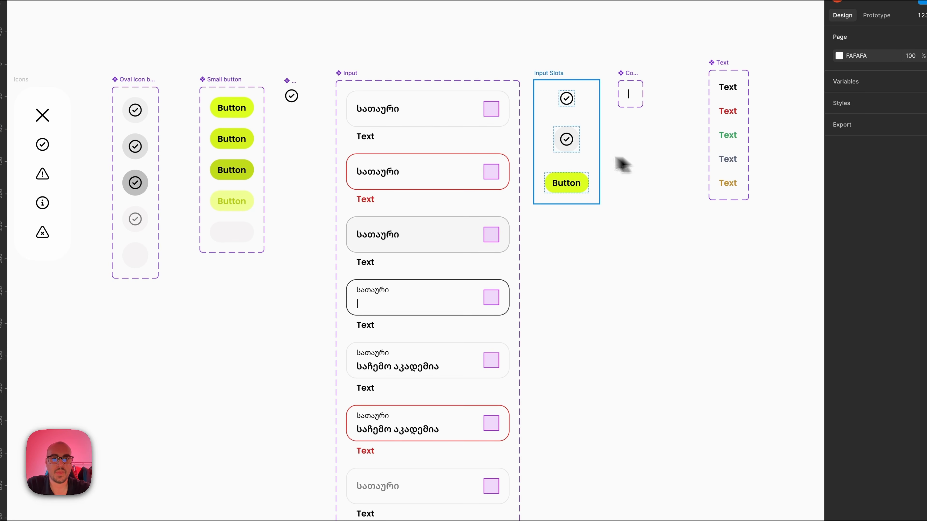
Review the input slot, icon, button and Text component sets on the canvas.
{"action": "scroll", "coordinate": [544, 161], "scroll_direction": "up", "scroll_amount": 5}
{"action": "scroll", "coordinate": [542, 156], "scroll_direction": "down", "scroll_amount": 2}
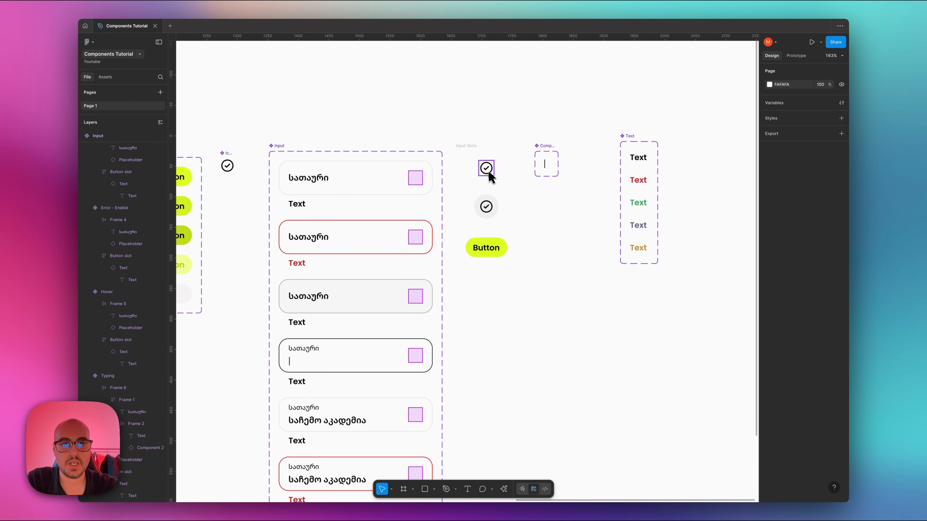
{"action": "scroll", "coordinate": [489, 177], "scroll_direction": "left", "scroll_amount": 15}
{"action": "scroll", "coordinate": [489, 177], "scroll_direction": "right", "scroll_amount": 12}
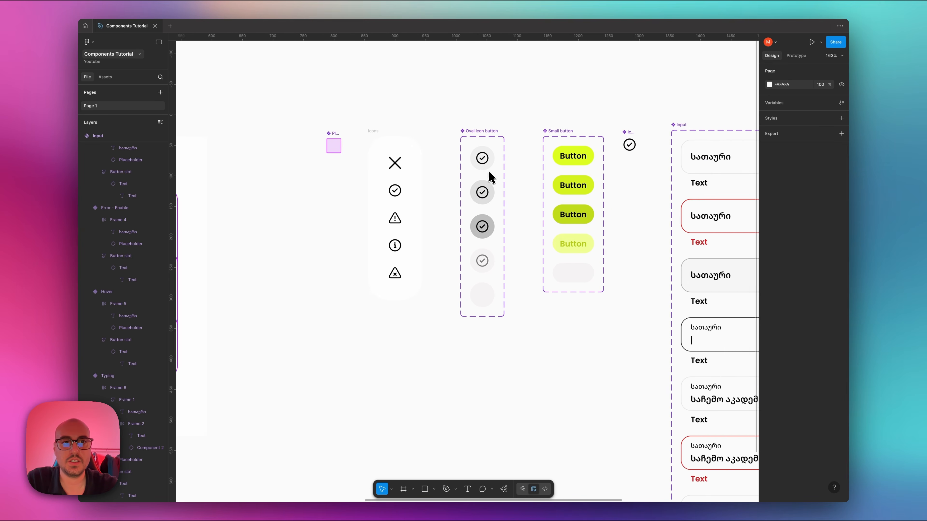
{"action": "scroll", "coordinate": [490, 177], "scroll_direction": "right", "scroll_amount": 5}
{"action": "scroll", "coordinate": [490, 177], "scroll_direction": "down", "scroll_amount": 3}
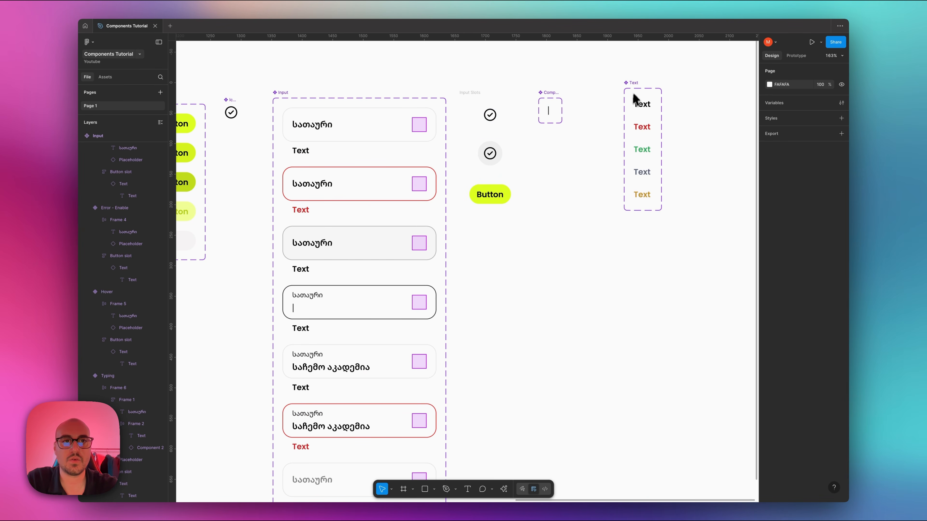
{"action": "left_click", "coordinate": [634, 97]}
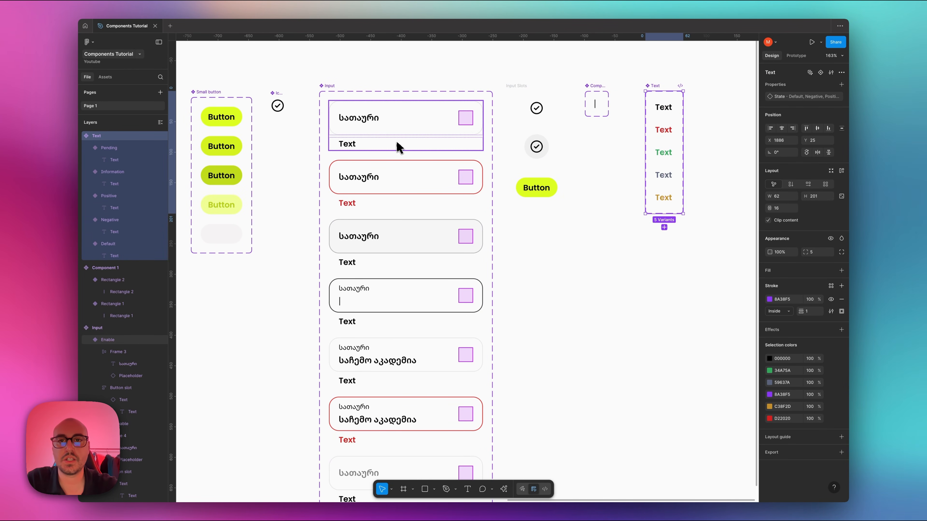
Set the helper text under the Enable variant to the Information state.
{"action": "scroll", "coordinate": [397, 143], "scroll_direction": "down", "scroll_amount": 4}
{"action": "scroll", "coordinate": [405, 140], "scroll_direction": "up", "scroll_amount": 5}
{"action": "scroll", "coordinate": [414, 134], "scroll_direction": "left", "scroll_amount": 2}
{"action": "left_click", "coordinate": [444, 120], "text": "super"}
{"action": "left_click", "coordinate": [440, 147]}
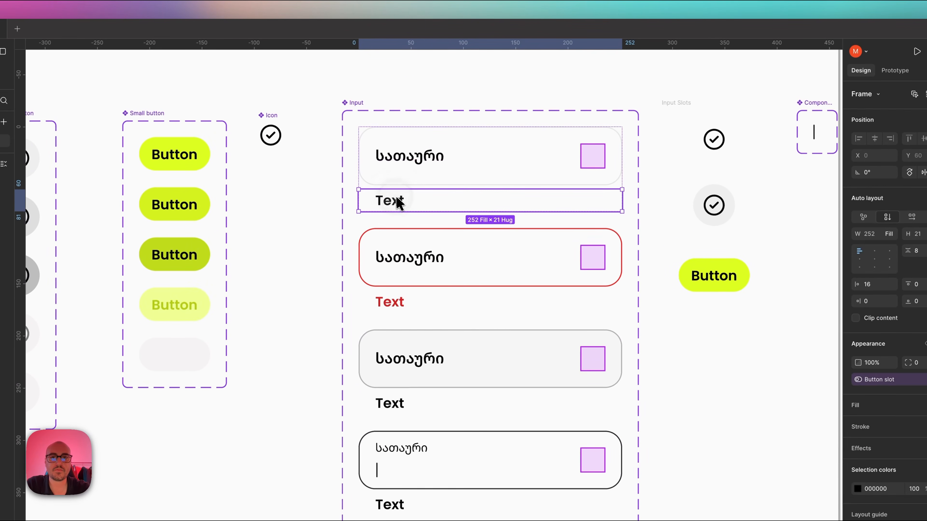
{"action": "left_click", "coordinate": [397, 202]}
{"action": "left_click", "coordinate": [914, 123]}
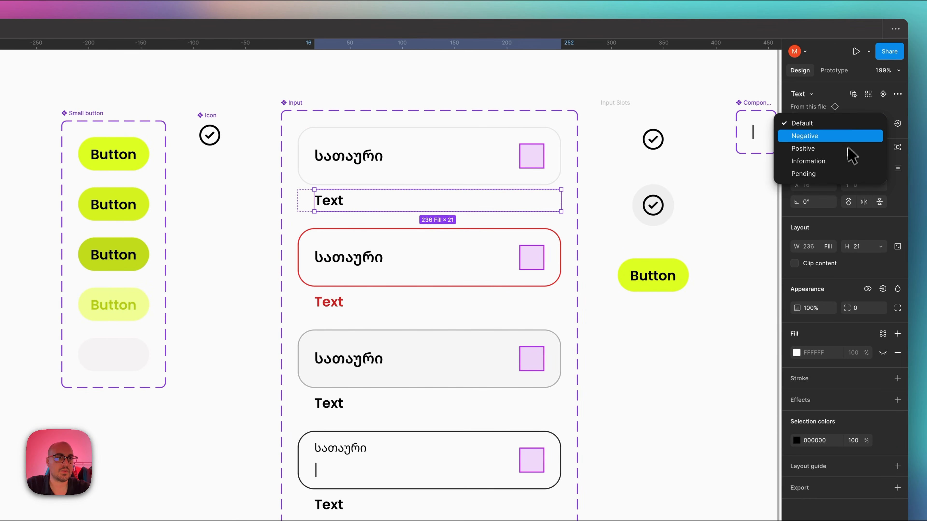
{"action": "left_click", "coordinate": [846, 161]}
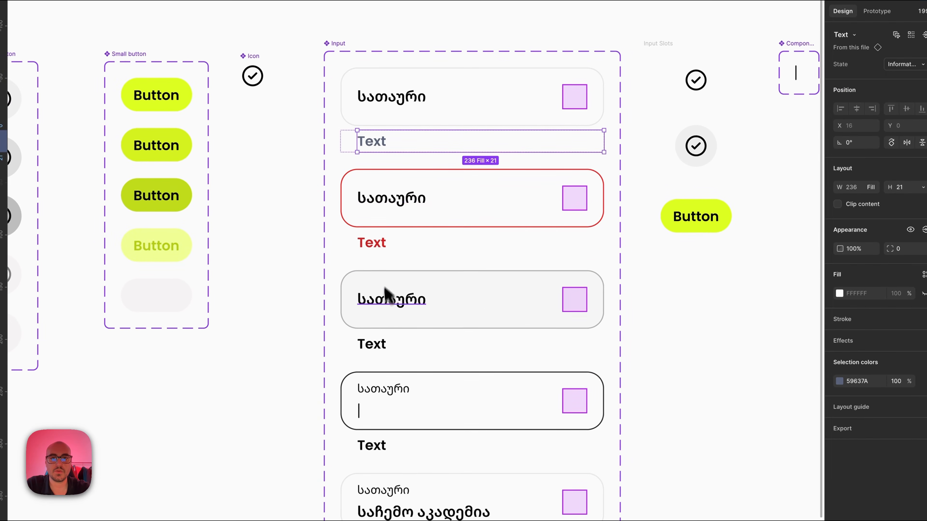
Set the helper text under the Hover variant to the Information state.
{"action": "left_click", "coordinate": [387, 296]}
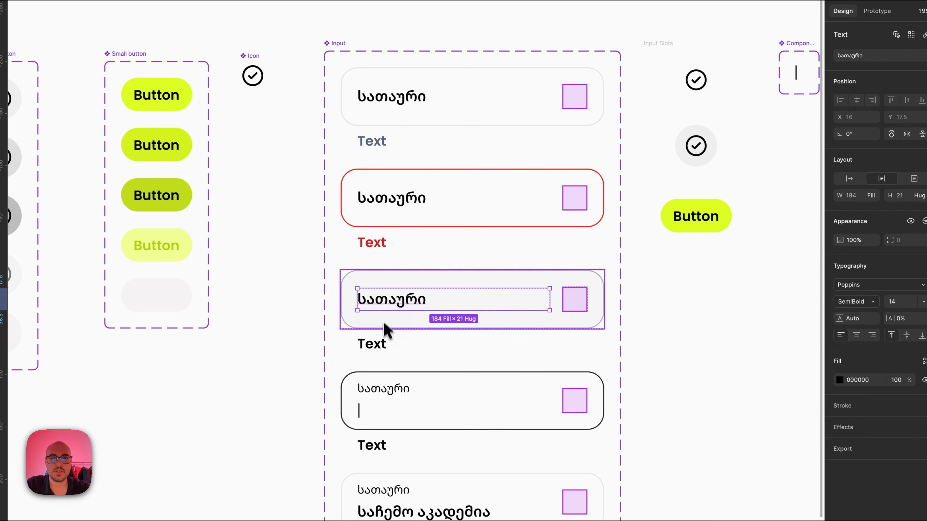
{"action": "left_click", "coordinate": [383, 345]}
{"action": "left_click", "coordinate": [383, 345]}
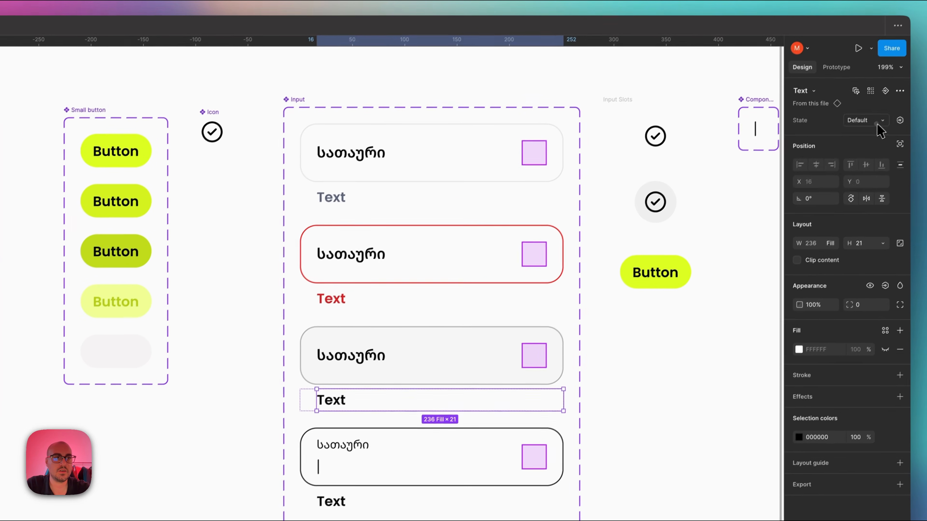
{"action": "left_click", "coordinate": [879, 121]}
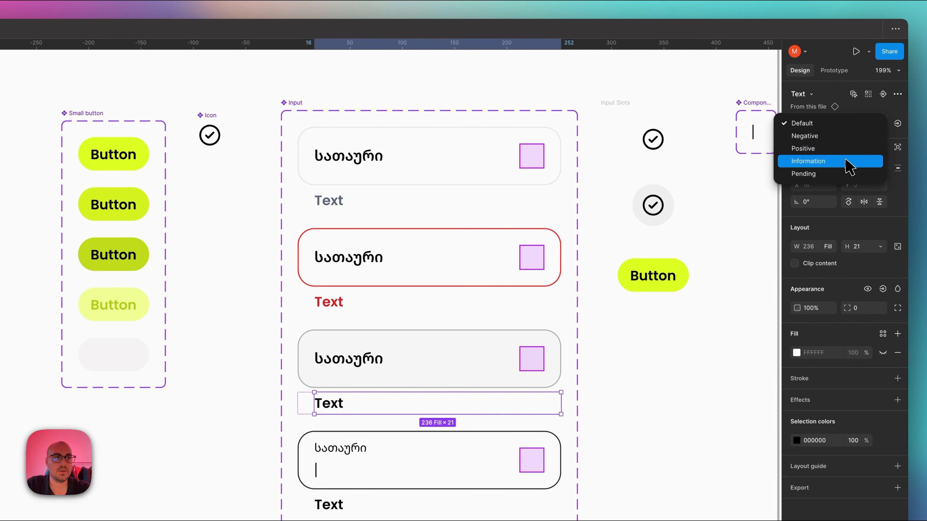
{"action": "left_click", "coordinate": [850, 159]}
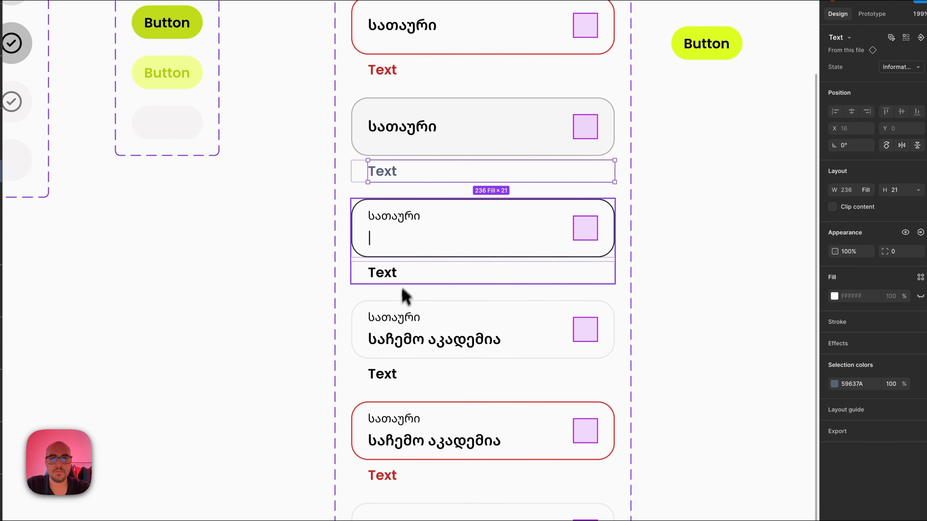
Set the helper text under the Typing variant to the Information state.
{"action": "left_click", "coordinate": [394, 314]}
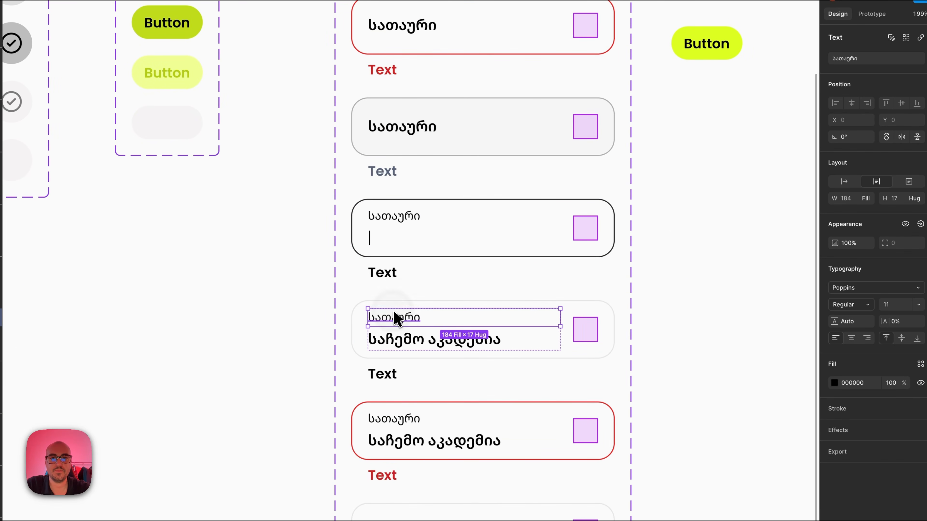
{"action": "left_click", "coordinate": [394, 272]}
{"action": "left_click", "coordinate": [394, 272]}
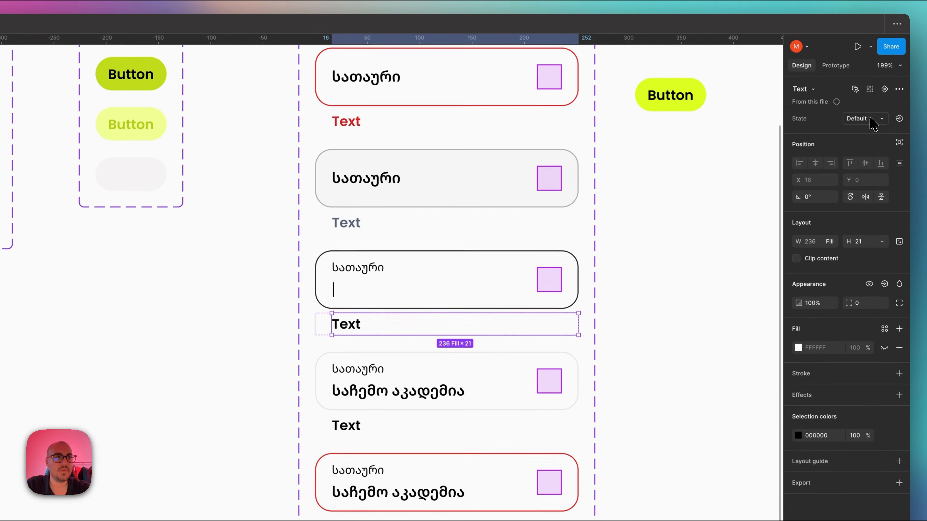
{"action": "left_click", "coordinate": [873, 122]}
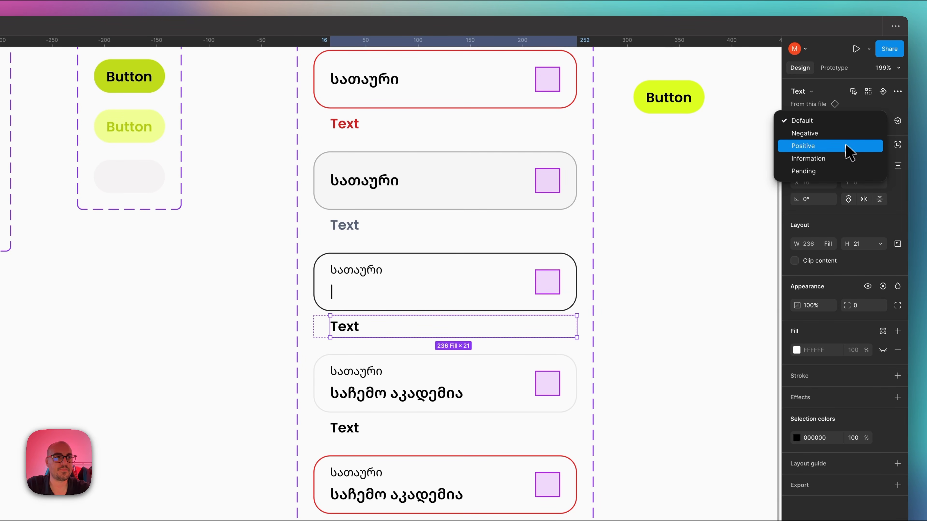
{"action": "left_click", "coordinate": [841, 161]}
Set the helper text under the Filled variant to the Information state.
{"action": "scroll", "coordinate": [467, 316], "scroll_direction": "down", "scroll_amount": 5}
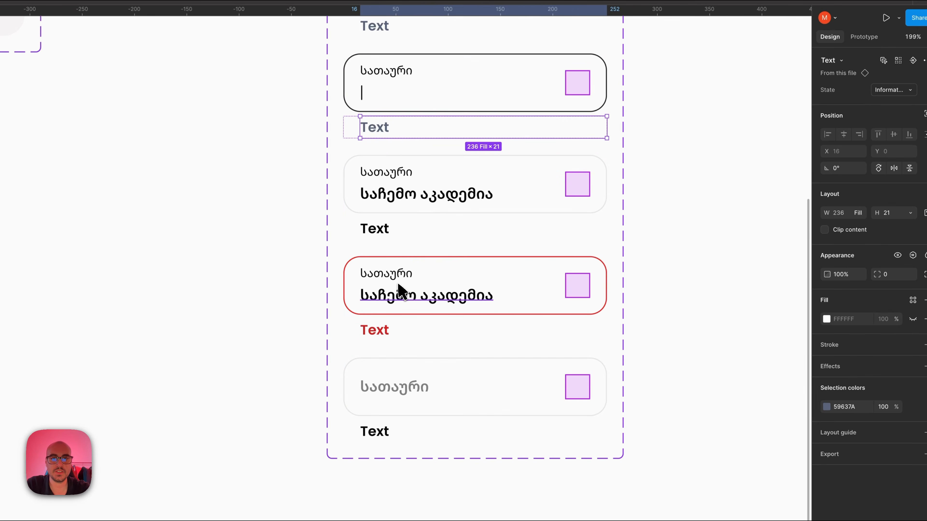
{"action": "left_click", "coordinate": [398, 324]}
{"action": "left_click", "coordinate": [419, 230]}
{"action": "left_click", "coordinate": [418, 230]}
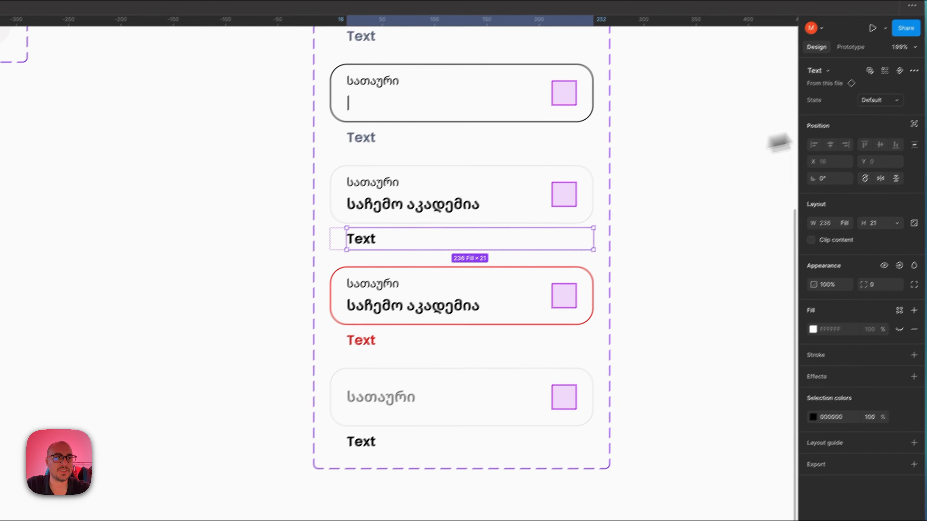
{"action": "left_click", "coordinate": [905, 94]}
{"action": "left_click", "coordinate": [847, 153]}
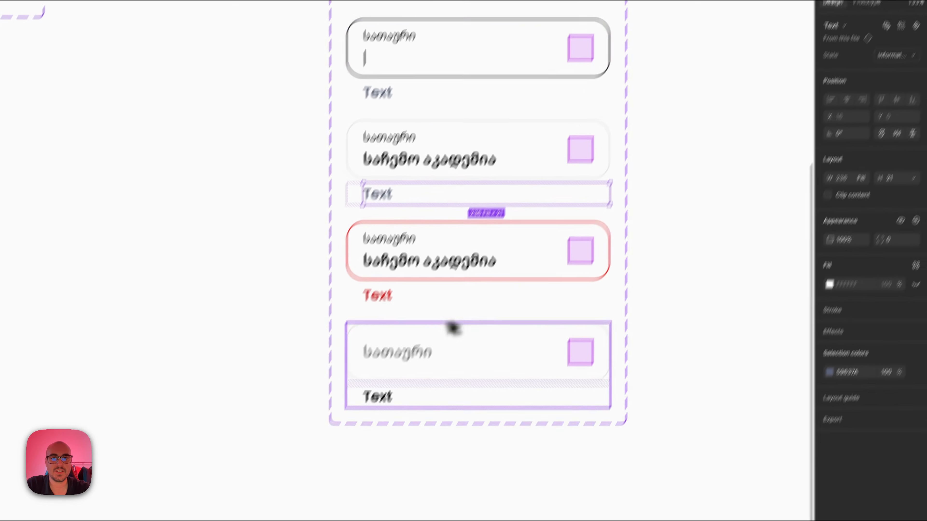
Set the helper text under the Disable variant to the Information state.
{"action": "left_click", "coordinate": [365, 456]}
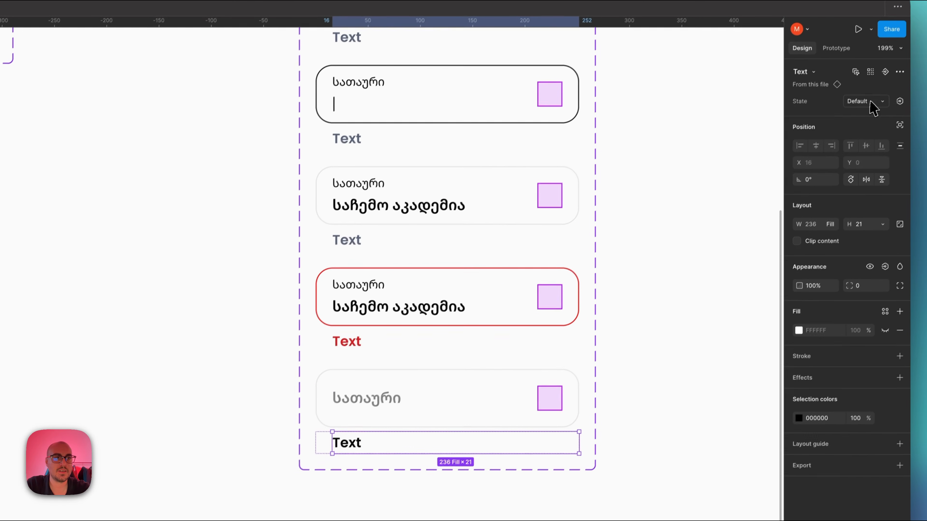
{"action": "left_click", "coordinate": [919, 18]}
{"action": "left_click", "coordinate": [904, 52]}
Place a test instance of the Enable Input variant on the empty canvas above the component sets.
{"action": "left_click", "coordinate": [210, 425]}
{"action": "scroll", "coordinate": [264, 435], "scroll_direction": "down", "scroll_amount": 5}
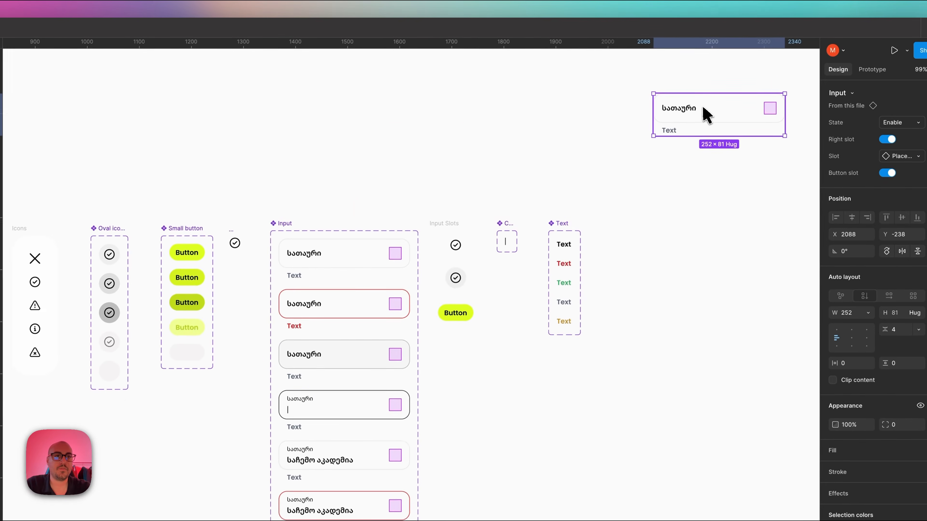
{"action": "scroll", "coordinate": [703, 118], "scroll_direction": "up", "scroll_amount": 5}
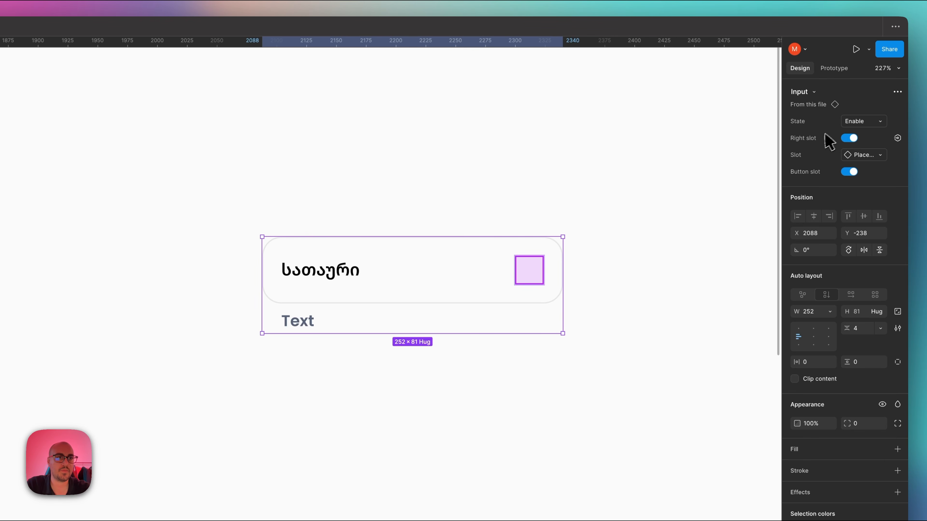
Toggle the test input's Right slot off and on, and swap its Slot instance to Button.
{"action": "left_click", "coordinate": [854, 136]}
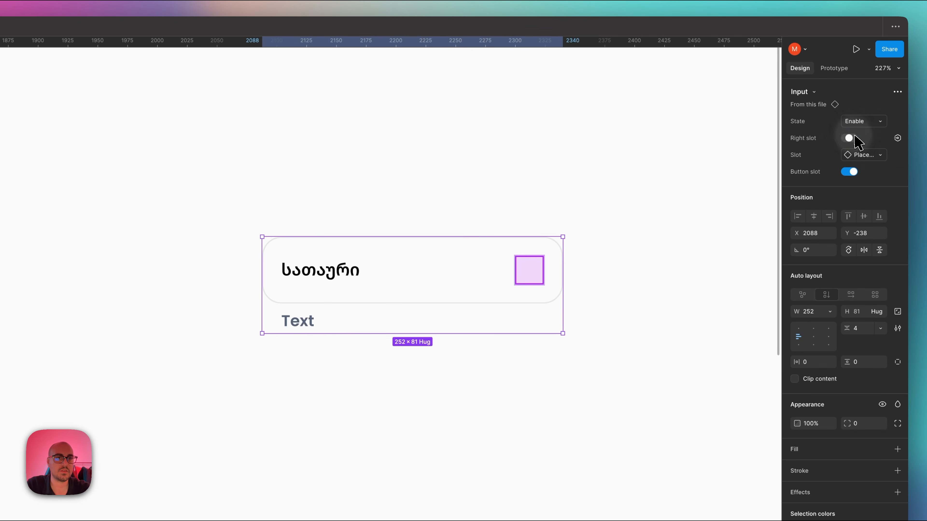
{"action": "left_click", "coordinate": [862, 154]}
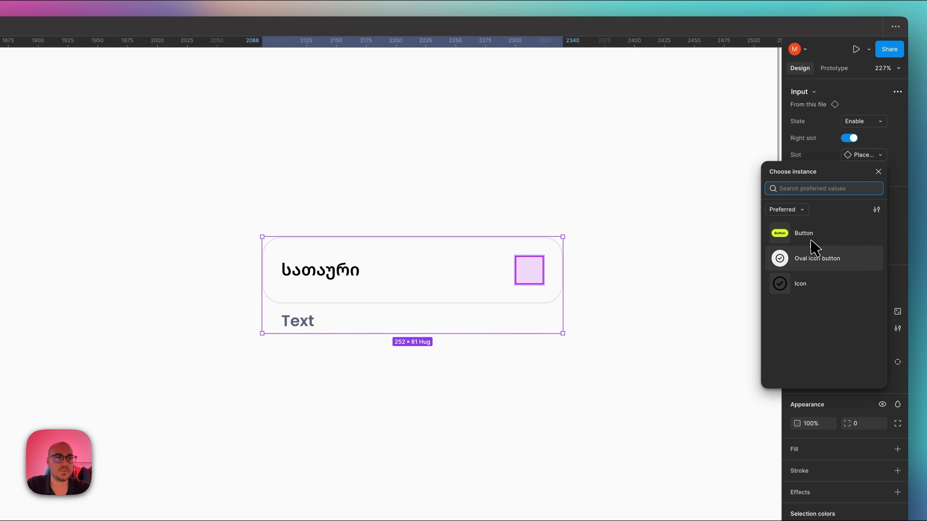
{"action": "left_click", "coordinate": [805, 234]}
{"action": "left_click", "coordinate": [435, 227]}
{"action": "left_click", "coordinate": [434, 257]}
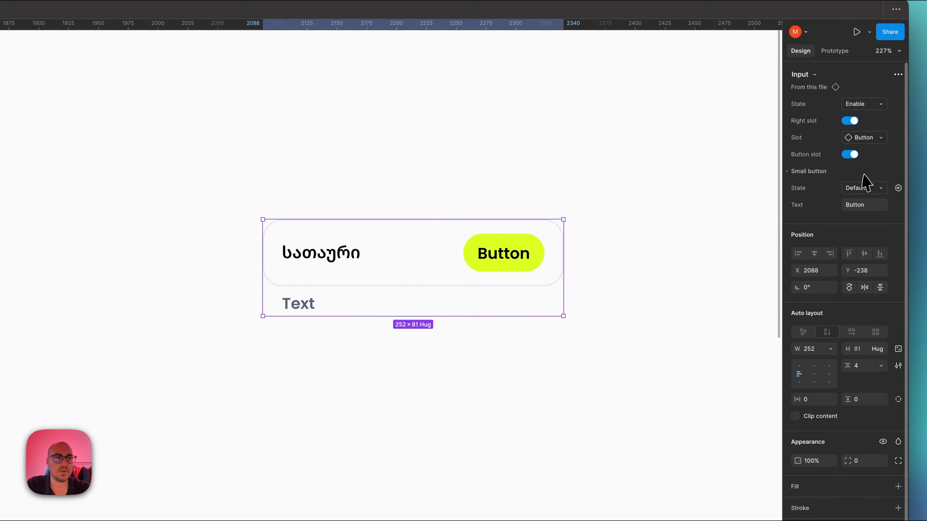
Switch the test input to the Error - Enable state and delete the instance from the canvas.
{"action": "left_click", "coordinate": [868, 104]}
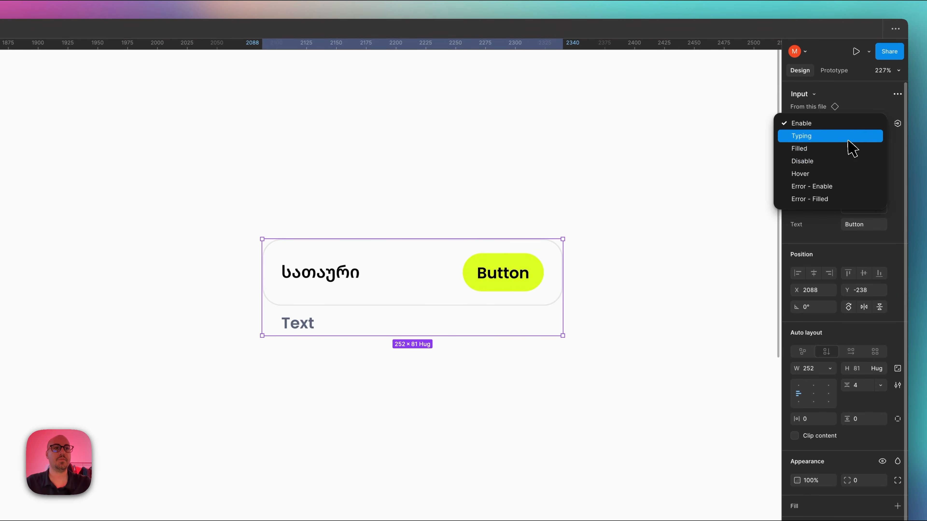
{"action": "left_click", "coordinate": [803, 187]}
{"action": "left_click", "coordinate": [351, 237]}
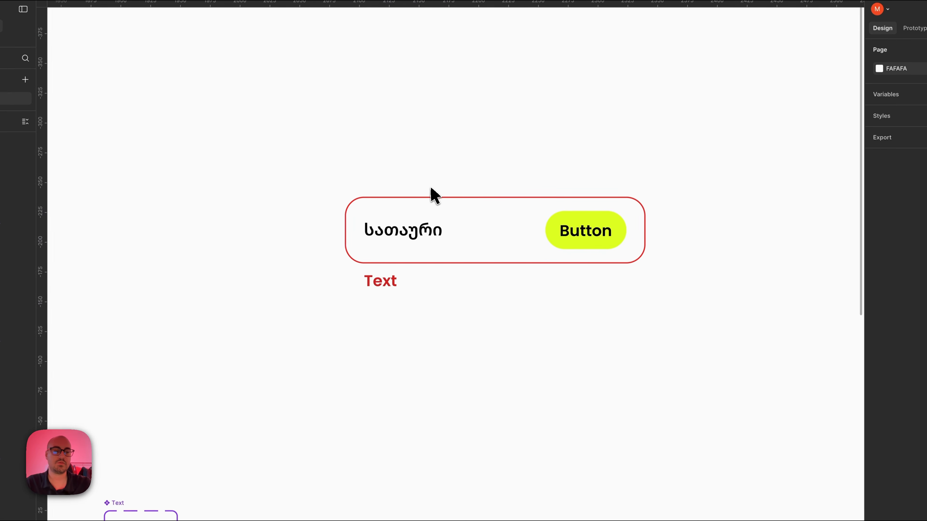
{"action": "scroll", "coordinate": [431, 189], "scroll_direction": "down", "scroll_amount": 2}
{"action": "scroll", "coordinate": [432, 190], "scroll_direction": "left", "scroll_amount": 2}
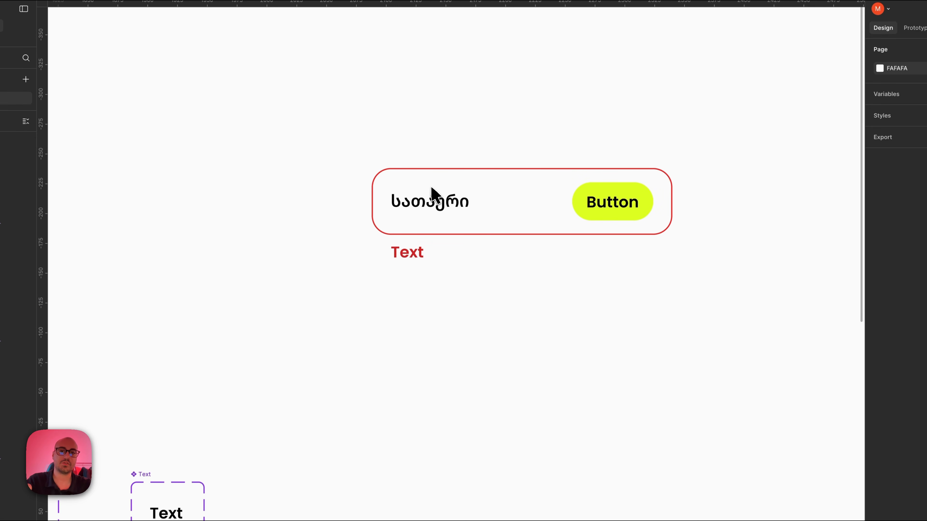
{"action": "left_click", "coordinate": [443, 229]}
{"action": "key", "text": "Delete"}
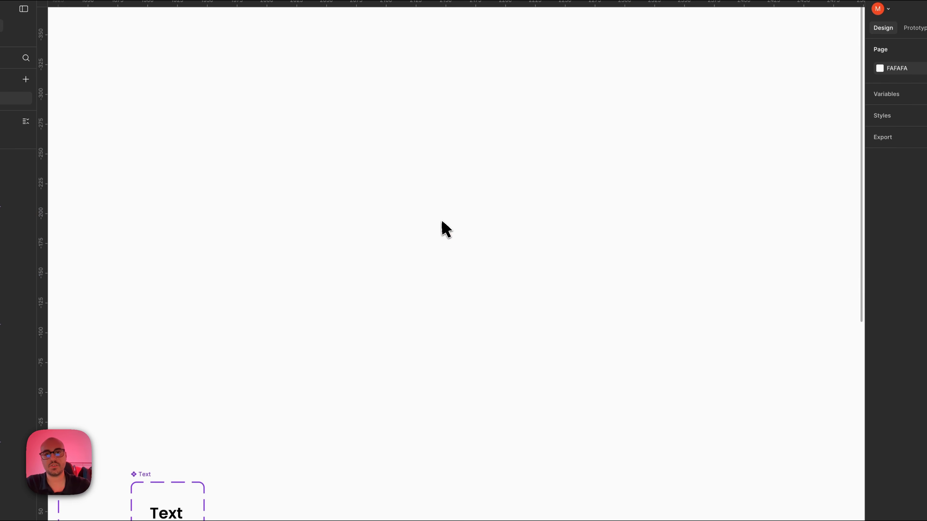
Place a test copy of the Default button below the Small button set and set its Text property to "jasdjksa\".
{"action": "scroll", "coordinate": [443, 229], "scroll_direction": "down", "scroll_amount": 5}
{"action": "scroll", "coordinate": [444, 229], "scroll_direction": "up", "scroll_amount": 6}
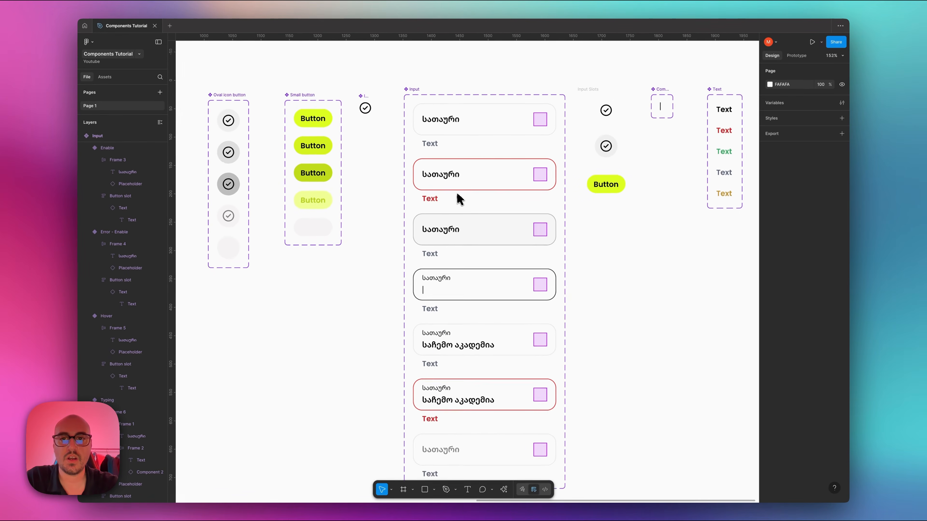
{"action": "scroll", "coordinate": [443, 229], "scroll_direction": "up", "scroll_amount": 3}
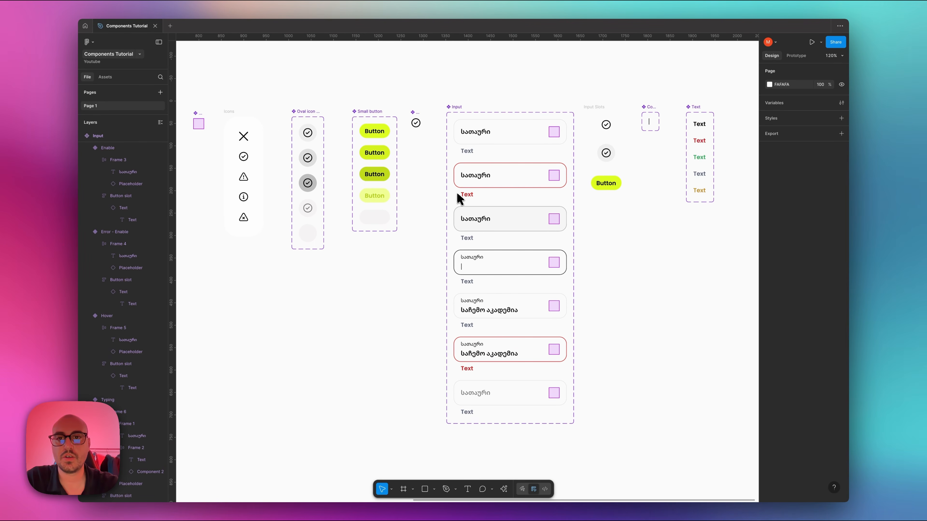
{"action": "scroll", "coordinate": [536, 190], "scroll_direction": "right", "scroll_amount": 3}
{"action": "scroll", "coordinate": [569, 153], "scroll_direction": "left", "scroll_amount": 8}
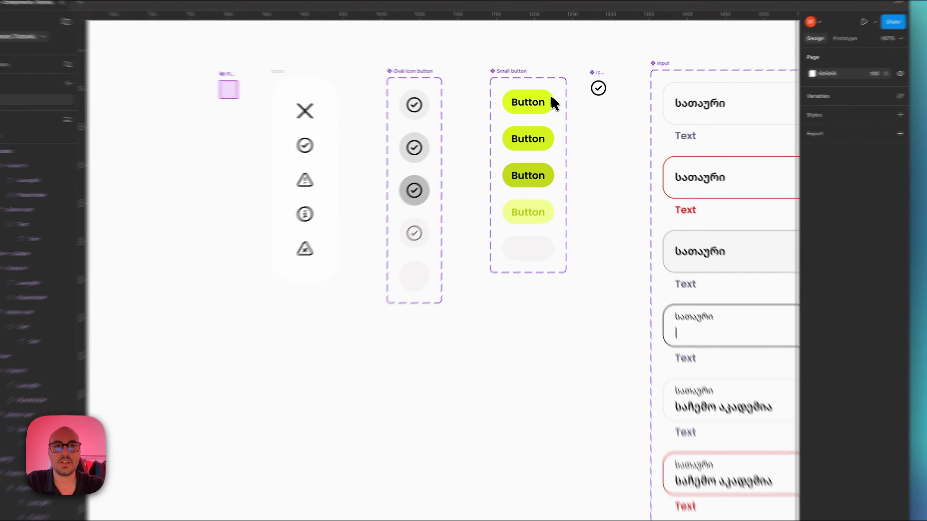
{"action": "left_click", "coordinate": [555, 105]}
{"action": "left_click_drag", "start_coordinate": [547, 98], "coordinate": [547, 454]}
{"action": "left_click", "coordinate": [909, 96]}
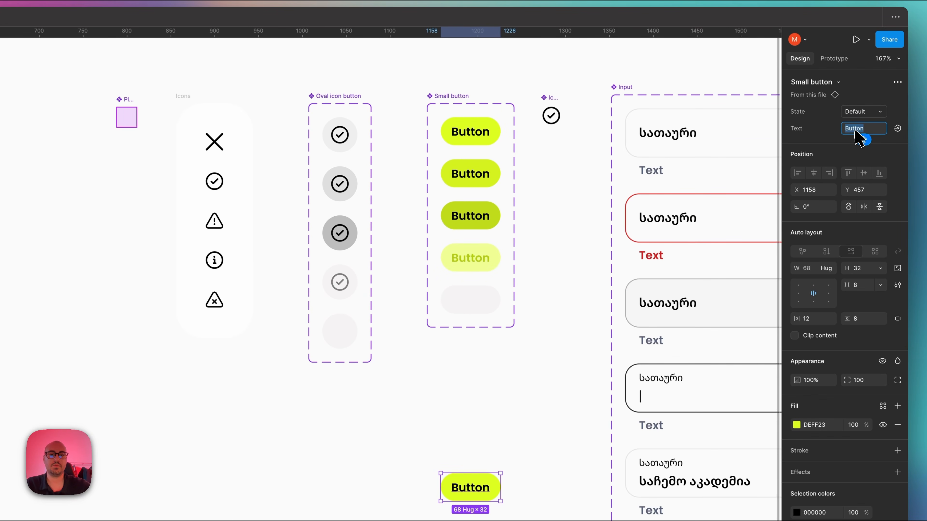
{"action": "type", "text": "jasdjksa\\"}
{"action": "key", "text": "Return"}
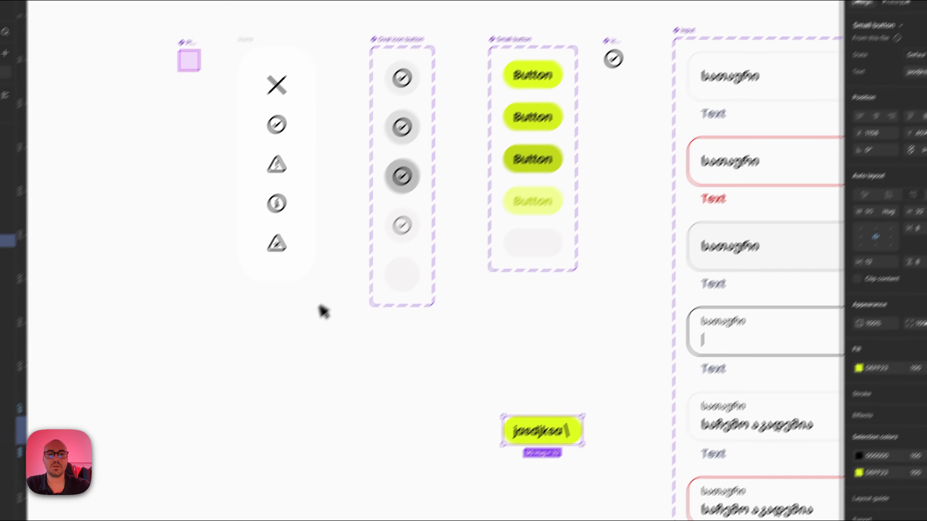
Delete the test button below the Small button set.
{"action": "left_click", "coordinate": [388, 449]}
{"action": "left_click", "coordinate": [591, 404]}
{"action": "key", "text": "super+shift+x"}
Create a text property named "Helper Text" with the value "Text" for the helper text layers of all seven Input variants.
{"action": "scroll", "coordinate": [479, 347], "scroll_direction": "right", "scroll_amount": 5}
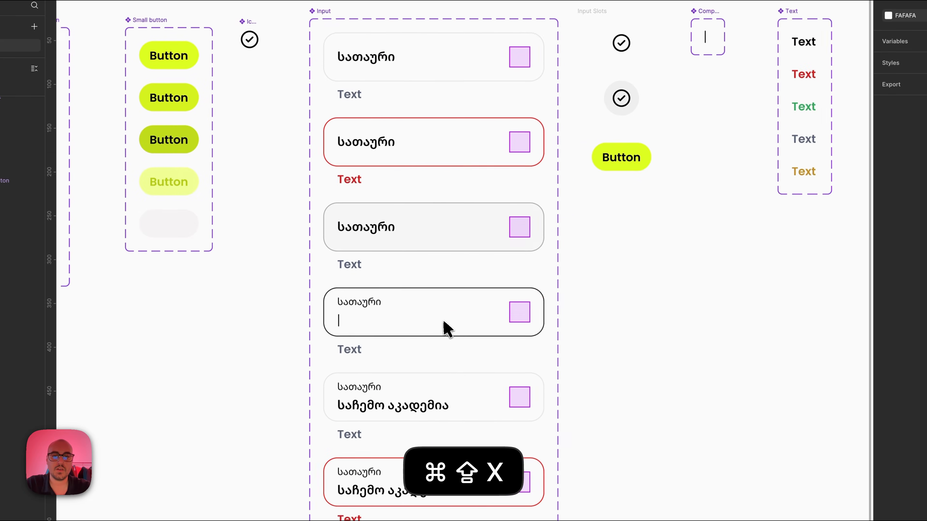
{"action": "scroll", "coordinate": [444, 325], "scroll_direction": "down", "scroll_amount": 3}
{"action": "left_click", "coordinate": [414, 41]}
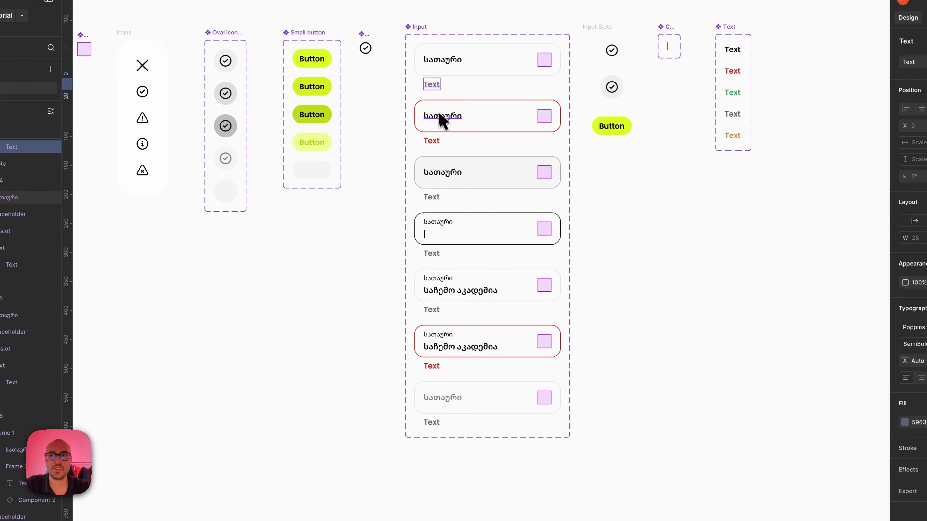
{"action": "left_click", "coordinate": [438, 143], "text": "shift"}
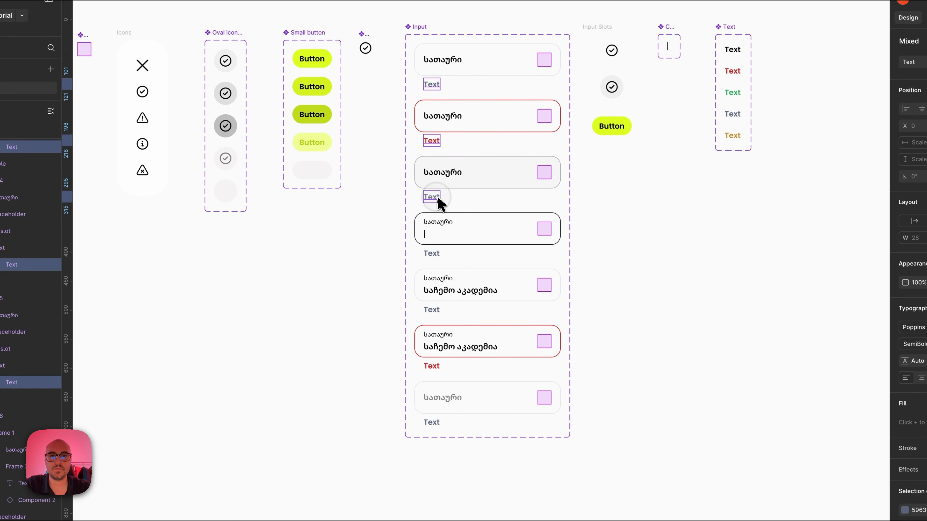
{"action": "left_click", "coordinate": [437, 310], "text": "shift"}
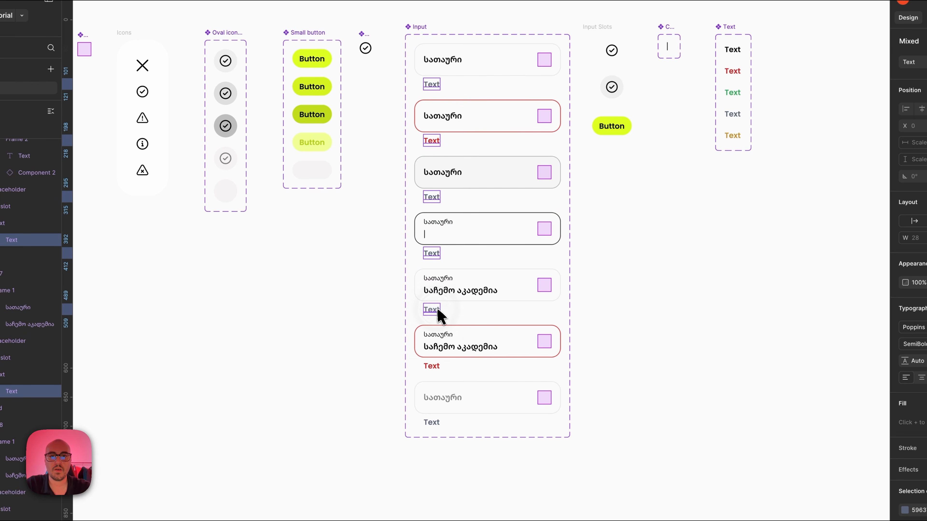
{"action": "left_click", "coordinate": [435, 365], "text": "shift"}
{"action": "left_click", "coordinate": [431, 423], "text": "shift"}
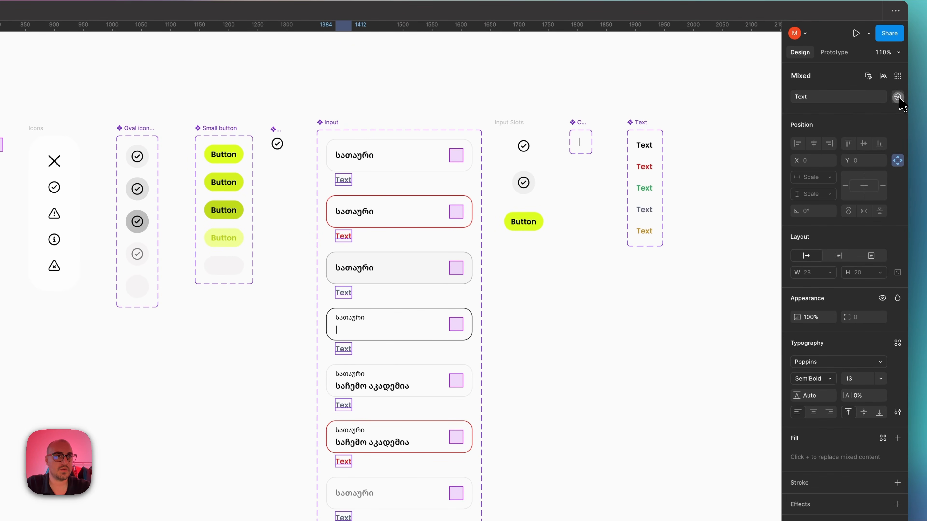
{"action": "left_click", "coordinate": [898, 97]}
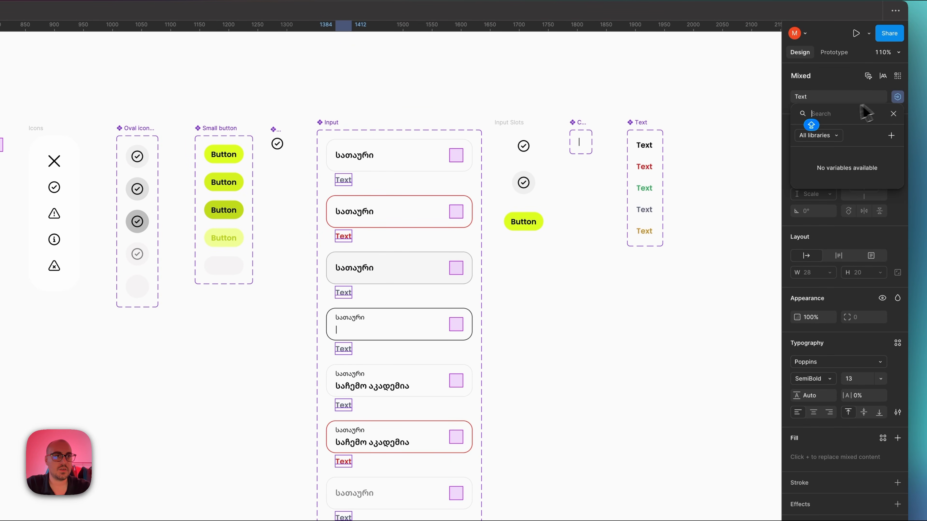
{"action": "left_click", "coordinate": [890, 136]}
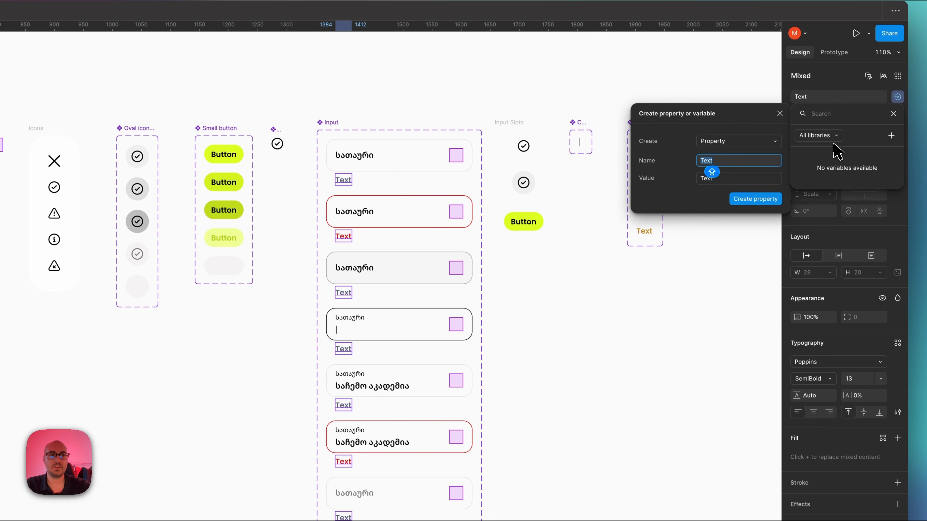
{"action": "type", "text": "H"}
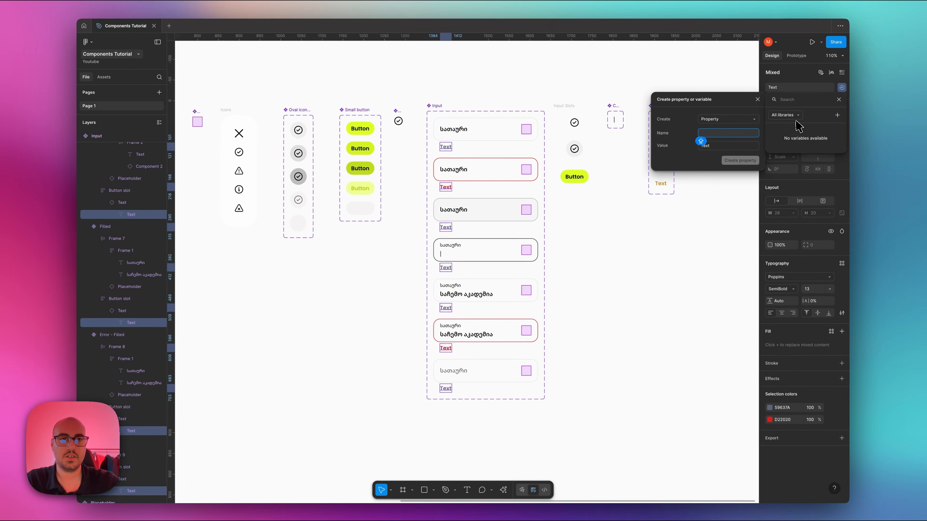
{"action": "type", "text": "elper Text"}
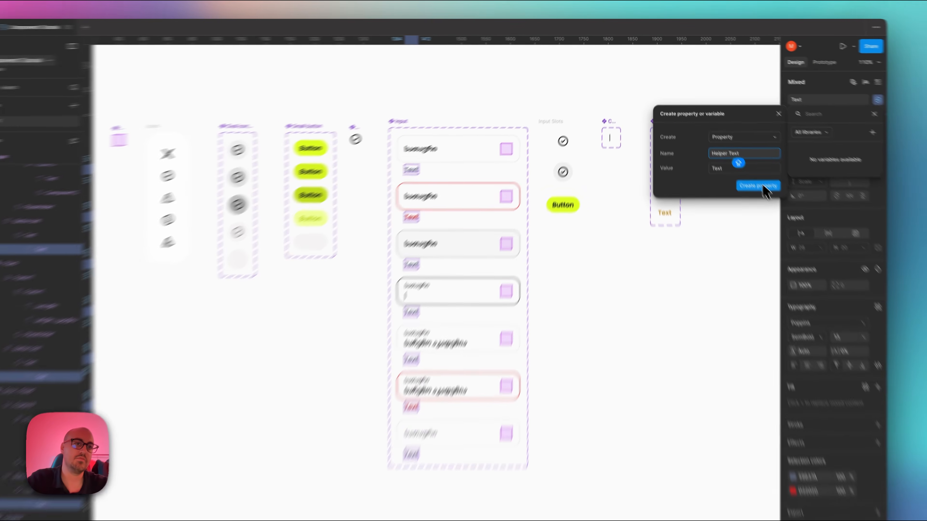
{"action": "left_click", "coordinate": [741, 160]}
Place a test copy of the Enable input beyond the Text component set and toggle its Button slot off and on.
{"action": "scroll", "coordinate": [561, 135], "scroll_direction": "right", "scroll_amount": 3}
{"action": "left_click", "coordinate": [295, 217]}
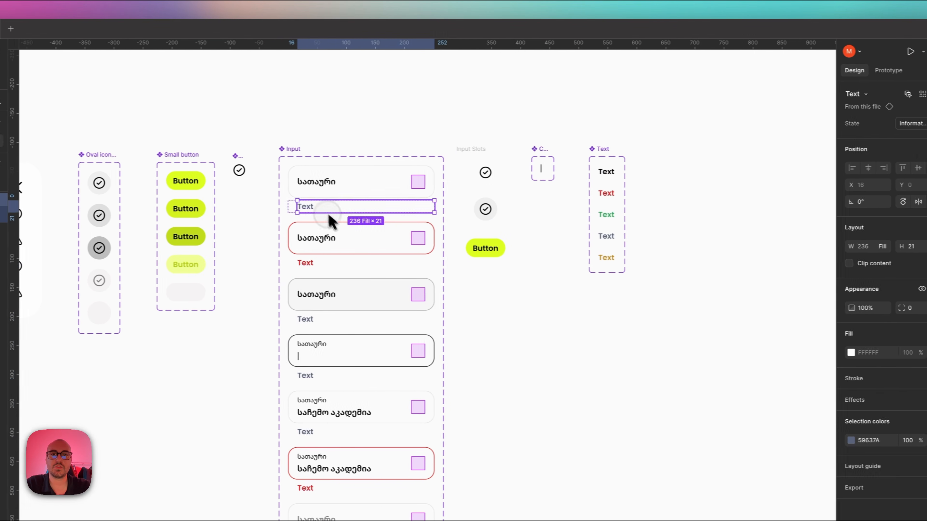
{"action": "left_click", "coordinate": [309, 242]}
{"action": "left_click", "coordinate": [312, 206]}
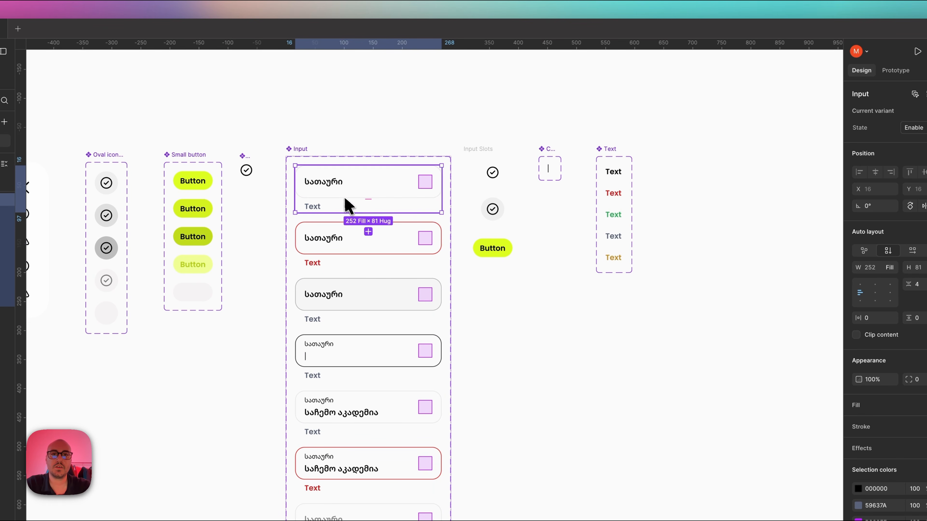
{"action": "left_click_drag", "start_coordinate": [348, 206], "coordinate": [718, 196]}
{"action": "scroll", "coordinate": [718, 197], "scroll_direction": "right", "scroll_amount": 3}
{"action": "scroll", "coordinate": [724, 198], "scroll_direction": "up", "scroll_amount": 4}
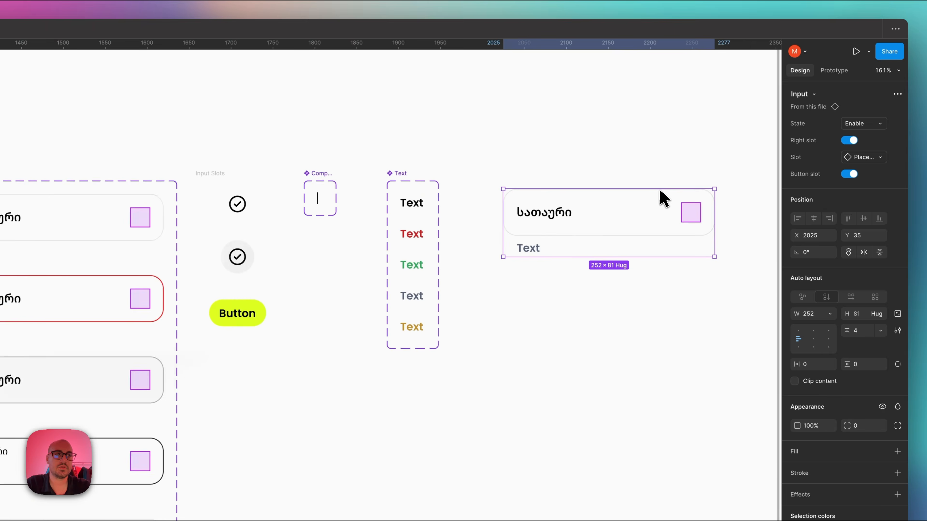
{"action": "scroll", "coordinate": [660, 197], "scroll_direction": "down", "scroll_amount": 3}
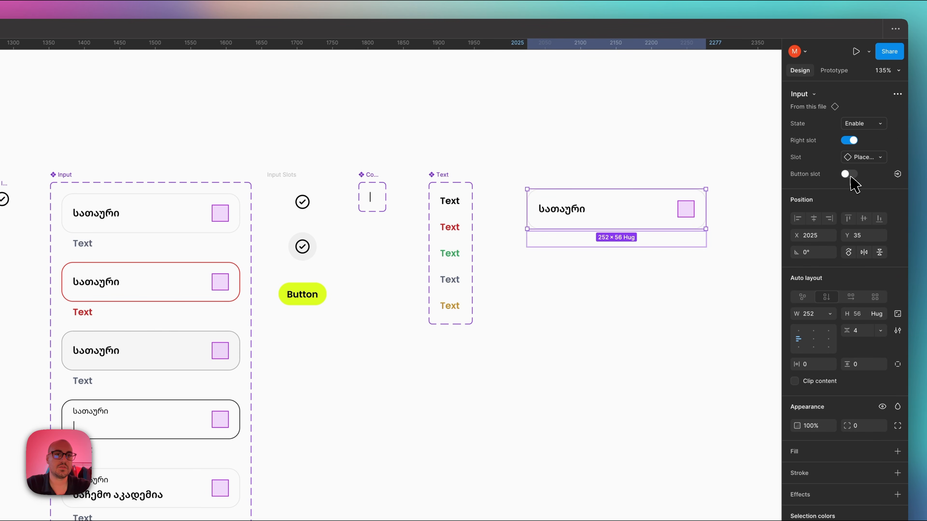
Select the helper text layers inside all seven Input variants together.
{"action": "scroll", "coordinate": [475, 242], "scroll_direction": "left", "scroll_amount": 7}
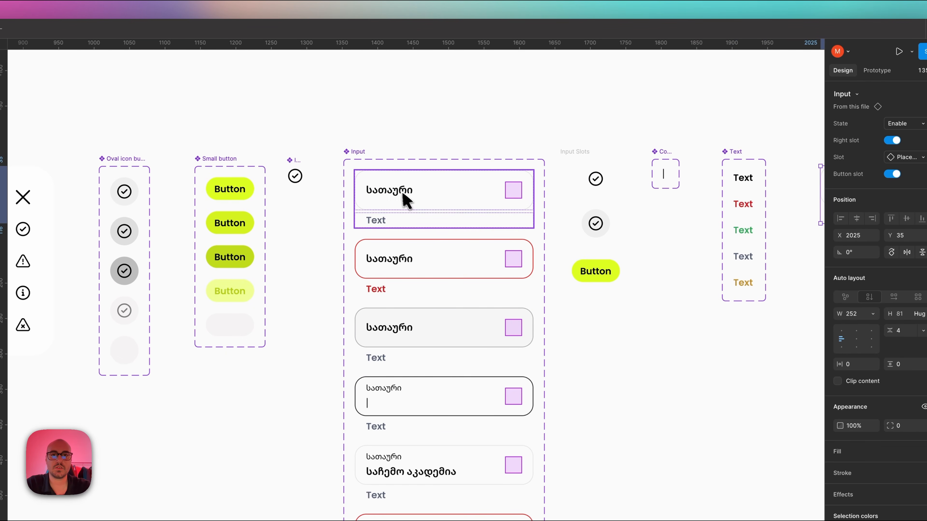
{"action": "double_click", "coordinate": [401, 193]}
{"action": "left_click", "coordinate": [381, 220]}
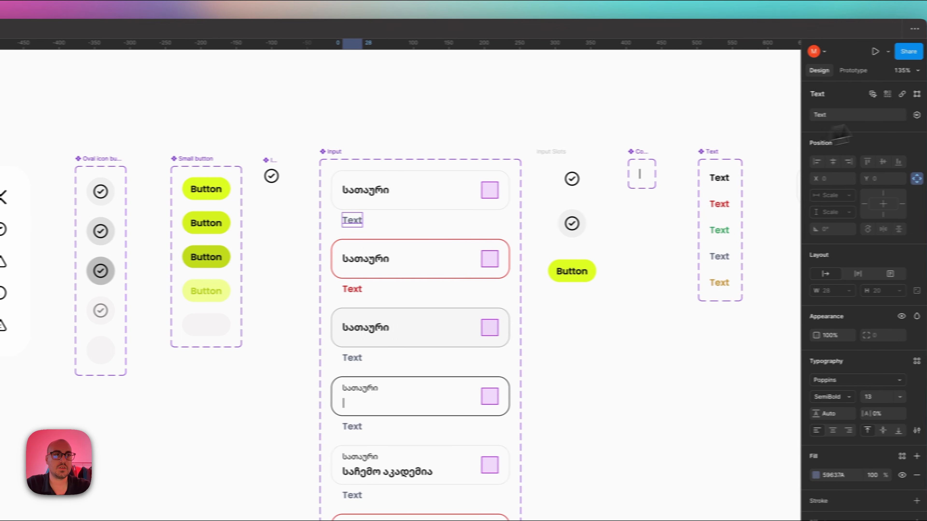
{"action": "left_click", "coordinate": [899, 116]}
{"action": "left_click", "coordinate": [899, 116]}
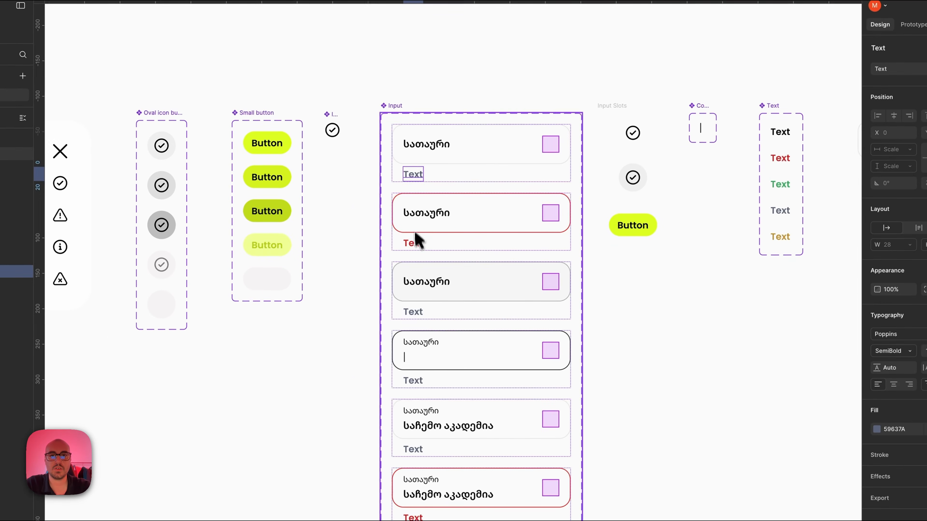
{"action": "left_click", "coordinate": [384, 258], "text": "shift"}
{"action": "scroll", "coordinate": [386, 265], "scroll_direction": "down", "scroll_amount": 3}
{"action": "left_click", "coordinate": [383, 200], "text": "shift"}
{"action": "left_click", "coordinate": [411, 253], "text": "shift"}
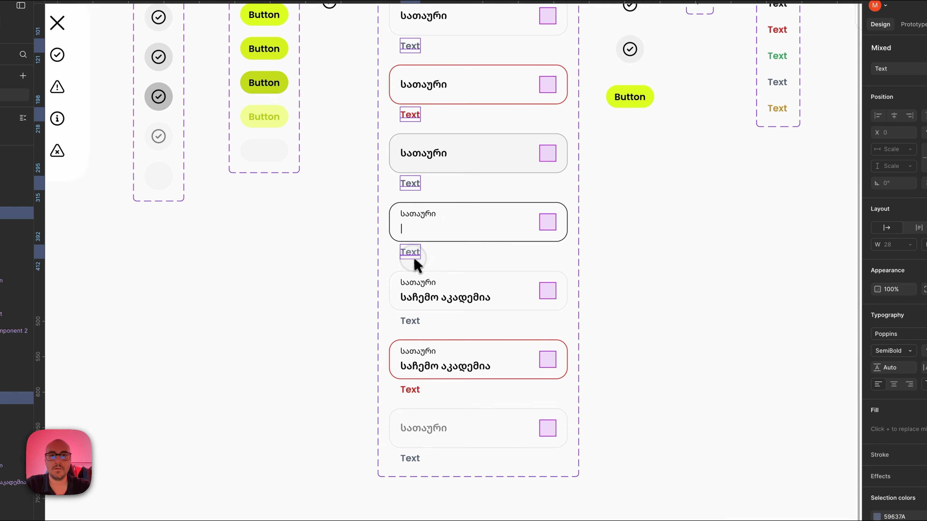
{"action": "left_click", "coordinate": [411, 322], "text": "shift"}
{"action": "left_click", "coordinate": [411, 390], "text": "shift"}
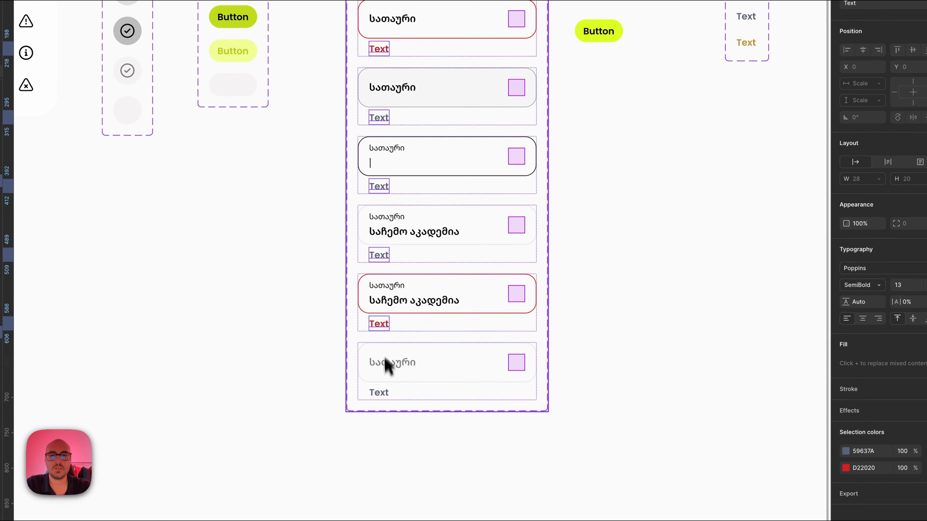
{"action": "left_click", "coordinate": [381, 394], "text": "shift"}
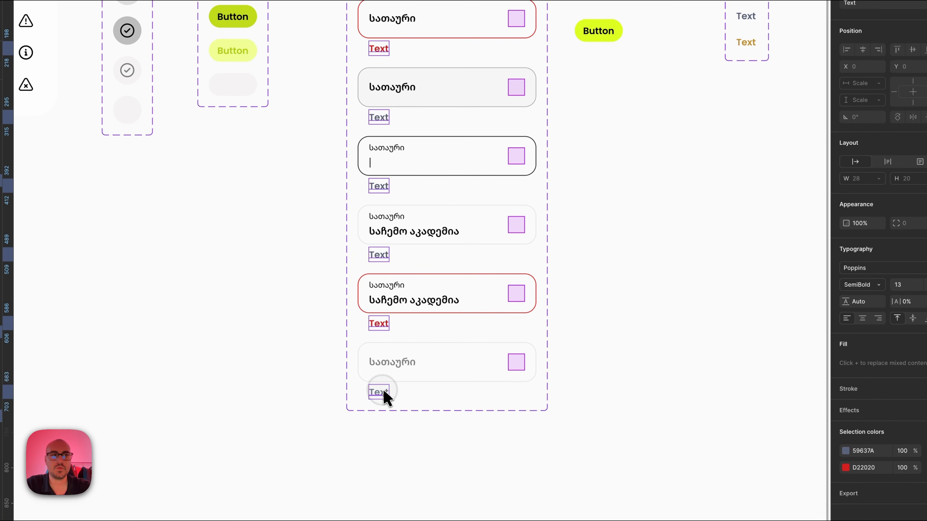
Create another text property named "Helper Text" with the value "Text" for the selected helper text layers.
{"action": "left_click", "coordinate": [925, 3]}
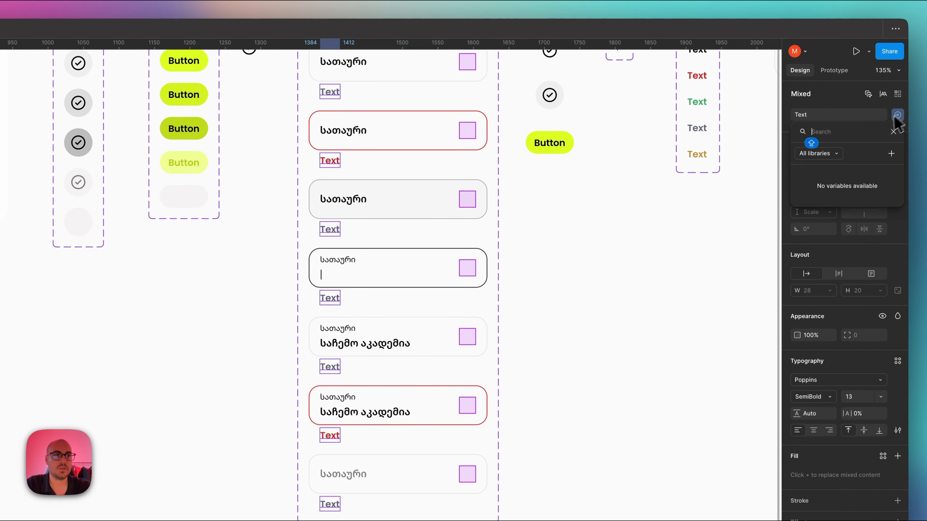
{"action": "left_click", "coordinate": [892, 154]}
{"action": "type", "text": "Hepl"}
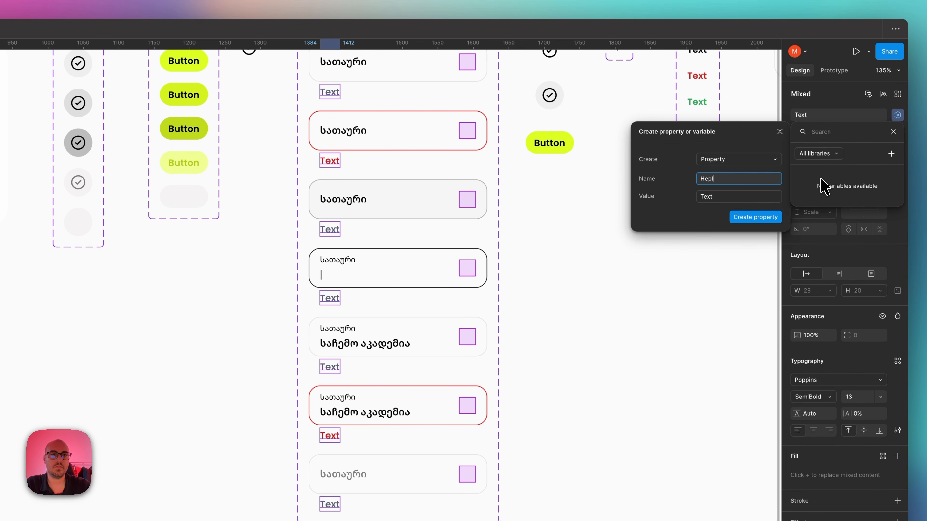
{"action": "key", "text": "BackSpace"}
{"action": "key", "text": "BackSpace"}
{"action": "type", "text": "lper"}
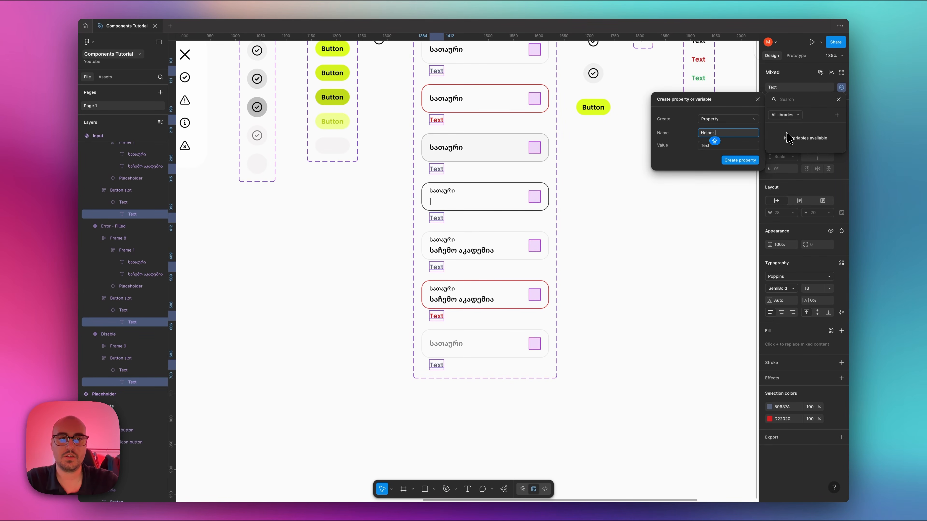
{"action": "type", "text": " Text"}
{"action": "left_click", "coordinate": [740, 160]}
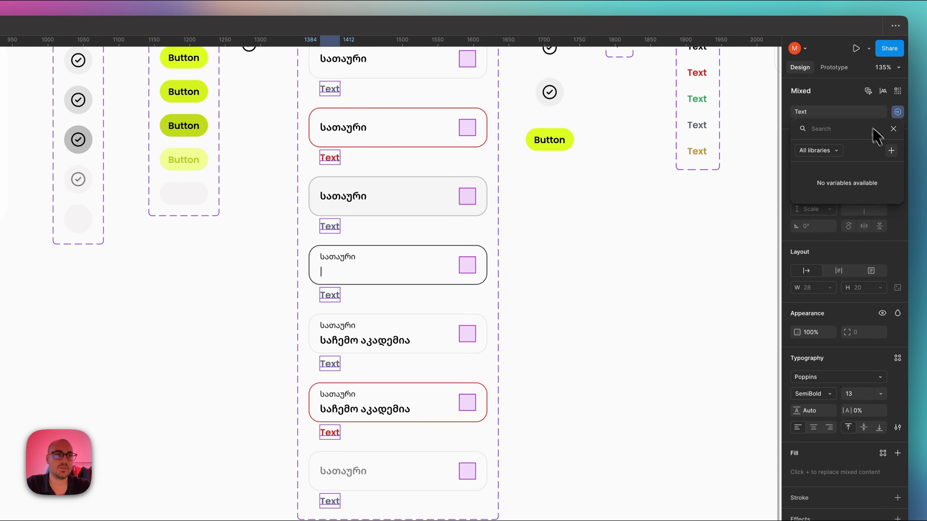
Check the available text properties for the seven selected helper text layers.
{"action": "left_click", "coordinate": [862, 118]}
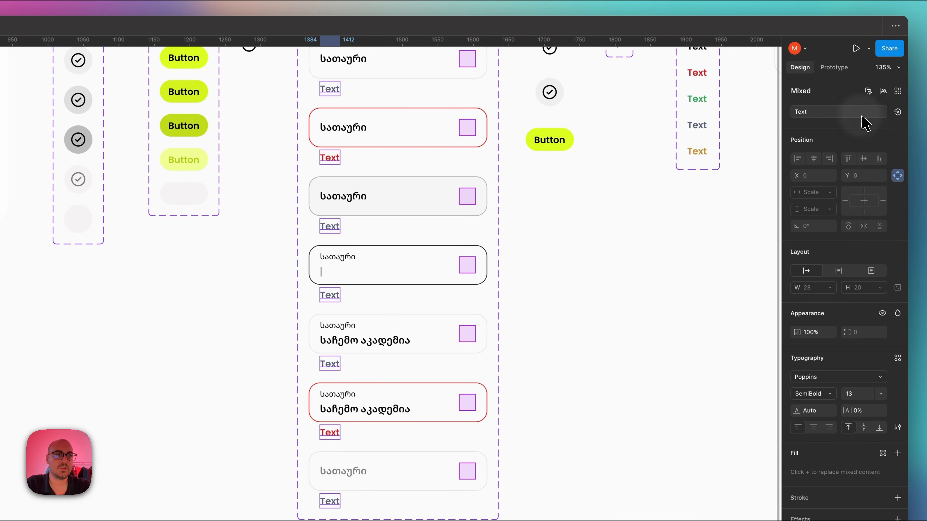
{"action": "left_click", "coordinate": [897, 114]}
{"action": "left_click", "coordinate": [530, 268]}
{"action": "scroll", "coordinate": [525, 263], "scroll_direction": "up", "scroll_amount": 4}
{"action": "scroll", "coordinate": [511, 252], "scroll_direction": "up", "scroll_amount": 1}
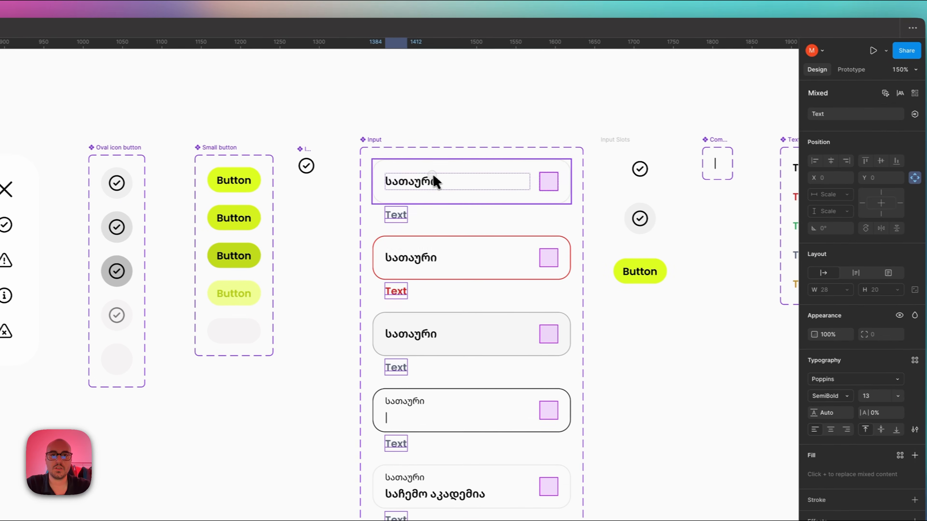
Change the helper text of the Enable variant to "Text 2".
{"action": "left_click", "coordinate": [414, 215]}
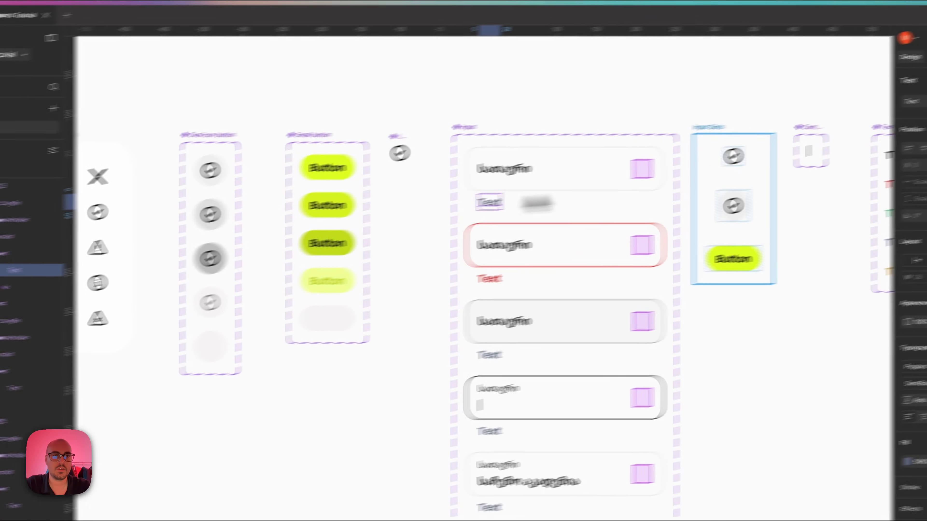
{"action": "left_click", "coordinate": [897, 101]}
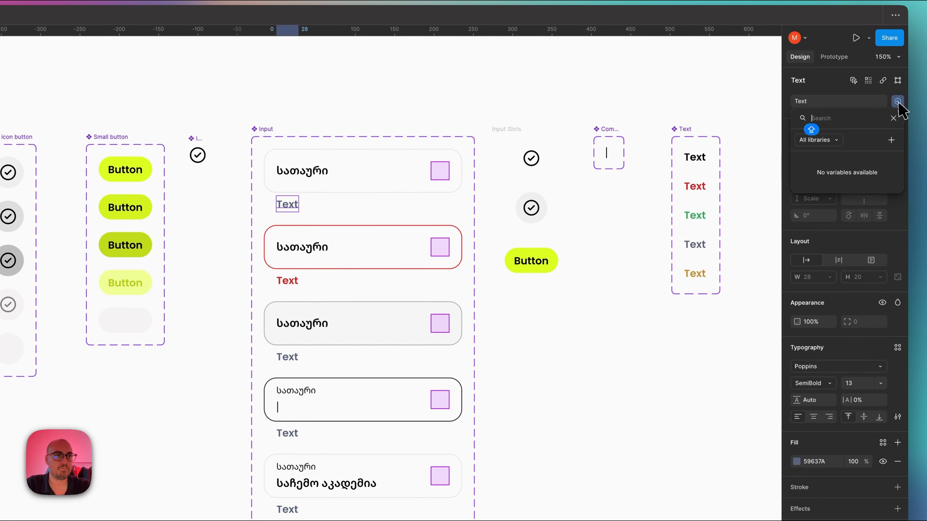
{"action": "left_click", "coordinate": [891, 141]}
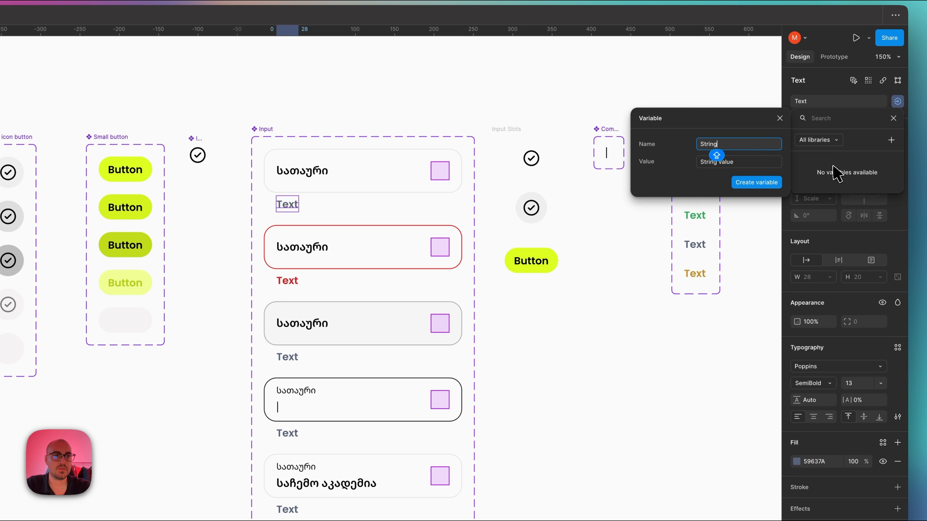
{"action": "key", "text": "Escape"}
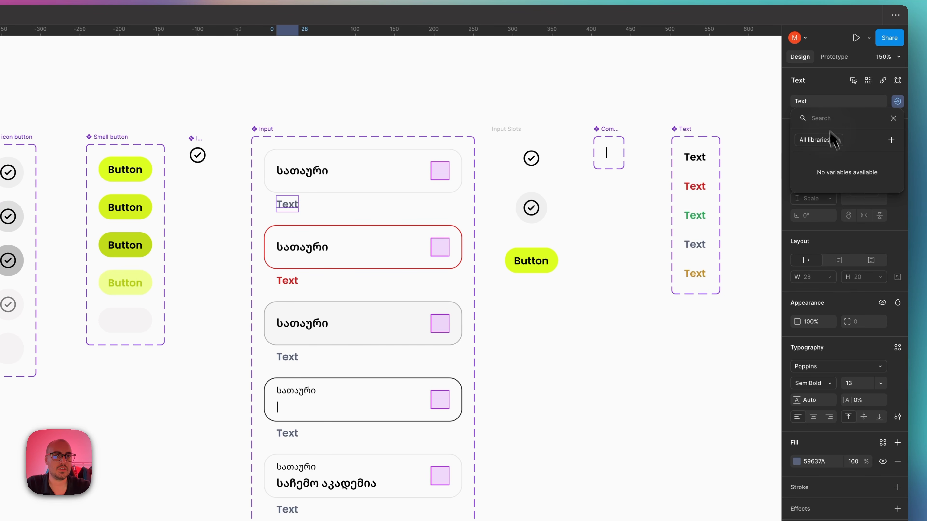
{"action": "left_click", "coordinate": [819, 101]}
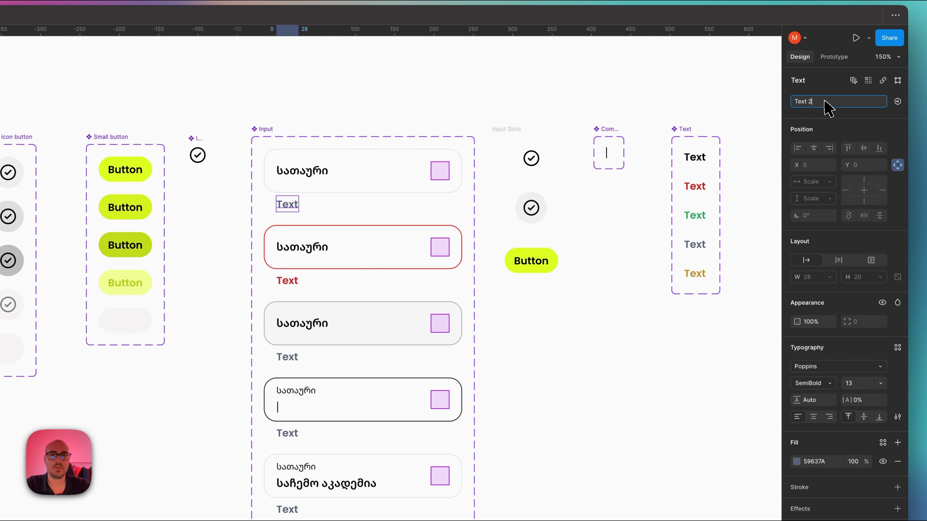
Create a variable named "String" with the value "String value" for the Enable variant's helper text and check the test input.
{"action": "left_click", "coordinate": [898, 102]}
{"action": "left_click", "coordinate": [892, 140]}
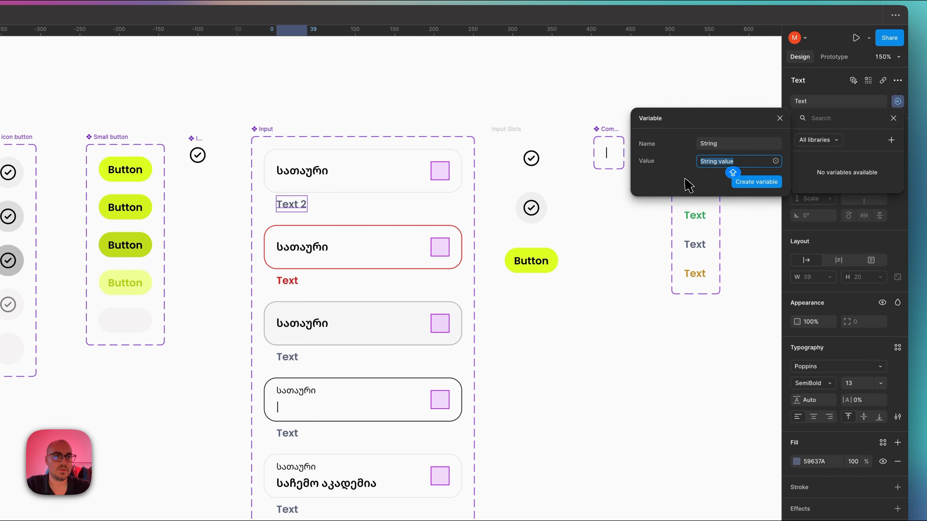
{"action": "left_click", "coordinate": [752, 181]}
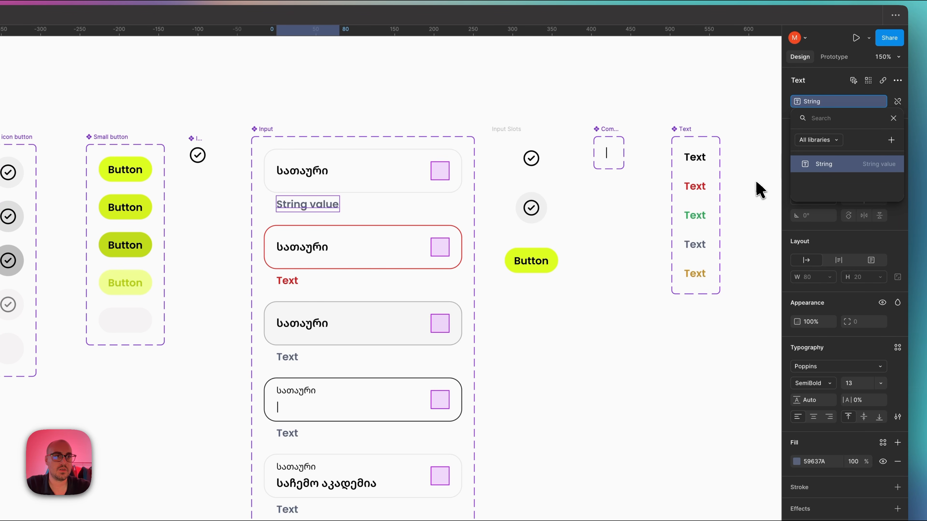
{"action": "scroll", "coordinate": [560, 319], "scroll_direction": "right", "scroll_amount": 10}
{"action": "left_click", "coordinate": [548, 187]}
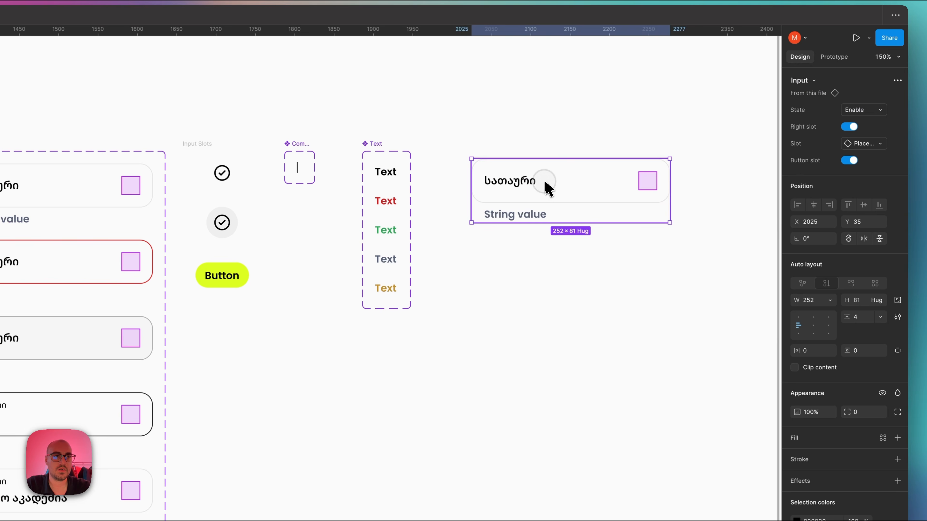
Undo applying the "String" variable to the Enable variant's helper text.
{"action": "scroll", "coordinate": [519, 192], "scroll_direction": "left", "scroll_amount": 5}
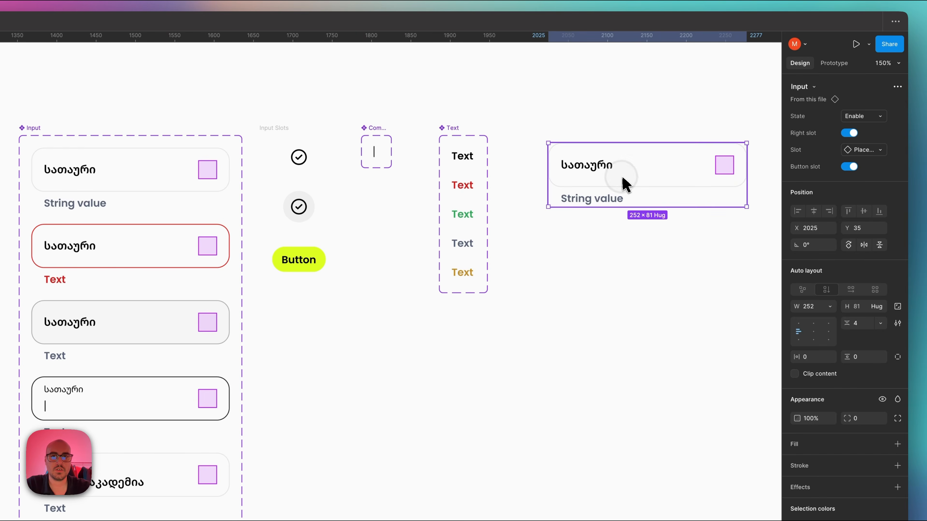
{"action": "key", "text": "super+shift+x"}
{"action": "key", "text": "super+shift+z"}
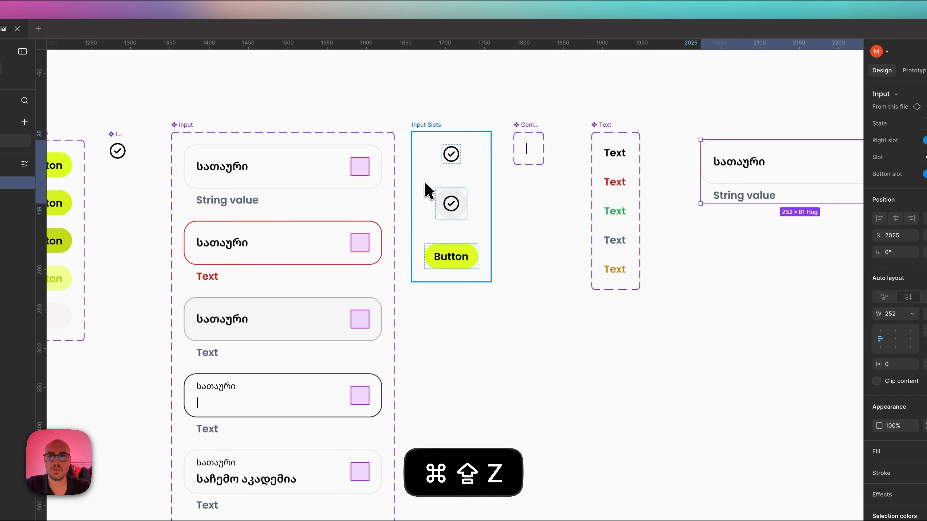
{"action": "key", "text": "super+shift+z"}
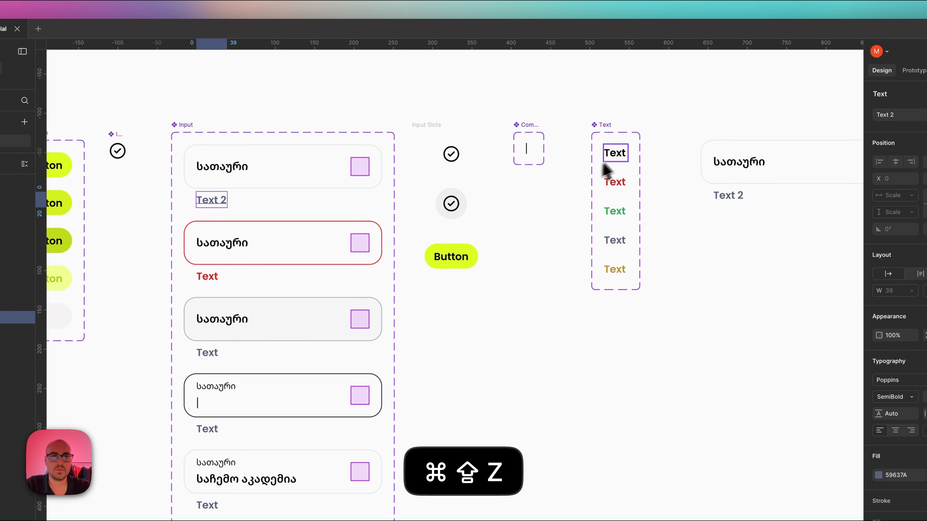
Check which text properties can be applied to the title text of the Enable input variant.
{"action": "left_click", "coordinate": [620, 155]}
{"action": "scroll", "coordinate": [624, 159], "scroll_direction": "down", "scroll_amount": 2}
{"action": "scroll", "coordinate": [610, 166], "scroll_direction": "up", "scroll_amount": 3}
{"action": "scroll", "coordinate": [564, 186], "scroll_direction": "left", "scroll_amount": 10}
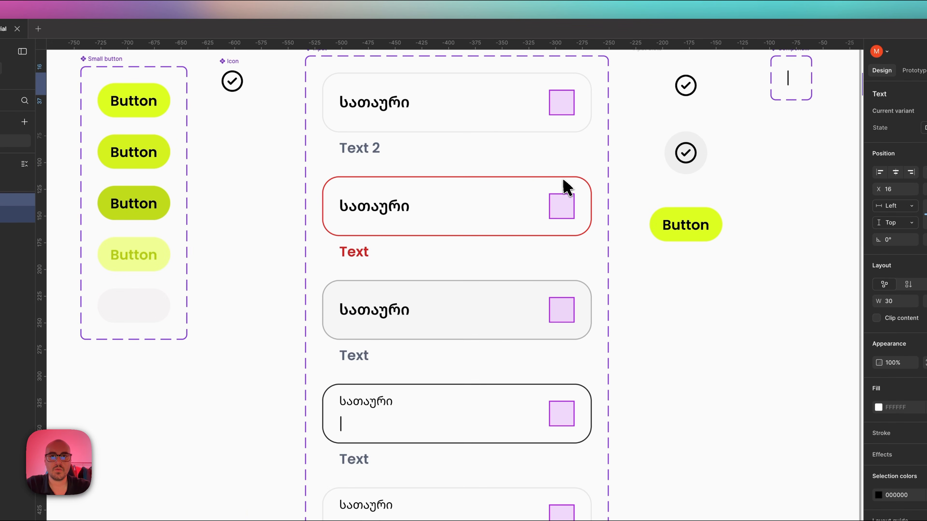
{"action": "double_click", "coordinate": [379, 98]}
{"action": "scroll", "coordinate": [382, 102], "scroll_direction": "up", "scroll_amount": 2}
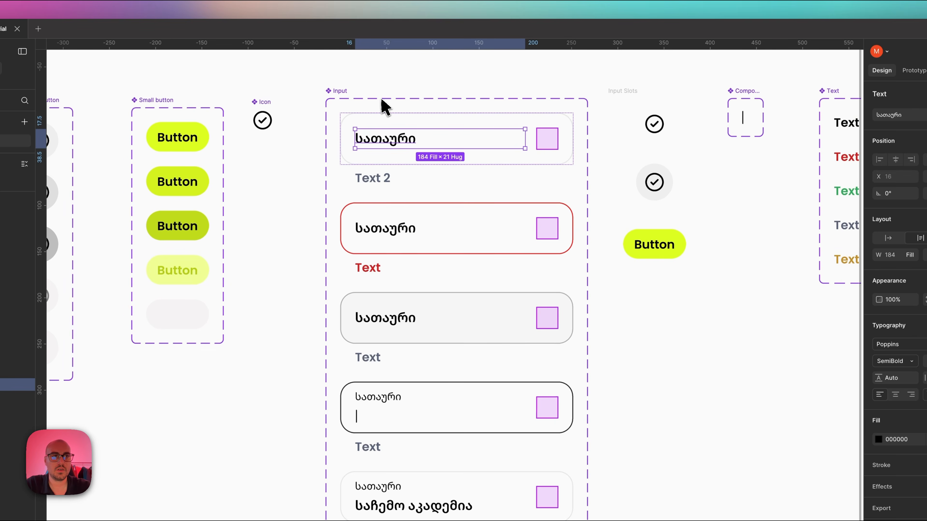
{"action": "left_click", "coordinate": [897, 114]}
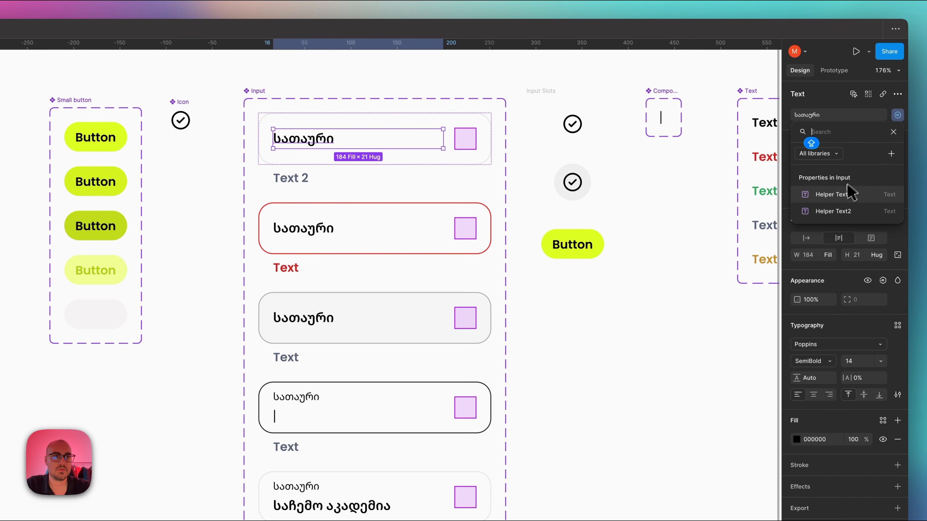
Check which properties or variables can be applied to the nested helper text of the Enable variant.
{"action": "left_click", "coordinate": [302, 179]}
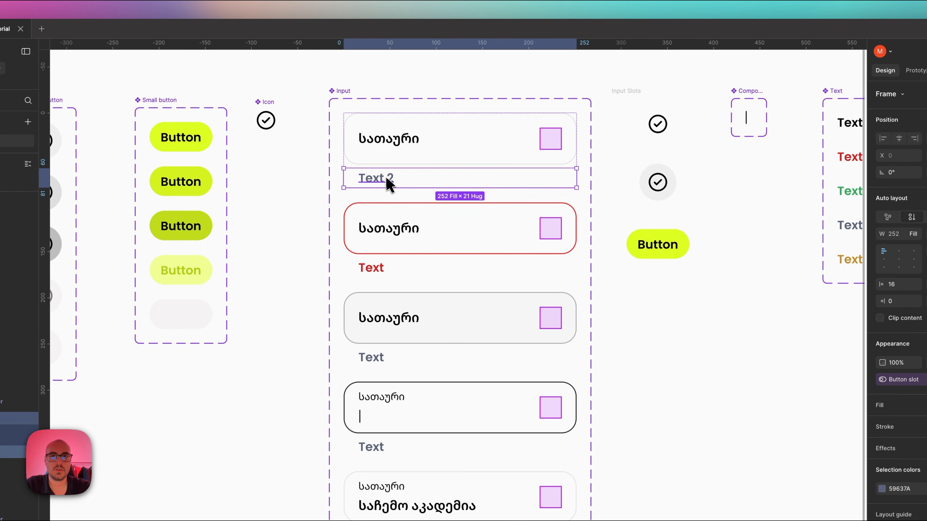
{"action": "left_click", "coordinate": [389, 184]}
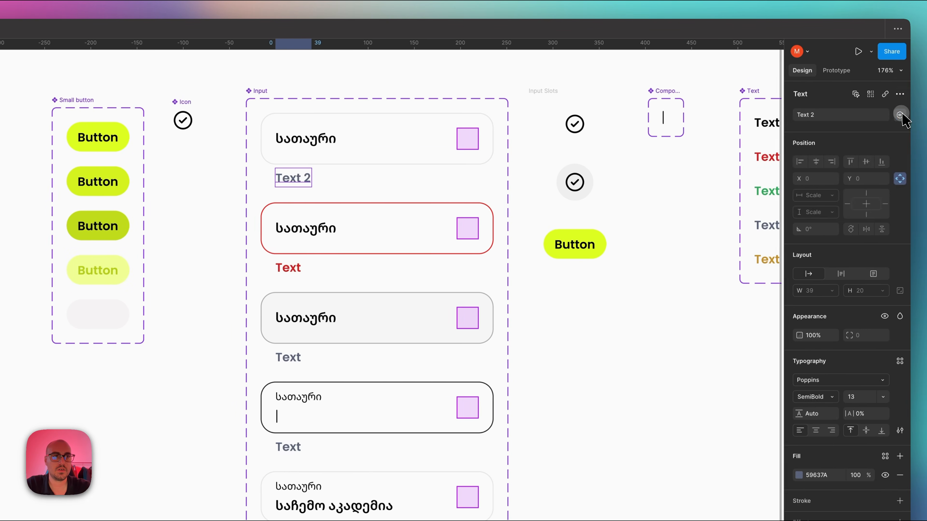
{"action": "left_click", "coordinate": [897, 114]}
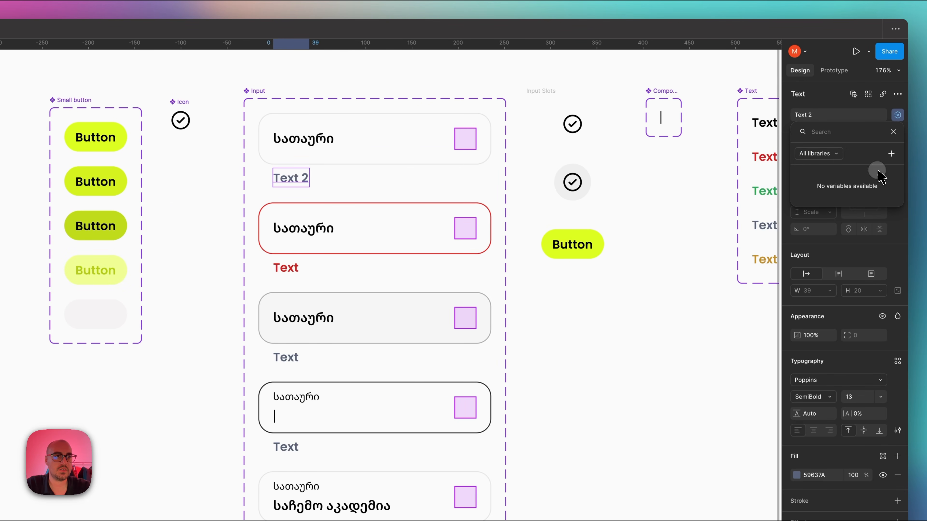
{"action": "left_click", "coordinate": [890, 155]}
{"action": "left_click", "coordinate": [877, 155]}
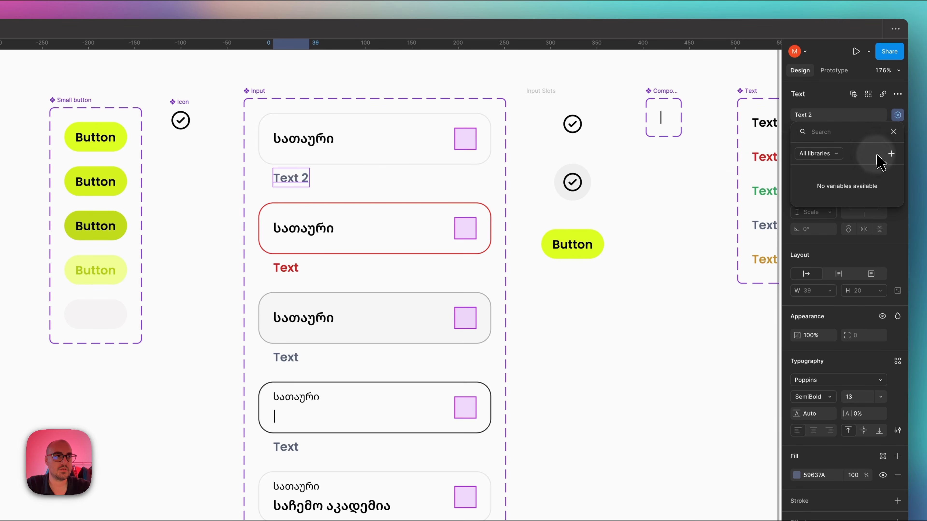
{"action": "left_click", "coordinate": [654, 206]}
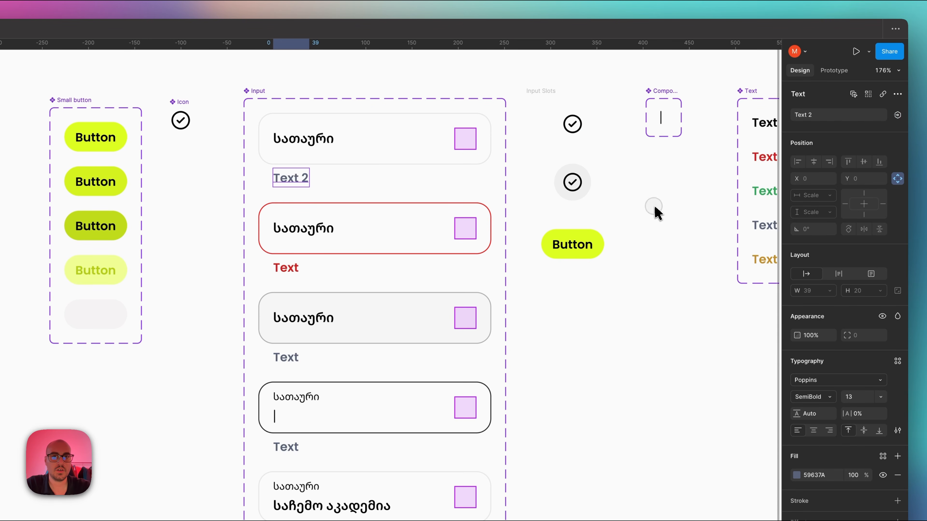
Create a text property named "Helper Text" with the value "Text" on the Default variant's text in the Text component set.
{"action": "left_click", "coordinate": [667, 202]}
{"action": "scroll", "coordinate": [403, 176], "scroll_direction": "right", "scroll_amount": 5}
{"action": "scroll", "coordinate": [397, 176], "scroll_direction": "down", "scroll_amount": 2}
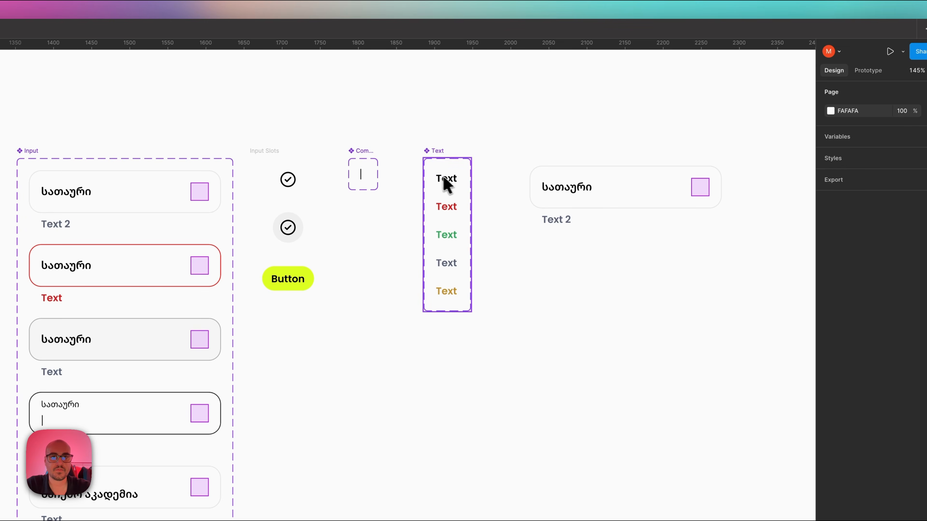
{"action": "left_click", "coordinate": [446, 185]}
{"action": "left_click", "coordinate": [898, 114]}
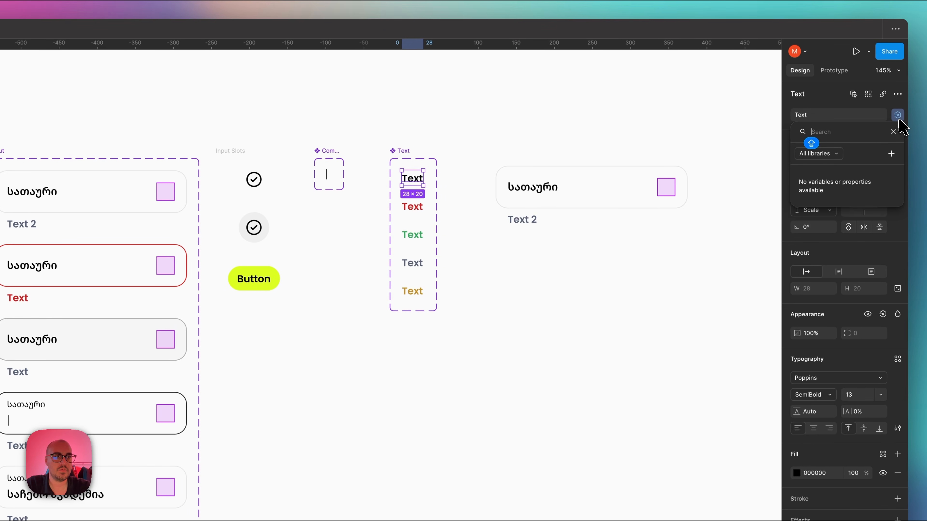
{"action": "left_click", "coordinate": [891, 154]}
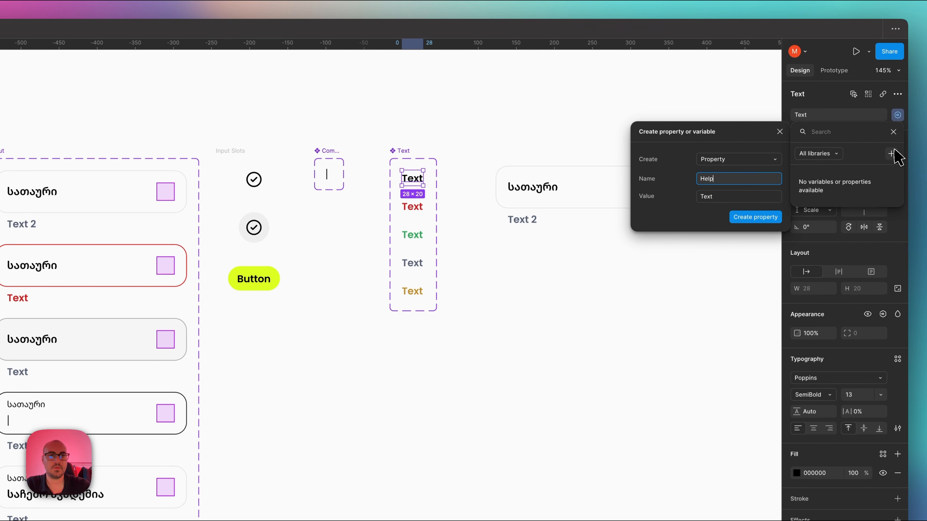
{"action": "type", "text": "Helper Text"}
{"action": "key", "text": "Return"}
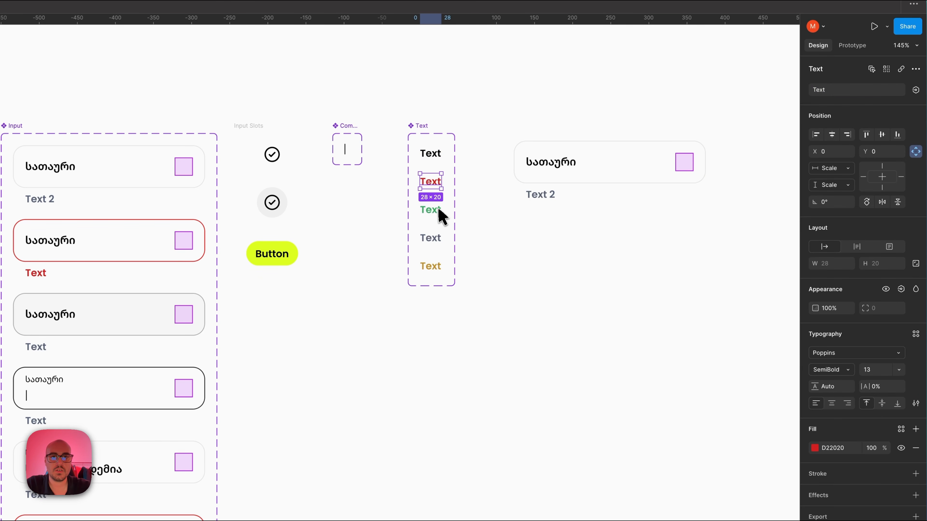
Apply the Helper Text property to the text layers of the other four variants in the Text component set.
{"action": "left_click", "coordinate": [439, 210], "text": "shift"}
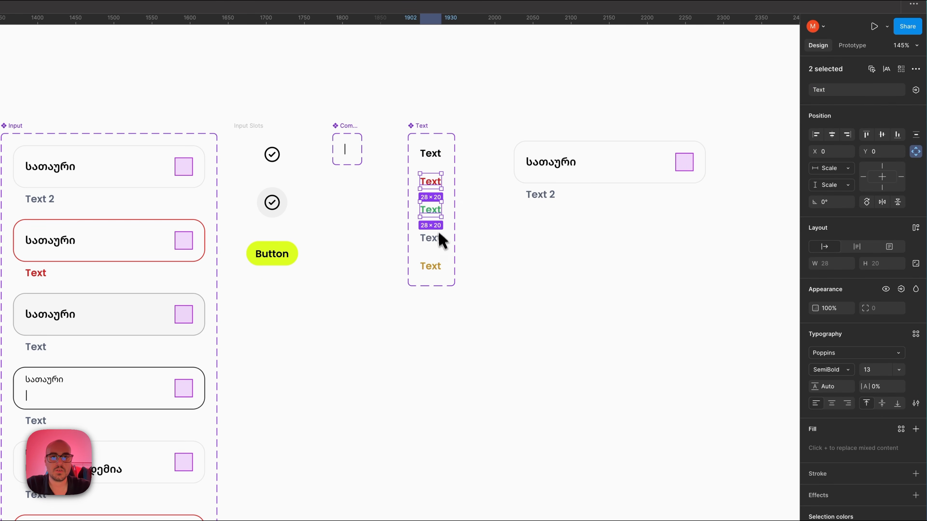
{"action": "left_click", "coordinate": [915, 90]}
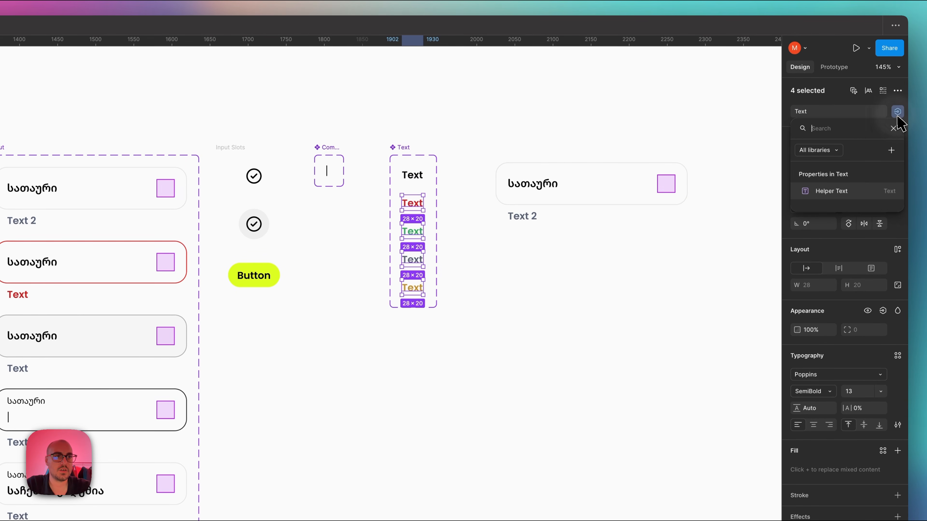
{"action": "left_click", "coordinate": [830, 191]}
{"action": "left_click", "coordinate": [586, 264]}
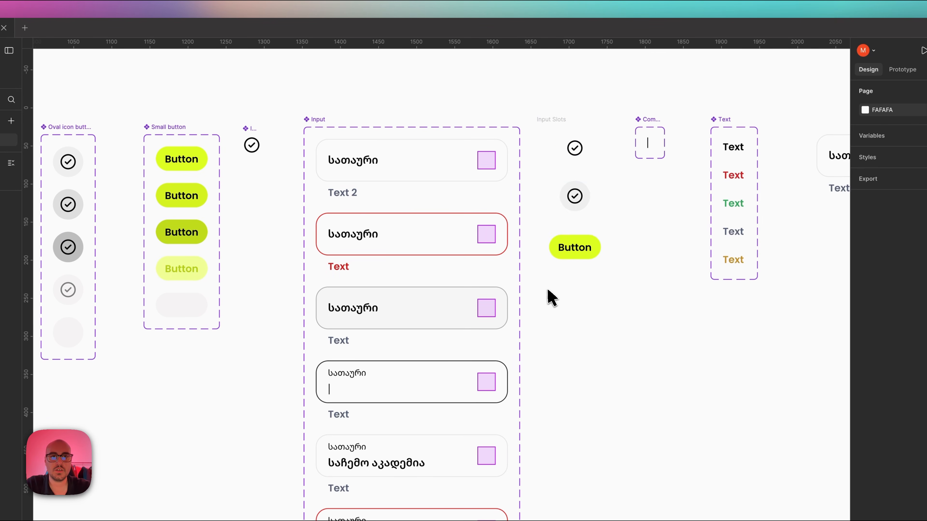
Delete the unused Helper Text and Helper Text2 properties from the Input component set.
{"action": "left_click", "coordinate": [677, 182]}
{"action": "scroll", "coordinate": [677, 182], "scroll_direction": "left", "scroll_amount": 10}
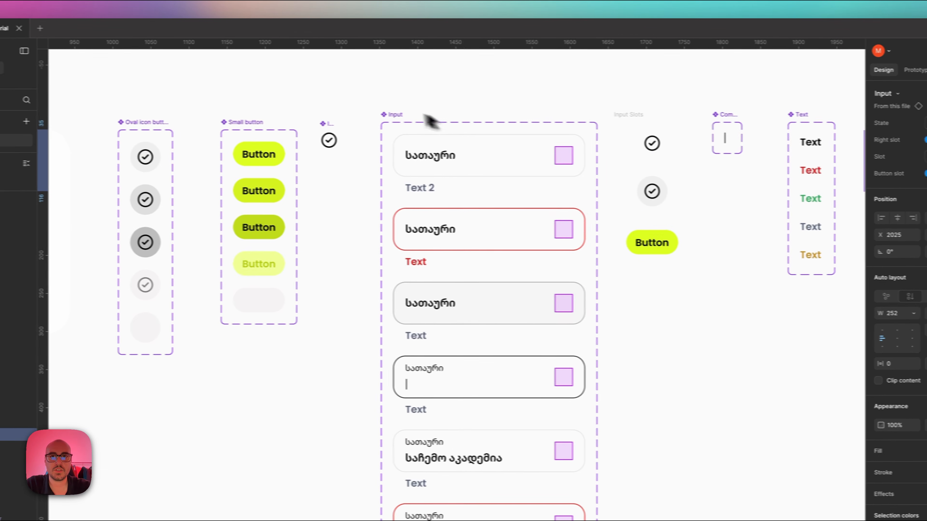
{"action": "left_click", "coordinate": [419, 116]}
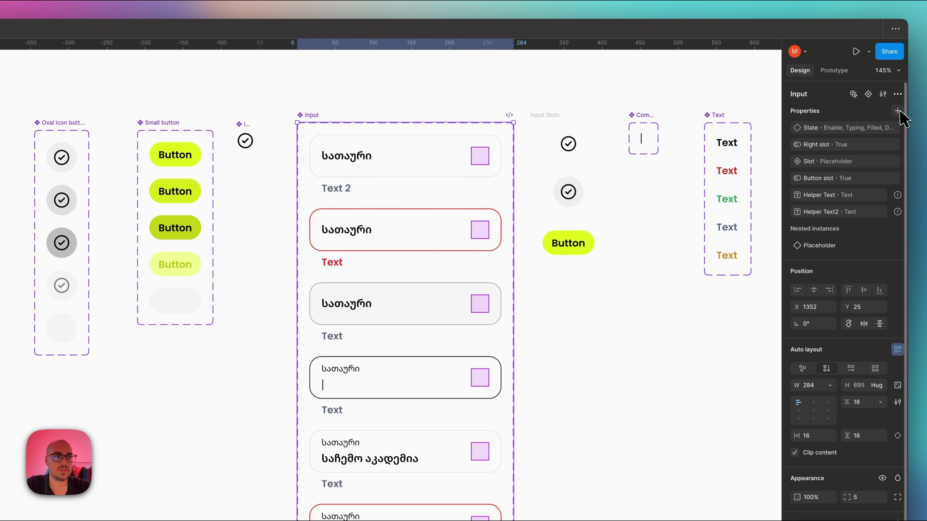
{"action": "left_click", "coordinate": [896, 210]}
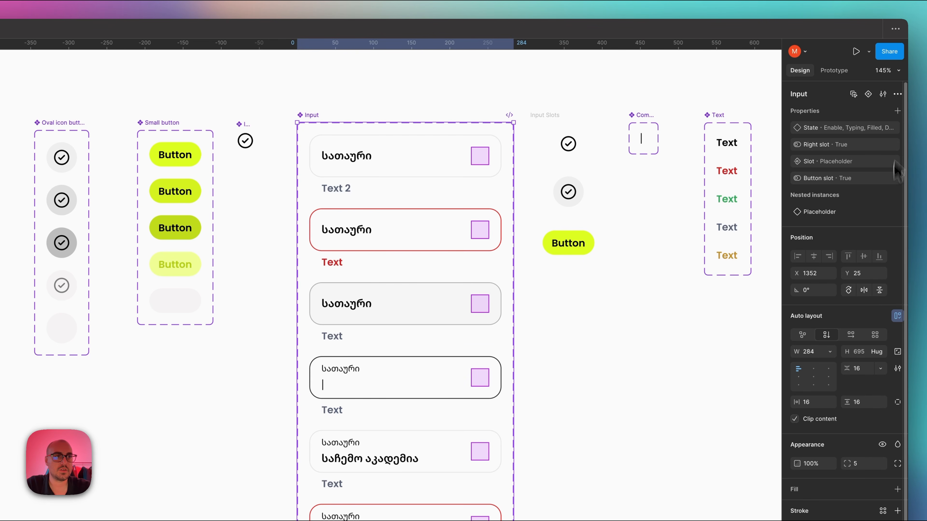
Expose the nested Text instance's properties on the Input component set and check them on the test input.
{"action": "left_click", "coordinate": [897, 110]}
{"action": "left_click", "coordinate": [843, 213]}
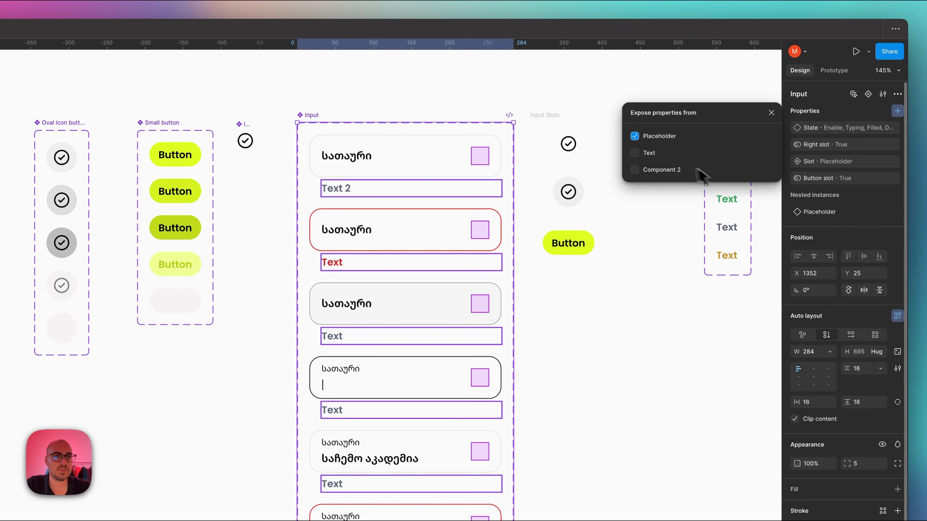
{"action": "left_click", "coordinate": [635, 153]}
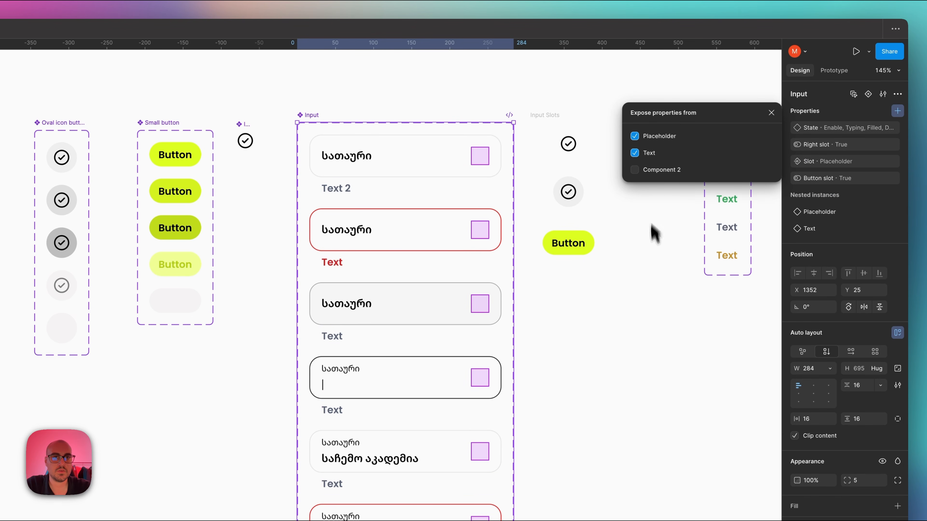
{"action": "left_click", "coordinate": [665, 232]}
{"action": "scroll", "coordinate": [651, 197], "scroll_direction": "right", "scroll_amount": 8}
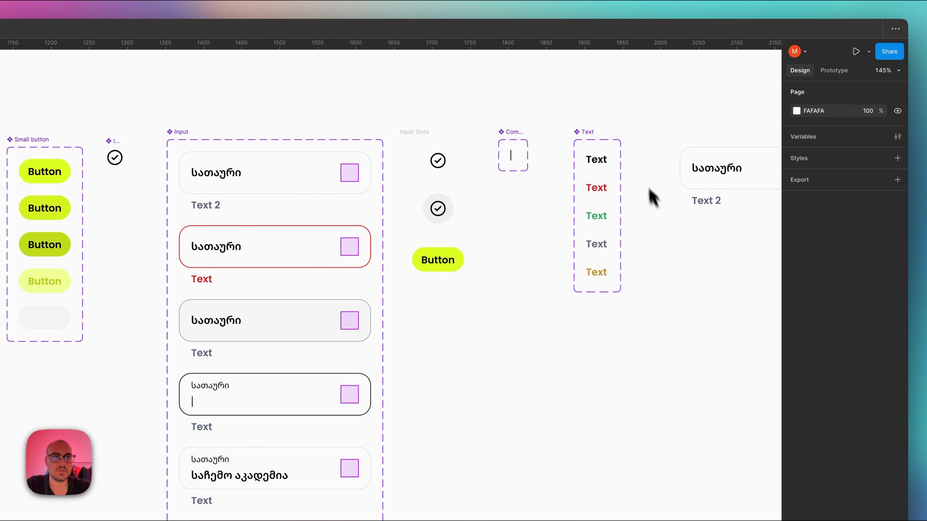
{"action": "left_click", "coordinate": [616, 172]}
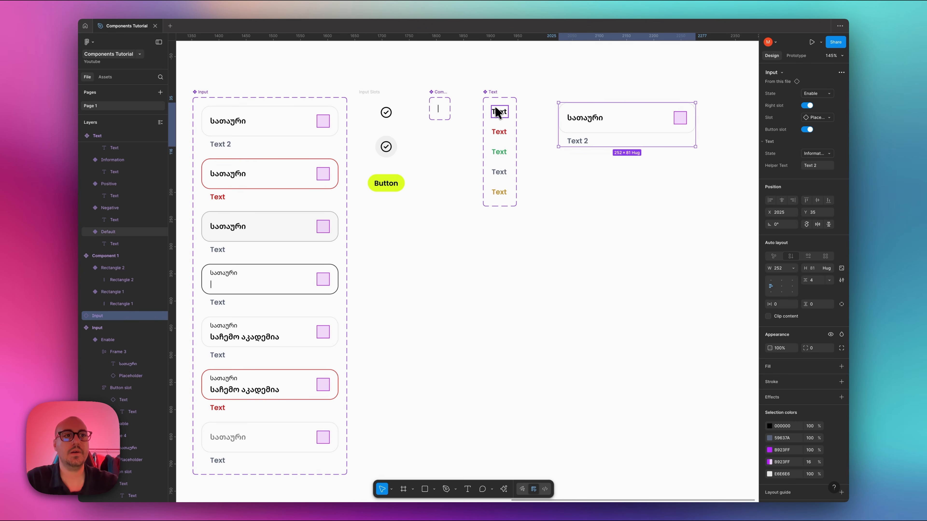
Review which nested instances the Input component set exposes and which properties the test input offers.
{"action": "scroll", "coordinate": [498, 113], "scroll_direction": "left", "scroll_amount": 5}
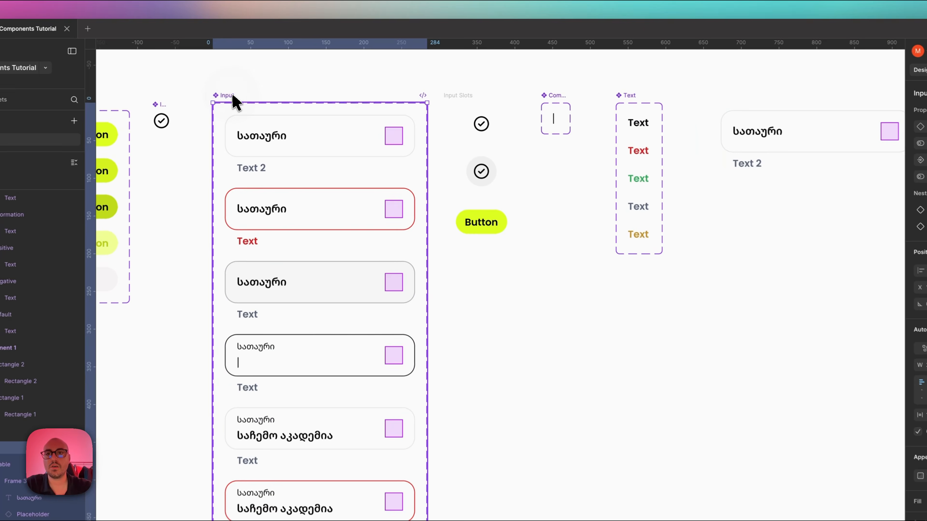
{"action": "left_click", "coordinate": [263, 76]}
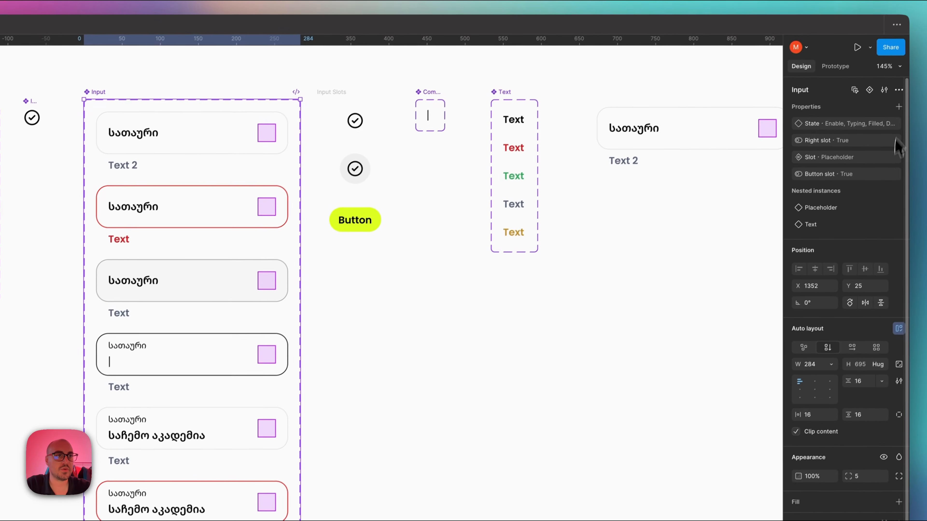
{"action": "left_click", "coordinate": [899, 107]}
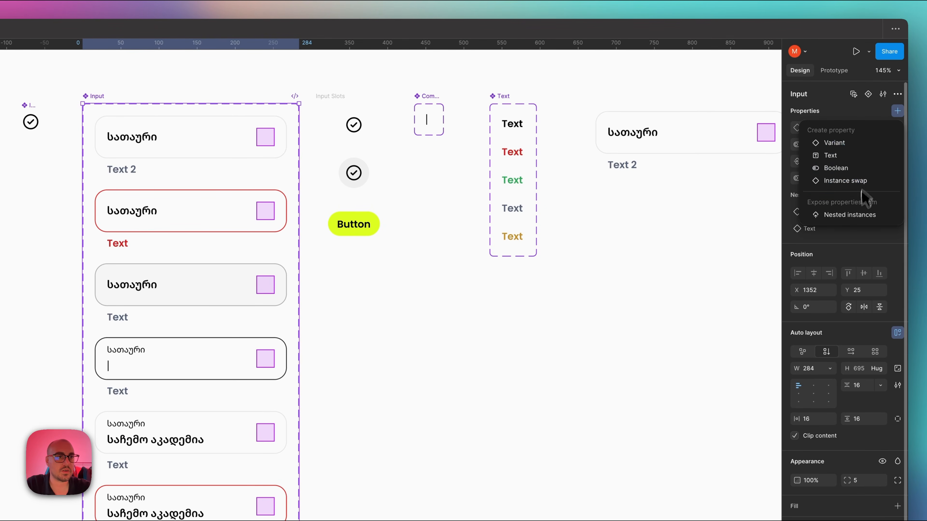
{"action": "left_click", "coordinate": [862, 207]}
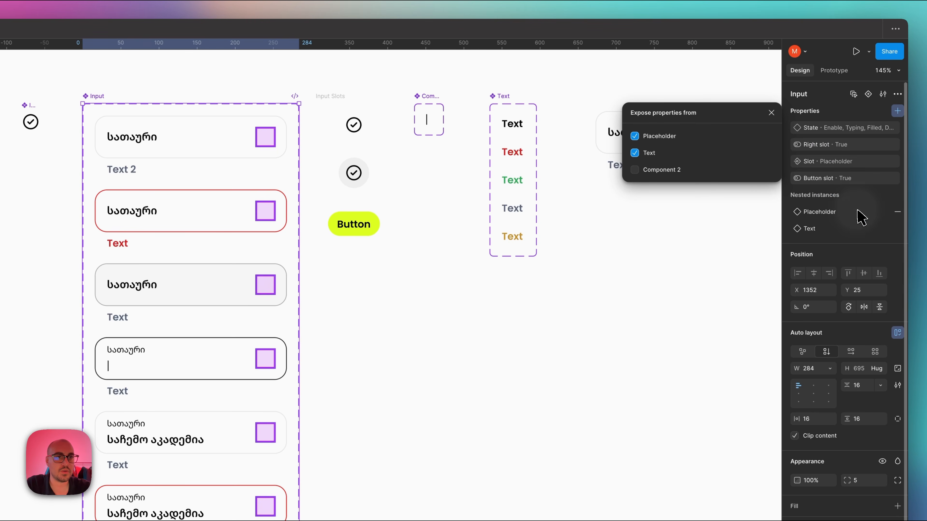
{"action": "left_click", "coordinate": [638, 236]}
{"action": "left_click", "coordinate": [662, 157]}
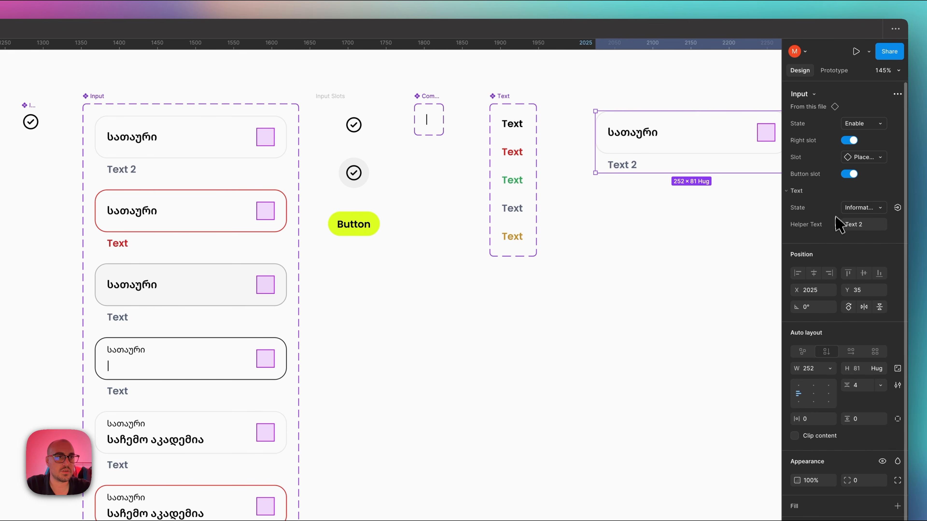
{"action": "left_click", "coordinate": [764, 211]}
Rename the text cursor component set as "Typing".
{"action": "scroll", "coordinate": [694, 245], "scroll_direction": "down", "scroll_amount": 6}
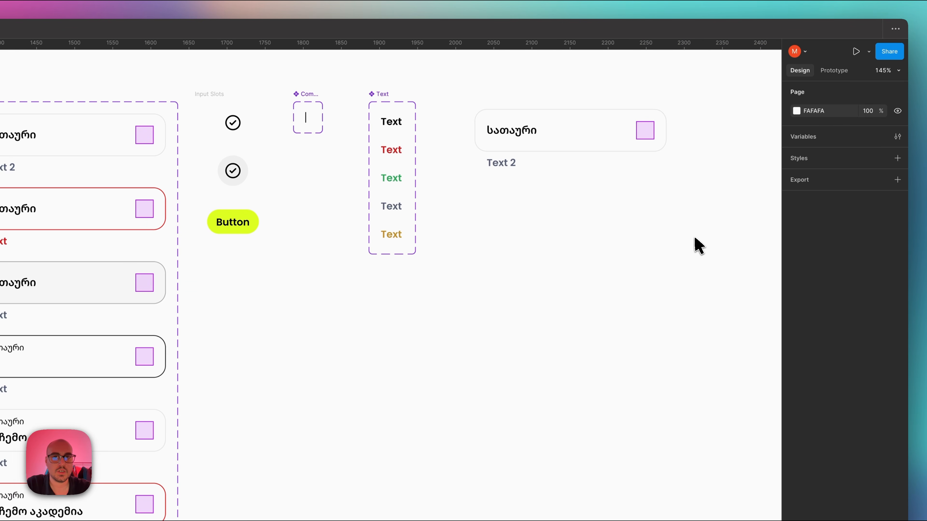
{"action": "scroll", "coordinate": [559, 160], "scroll_direction": "up", "scroll_amount": 6}
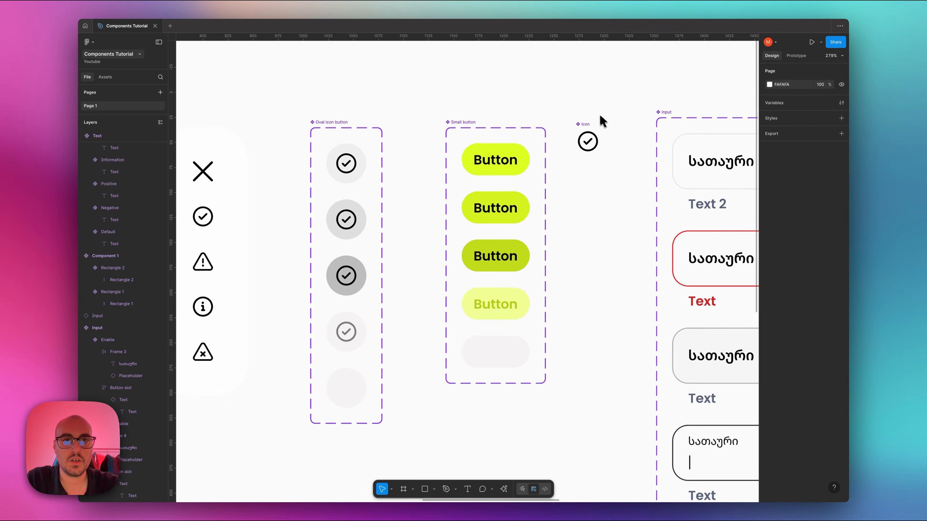
{"action": "scroll", "coordinate": [602, 120], "scroll_direction": "down", "scroll_amount": 2}
{"action": "scroll", "coordinate": [602, 121], "scroll_direction": "right", "scroll_amount": 10}
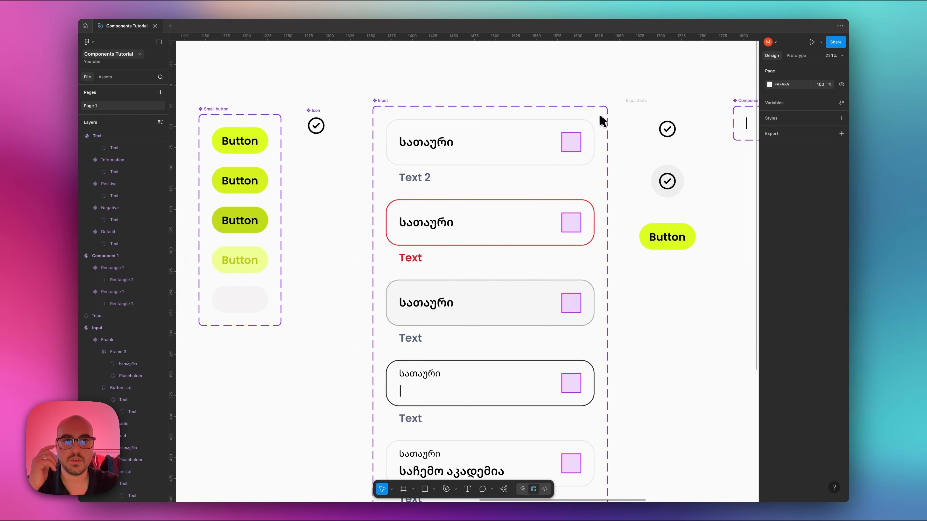
{"action": "scroll", "coordinate": [602, 120], "scroll_direction": "left", "scroll_amount": 3}
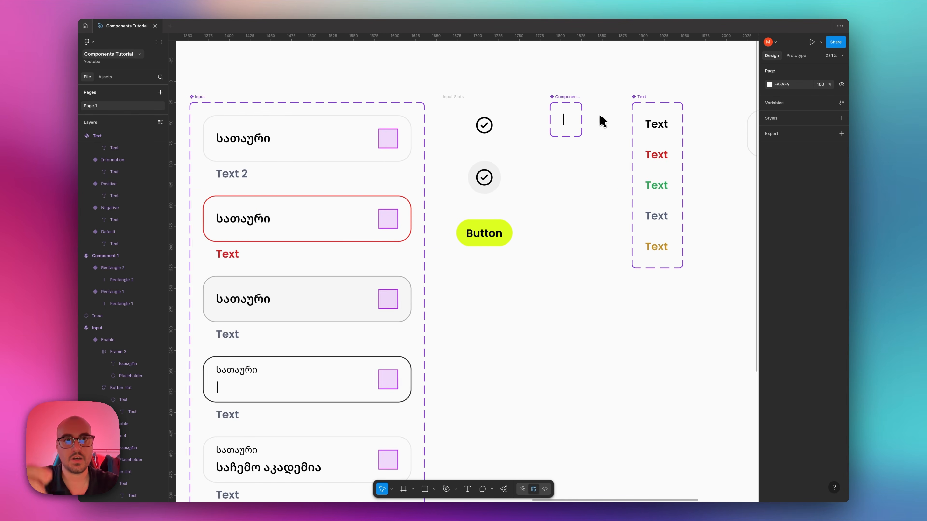
{"action": "left_click", "coordinate": [567, 97]}
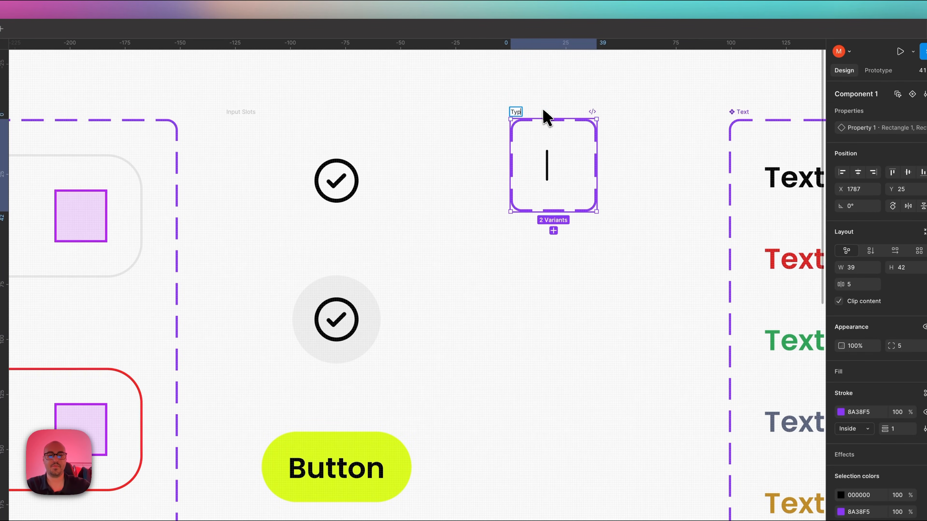
{"action": "type", "text": "Typing"}
{"action": "key", "text": "Return"}
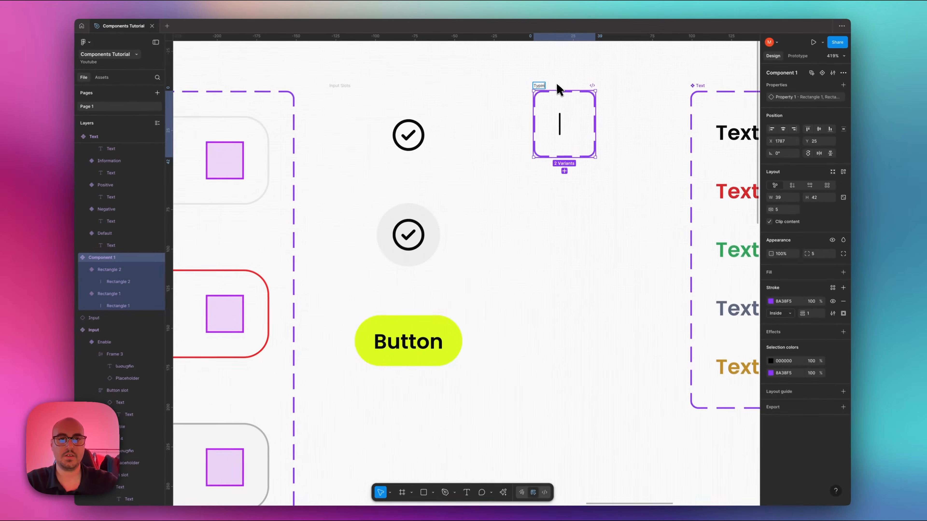
Try exposing the nested Component 2 instance's properties on the Input component set.
{"action": "scroll", "coordinate": [593, 115], "scroll_direction": "down", "scroll_amount": 2}
{"action": "scroll", "coordinate": [566, 76], "scroll_direction": "down", "scroll_amount": 5}
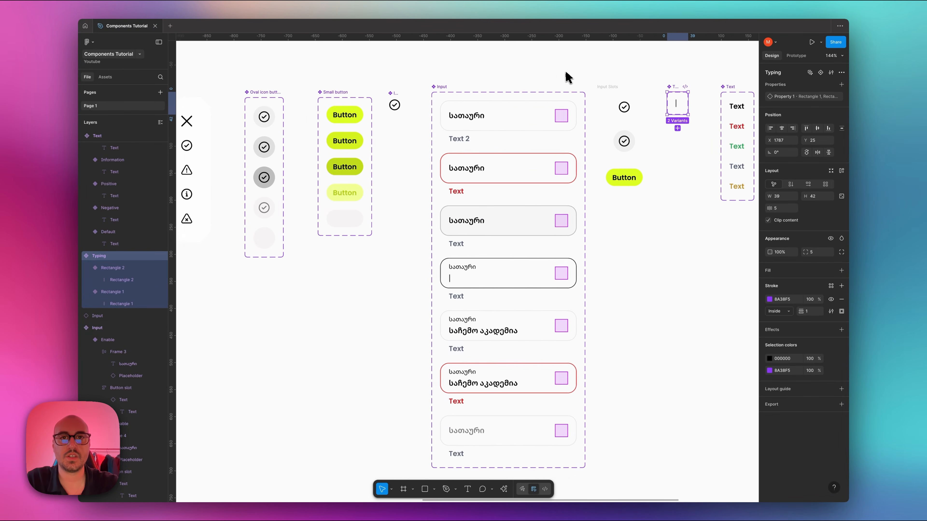
{"action": "left_click", "coordinate": [569, 81]}
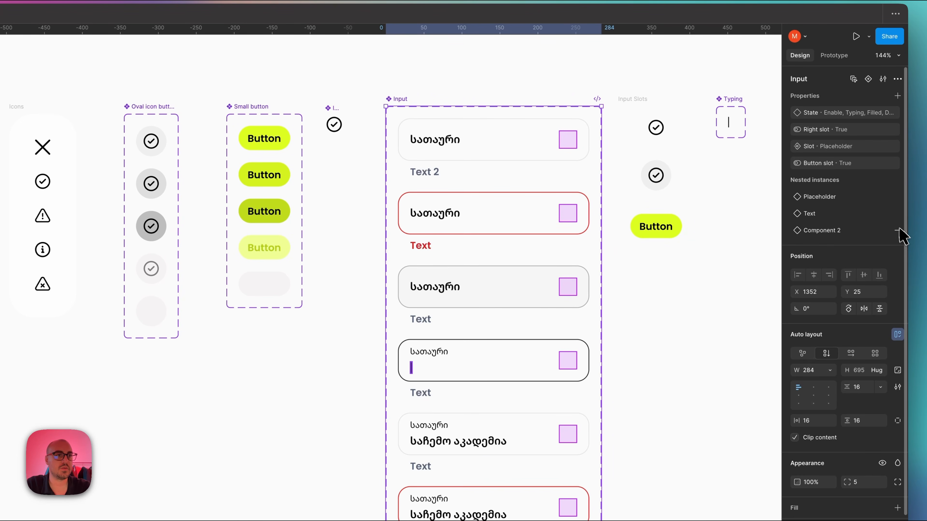
{"action": "left_click", "coordinate": [333, 341]}
Create a text property named "Title" with the value "სათაური" for the title text of all seven Input variants.
{"action": "scroll", "coordinate": [386, 304], "scroll_direction": "down", "scroll_amount": 3}
{"action": "scroll", "coordinate": [416, 261], "scroll_direction": "right", "scroll_amount": 3}
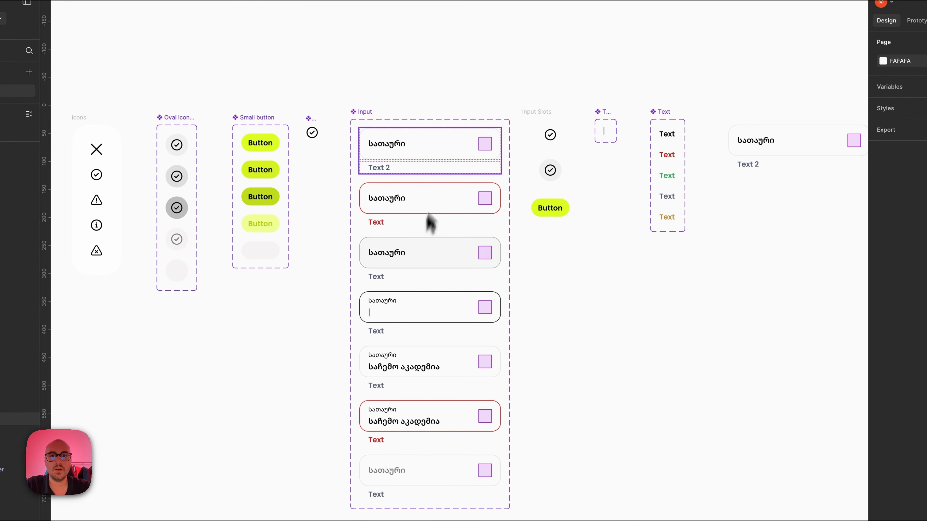
{"action": "scroll", "coordinate": [449, 170], "scroll_direction": "up", "scroll_amount": 4}
{"action": "scroll", "coordinate": [449, 170], "scroll_direction": "left", "scroll_amount": 2}
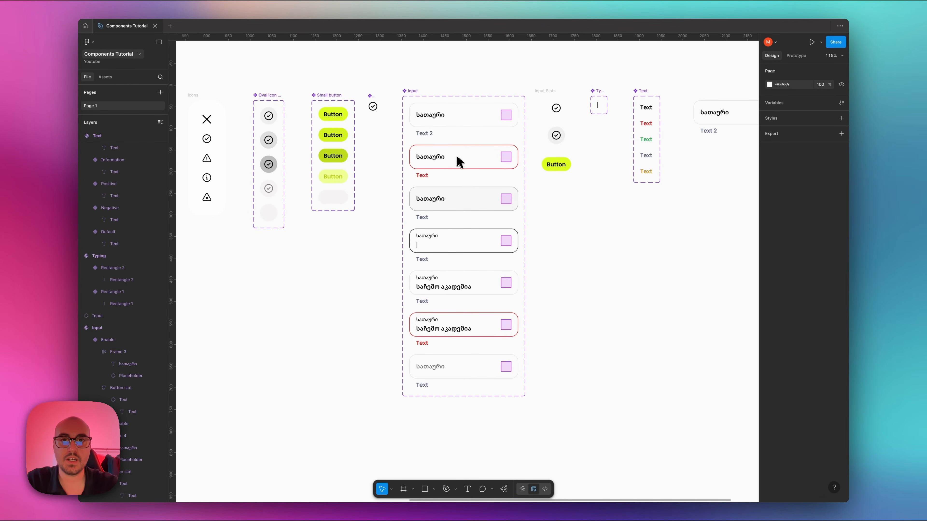
{"action": "left_click", "coordinate": [431, 116]}
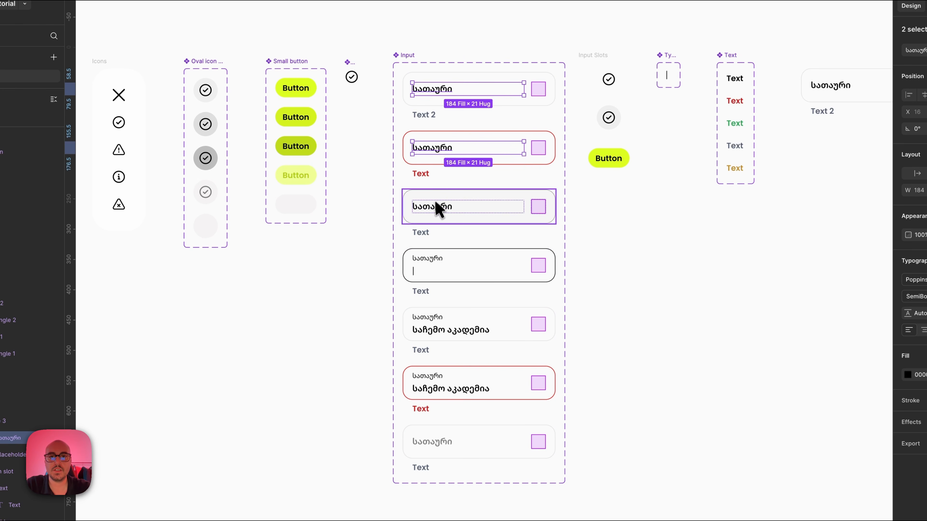
{"action": "left_click", "coordinate": [438, 209], "text": "shift"}
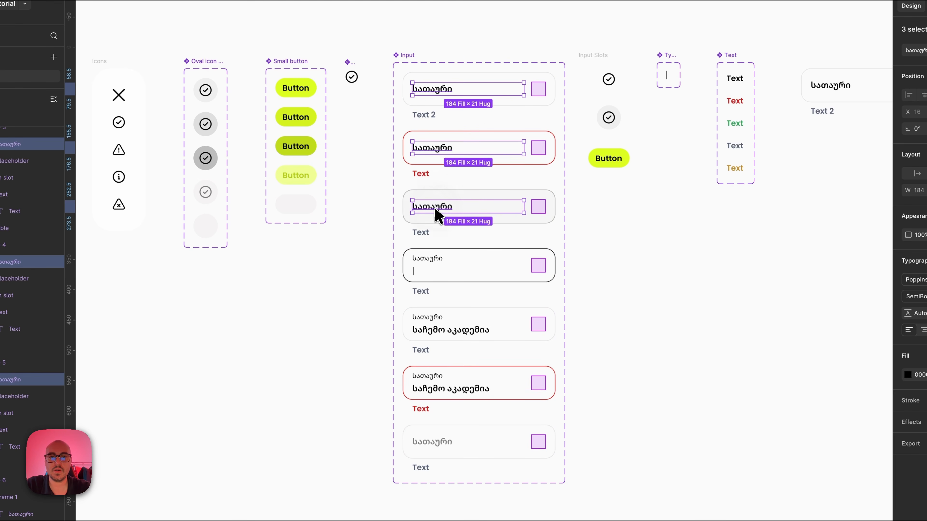
{"action": "left_click", "coordinate": [431, 260], "text": "shift"}
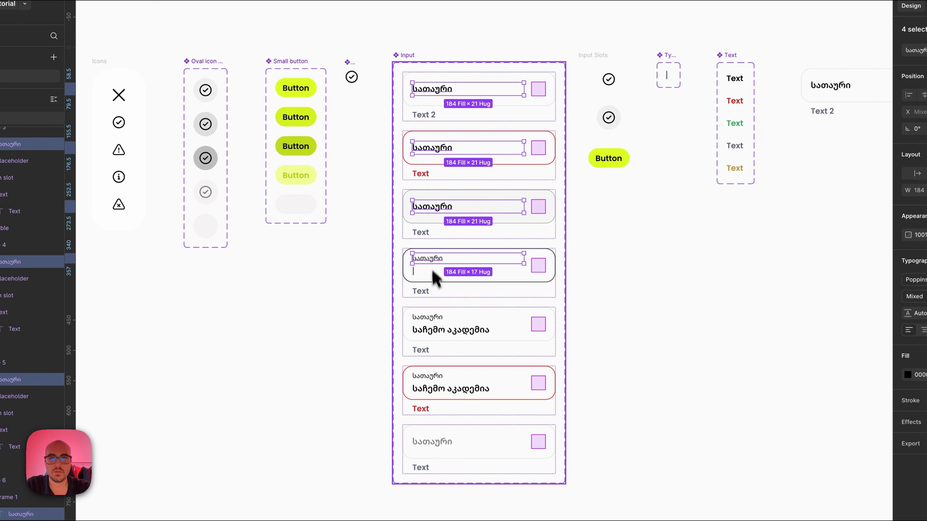
{"action": "left_click", "coordinate": [438, 318], "text": "shift"}
{"action": "left_click", "coordinate": [433, 441], "text": "shift"}
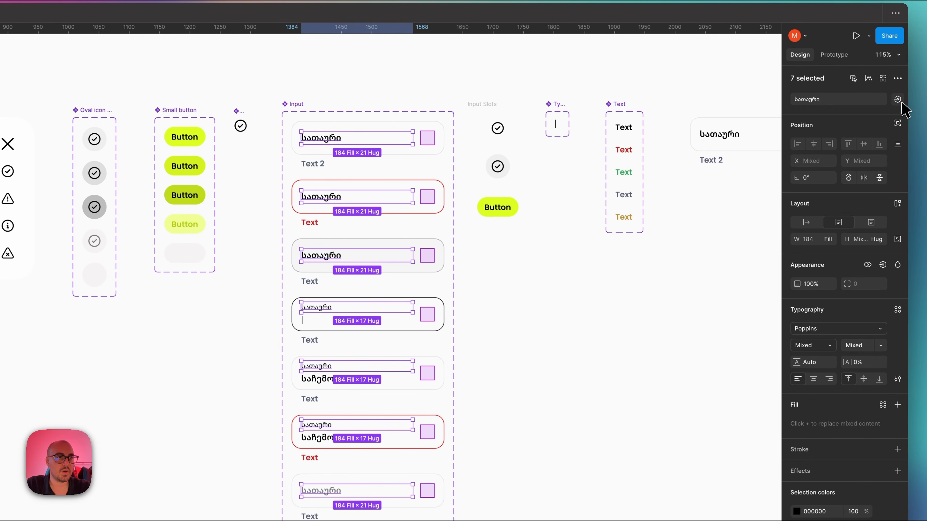
{"action": "left_click", "coordinate": [897, 99]}
{"action": "left_click", "coordinate": [892, 139]}
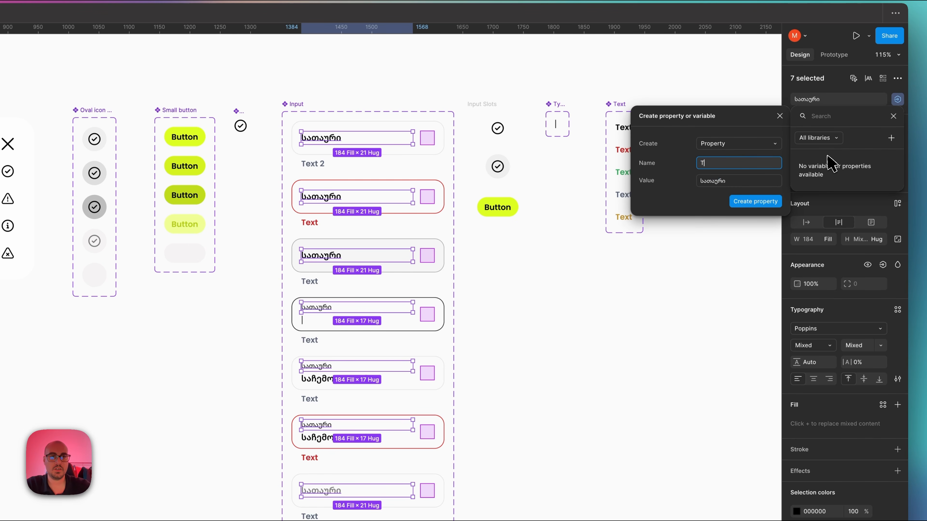
{"action": "key", "text": "Return"}
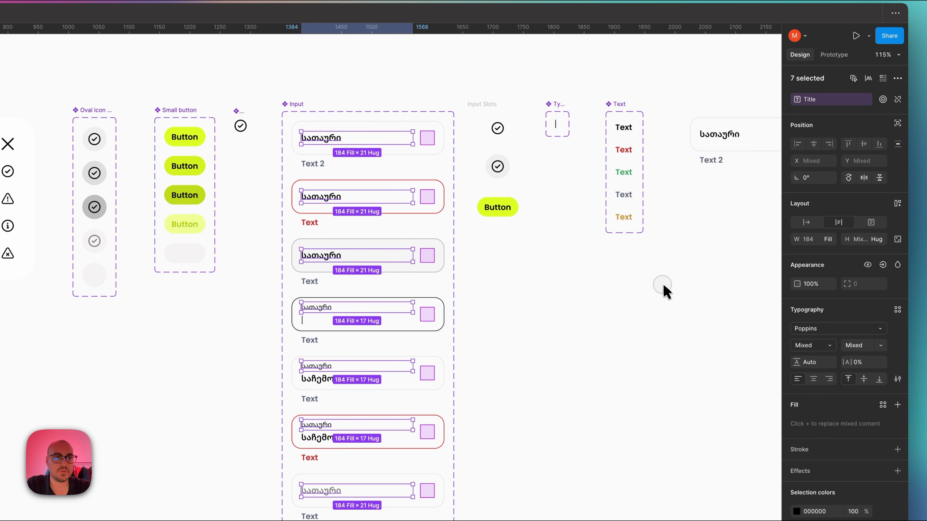
Set the Title property of the test Input instance to "აკადემიის სახელი".
{"action": "left_click", "coordinate": [712, 142]}
{"action": "scroll", "coordinate": [776, 168], "scroll_direction": "right", "scroll_amount": 3}
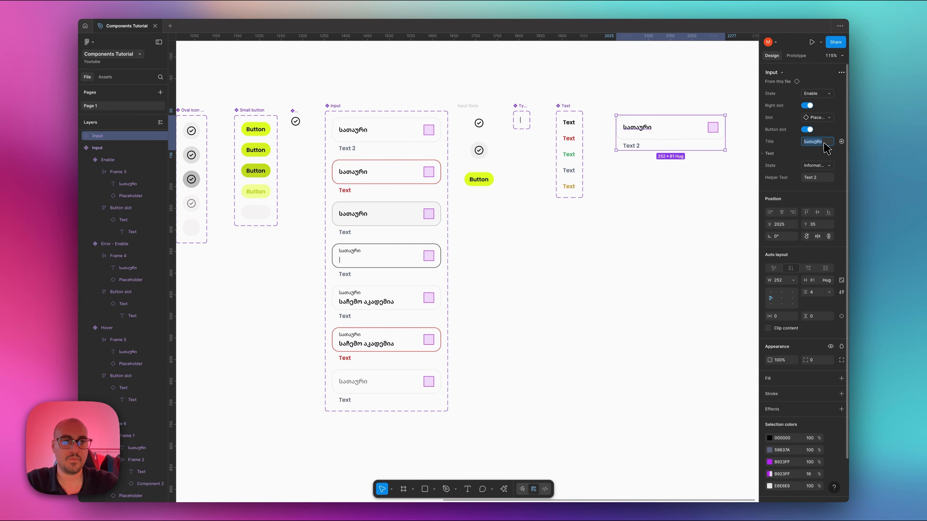
{"action": "type", "text": "ახელი"}
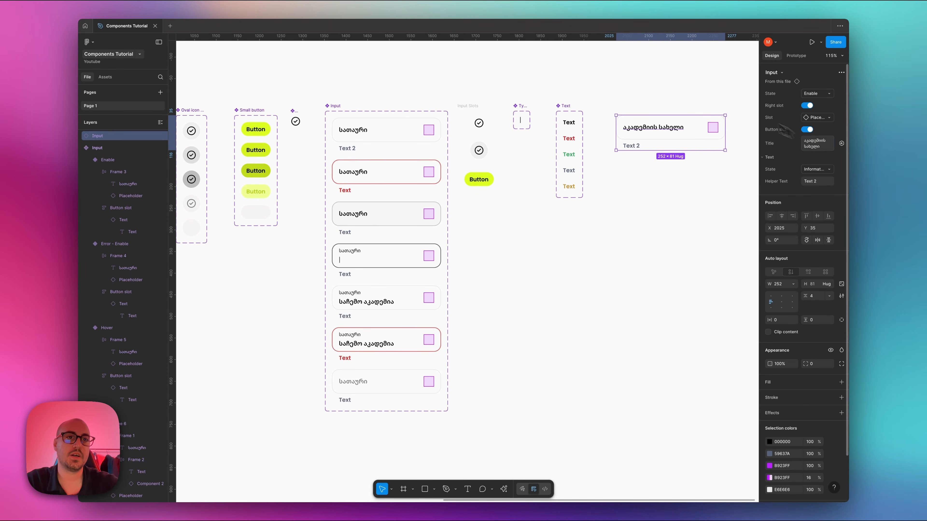
{"action": "left_click", "coordinate": [698, 91]}
{"action": "left_click", "coordinate": [670, 128]}
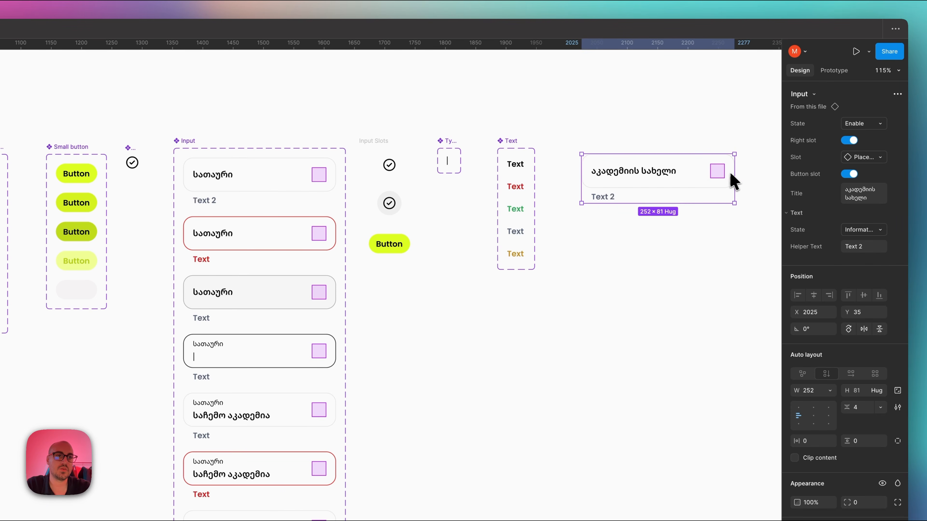
Widen the test Input instance to about 361 px.
{"action": "left_click_drag", "start_coordinate": [725, 133], "coordinate": [767, 133]}
{"action": "scroll", "coordinate": [674, 171], "scroll_direction": "up", "scroll_amount": 5}
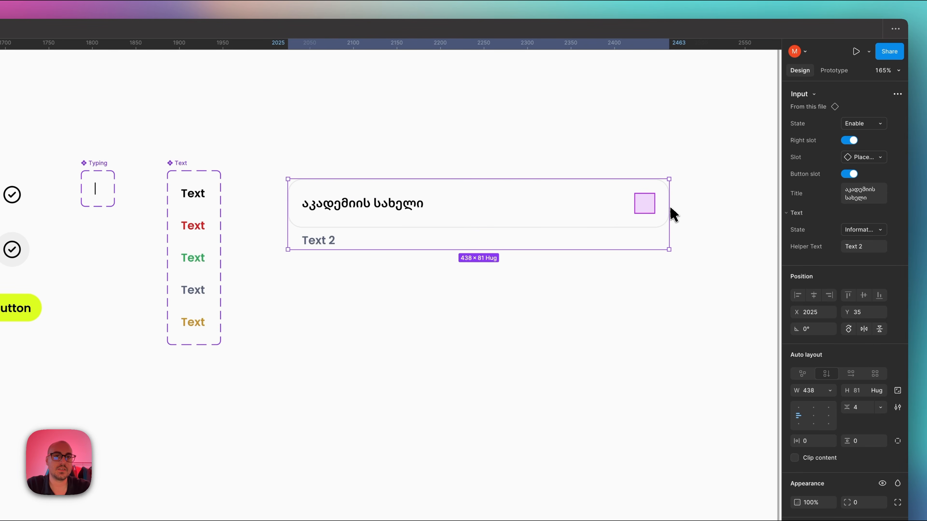
{"action": "left_click_drag", "start_coordinate": [668, 211], "coordinate": [605, 218]}
Check the test input's title in the Typing, Filled, Disable and Hover states, and return its state to Enable.
{"action": "left_click", "coordinate": [856, 126]}
{"action": "left_click", "coordinate": [846, 136]}
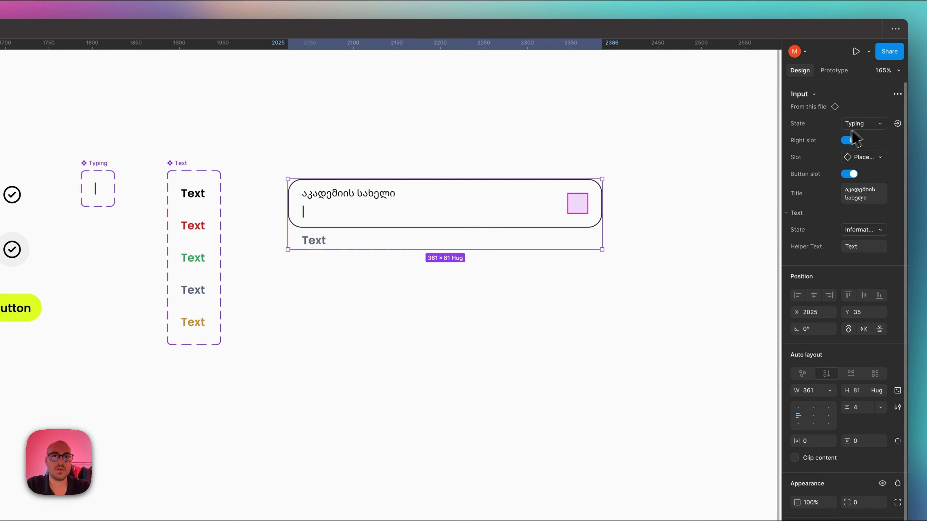
{"action": "left_click", "coordinate": [875, 124]}
{"action": "left_click", "coordinate": [865, 143]}
{"action": "left_click", "coordinate": [878, 126]}
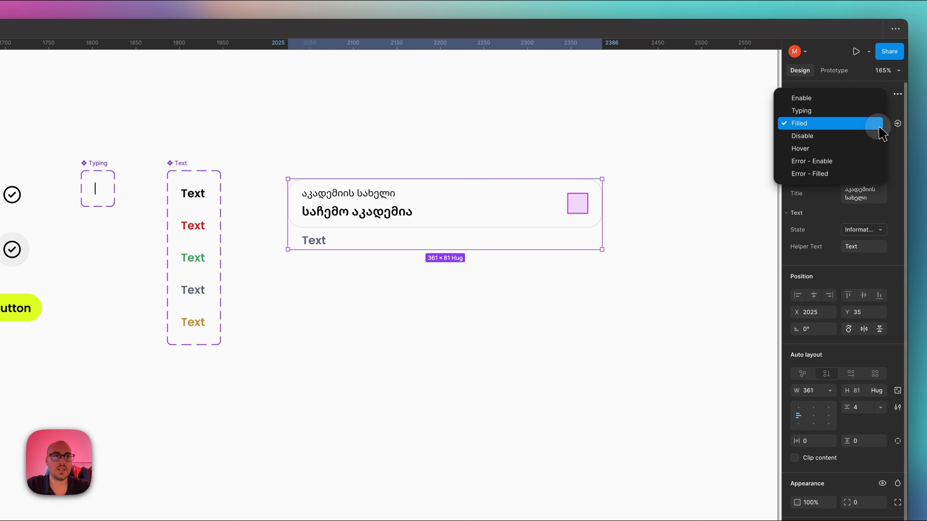
{"action": "left_click", "coordinate": [875, 139]}
{"action": "left_click", "coordinate": [877, 126]}
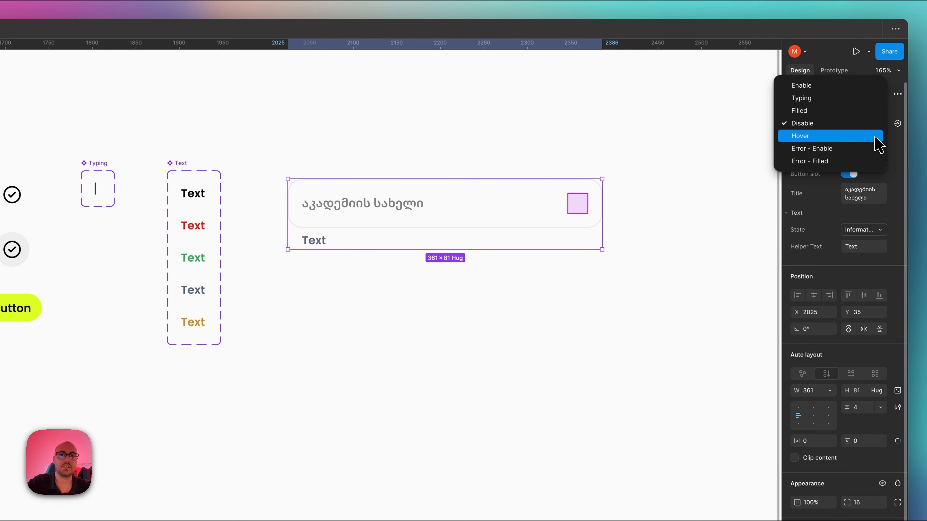
{"action": "left_click", "coordinate": [878, 140]}
{"action": "left_click", "coordinate": [879, 123]}
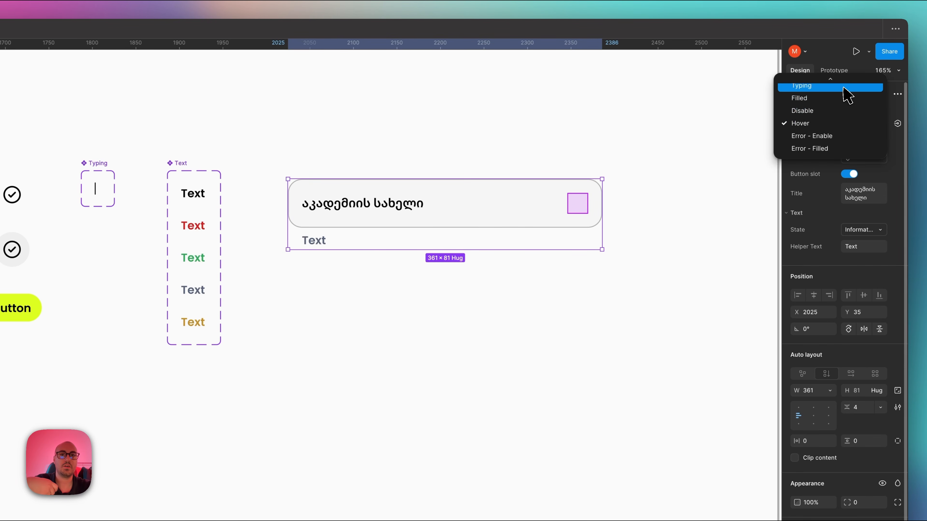
{"action": "left_click", "coordinate": [821, 87]}
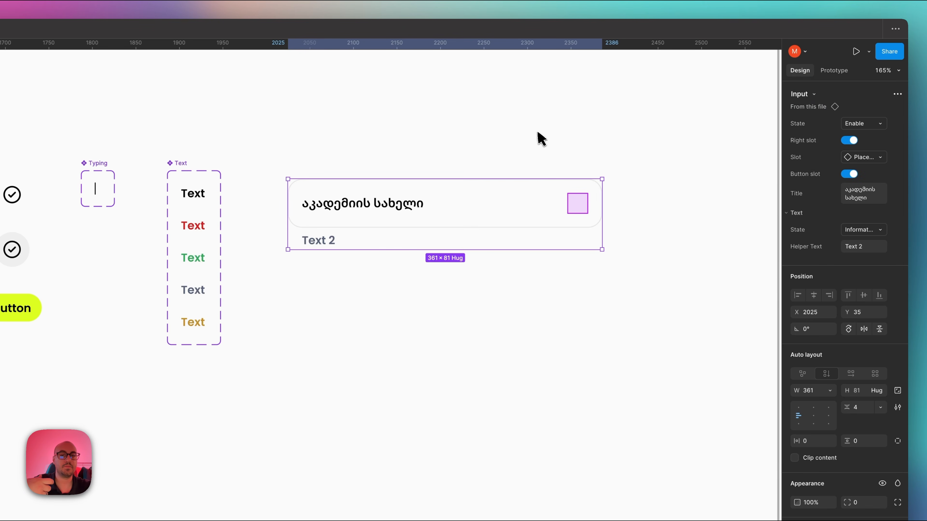
Create a text property named "Content" for the content text of the Typing, Filled and Error - Filled variants.
{"action": "left_click", "coordinate": [537, 138]}
{"action": "key", "text": "shift+0"}
{"action": "scroll", "coordinate": [542, 141], "scroll_direction": "left", "scroll_amount": 7}
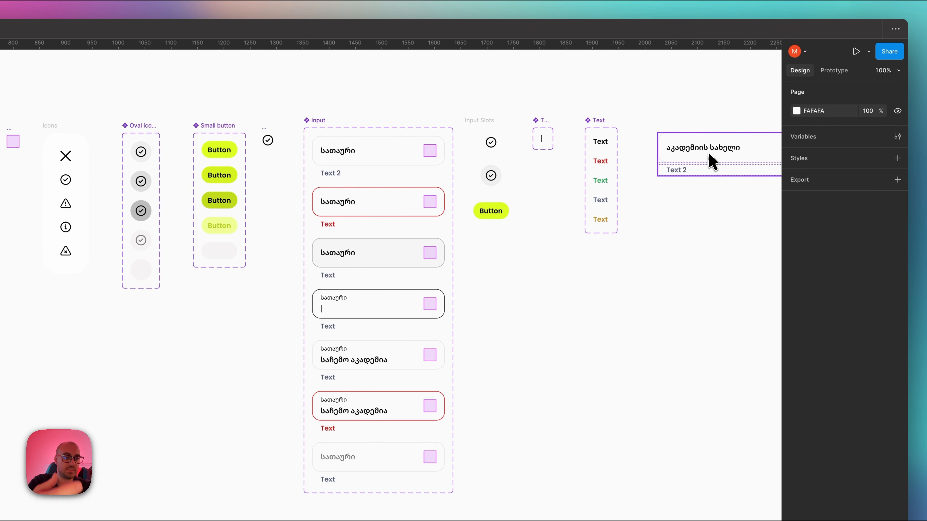
{"action": "scroll", "coordinate": [420, 157], "scroll_direction": "up", "scroll_amount": 3}
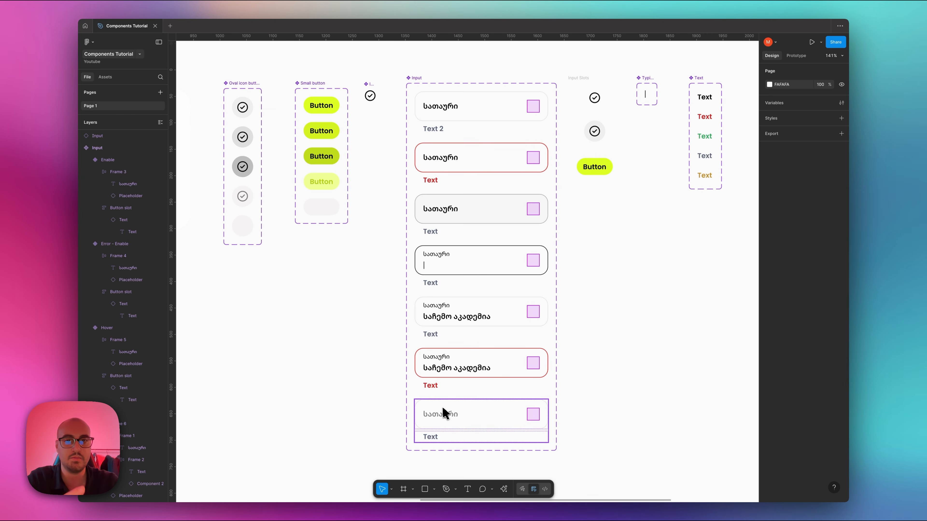
{"action": "scroll", "coordinate": [445, 209], "scroll_direction": "up", "scroll_amount": 5}
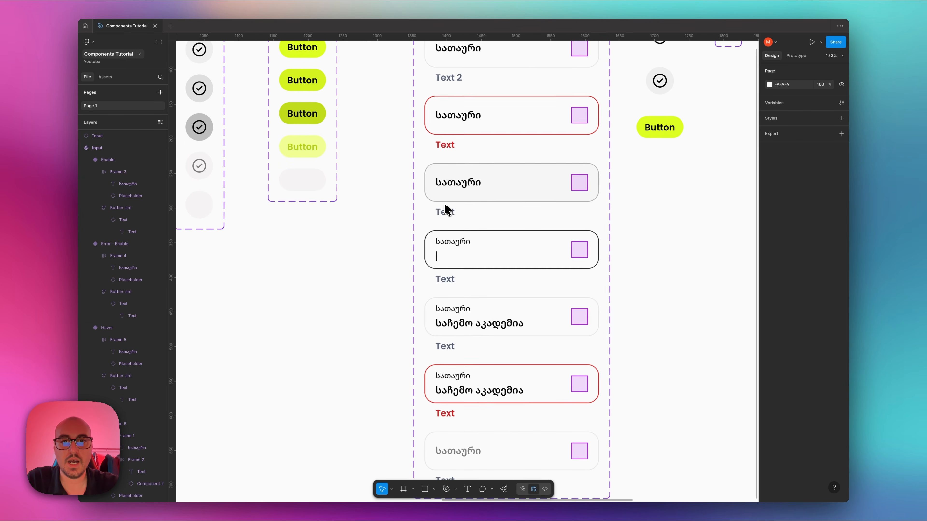
{"action": "scroll", "coordinate": [445, 209], "scroll_direction": "down", "scroll_amount": 2}
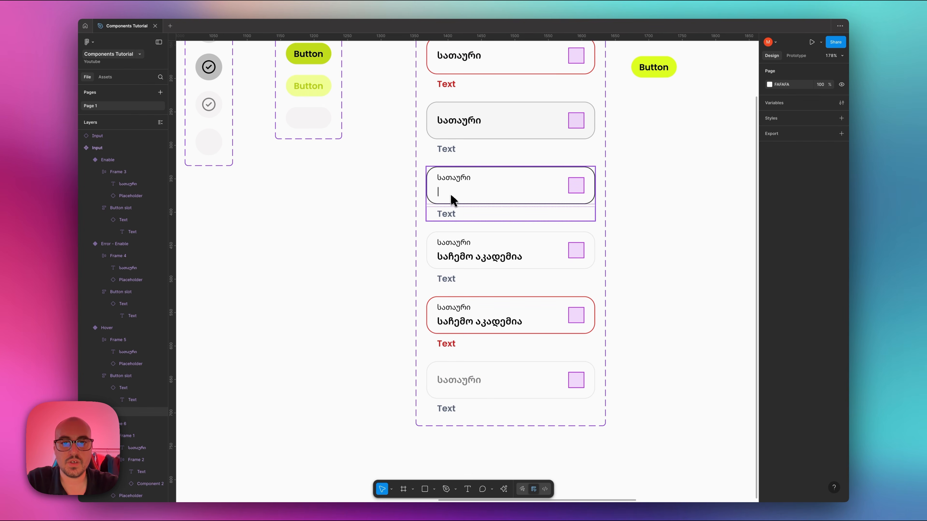
{"action": "double_click", "coordinate": [454, 187]}
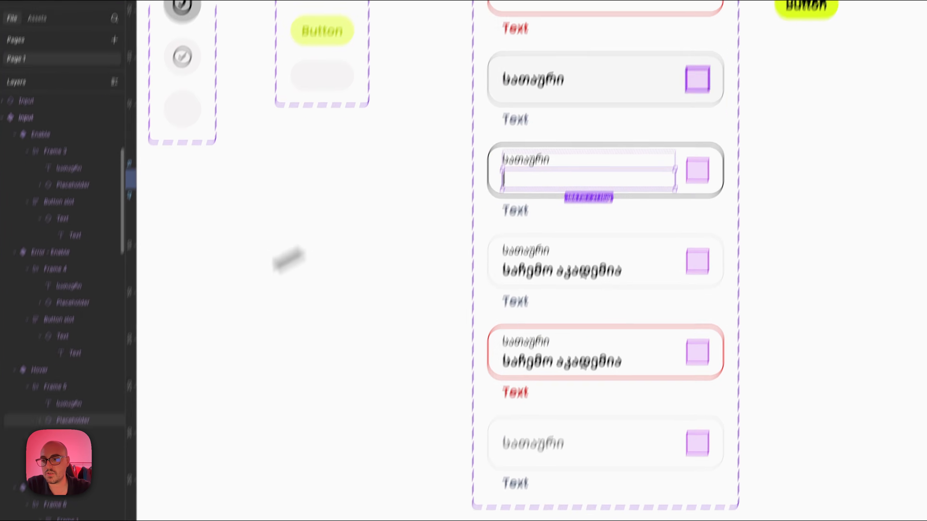
{"action": "scroll", "coordinate": [104, 418], "scroll_direction": "down", "scroll_amount": 6}
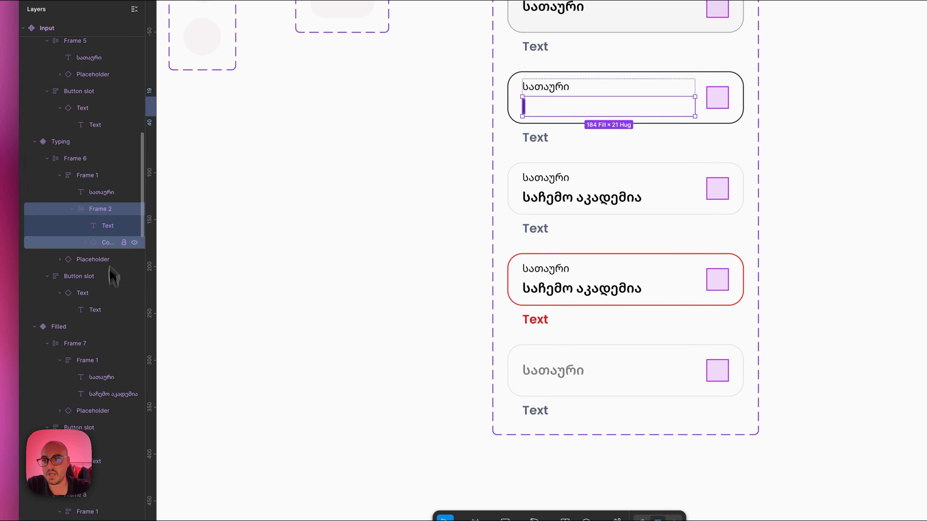
{"action": "left_click", "coordinate": [108, 223]}
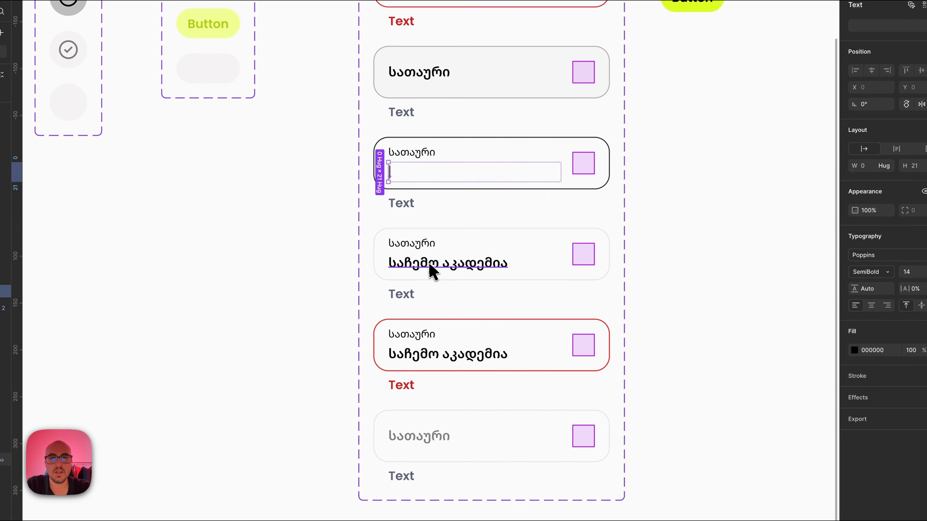
{"action": "left_click", "coordinate": [565, 205], "text": "shift"}
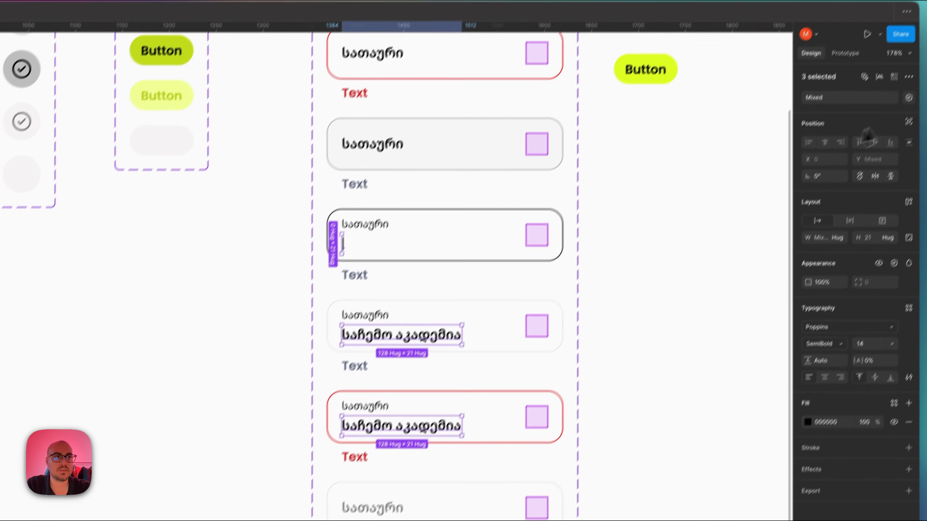
{"action": "left_click", "coordinate": [897, 114]}
{"action": "left_click", "coordinate": [890, 156]}
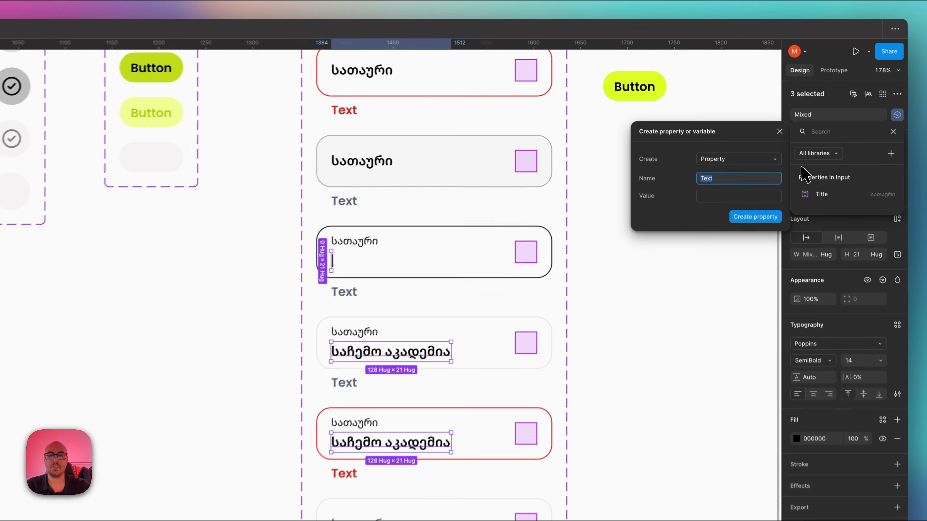
{"action": "type", "text": "ჩონე"}
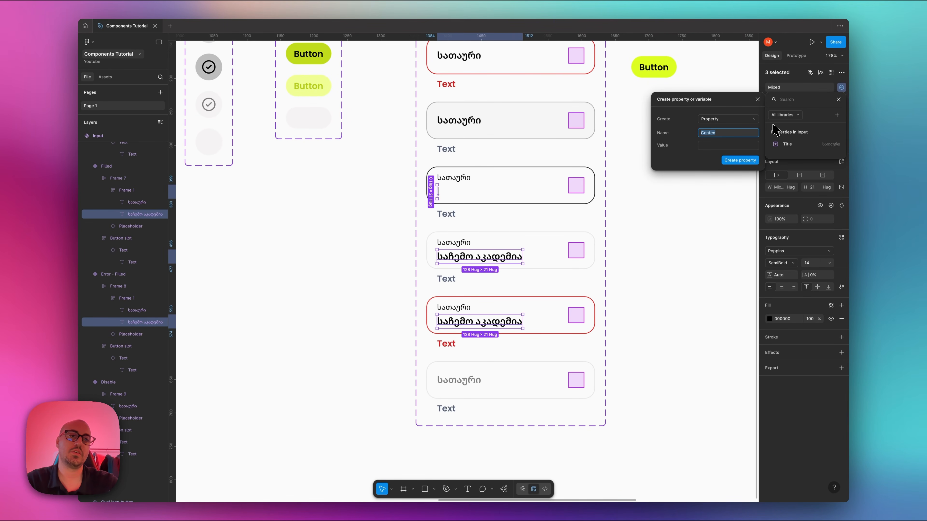
{"action": "key", "text": "Return"}
Try linking the content text of the Typing, Filled and Error - Filled variants to the Title property.
{"action": "scroll", "coordinate": [542, 265], "scroll_direction": "down", "scroll_amount": 5}
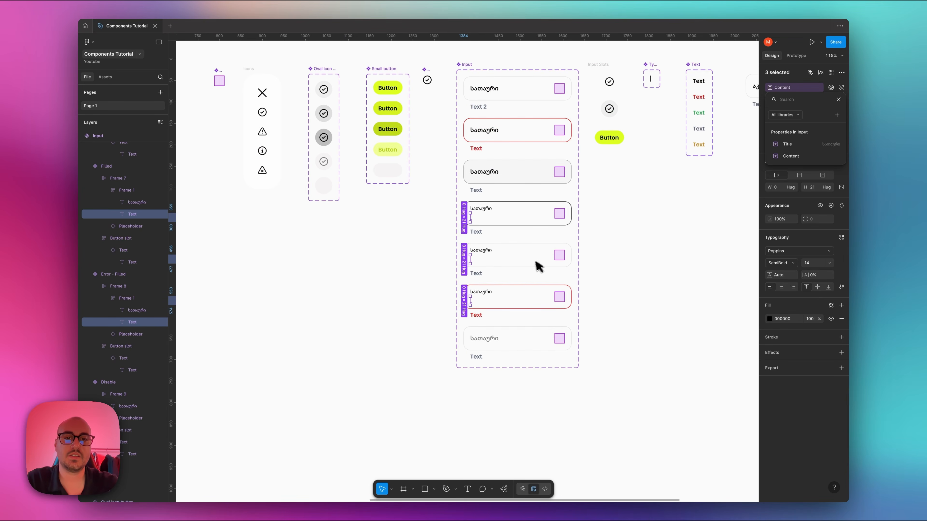
{"action": "scroll", "coordinate": [533, 270], "scroll_direction": "up", "scroll_amount": 3}
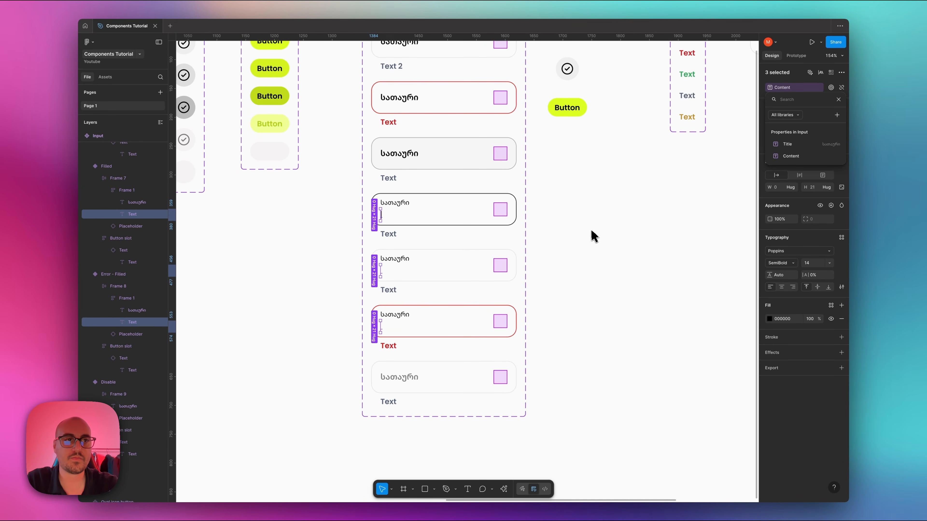
{"action": "left_click", "coordinate": [802, 87]}
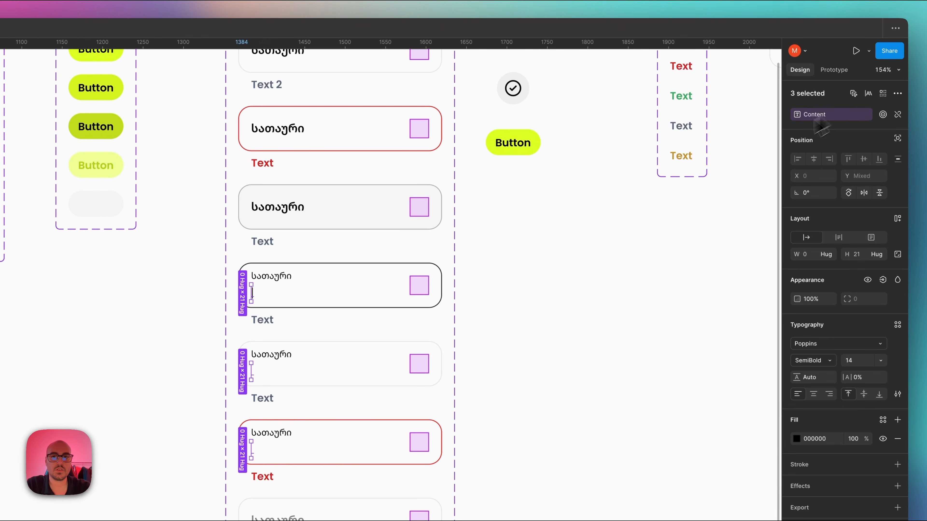
{"action": "left_click", "coordinate": [833, 115]}
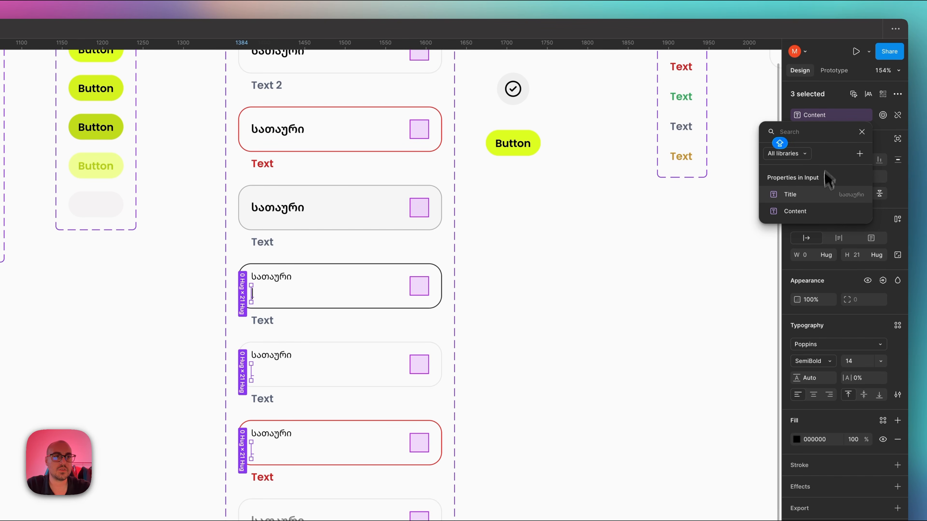
{"action": "left_click", "coordinate": [825, 194]}
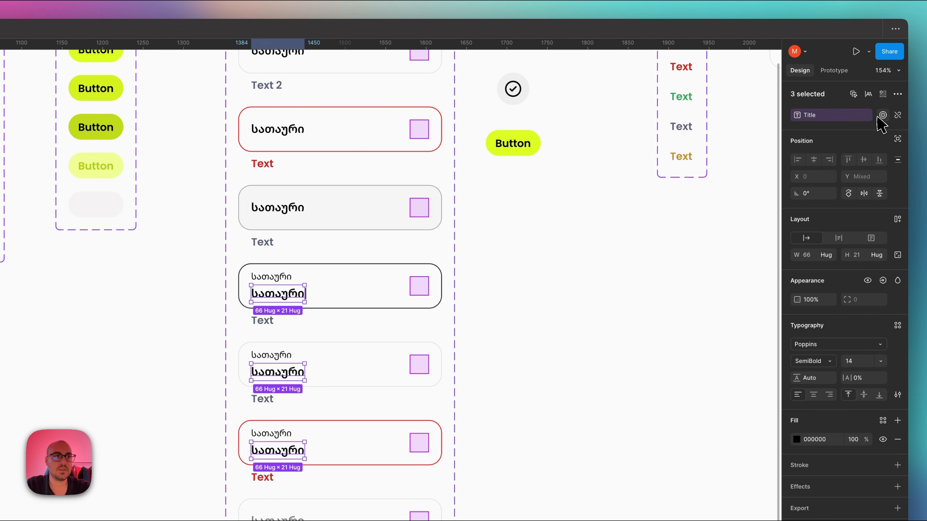
Set the default value of the Input component set's Content property to "ტექსტი".
{"action": "scroll", "coordinate": [409, 164], "scroll_direction": "up", "scroll_amount": 5}
{"action": "left_click", "coordinate": [335, 179]}
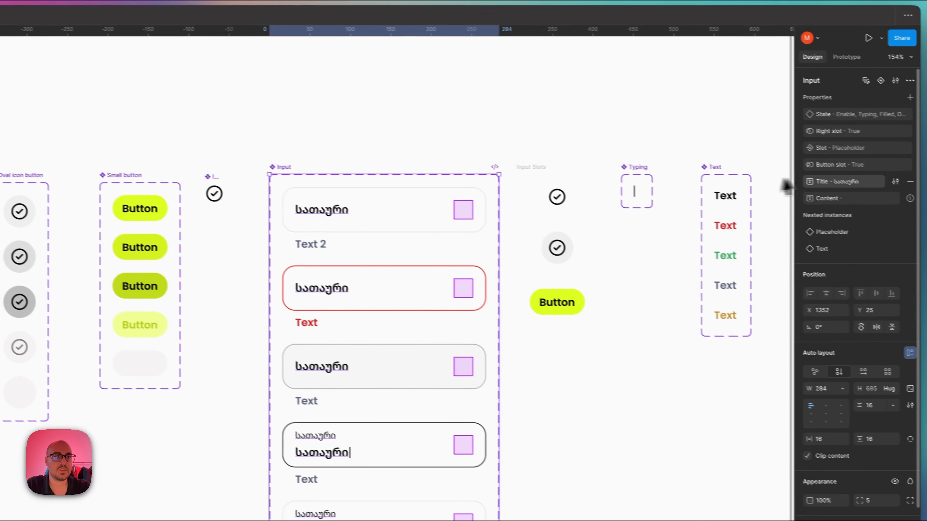
{"action": "left_click", "coordinate": [869, 196]}
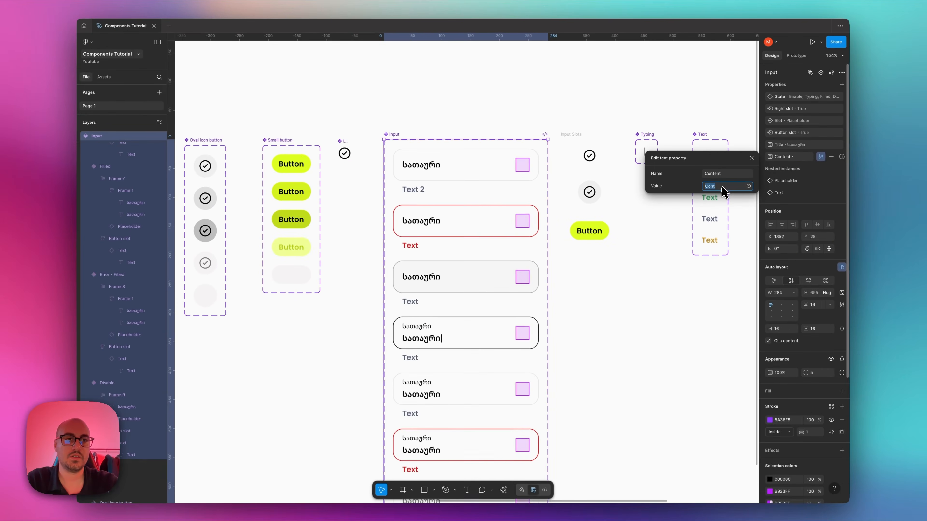
{"action": "type", "text": "ობ"}
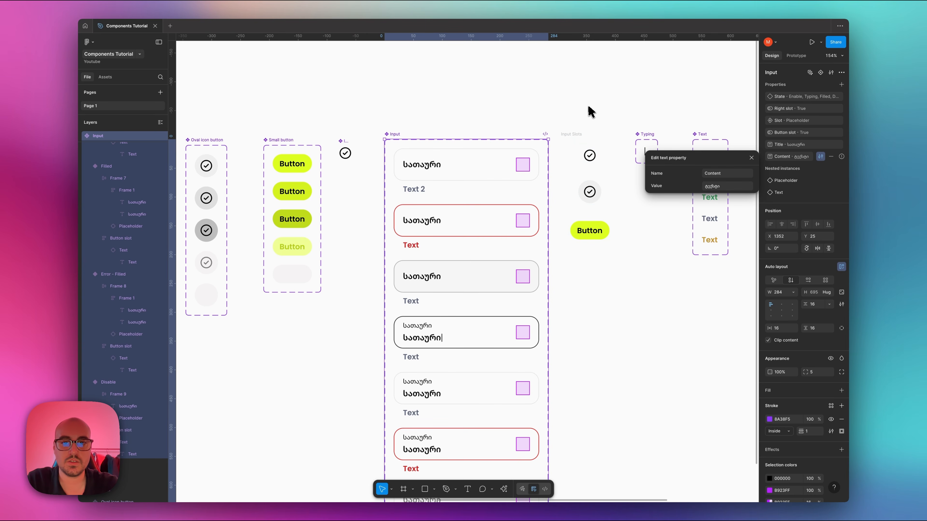
{"action": "scroll", "coordinate": [544, 118], "scroll_direction": "down", "scroll_amount": 5}
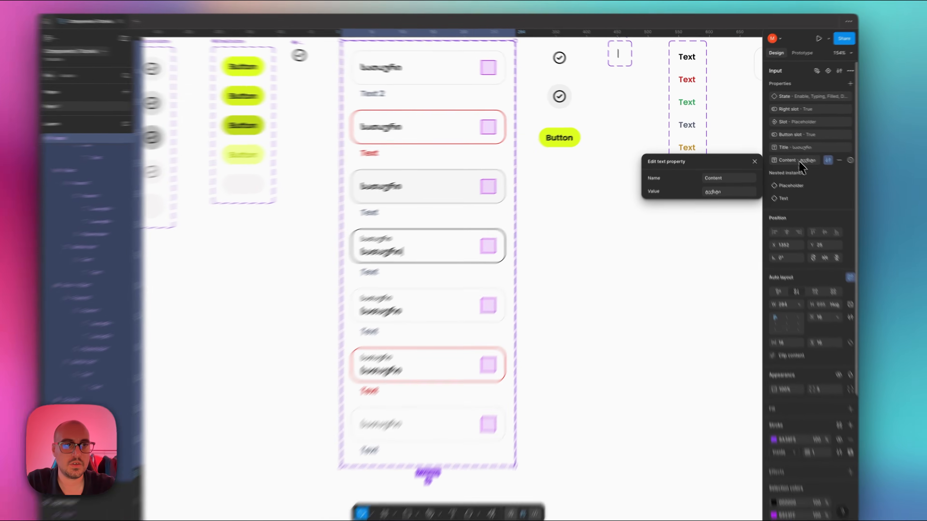
{"action": "key", "text": "Escape"}
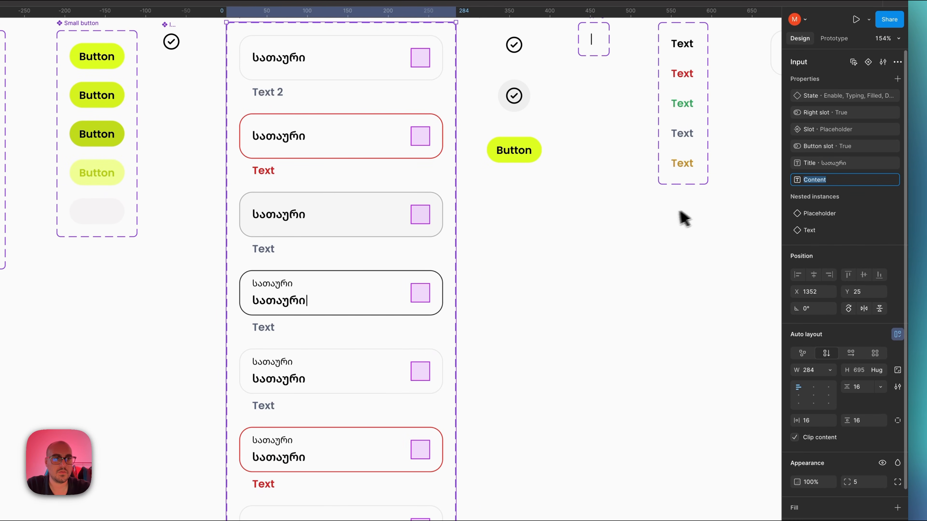
Link the content text of the Typing, Filled and Error - Filled variants to the Content property.
{"action": "left_click", "coordinate": [675, 182]}
{"action": "left_click", "coordinate": [288, 299]}
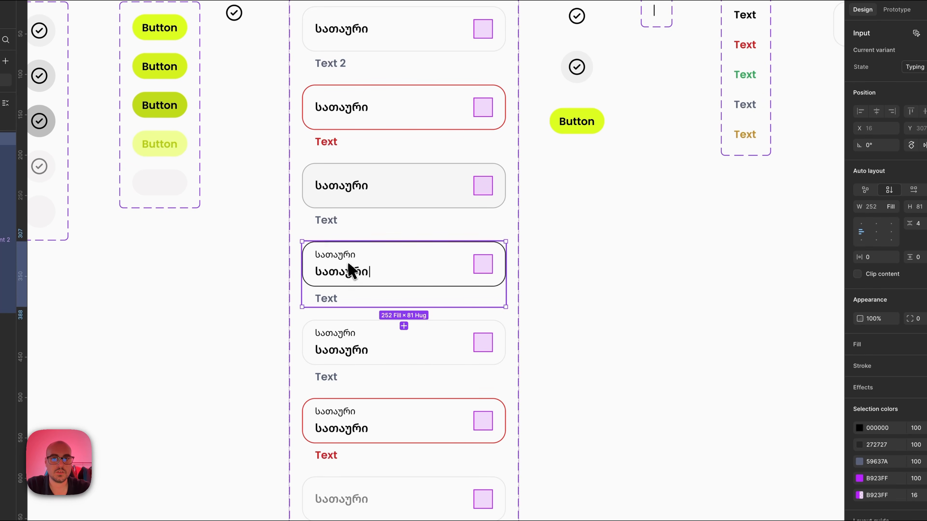
{"action": "left_click", "coordinate": [350, 275], "text": "super"}
{"action": "left_click", "coordinate": [658, 237]}
{"action": "scroll", "coordinate": [658, 237], "scroll_direction": "right", "scroll_amount": 3}
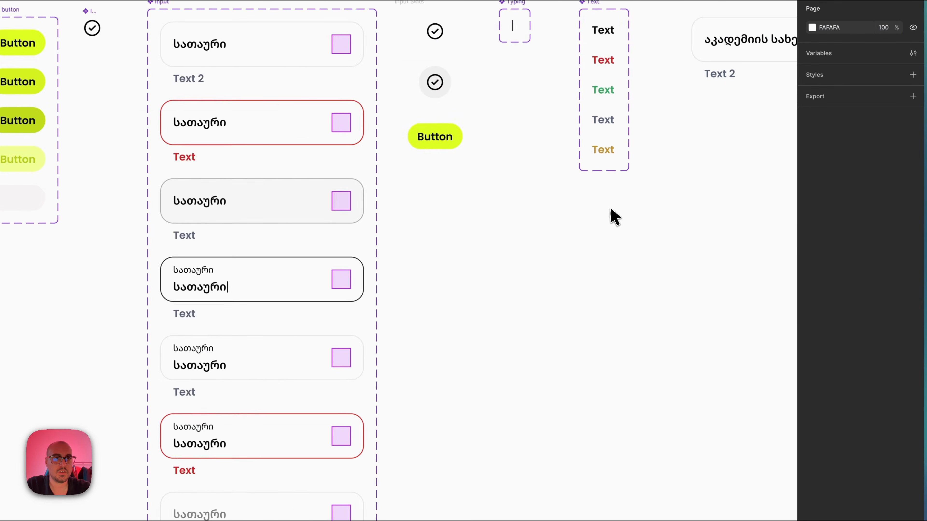
{"action": "scroll", "coordinate": [657, 236], "scroll_direction": "left", "scroll_amount": 7}
{"action": "left_click", "coordinate": [474, 233], "text": "super"}
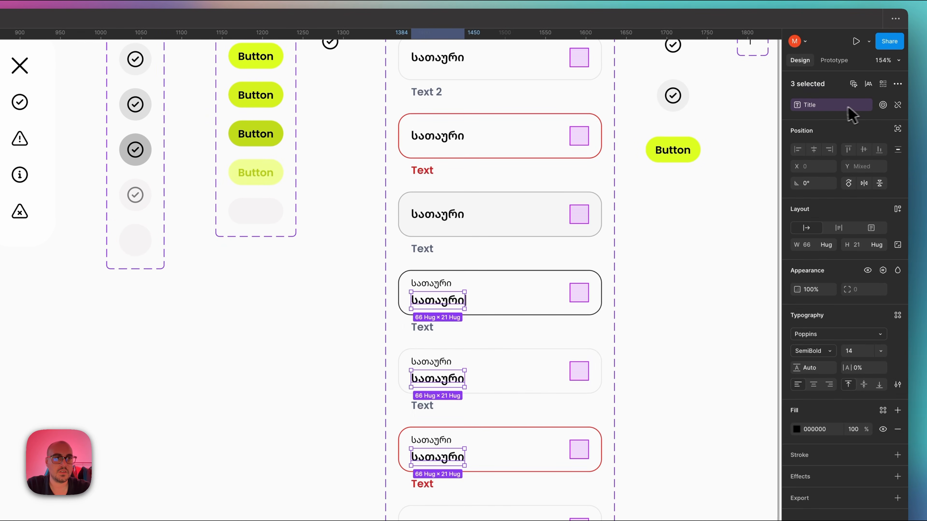
{"action": "left_click", "coordinate": [893, 31]}
{"action": "left_click", "coordinate": [803, 201]}
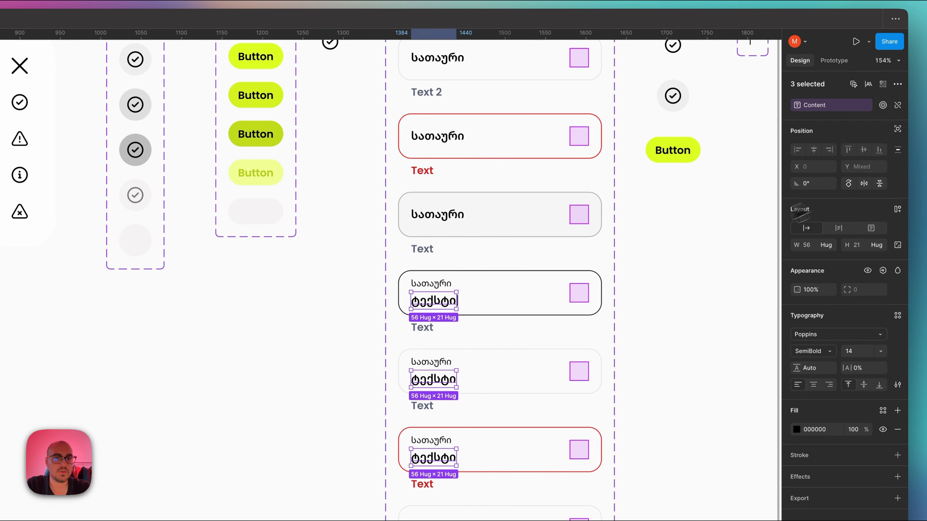
Move the test Input instance farther from the Text component set, to about X 2171.
{"action": "left_click", "coordinate": [316, 416]}
{"action": "scroll", "coordinate": [389, 354], "scroll_direction": "down", "scroll_amount": 3}
{"action": "scroll", "coordinate": [358, 220], "scroll_direction": "up", "scroll_amount": 3}
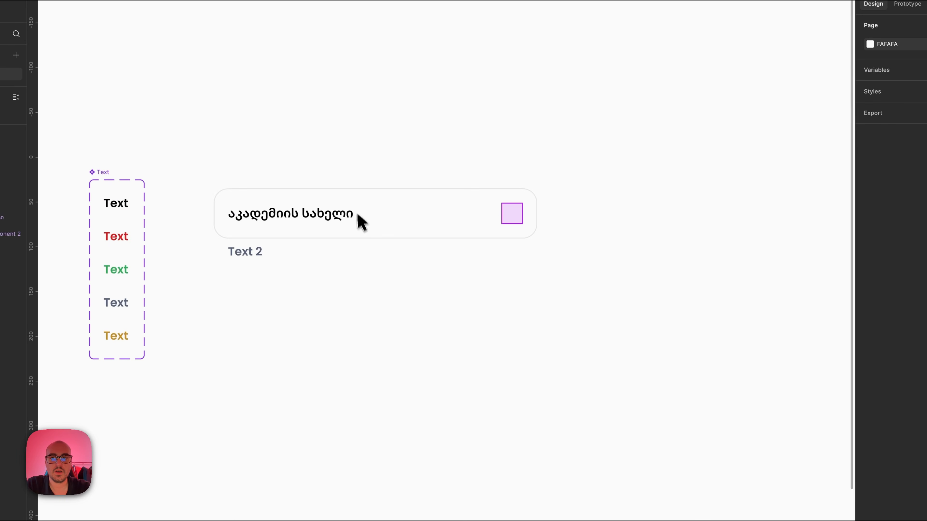
{"action": "left_click", "coordinate": [359, 214]}
{"action": "left_click_drag", "start_coordinate": [324, 232], "coordinate": [454, 233]}
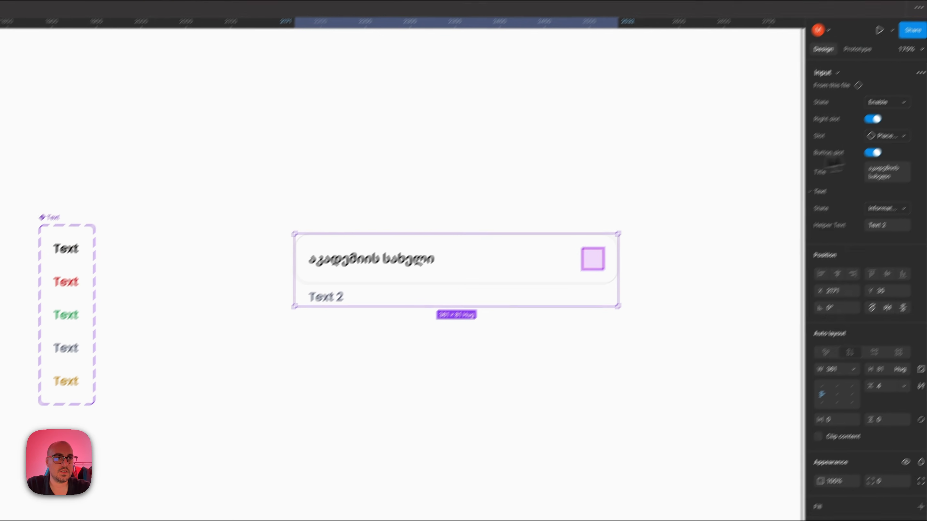
Switch the test Input instance to the Typing state and empty its Content text.
{"action": "left_click", "coordinate": [923, 90]}
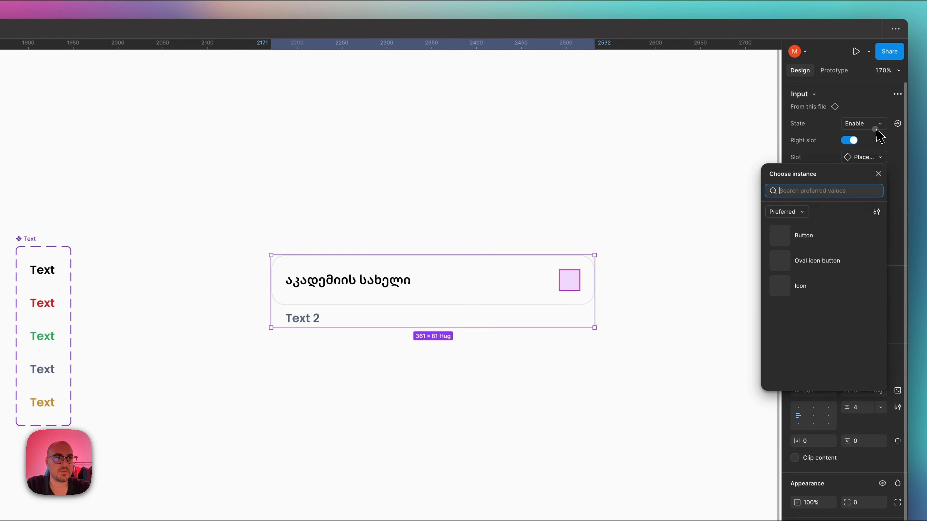
{"action": "left_click", "coordinate": [876, 124]}
{"action": "left_click", "coordinate": [866, 133]}
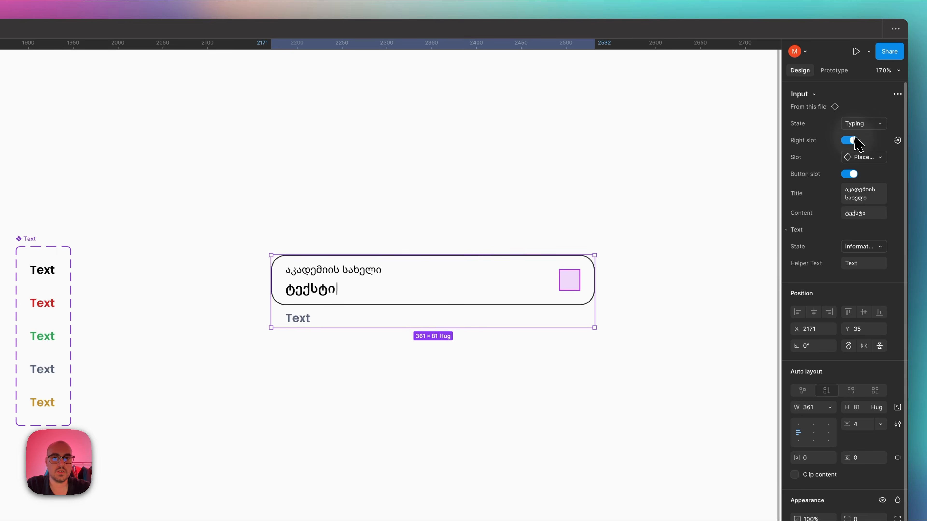
{"action": "left_click", "coordinate": [922, 179]}
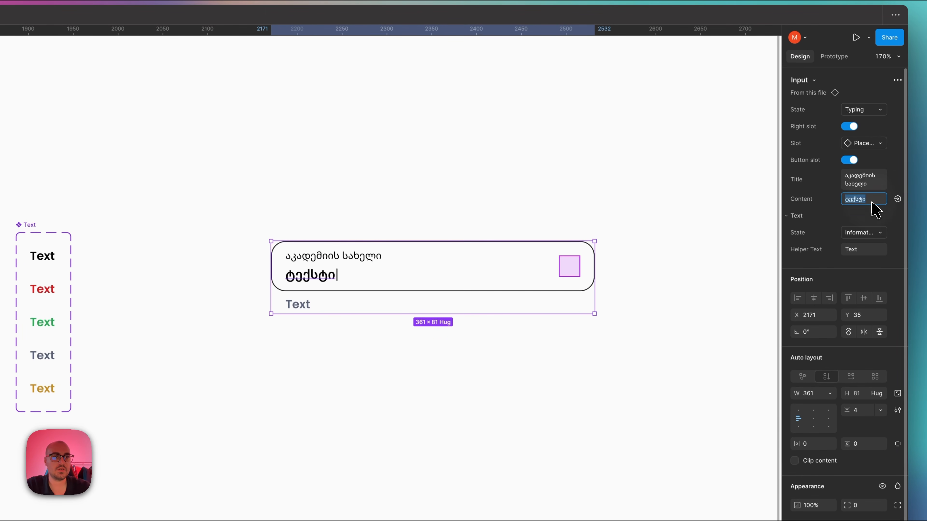
Move the Typing Input instance up to Y -35 and place a copy of it below at Y 174.
{"action": "left_click", "coordinate": [424, 180]}
{"action": "left_click", "coordinate": [338, 278]}
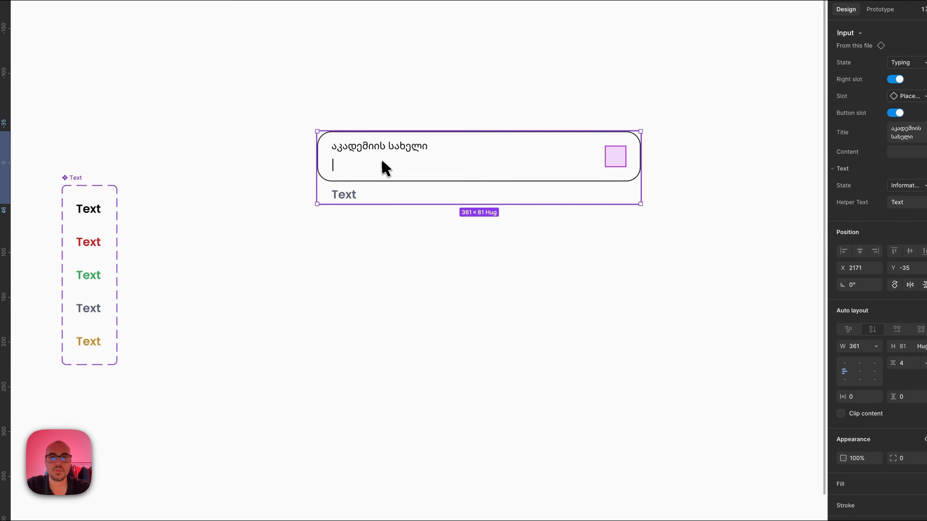
{"action": "left_click_drag", "start_coordinate": [394, 164], "coordinate": [393, 352]}
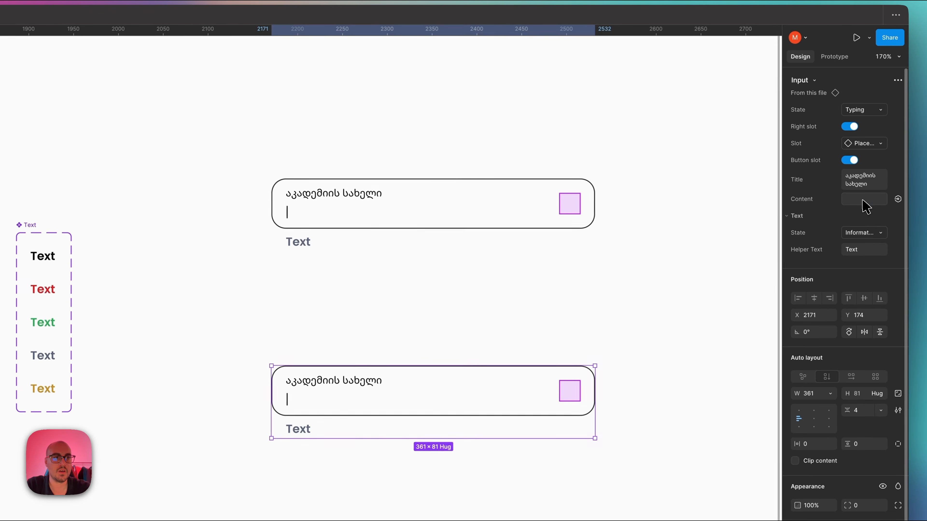
Try switching the lower Input copy to the Filled state.
{"action": "left_click", "coordinate": [908, 152]}
{"action": "left_click", "coordinate": [864, 111]}
{"action": "left_click", "coordinate": [861, 123]}
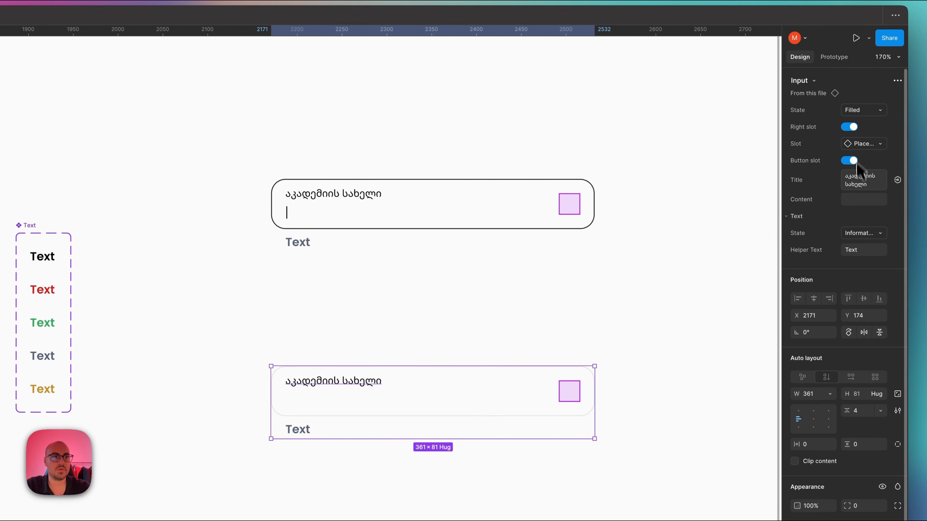
{"action": "key", "text": "super+z"}
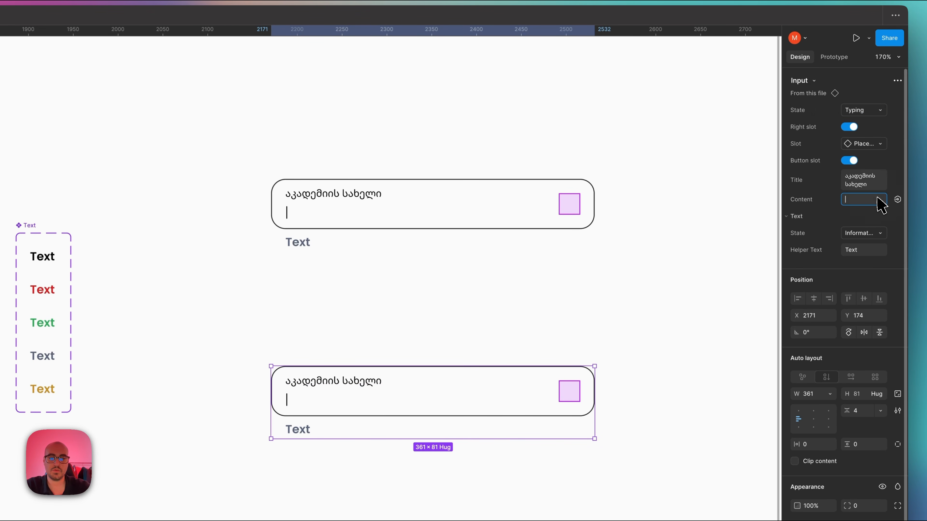
Set the lower Input copy's Content text to "საჩემო აკადემია".
{"action": "left_click", "coordinate": [877, 198]}
{"action": "type", "text": "sa"}
{"action": "key", "text": "ctrl+space"}
{"action": "key", "text": "super+a"}
{"action": "type", "text": "საჩემო ა"}
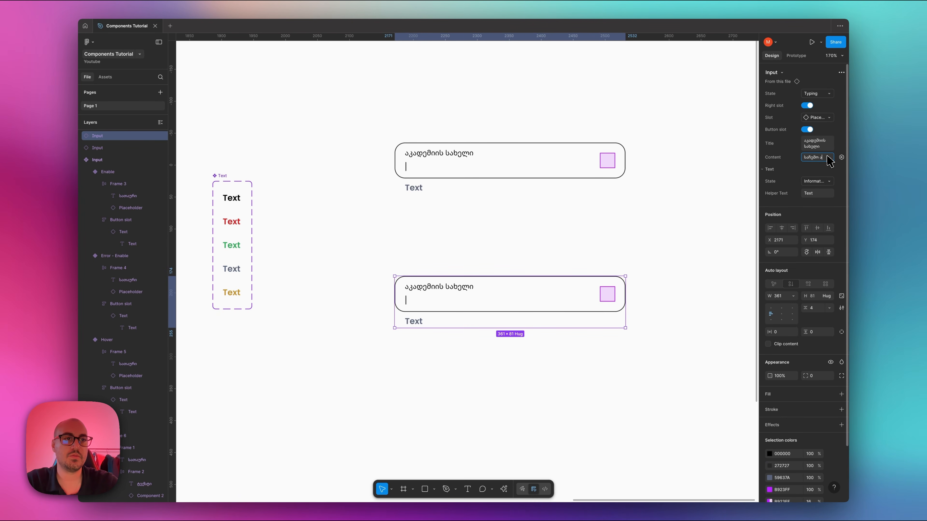
{"action": "type", "text": "კადემია"}
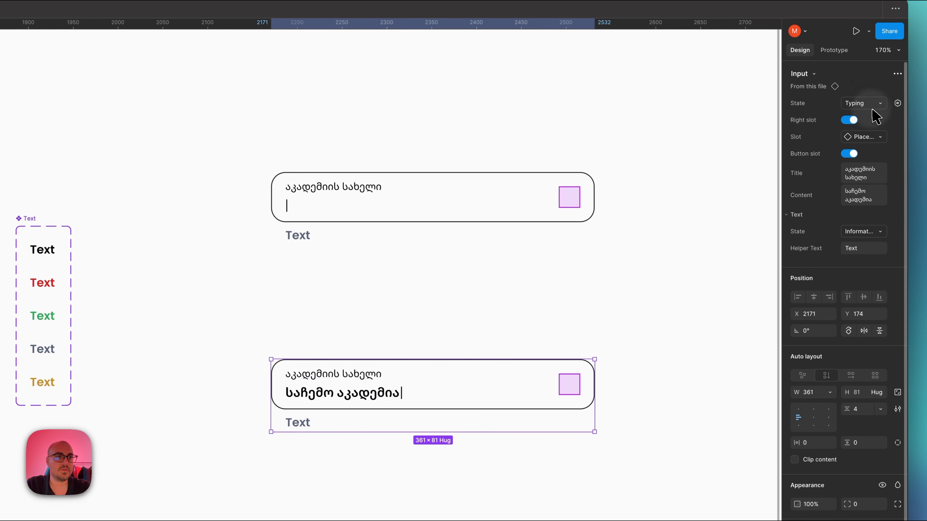
Switch the lower Input copy to the Filled state and move it up below the Typing instance, to Y 76.
{"action": "left_click", "coordinate": [870, 106]}
{"action": "left_click", "coordinate": [863, 118]}
{"action": "left_click", "coordinate": [485, 341]}
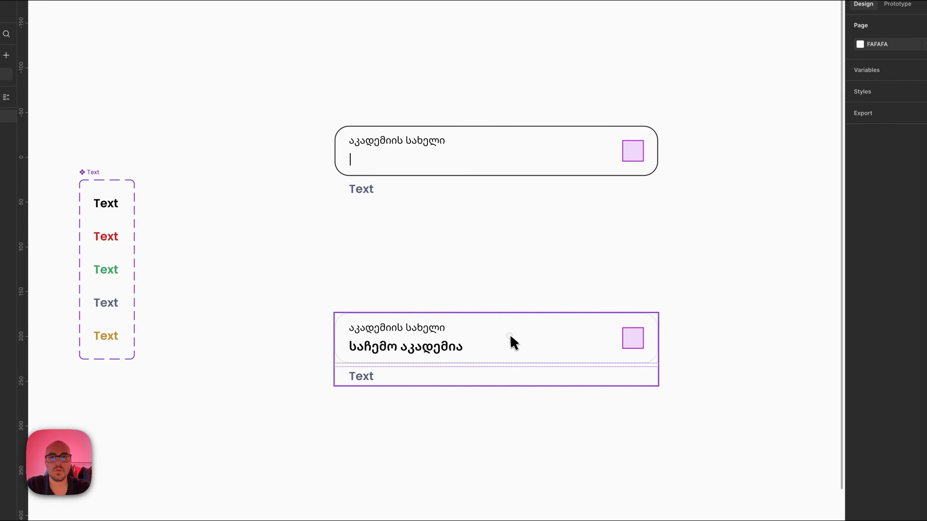
{"action": "left_click_drag", "start_coordinate": [446, 390], "coordinate": [449, 272]}
{"action": "left_click_drag", "start_coordinate": [514, 224], "coordinate": [510, 263]}
{"action": "left_click", "coordinate": [505, 373]}
Examine the Input component set's variants, the Enable variant's slot placeholder and the properties of the Filled test instance.
{"action": "scroll", "coordinate": [506, 373], "scroll_direction": "down", "scroll_amount": 5, "text": "ctrl"}
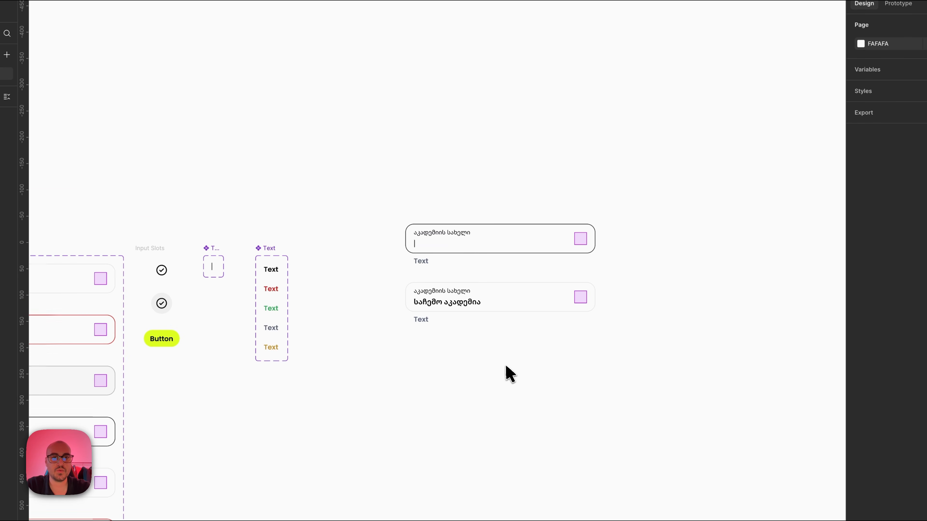
{"action": "scroll", "coordinate": [509, 374], "scroll_direction": "left", "scroll_amount": 5}
{"action": "scroll", "coordinate": [509, 374], "scroll_direction": "down", "scroll_amount": 2}
{"action": "scroll", "coordinate": [508, 374], "scroll_direction": "left", "scroll_amount": 6}
{"action": "scroll", "coordinate": [509, 374], "scroll_direction": "down", "scroll_amount": 3}
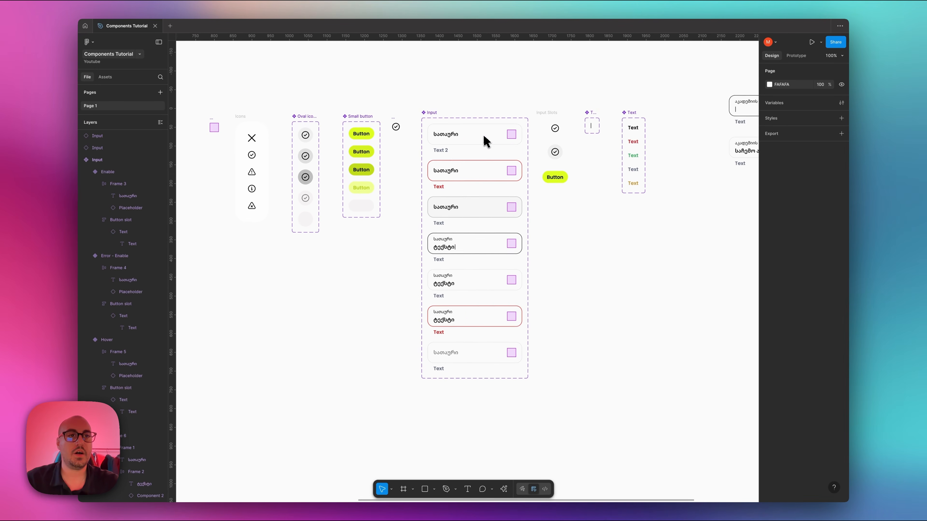
{"action": "scroll", "coordinate": [509, 120], "scroll_direction": "up", "scroll_amount": 3}
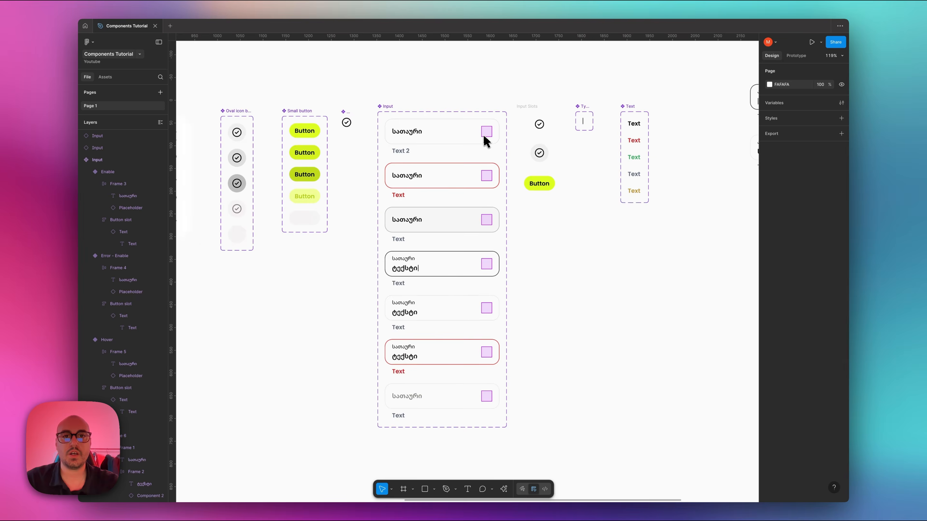
{"action": "scroll", "coordinate": [485, 137], "scroll_direction": "up", "scroll_amount": 2}
{"action": "double_click", "coordinate": [475, 134]}
{"action": "left_click", "coordinate": [486, 133]}
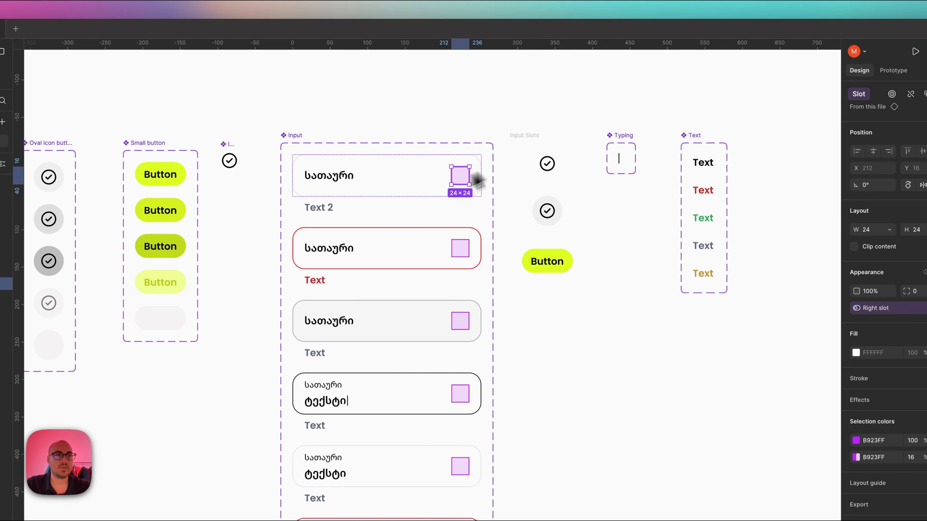
{"action": "left_click", "coordinate": [662, 270]}
{"action": "scroll", "coordinate": [669, 234], "scroll_direction": "right", "scroll_amount": 9}
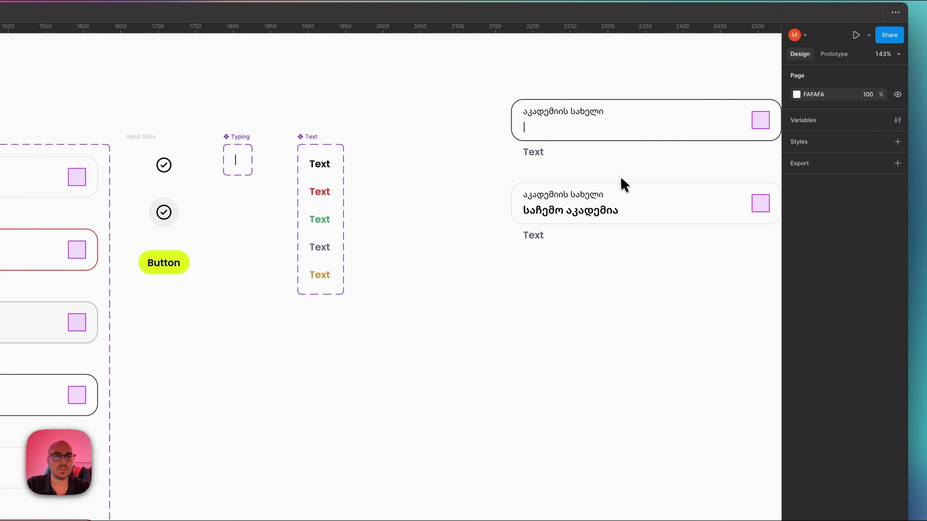
{"action": "left_click", "coordinate": [621, 221]}
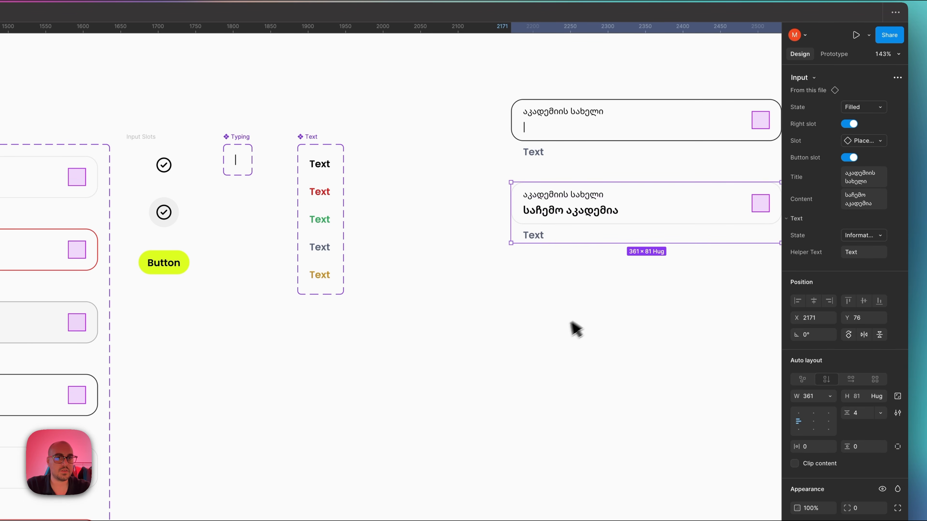
{"action": "left_click", "coordinate": [564, 331]}
Set the default values of the Input component set's Right slot and Button slot properties to False.
{"action": "scroll", "coordinate": [558, 333], "scroll_direction": "left", "scroll_amount": 5}
{"action": "scroll", "coordinate": [560, 333], "scroll_direction": "down", "scroll_amount": 3}
{"action": "left_click", "coordinate": [351, 128]}
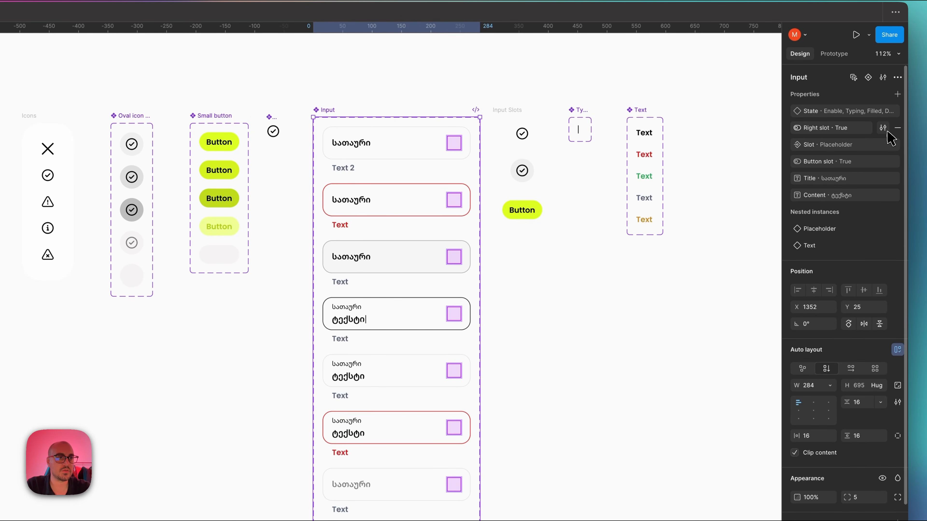
{"action": "left_click", "coordinate": [884, 129]}
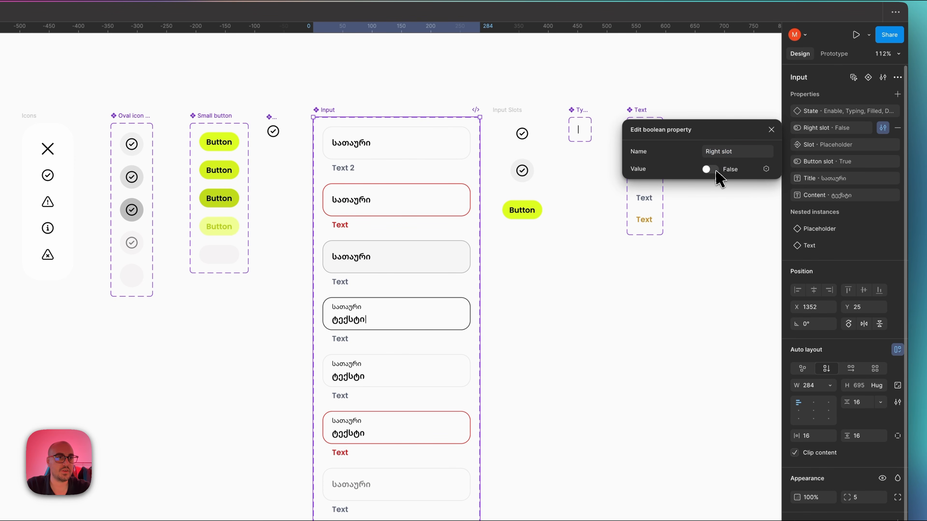
{"action": "left_click", "coordinate": [884, 163]}
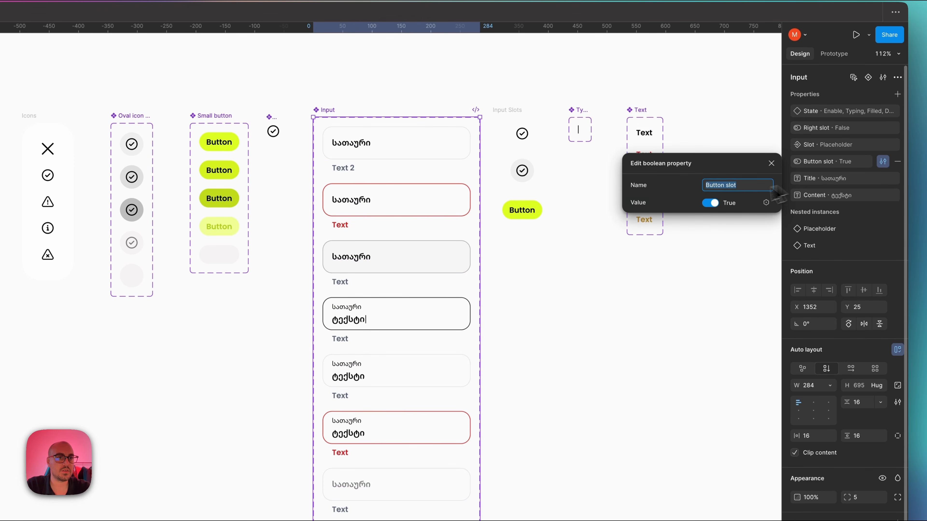
{"action": "left_click", "coordinate": [714, 204]}
{"action": "left_click", "coordinate": [538, 290]}
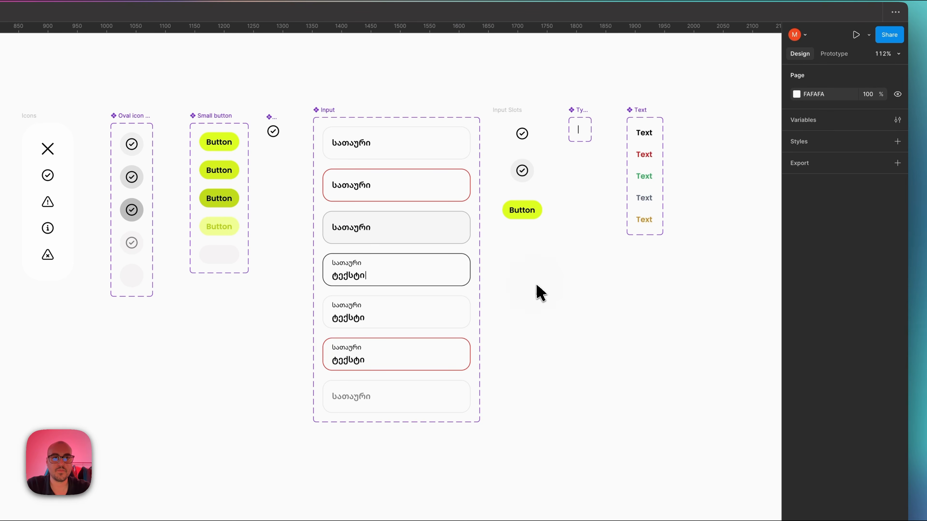
Remove the two test Input instances beside the Text component set.
{"action": "scroll", "coordinate": [540, 288], "scroll_direction": "right", "scroll_amount": 10}
{"action": "left_click", "coordinate": [538, 131]}
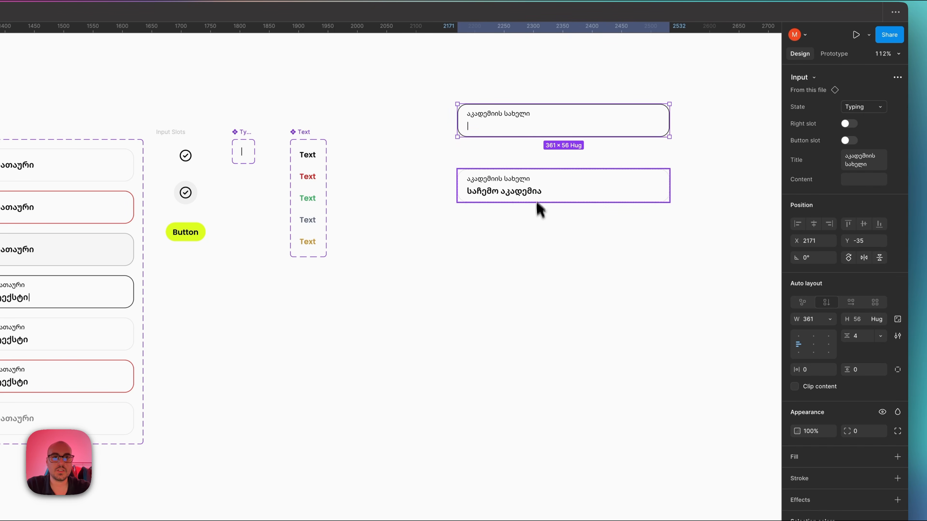
{"action": "key", "text": "super+x"}
{"action": "scroll", "coordinate": [538, 196], "scroll_direction": "left", "scroll_amount": 10}
{"action": "scroll", "coordinate": [540, 193], "scroll_direction": "up", "scroll_amount": 5}
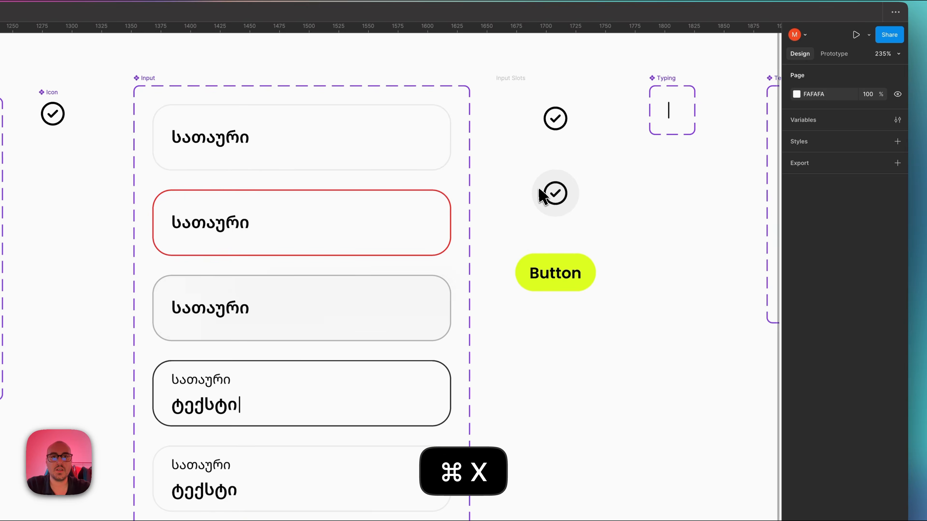
Place a new Enable Input instance beyond the Text component set at X 2227 and widen it to 348.
{"action": "scroll", "coordinate": [532, 190], "scroll_direction": "down", "scroll_amount": 6}
{"action": "left_click_drag", "start_coordinate": [423, 140], "coordinate": [719, 178]}
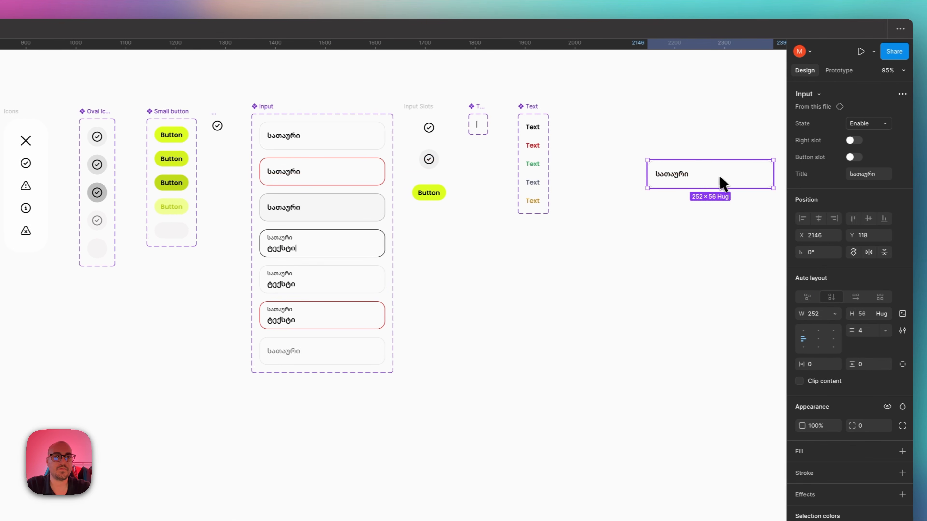
{"action": "scroll", "coordinate": [717, 185], "scroll_direction": "right", "scroll_amount": 10}
{"action": "scroll", "coordinate": [716, 184], "scroll_direction": "up", "scroll_amount": 5}
{"action": "left_click_drag", "start_coordinate": [457, 213], "coordinate": [646, 206]}
Preview the new Input instance in the Typing, Filled, Disable, Hover, Error - Enable and Error - Filled states, returning it to Enable.
{"action": "left_click", "coordinate": [870, 123]}
{"action": "left_click", "coordinate": [870, 134]}
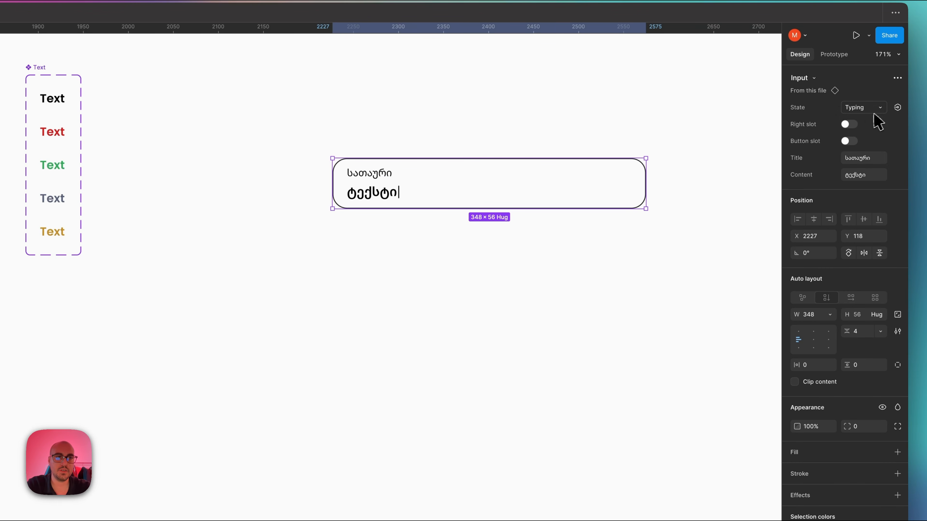
{"action": "left_click", "coordinate": [874, 111]}
{"action": "left_click", "coordinate": [876, 120]}
{"action": "left_click", "coordinate": [873, 111]}
{"action": "left_click", "coordinate": [874, 118]}
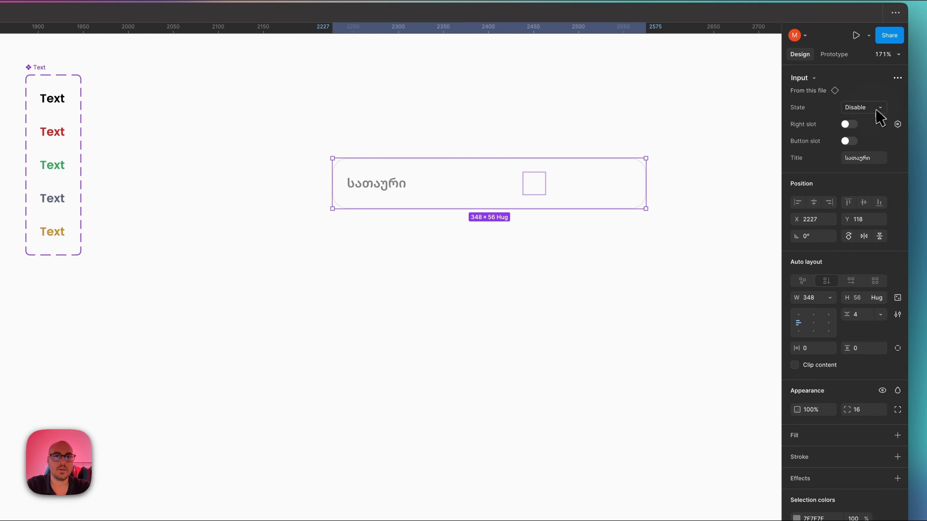
{"action": "left_click", "coordinate": [875, 110]}
{"action": "left_click", "coordinate": [875, 119]}
{"action": "left_click", "coordinate": [877, 108]}
{"action": "left_click", "coordinate": [875, 119]}
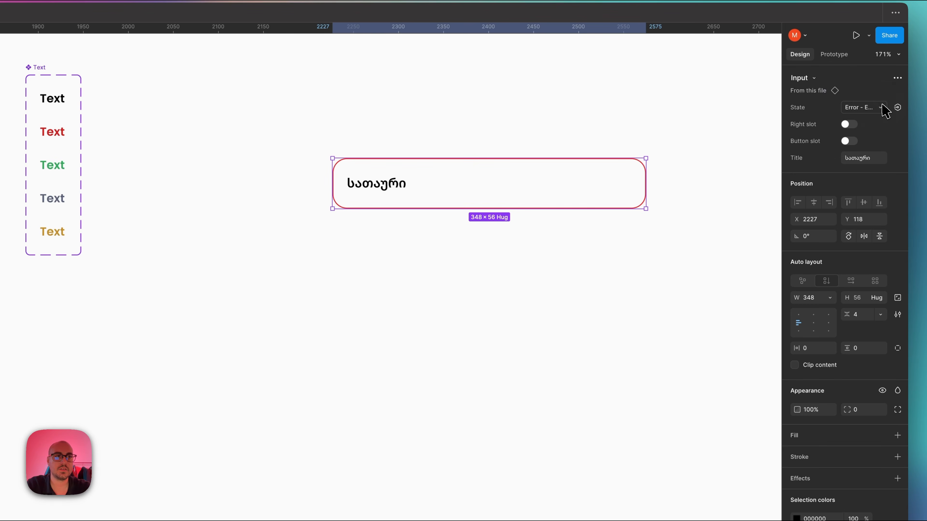
{"action": "left_click", "coordinate": [884, 108]}
{"action": "left_click", "coordinate": [879, 118]}
{"action": "left_click", "coordinate": [881, 108]}
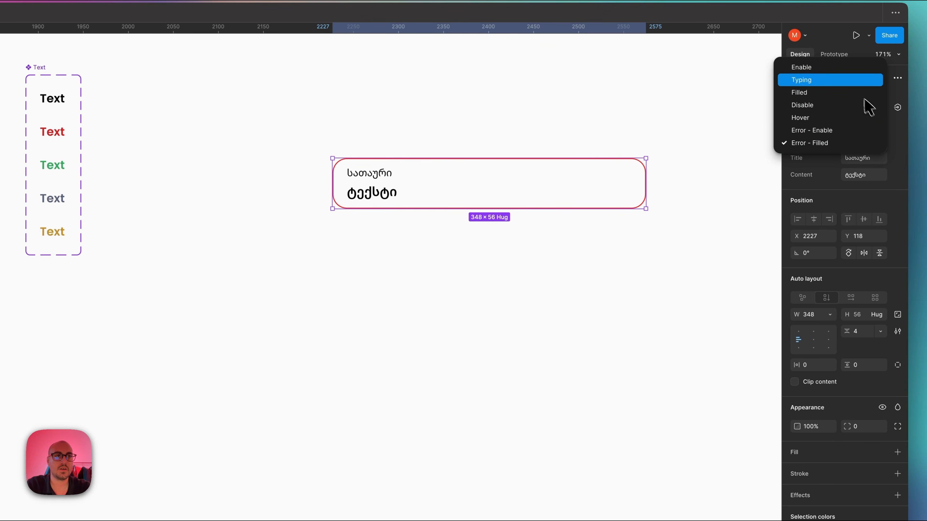
{"action": "left_click", "coordinate": [849, 70]}
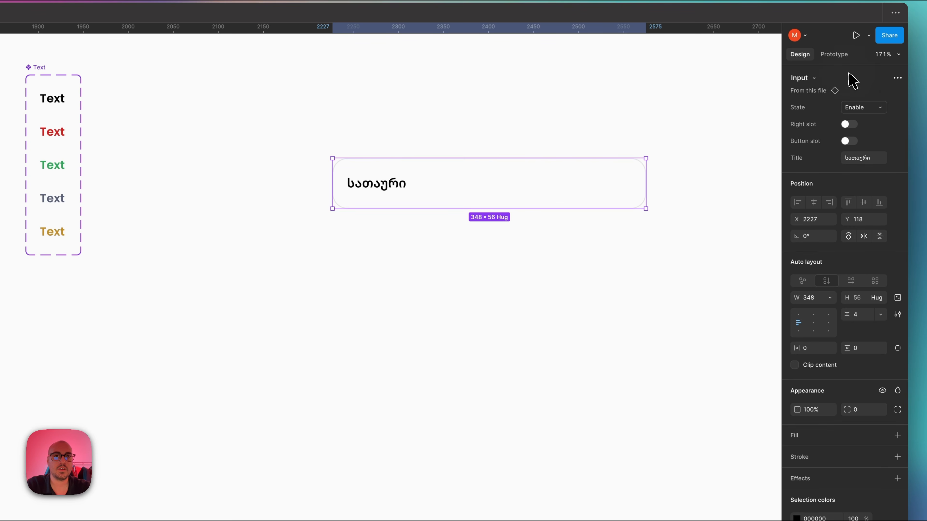
Turn on the Input instance's Right slot and fill it with the Button component.
{"action": "left_click", "coordinate": [849, 124]}
{"action": "left_click", "coordinate": [860, 139]}
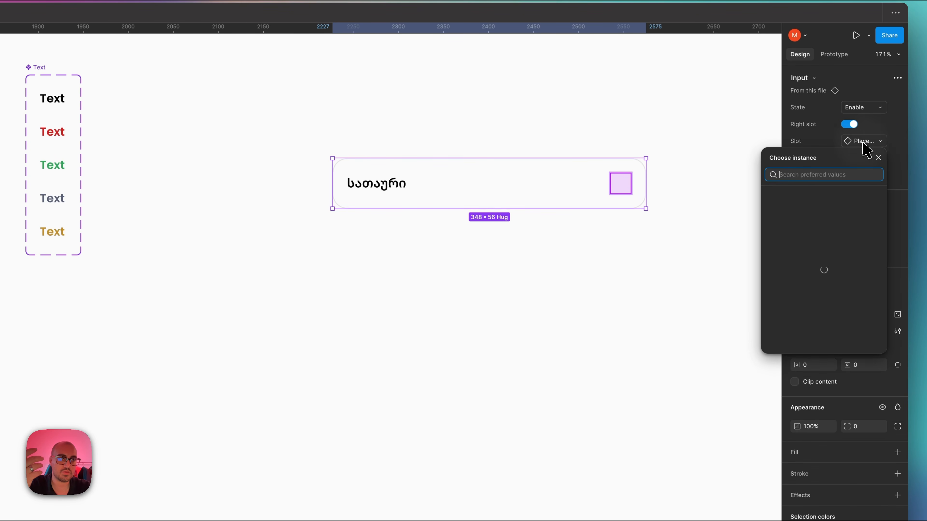
{"action": "left_click", "coordinate": [830, 220]}
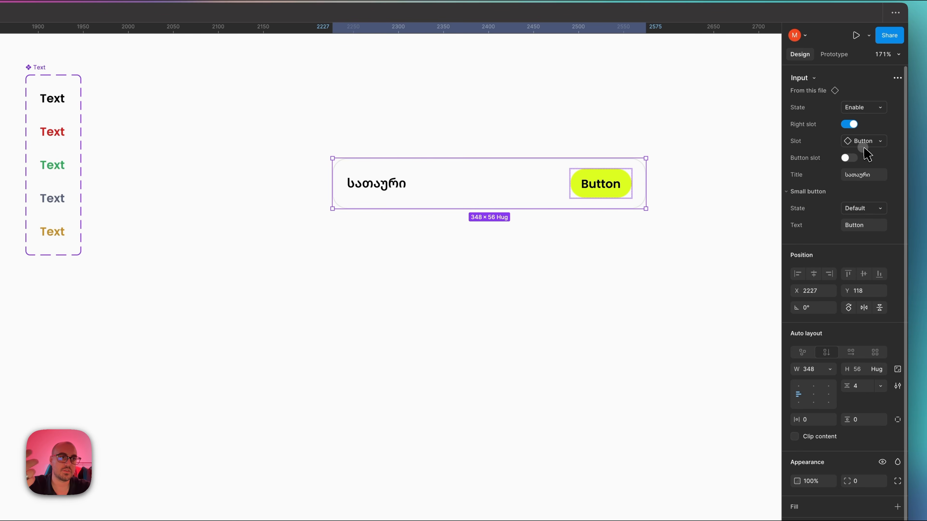
Swap the instance's slot to Oval icon button and to Icon with the triangle X icon, returning it to Button.
{"action": "left_click", "coordinate": [875, 144]}
{"action": "left_click", "coordinate": [817, 245]}
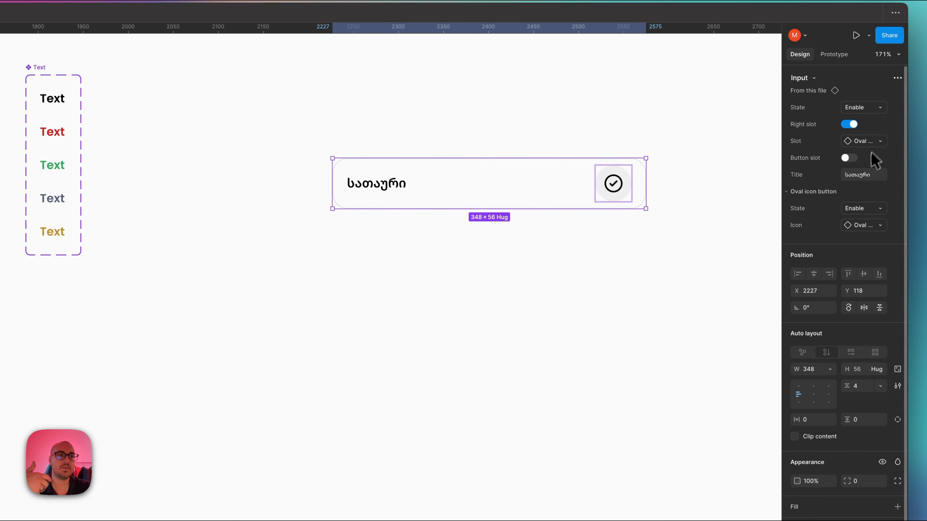
{"action": "left_click", "coordinate": [874, 143]}
{"action": "left_click", "coordinate": [819, 269]}
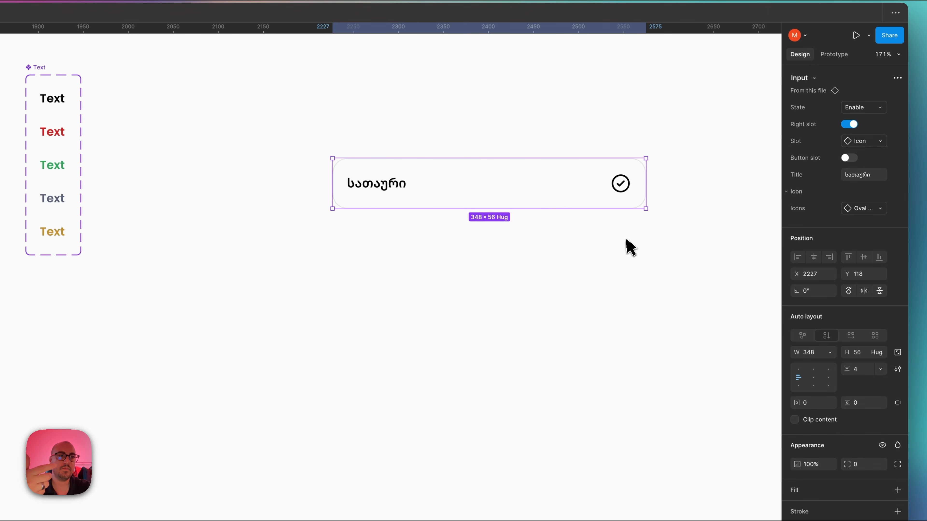
{"action": "left_click", "coordinate": [869, 211]}
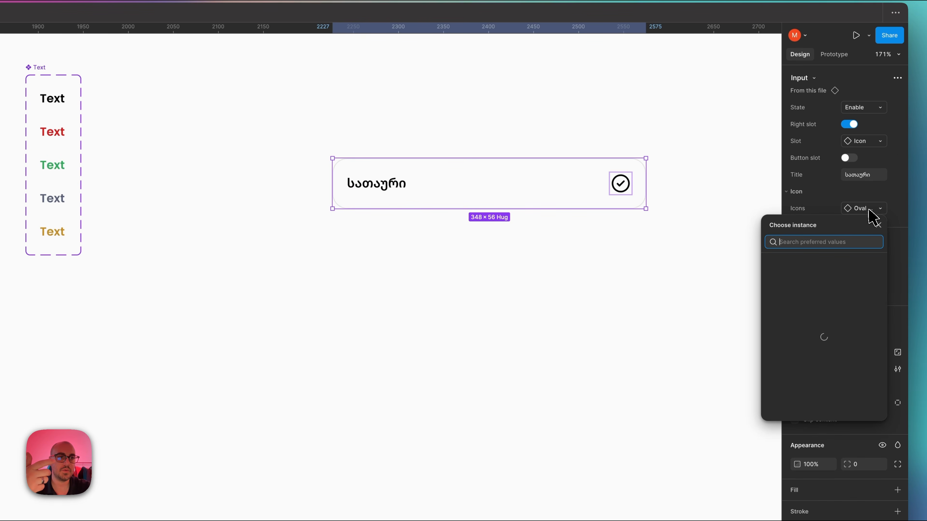
{"action": "left_click", "coordinate": [879, 142]}
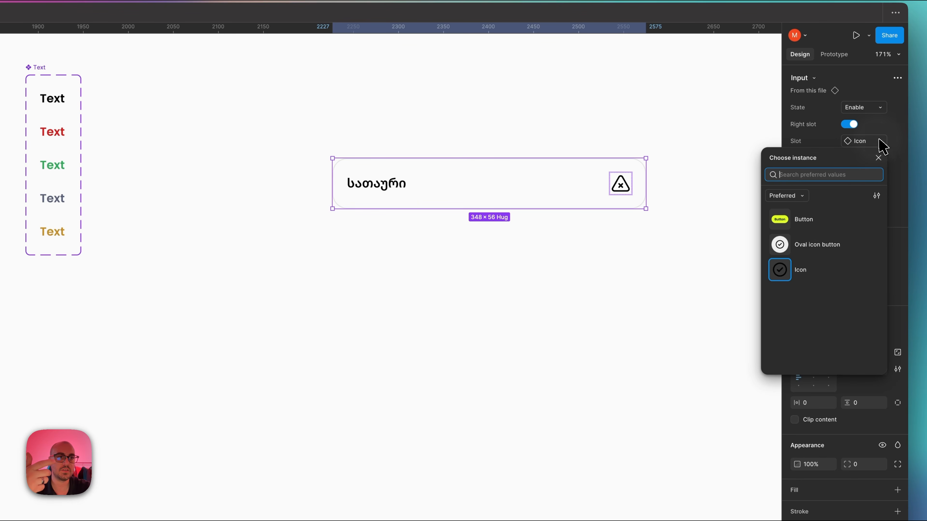
{"action": "left_click", "coordinate": [832, 219]}
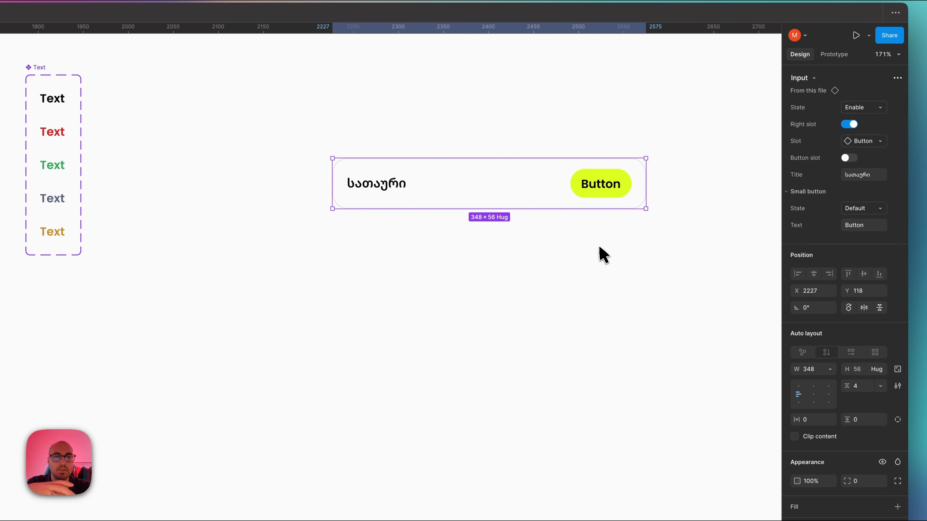
Preview the Input instance's nested small button in the Pressed and Disable states and turn on the instance's Button slot.
{"action": "left_click", "coordinate": [870, 219]}
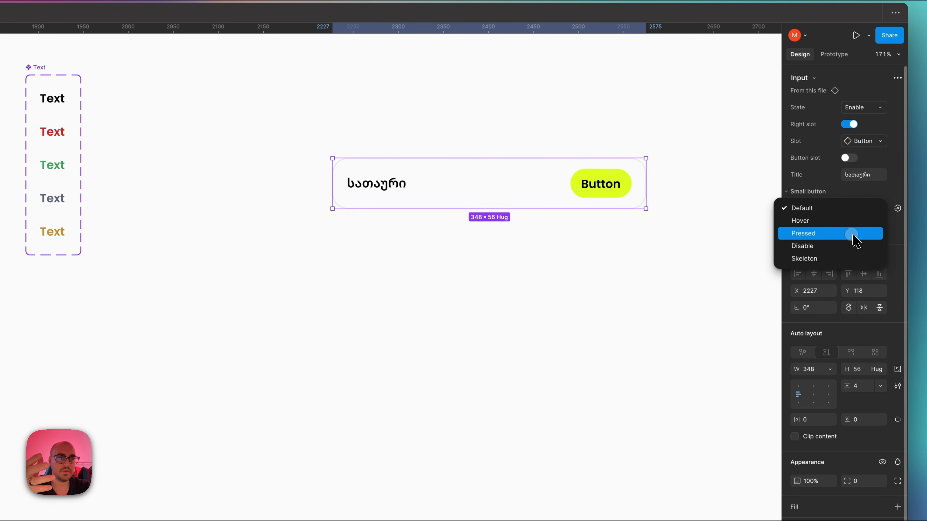
{"action": "left_click", "coordinate": [851, 233]}
{"action": "left_click", "coordinate": [881, 209]}
{"action": "left_click", "coordinate": [872, 221]}
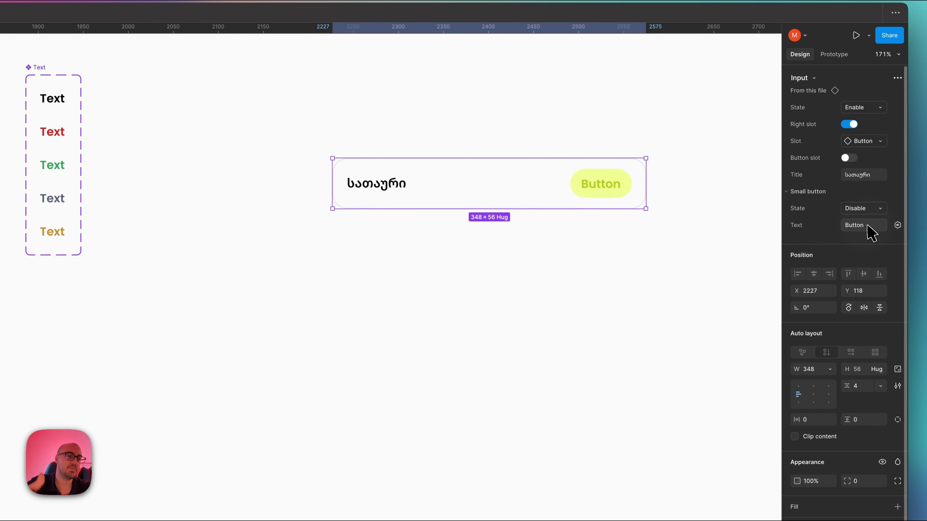
{"action": "left_click", "coordinate": [597, 297]}
{"action": "left_click", "coordinate": [581, 192]}
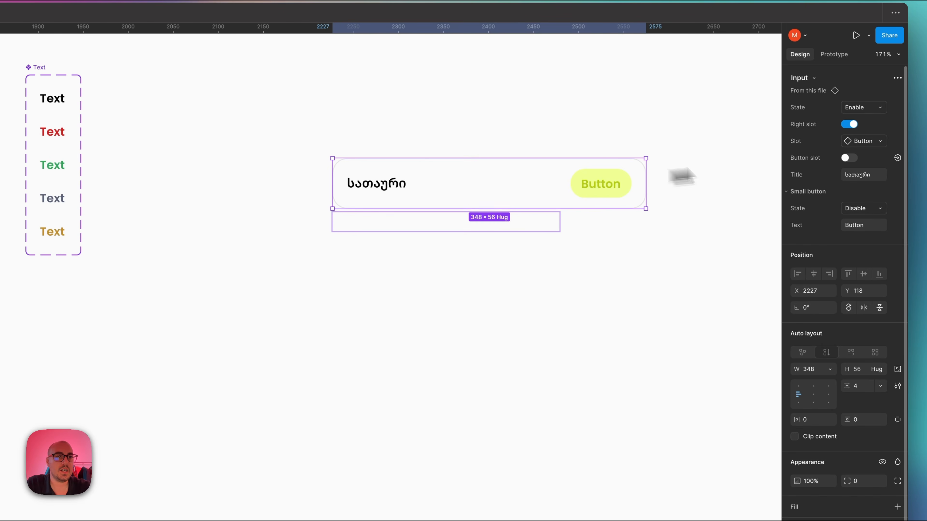
{"action": "left_click", "coordinate": [848, 158]}
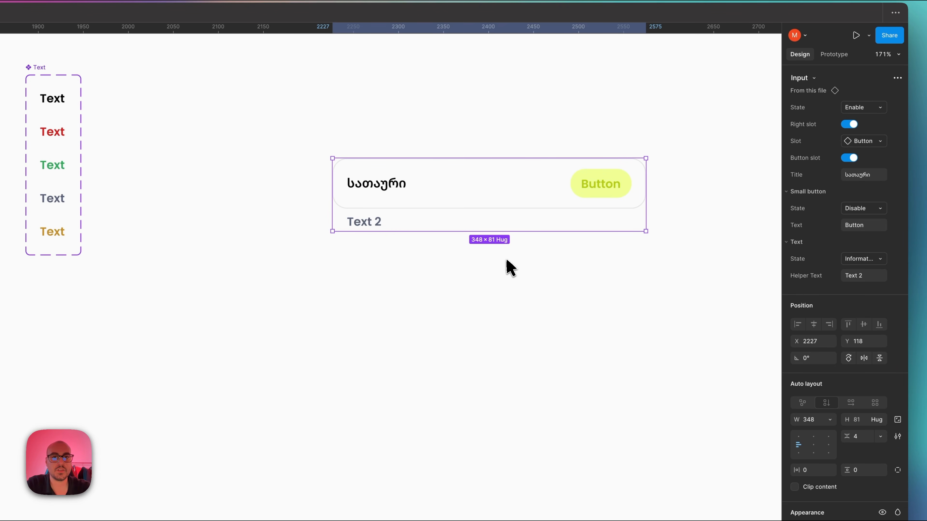
{"action": "left_click", "coordinate": [590, 298]}
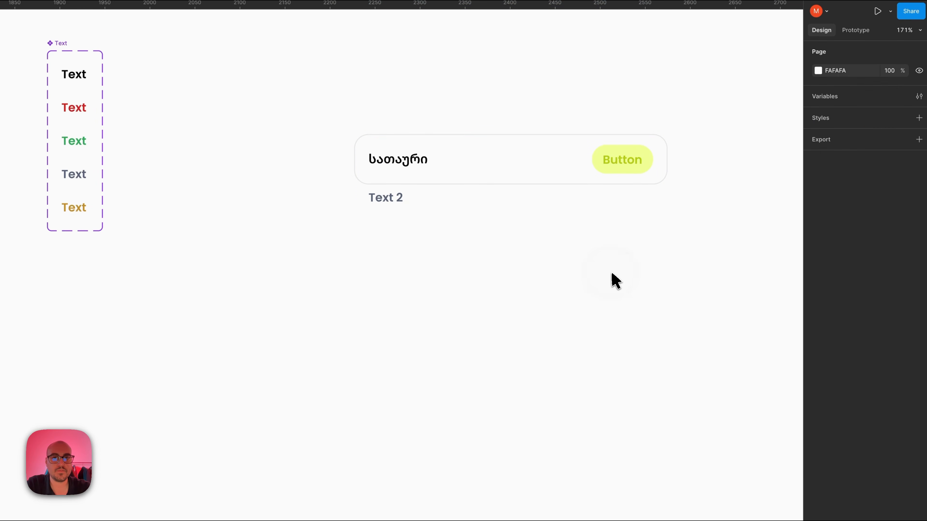
Remove the test Input instance placed beyond the Text component set.
{"action": "scroll", "coordinate": [615, 281], "scroll_direction": "down", "scroll_amount": 5}
{"action": "left_click", "coordinate": [551, 223]}
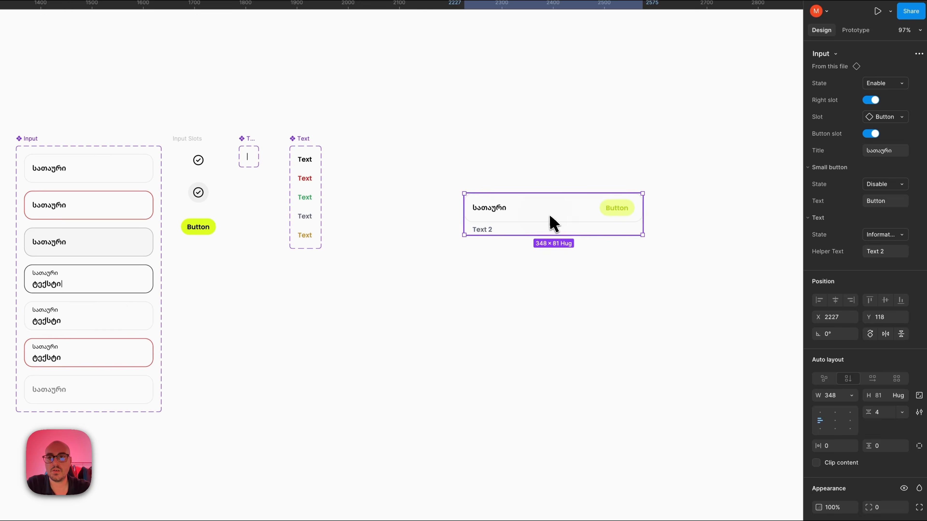
{"action": "key", "text": "super+x"}
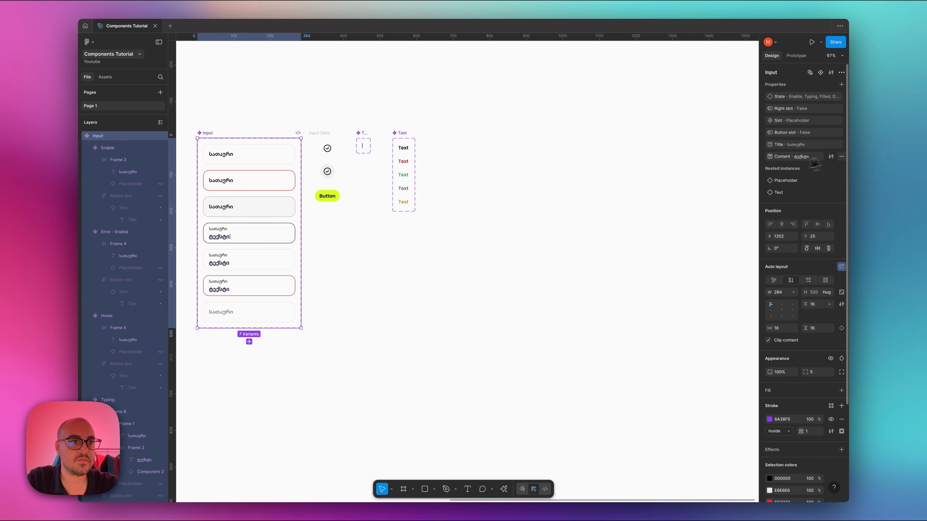
{"action": "left_click", "coordinate": [593, 161]}
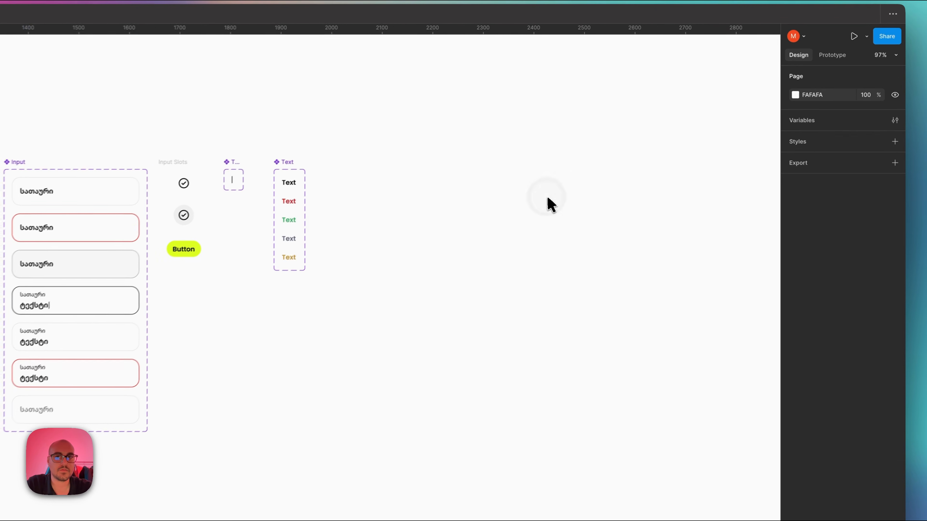
Examine the Text component set's Default variant and the settings of its Helper Text property.
{"action": "scroll", "coordinate": [591, 161], "scroll_direction": "up", "scroll_amount": 5}
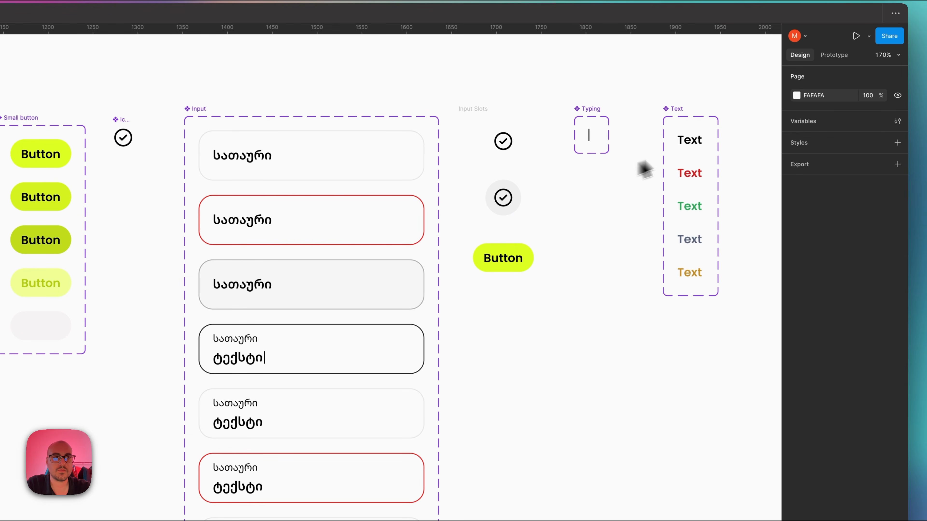
{"action": "left_click", "coordinate": [695, 145]}
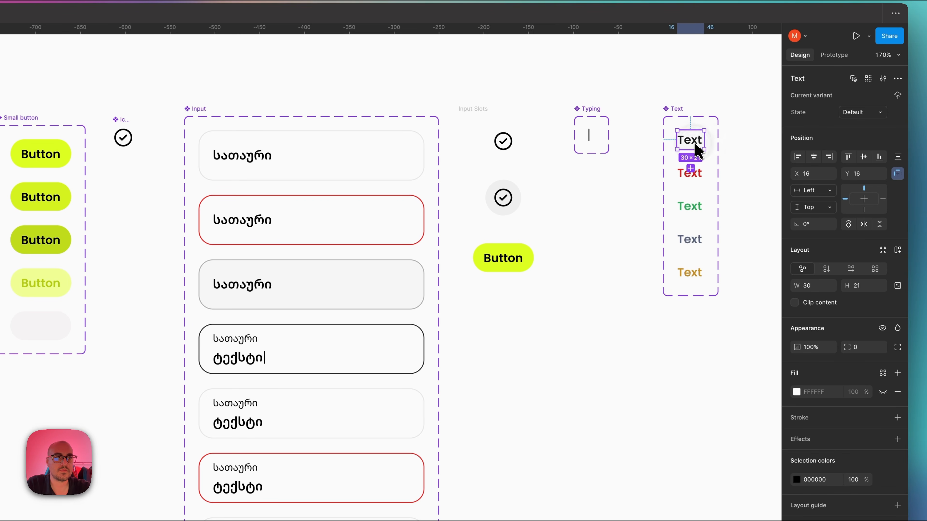
{"action": "double_click", "coordinate": [694, 146]}
{"action": "left_click", "coordinate": [768, 112]}
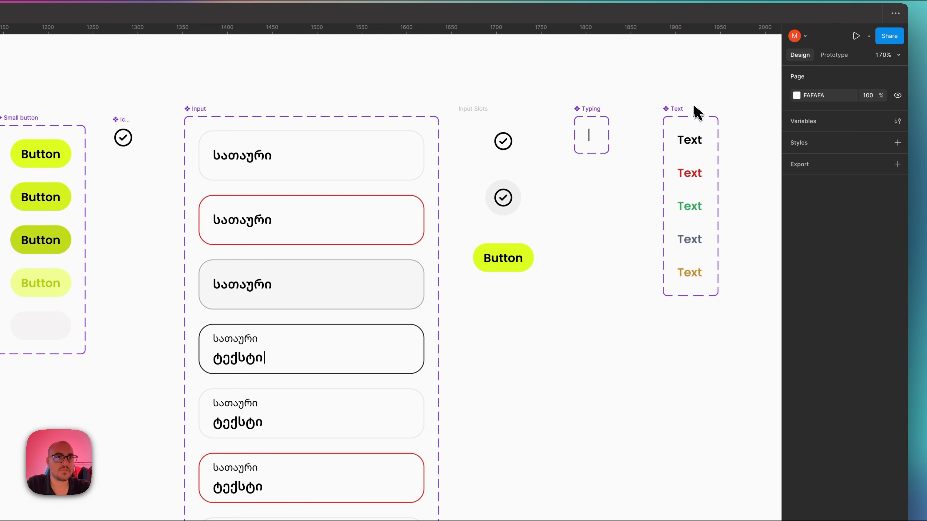
{"action": "left_click", "coordinate": [688, 113]}
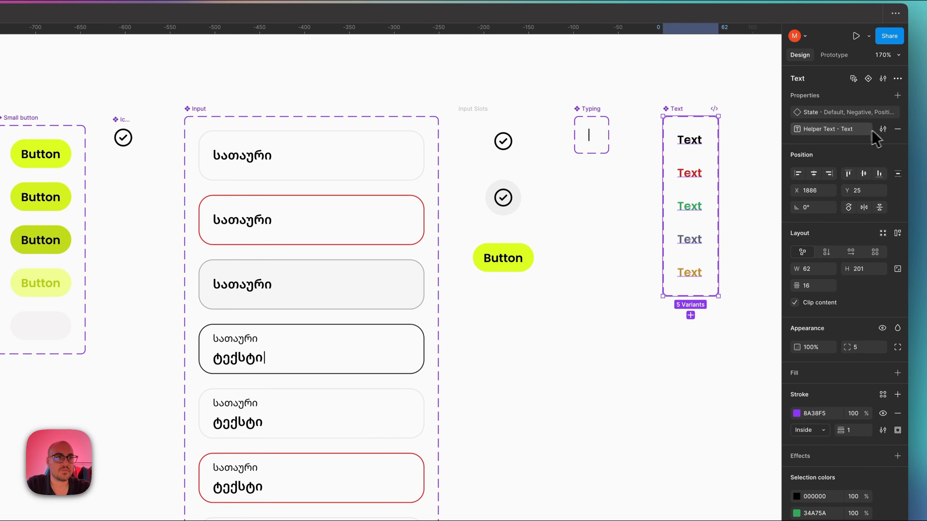
{"action": "left_click", "coordinate": [883, 130]}
{"action": "left_click", "coordinate": [608, 304]}
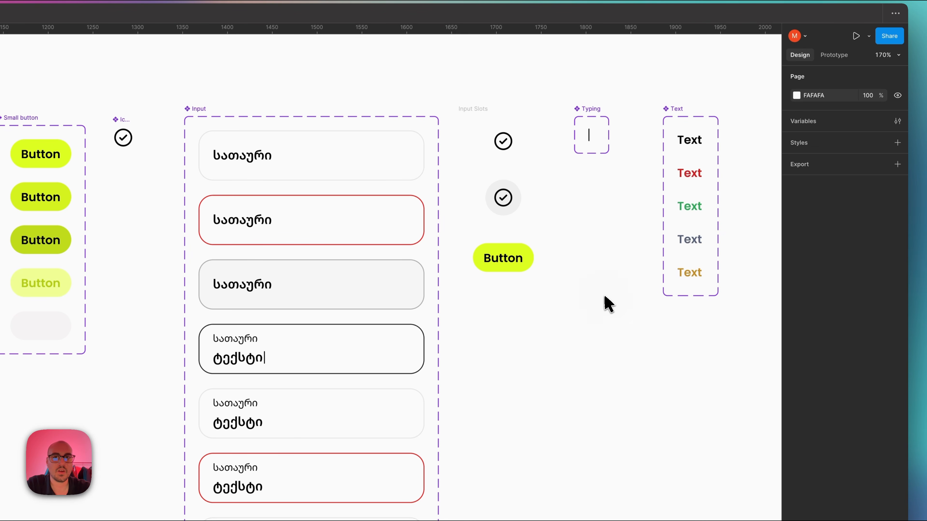
Place a new Enable Input instance at X 2033, Y 346 and turn on its Button slot to check the helper text property.
{"action": "left_click", "coordinate": [206, 120]}
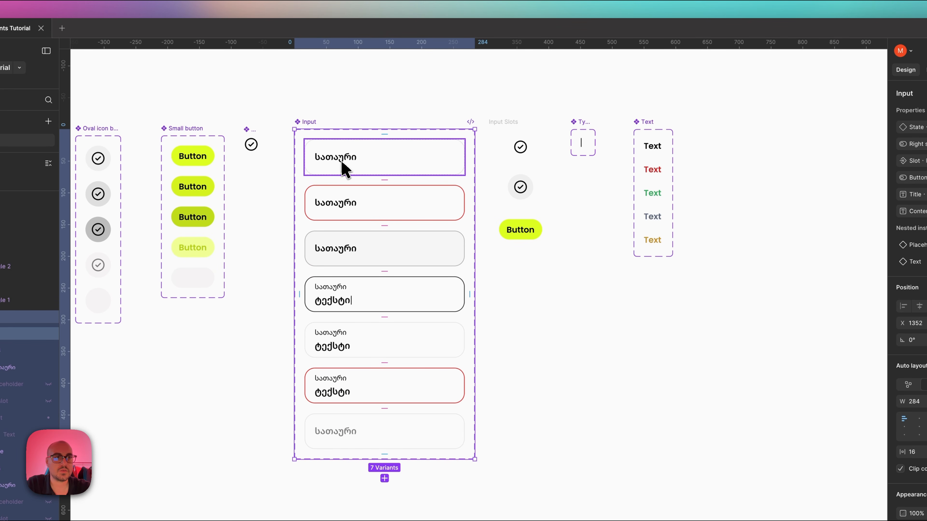
{"action": "left_click", "coordinate": [398, 160]}
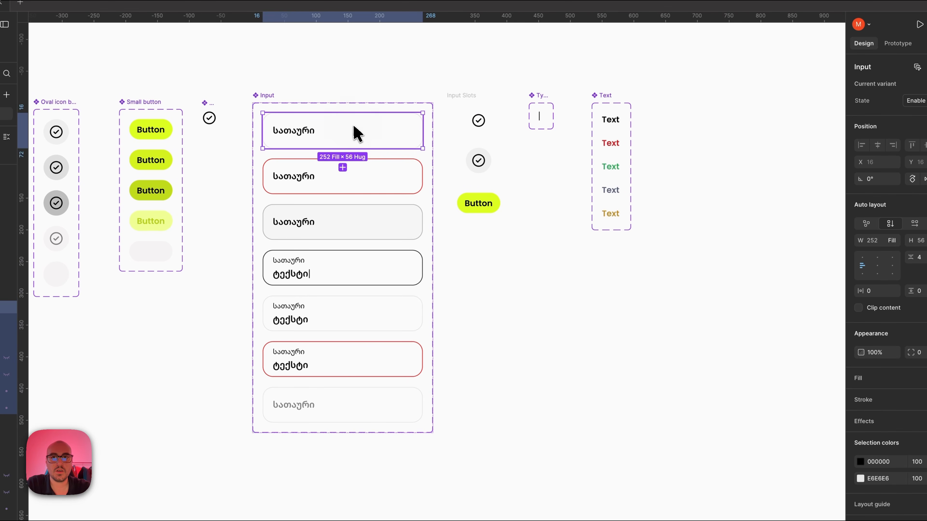
{"action": "left_click_drag", "start_coordinate": [358, 133], "coordinate": [779, 327]}
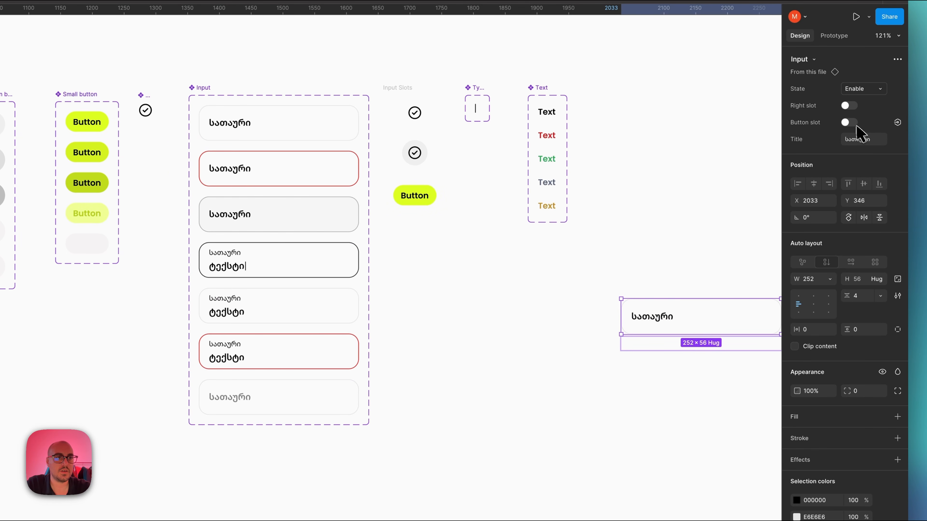
{"action": "left_click", "coordinate": [849, 122]}
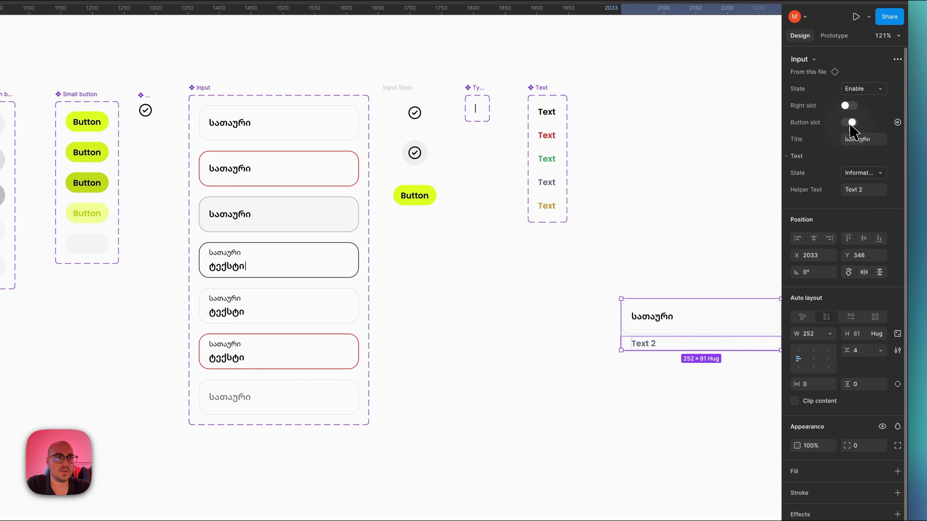
{"action": "left_click", "coordinate": [867, 190]}
{"action": "scroll", "coordinate": [602, 272], "scroll_direction": "right", "scroll_amount": 3}
{"action": "scroll", "coordinate": [601, 272], "scroll_direction": "down", "scroll_amount": 1}
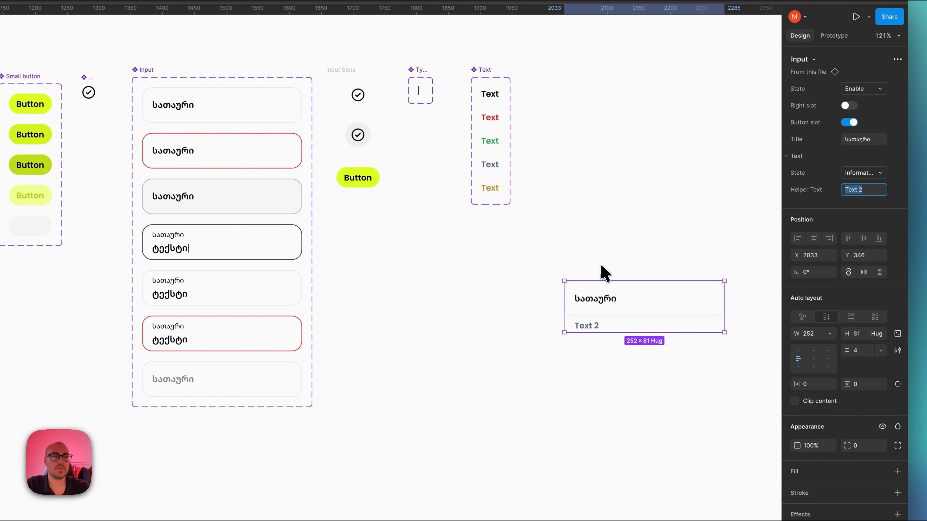
Delete the new test instance and review the Input component set's properties and nested instances.
{"action": "left_click", "coordinate": [599, 267]}
{"action": "left_click", "coordinate": [593, 291]}
{"action": "key", "text": "super+x"}
{"action": "left_click", "coordinate": [138, 69]}
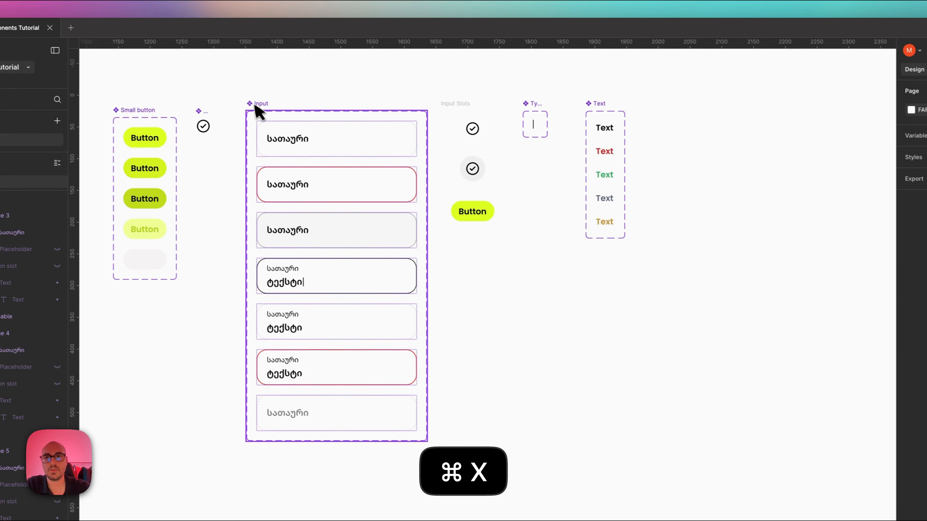
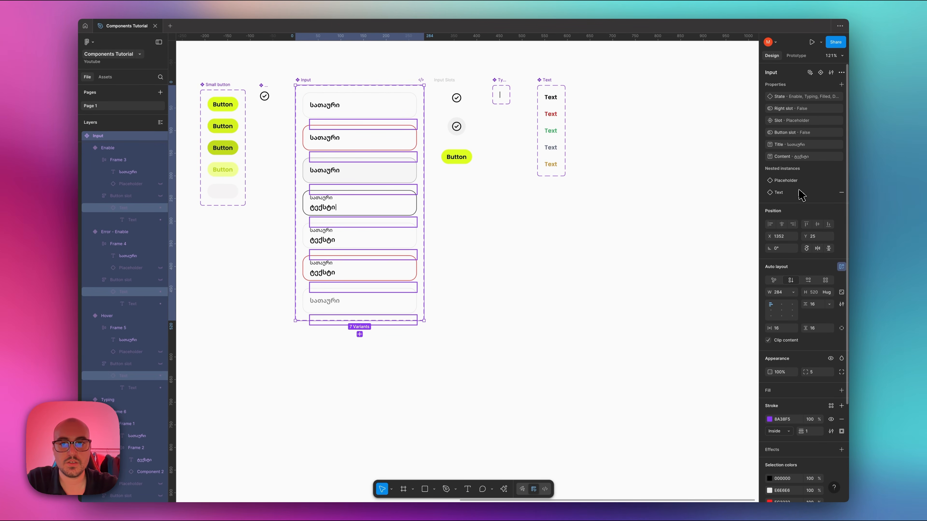
{"action": "left_click", "coordinate": [554, 226]}
Place an instance of the Close icon from the Icons frame on the empty canvas at X 1270, Y 466.
{"action": "scroll", "coordinate": [536, 294], "scroll_direction": "left", "scroll_amount": 5}
{"action": "scroll", "coordinate": [537, 294], "scroll_direction": "up", "scroll_amount": 1}
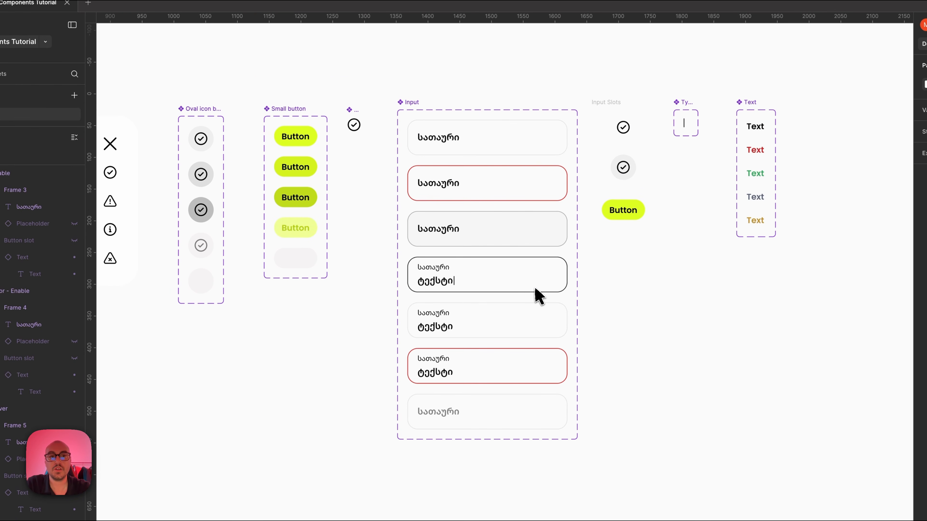
{"action": "scroll", "coordinate": [535, 291], "scroll_direction": "up", "scroll_amount": 3}
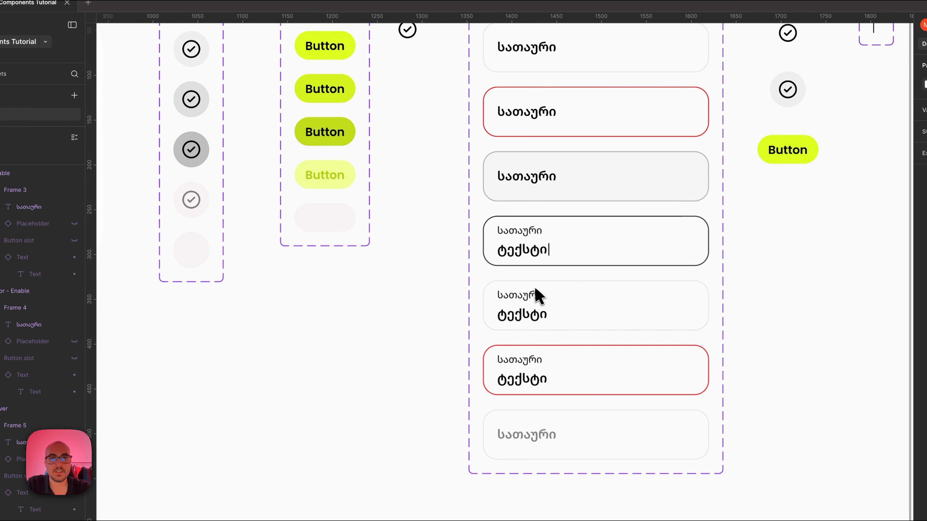
{"action": "left_click", "coordinate": [591, 234]}
{"action": "scroll", "coordinate": [593, 232], "scroll_direction": "down", "scroll_amount": 3}
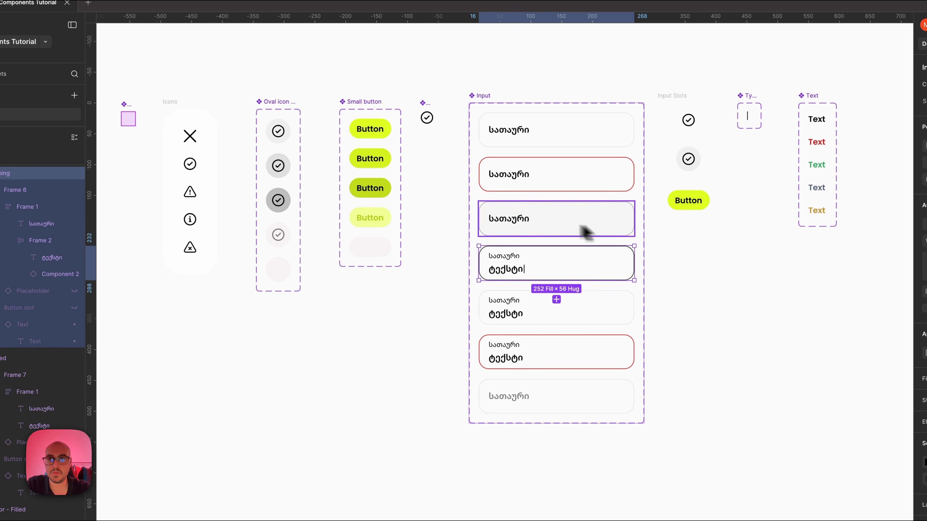
{"action": "left_click", "coordinate": [195, 134]}
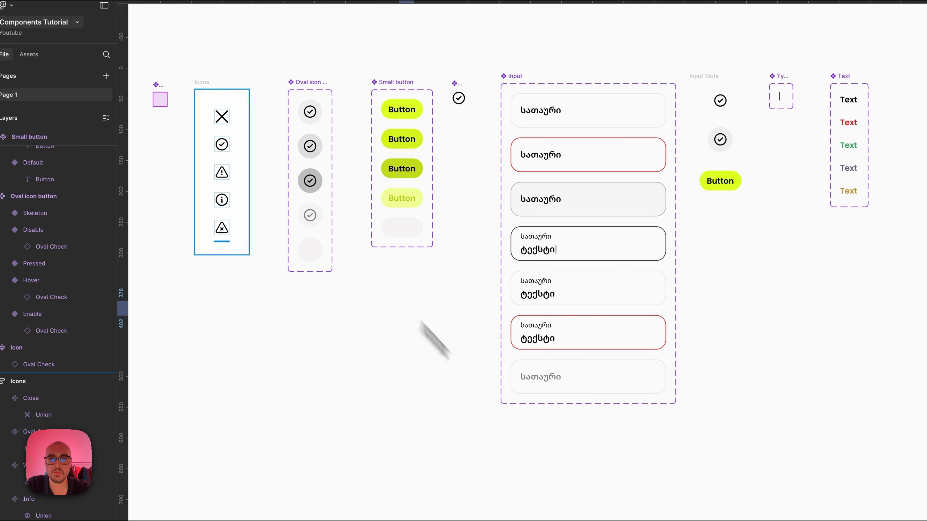
{"action": "left_click_drag", "start_coordinate": [225, 122], "coordinate": [460, 369]}
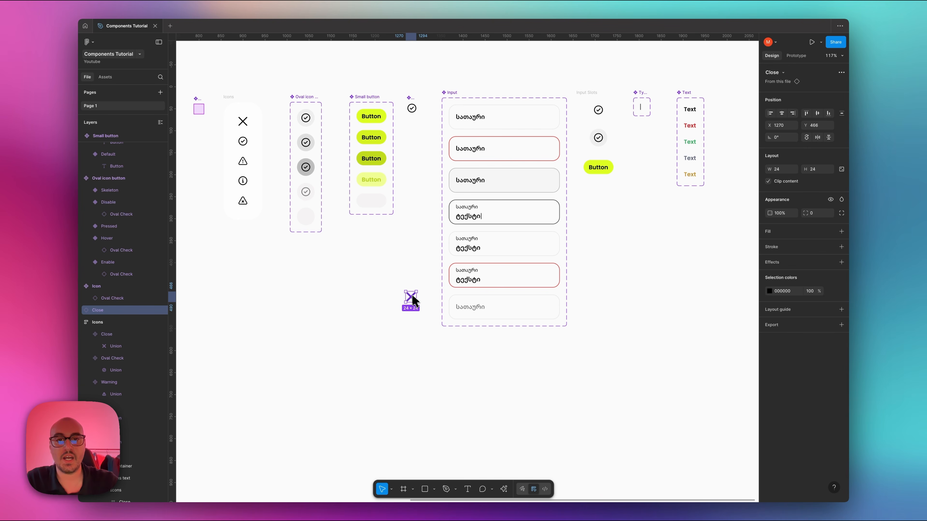
Set the default value of the Input component set's Right slot property to True.
{"action": "left_click", "coordinate": [469, 218]}
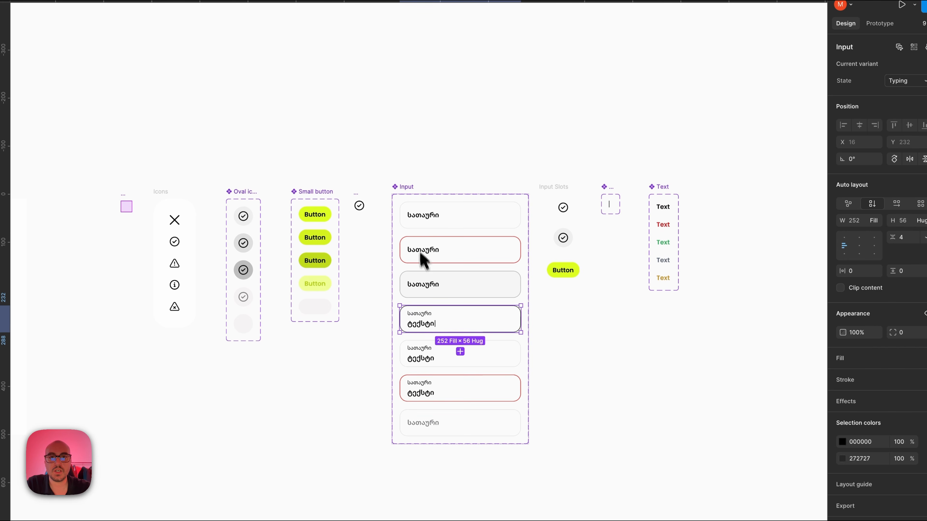
{"action": "left_click", "coordinate": [336, 11]}
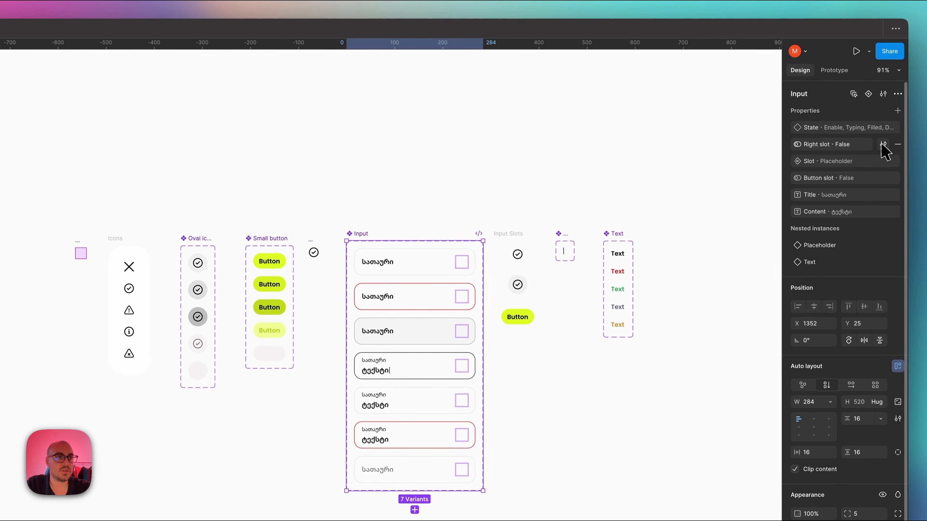
{"action": "left_click", "coordinate": [883, 145]}
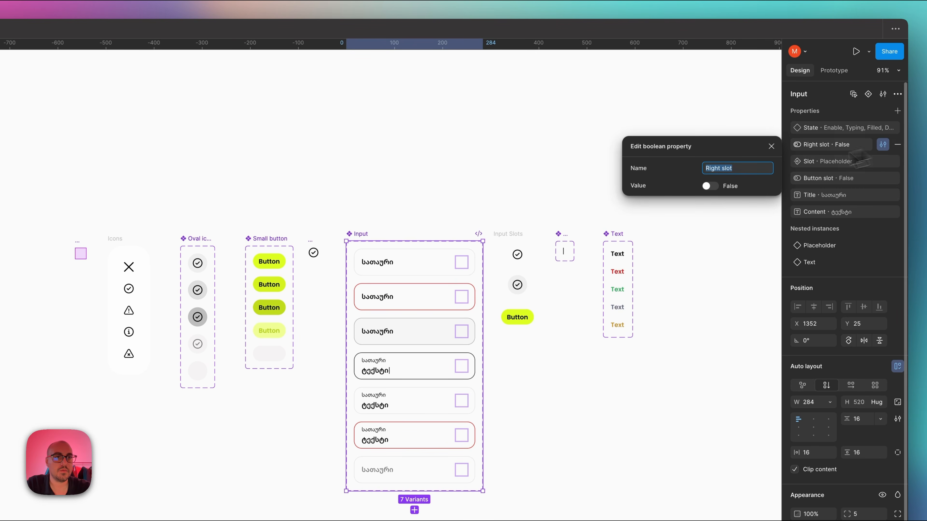
{"action": "left_click", "coordinate": [710, 186]}
{"action": "left_click", "coordinate": [427, 207]}
Paste the Close icon into the Typing variant of the Input set and move it before the placeholder slot.
{"action": "scroll", "coordinate": [427, 205], "scroll_direction": "down", "scroll_amount": 4}
{"action": "scroll", "coordinate": [428, 205], "scroll_direction": "up", "scroll_amount": 5}
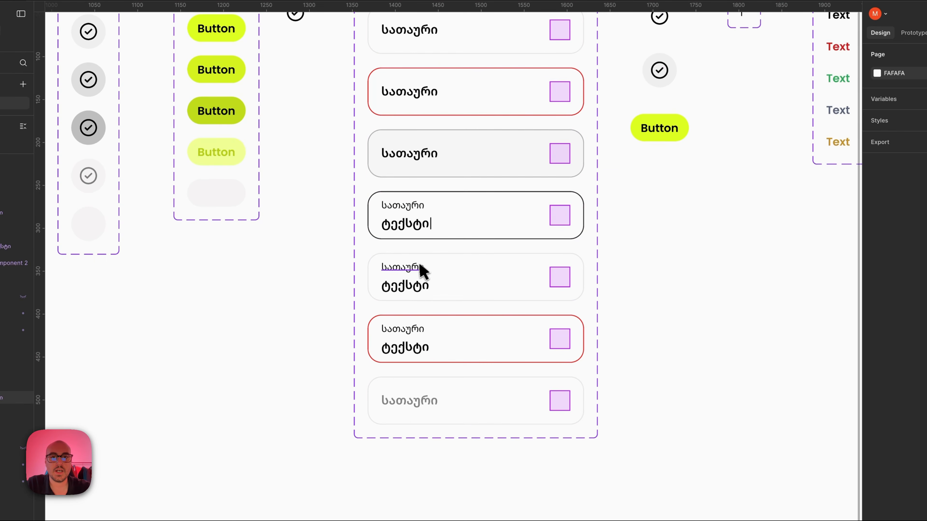
{"action": "left_click", "coordinate": [339, 302], "text": "super"}
{"action": "left_click", "coordinate": [461, 236]}
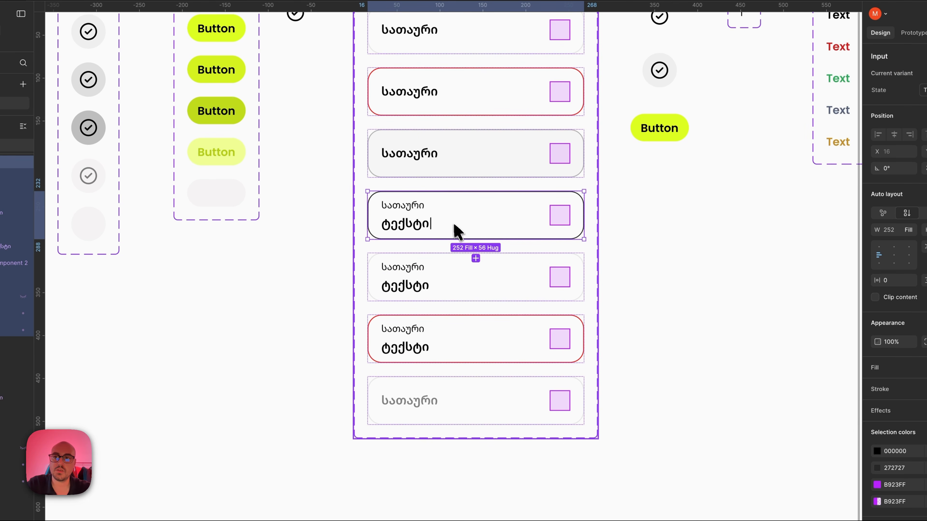
{"action": "key", "text": "super+v"}
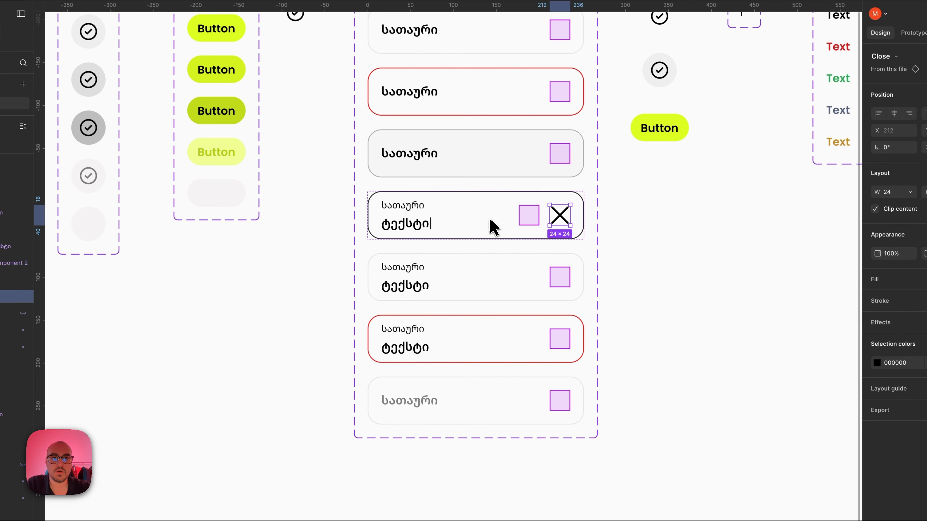
{"action": "key", "text": "Left"}
Scale the Close icon in the Typing variant down to 12 × 12.
{"action": "scroll", "coordinate": [547, 213], "scroll_direction": "up", "scroll_amount": 5}
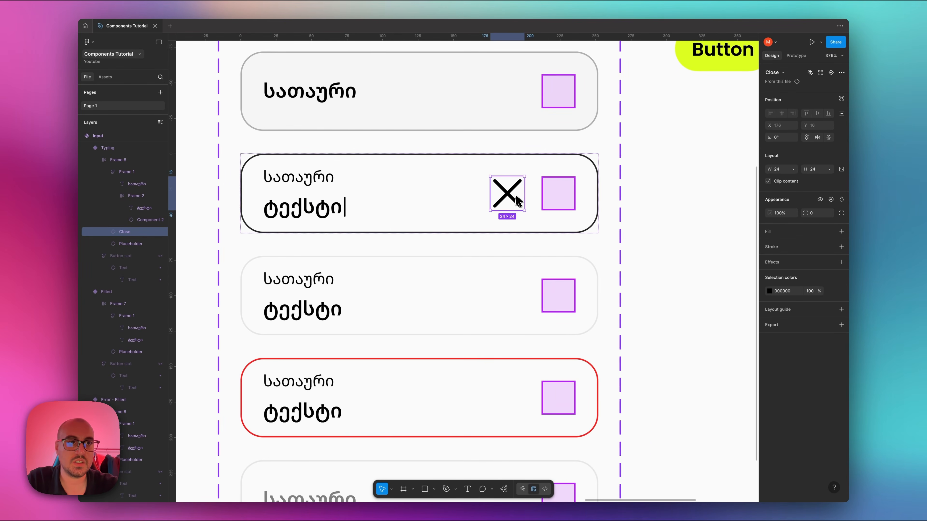
{"action": "key", "text": "k"}
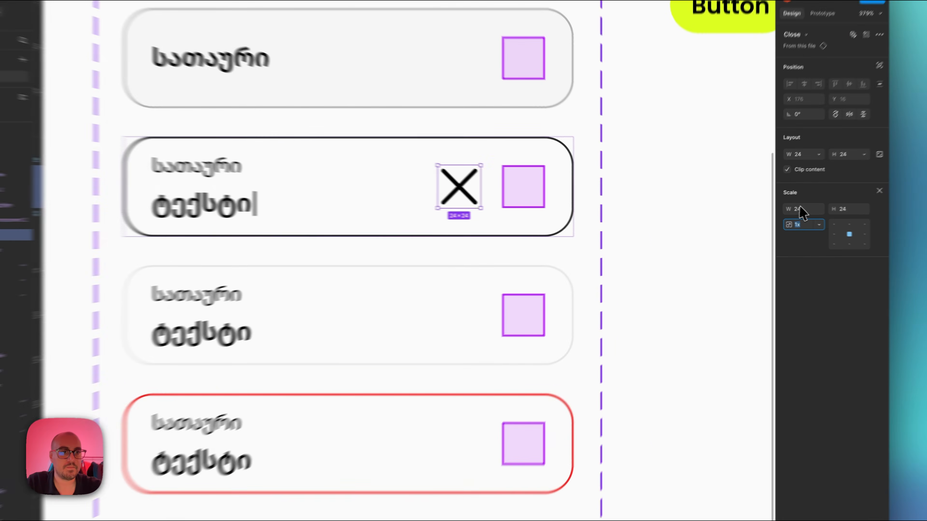
{"action": "left_click", "coordinate": [781, 212]}
{"action": "type", "text": "1"}
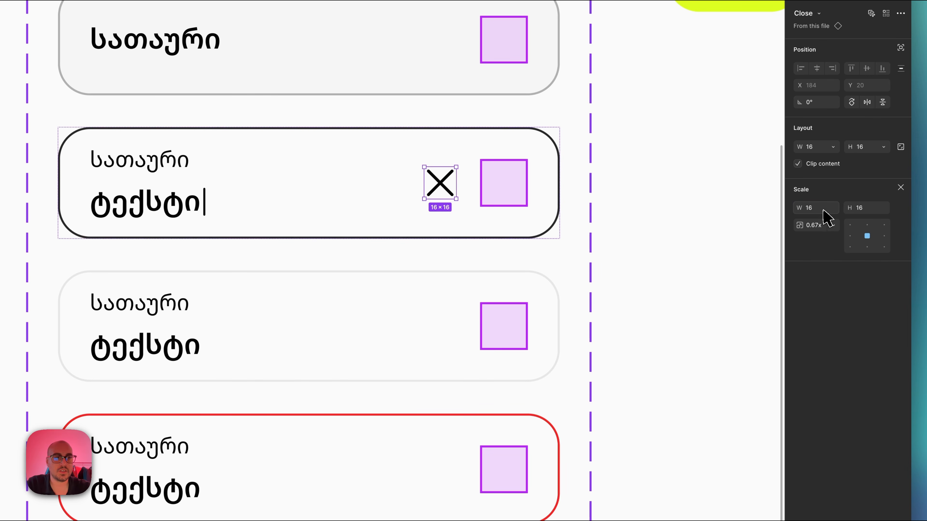
{"action": "scroll", "coordinate": [578, 265], "scroll_direction": "down", "scroll_amount": 3}
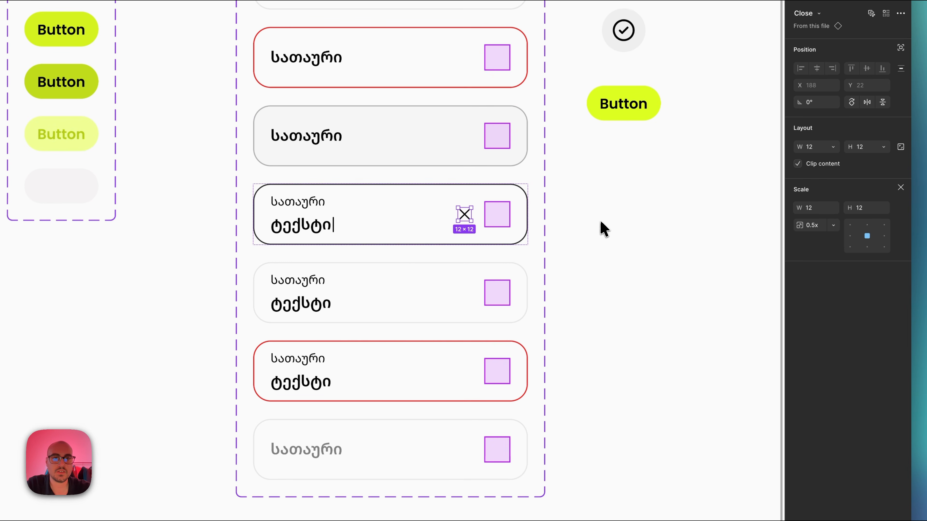
Examine the Close icon beside the placeholder slot in the Typing variant of the Input set.
{"action": "left_click", "coordinate": [606, 229]}
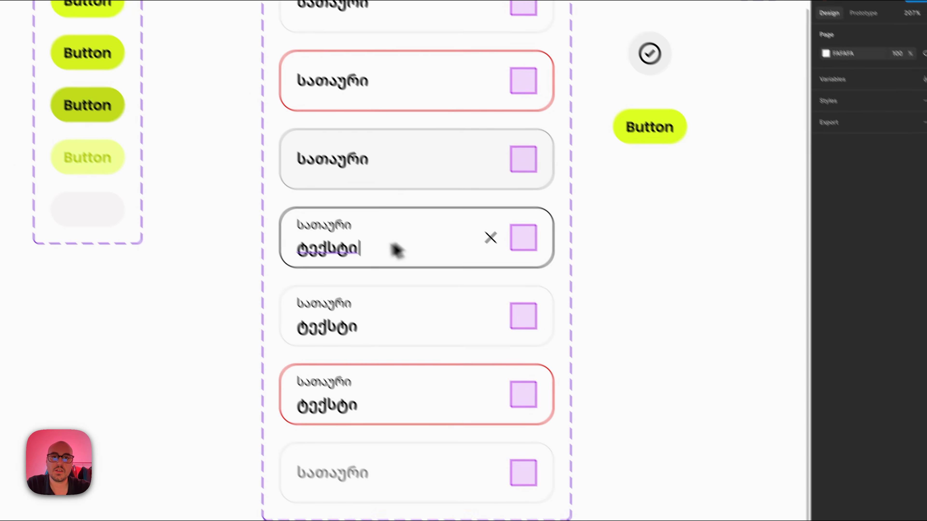
{"action": "left_click", "coordinate": [469, 221]}
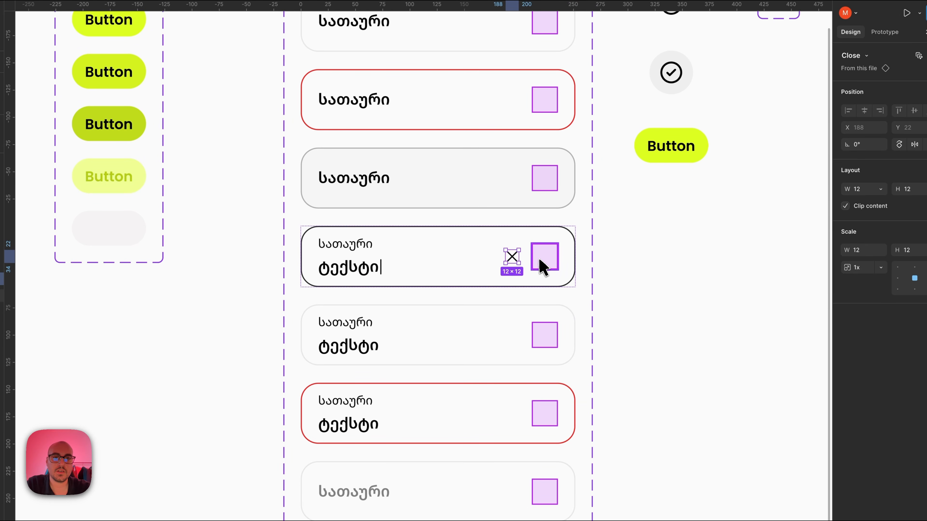
{"action": "scroll", "coordinate": [544, 269], "scroll_direction": "up", "scroll_amount": 3}
{"action": "scroll", "coordinate": [546, 272], "scroll_direction": "down", "scroll_amount": 3}
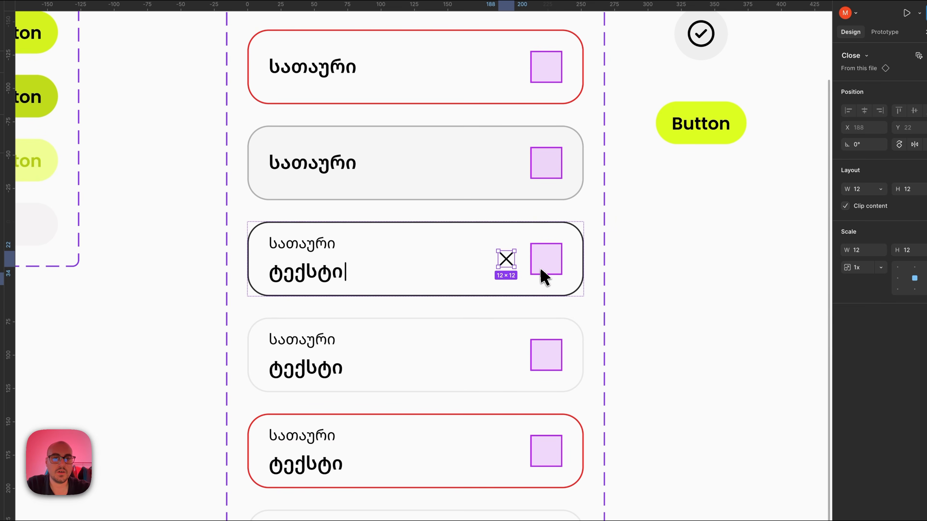
{"action": "left_click", "coordinate": [645, 292]}
{"action": "left_click", "coordinate": [543, 272]}
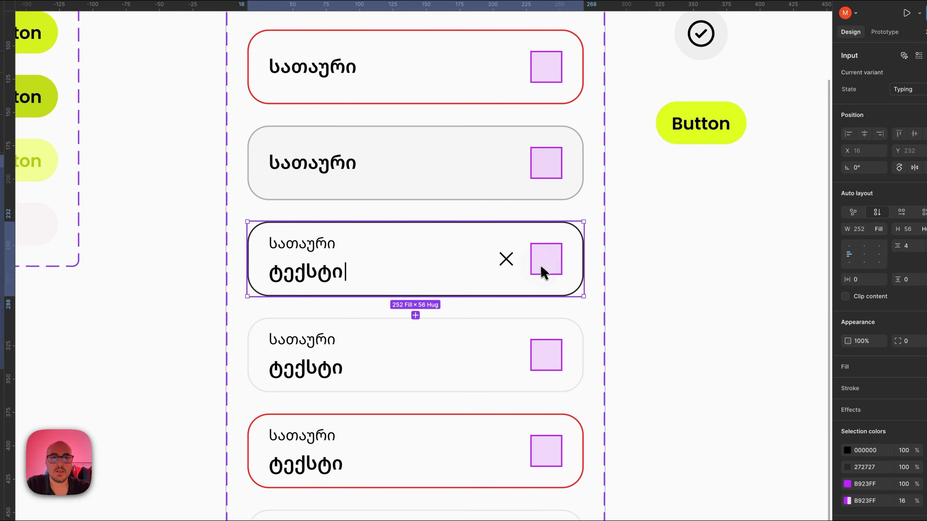
{"action": "scroll", "coordinate": [544, 267], "scroll_direction": "down", "scroll_amount": 3}
{"action": "left_click", "coordinate": [626, 241]}
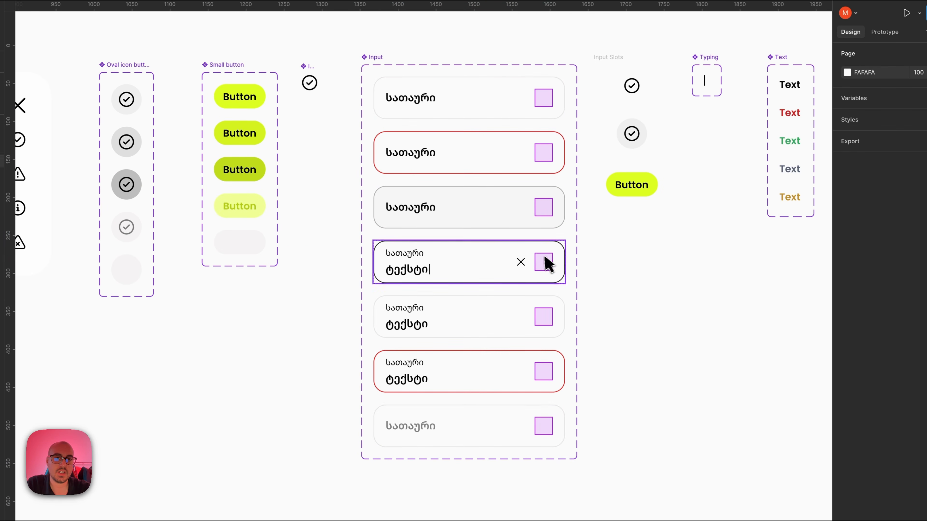
{"action": "double_click", "coordinate": [544, 263]}
{"action": "left_click", "coordinate": [505, 268]}
{"action": "scroll", "coordinate": [529, 272], "scroll_direction": "down", "scroll_amount": 3}
{"action": "left_click", "coordinate": [589, 269]}
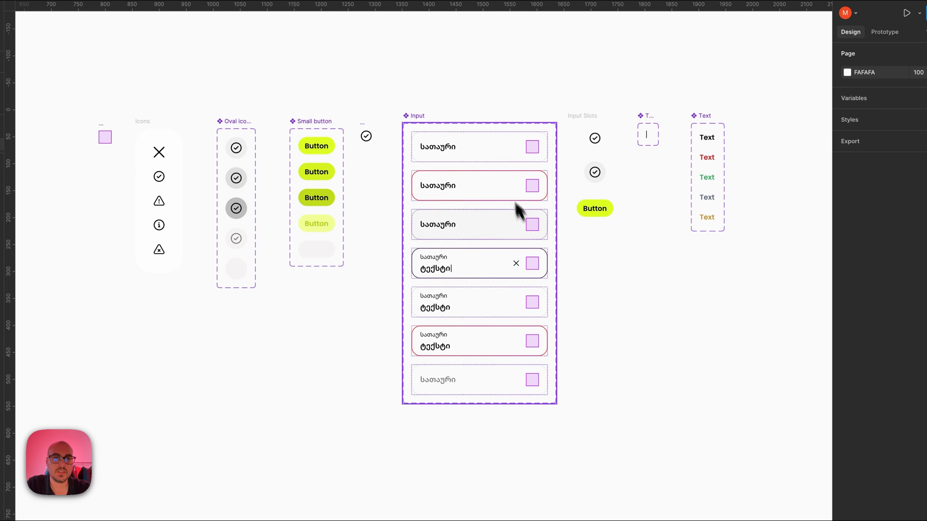
{"action": "left_click", "coordinate": [500, 159]}
{"action": "left_click_drag", "start_coordinate": [492, 157], "coordinate": [783, 301]}
{"action": "scroll", "coordinate": [780, 303], "scroll_direction": "right", "scroll_amount": 3}
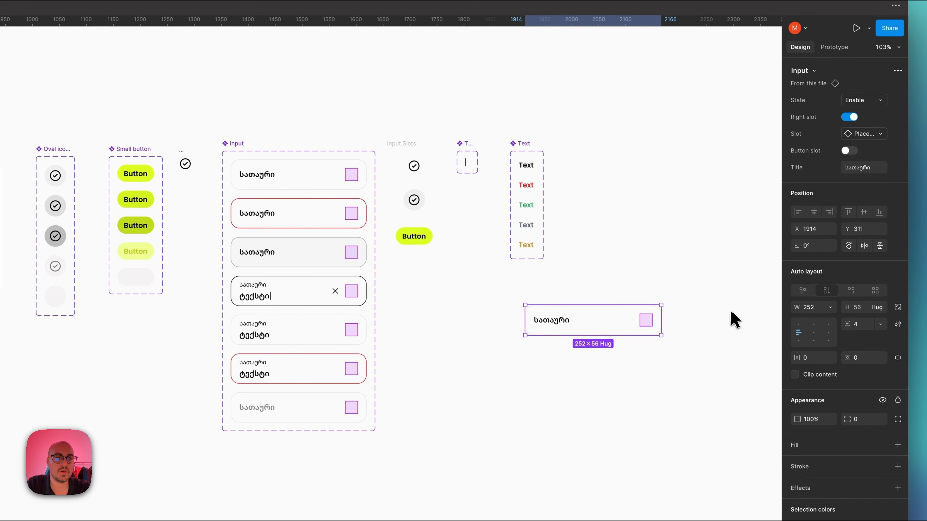
{"action": "scroll", "coordinate": [781, 304], "scroll_direction": "up", "scroll_amount": 5}
{"action": "left_click", "coordinate": [610, 281]}
{"action": "scroll", "coordinate": [569, 307], "scroll_direction": "down", "scroll_amount": 3}
{"action": "left_click", "coordinate": [548, 316]}
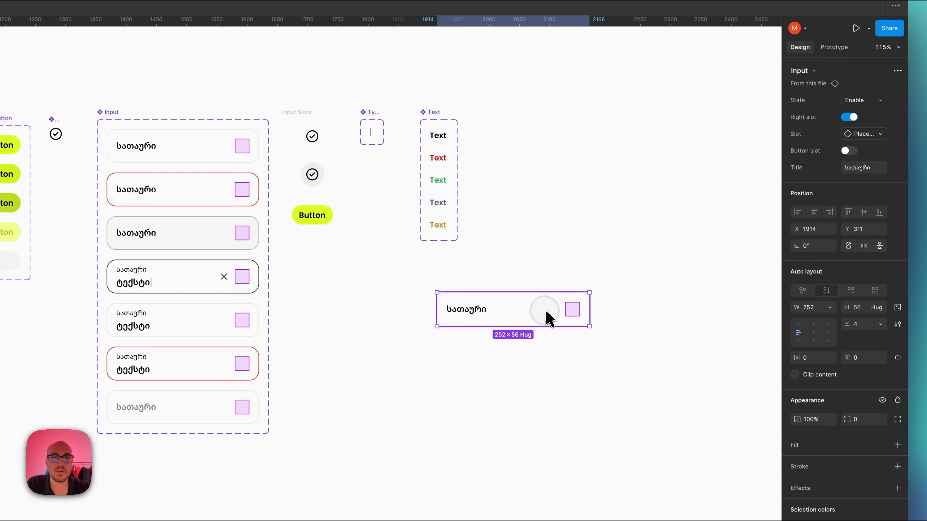
{"action": "key", "text": "Delete"}
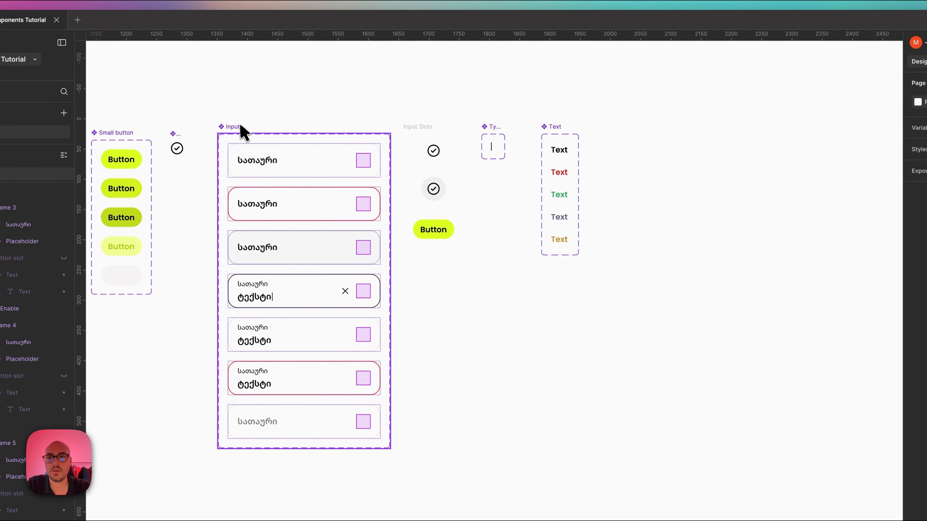
Set the default value of the Input component set's Right slot property to False.
{"action": "left_click", "coordinate": [237, 128]}
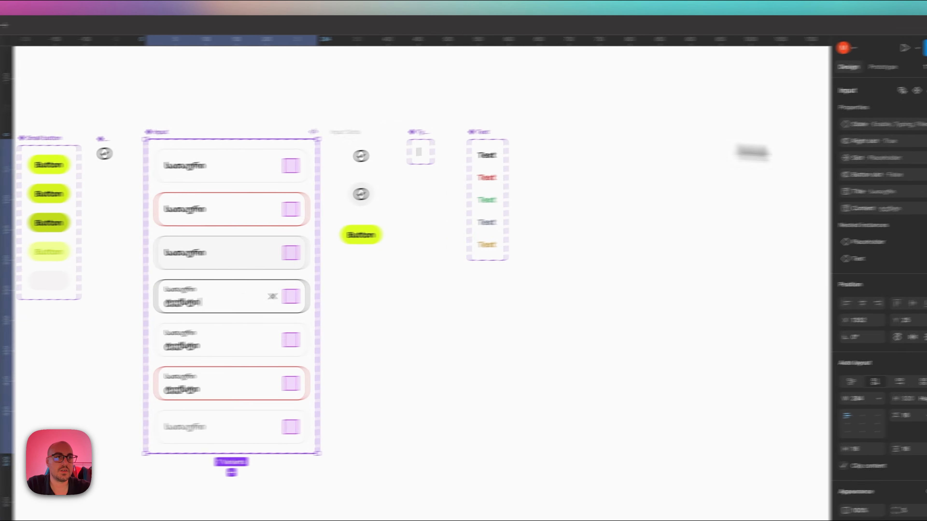
{"action": "left_click", "coordinate": [883, 96]}
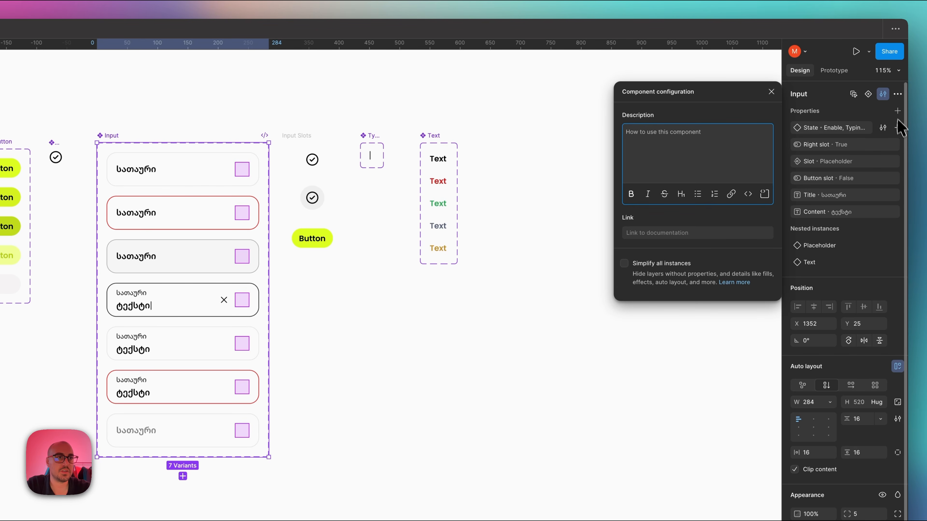
{"action": "left_click", "coordinate": [883, 144]}
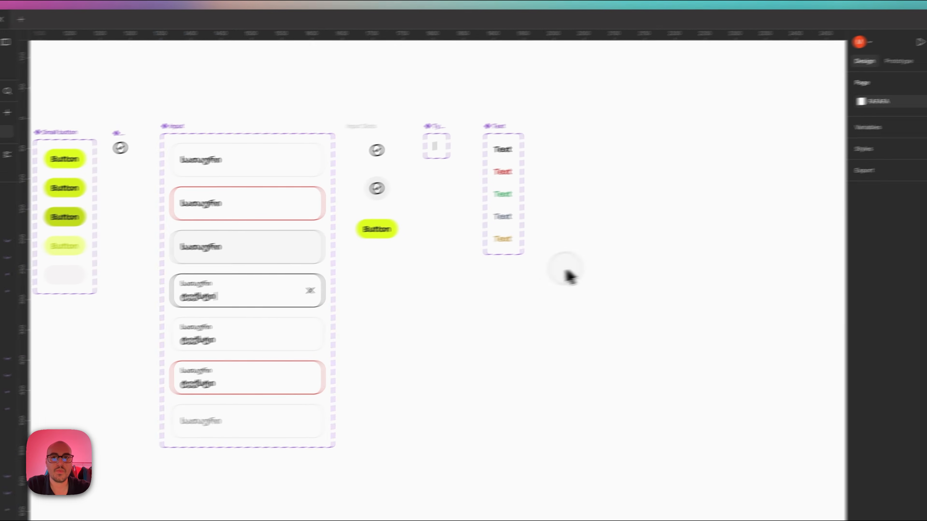
Place an Enable Input instance on the empty canvas at X 2198, Y 169, and duplicate it directly below with State set to Typing.
{"action": "left_click_drag", "start_coordinate": [181, 172], "coordinate": [653, 249]}
{"action": "scroll", "coordinate": [653, 233], "scroll_direction": "up", "scroll_amount": 5}
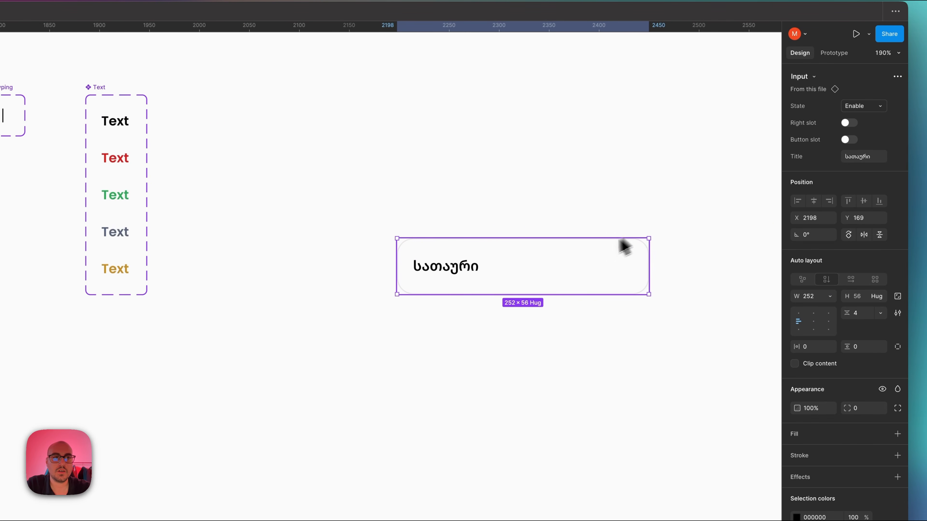
{"action": "left_click_drag", "start_coordinate": [560, 269], "coordinate": [559, 332]}
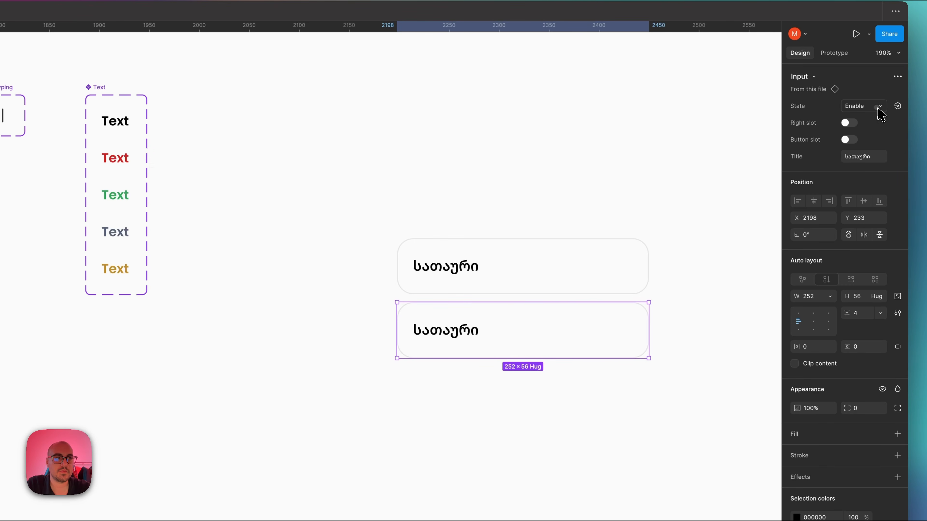
{"action": "left_click", "coordinate": [881, 114]}
{"action": "left_click", "coordinate": [803, 128]}
{"action": "scroll", "coordinate": [559, 155], "scroll_direction": "down", "scroll_amount": 4}
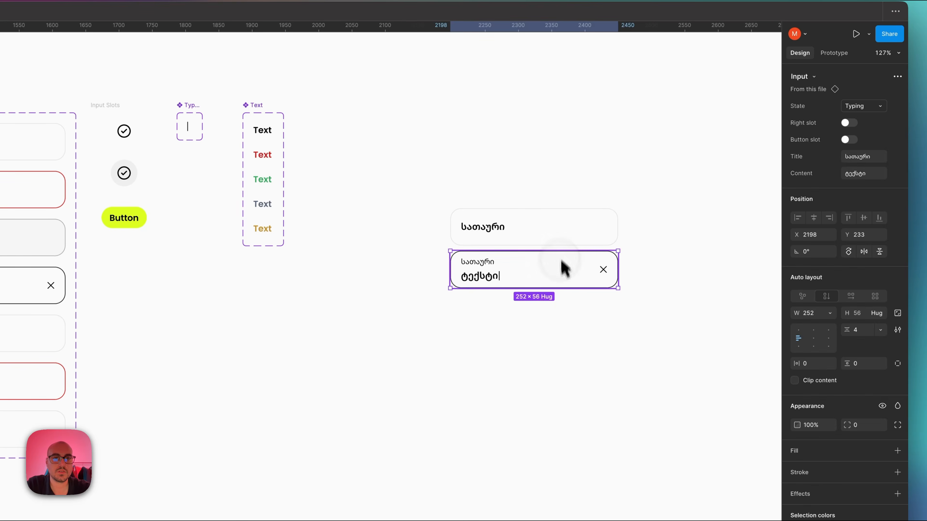
Duplicate the Typing instance downward into two more copies, setting their State to Filled and Disable.
{"action": "left_click_drag", "start_coordinate": [561, 260], "coordinate": [562, 334]}
{"action": "left_click", "coordinate": [868, 110]}
{"action": "left_click", "coordinate": [861, 124]}
{"action": "left_click", "coordinate": [586, 383]}
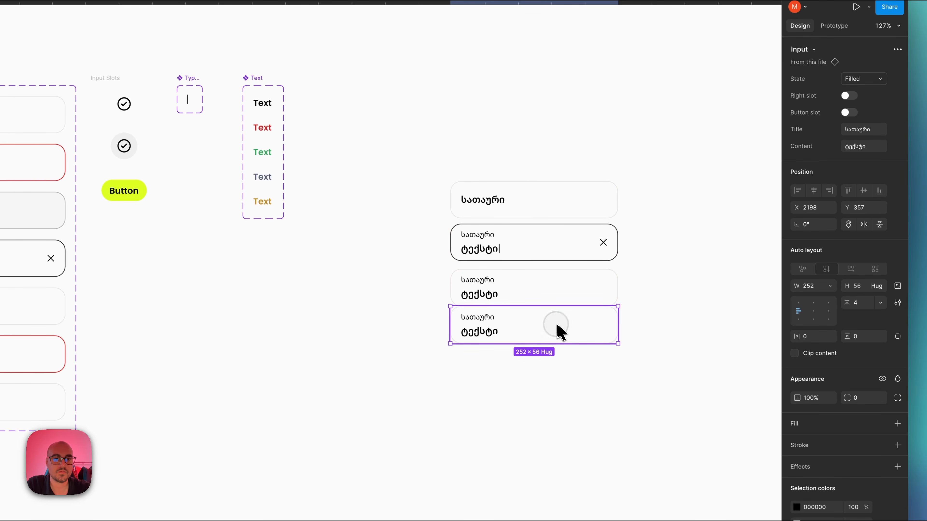
{"action": "left_click", "coordinate": [863, 78]}
{"action": "left_click", "coordinate": [855, 116]}
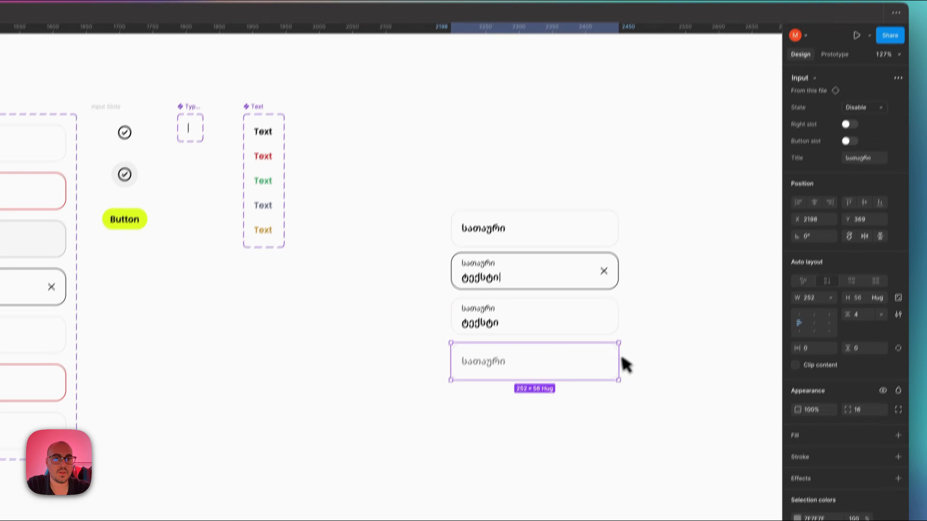
{"action": "left_click", "coordinate": [561, 430]}
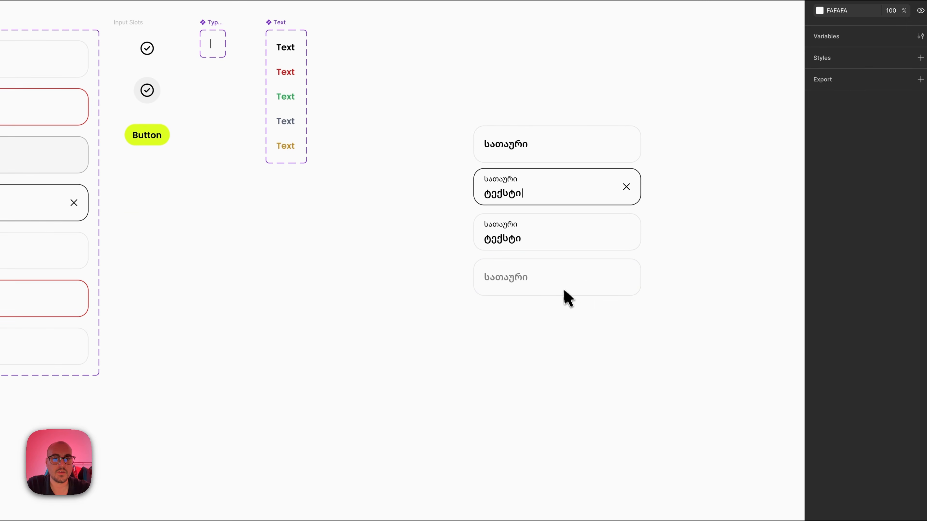
Move the Typing, Filled and Disable instances down, leaving room for another instance below the Enable one.
{"action": "left_click_drag", "start_coordinate": [543, 380], "coordinate": [540, 442]}
{"action": "key", "text": "Escape"}
{"action": "left_click", "coordinate": [554, 190]}
{"action": "left_click_drag", "start_coordinate": [554, 190], "coordinate": [554, 242]}
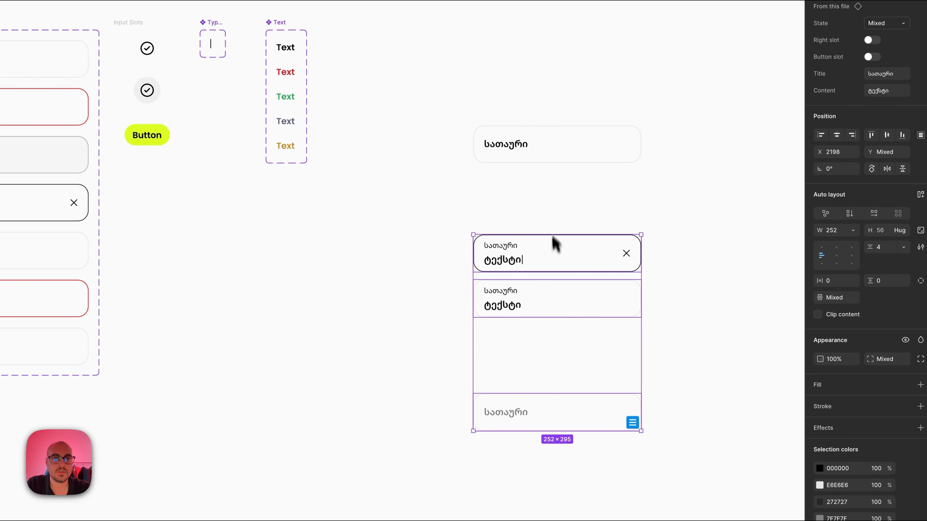
{"action": "key", "text": "Escape"}
Duplicate the Enable instance to Y 229 in the free space below it and set the copy's State to Hover.
{"action": "left_click_drag", "start_coordinate": [554, 141], "coordinate": [555, 172]}
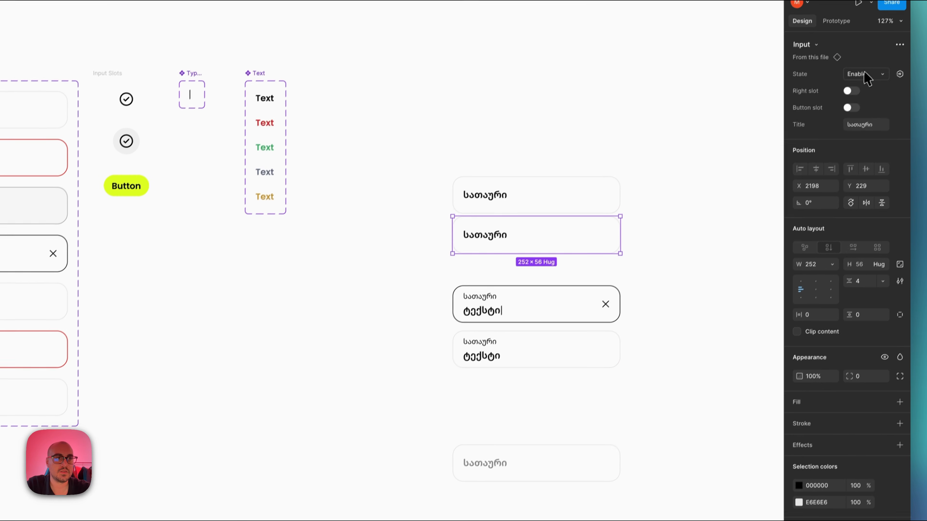
{"action": "left_click", "coordinate": [886, 23]}
{"action": "left_click", "coordinate": [862, 72]}
{"action": "left_click", "coordinate": [629, 178]}
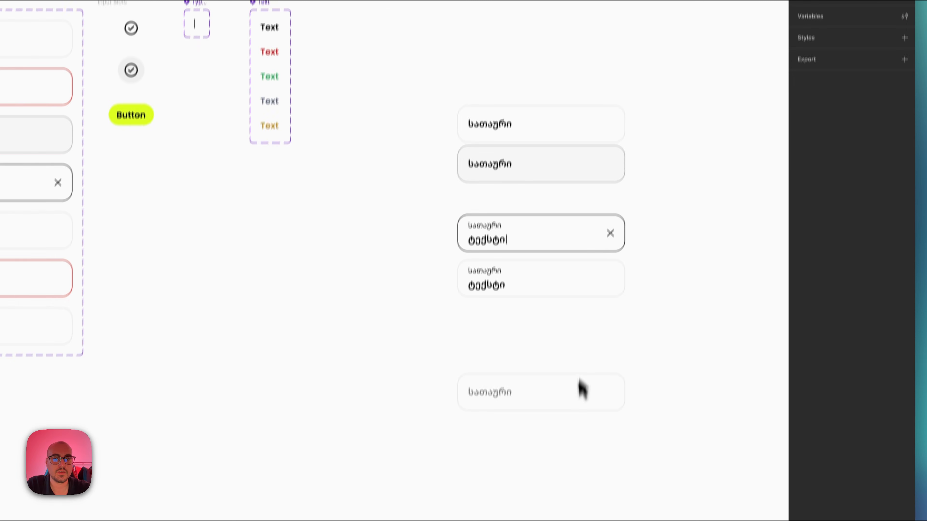
Add two more copies below the Disable instance, with State set to Error - Enable and Error - Filled.
{"action": "left_click_drag", "start_coordinate": [561, 369], "coordinate": [586, 447]}
{"action": "left_click", "coordinate": [856, 100]}
{"action": "left_click", "coordinate": [871, 130]}
{"action": "left_click", "coordinate": [863, 12]}
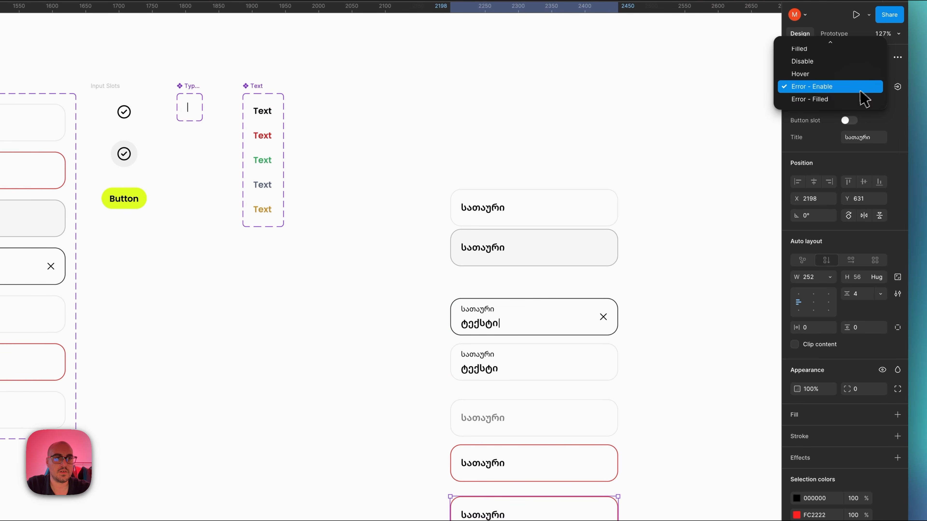
{"action": "left_click", "coordinate": [861, 99]}
{"action": "left_click", "coordinate": [489, 194]}
{"action": "left_click", "coordinate": [486, 148]}
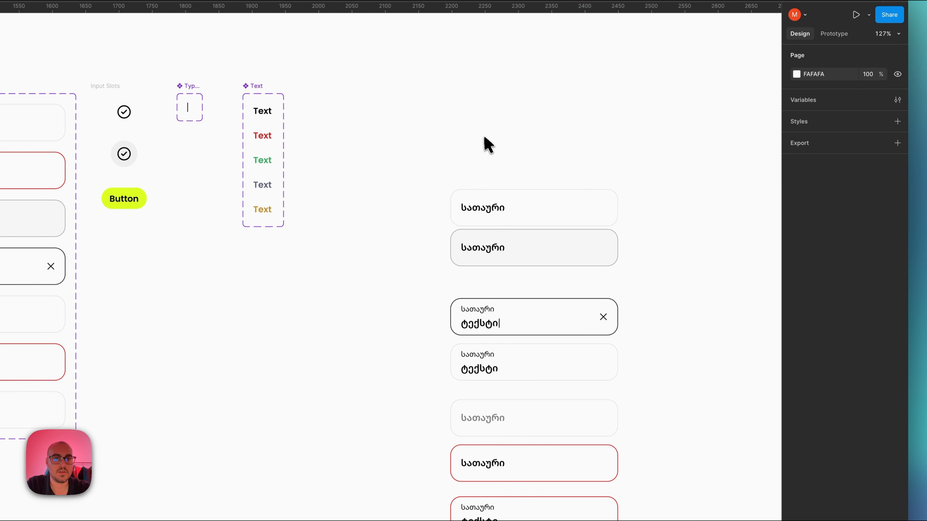
Turn on Right slot and Button slot for all seven Input instances in the column.
{"action": "left_click_drag", "start_coordinate": [484, 134], "coordinate": [631, 520]}
{"action": "left_click", "coordinate": [852, 104]}
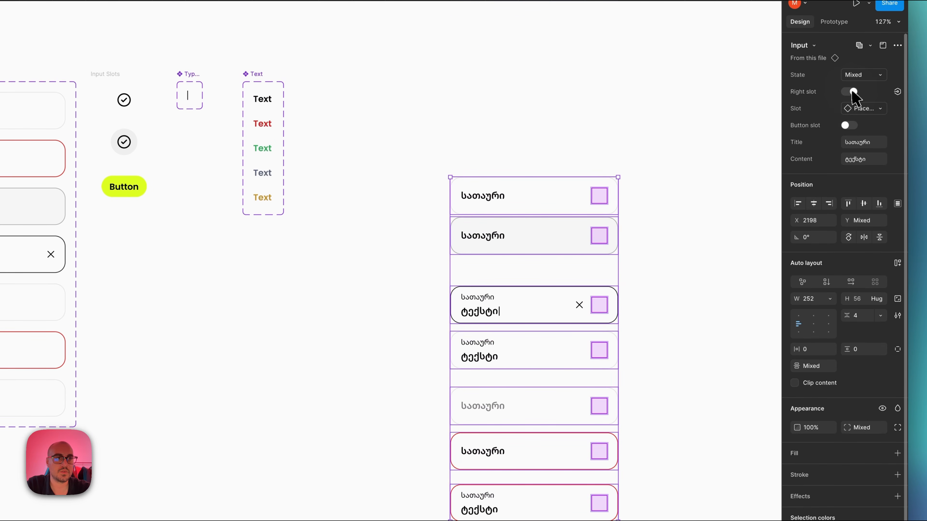
{"action": "left_click", "coordinate": [850, 125]}
Wrap the seven Input instances in a vertical auto layout frame and move it to X 2170, Y 75.
{"action": "key", "text": "shift+a"}
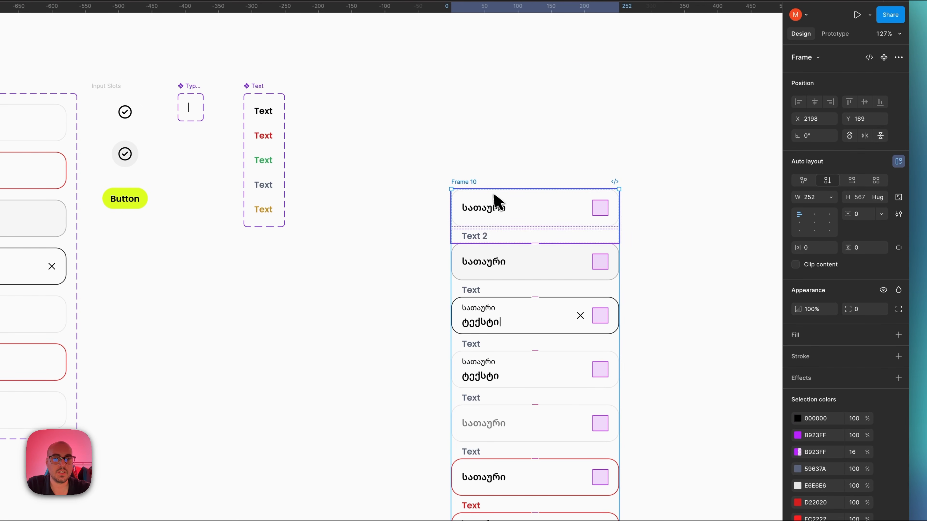
{"action": "left_click_drag", "start_coordinate": [468, 192], "coordinate": [450, 131]}
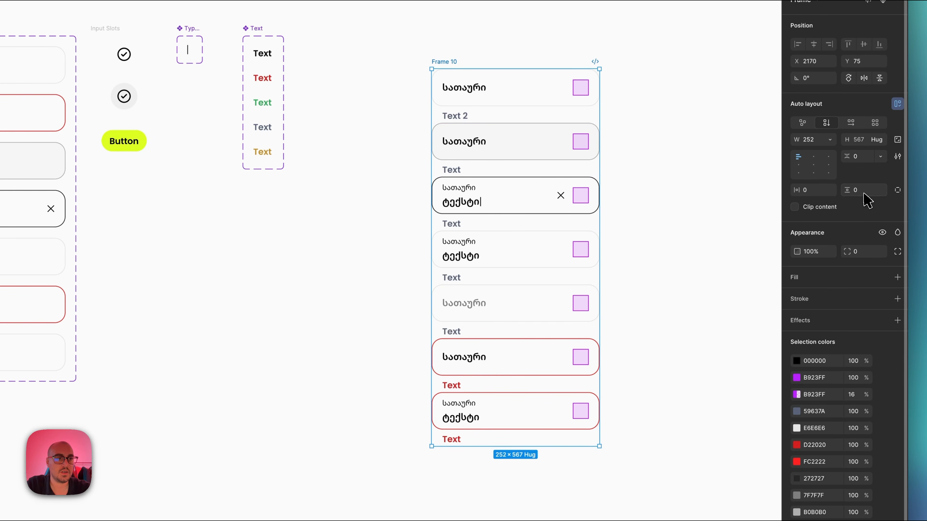
Set the auto layout frame's horizontal and vertical padding to 32 and its width to Hug contents.
{"action": "key", "text": "Return"}
{"action": "type", "text": "32"}
{"action": "key", "text": "Return"}
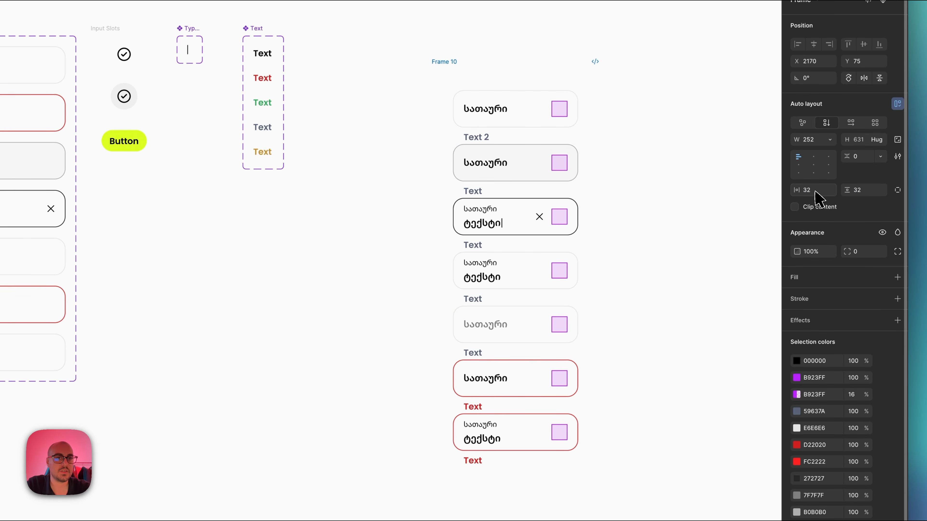
{"action": "left_click", "coordinate": [829, 140]}
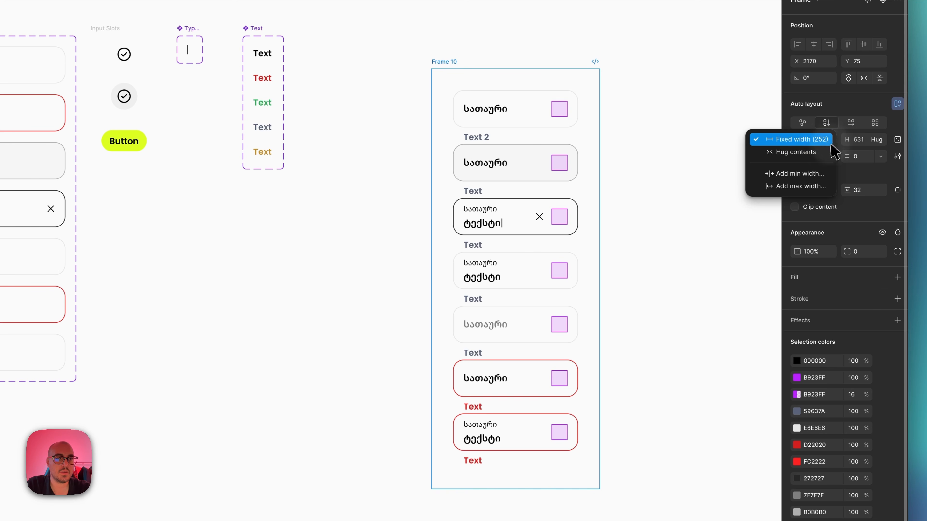
{"action": "left_click", "coordinate": [768, 150]}
Set the width of all seven Input instances inside the frame to 375.
{"action": "left_click", "coordinate": [573, 121]}
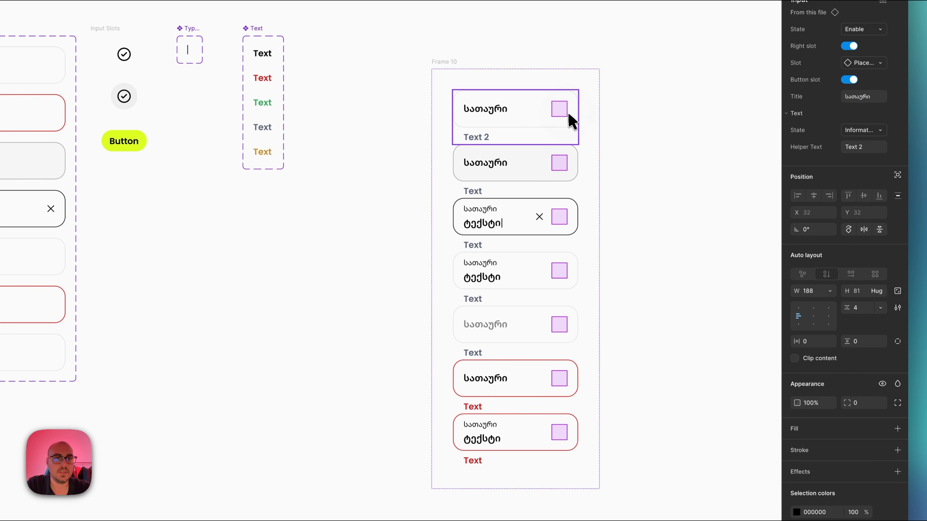
{"action": "left_click", "coordinate": [571, 171], "text": "shift"}
{"action": "left_click", "coordinate": [565, 215], "text": "shift"}
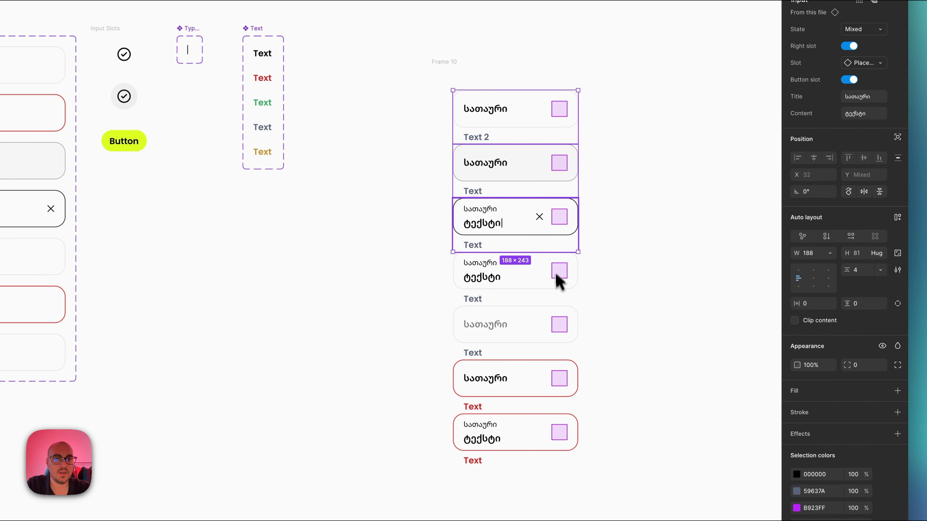
{"action": "left_click", "coordinate": [559, 275], "text": "shift"}
{"action": "left_click", "coordinate": [553, 387], "text": "shift"}
{"action": "scroll", "coordinate": [553, 387], "scroll_direction": "down", "scroll_amount": 2}
{"action": "left_click", "coordinate": [554, 399], "text": "shift"}
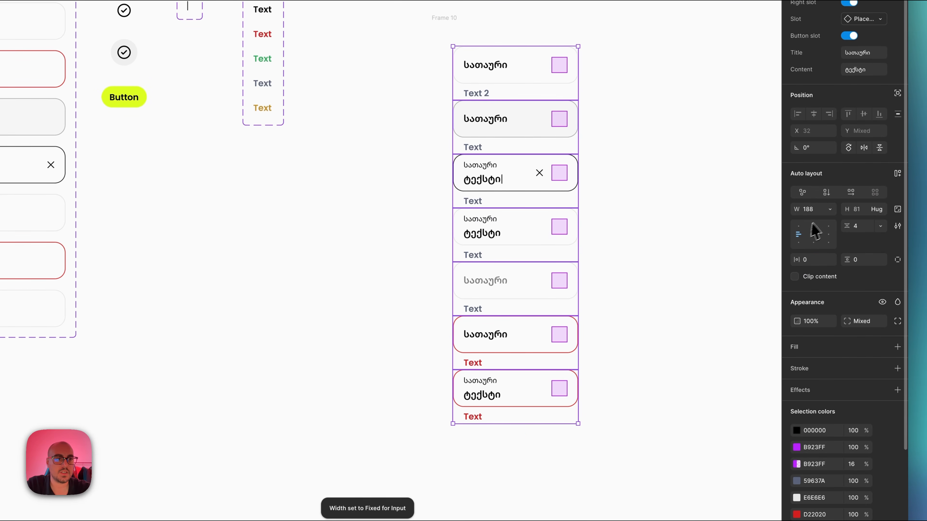
{"action": "left_click", "coordinate": [818, 211]}
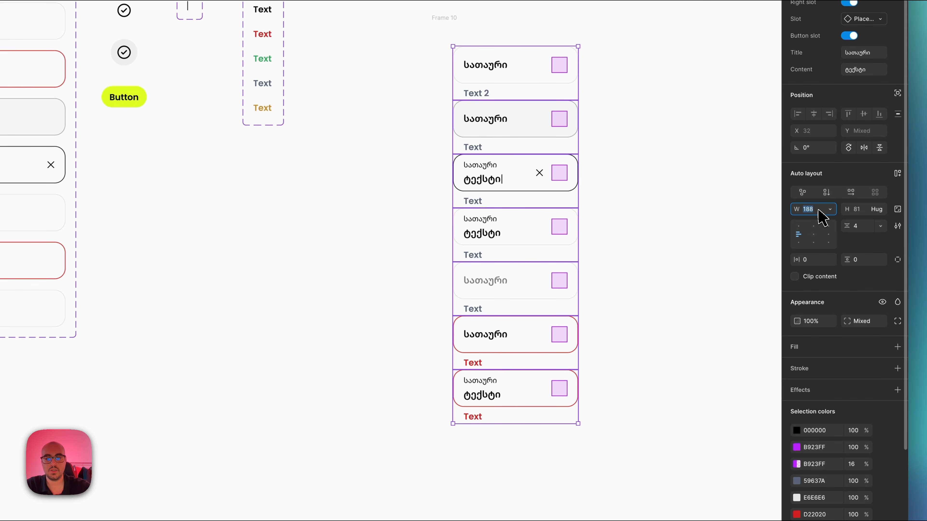
{"action": "key", "text": "Return"}
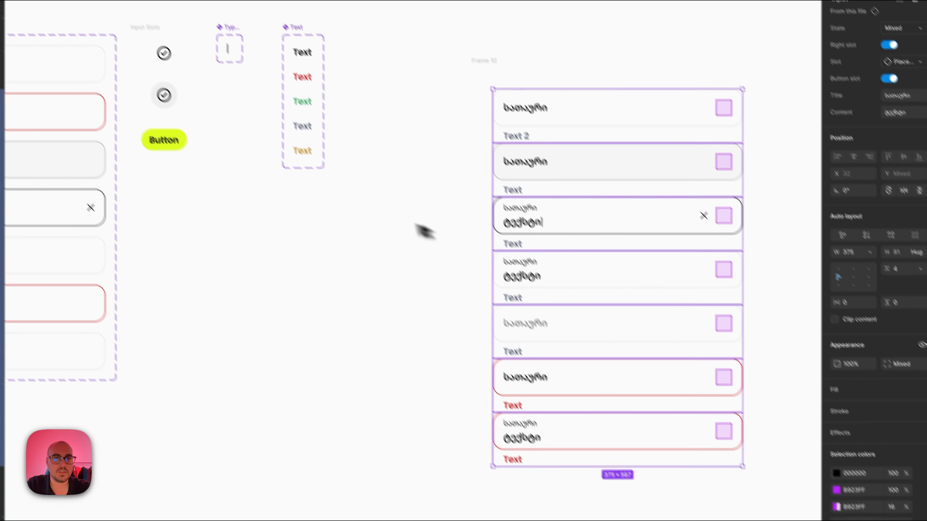
Set the vertical gap between the Input instances in the auto layout frame to 16.
{"action": "left_click", "coordinate": [751, 165]}
{"action": "scroll", "coordinate": [752, 265], "scroll_direction": "down", "scroll_amount": 3}
{"action": "scroll", "coordinate": [751, 265], "scroll_direction": "right", "scroll_amount": 4}
{"action": "left_click", "coordinate": [372, 59]}
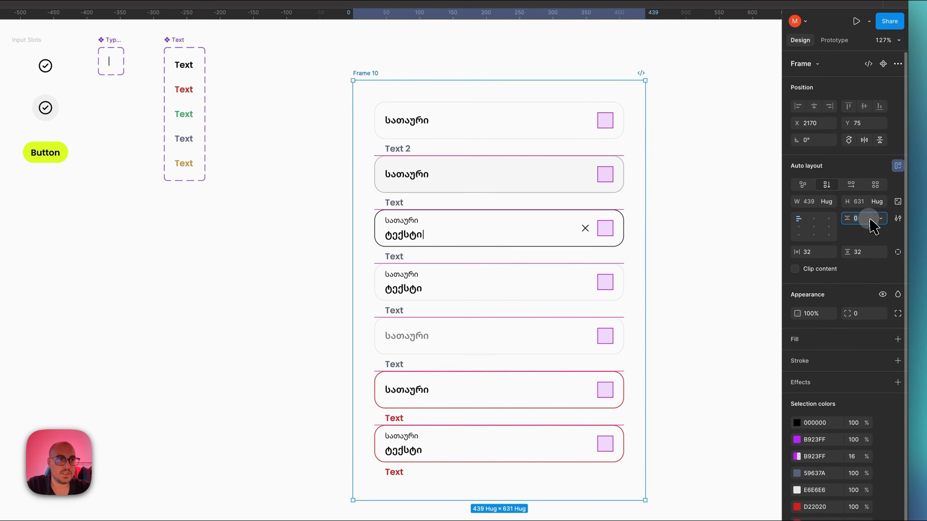
{"action": "left_click", "coordinate": [869, 219]}
{"action": "type", "text": "1"}
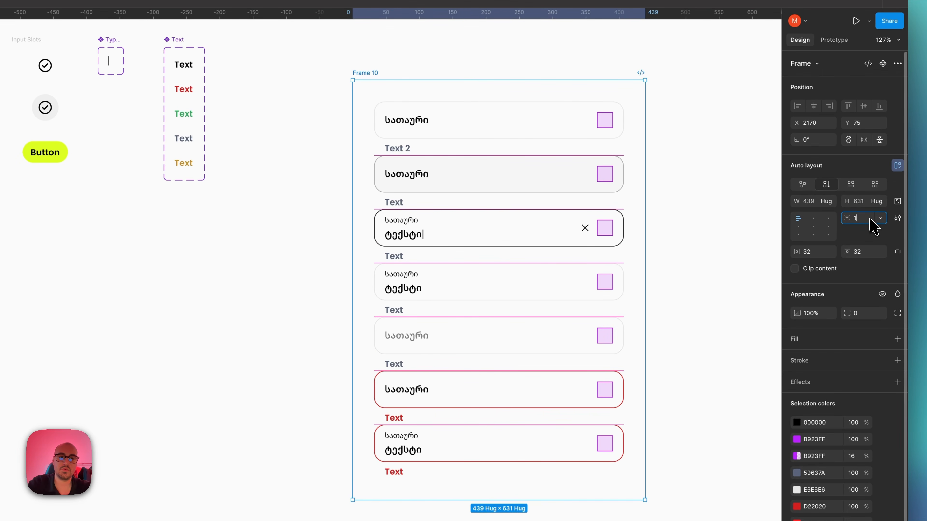
{"action": "type", "text": "6"}
{"action": "key", "text": "Return"}
{"action": "left_click", "coordinate": [294, 238]}
{"action": "scroll", "coordinate": [294, 238], "scroll_direction": "down", "scroll_amount": 5}
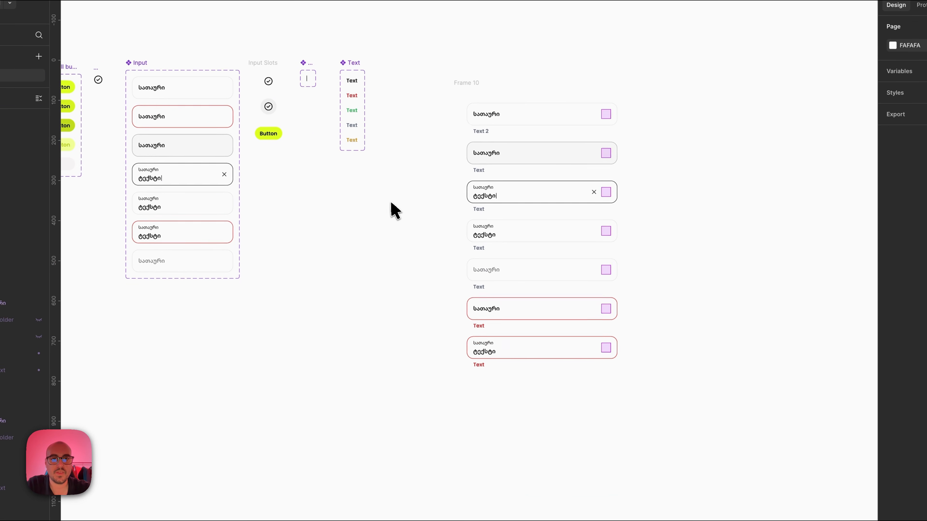
Select all seven Input instances inside the frame and swap their right Slot to Button.
{"action": "scroll", "coordinate": [395, 211], "scroll_direction": "up", "scroll_amount": 3}
{"action": "left_click", "coordinate": [578, 97]}
{"action": "left_click", "coordinate": [593, 139], "text": "shift"}
{"action": "left_click", "coordinate": [613, 210], "text": "shift"}
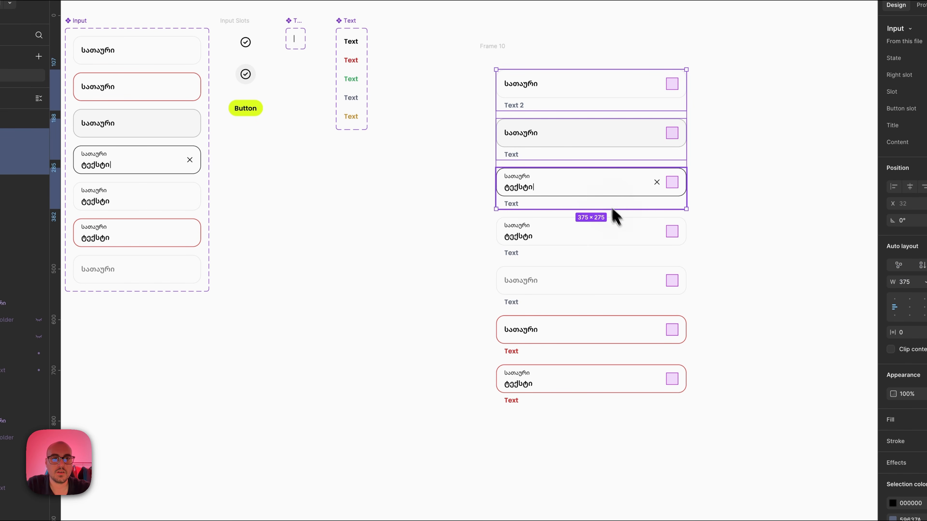
{"action": "left_click", "coordinate": [627, 238], "text": "shift"}
{"action": "left_click", "coordinate": [647, 269], "text": "shift"}
{"action": "left_click", "coordinate": [647, 348], "text": "shift"}
{"action": "left_click", "coordinate": [682, 376], "text": "shift"}
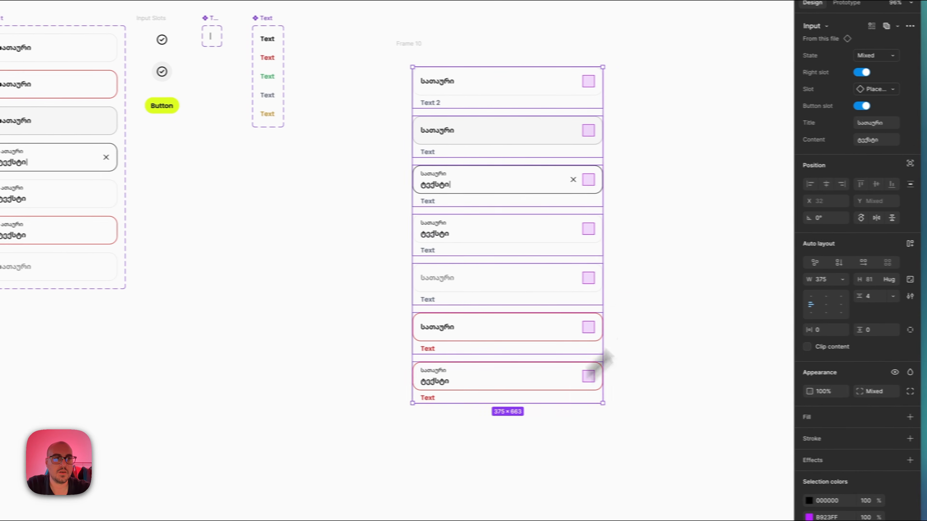
{"action": "left_click", "coordinate": [890, 90]}
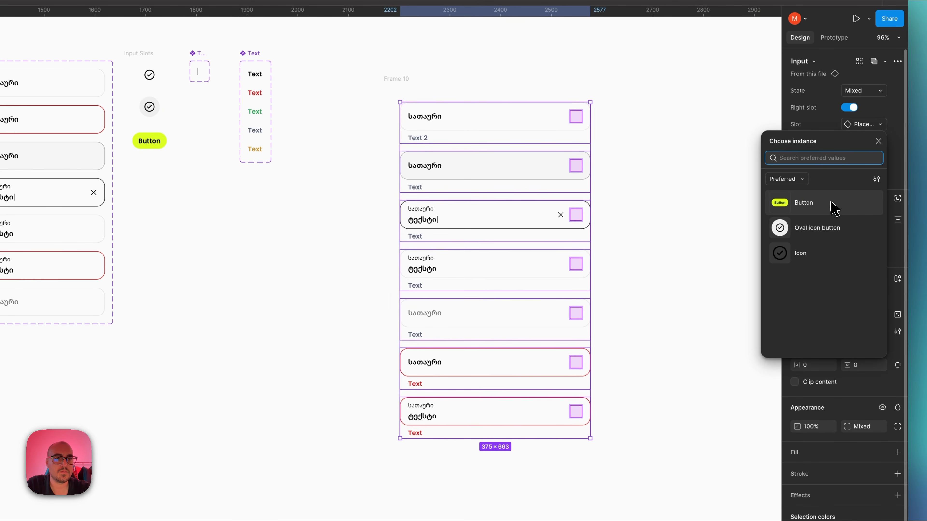
{"action": "left_click", "coordinate": [833, 208]}
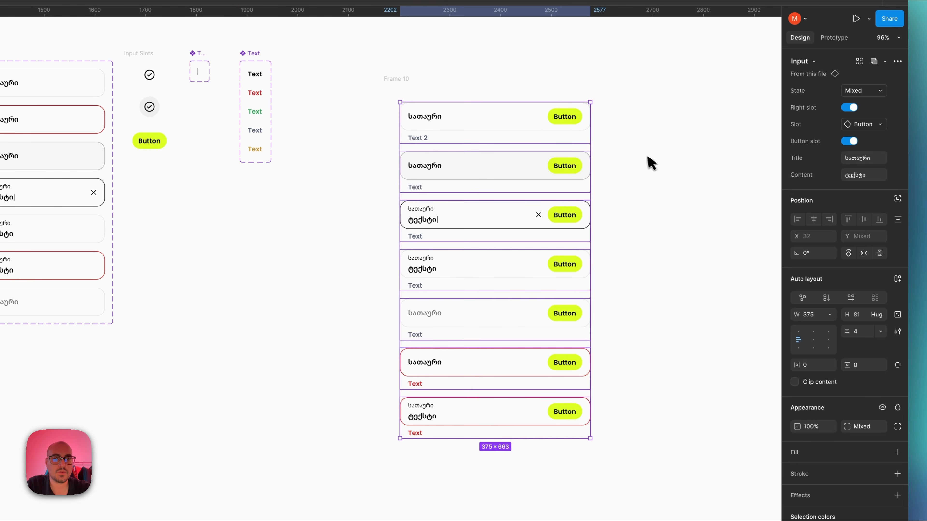
{"action": "left_click", "coordinate": [631, 170]}
{"action": "scroll", "coordinate": [559, 211], "scroll_direction": "up", "scroll_amount": 5}
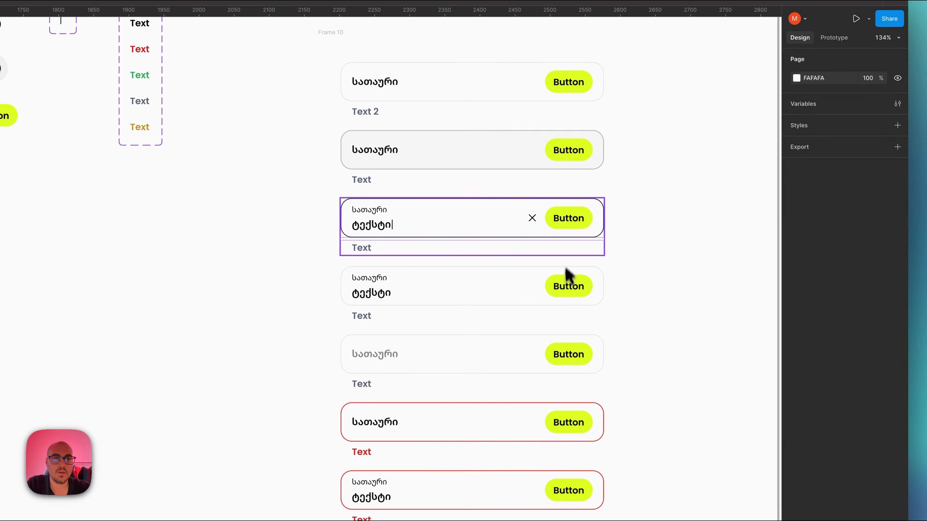
Swap the Slot of the Filled Input instance to Oval icon button.
{"action": "left_click", "coordinate": [566, 281]}
{"action": "left_click", "coordinate": [878, 126]}
{"action": "left_click", "coordinate": [881, 129]}
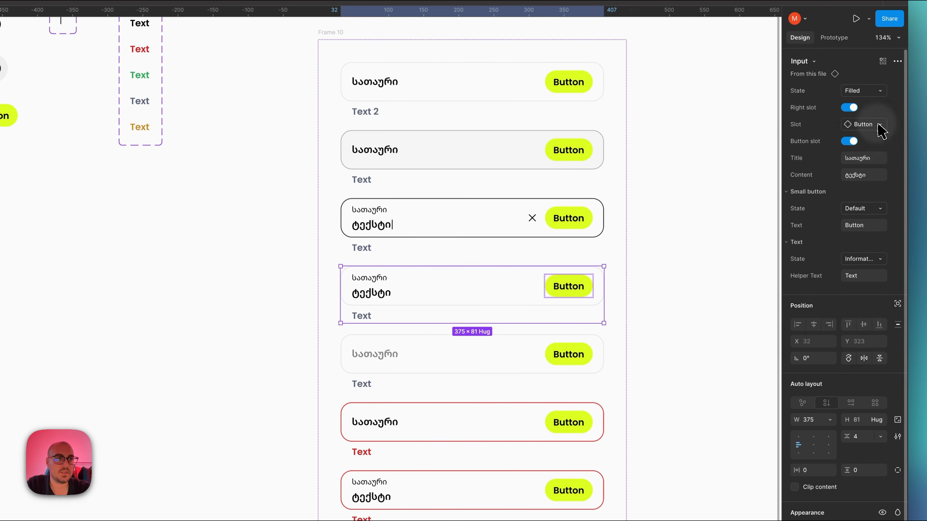
{"action": "left_click", "coordinate": [880, 128]}
{"action": "left_click", "coordinate": [823, 223]}
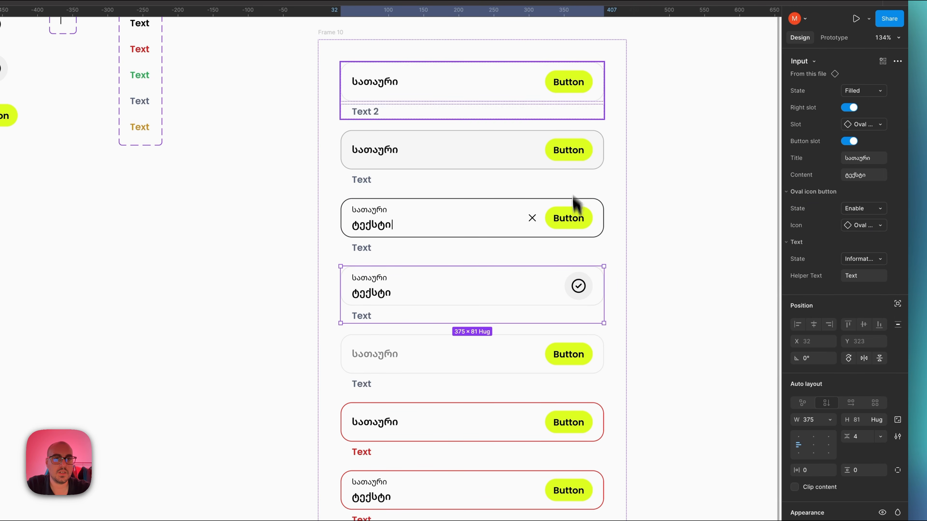
Swap the Slot of the Hover Input instance to Icon.
{"action": "left_click", "coordinate": [567, 150]}
{"action": "left_click", "coordinate": [881, 125]}
{"action": "left_click", "coordinate": [829, 231]}
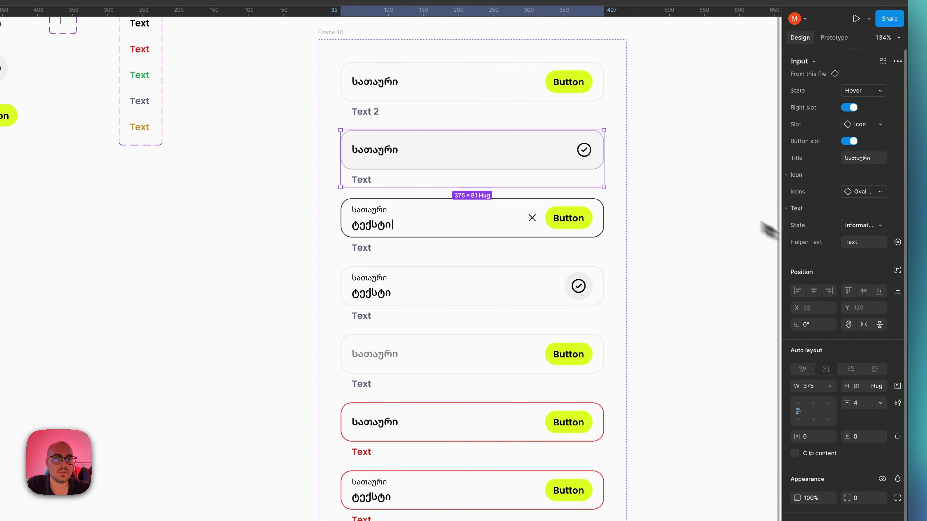
{"action": "left_click", "coordinate": [658, 180]}
{"action": "scroll", "coordinate": [658, 180], "scroll_direction": "down", "scroll_amount": 5}
{"action": "scroll", "coordinate": [658, 180], "scroll_direction": "left", "scroll_amount": 3}
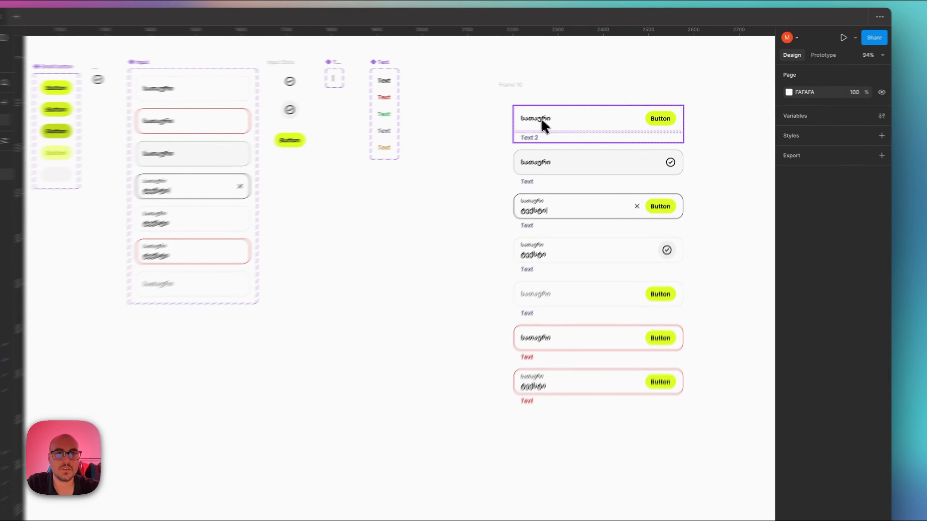
Set the Helper Text of the Enable Input instance to "შეიყვანეთ სათაური".
{"action": "left_click", "coordinate": [542, 120]}
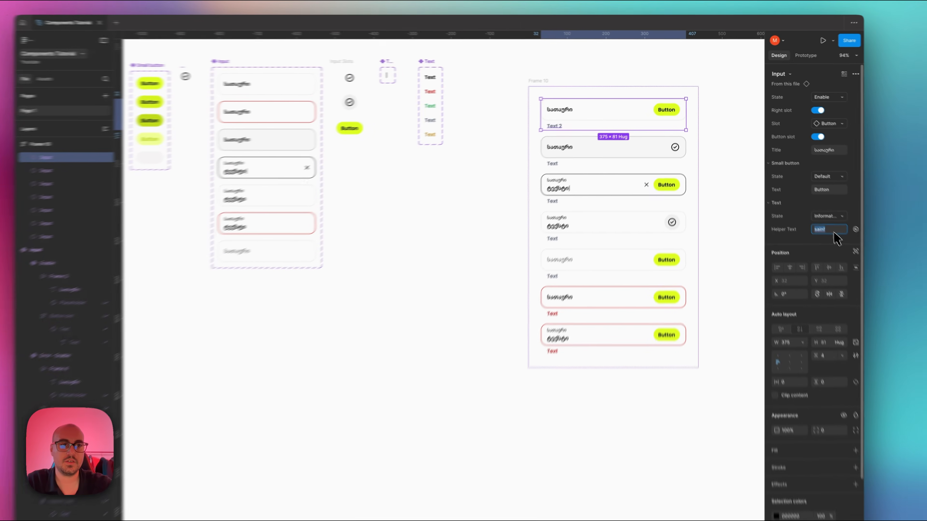
{"action": "scroll", "coordinate": [727, 218], "scroll_direction": "right", "scroll_amount": 3}
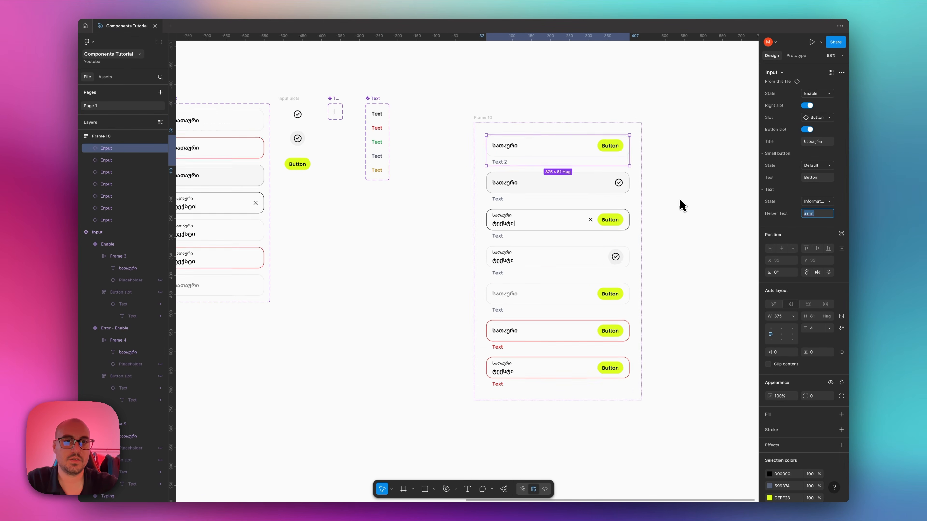
{"action": "scroll", "coordinate": [679, 203], "scroll_direction": "up", "scroll_amount": 5}
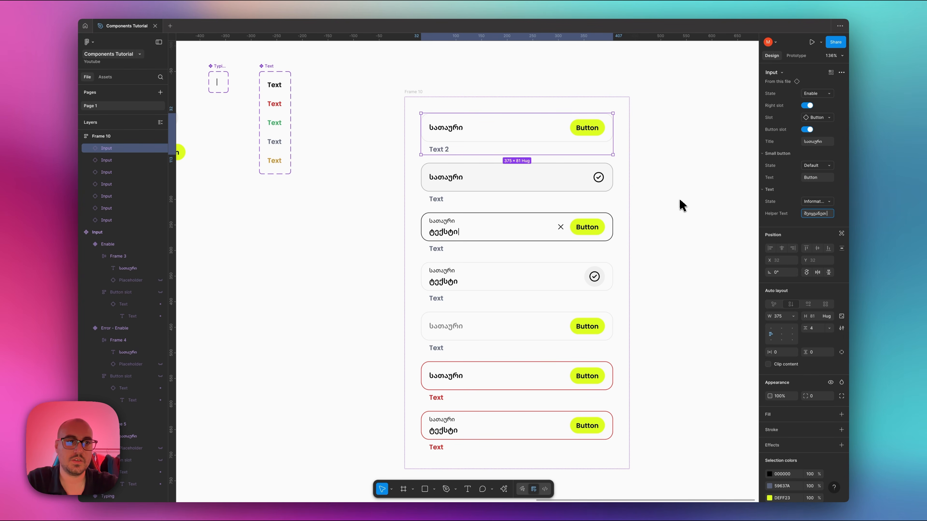
{"action": "type", "text": "სათაური"}
{"action": "key", "text": "Return"}
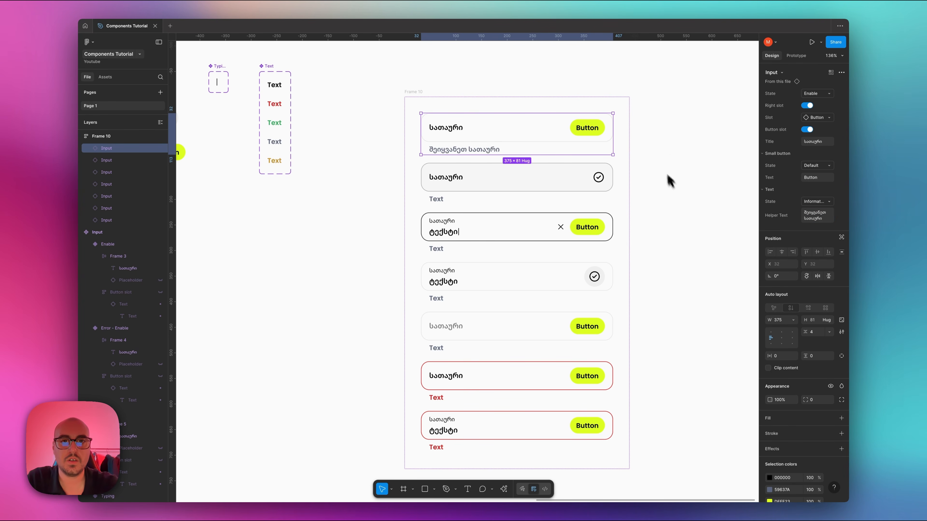
{"action": "left_click", "coordinate": [652, 151]}
{"action": "scroll", "coordinate": [652, 151], "scroll_direction": "down", "scroll_amount": 5}
Set the Helper Text of the upper error Input instance to "სათაურის შეყვანა აუცილებელია".
{"action": "left_click", "coordinate": [481, 383]}
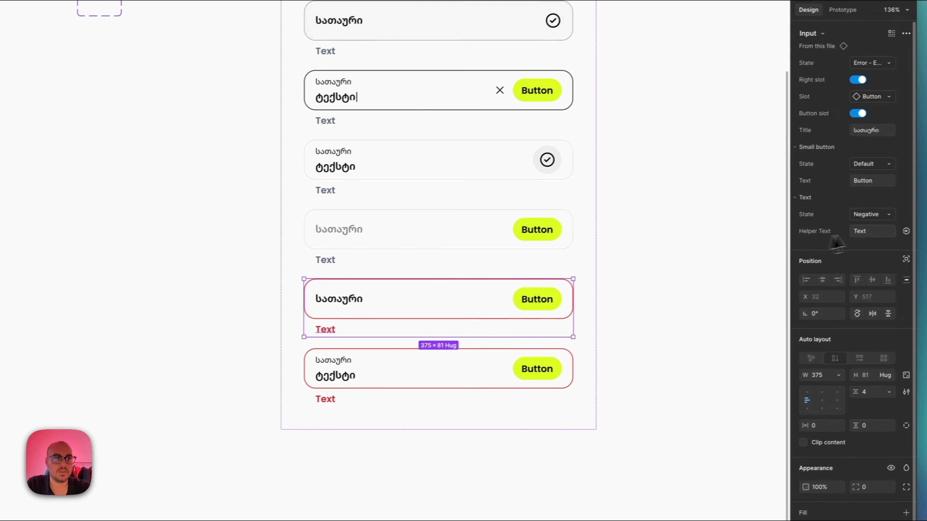
{"action": "left_click", "coordinate": [900, 226]}
{"action": "type", "text": "სათაურის შეყ"}
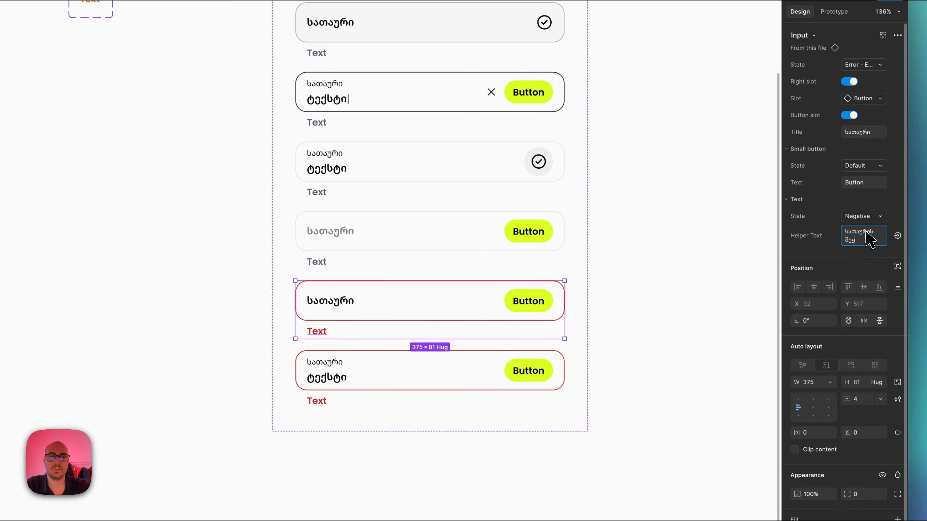
{"action": "type", "text": "ვანა აუცილებელია"}
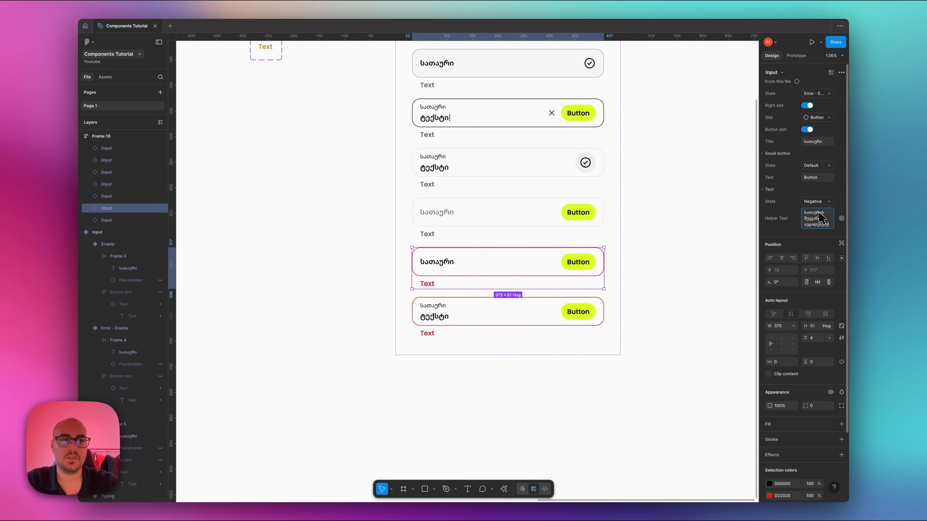
{"action": "key", "text": "Escape"}
{"action": "left_click", "coordinate": [714, 221]}
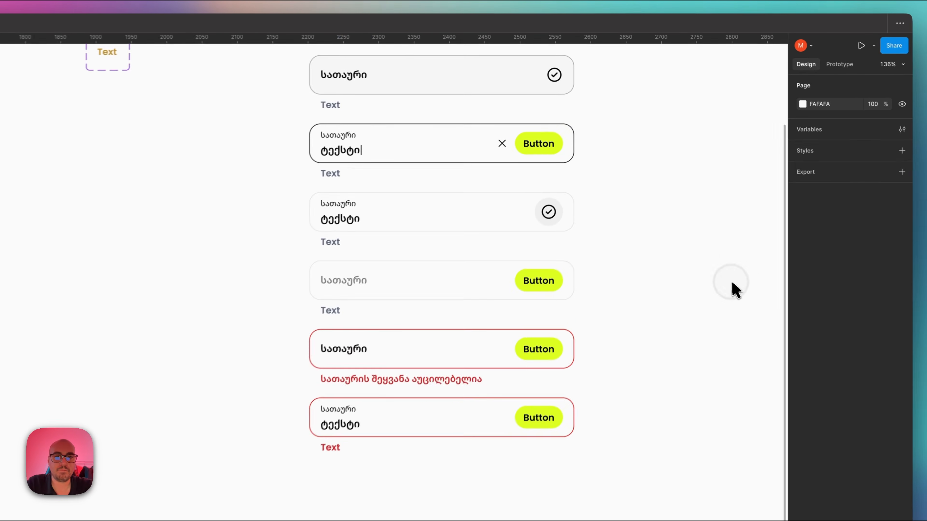
{"action": "scroll", "coordinate": [714, 221], "scroll_direction": "down", "scroll_amount": 5}
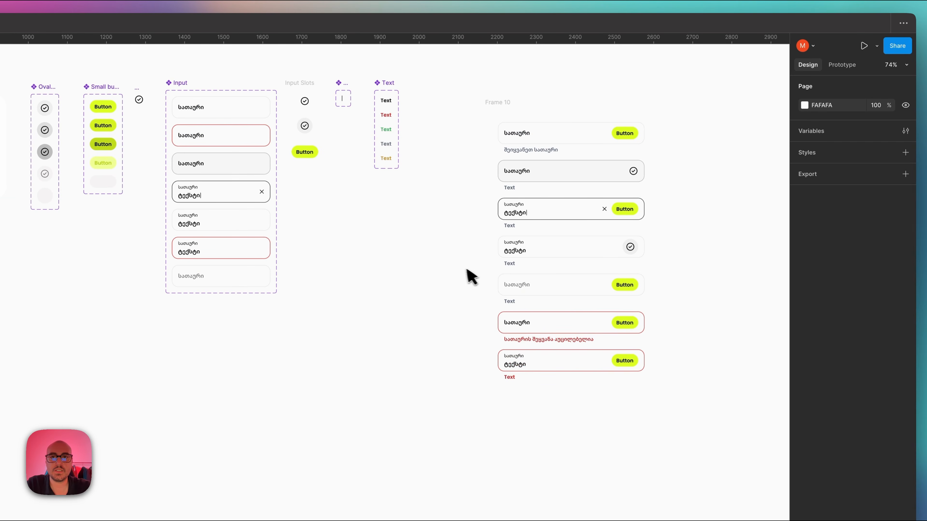
Move Frame 10 to X 2221, Y 46 and give it a white FFFFFF fill while previewing it.
{"action": "left_click_drag", "start_coordinate": [491, 113], "coordinate": [513, 104]}
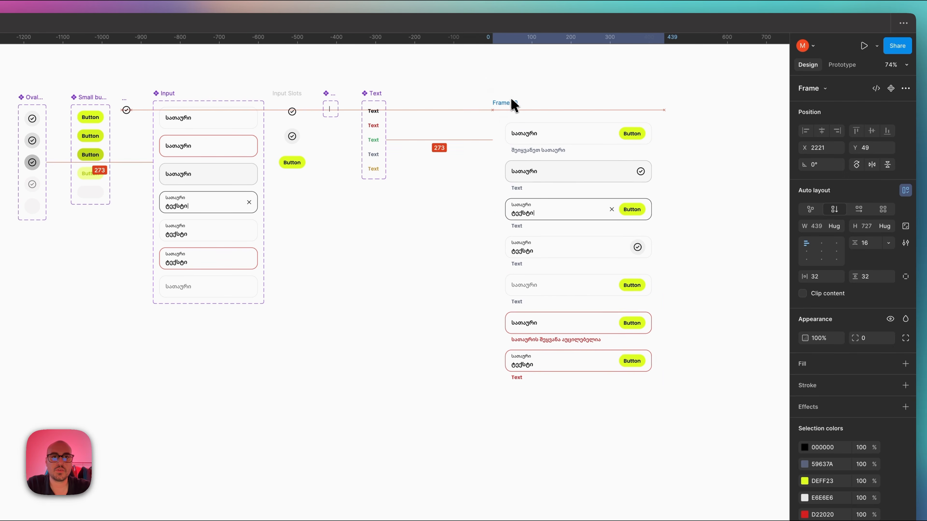
{"action": "key", "text": "shift+space"}
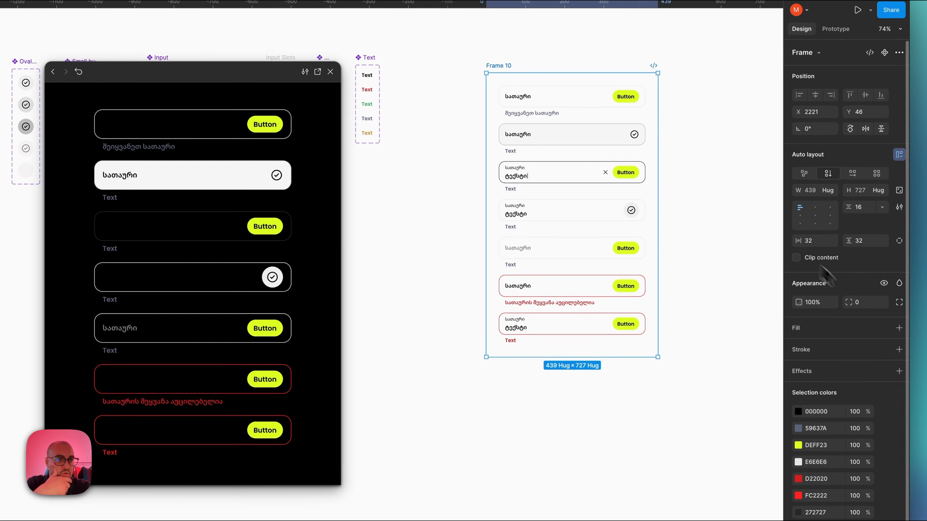
{"action": "left_click", "coordinate": [898, 328]}
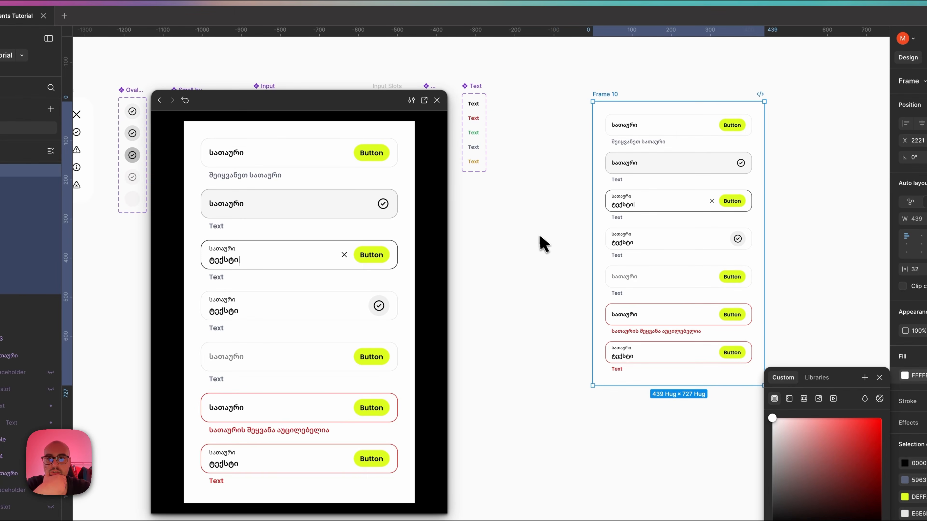
Check the typing cursor and Input states in the frame's preview, and close the preview.
{"action": "left_click_drag", "start_coordinate": [317, 109], "coordinate": [504, 114]}
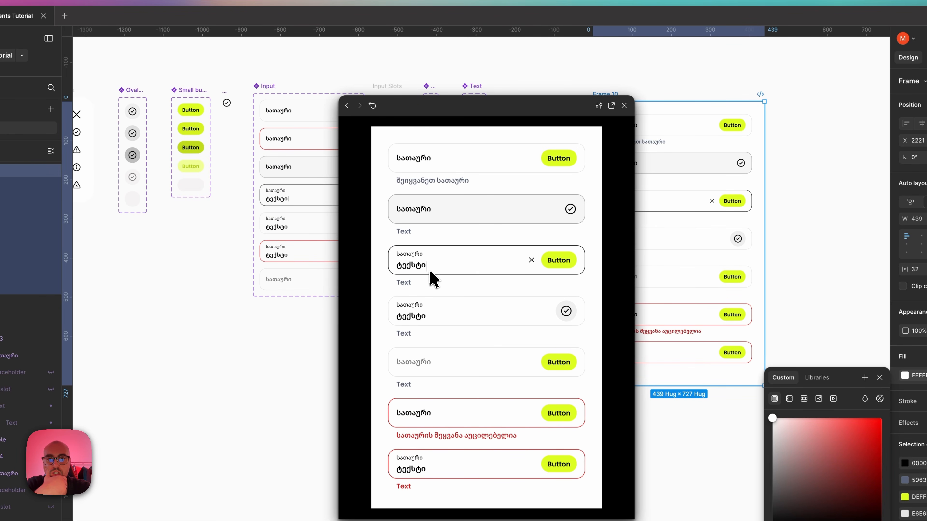
{"action": "left_click", "coordinate": [624, 106]}
{"action": "left_click", "coordinate": [534, 114]}
Set the height of the Rectangle 2 layer inside the Typing component's second variant to 14.
{"action": "scroll", "coordinate": [536, 116], "scroll_direction": "up", "scroll_amount": 5}
{"action": "scroll", "coordinate": [536, 116], "scroll_direction": "right", "scroll_amount": 3}
{"action": "scroll", "coordinate": [536, 118], "scroll_direction": "up", "scroll_amount": 5}
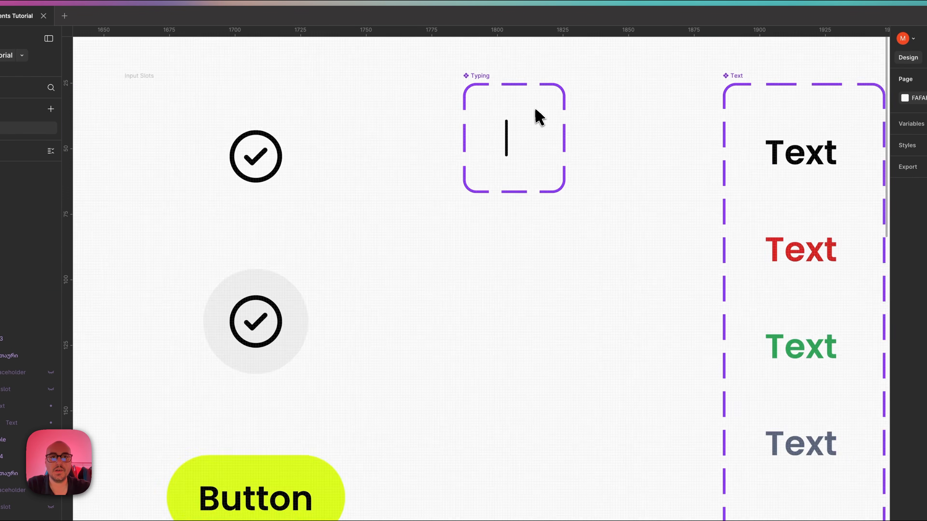
{"action": "left_click", "coordinate": [494, 157]}
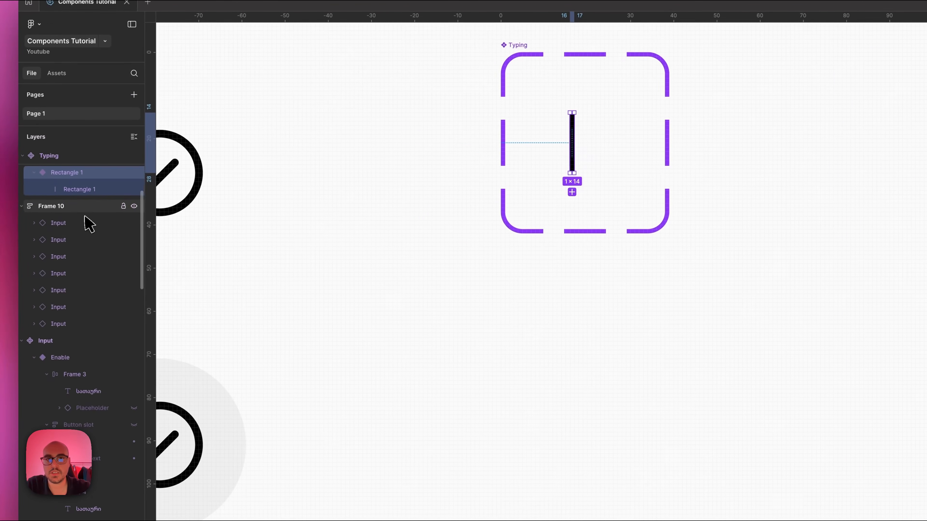
{"action": "scroll", "coordinate": [44, 223], "scroll_direction": "up", "scroll_amount": 2}
{"action": "left_click", "coordinate": [36, 244]}
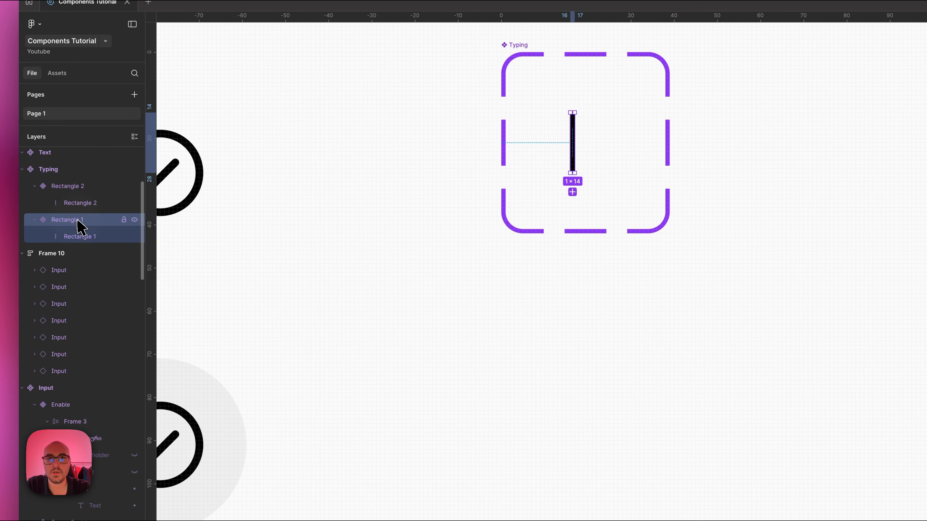
{"action": "left_click", "coordinate": [85, 201]}
{"action": "left_click", "coordinate": [85, 201]}
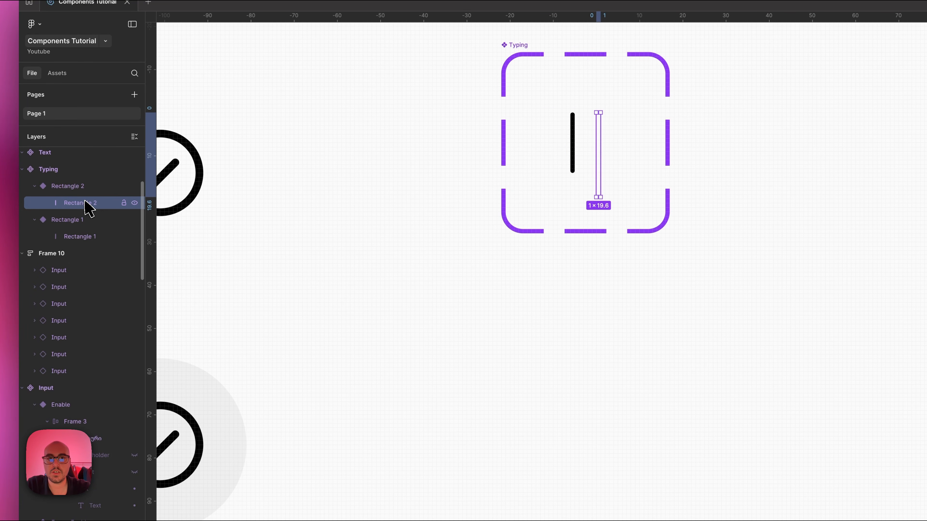
{"action": "left_click", "coordinate": [875, 230]}
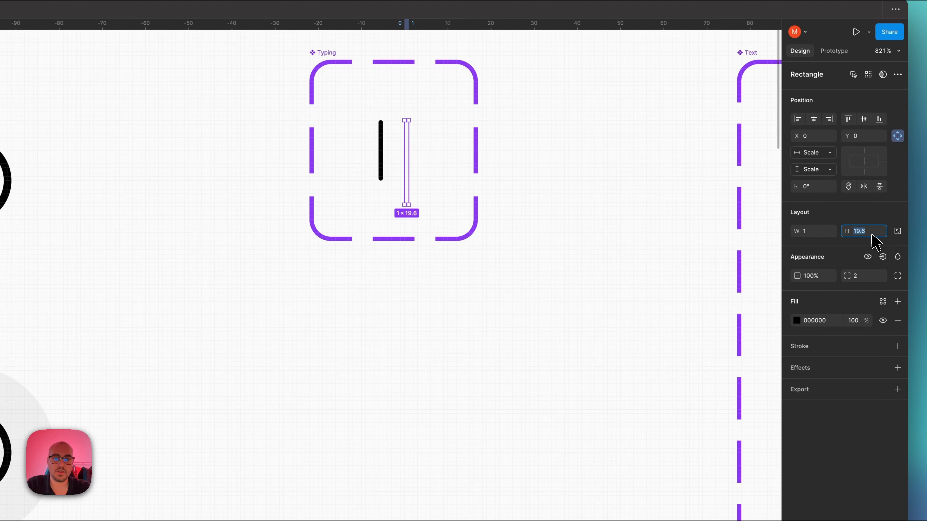
{"action": "type", "text": "14"}
{"action": "key", "text": "Return"}
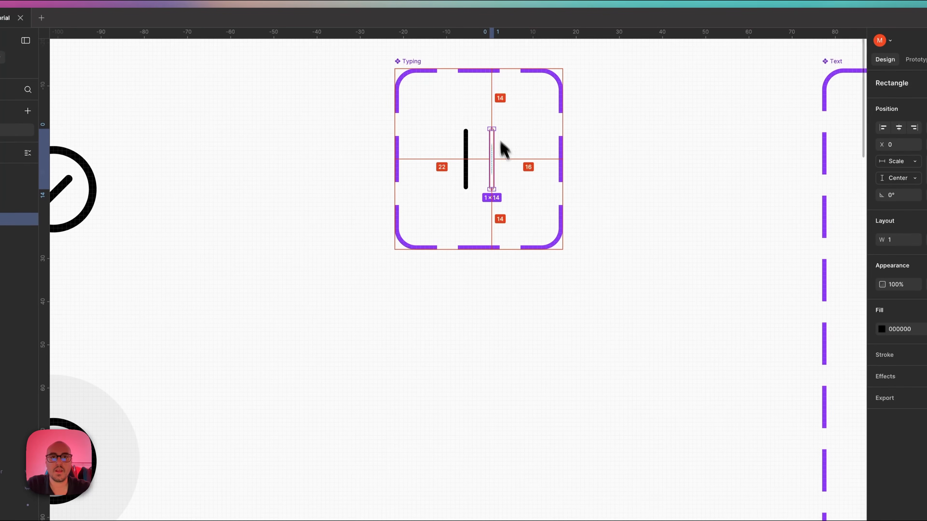
{"action": "scroll", "coordinate": [487, 173], "scroll_direction": "down", "scroll_amount": 5}
{"action": "left_click", "coordinate": [551, 207]}
Preview Frame 10 again to check the corrected typing cursor, and close the preview.
{"action": "scroll", "coordinate": [550, 207], "scroll_direction": "down", "scroll_amount": 2}
{"action": "scroll", "coordinate": [554, 207], "scroll_direction": "right", "scroll_amount": 5}
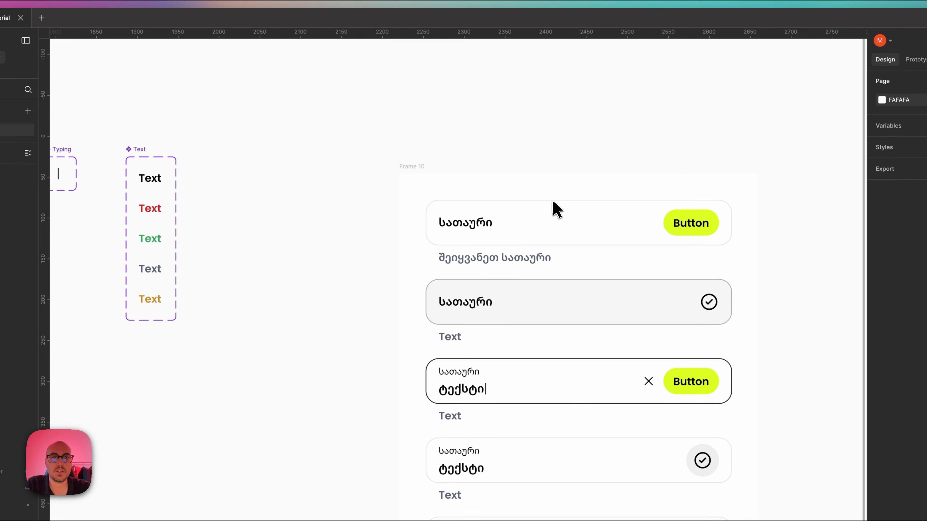
{"action": "scroll", "coordinate": [489, 174], "scroll_direction": "left", "scroll_amount": 1}
{"action": "left_click", "coordinate": [487, 168]}
{"action": "key", "text": "shift+space"}
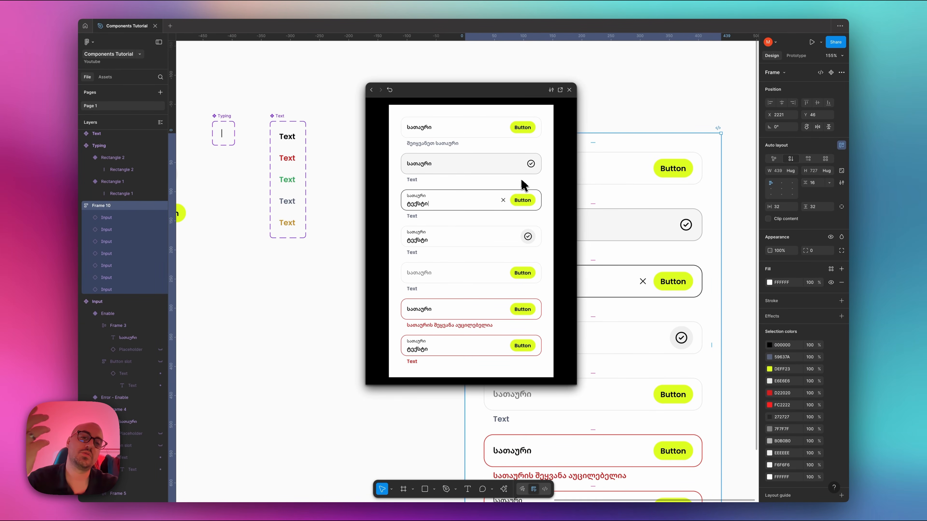
{"action": "left_click", "coordinate": [569, 90]}
{"action": "left_click", "coordinate": [546, 117]}
{"action": "scroll", "coordinate": [533, 119], "scroll_direction": "down", "scroll_amount": 5}
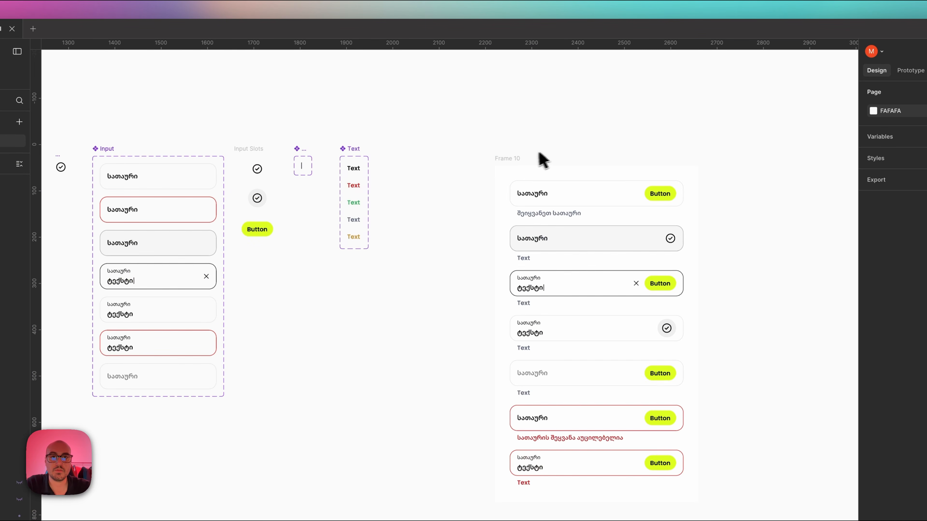